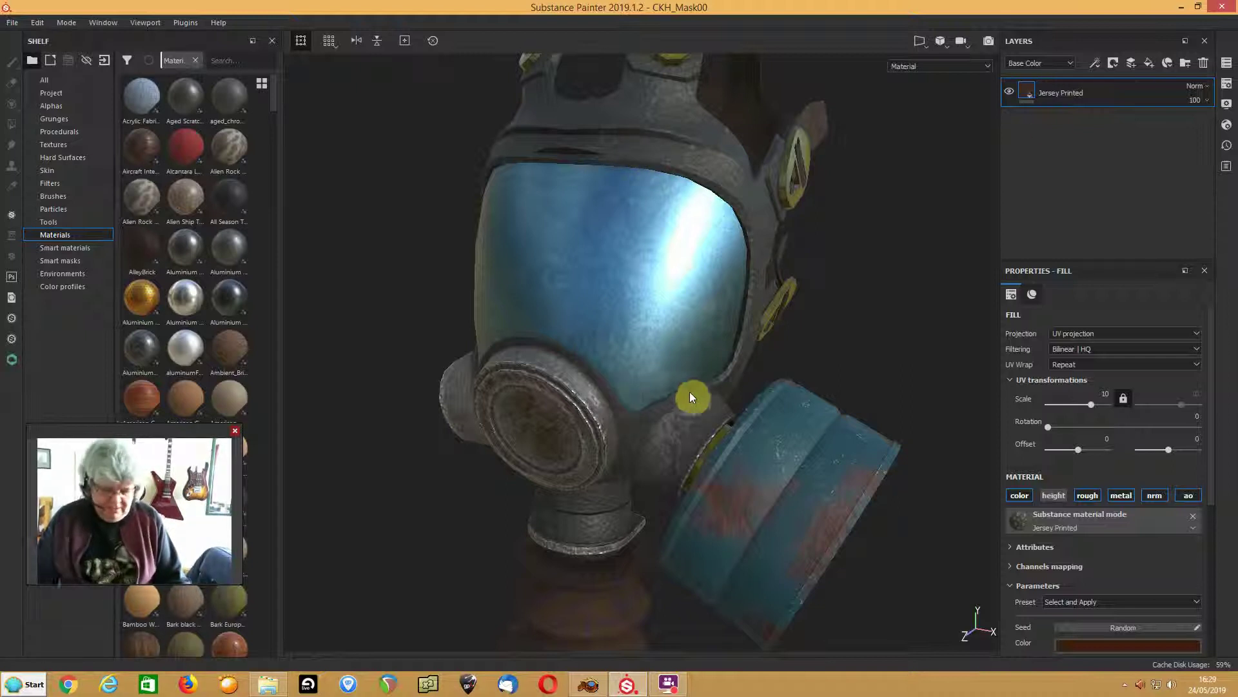
- Select the filter canister's texture set and open the Color selection effect on the YeloowBits folder's mask
key("ctrl+alt")
right_click(760, 496, "ctrl+alt")
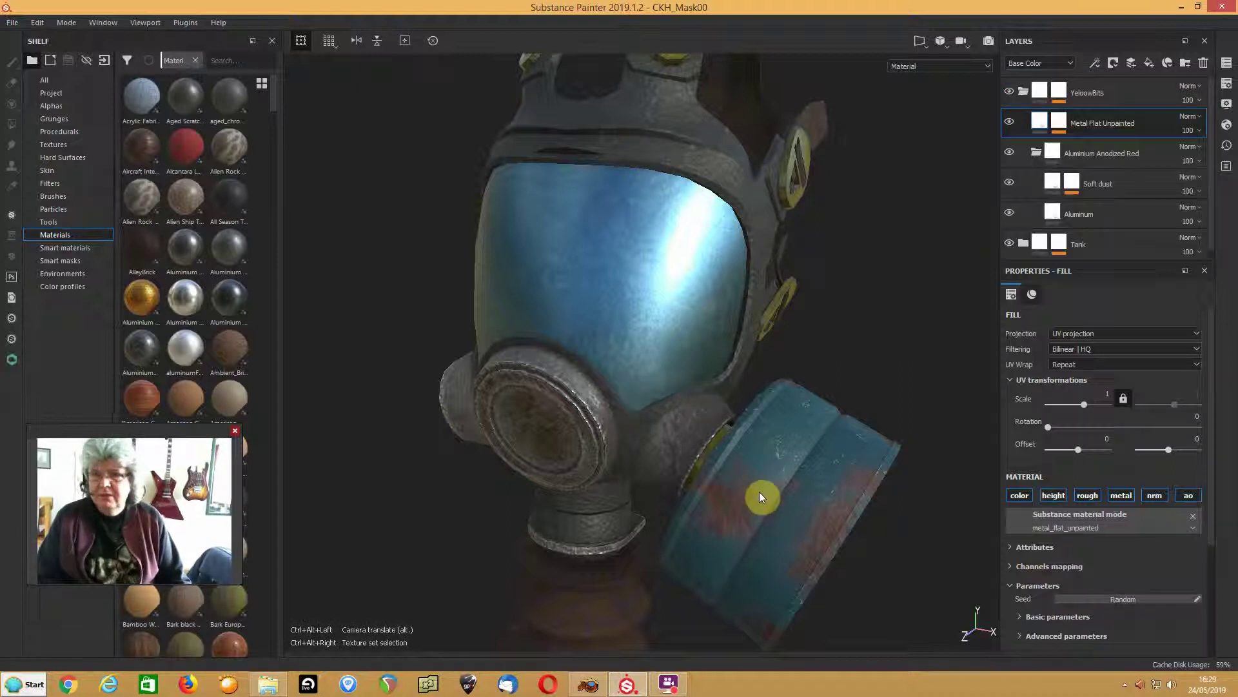
left_click(1059, 92)
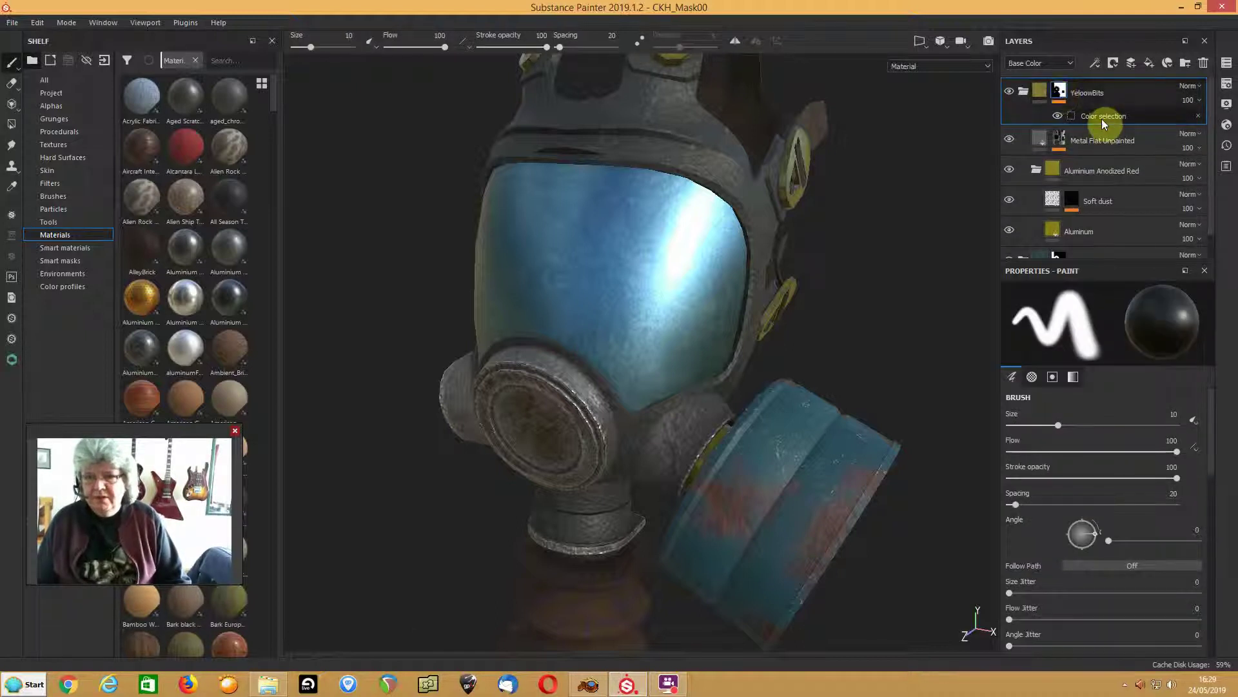
left_click(1102, 117)
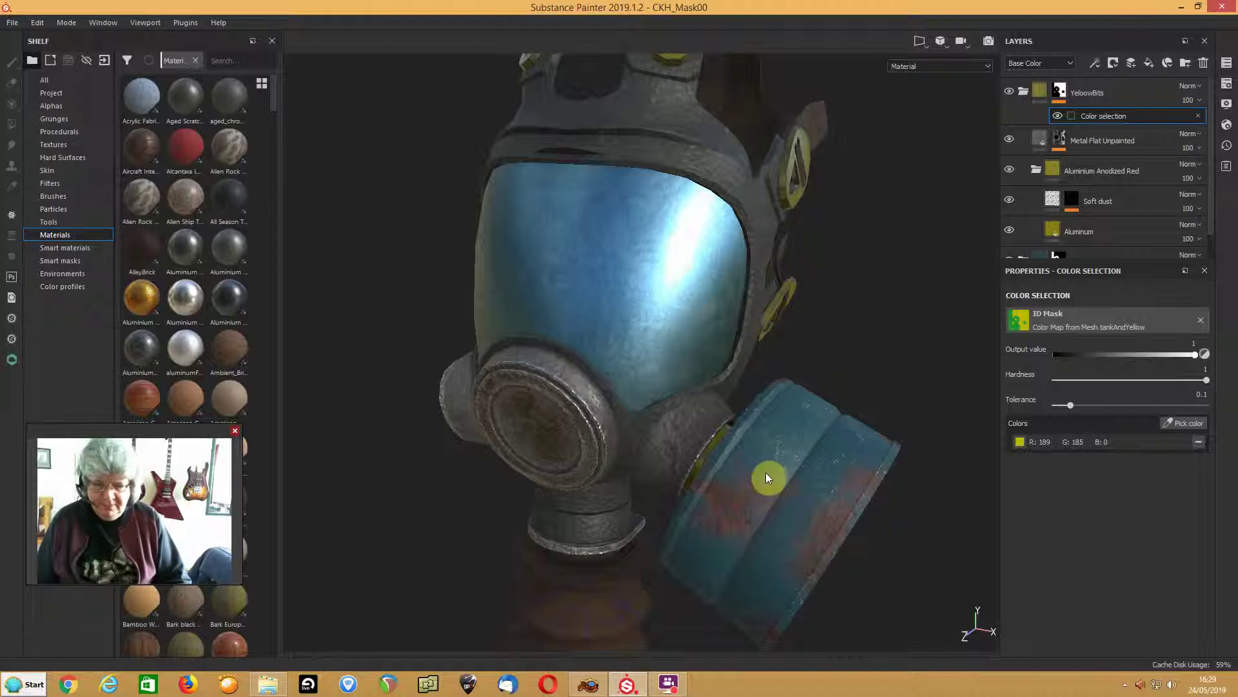
- Turn the model to the canister's round end face and show the 3D and 2D views side by side
middle_click_drag(796, 478, 763, 392, "alt")
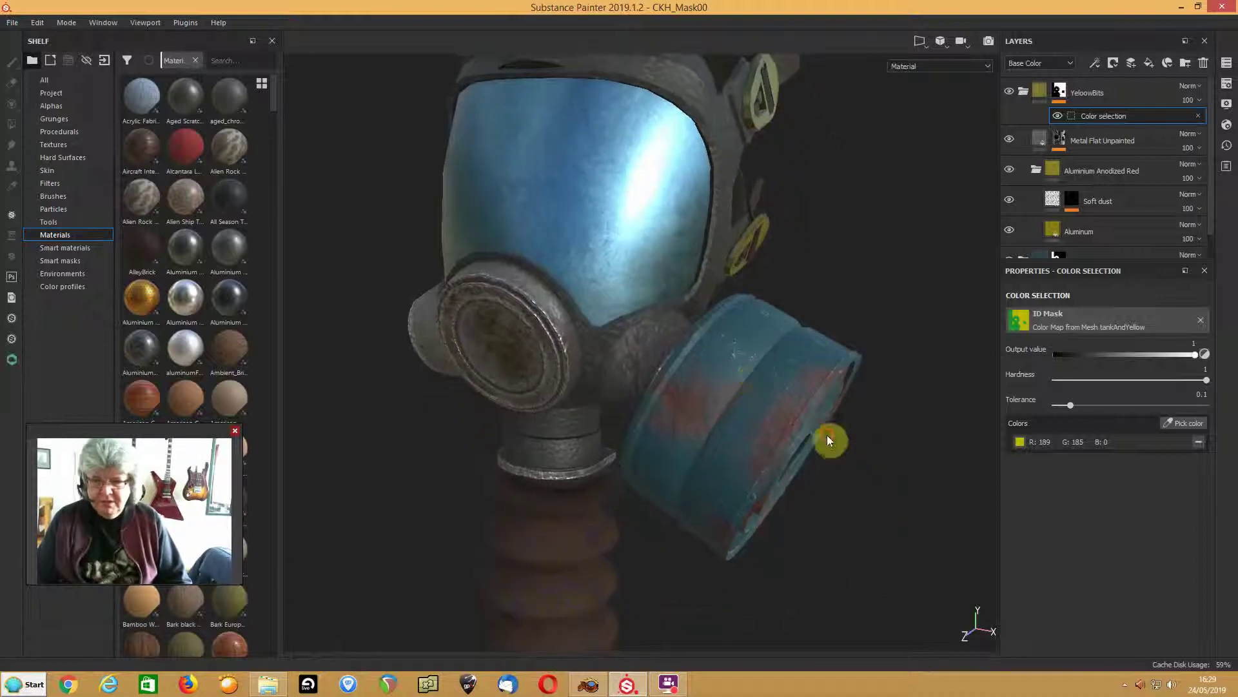
left_click_drag(826, 439, 635, 377, "alt")
left_click_drag(814, 471, 609, 337, "alt")
scroll(652, 383, "up", 3)
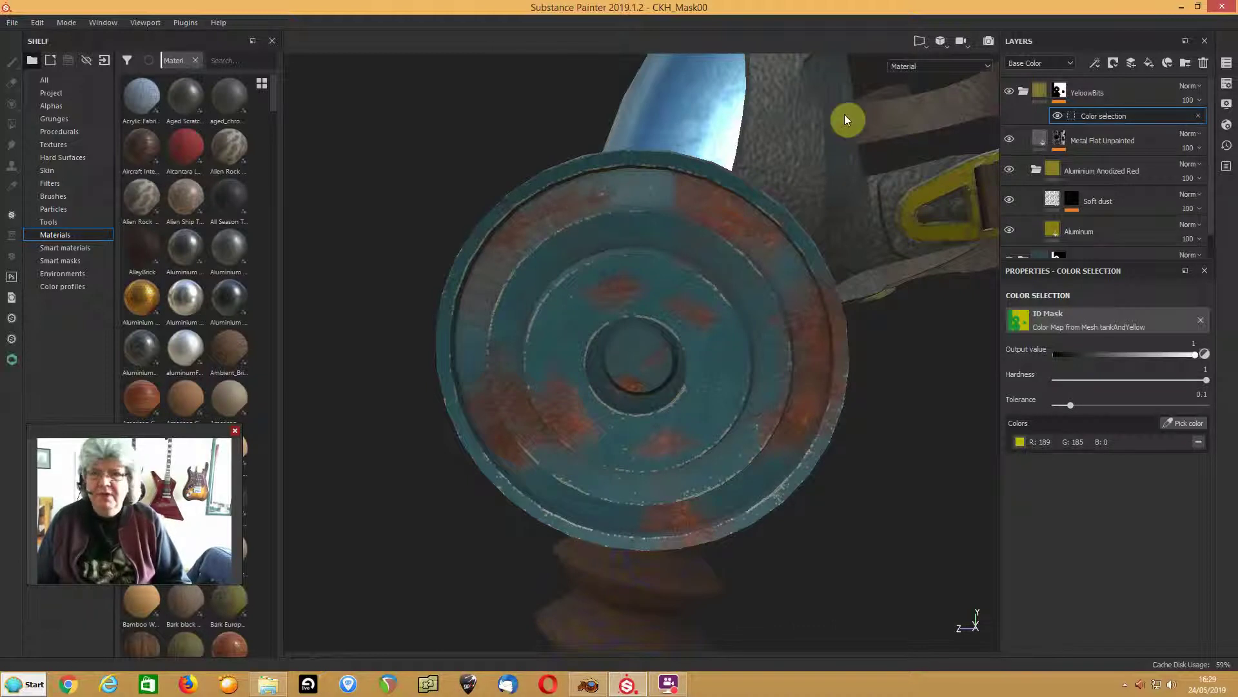
left_click(927, 45)
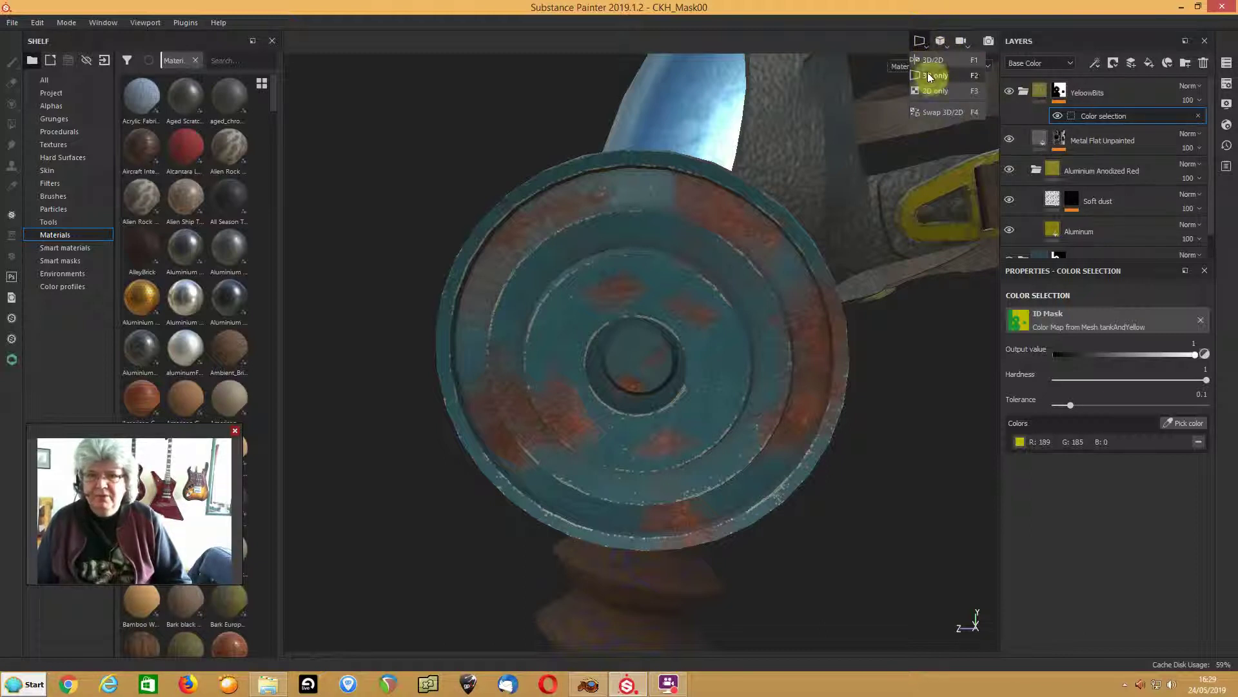
left_click(929, 62)
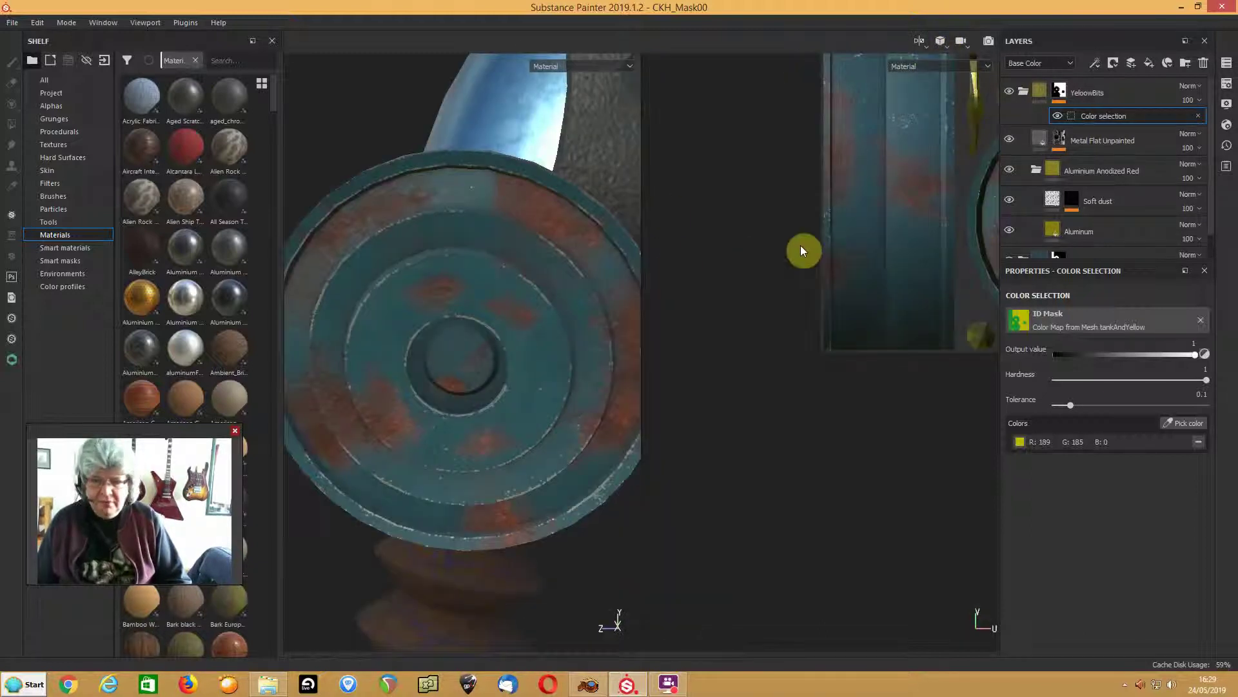
- Frame the canister's round end face closely in both the UV view and the 3D view
key("f")
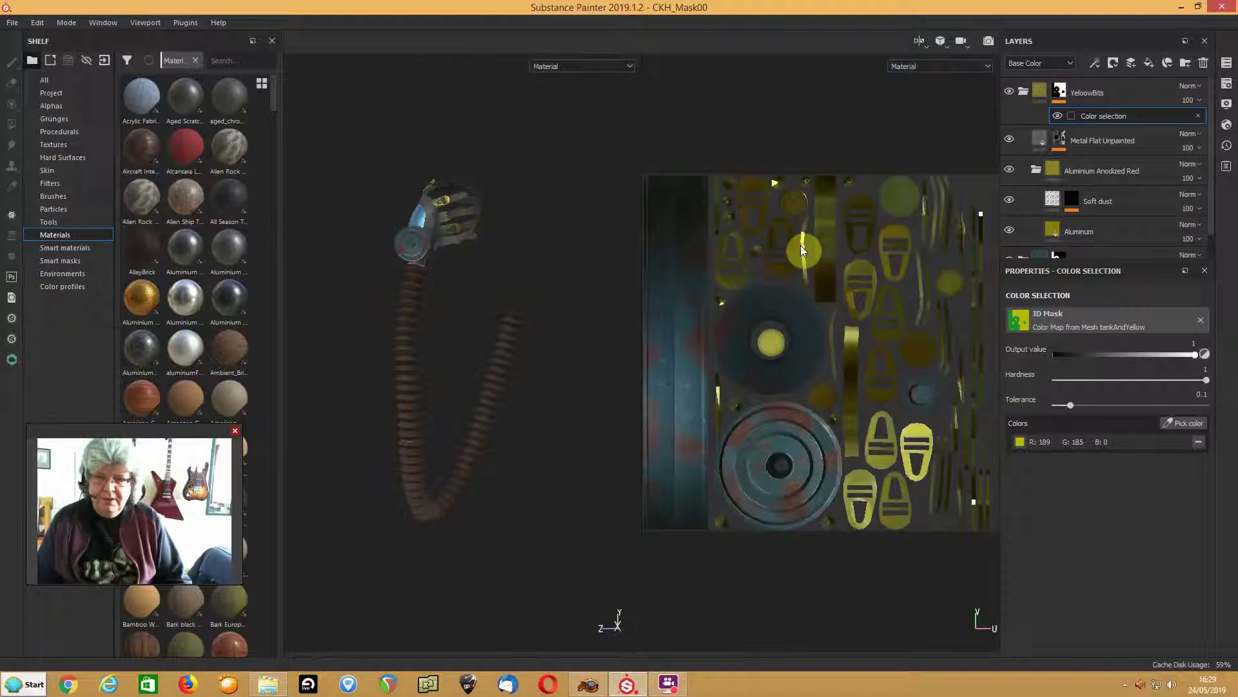
scroll(761, 293, "down", 2)
scroll(761, 293, "up", 6)
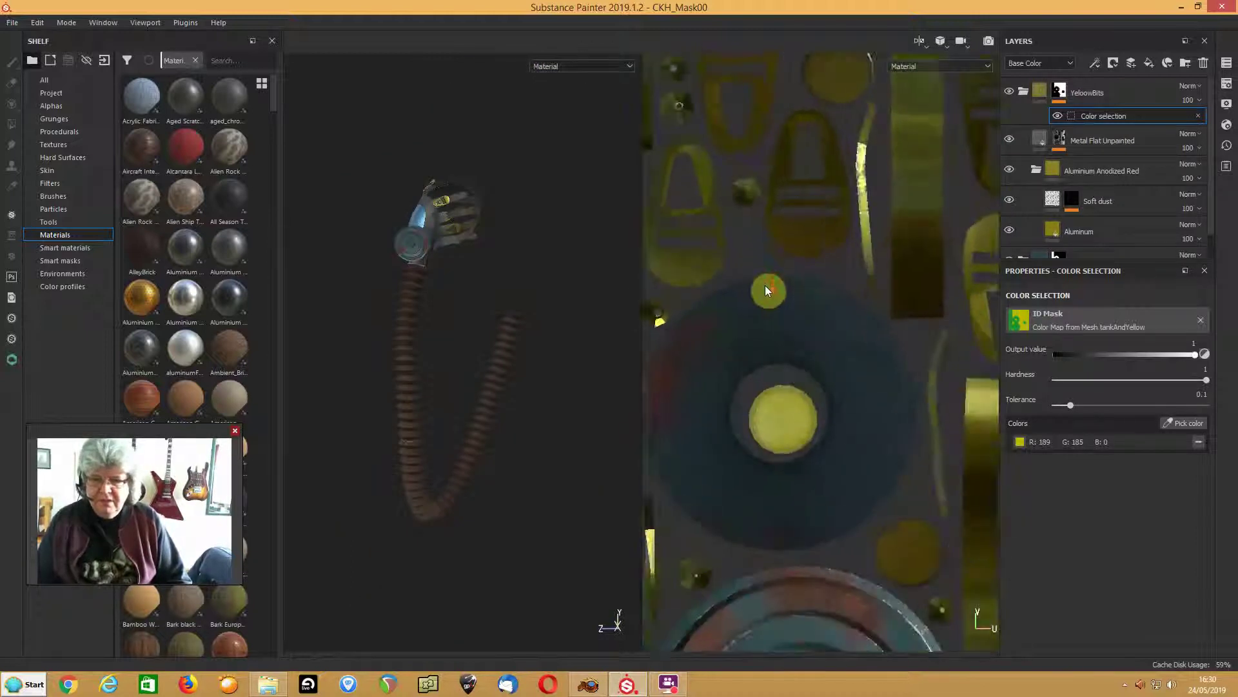
middle_click_drag(781, 427, 795, 64)
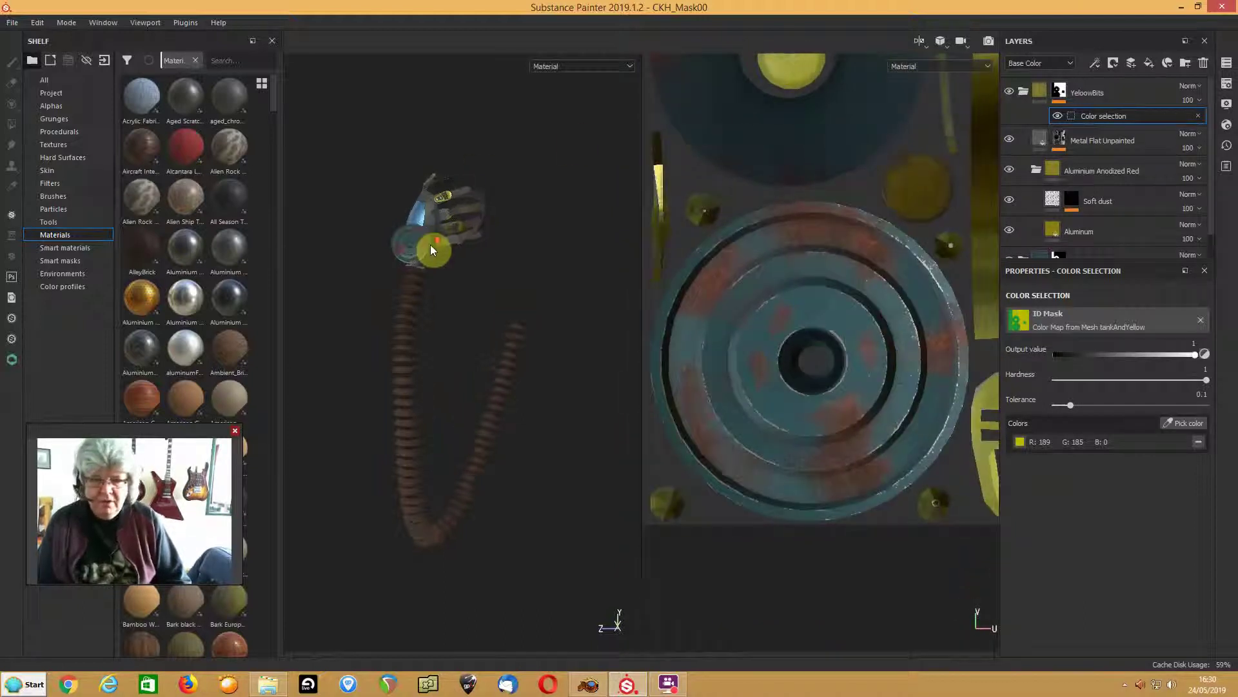
scroll(430, 249, "up", 8)
scroll(518, 293, "up", 2)
left_click_drag(488, 284, 446, 233, "alt")
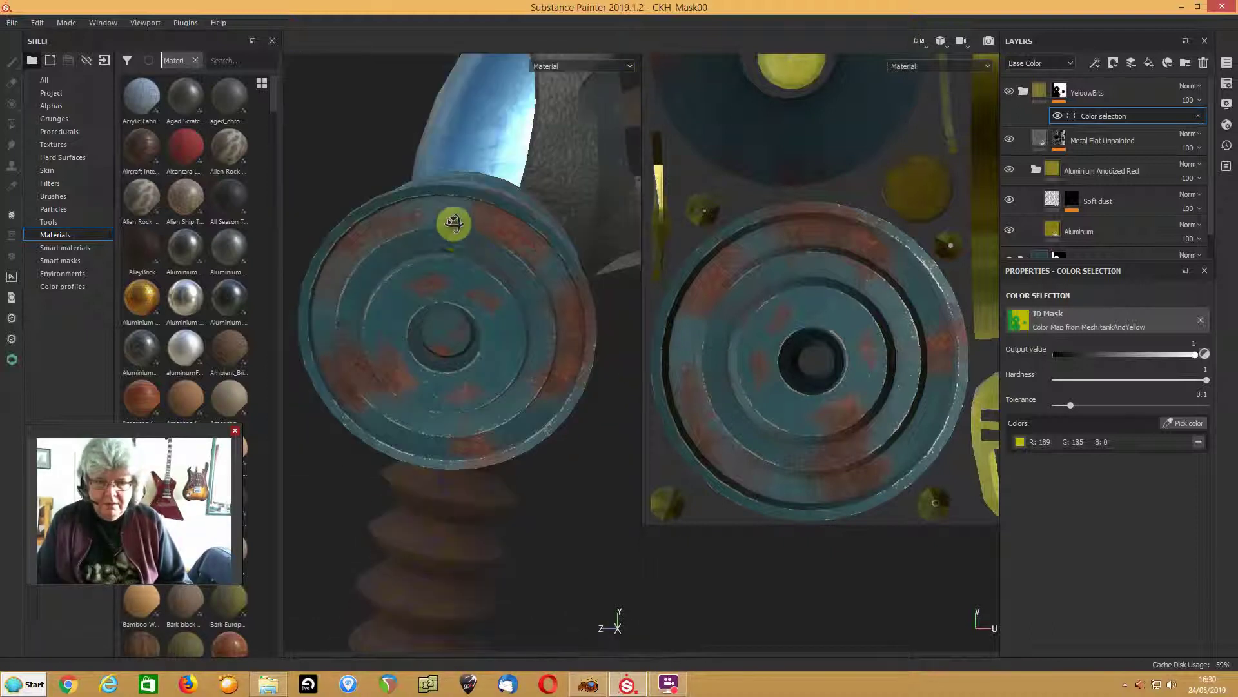
left_click(426, 321)
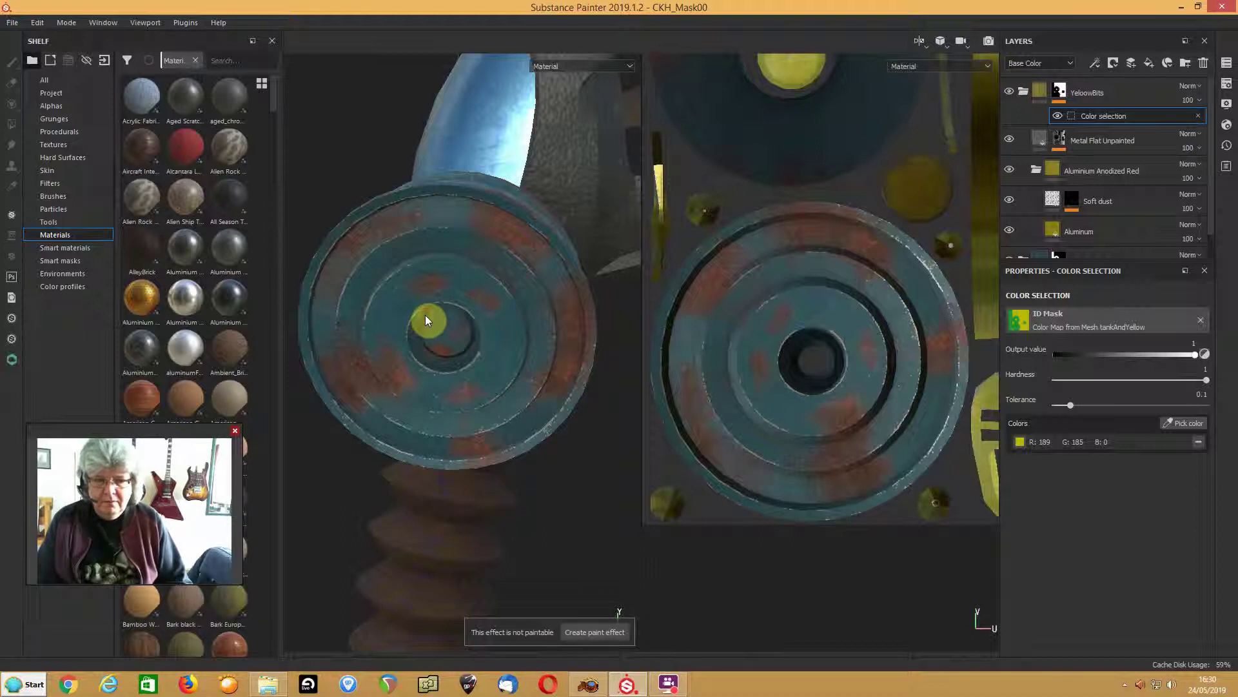
mouse_move(433, 308)
left_mouse_down("alt")
mouse_move(450, 340)
mouse_move(443, 298)
mouse_move(455, 303)
left_mouse_up("alt")
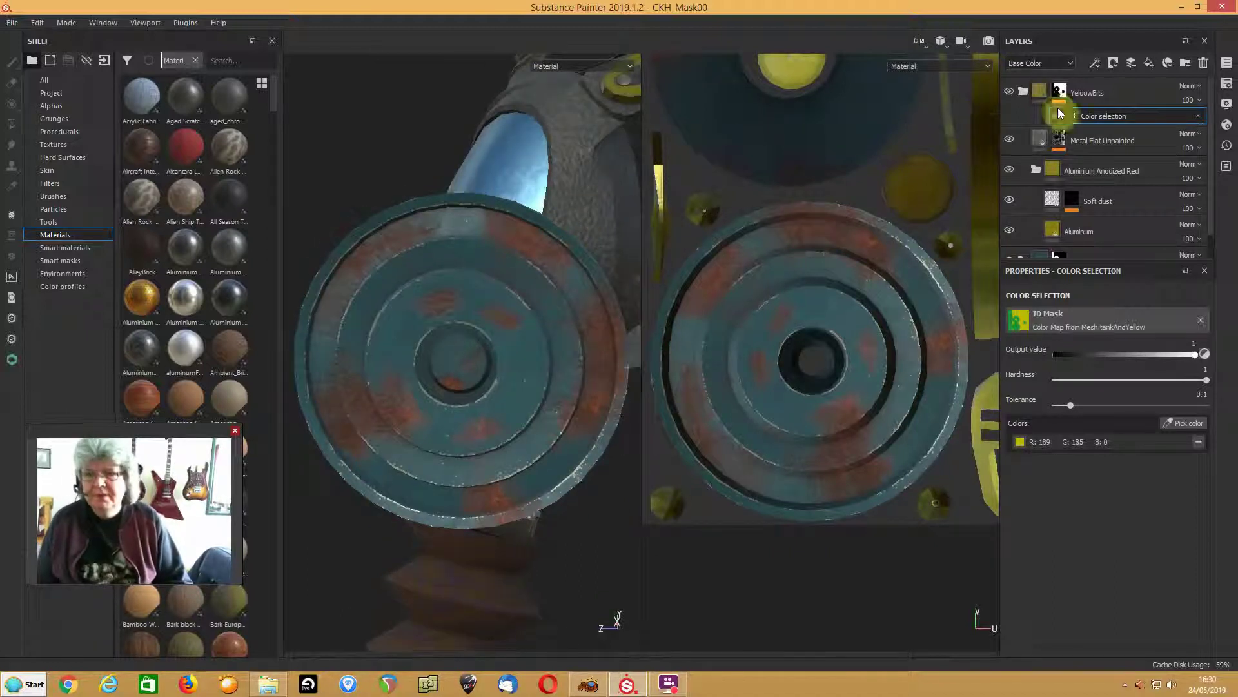
- Add the Car Iridescent Paint material above the YeloowBits folder with a black mask, and activate Polygon Fill
left_click(1084, 96)
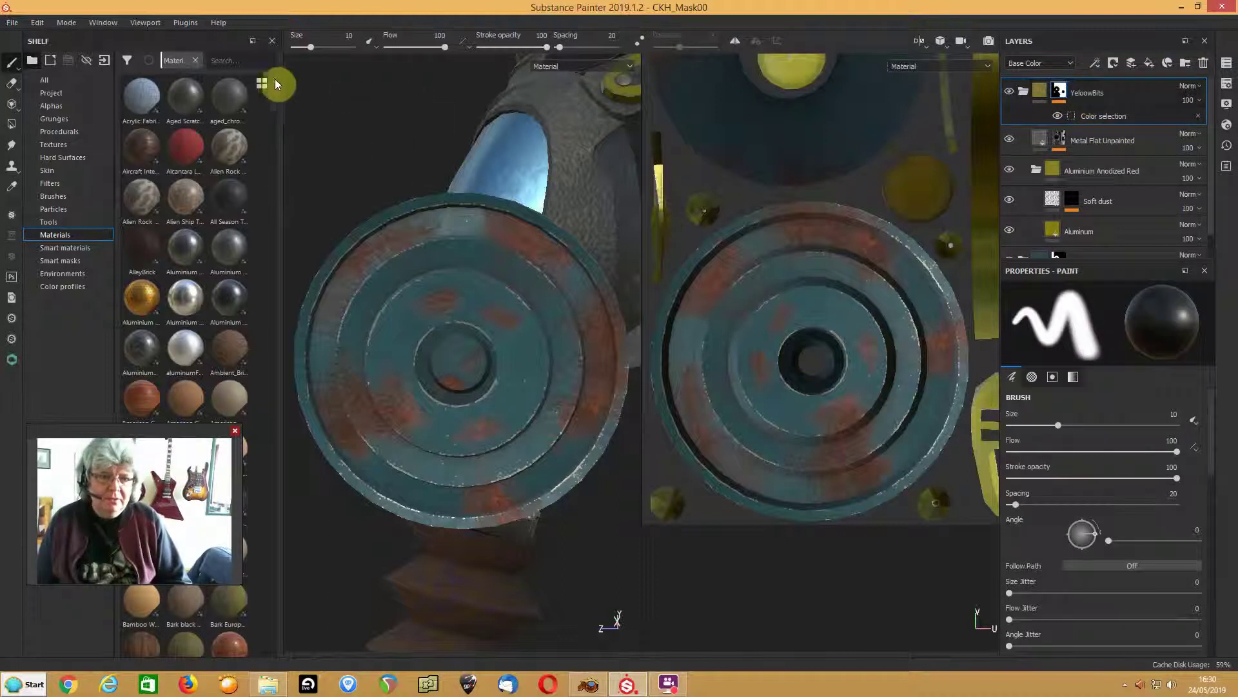
scroll(271, 92, "down", 5)
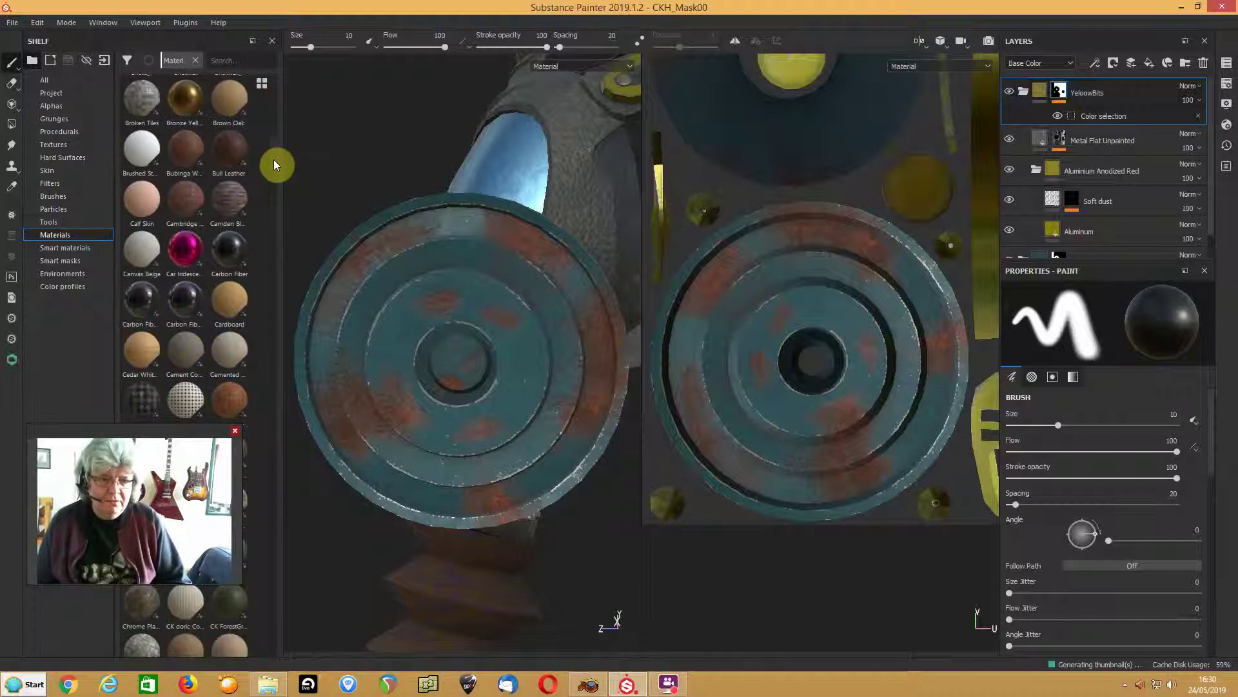
left_click_drag(179, 256, 1125, 80)
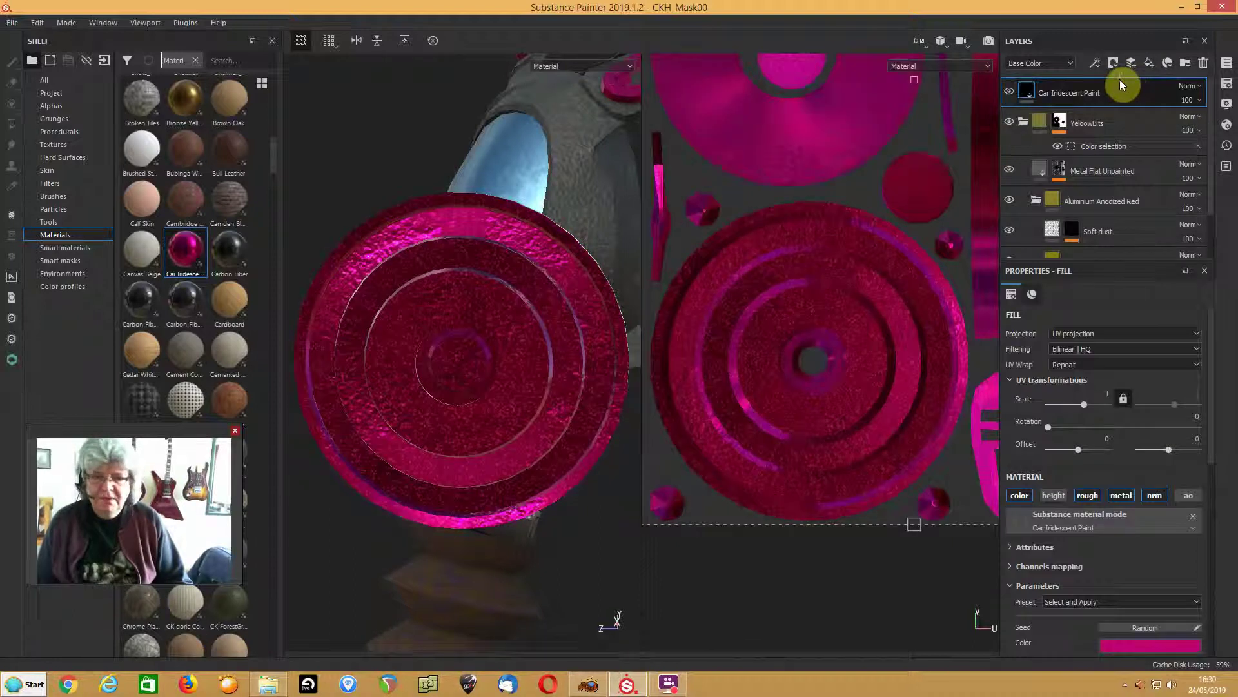
right_click(1062, 86)
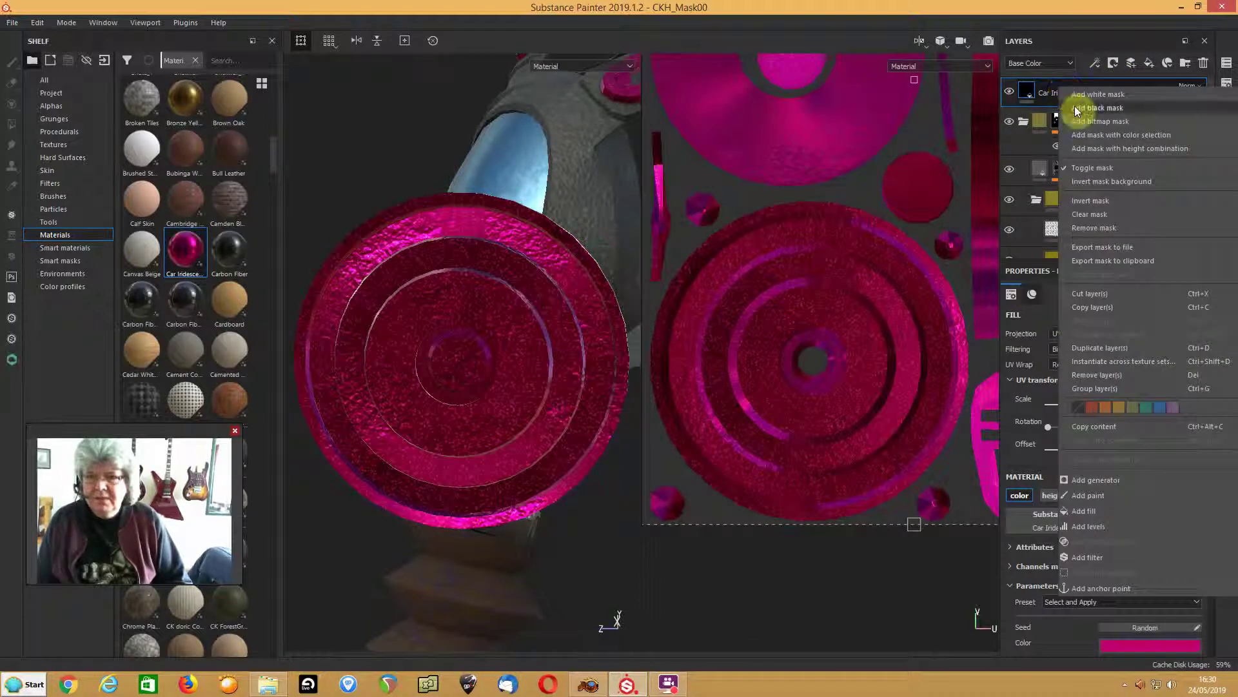
left_click(1076, 110)
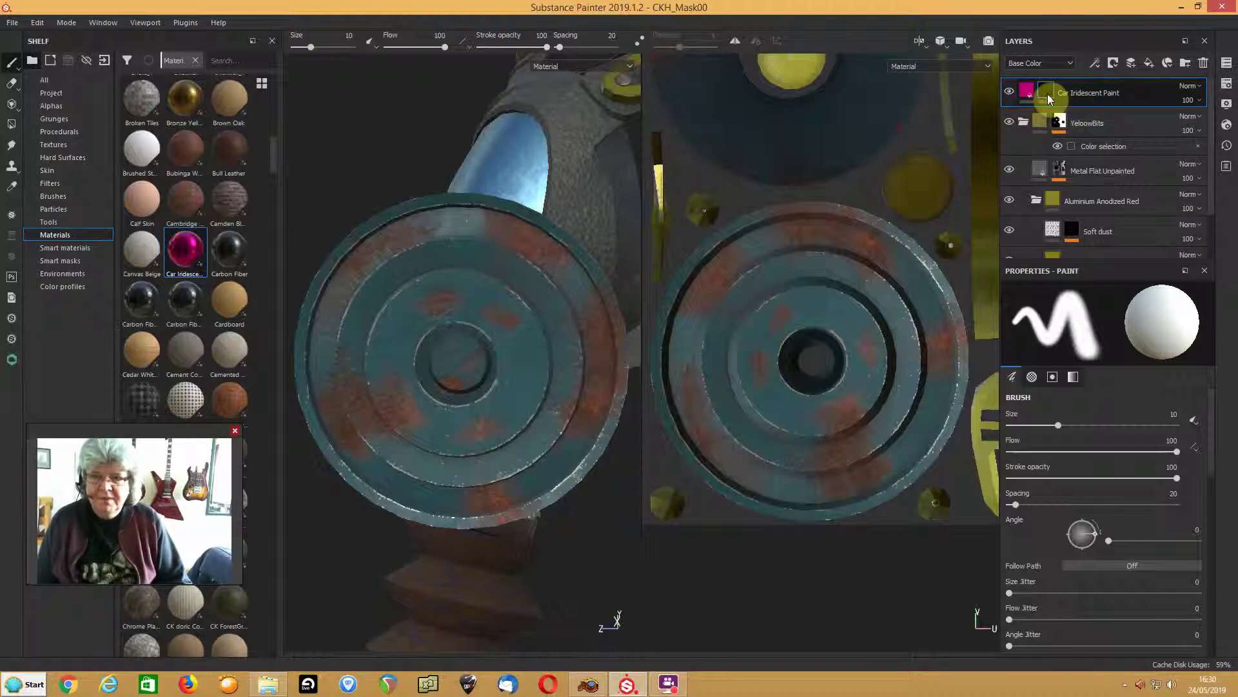
left_click(11, 127)
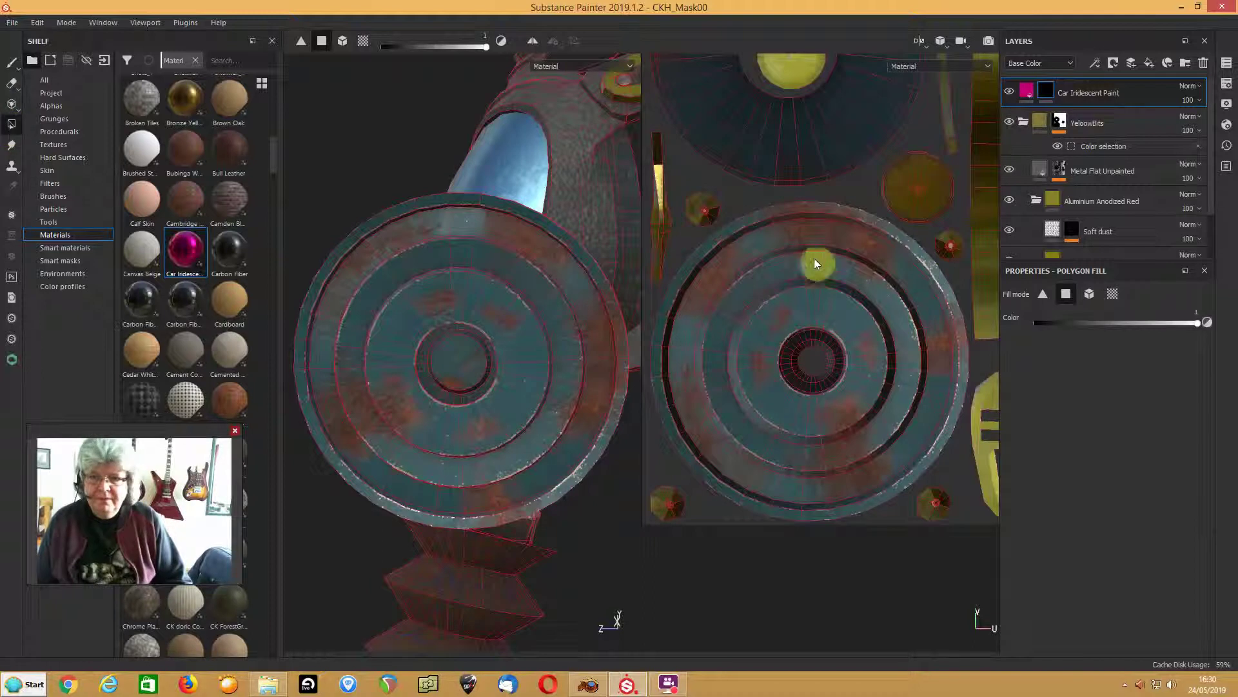
- Try filling the canister's end-face UV island in the mask with the UV chunk fill mode, and undo it
left_click(1113, 294)
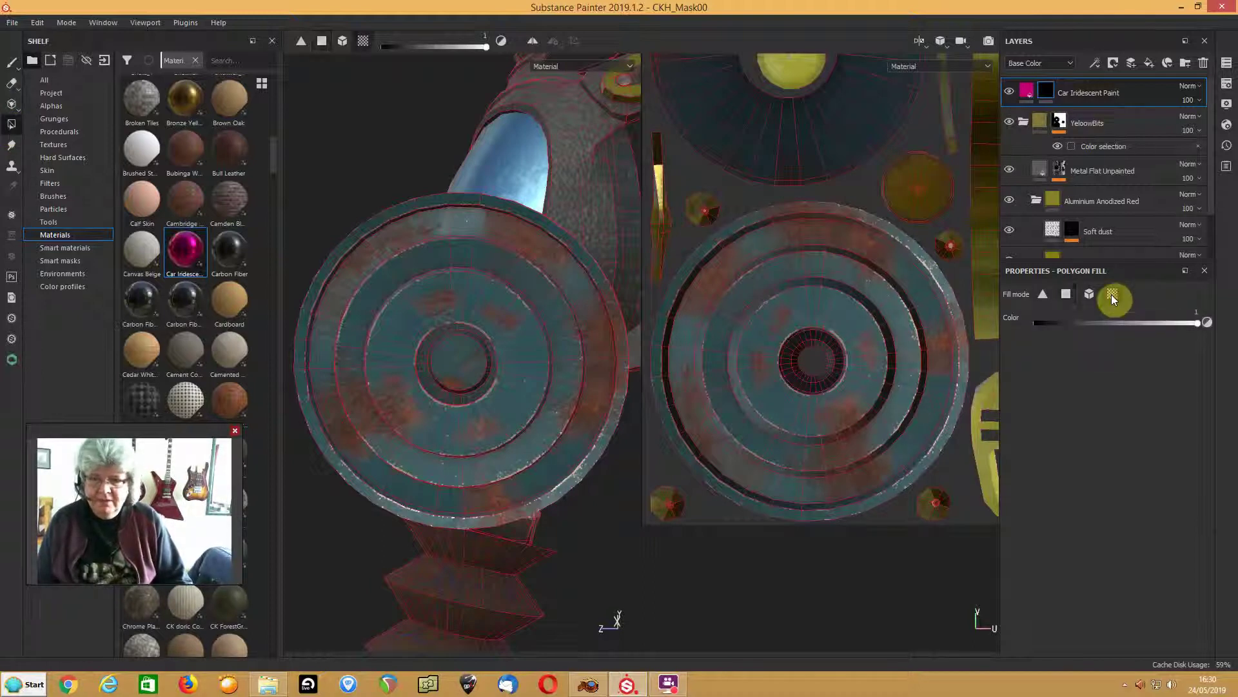
left_click(837, 292)
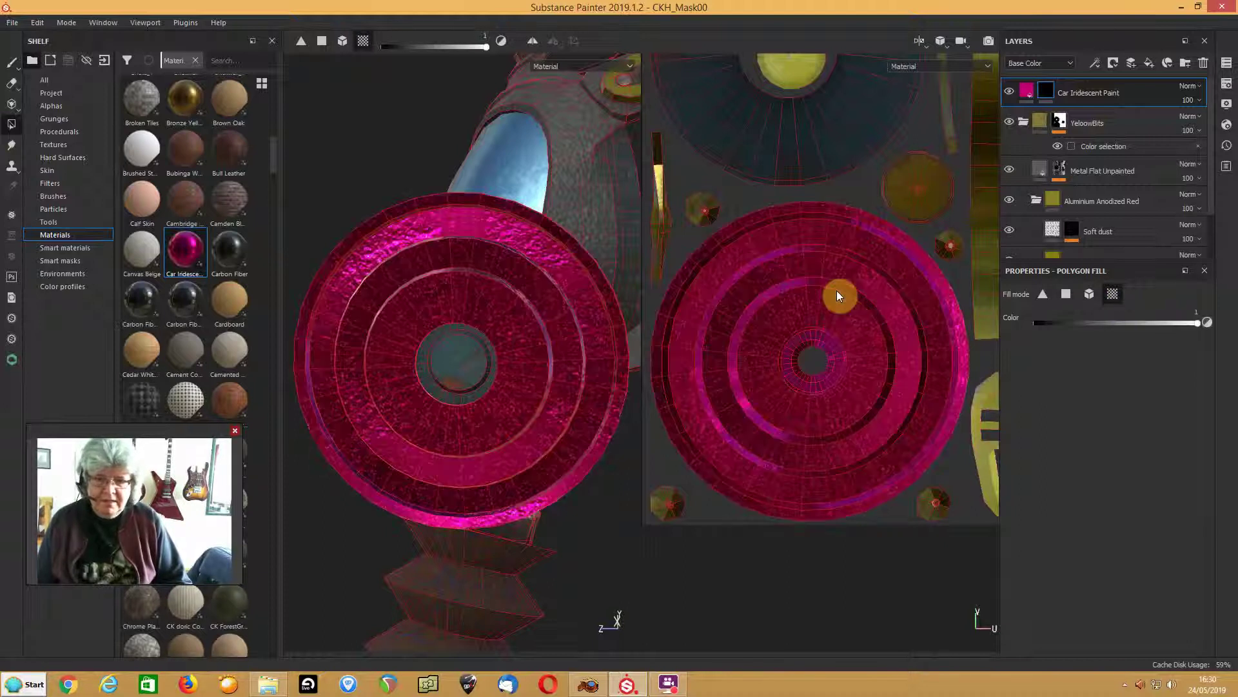
left_click_drag(455, 318, 490, 329, "alt")
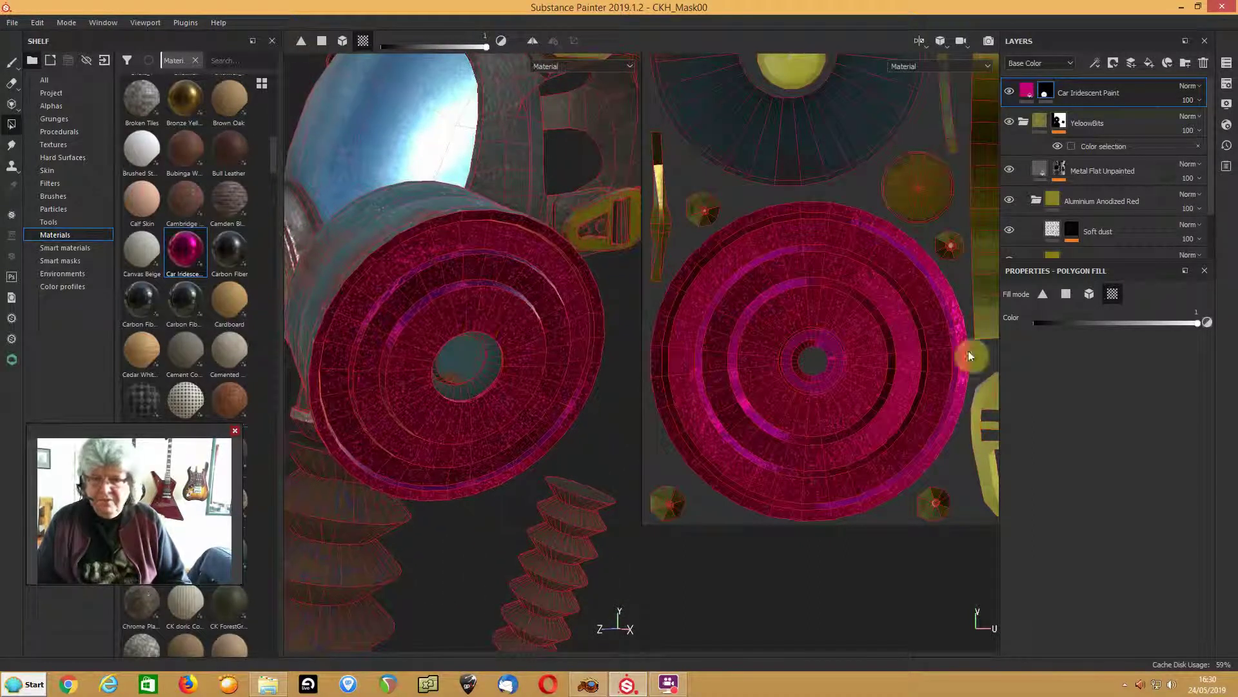
key("ctrl+z")
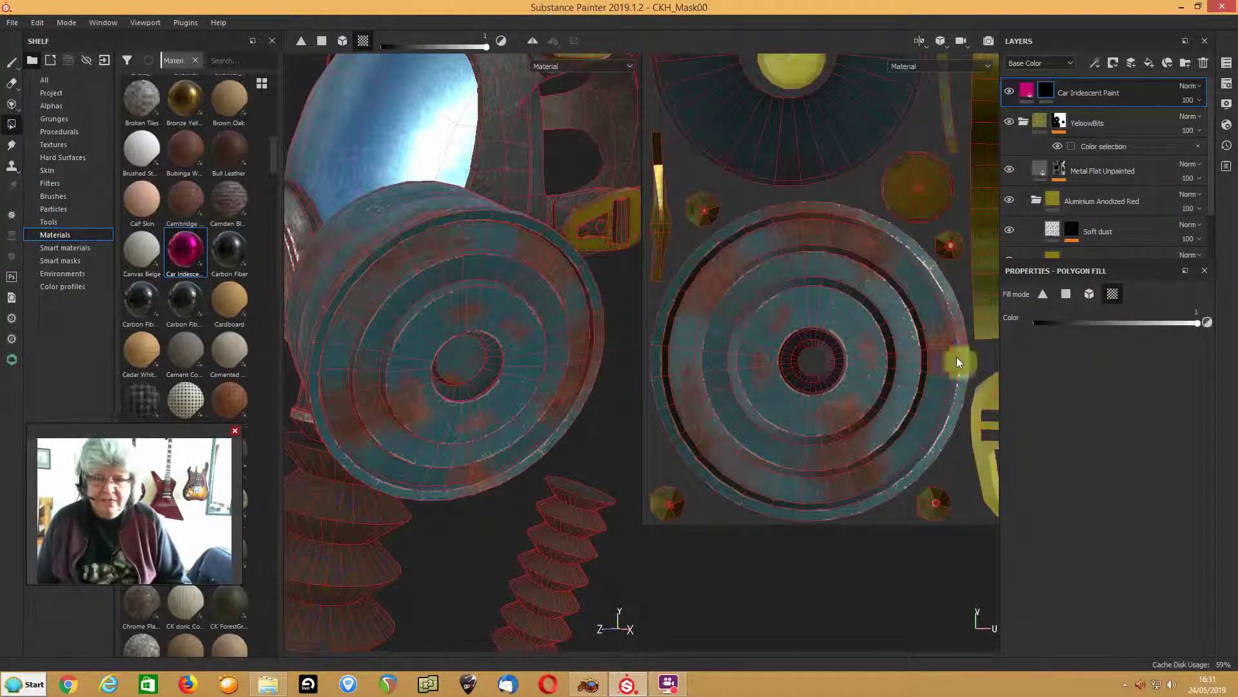
- Try filling the whole canister in the mask with the mesh fill mode, and undo it
left_click(1089, 294)
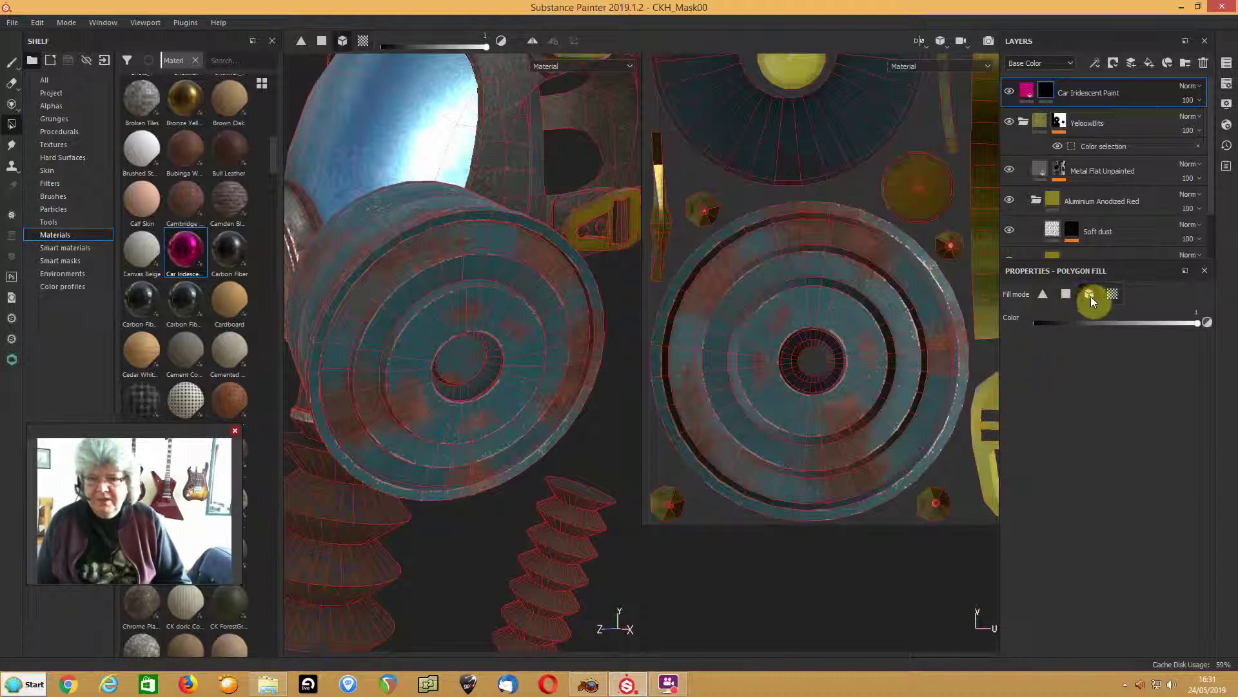
left_click(339, 313)
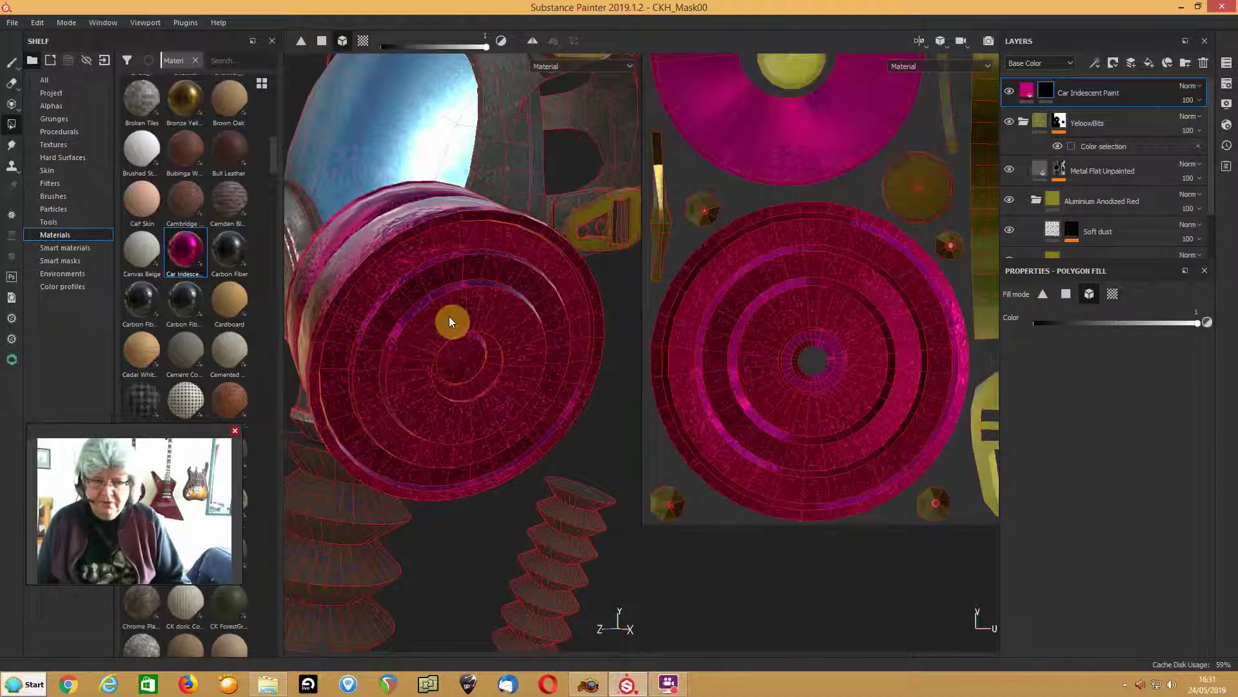
key("ctrl+z")
- Fill a wedge of faces on the inner ring of the canister's end face in the mask, using the polygon (quad) fill mode
left_click(1067, 294)
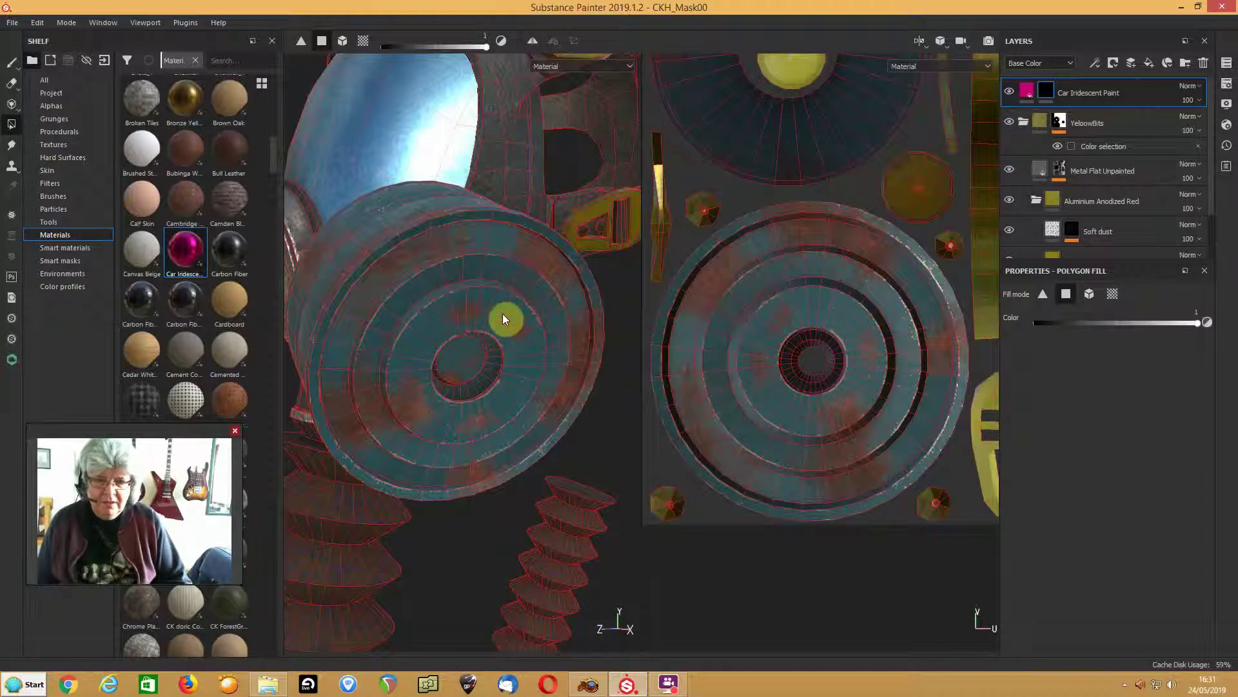
left_click_drag(501, 315, 505, 307)
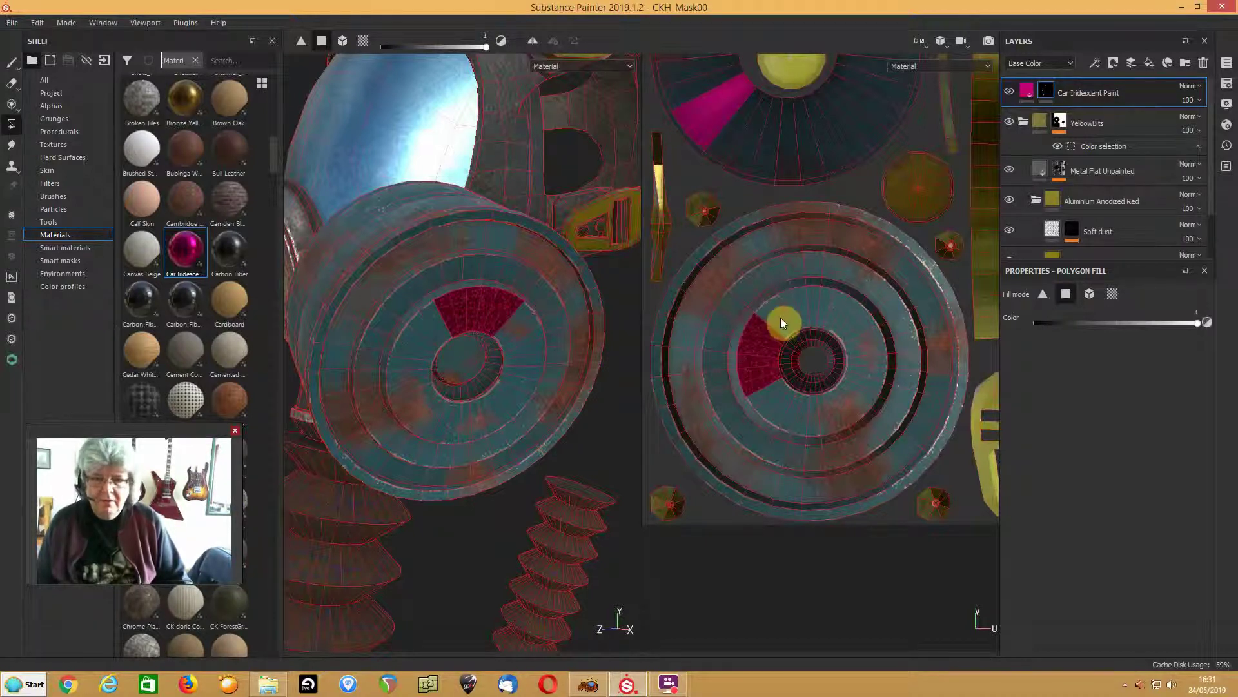
- Examine the canister and its partly filled end face from other angles in the 3D view
left_click_drag(370, 329, 180, 269, "alt")
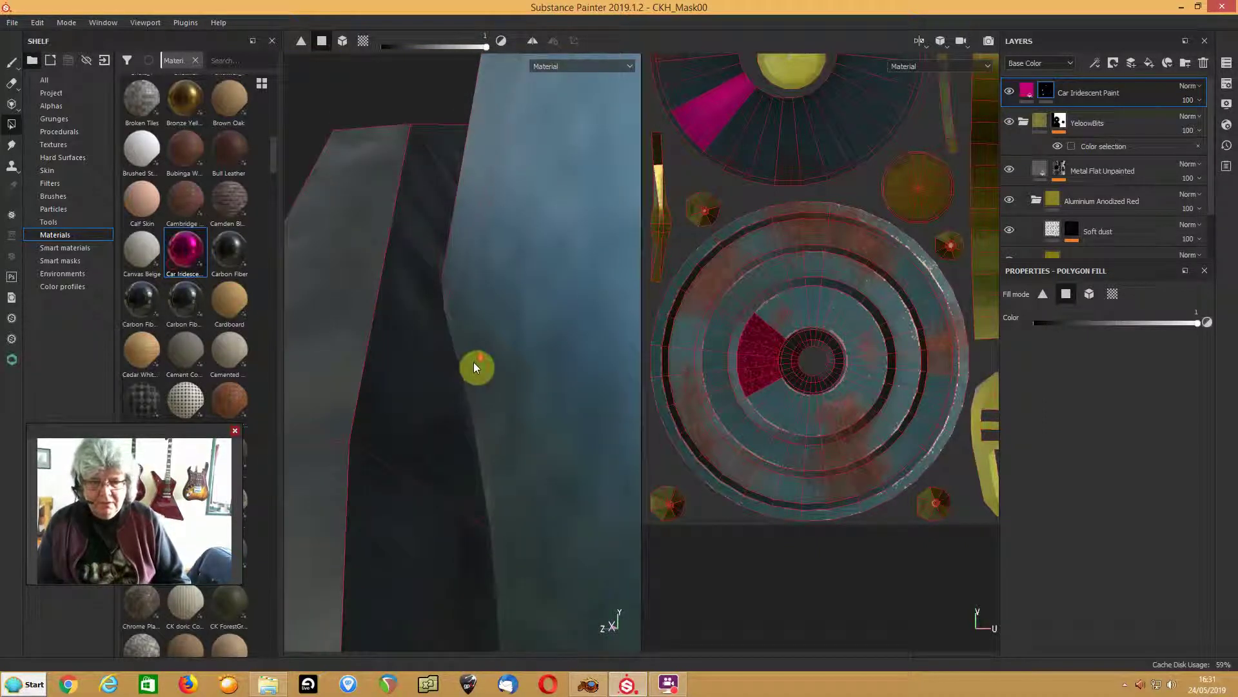
left_click_drag(475, 364, 473, 367, "alt")
right_click_drag(470, 363, 485, 292, "alt")
right_click_drag(476, 509, 502, 146, "alt")
right_click_drag(472, 476, 537, 54, "alt")
scroll(488, 432, "up", 2)
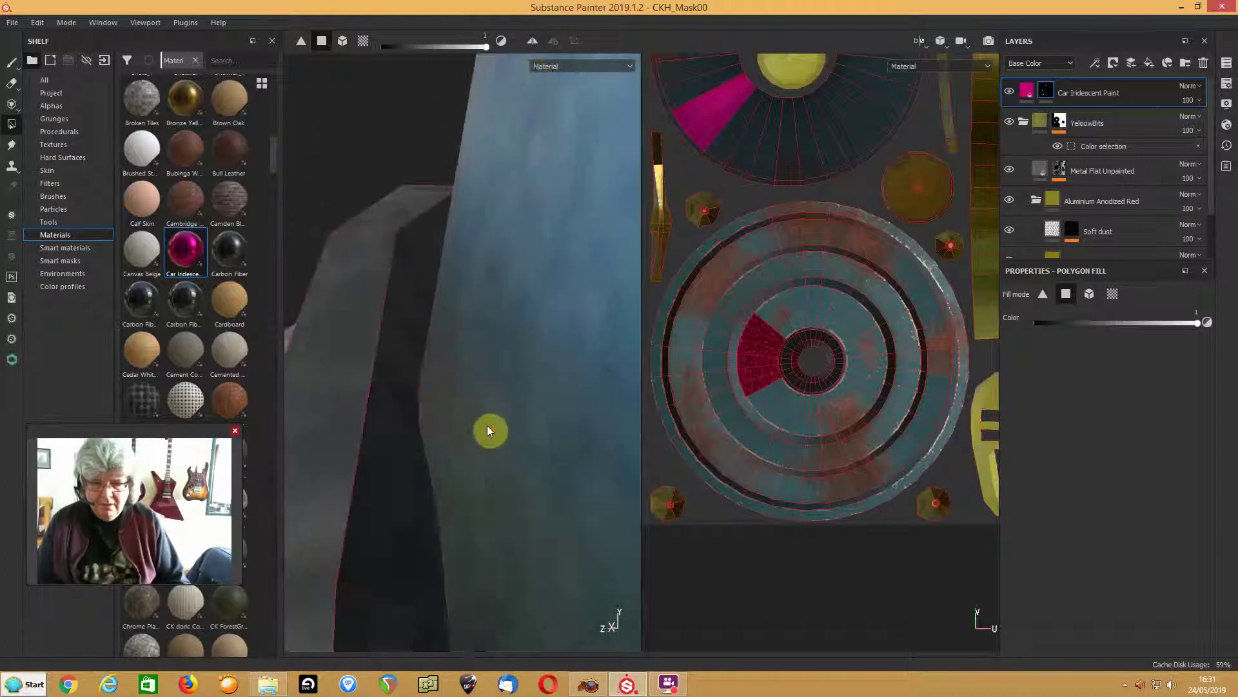
scroll(491, 424, "down", 4)
scroll(492, 423, "up", 2)
middle_click_drag(488, 457, 484, 234, "alt")
left_click_drag(442, 393, 474, 328, "alt")
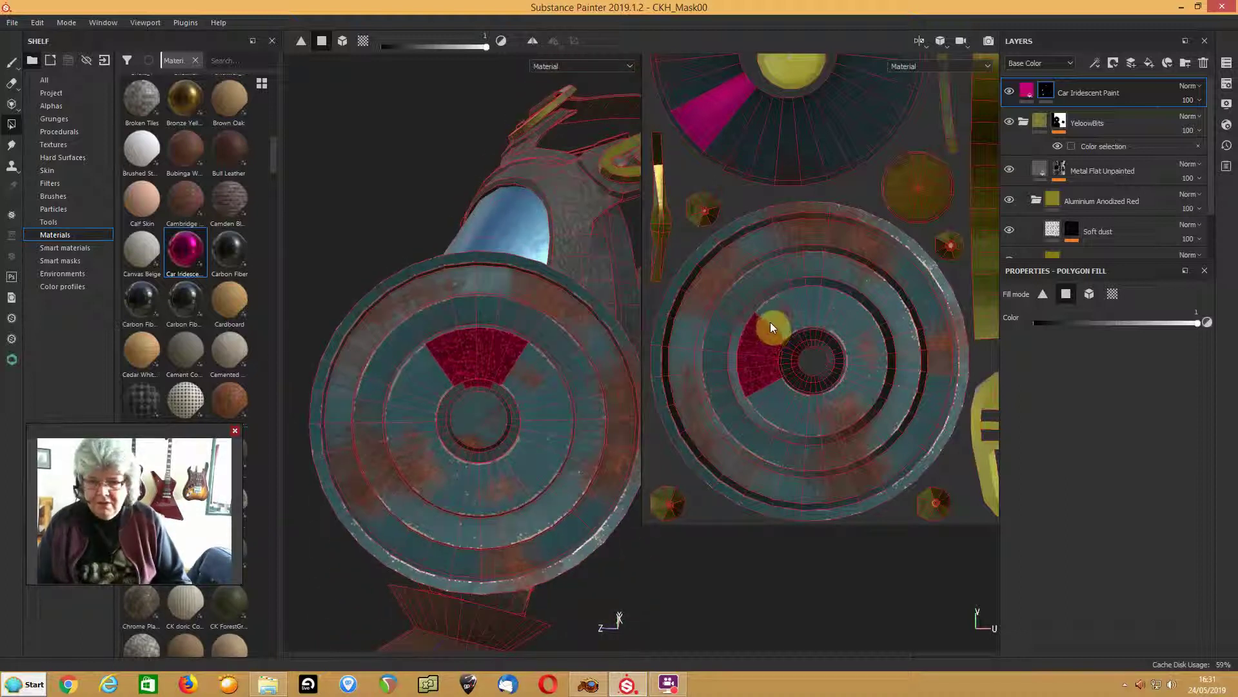
left_click_drag(765, 328, 821, 307)
key("ctrl+z")
key("ctrl+z")
- Fill the remaining faces of the end face's inner ring in the mask, working in the UV view
mouse_move(792, 314)
left_mouse_down()
mouse_move(769, 322)
mouse_move(810, 301)
mouse_move(855, 329)
left_mouse_up()
left_click(854, 321)
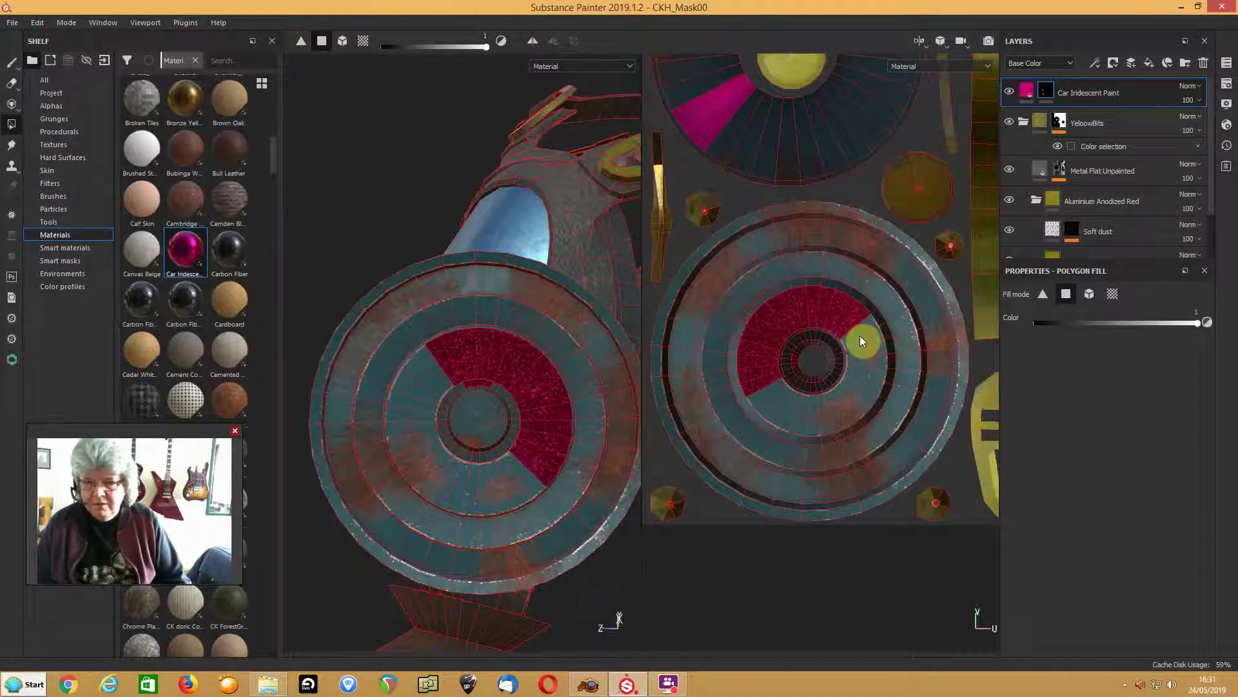
left_click(865, 348)
left_click(865, 384)
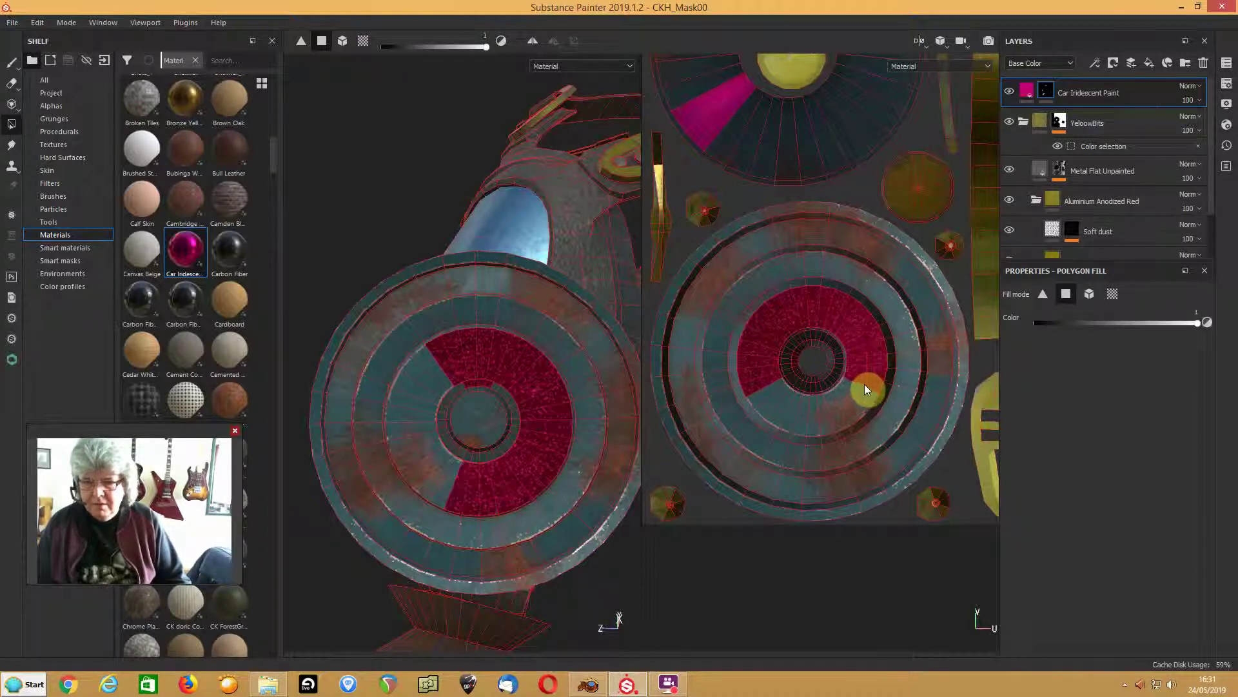
left_click(851, 404)
left_click(817, 412)
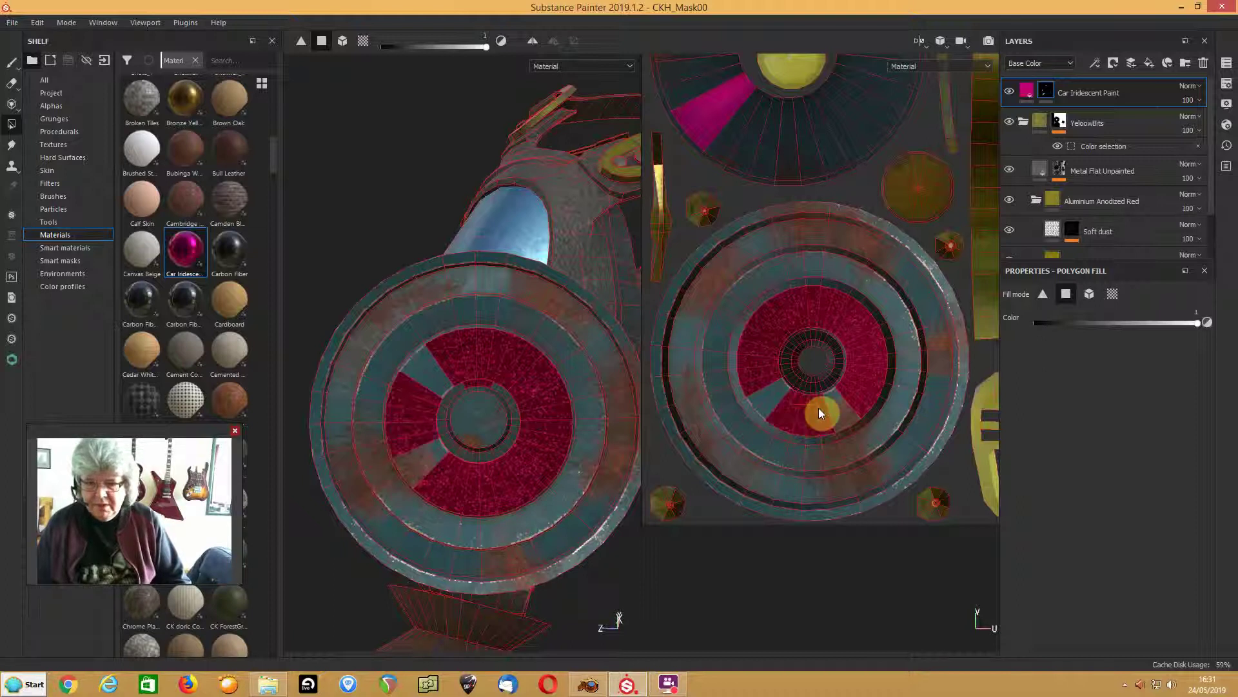
left_click(838, 402)
left_click(774, 408)
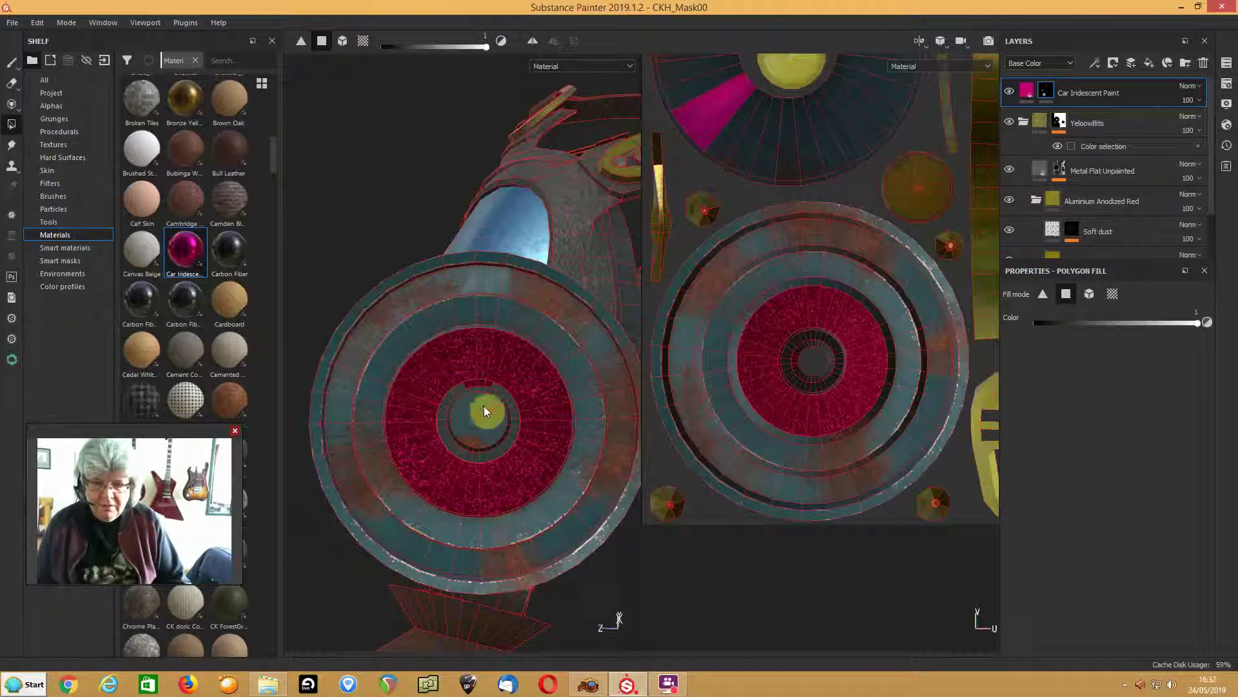
scroll(804, 359, "down", 4)
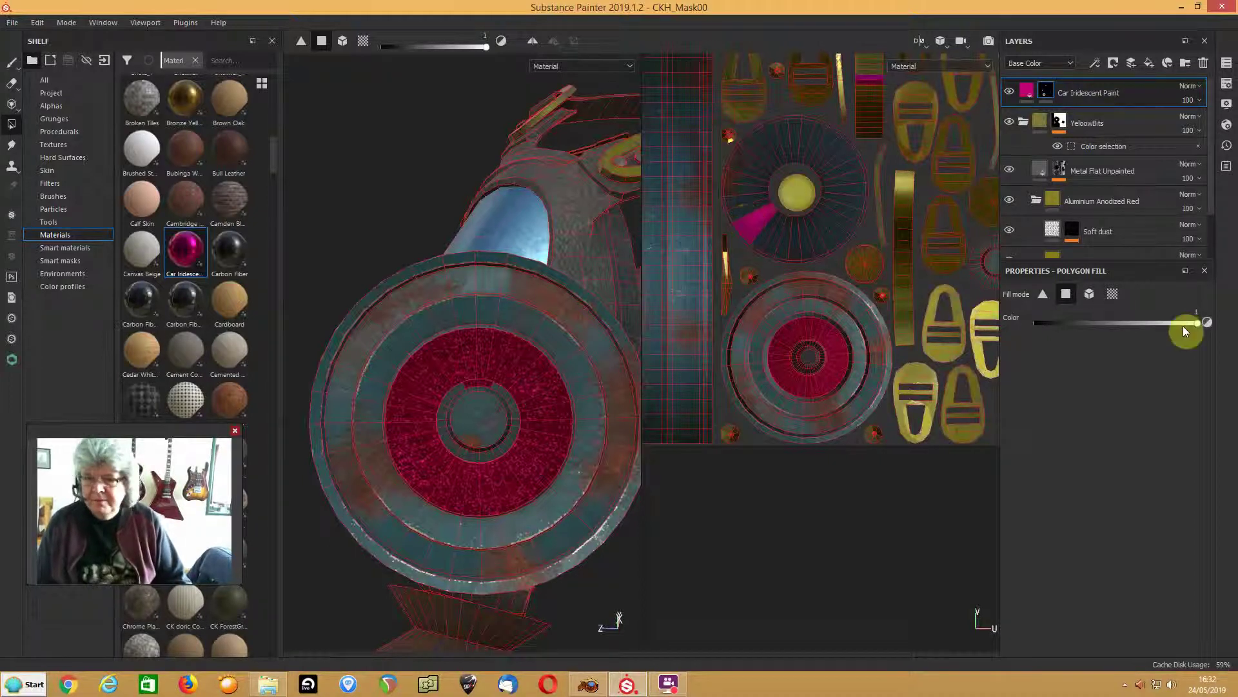
- Erase the stray filled faces on the neighbouring disc and around the canister's central hub from the mask, using fill color 0
left_click_drag(1199, 323, 1018, 332)
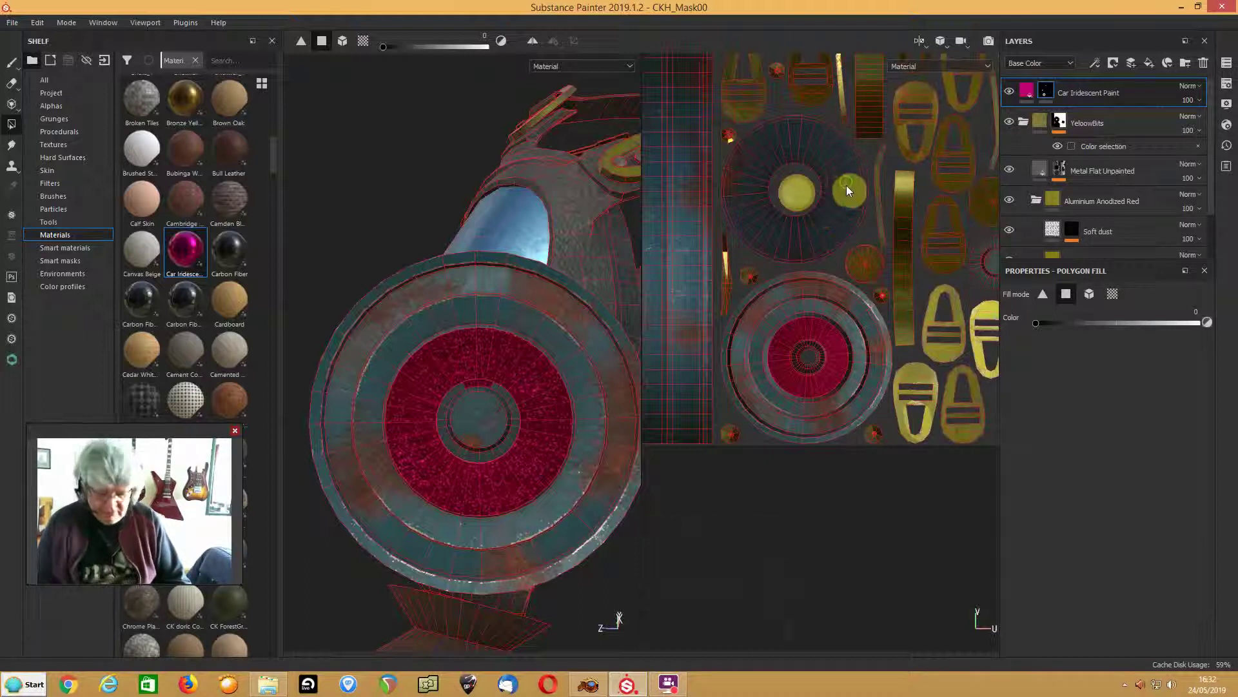
middle_click_drag(835, 201, 793, 261)
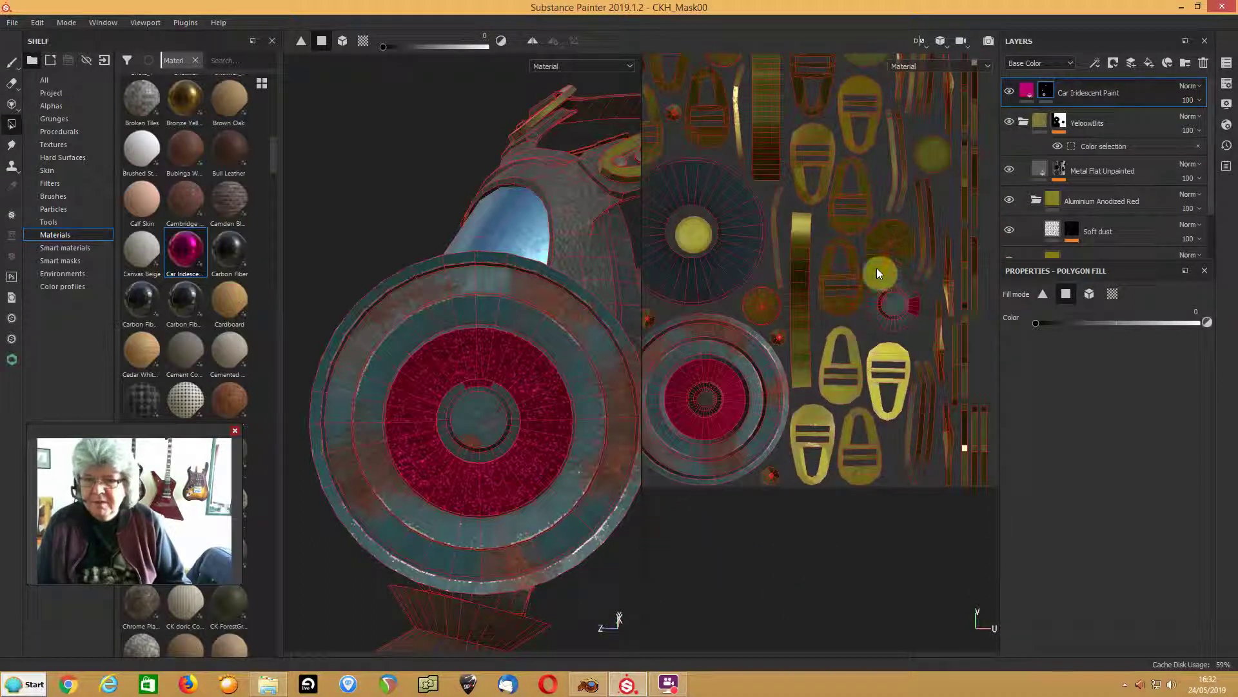
middle_click_drag(788, 312, 846, 209)
scroll(787, 319, "up", 3)
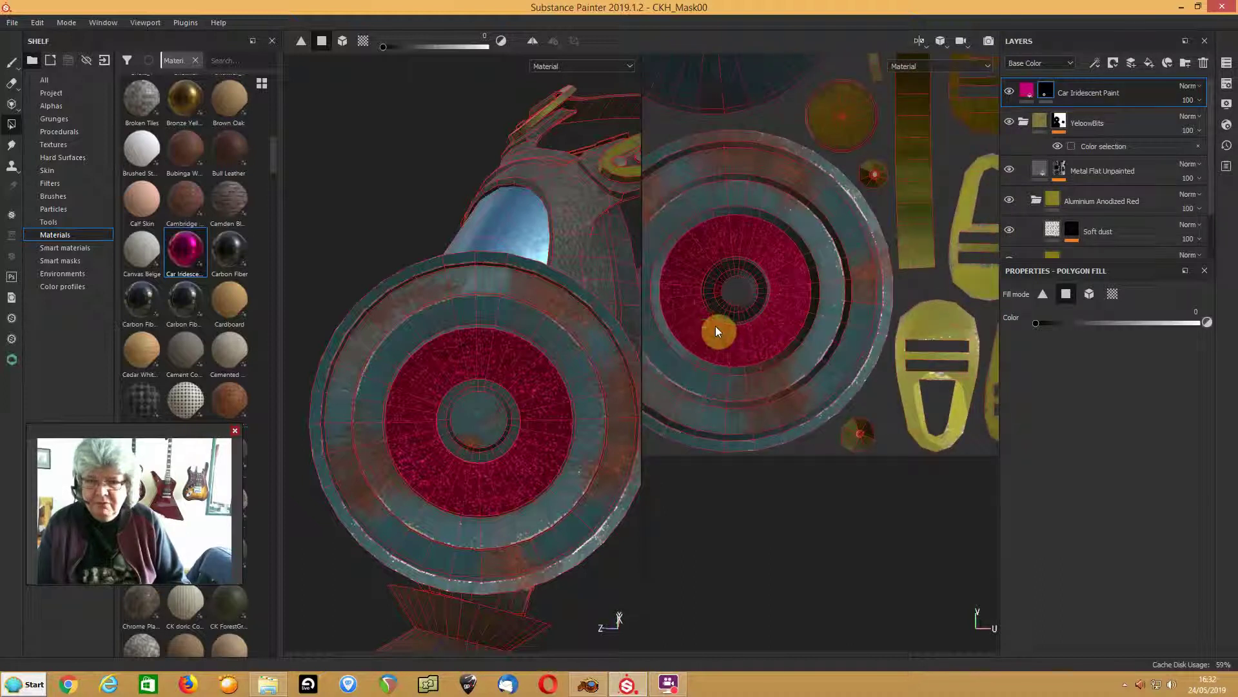
middle_click_drag(725, 324, 801, 318, "alt")
scroll(818, 328, "up", 2)
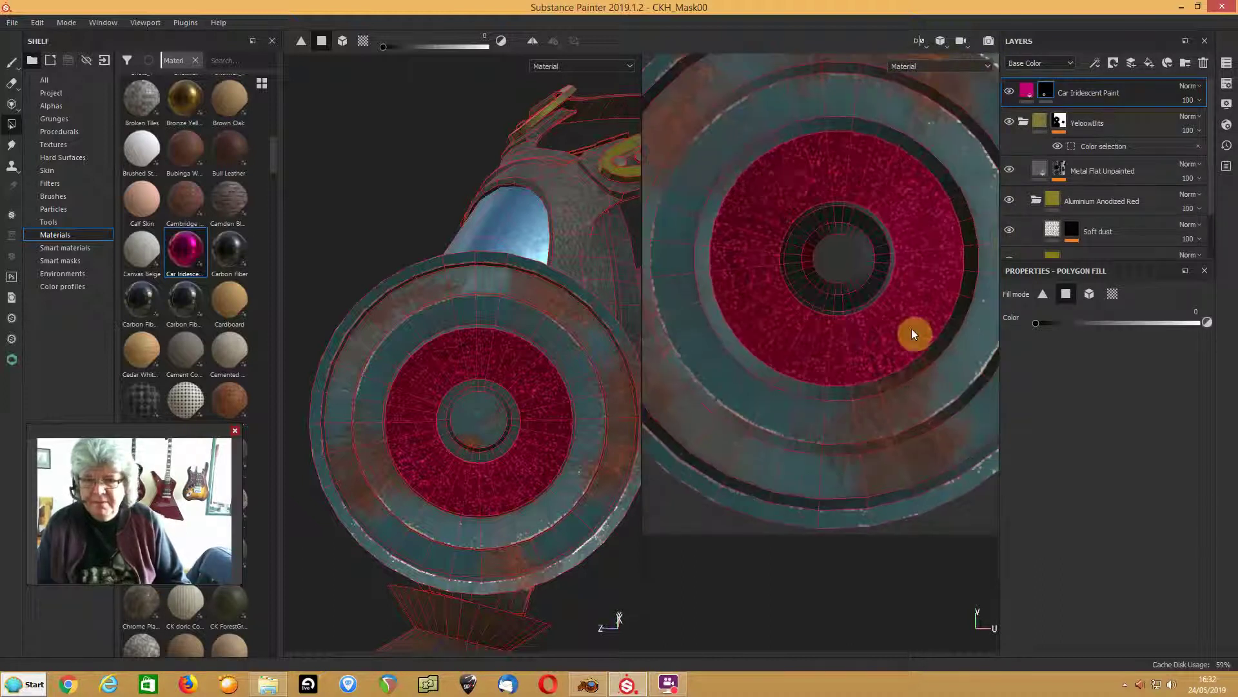
left_click_drag(340, 398, 321, 445, "alt")
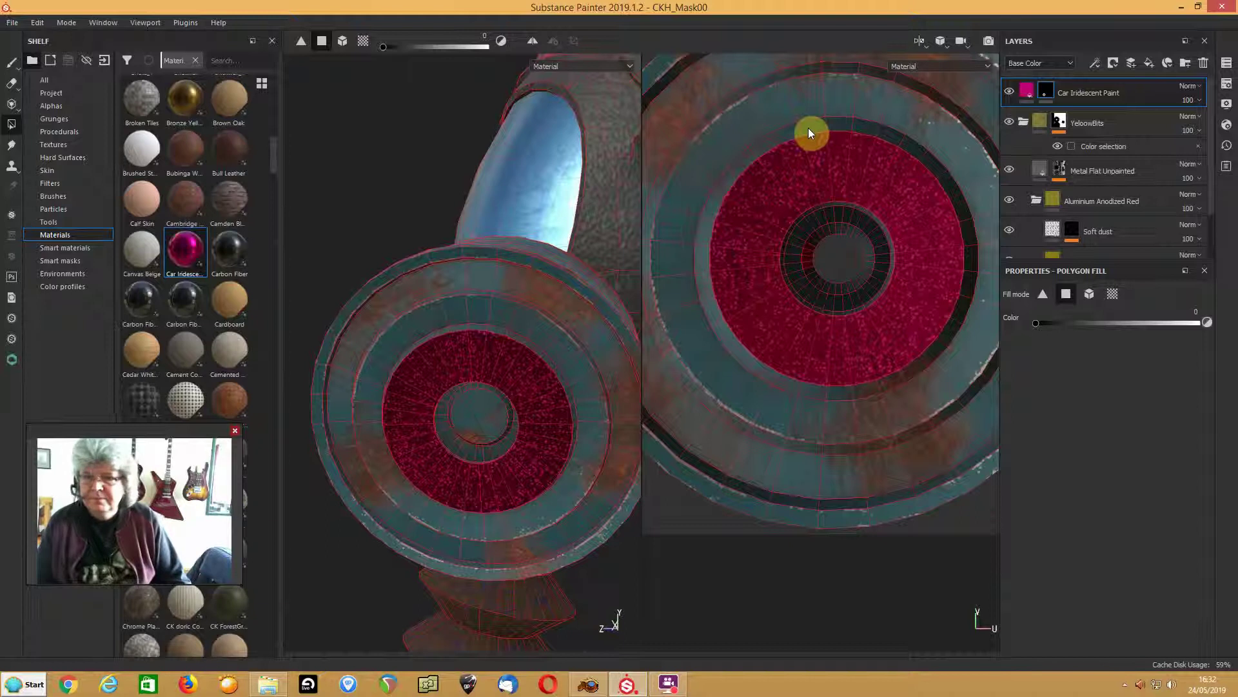
- Set the fill color to 1 and fill the first half of the narrow rim surrounding the filled ring, working in the UV view
left_click_drag(1041, 326, 1204, 327)
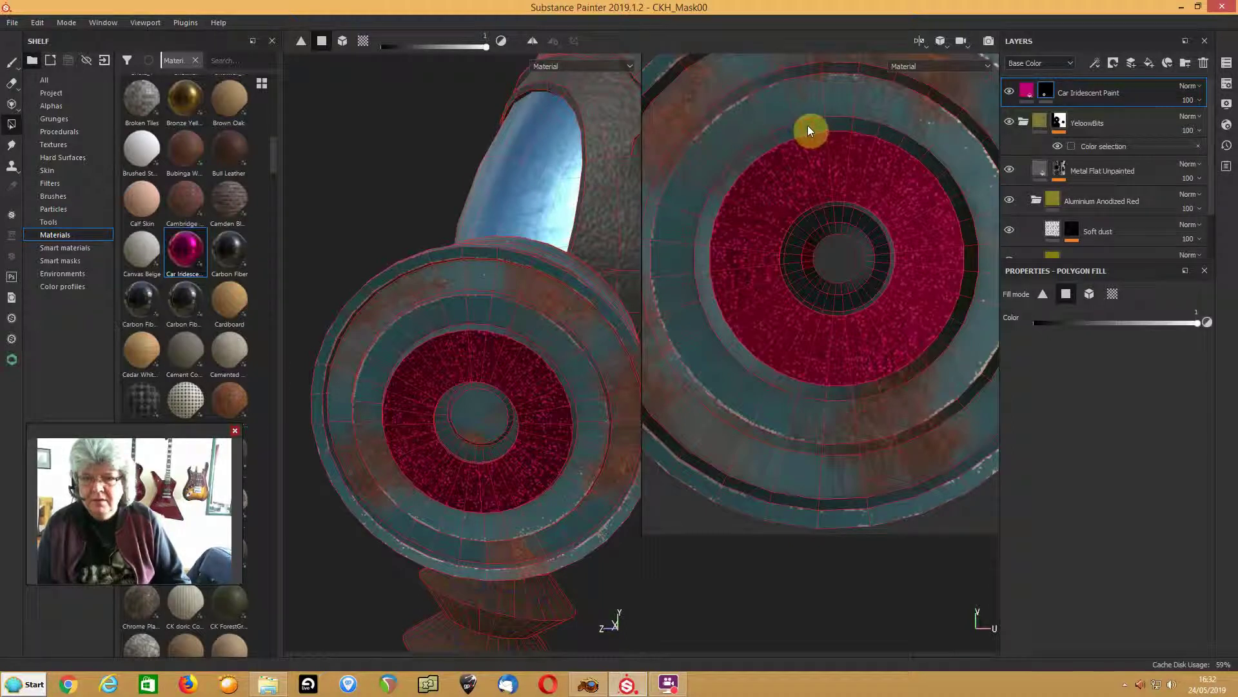
left_click_drag(813, 129, 938, 180)
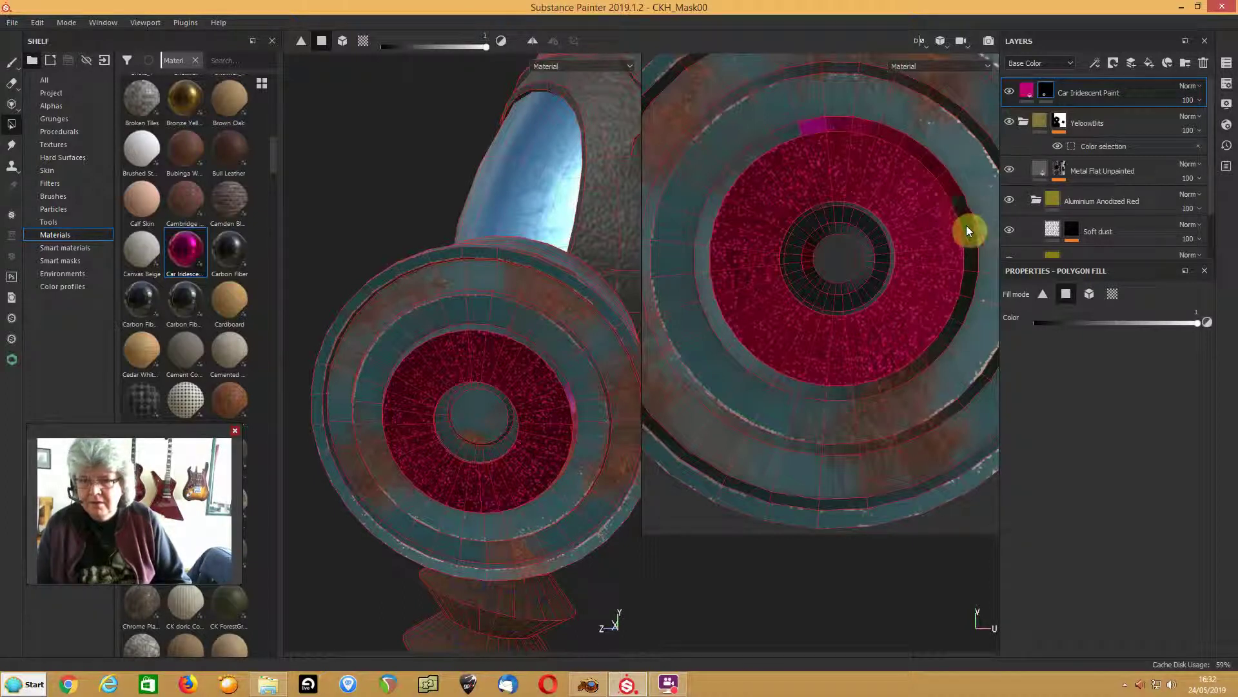
left_click(958, 203)
left_click(966, 253)
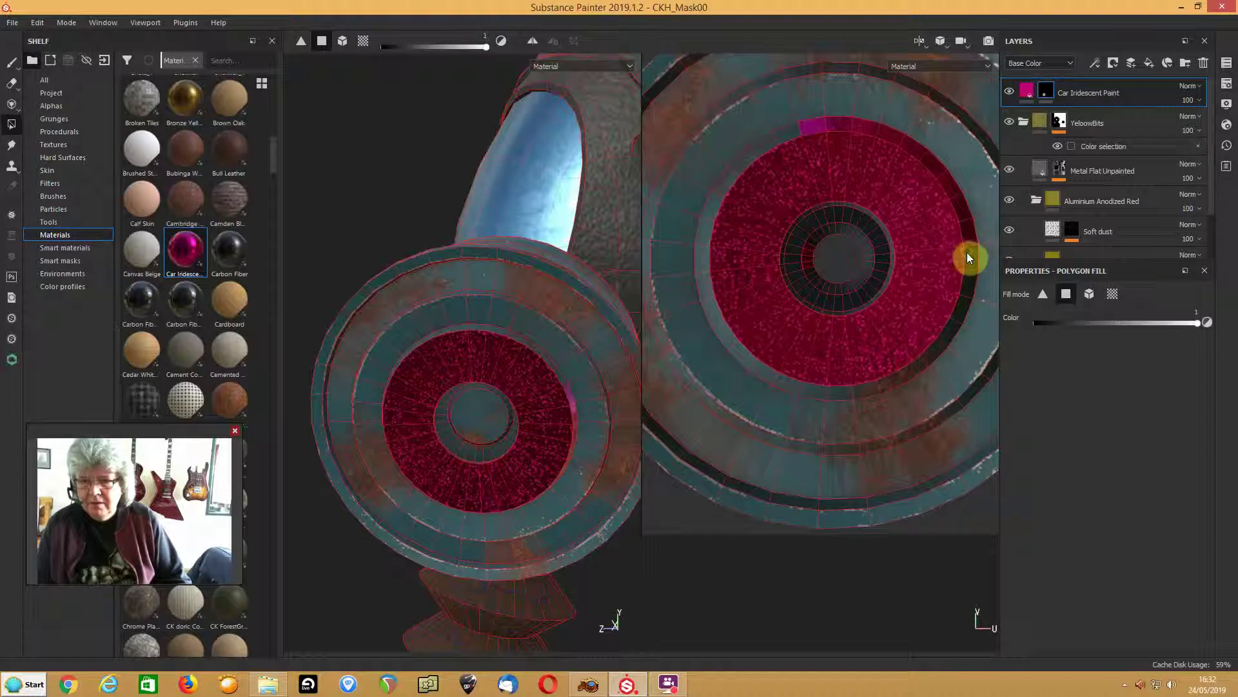
left_click(968, 284)
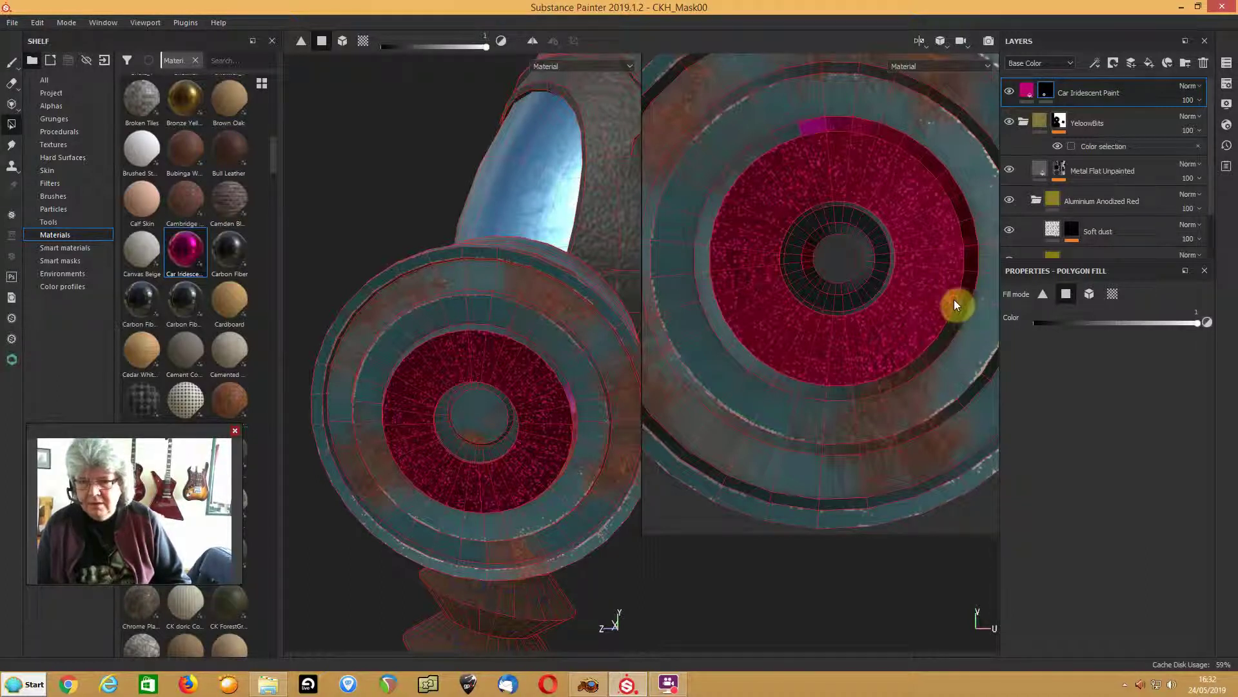
left_click(946, 336)
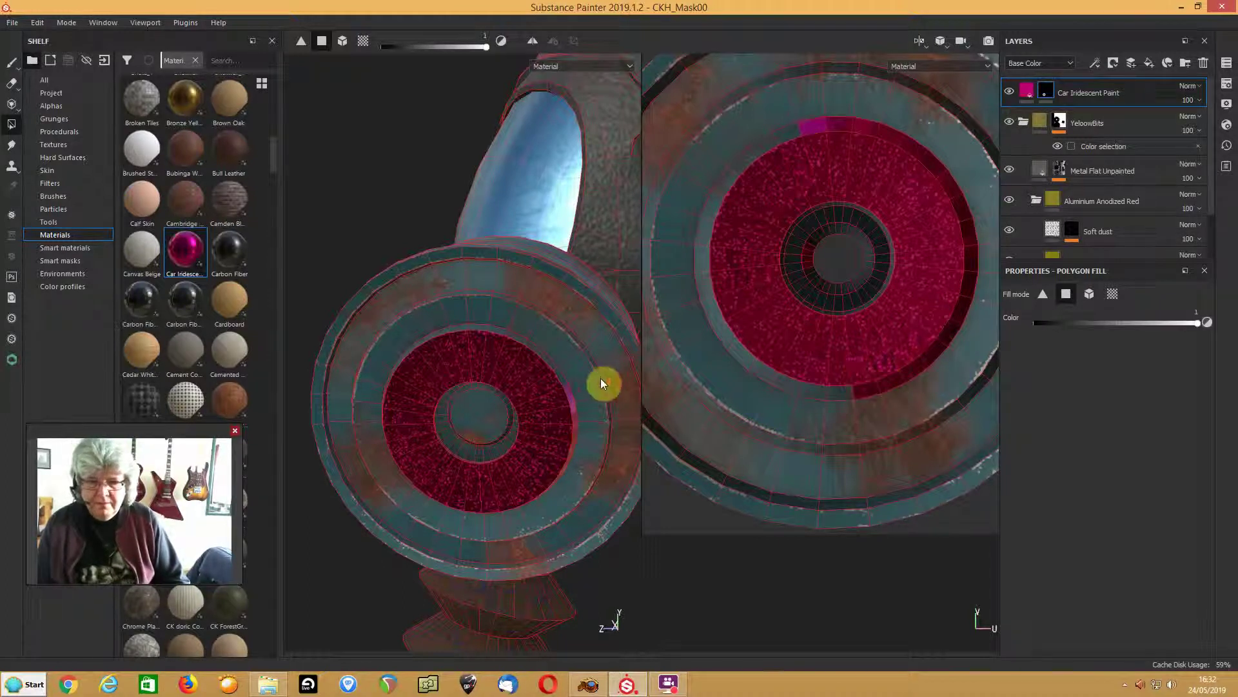
- Continue filling the narrow rim along the upper edge of the ring, picking its faces on the canister in the 3D view
scroll(589, 378, "up", 3)
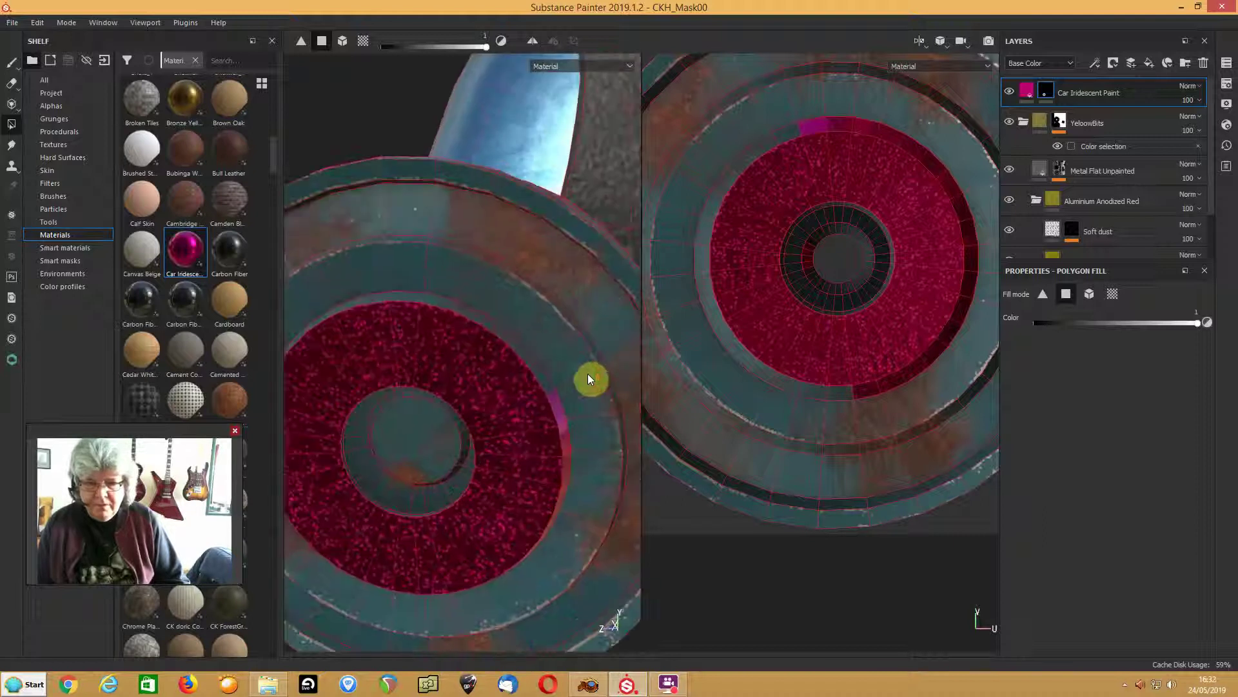
left_click(544, 381)
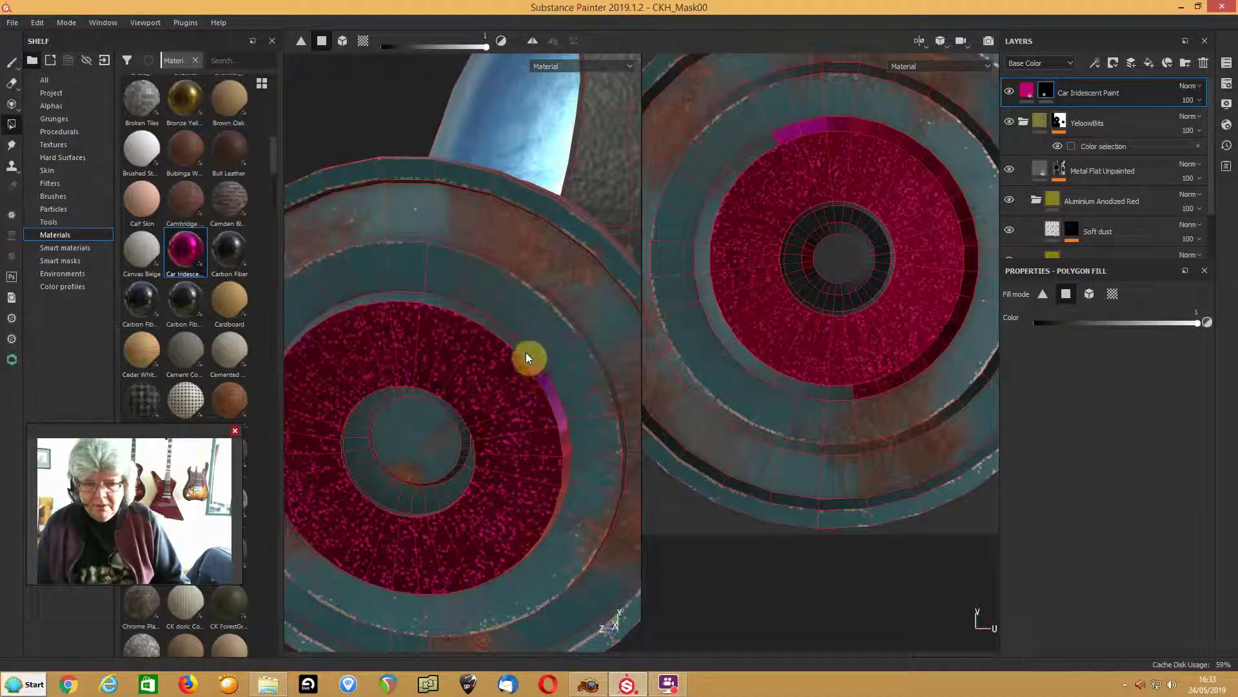
left_click(499, 337)
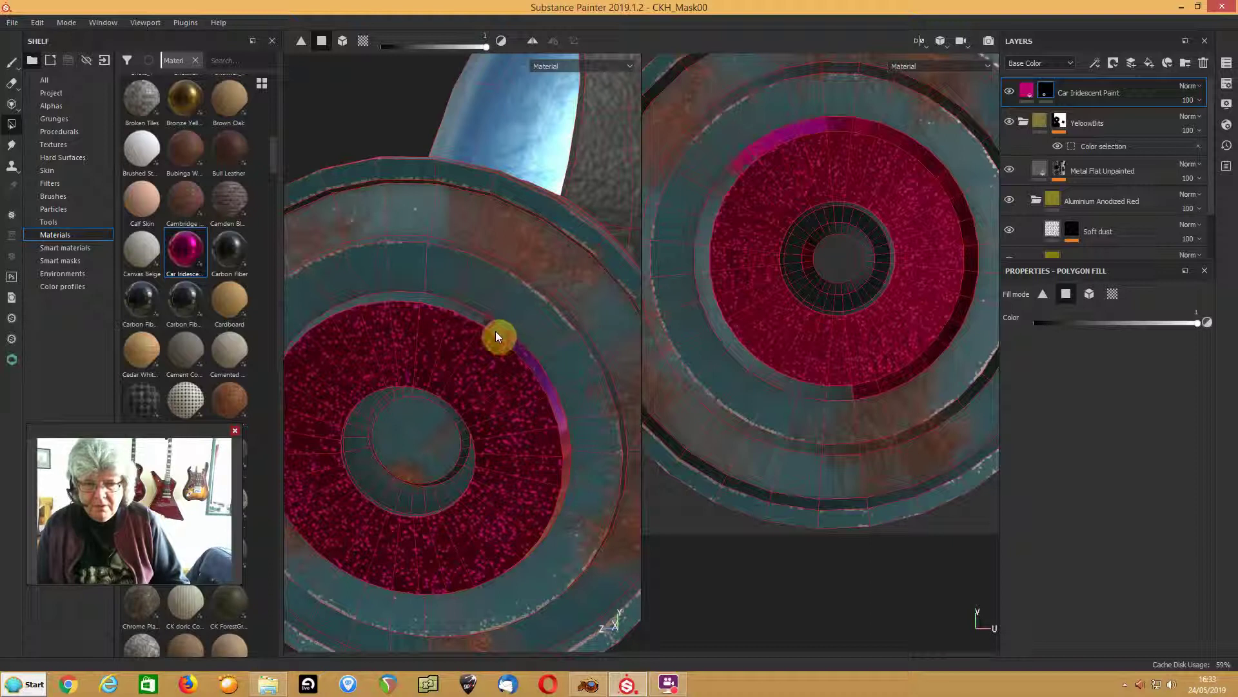
left_click(464, 319)
left_click(439, 310)
- Fill the remaining faces of the narrow rim in the UV view to close the circle around the ring
left_click(716, 232)
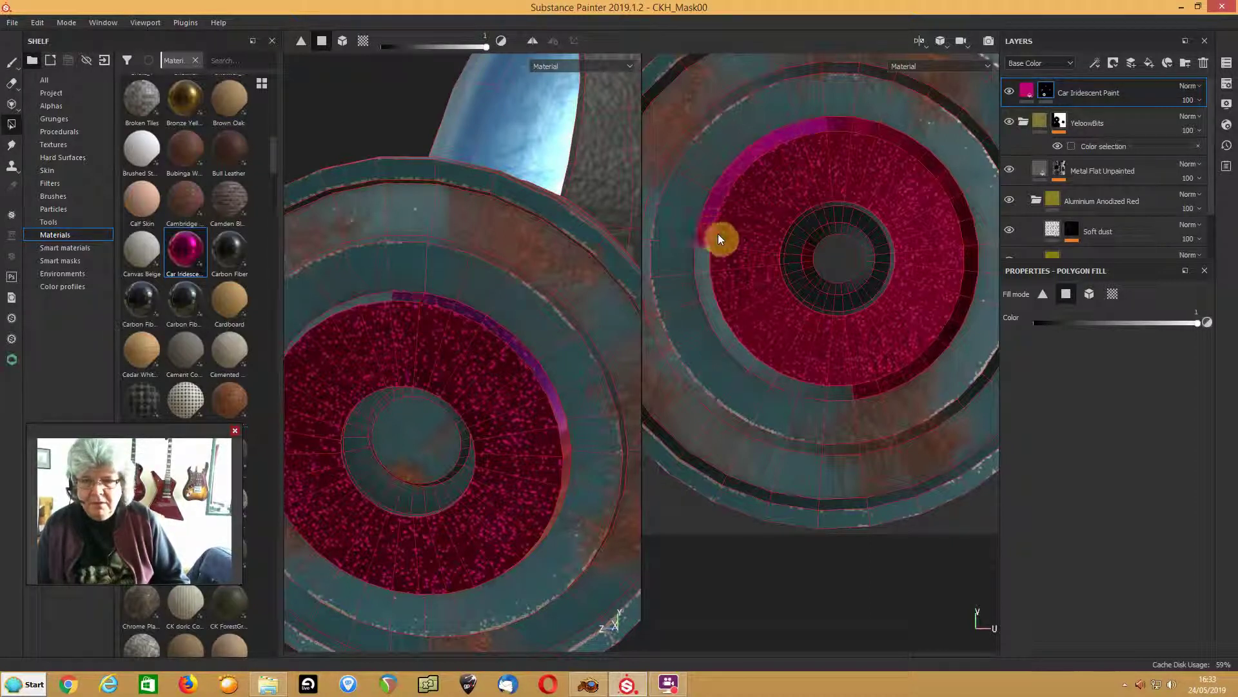
left_click(718, 265)
left_click(712, 285)
left_click(727, 315)
left_click(734, 340)
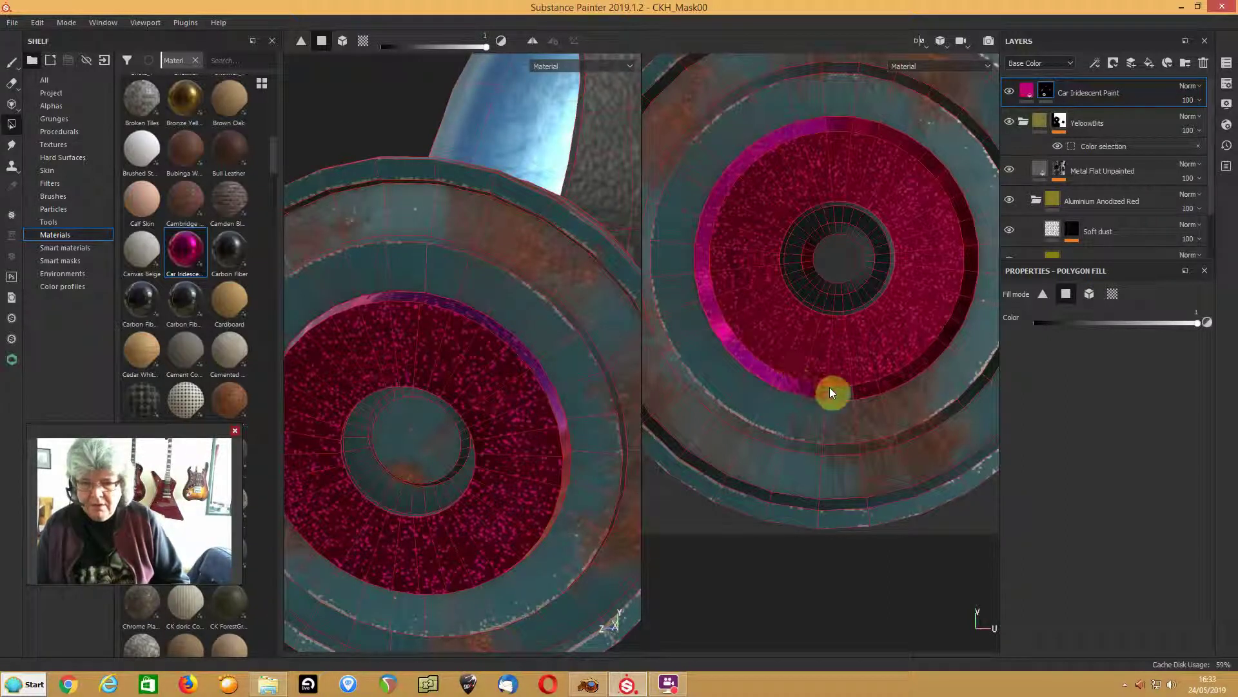
- Set the fill color to 0 and erase the filled faces inside the central hub recess from the mask
scroll(550, 351, "down", 4)
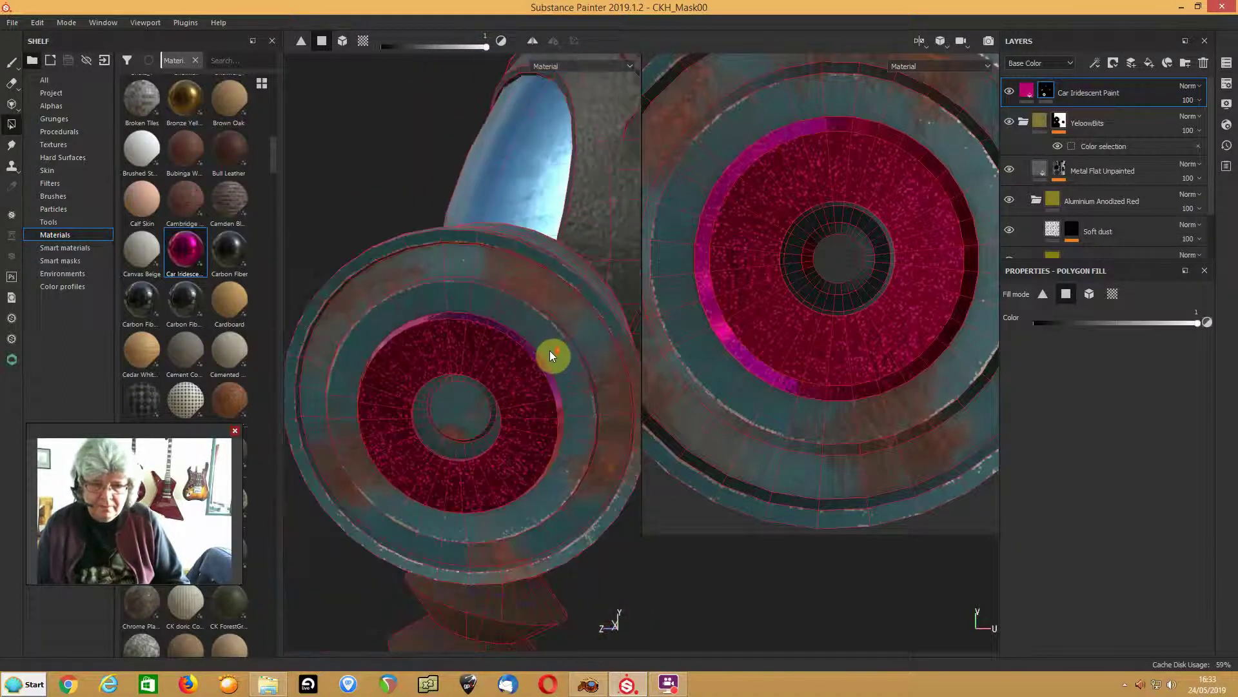
left_click_drag(414, 405, 318, 221, "alt")
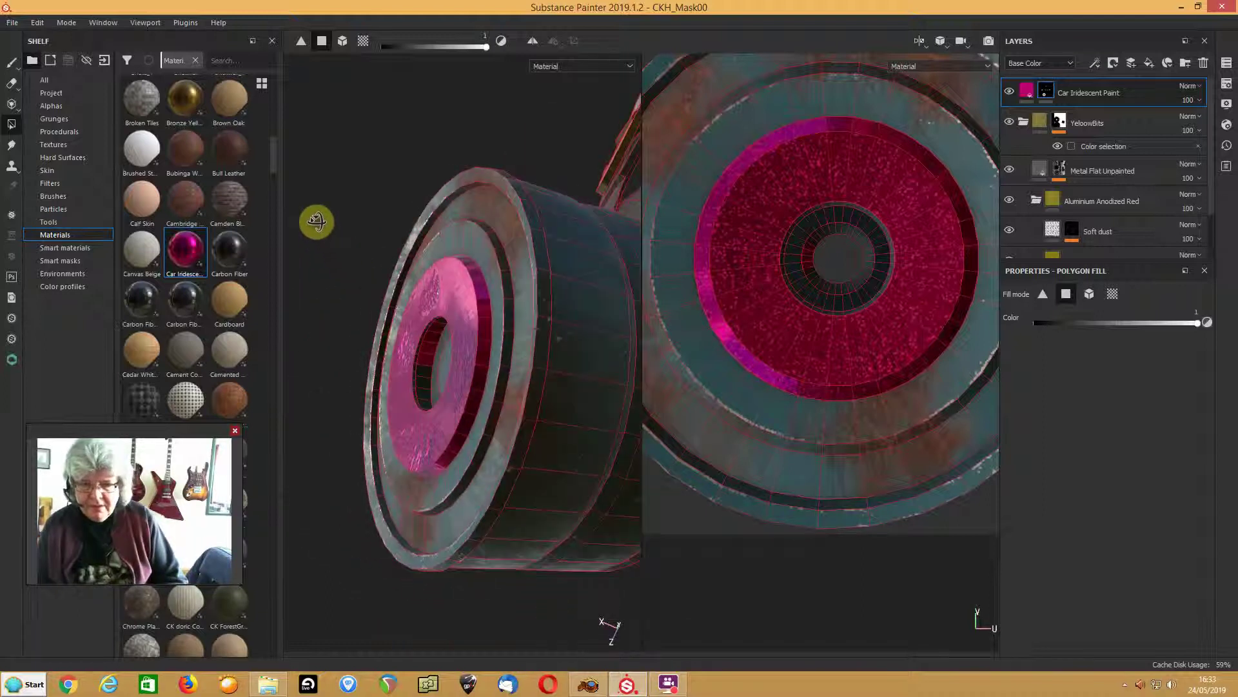
scroll(822, 276, "up", 3)
scroll(823, 278, "down", 3)
scroll(823, 277, "up", 3)
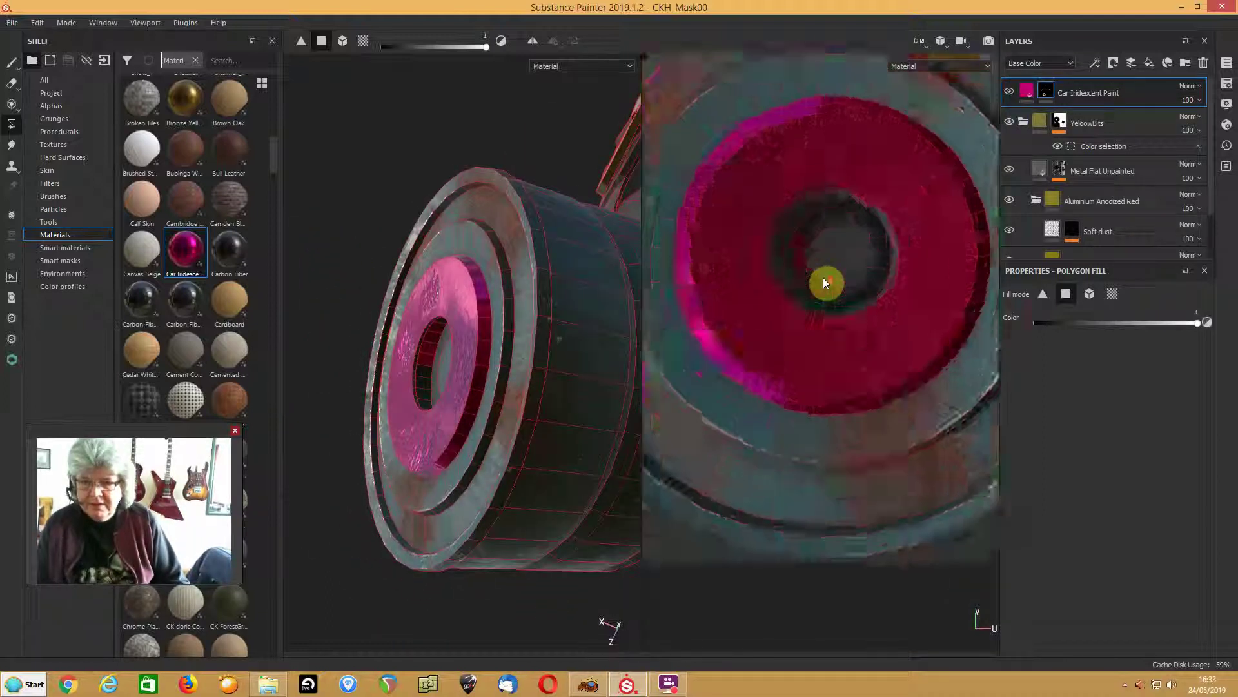
left_click_drag(1190, 323, 1035, 323)
left_click_drag(762, 211, 814, 269)
left_click_drag(474, 383, 492, 487, "alt")
left_click_drag(464, 263, 475, 316, "alt")
- Select the Car Iridescent Paint layer's material instead of its mask and inspect the whole gas mask in the 3D-only view
left_click(1040, 91)
left_click_drag(540, 268, 479, 356, "alt")
scroll(479, 353, "up", 3)
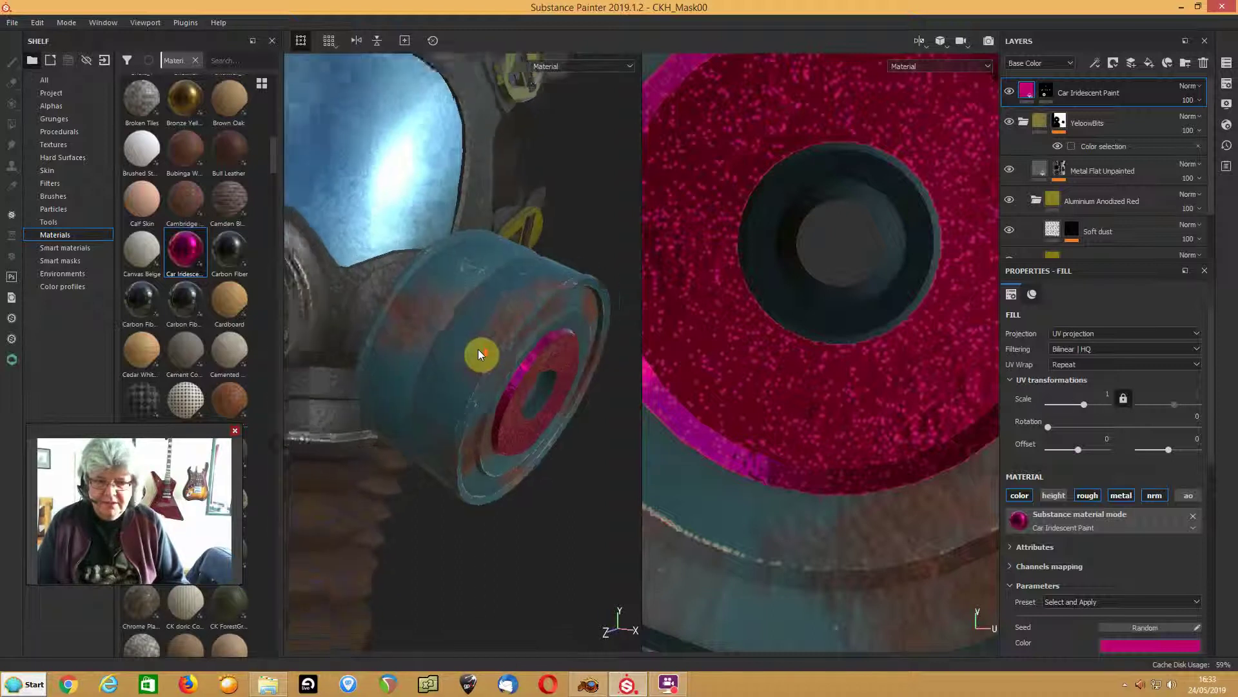
scroll(479, 354, "down", 5)
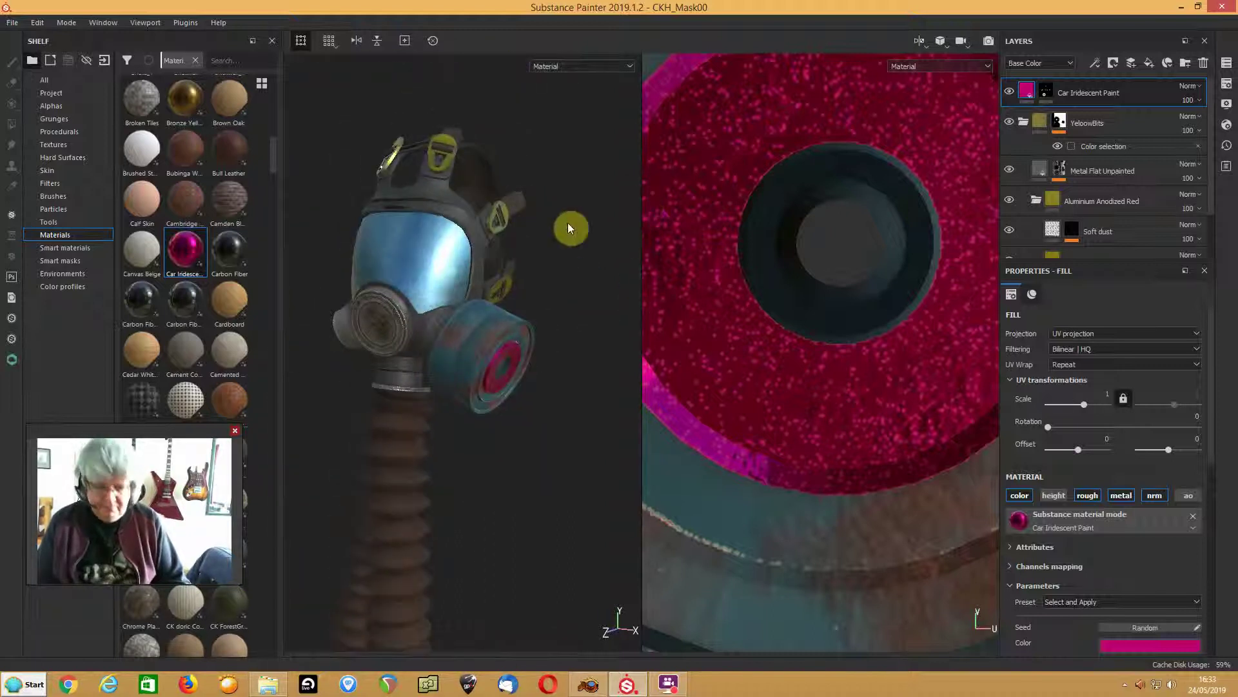
key("F2")
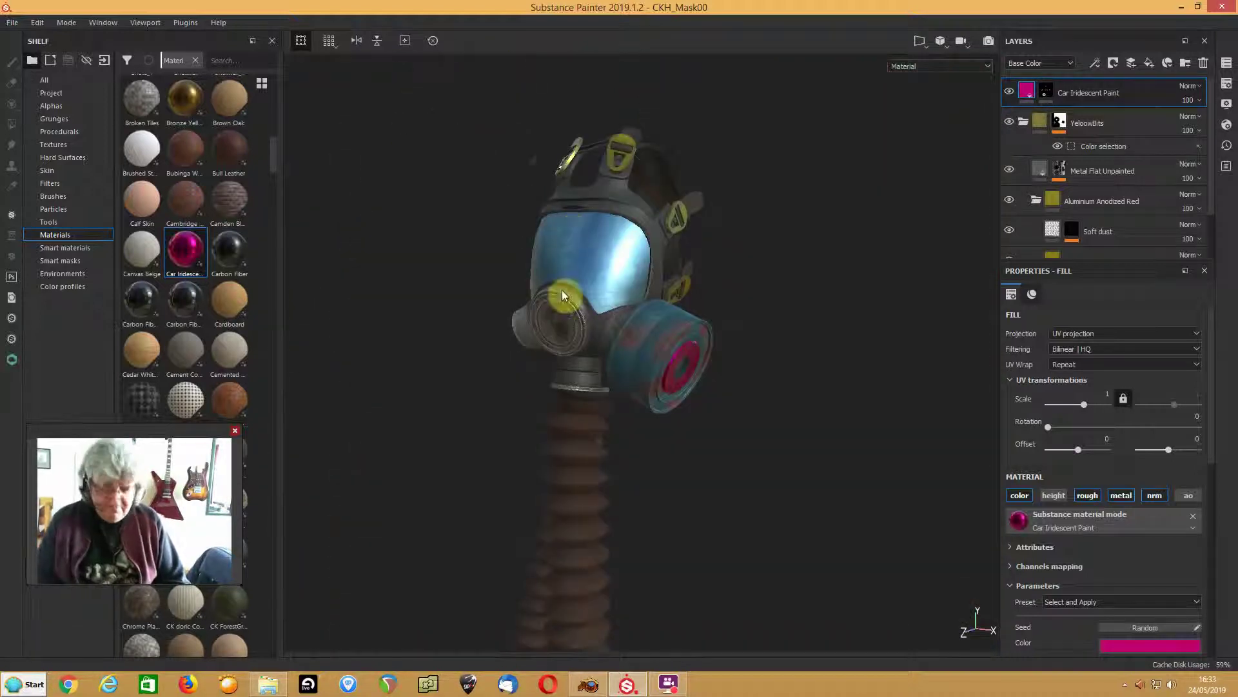
scroll(563, 290, "up", 5)
left_click_drag(565, 290, 601, 324, "alt")
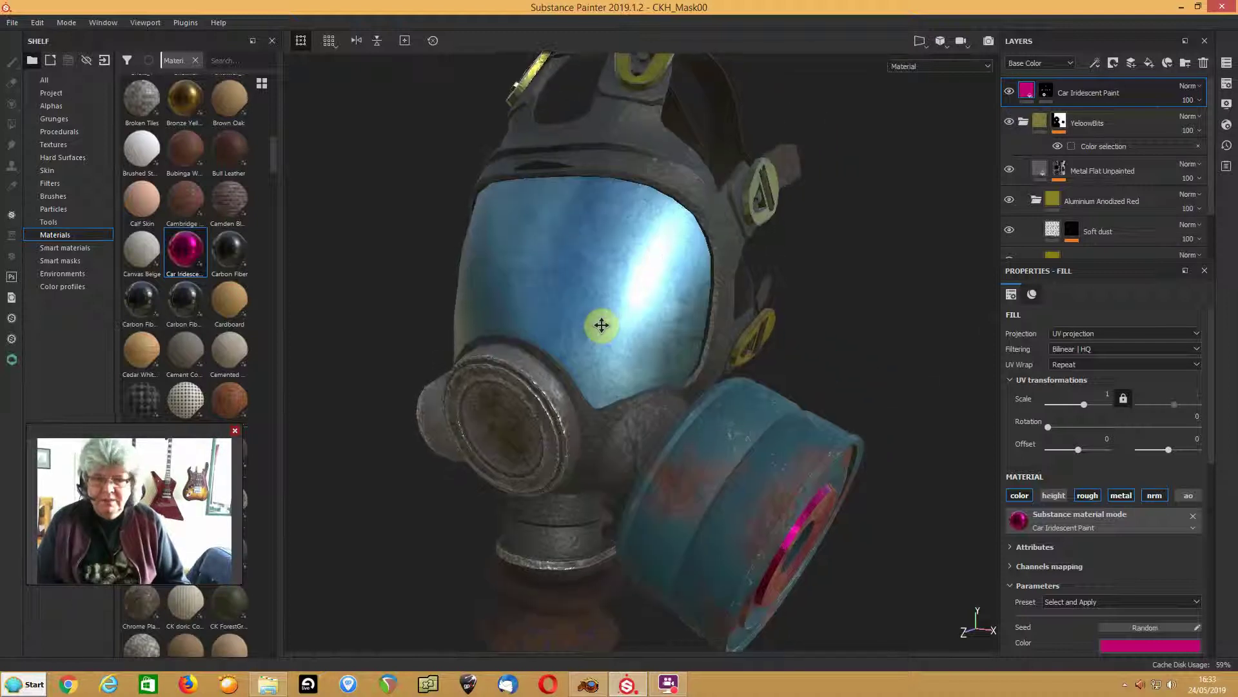
- Reopen the project CKH_Mask00.spp from the recent files, discarding the unsaved changes
left_click(13, 23)
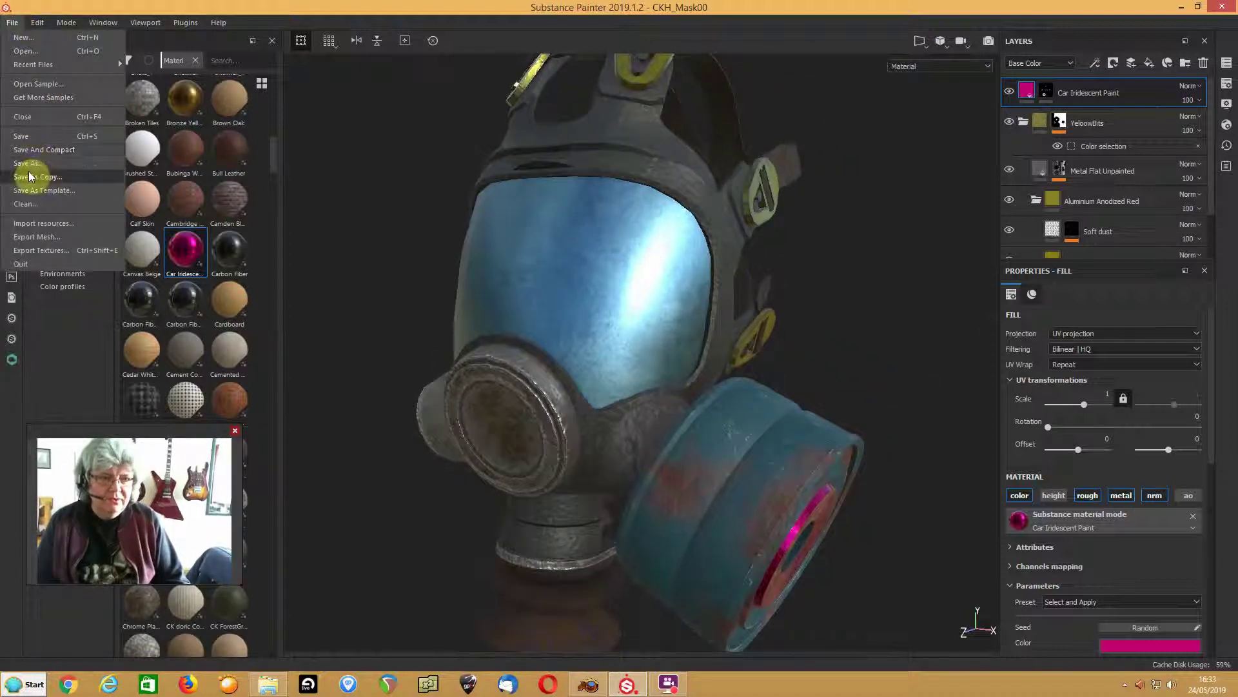
mouse_move(26, 64)
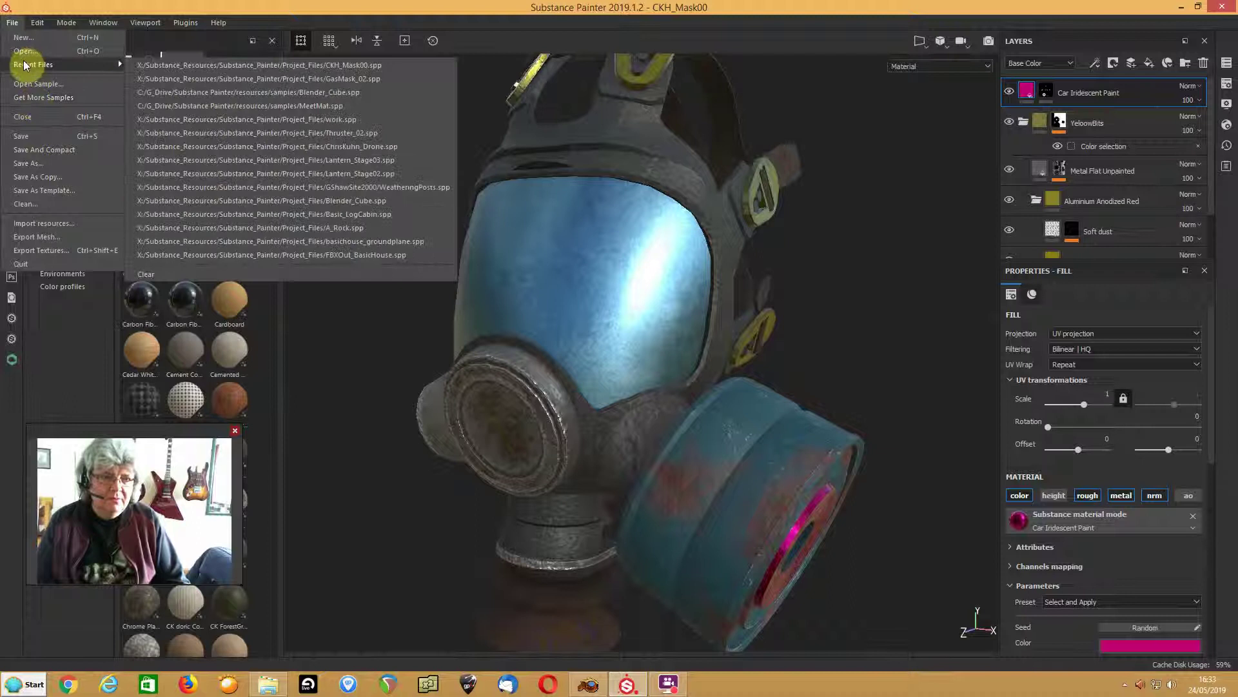
left_click(272, 76)
left_click(583, 361)
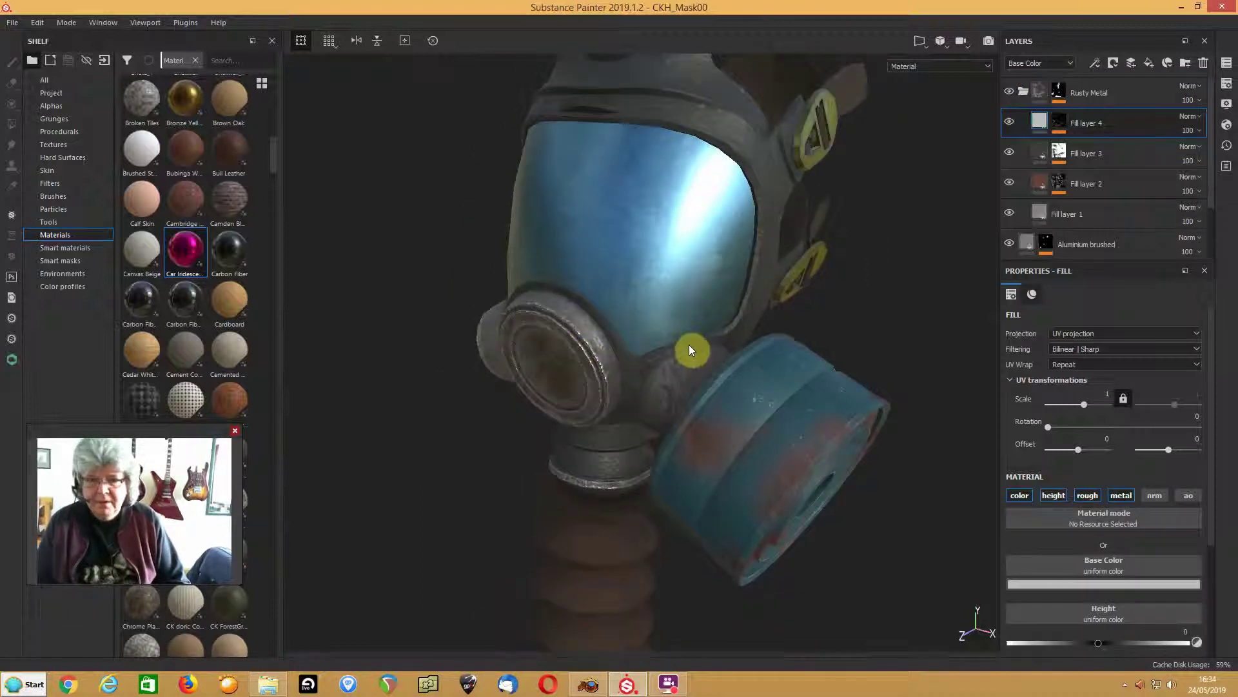
scroll(689, 345, "up", 4)
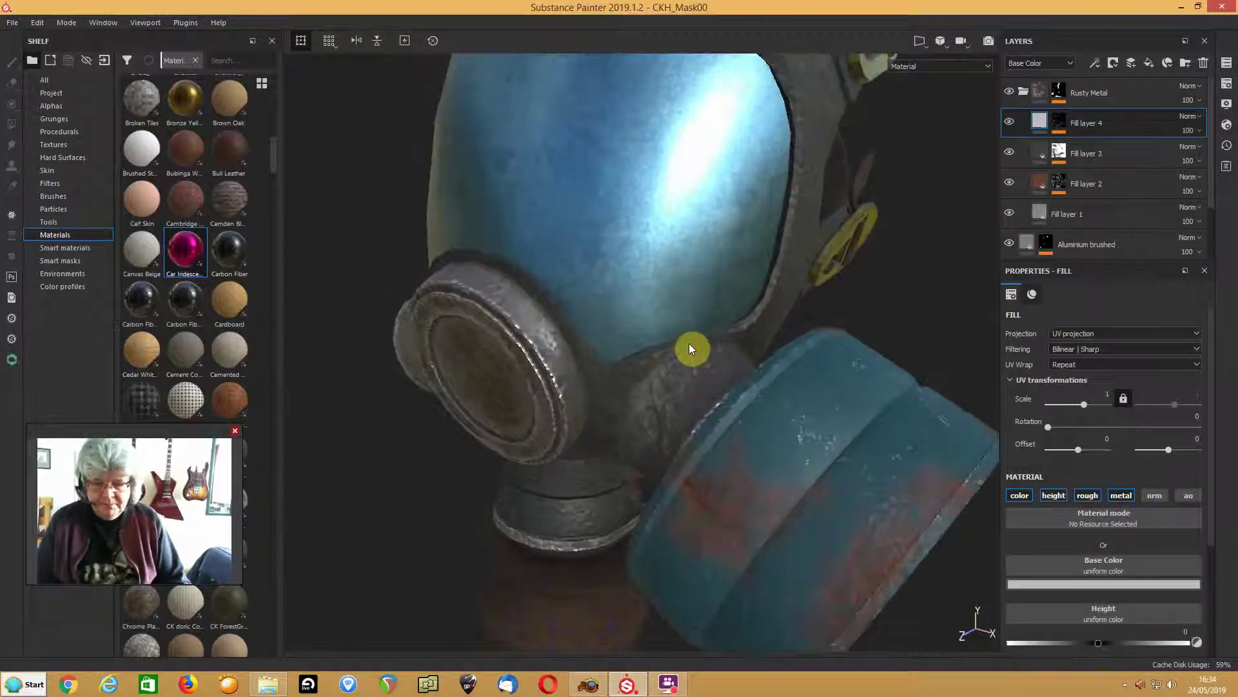
scroll(689, 345, "down", 3)
mouse_move(639, 379)
middle_mouse_down("alt")
mouse_move(617, 355)
mouse_move(617, 387)
middle_mouse_up("alt")
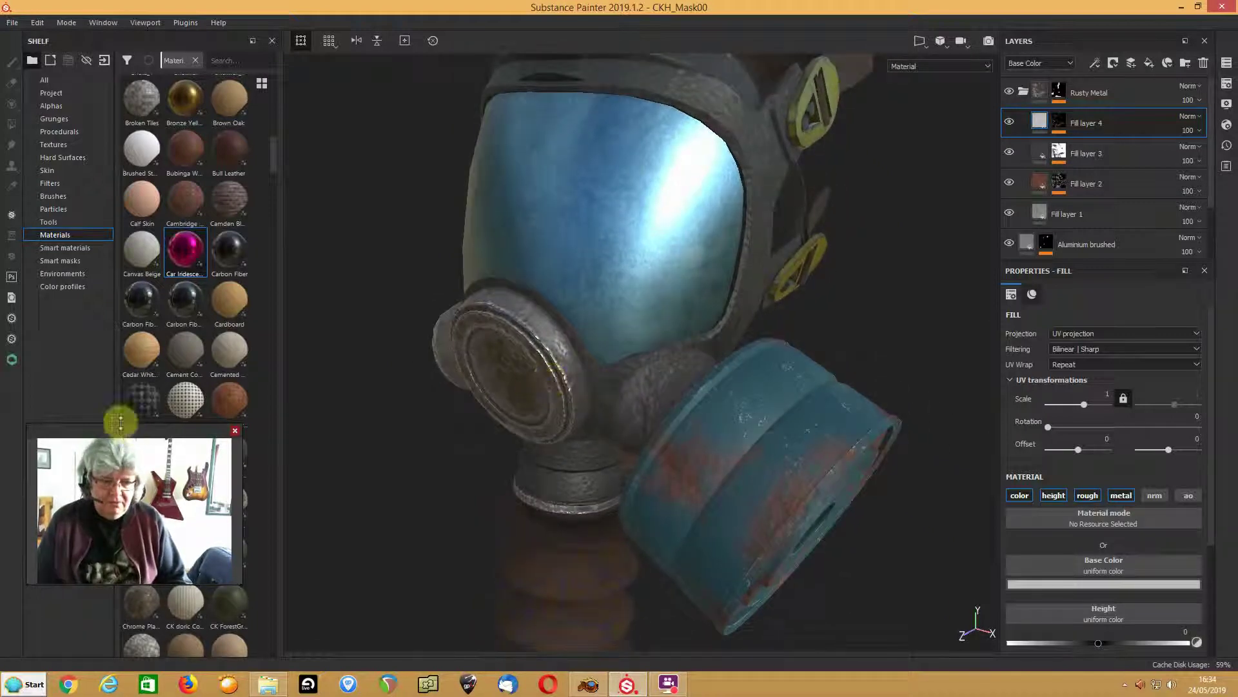
left_click_drag(122, 432, 105, 478)
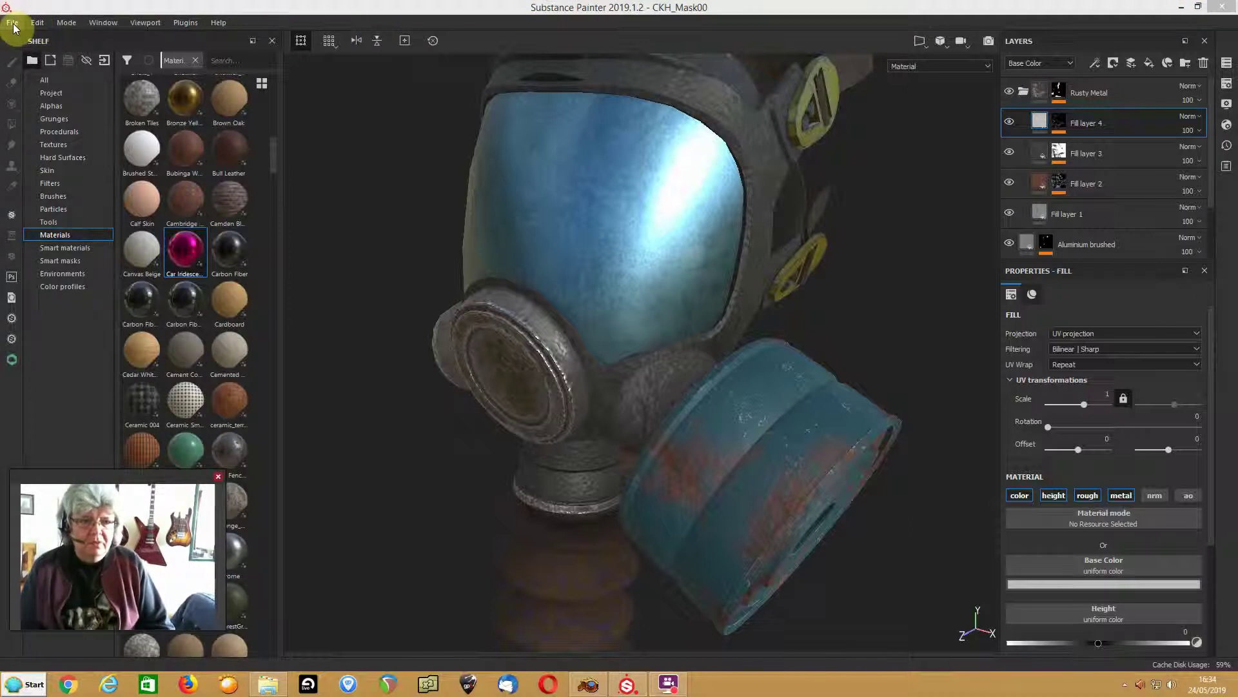
- Open the texture export settings for the gas mask project and move the dialog clear of the model
left_click(13, 24)
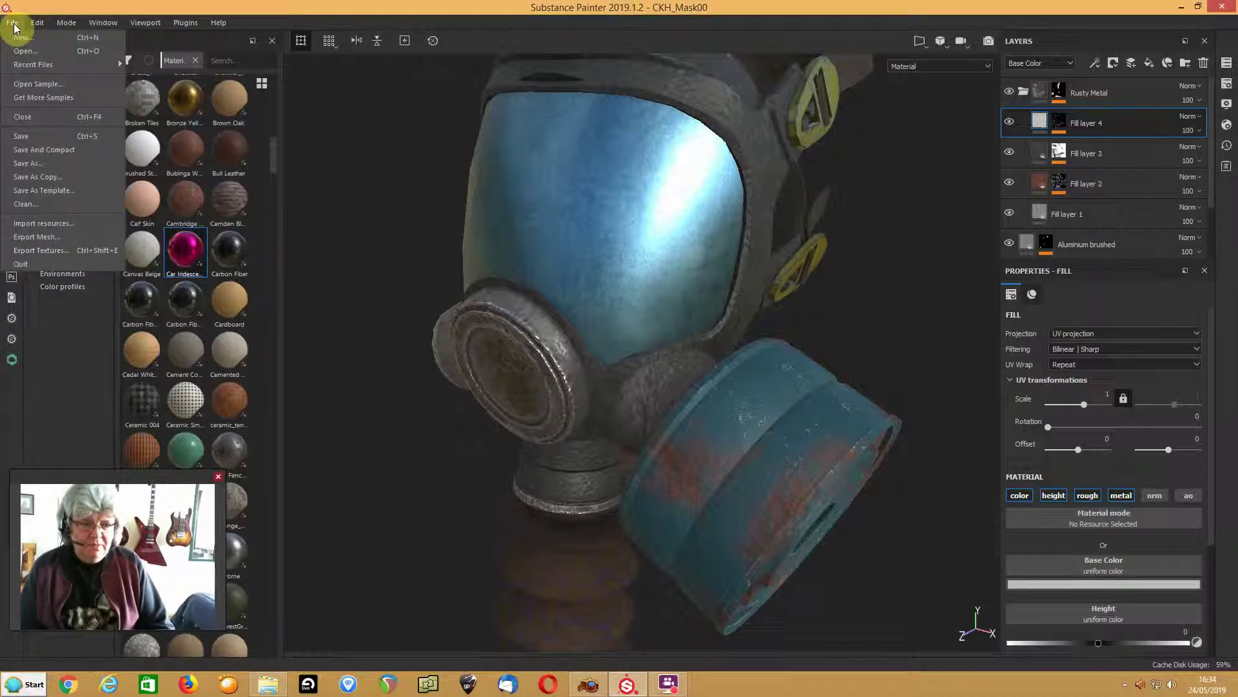
left_click(36, 251)
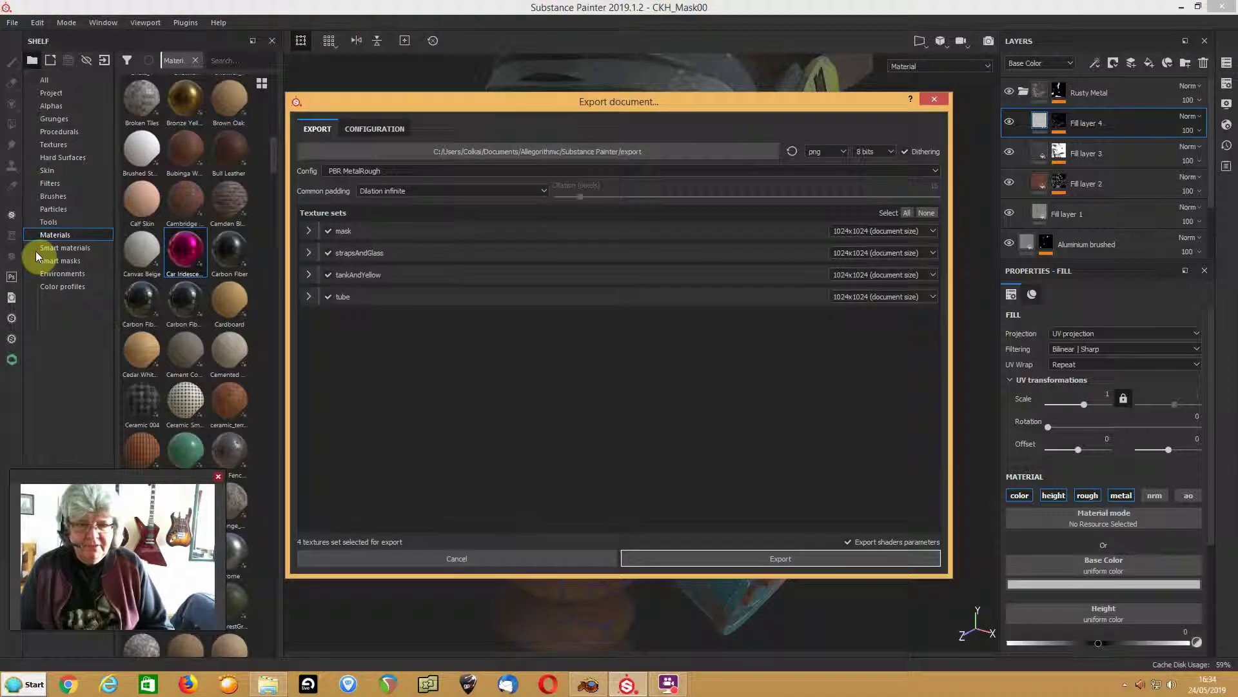
left_click_drag(403, 96, 417, 29)
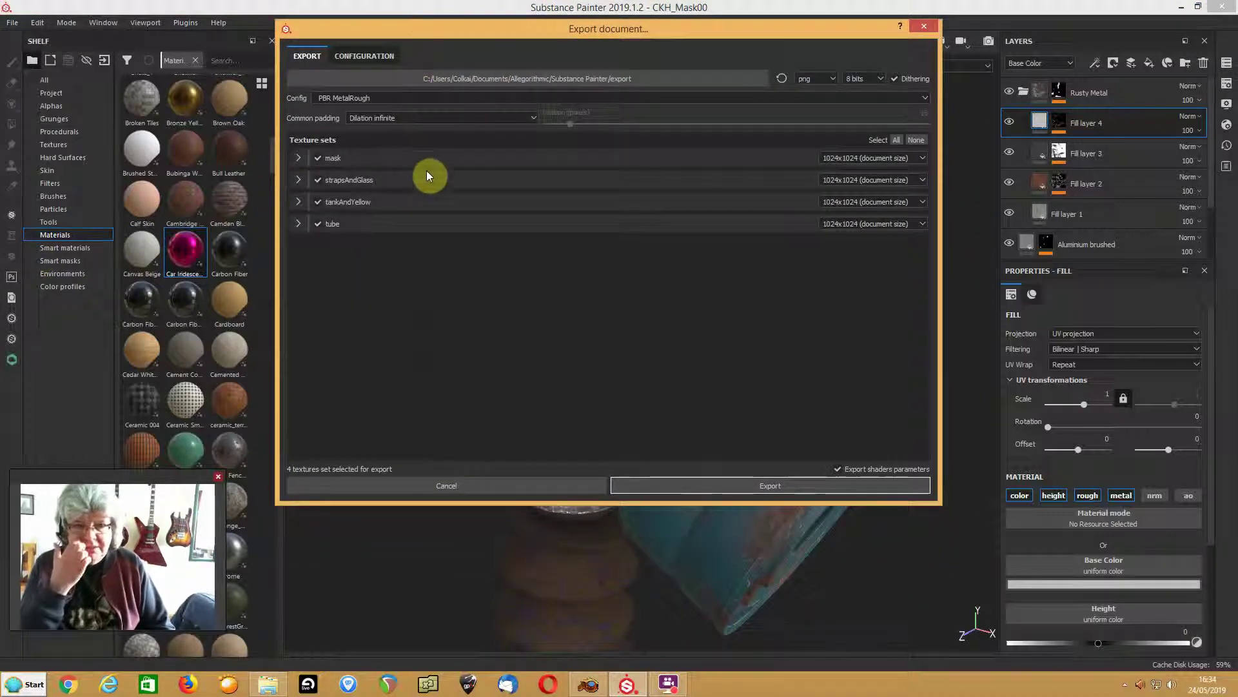
- Duplicate the PBR MetalRough export preset, rename the copy Blender Output, and close the export settings
left_click(367, 58)
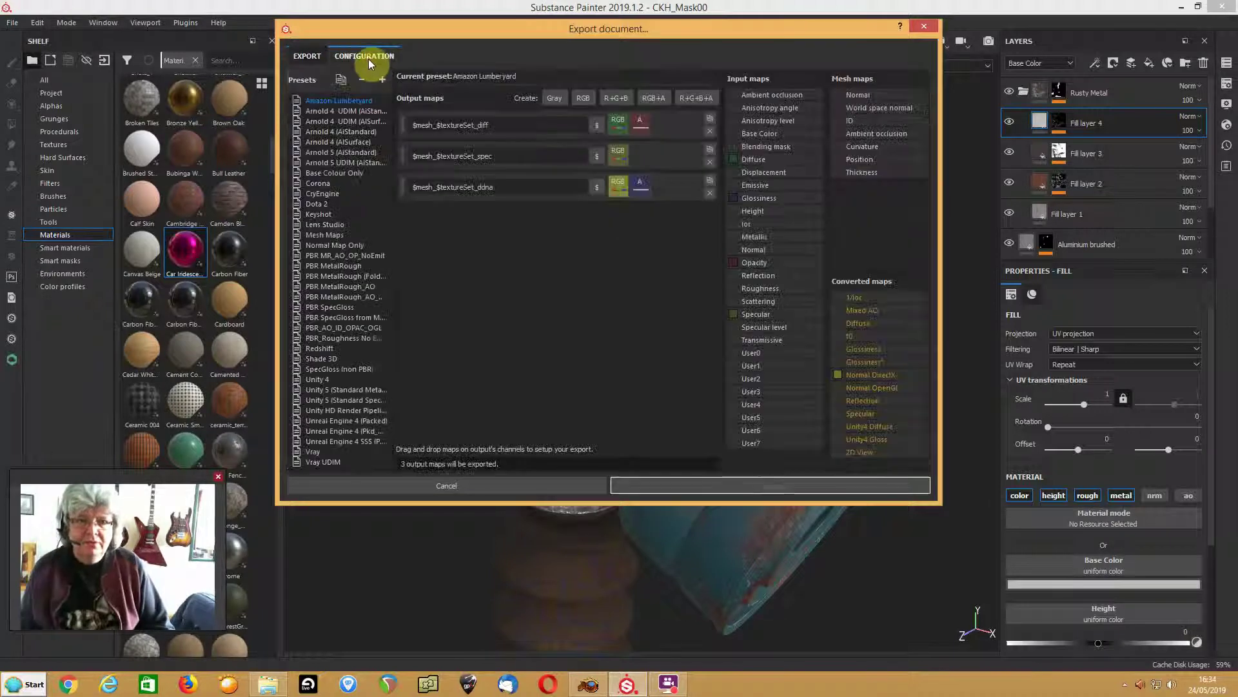
left_click(324, 266)
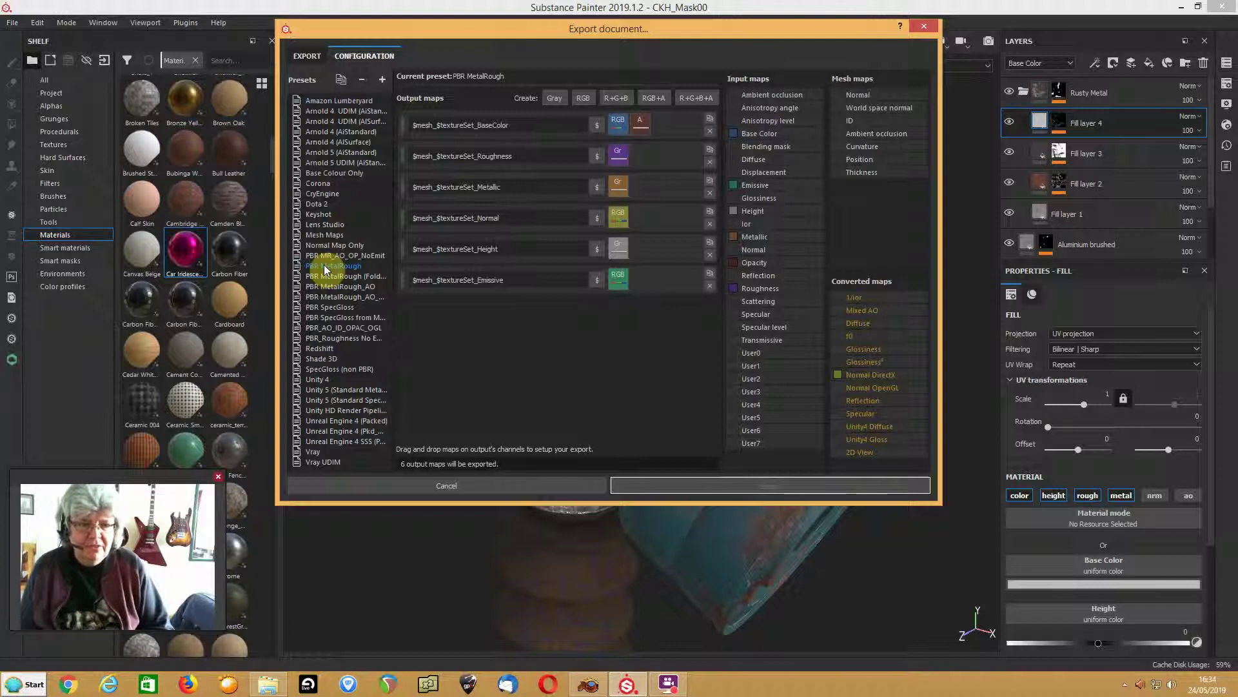
right_click(324, 265)
left_click(349, 283)
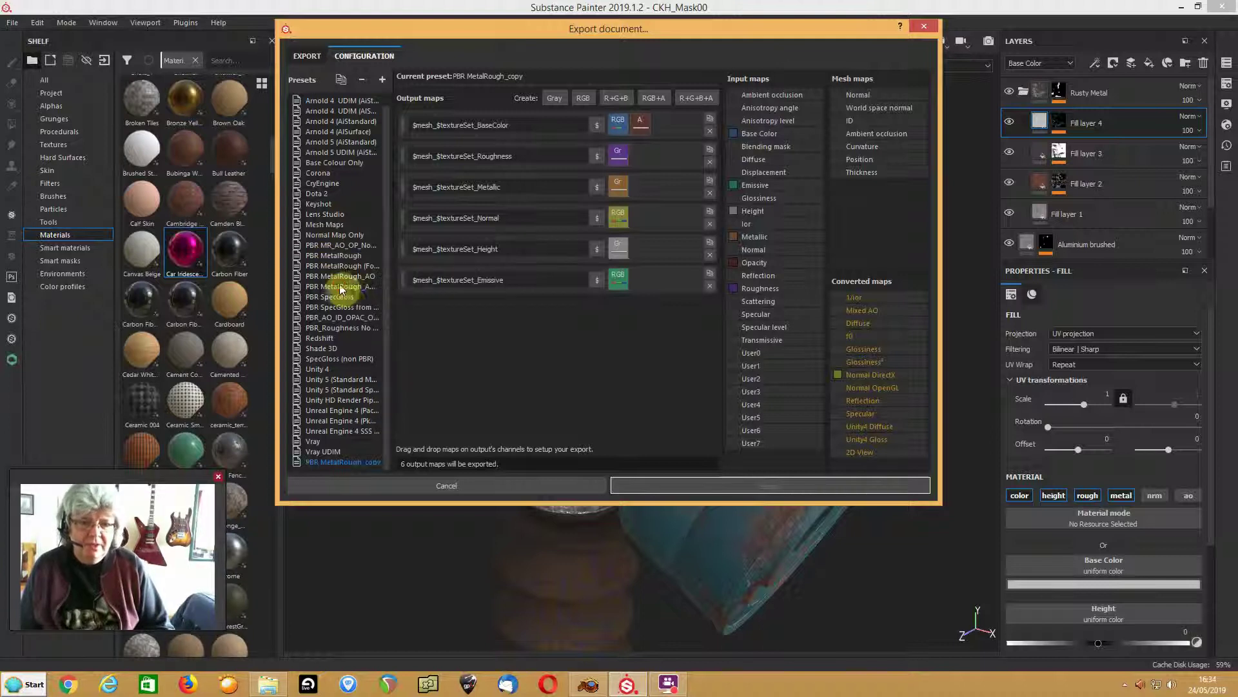
double_click(323, 463)
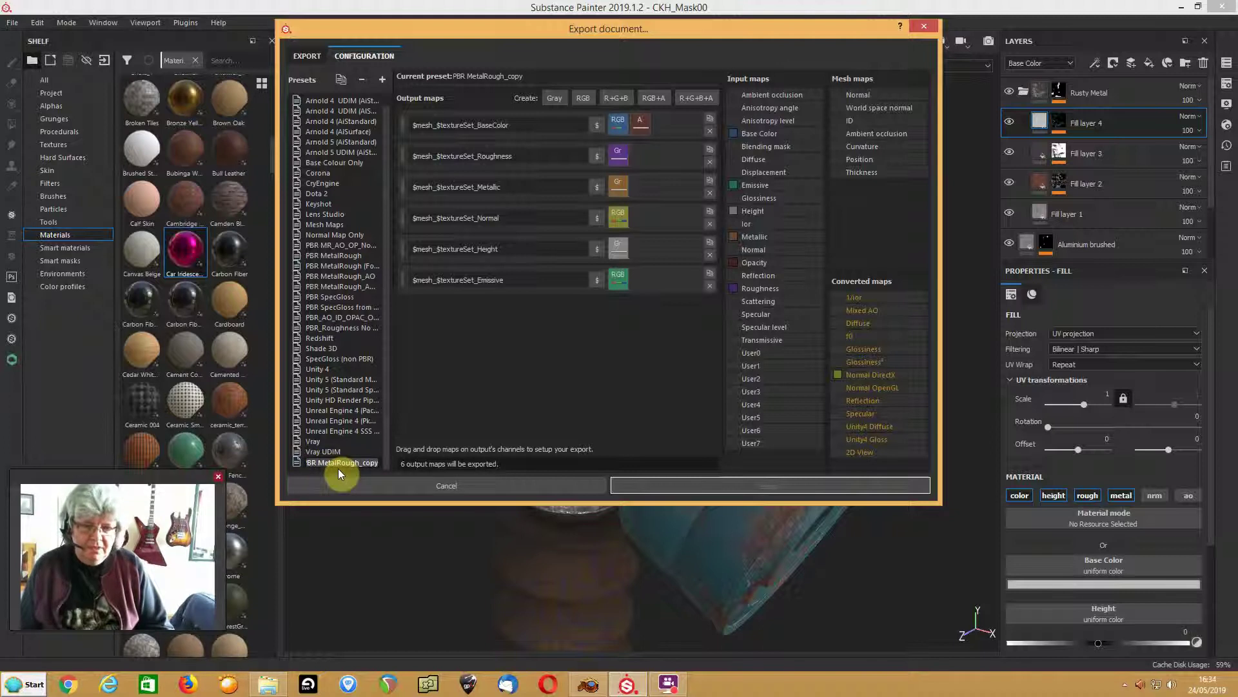
type("Blend")
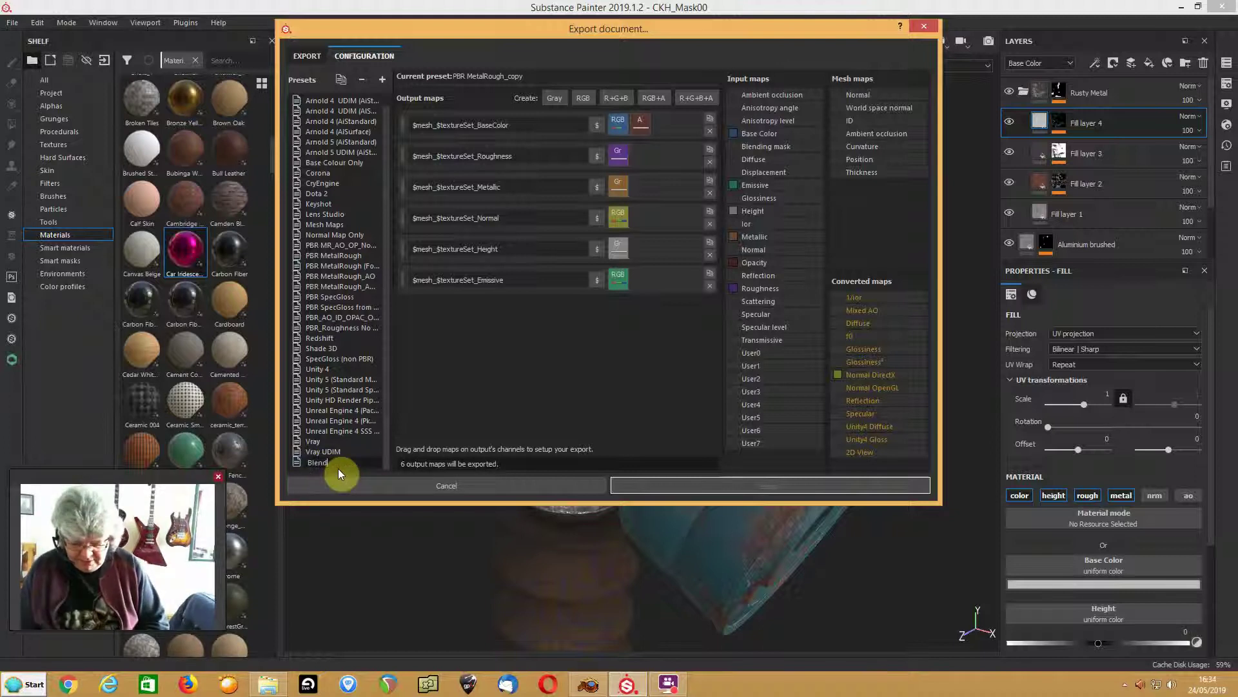
type("er Output")
key("Return")
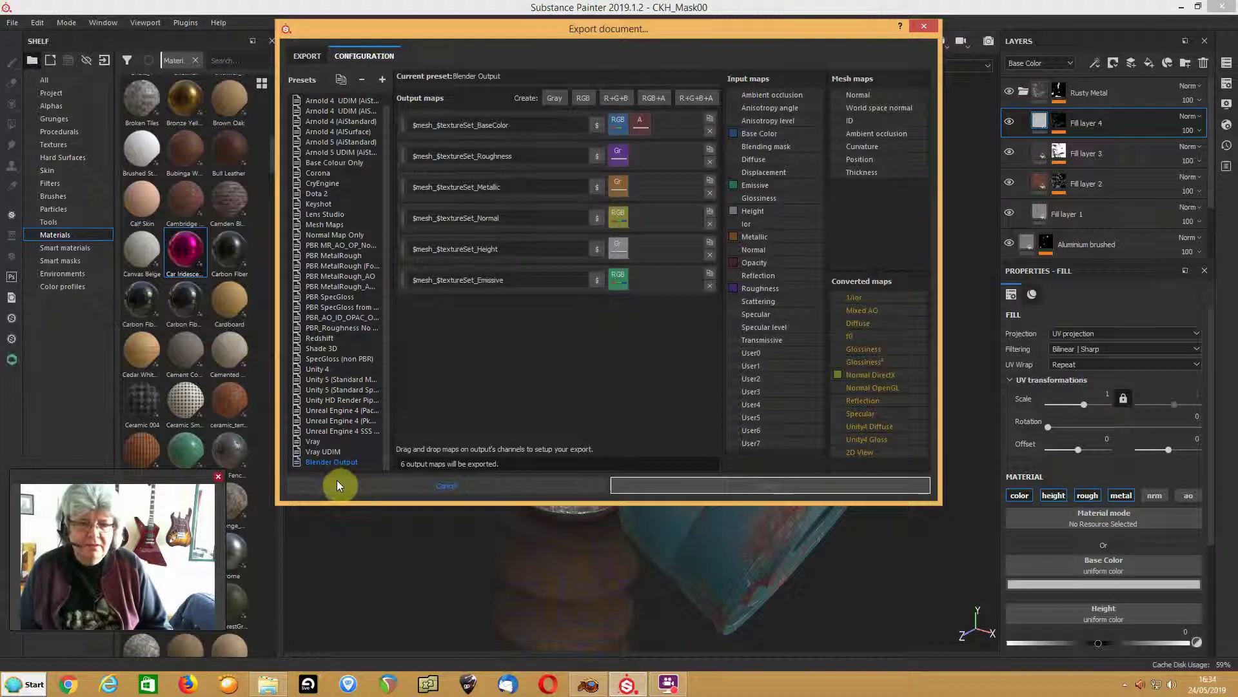
left_click(370, 486)
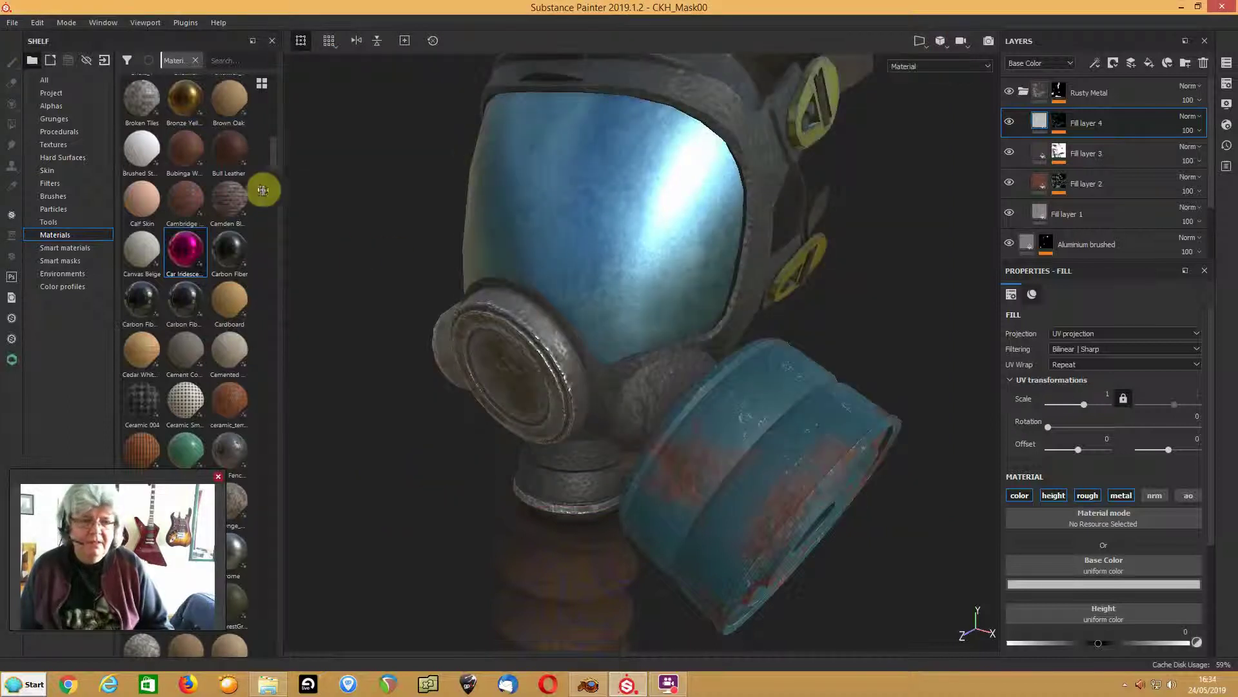
- Set the project's normal map format to OpenGL in the project configuration
left_click(37, 22)
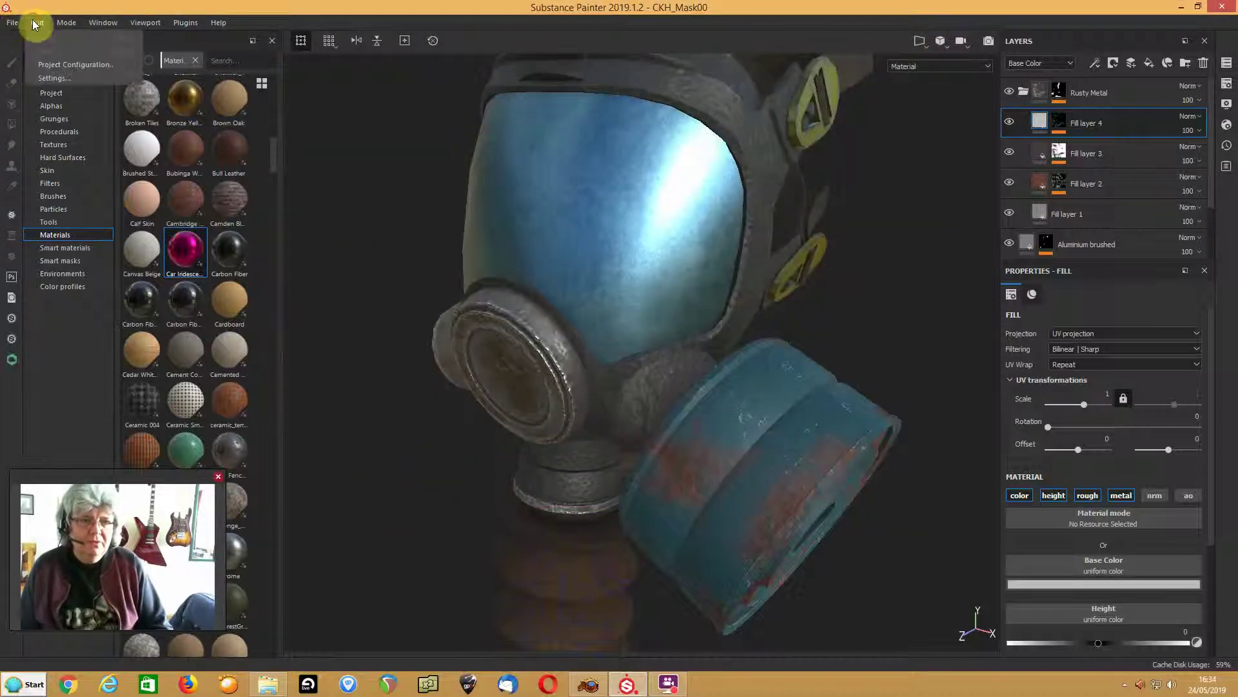
left_click(43, 66)
left_click(588, 368)
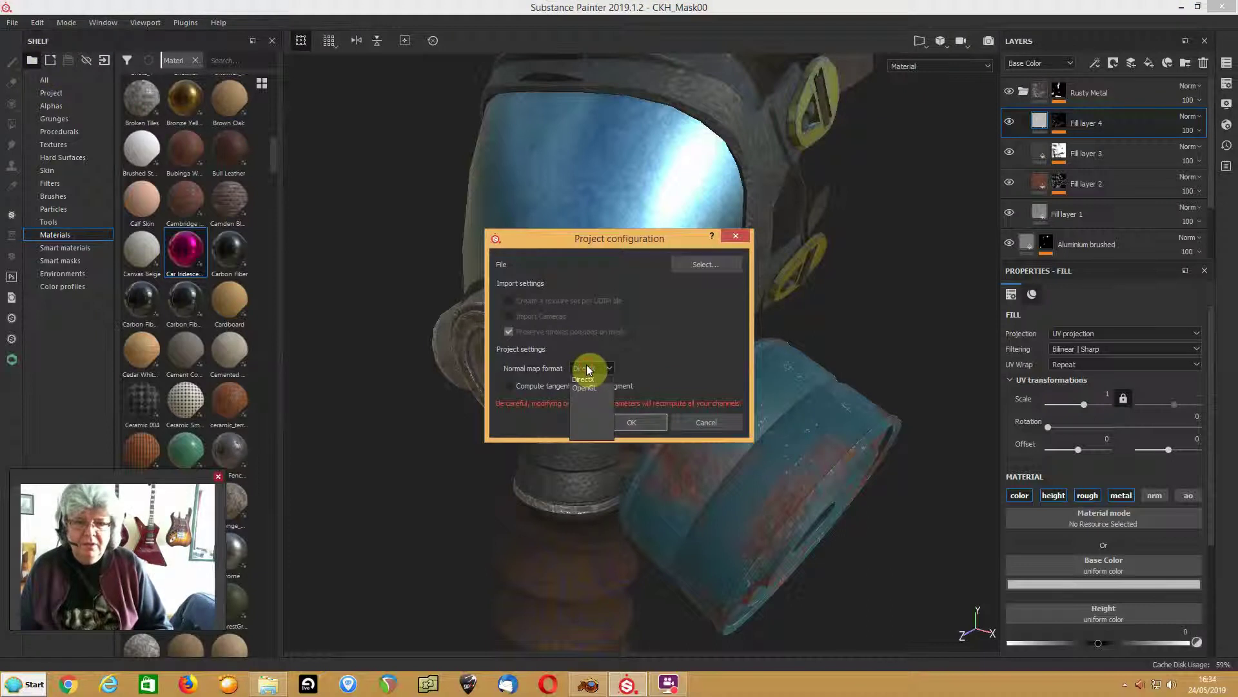
left_click(588, 389)
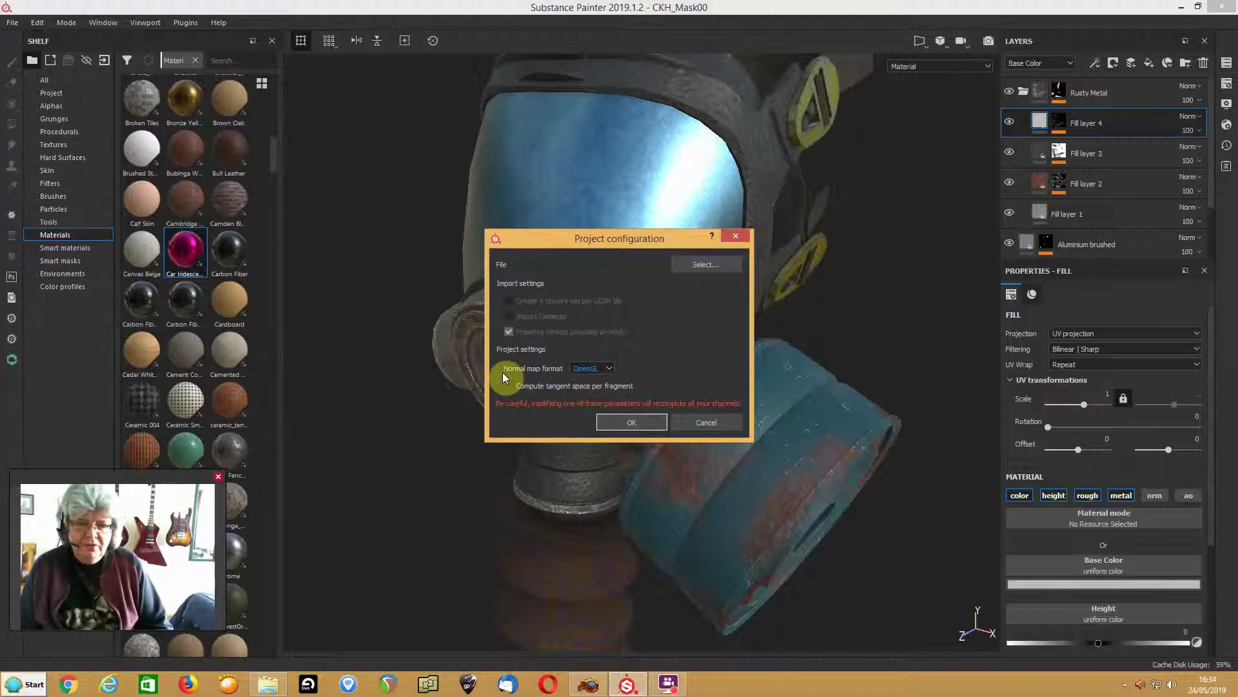
left_click(626, 423)
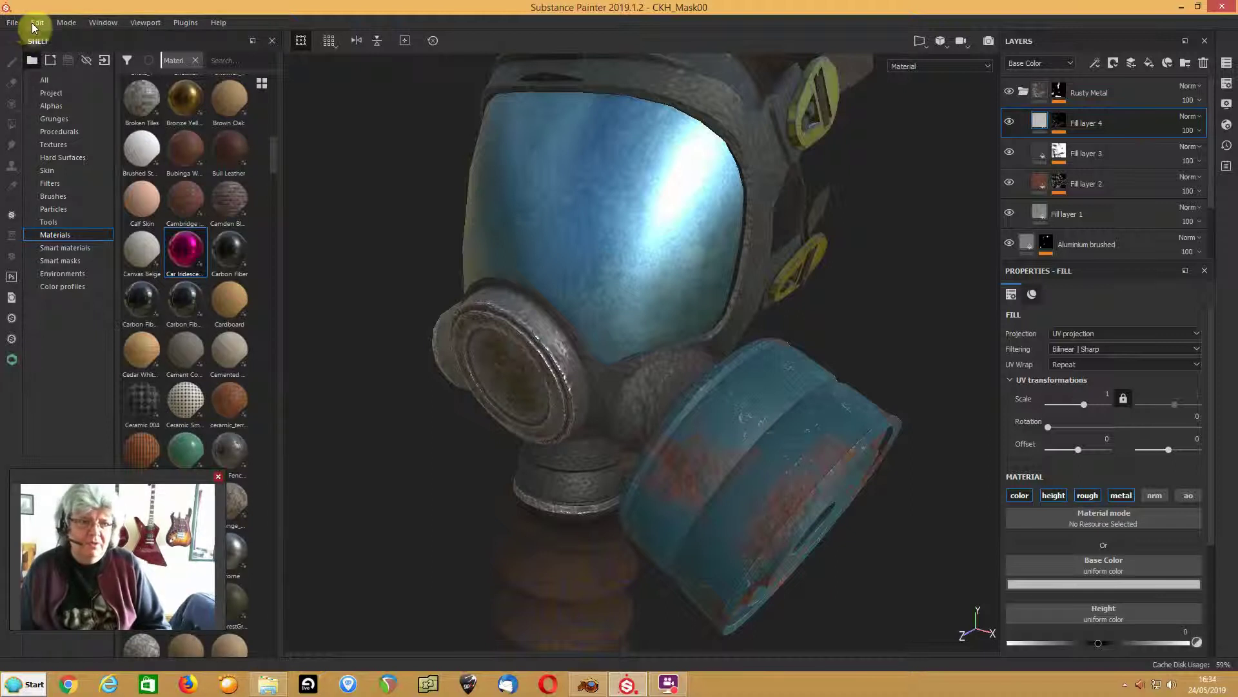
- Reopen the project configuration and confirm OpenGL again as the normal map format
left_click(12, 26)
left_click(75, 83)
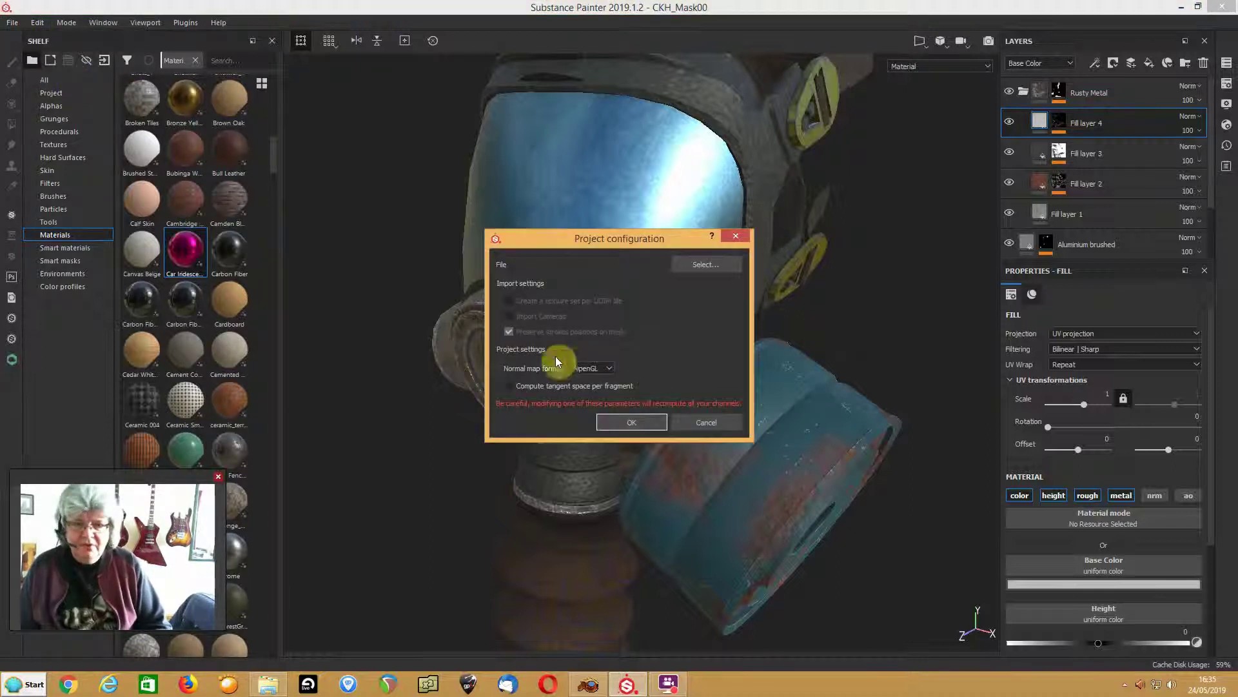
left_click(591, 369)
left_click(588, 387)
left_click(631, 426)
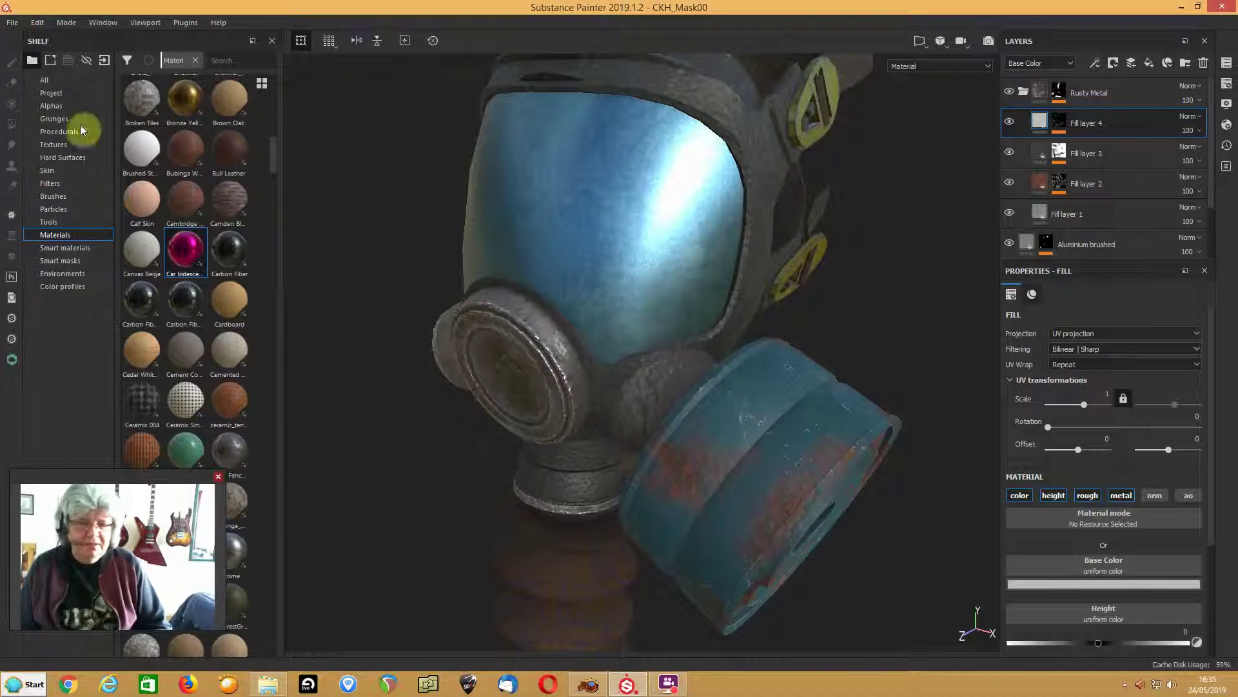
- Reopen the texture export configuration and remove the Emissive output map from the Blender Output preset
left_click(13, 23)
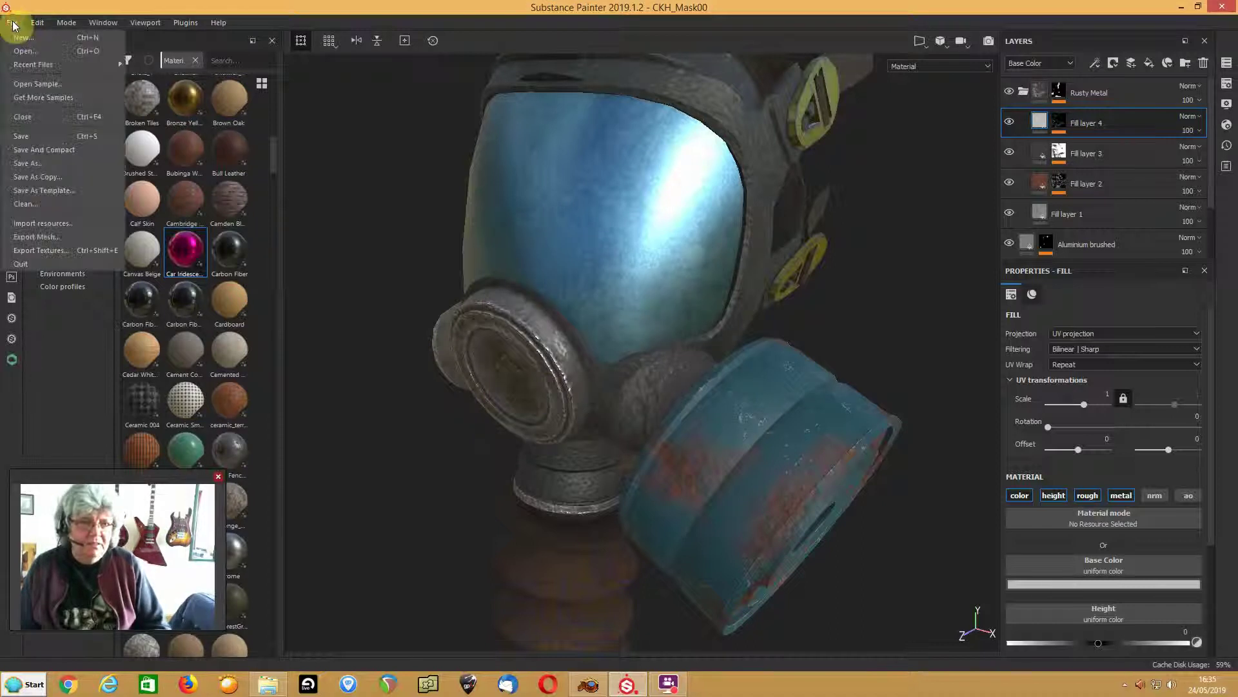
left_click(44, 253)
left_click(372, 128)
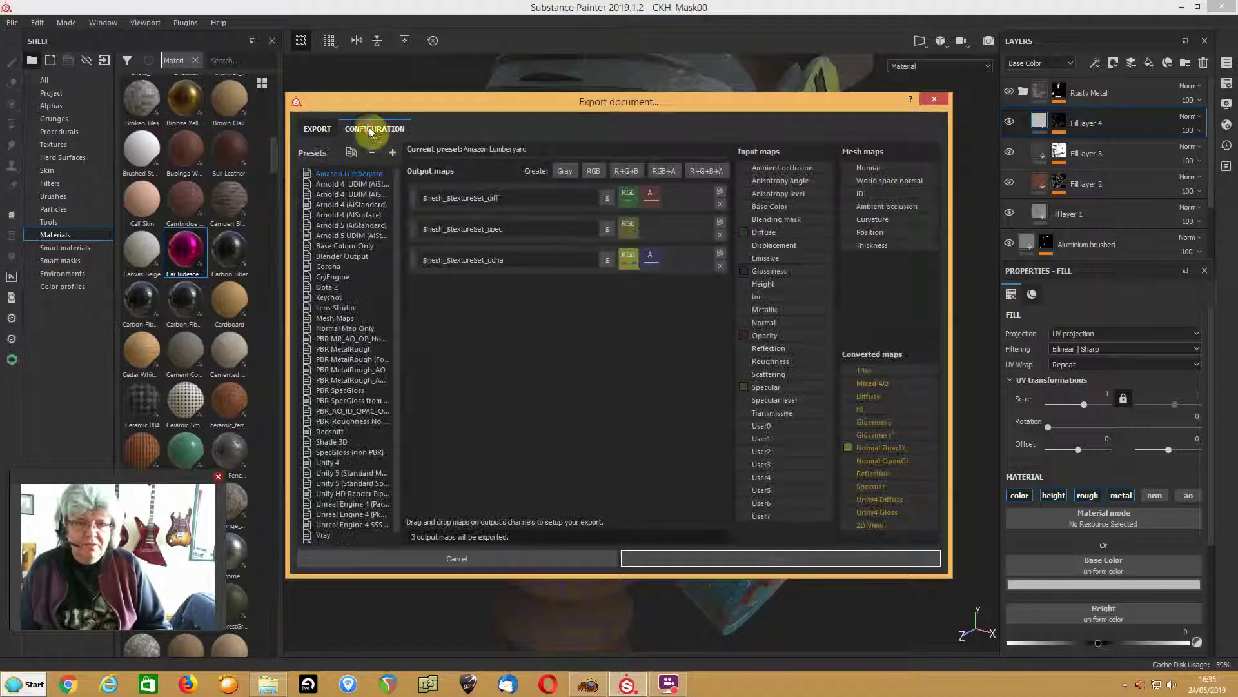
left_click(342, 257)
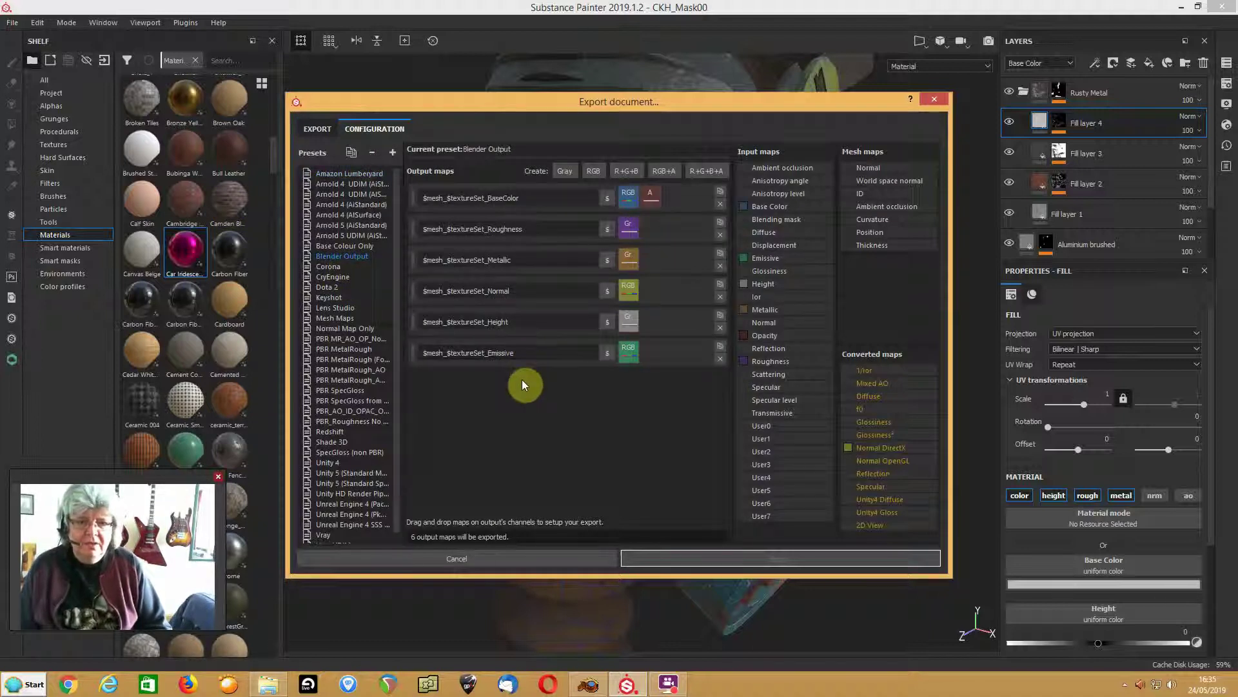
left_click(721, 358)
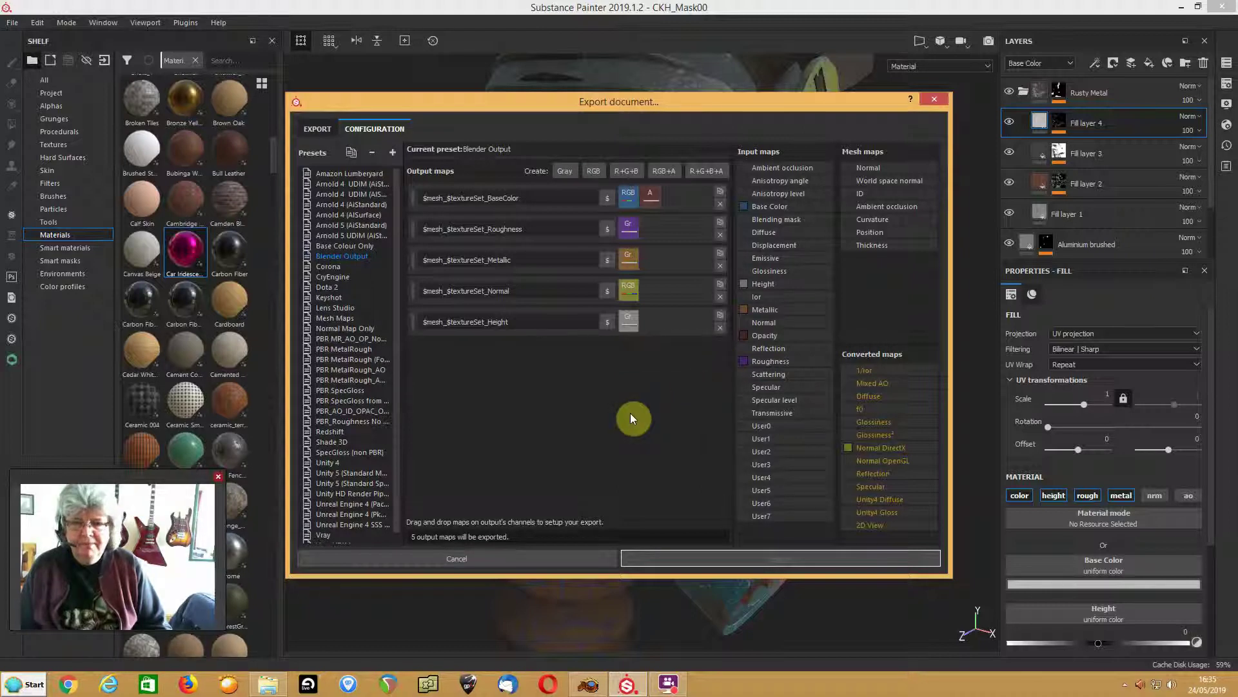
- Add an RGB output map to the Blender Output preset and replace its default name with $textureSet
left_click(592, 171)
double_click(443, 352)
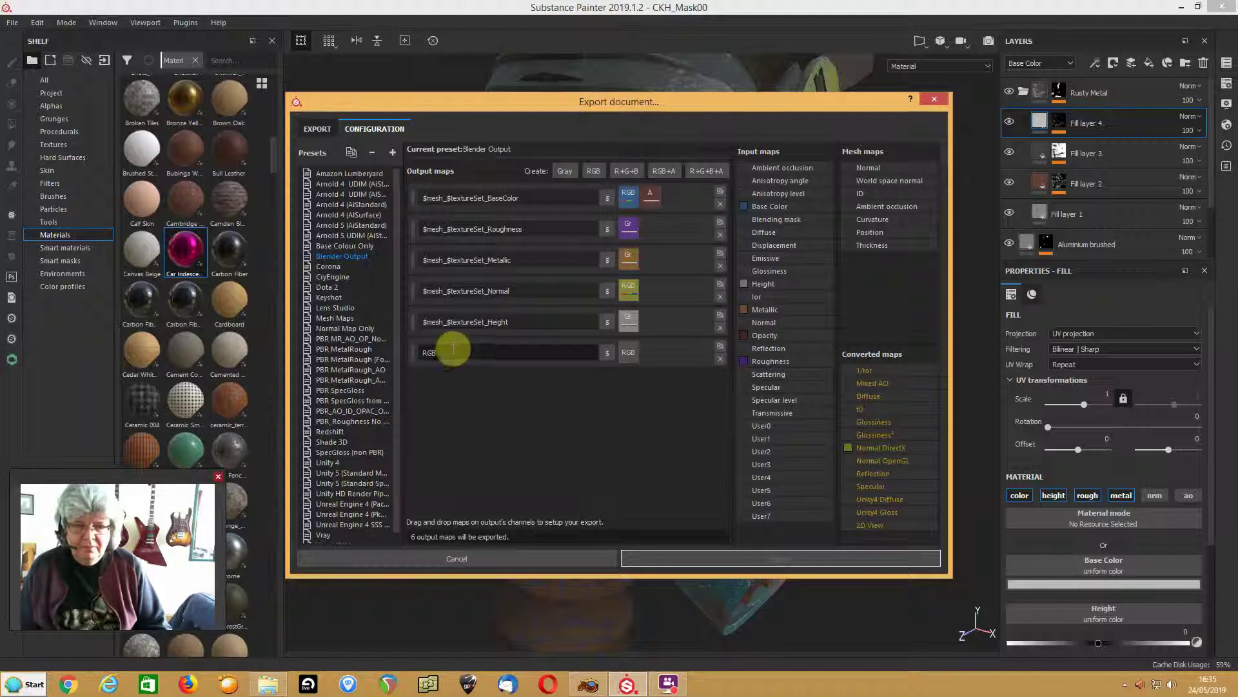
key("BackSpace")
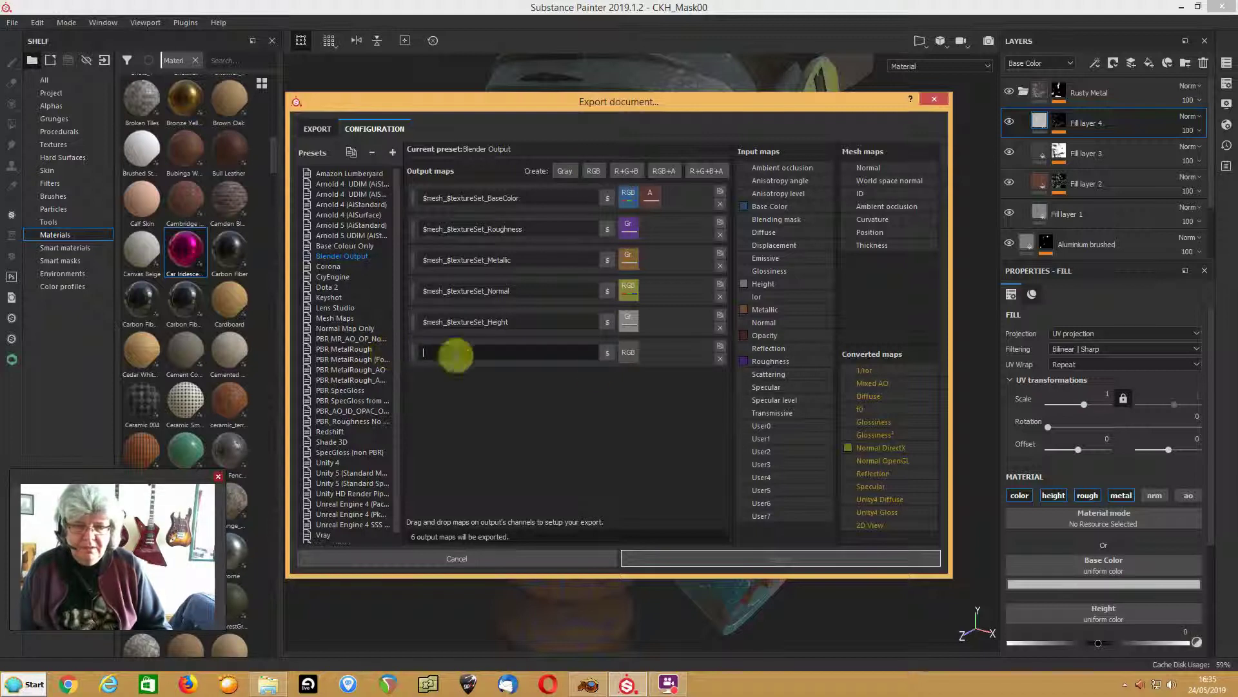
left_click(606, 353)
left_click(617, 394)
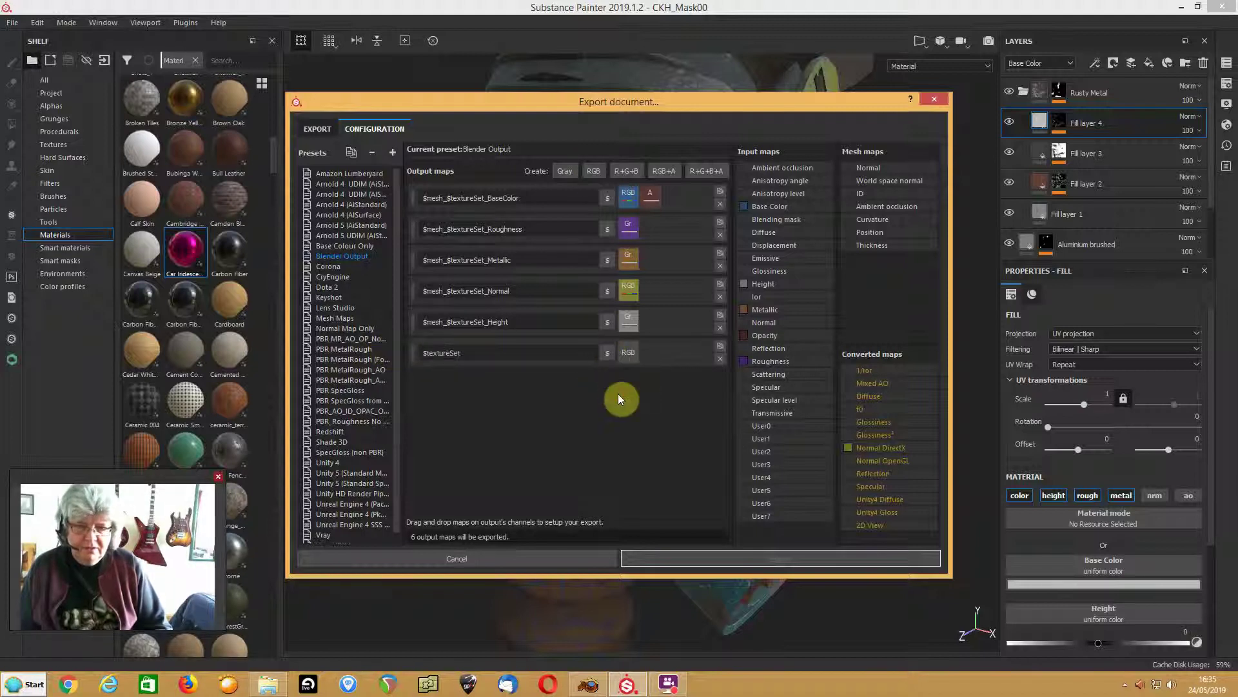
- Remove the $mesh_ prefix from the Height, Normal, Metallic, Roughness and BaseColor output map names
left_click(445, 322)
left_click_drag(447, 322, 401, 331)
key("BackSpace")
left_click_drag(445, 291, 369, 293)
key("BackSpace")
left_click(445, 260)
left_click_drag(445, 260, 401, 275)
key("BackSpace")
left_click(442, 229)
left_click_drag(442, 229, 397, 227)
key("BackSpace")
left_click(443, 198)
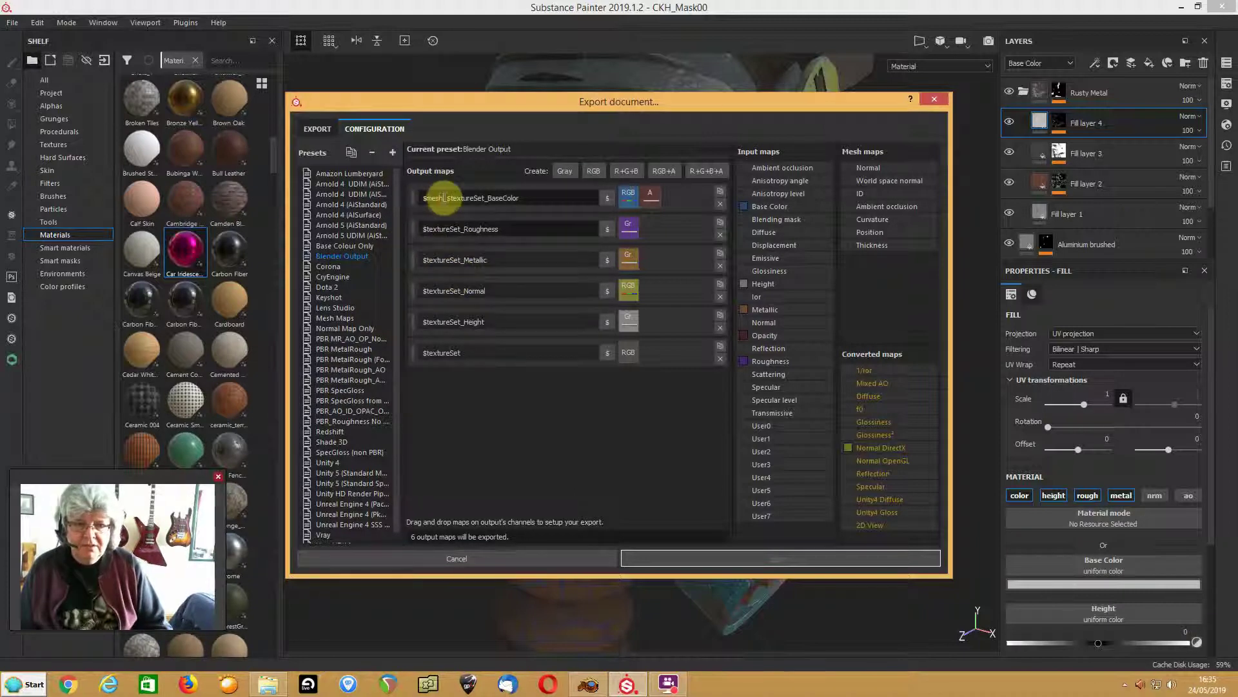
left_click_drag(444, 198, 400, 198)
key("BackSpace")
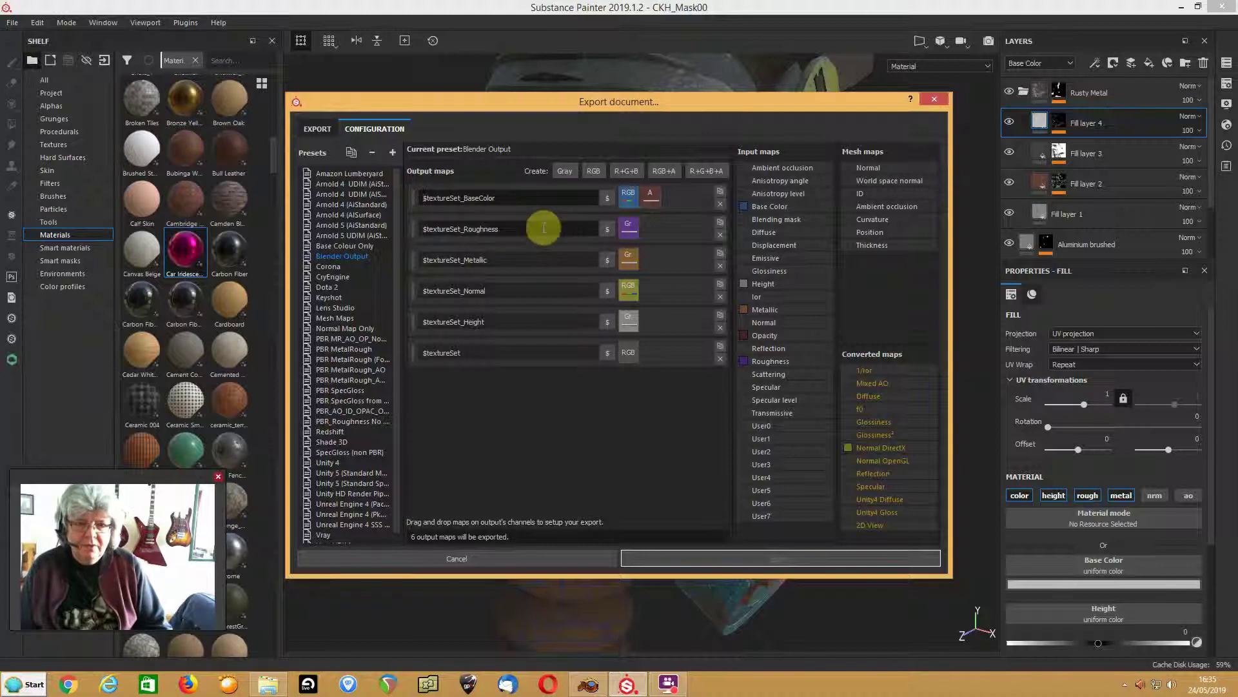
- Append _Norm to the new RGB output map's name and rename the existing normal output map $textureSet_DXNormal
left_click(606, 352)
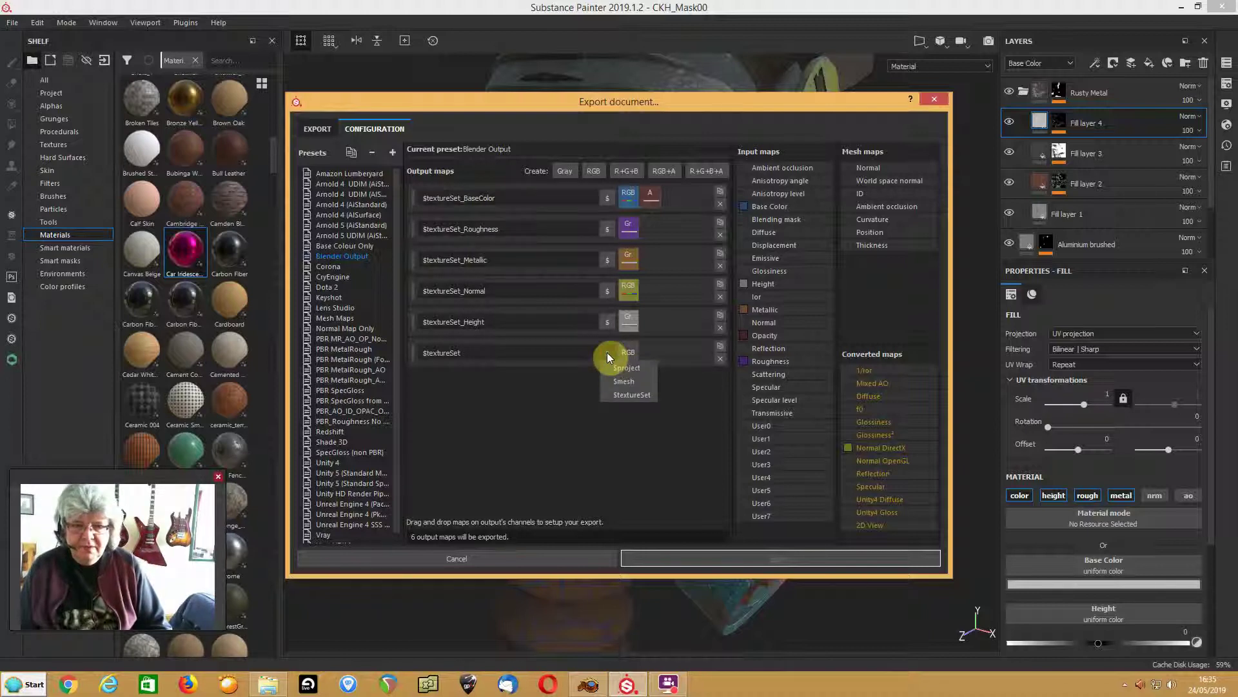
left_click(529, 128)
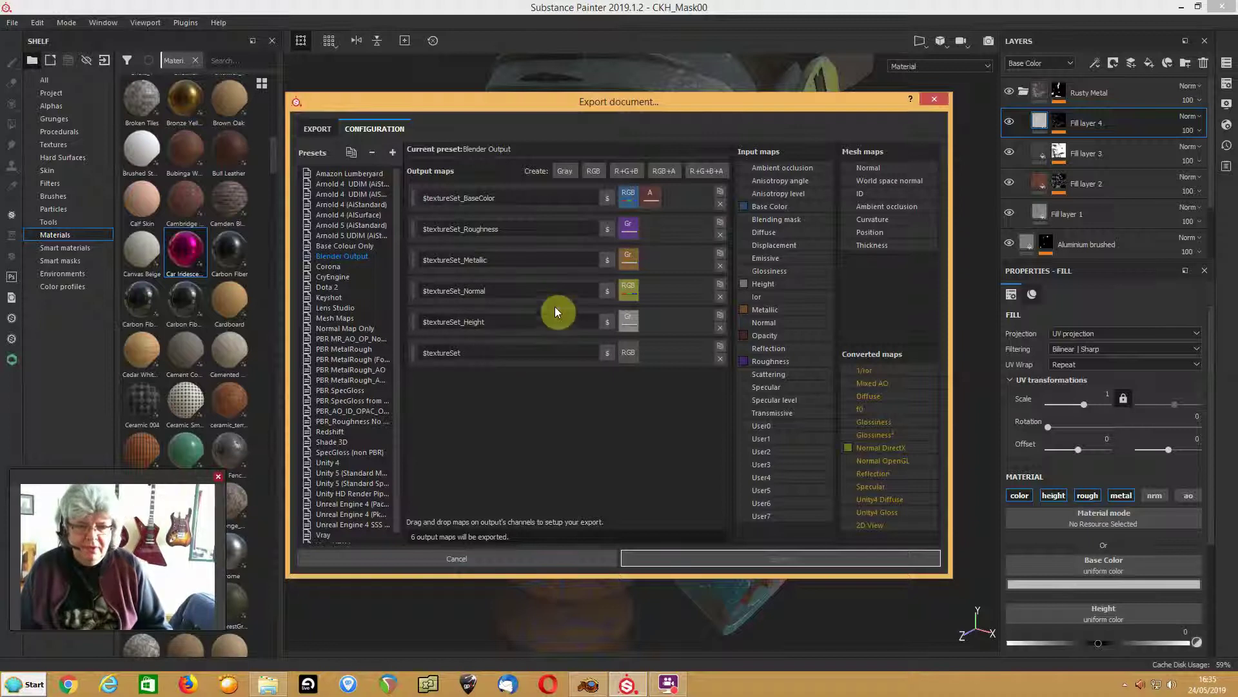
left_click(505, 353)
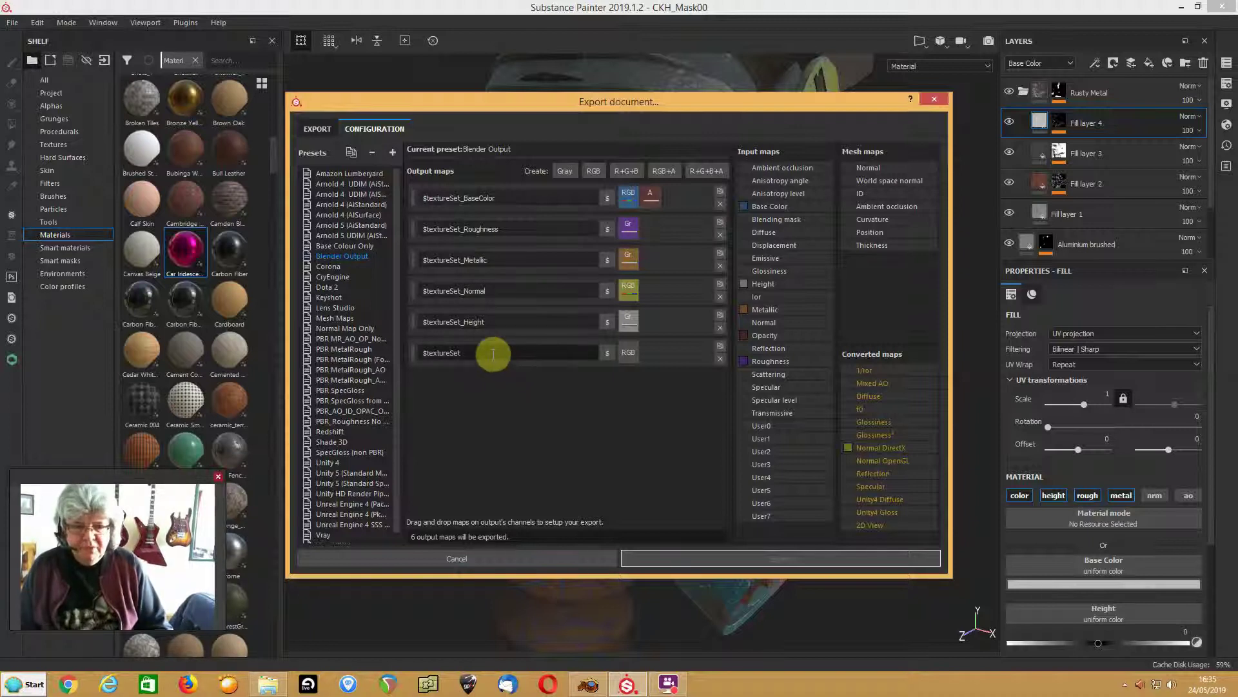
type("_Norm")
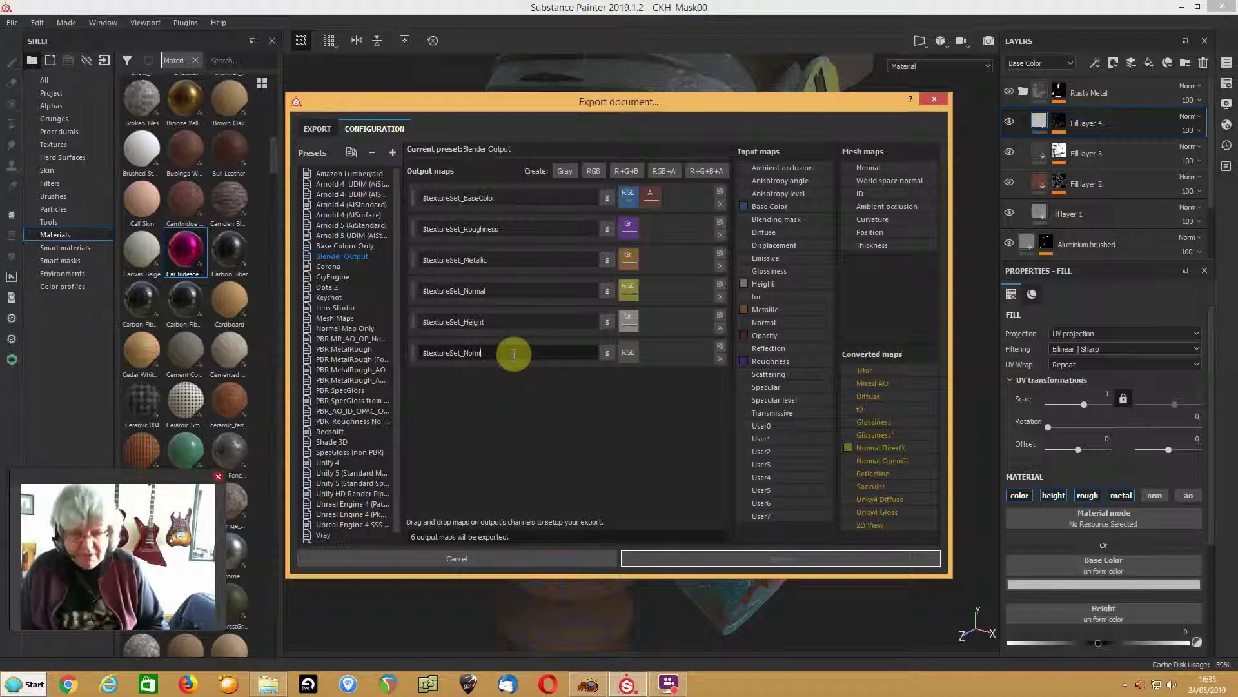
left_click(464, 290)
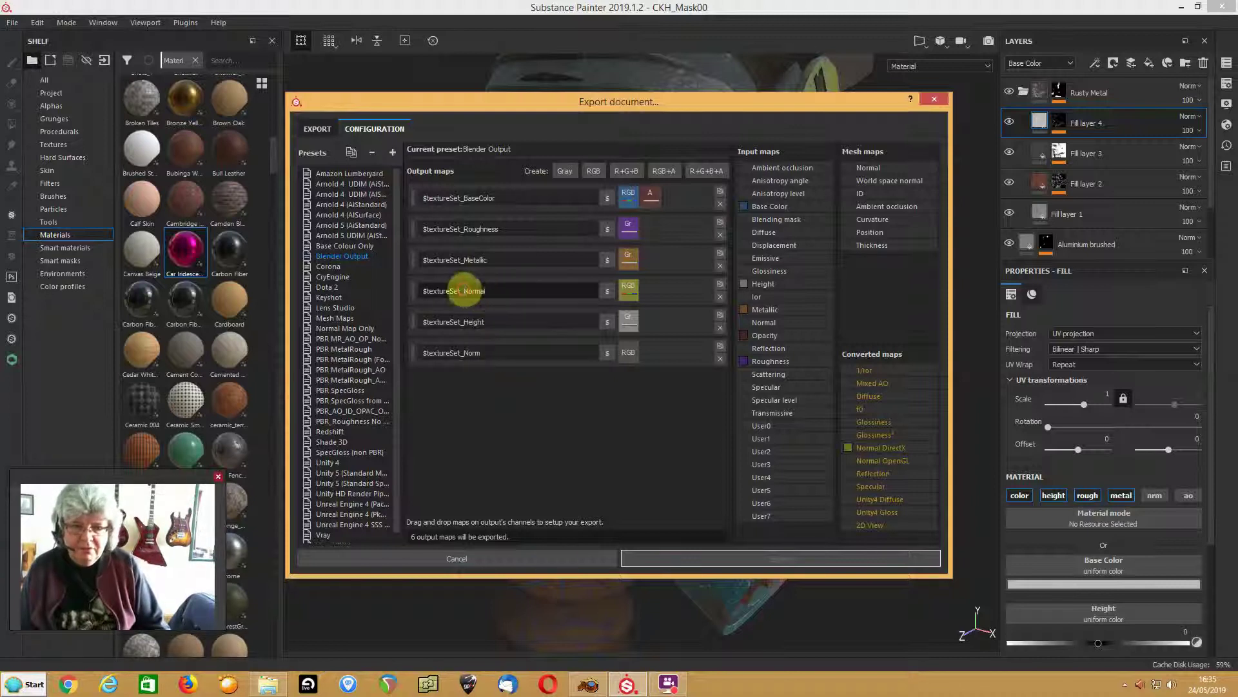
type("DX")
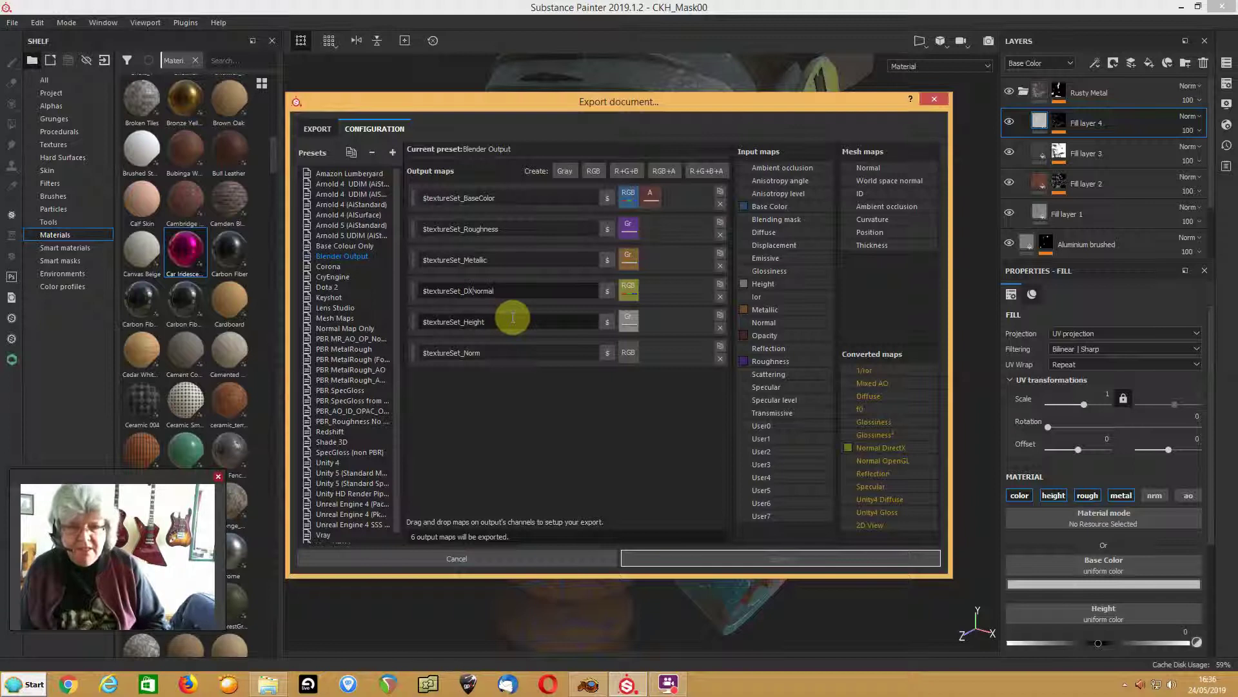
- Complete the new RGB output map's name as $textureSet_Normal and assign Normal OpenGL to its RGB channels
left_click(453, 353)
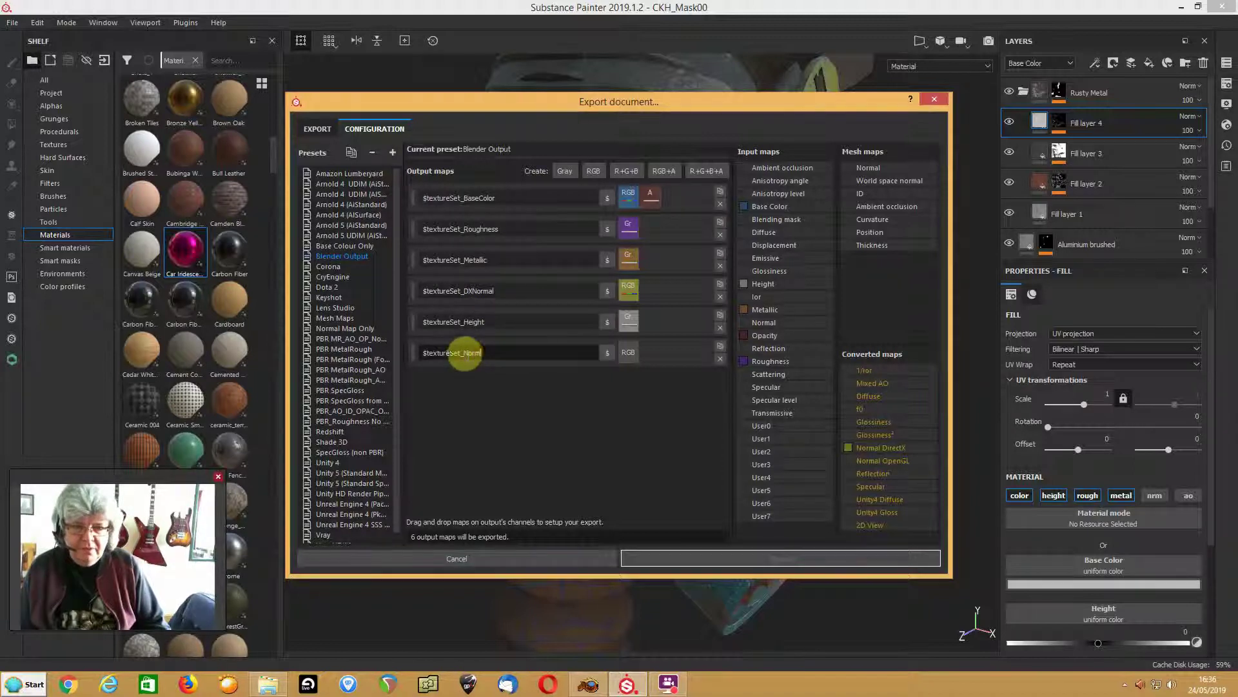
type("al")
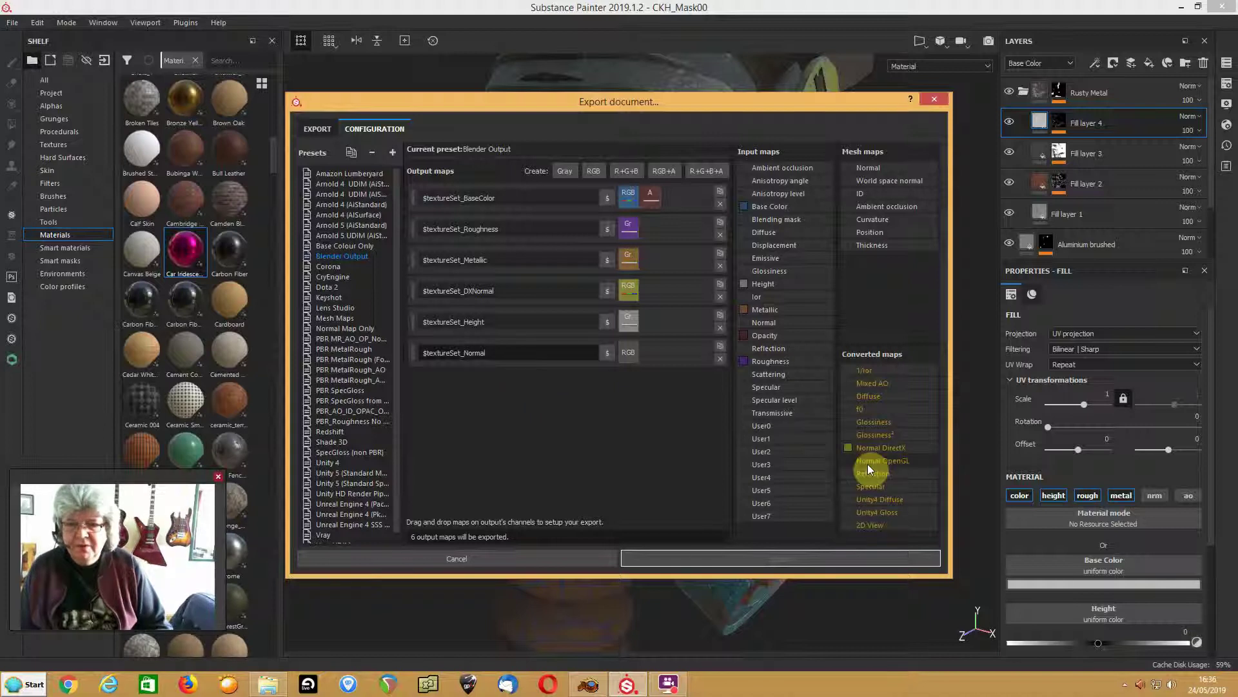
left_click_drag(868, 463, 629, 351)
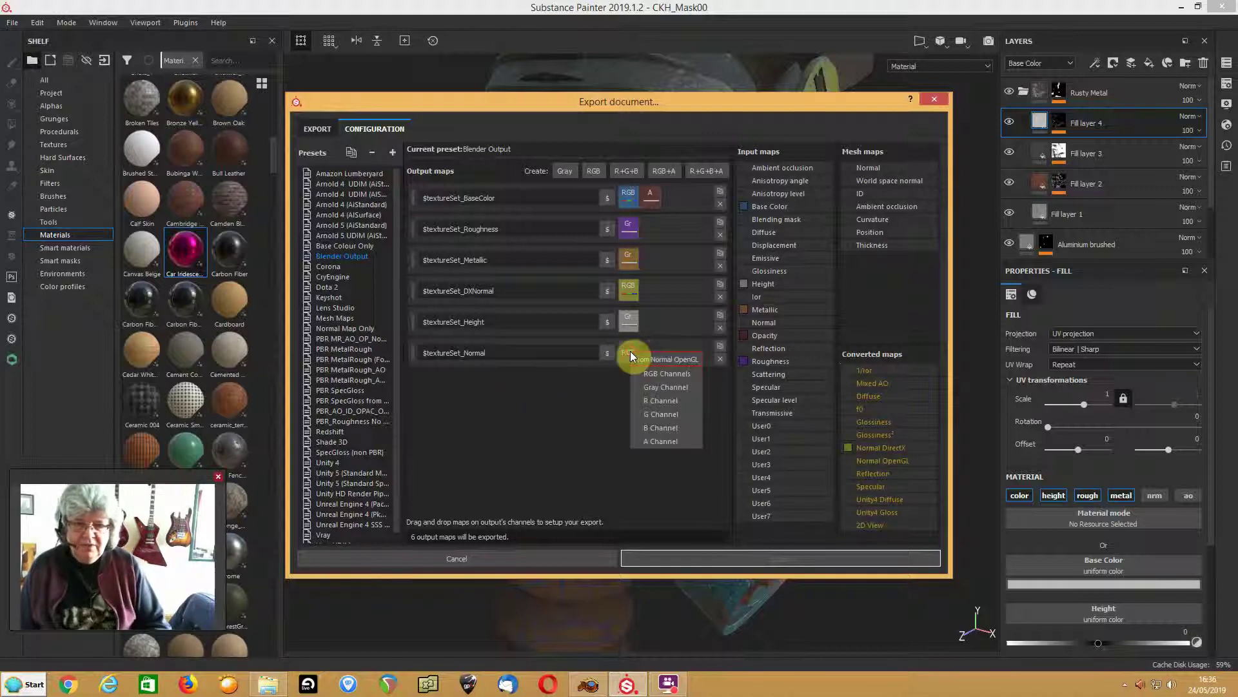
left_click(644, 373)
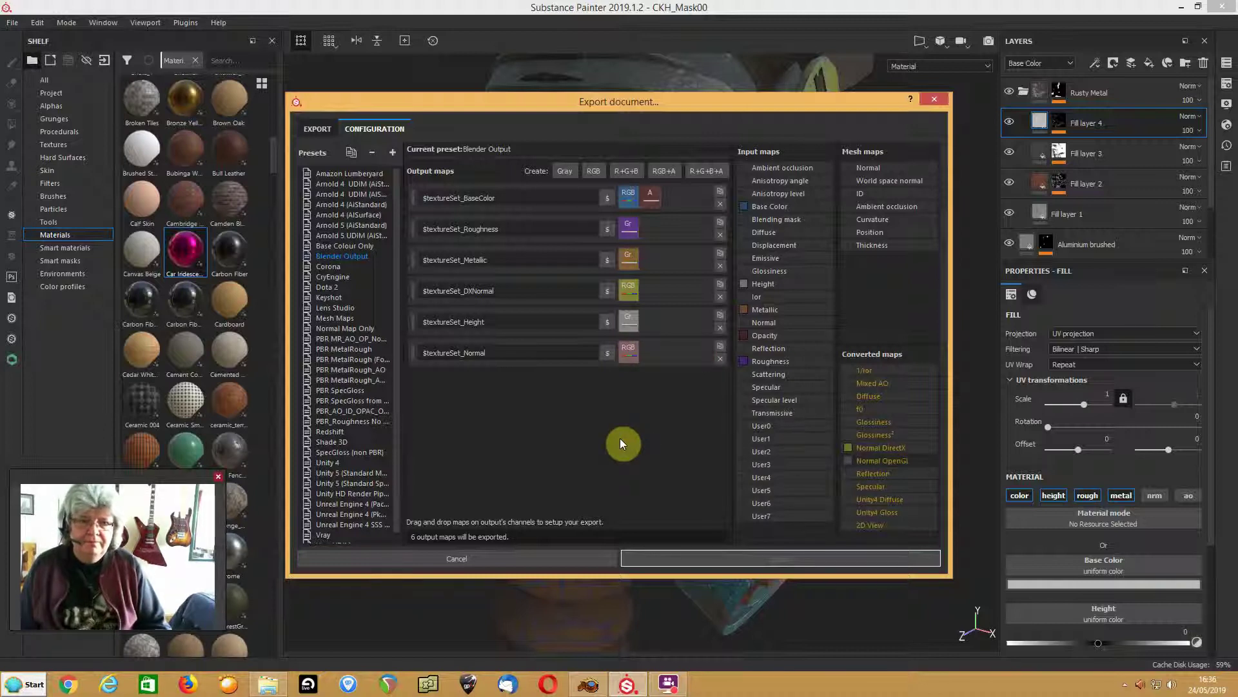
- Add a grayscale output map named $textureSet_Opacity and assign the Opacity input map to its gray channel
left_click(563, 171)
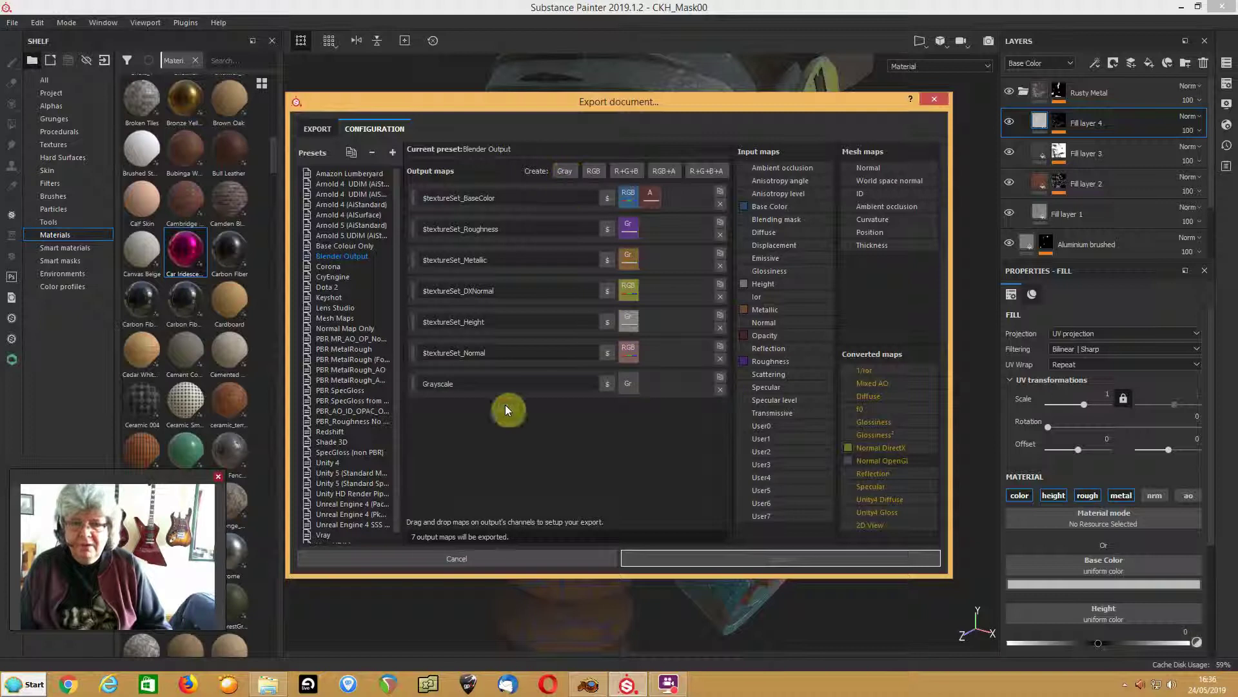
left_click(607, 385)
left_click(616, 425)
type("_Opacity")
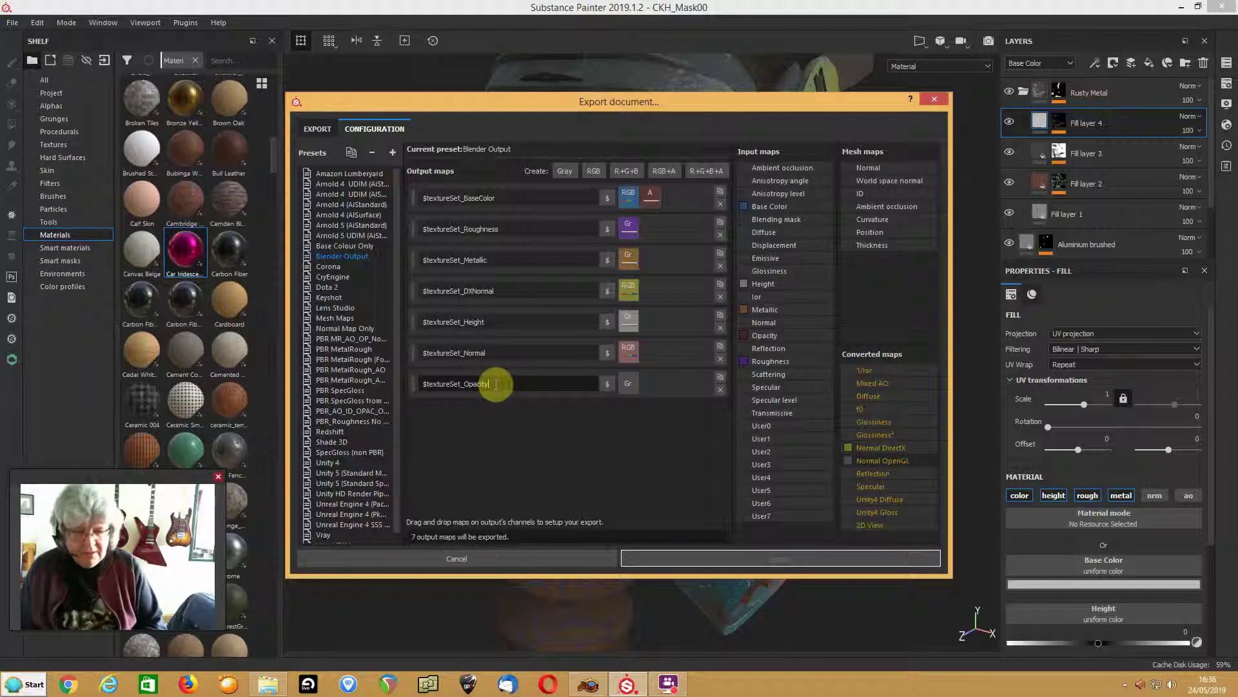
left_click_drag(762, 336, 632, 384)
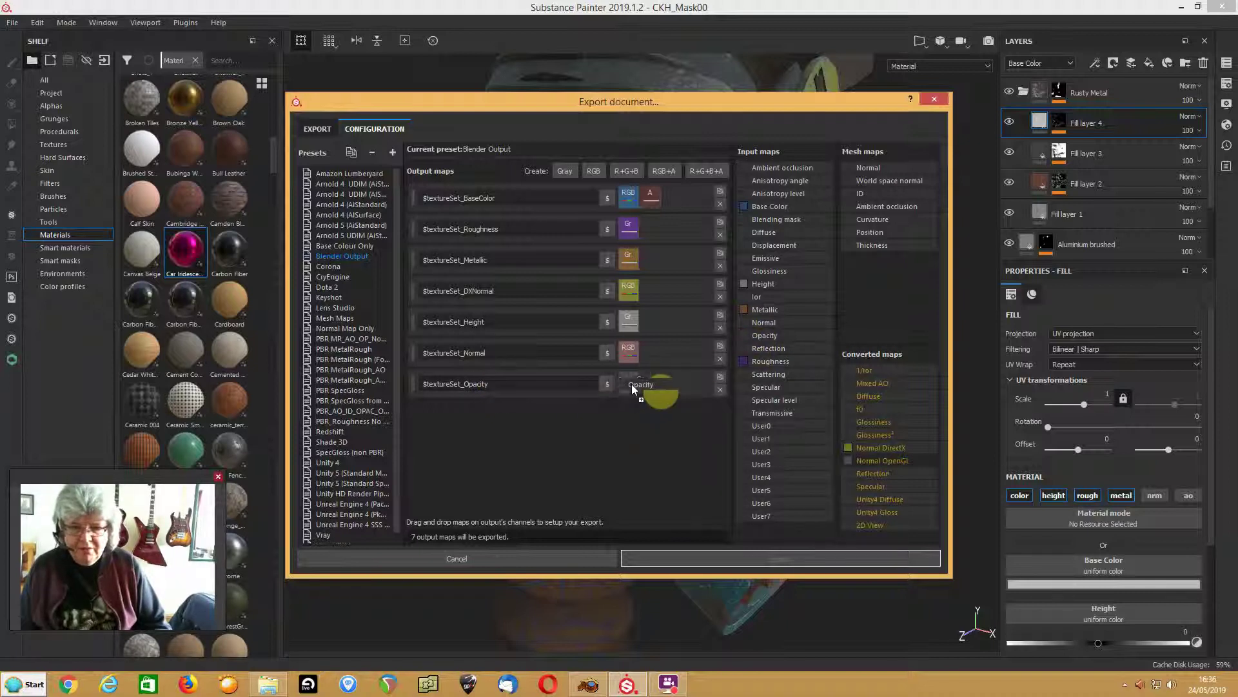
left_click(647, 405)
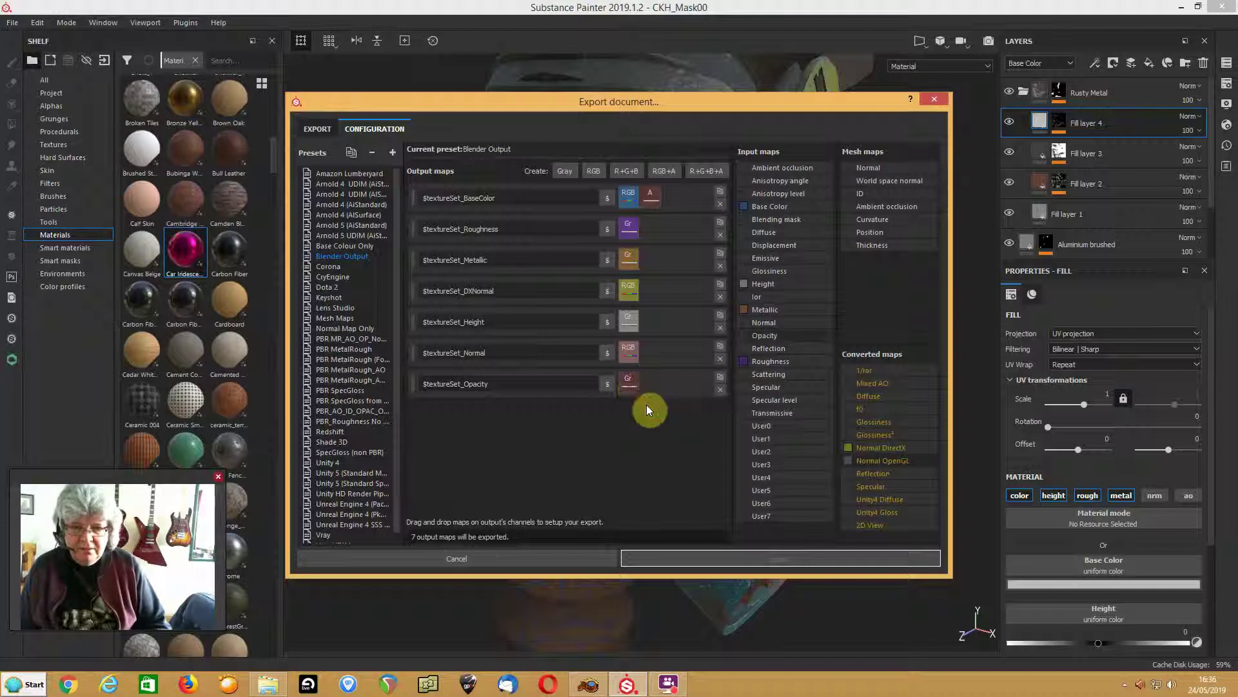
- Add another grayscale output map and name it $textureSet_AmbientOcclusion
left_click(560, 172)
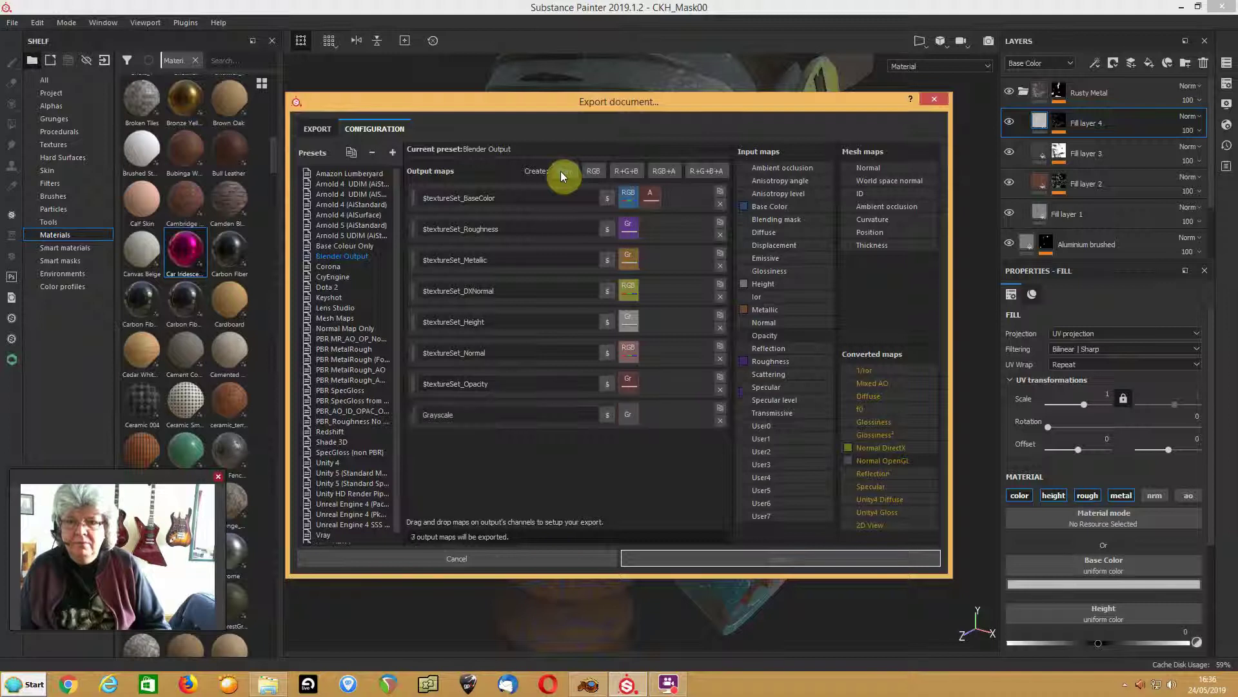
left_click(476, 415)
left_click_drag(431, 413, 371, 414)
key("BackSpace")
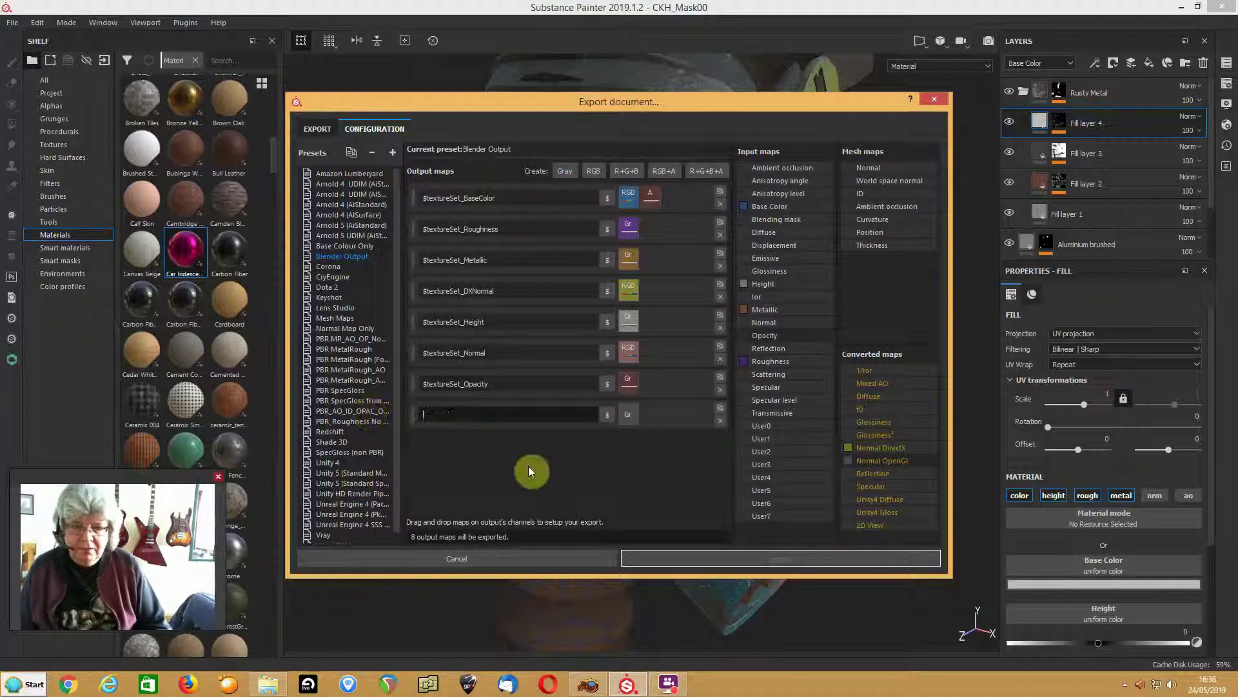
left_click(608, 414)
left_click(618, 454)
left_click(493, 415)
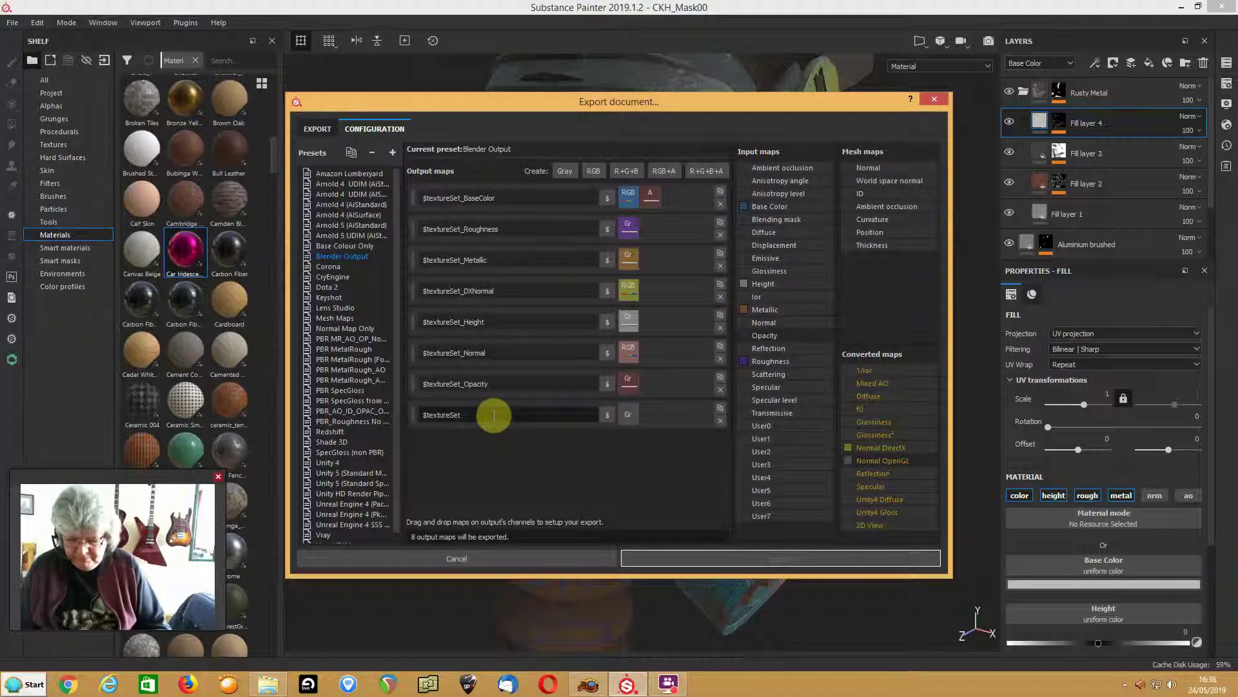
type("_Ambi")
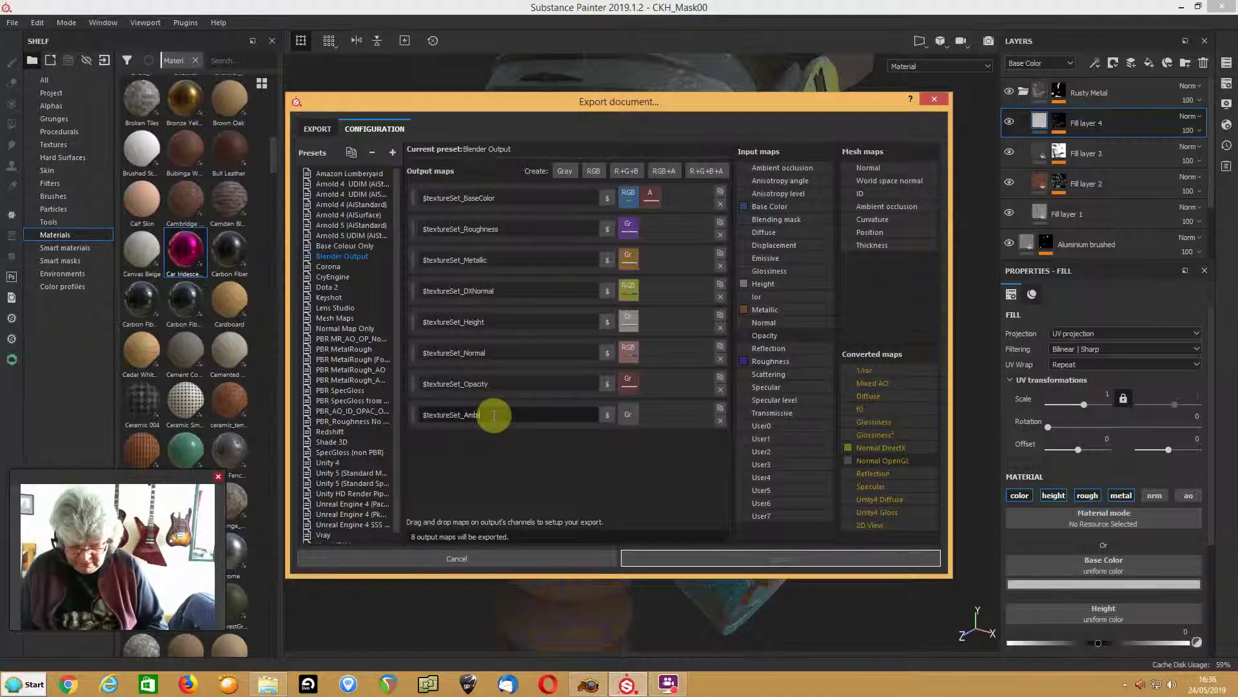
type("entOcclusion")
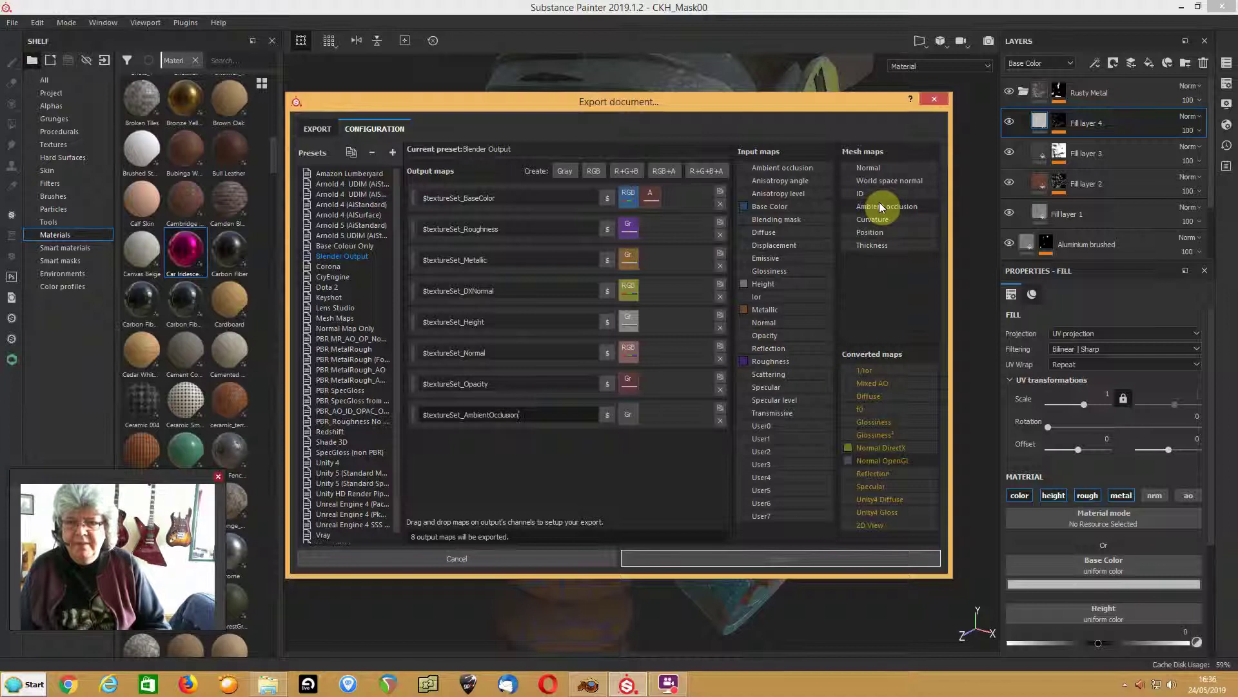
- Assign the Ambient occlusion mesh map to the gray channel of the $textureSet_AmbientOcclusion output map
left_click_drag(880, 203, 629, 411)
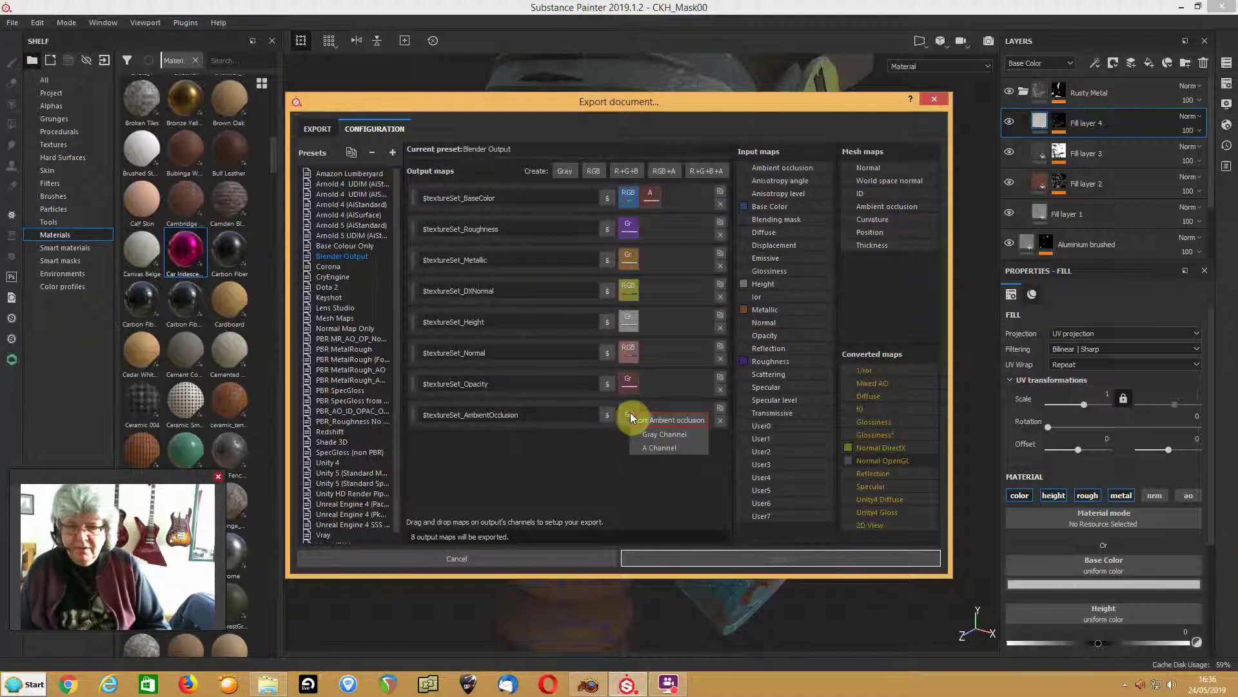
left_click(641, 432)
left_click(428, 199)
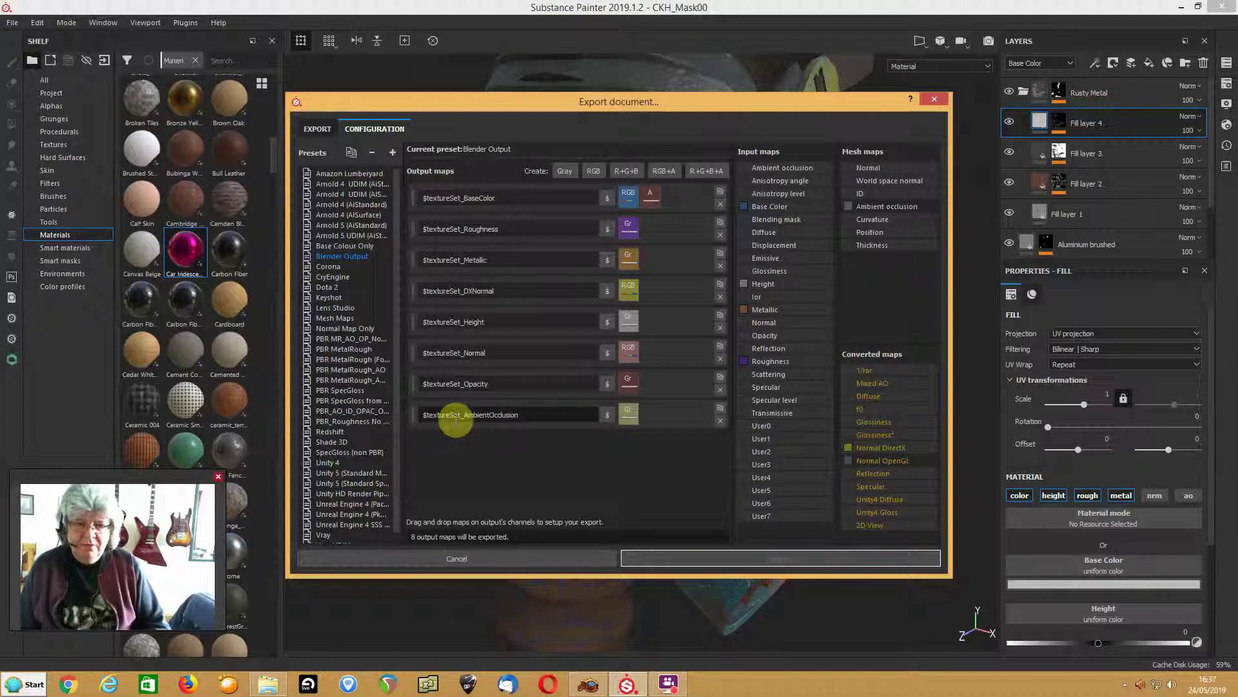
- Set the export configuration to Blender Output and check the output map list of the mask texture set
left_click(309, 129)
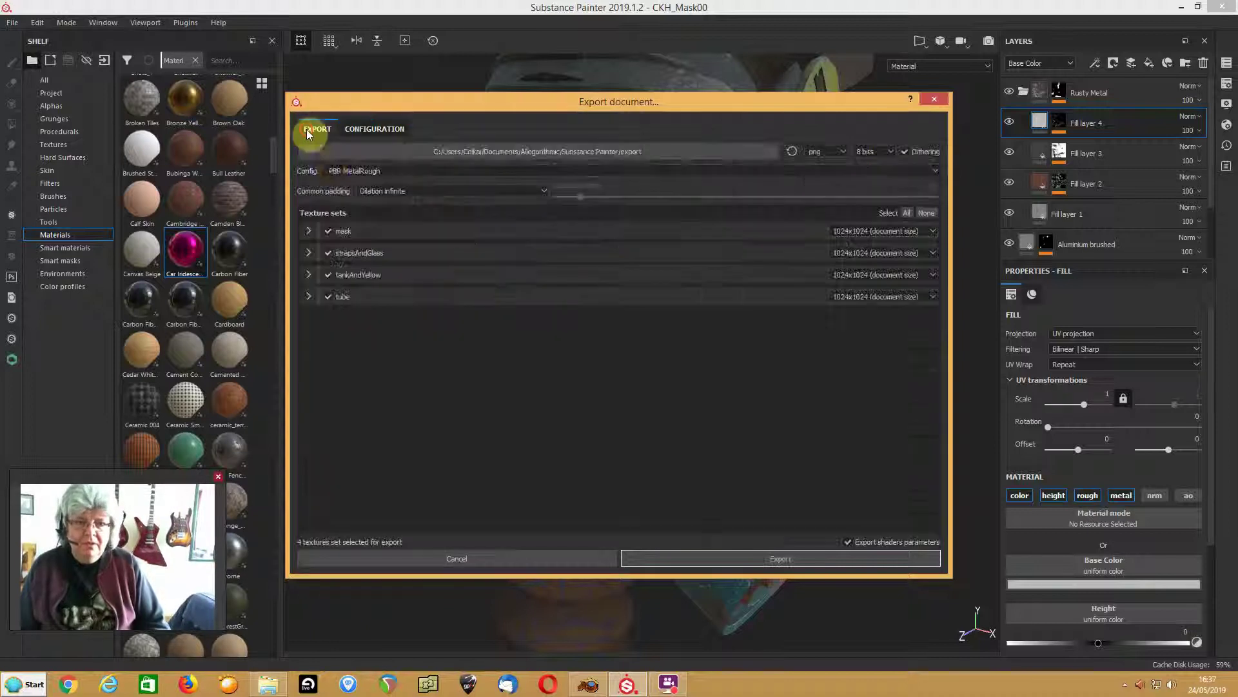
left_click(347, 172)
scroll(369, 218, "down", 5)
scroll(372, 218, "down", 3)
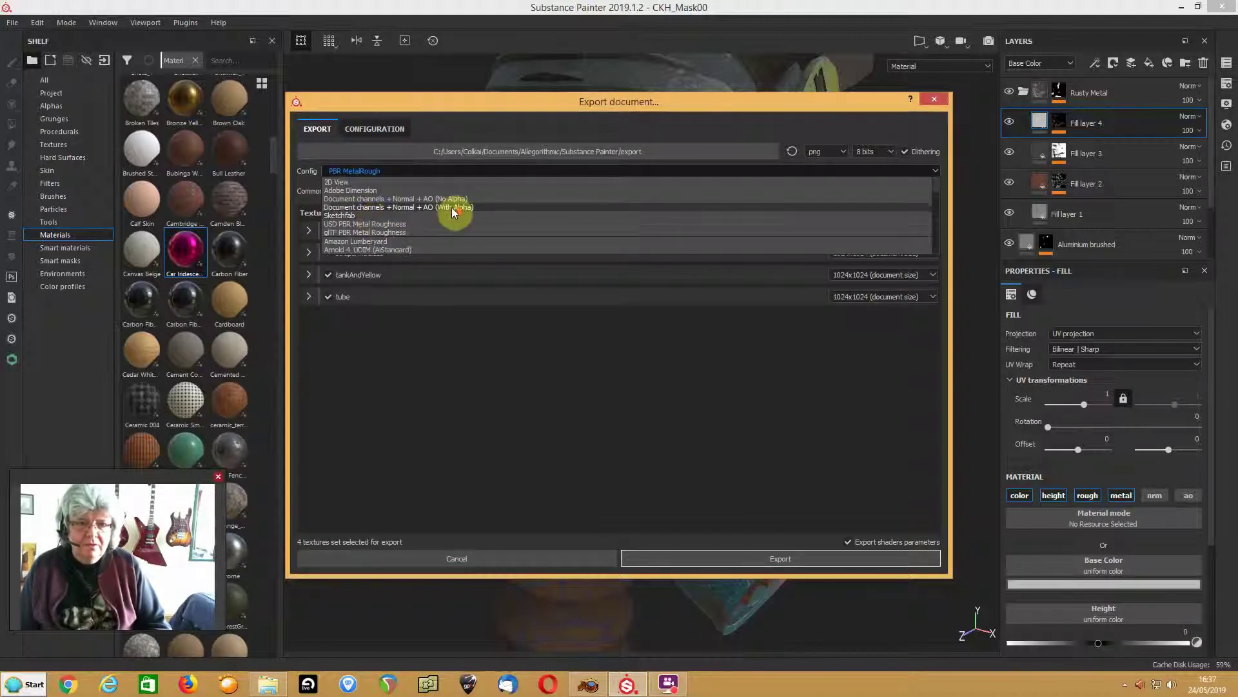
scroll(458, 194, "down", 1)
scroll(458, 195, "down", 1)
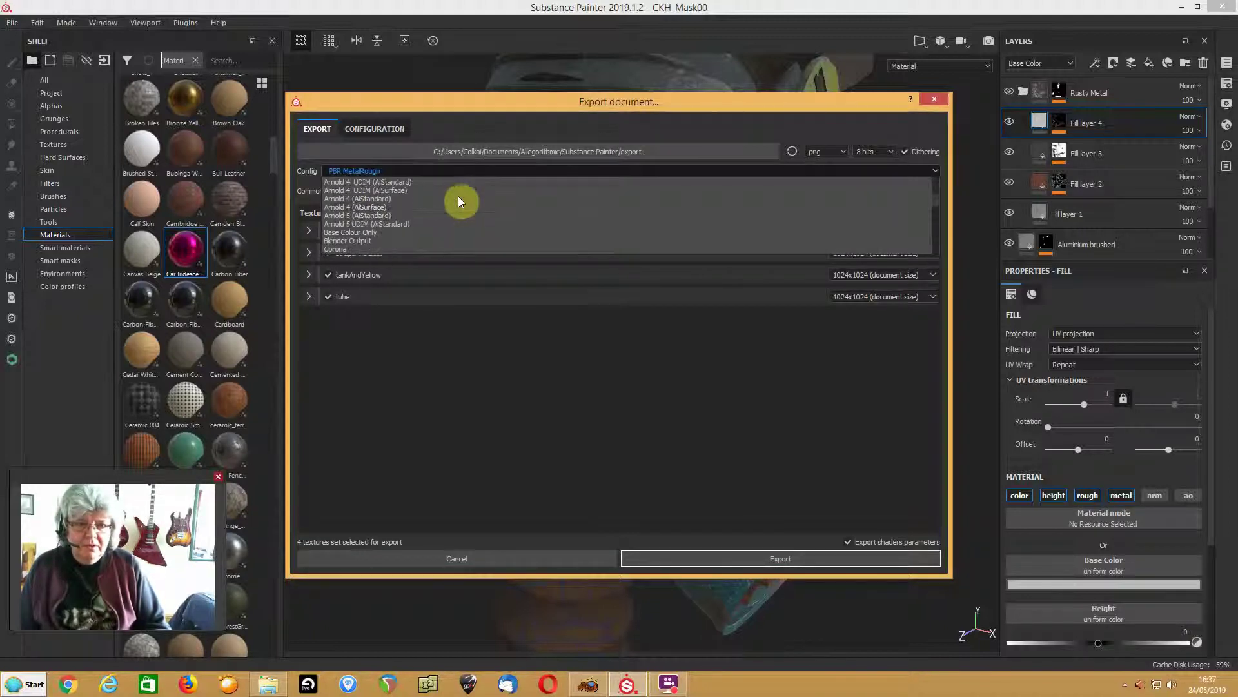
left_click(357, 238)
left_click(309, 231)
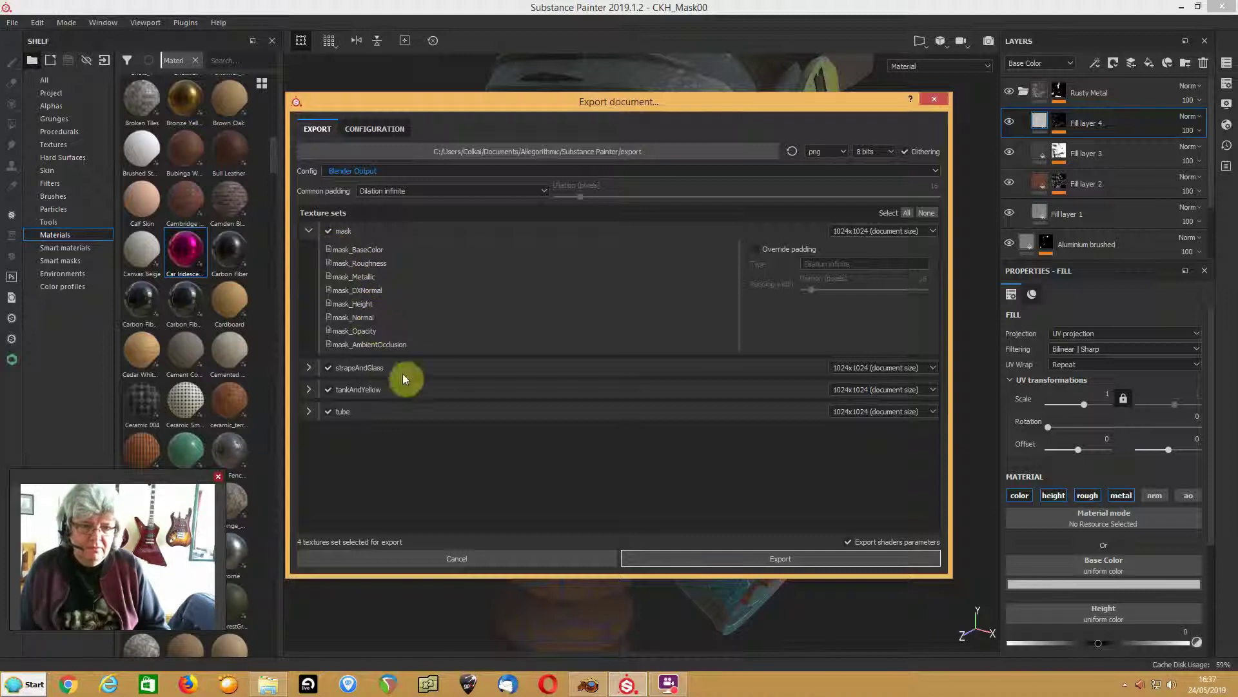
left_click(308, 231)
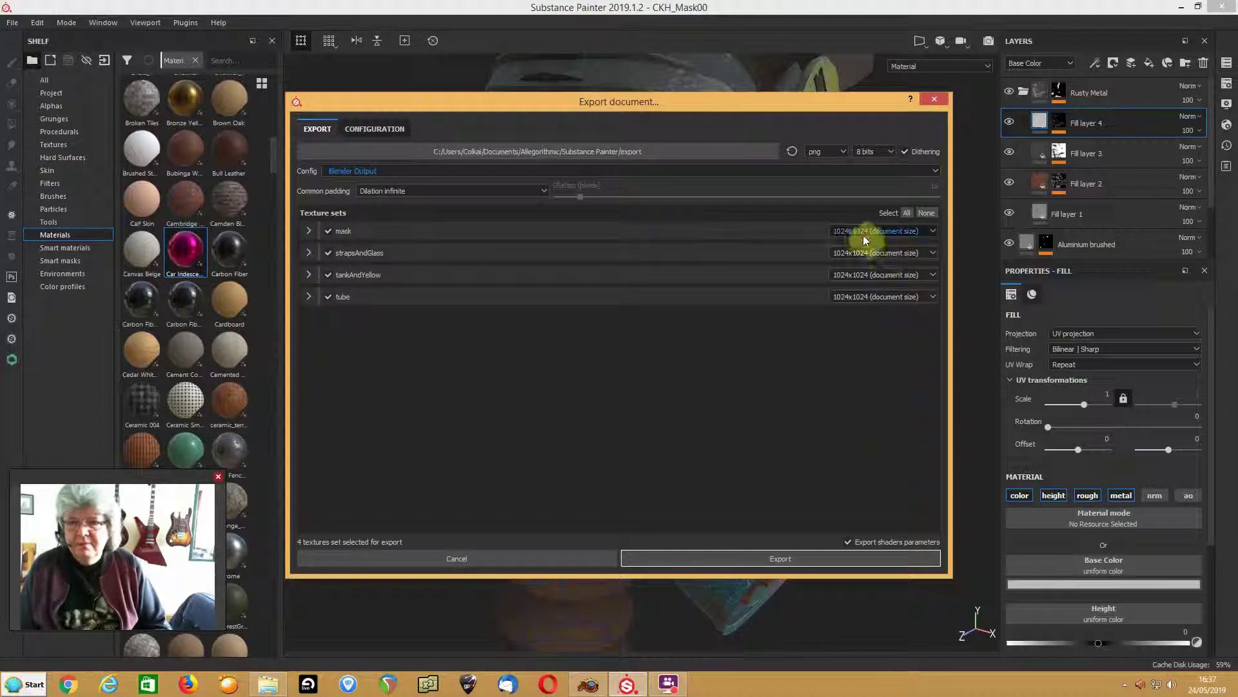
- Set the export size of the mask, strapsAndGlass, tankAndYellow and tube texture sets to 2048x2048
left_click(858, 231)
left_click(850, 260)
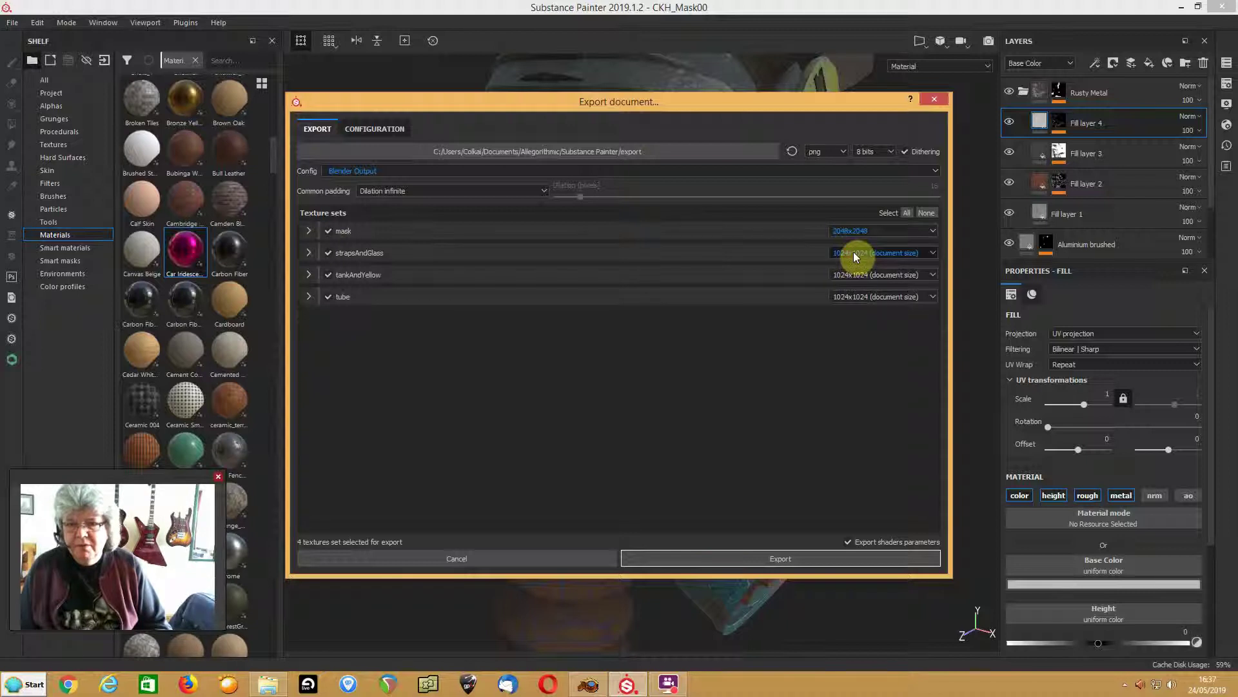
left_click(854, 252)
left_click(846, 280)
left_click(849, 274)
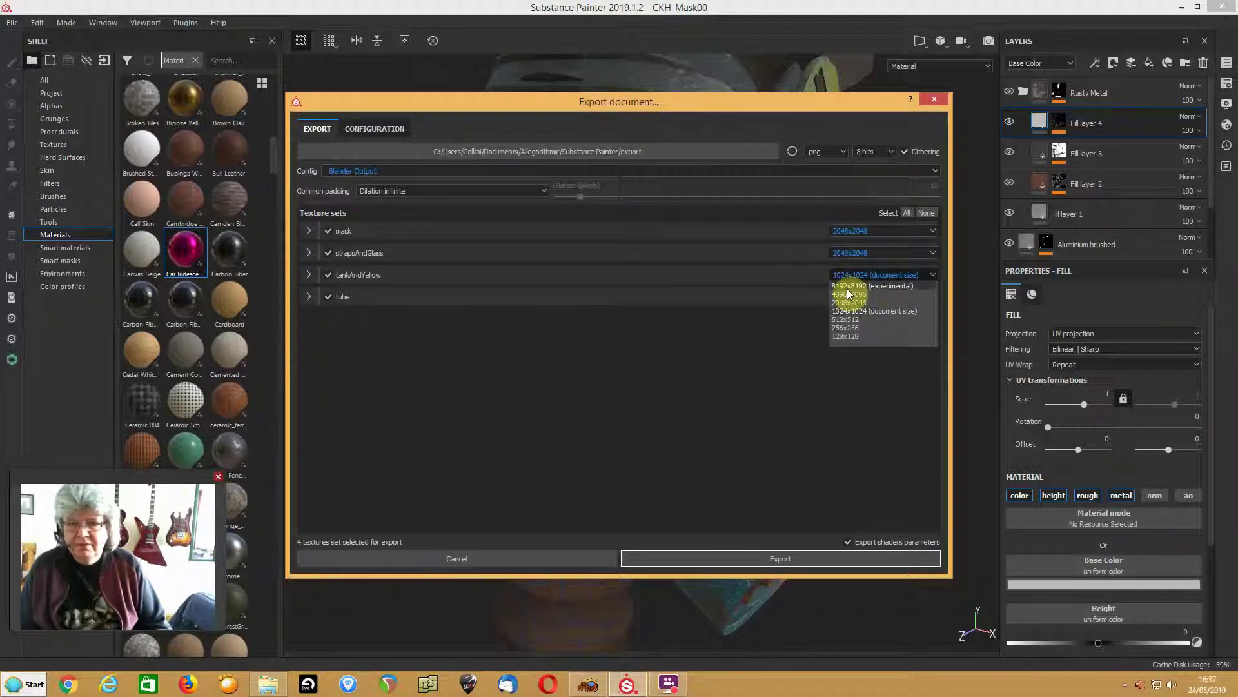
left_click(848, 303)
left_click(845, 296)
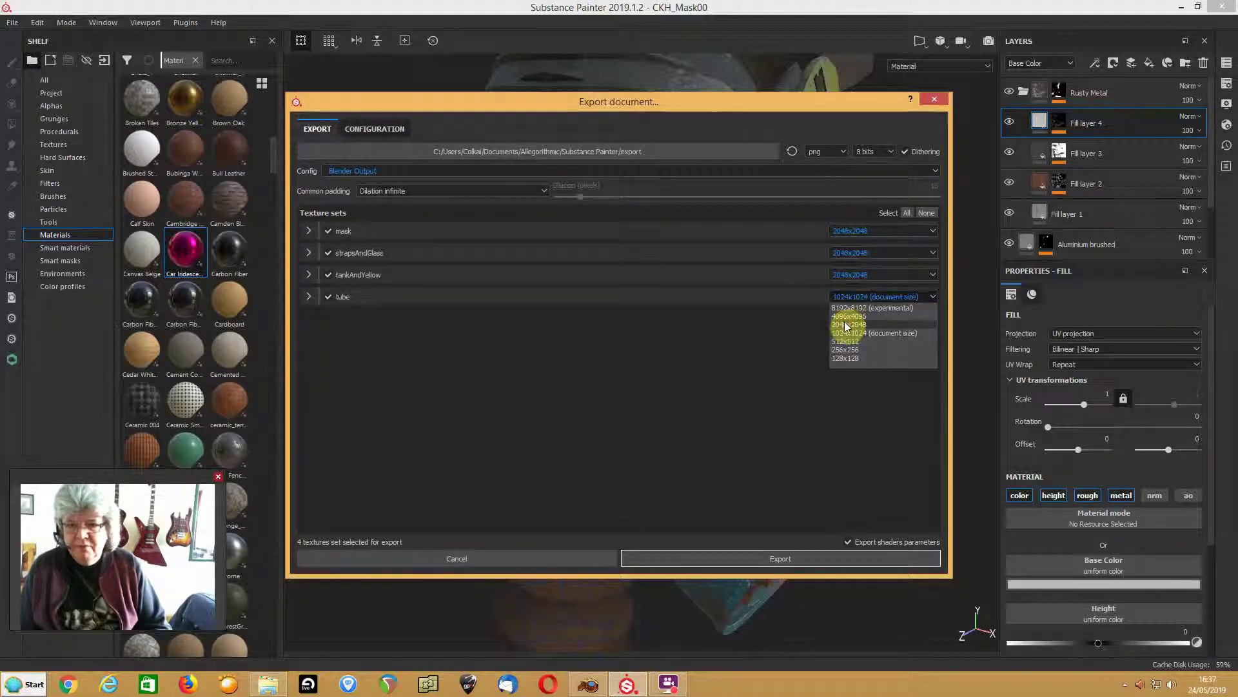
left_click(845, 324)
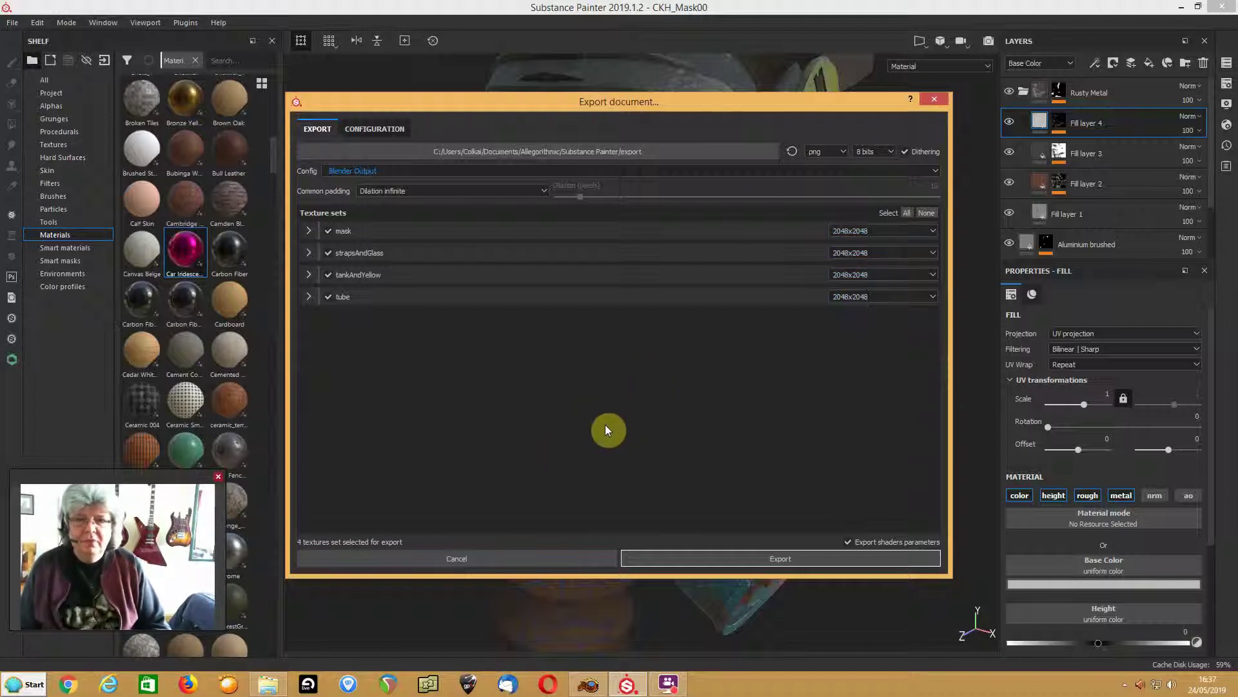
- Set the export destination to the GaskMask_00 folder inside SPP_Textures on the X: drive
left_click(604, 152)
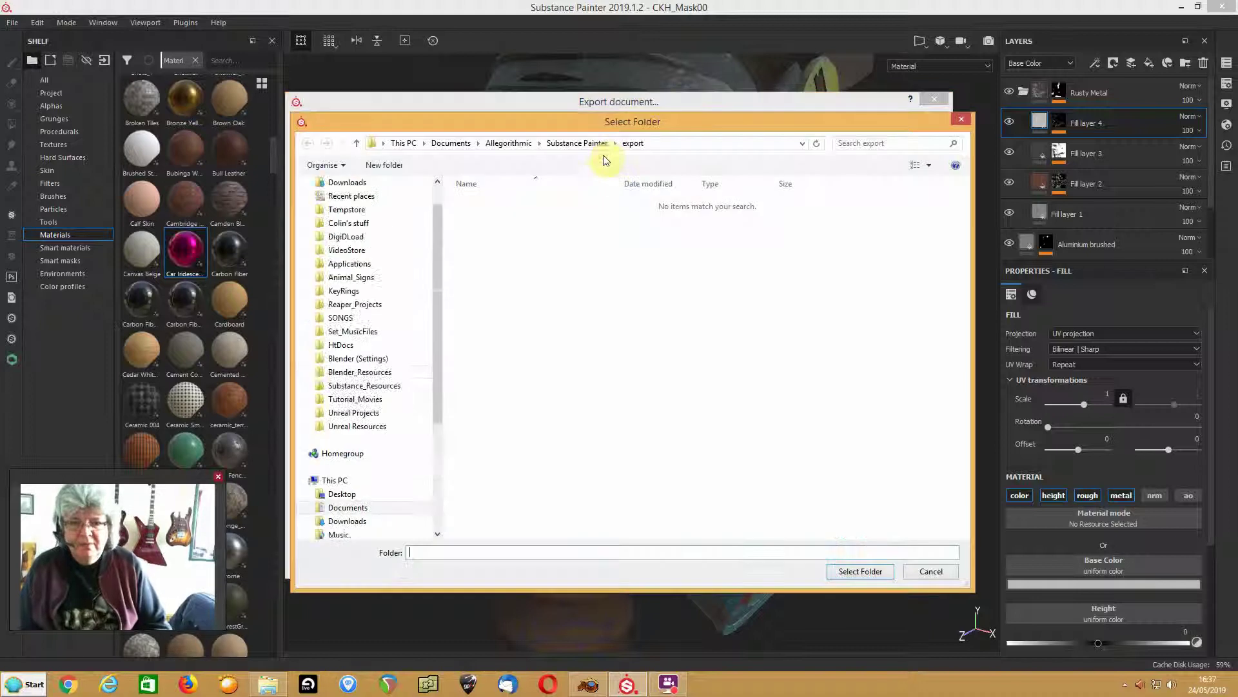
left_click(803, 144)
left_click(687, 156)
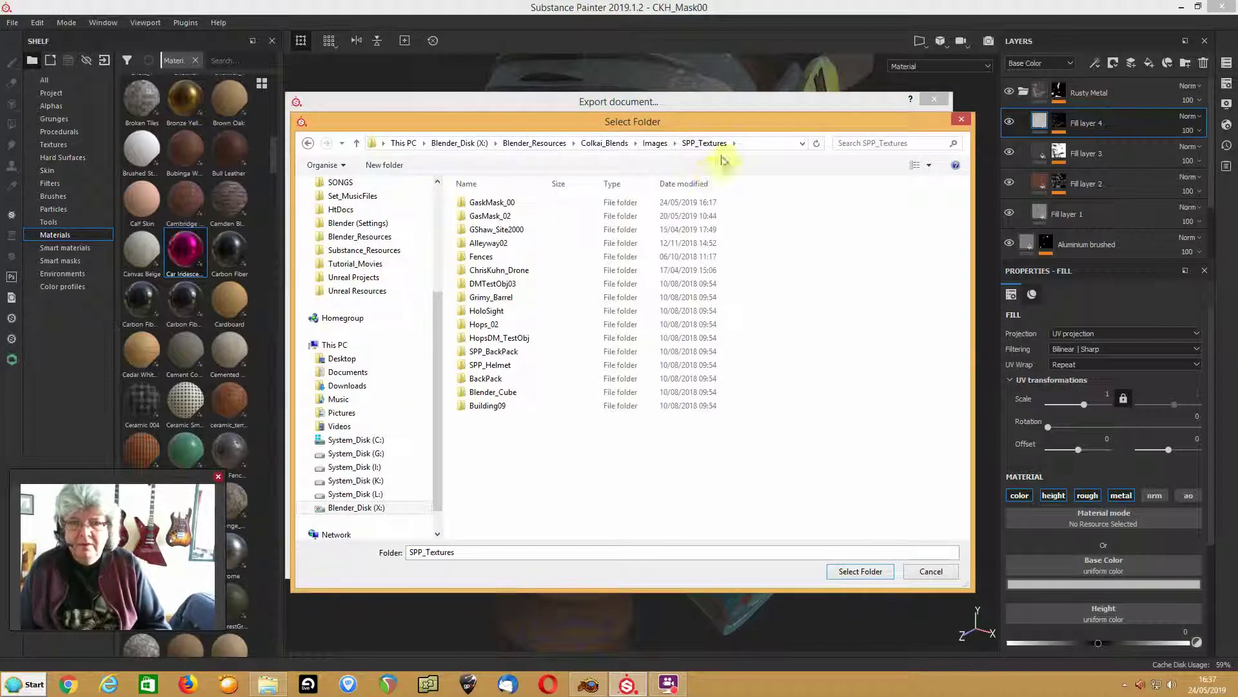
left_click(803, 143)
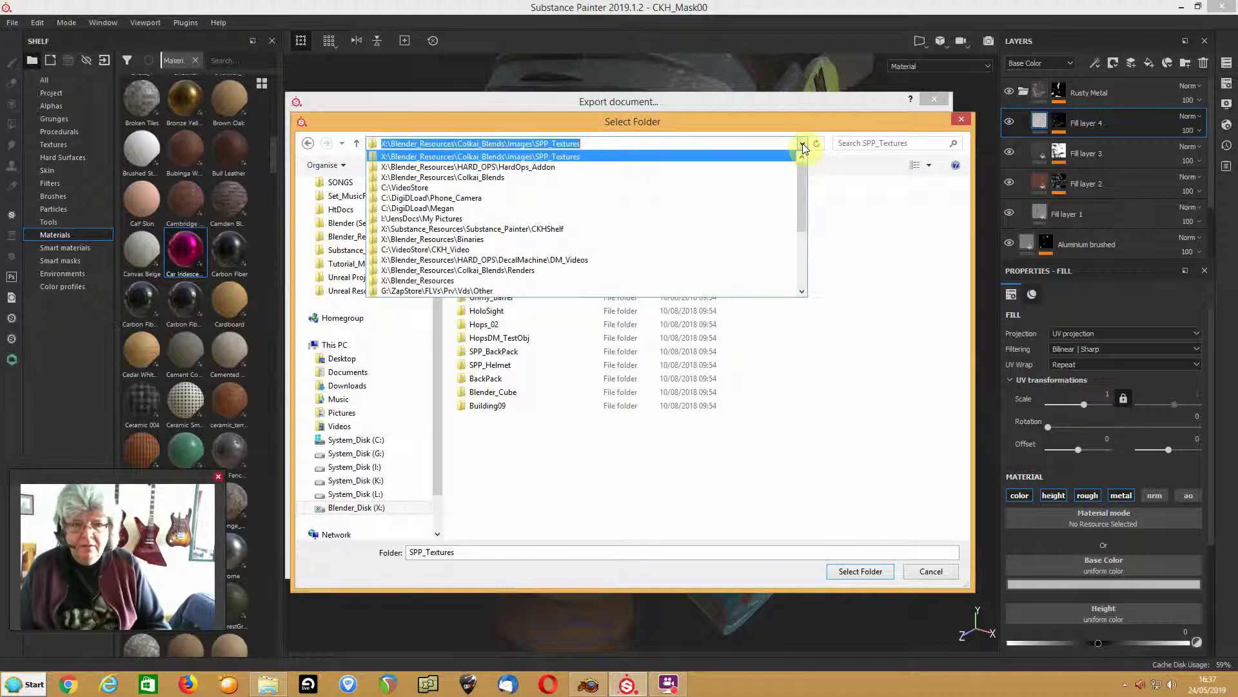
left_click(803, 143)
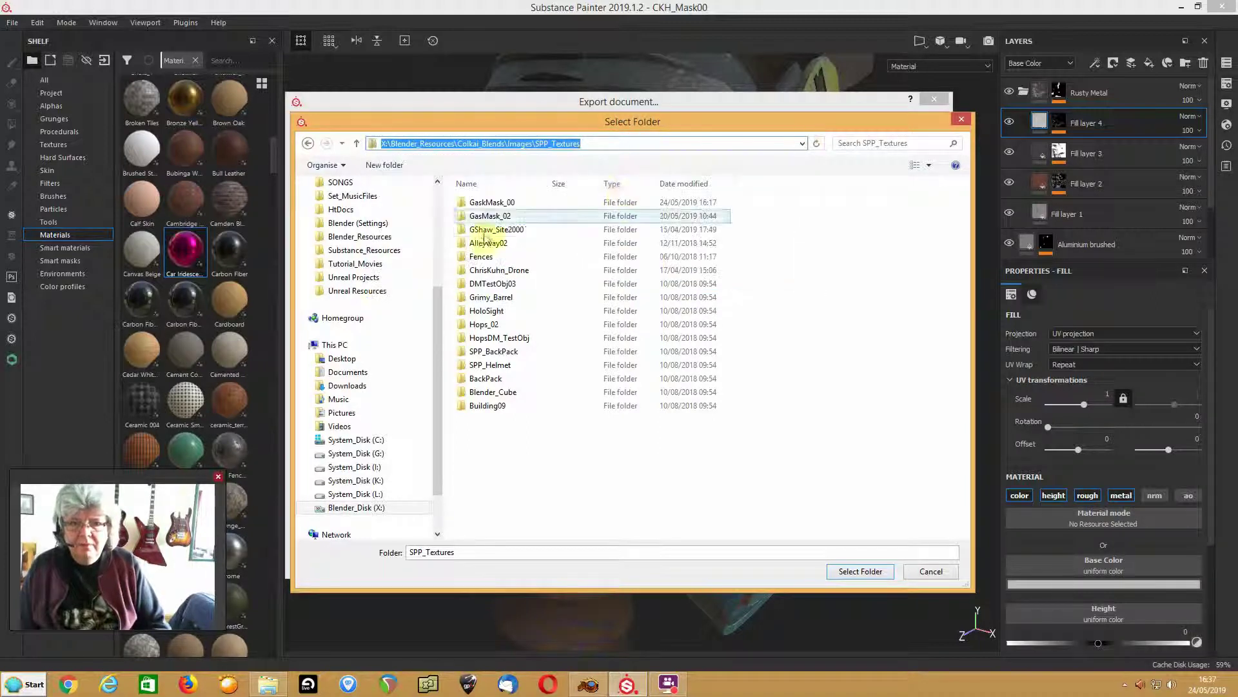
double_click(466, 205)
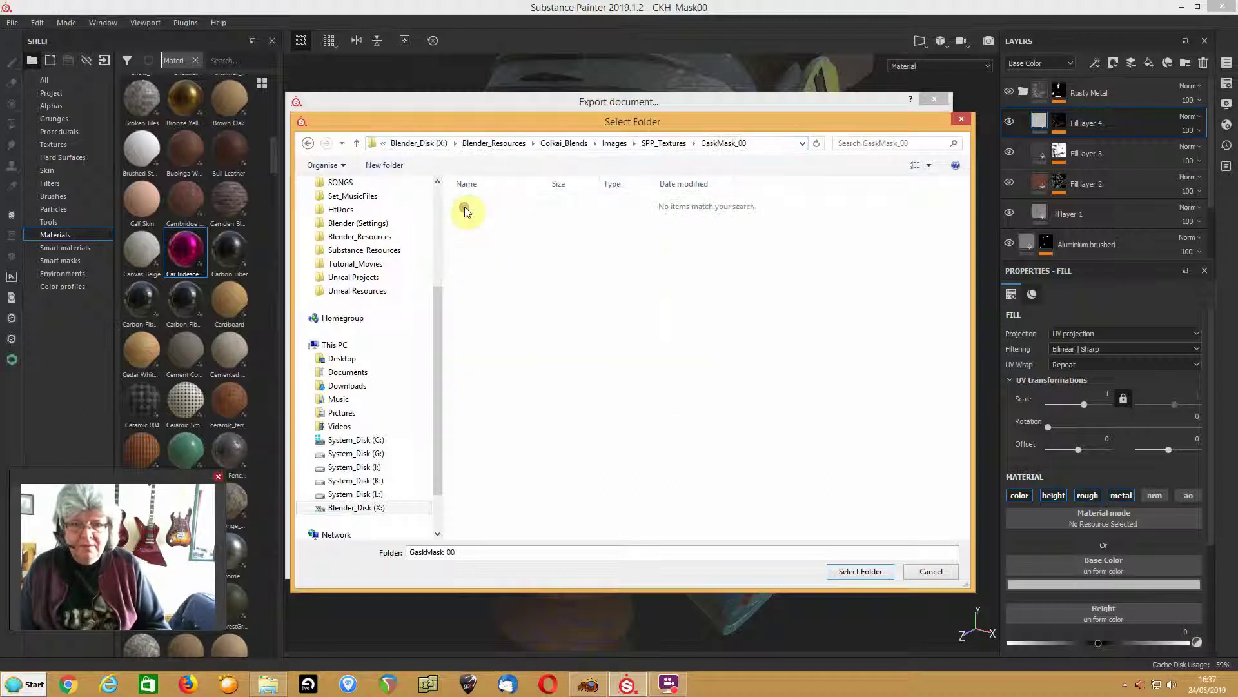
left_click(860, 571)
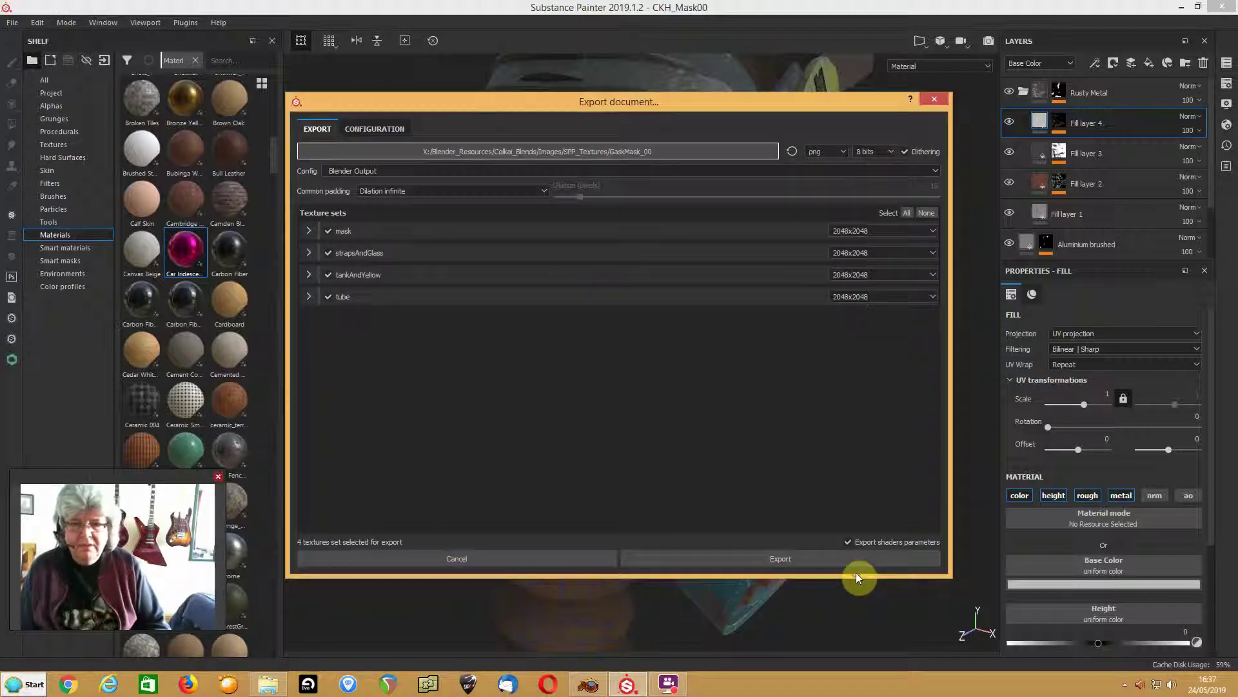
- Export all the texture sets and open mask_DXNormal.png from the output folder in XnView
left_click(714, 559)
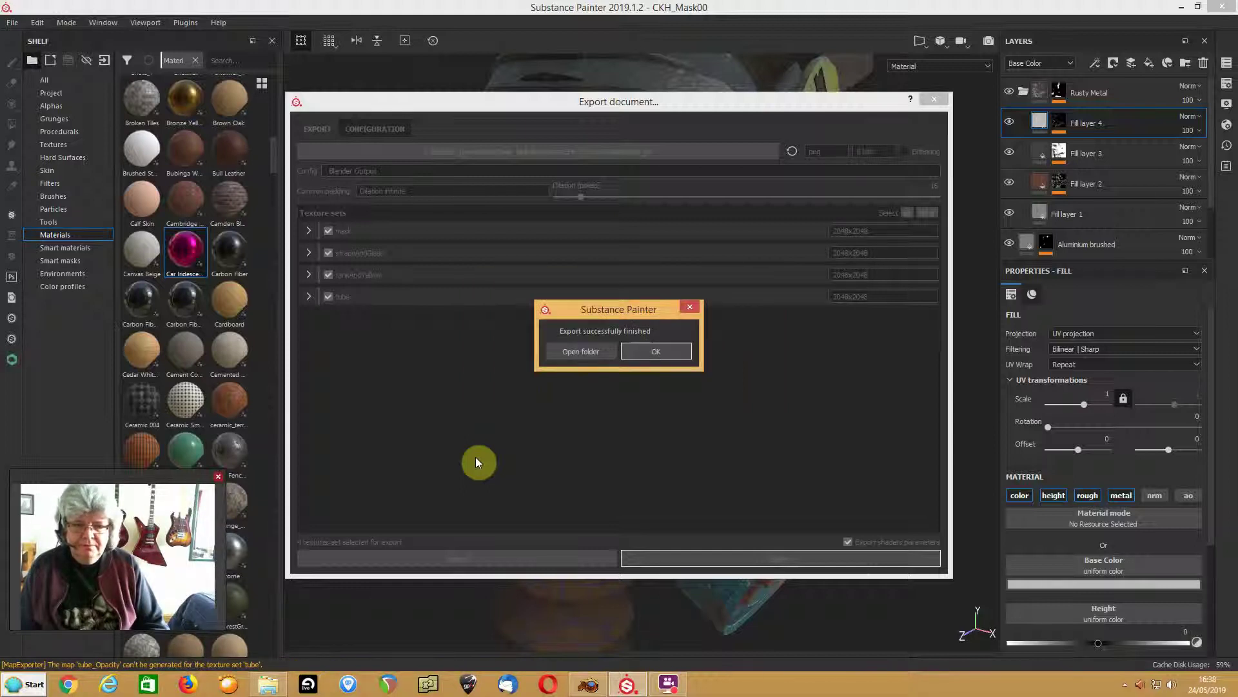
left_click(572, 354)
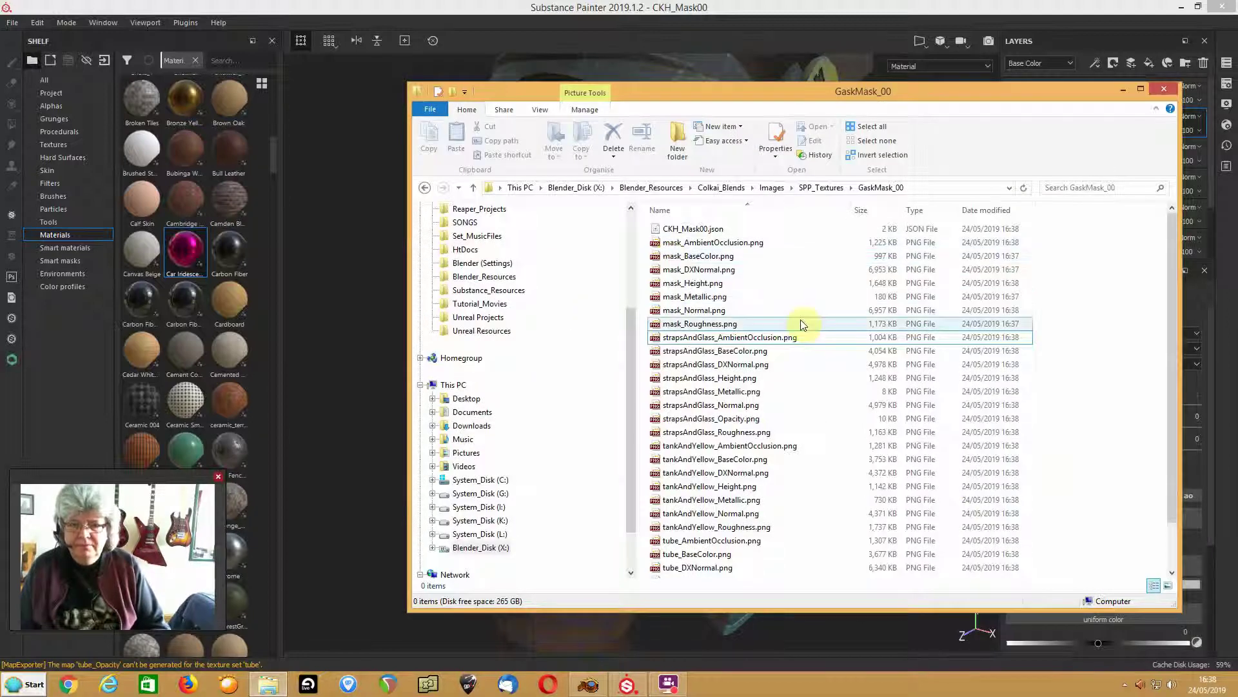
left_click(688, 273)
double_click(687, 274)
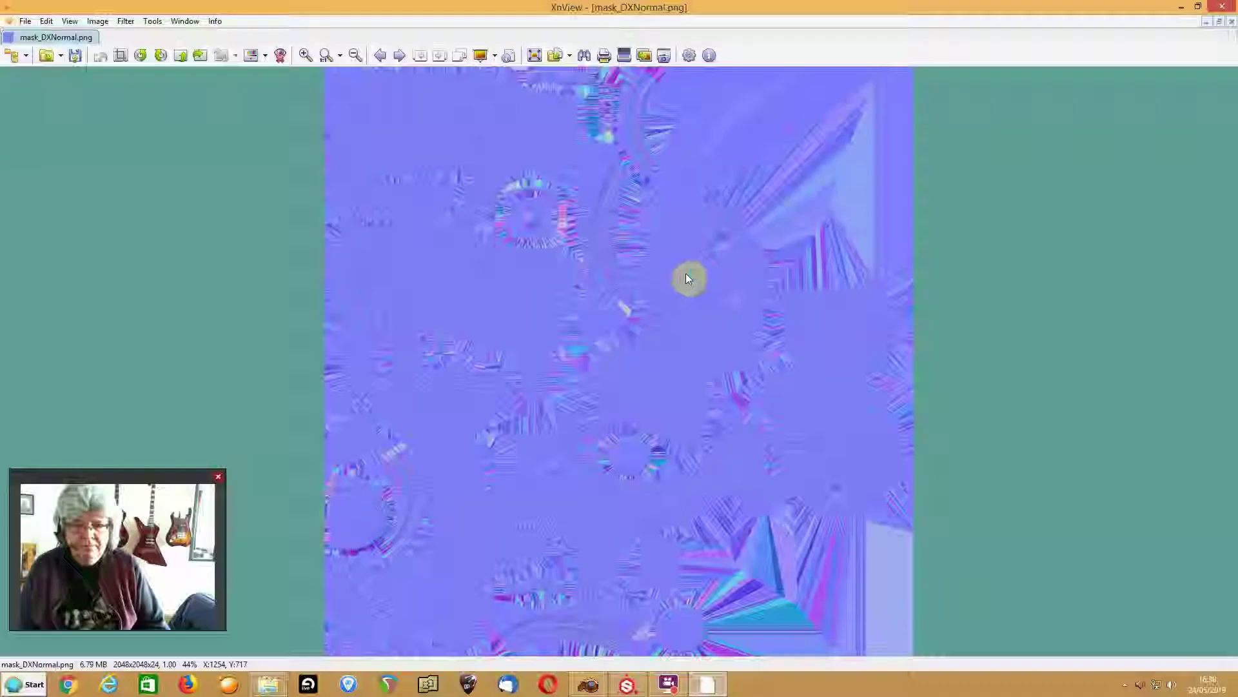
- Browse the exported texture thumbnails and view tankAndYellow_DXNormal.png enlarged
left_click(13, 56)
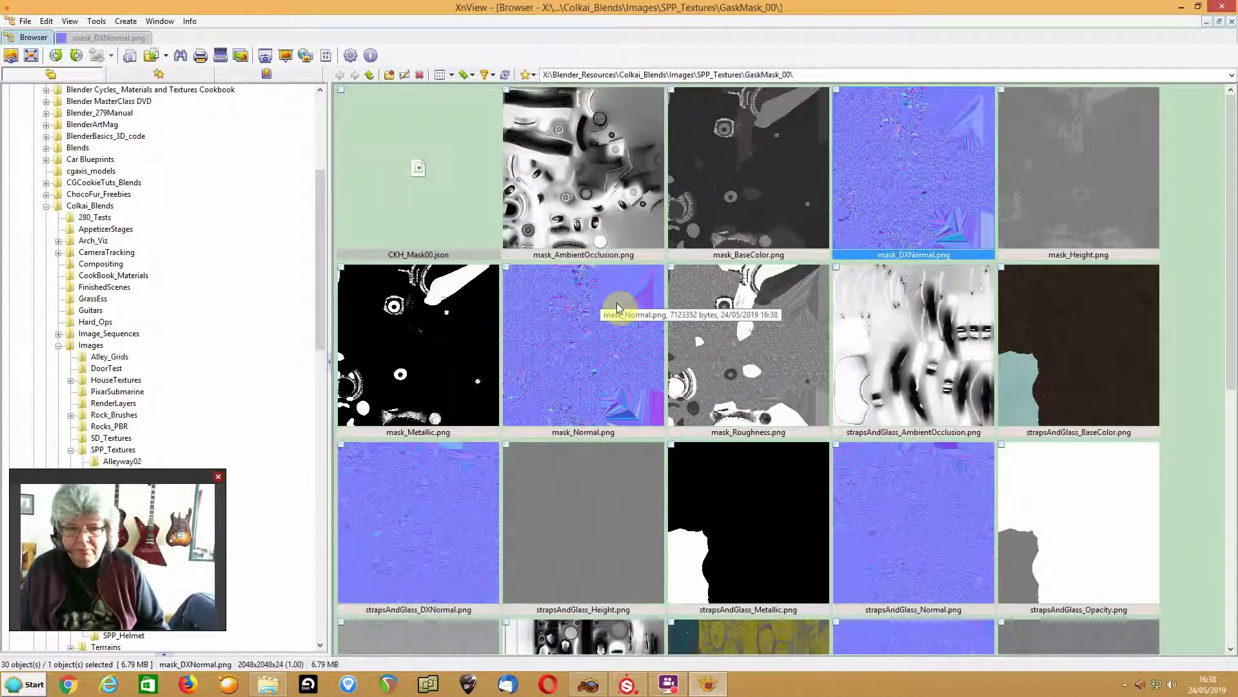
scroll(617, 308, "down", 3)
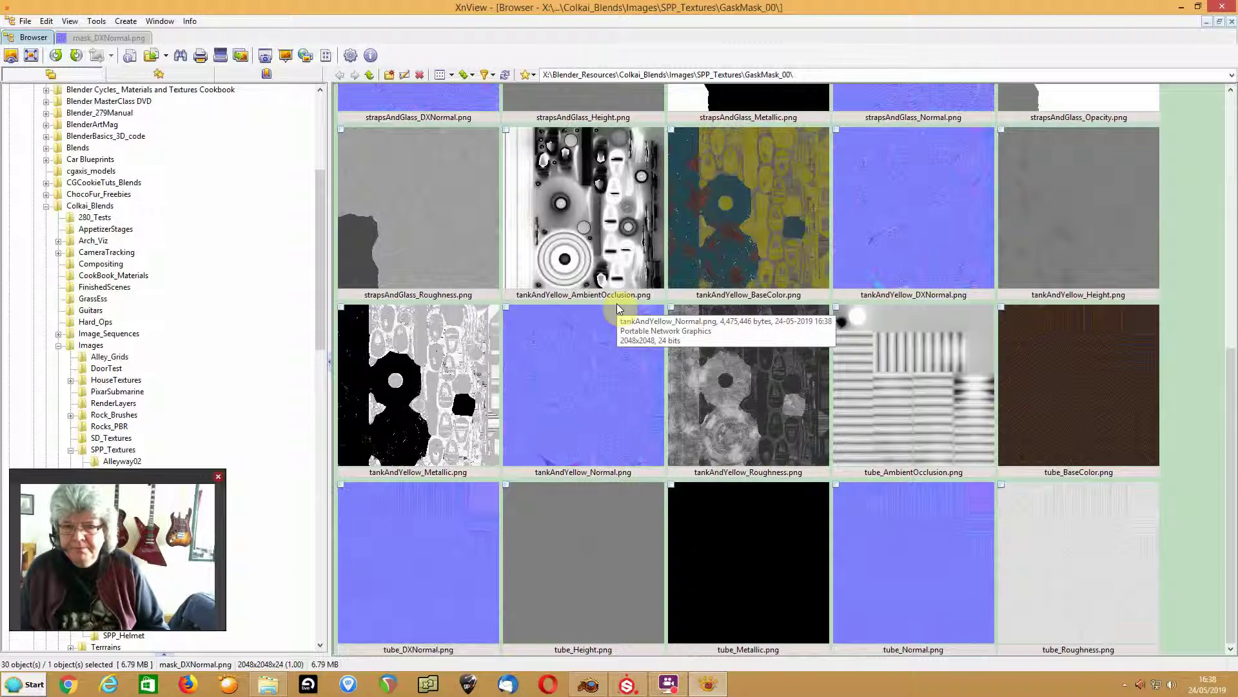
double_click(871, 245)
scroll(622, 328, "up", 3)
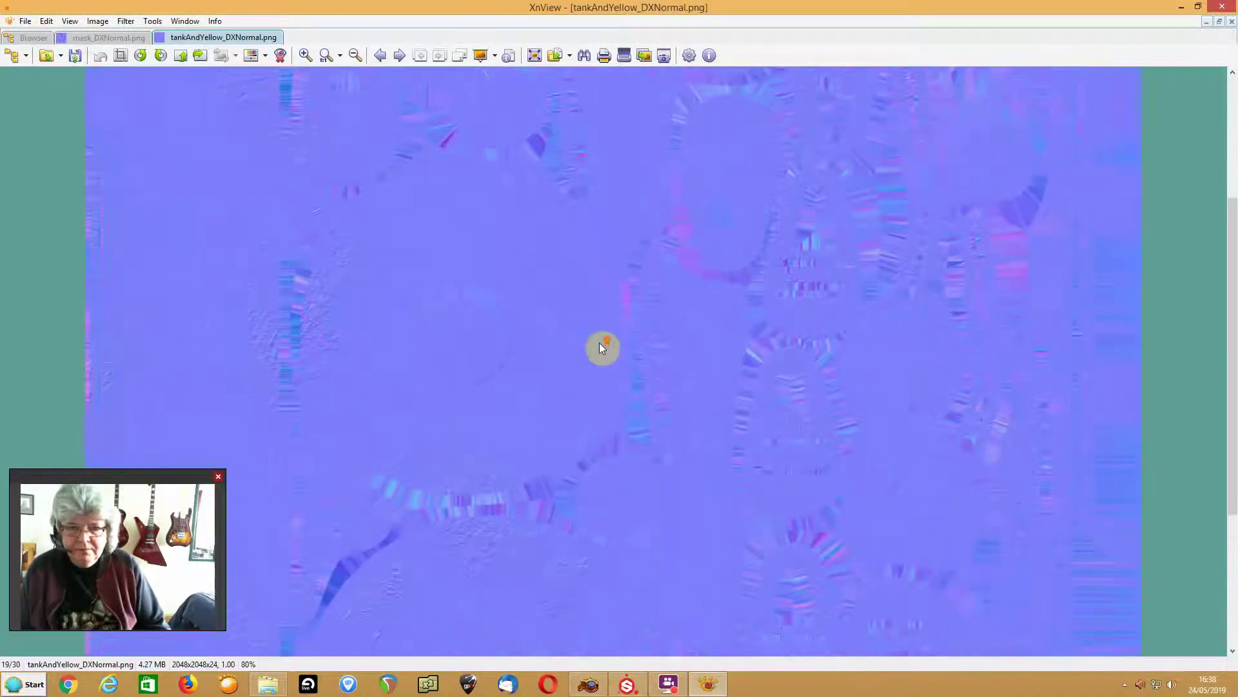
- View tankAndYellow_Normal.png enlarged and compare it with the tankAndYellow_DXNormal.png image
left_click(31, 57)
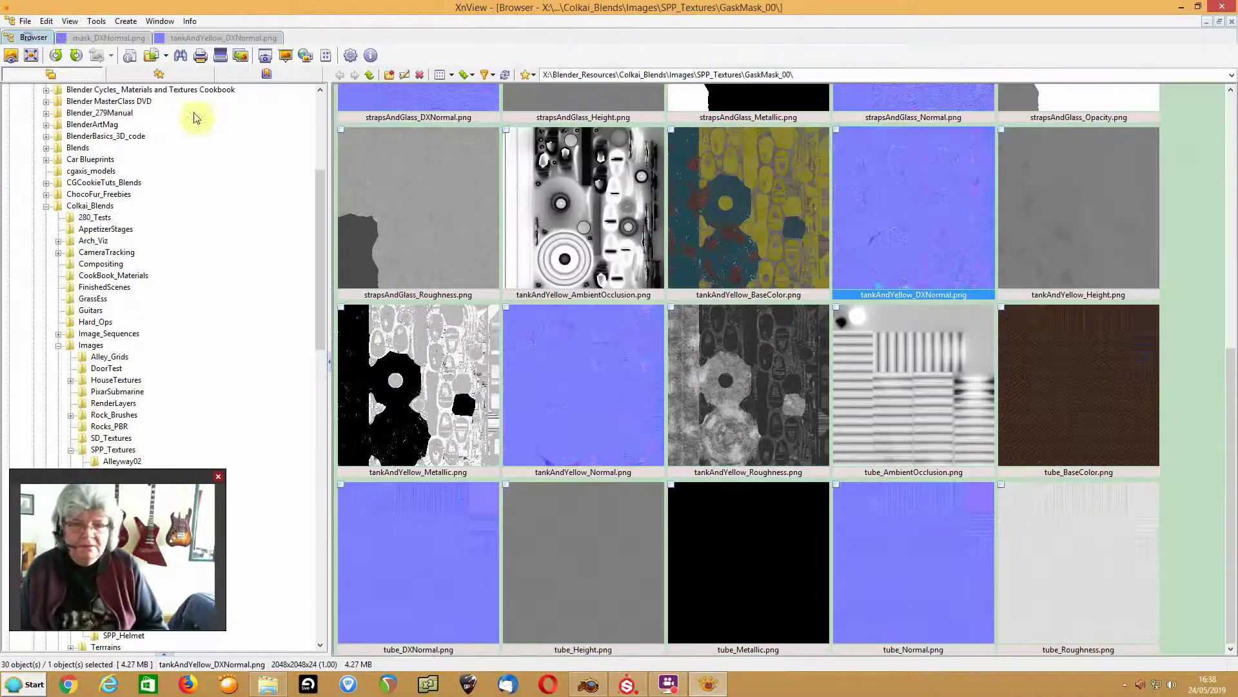
double_click(590, 418)
scroll(569, 415, "up", 4)
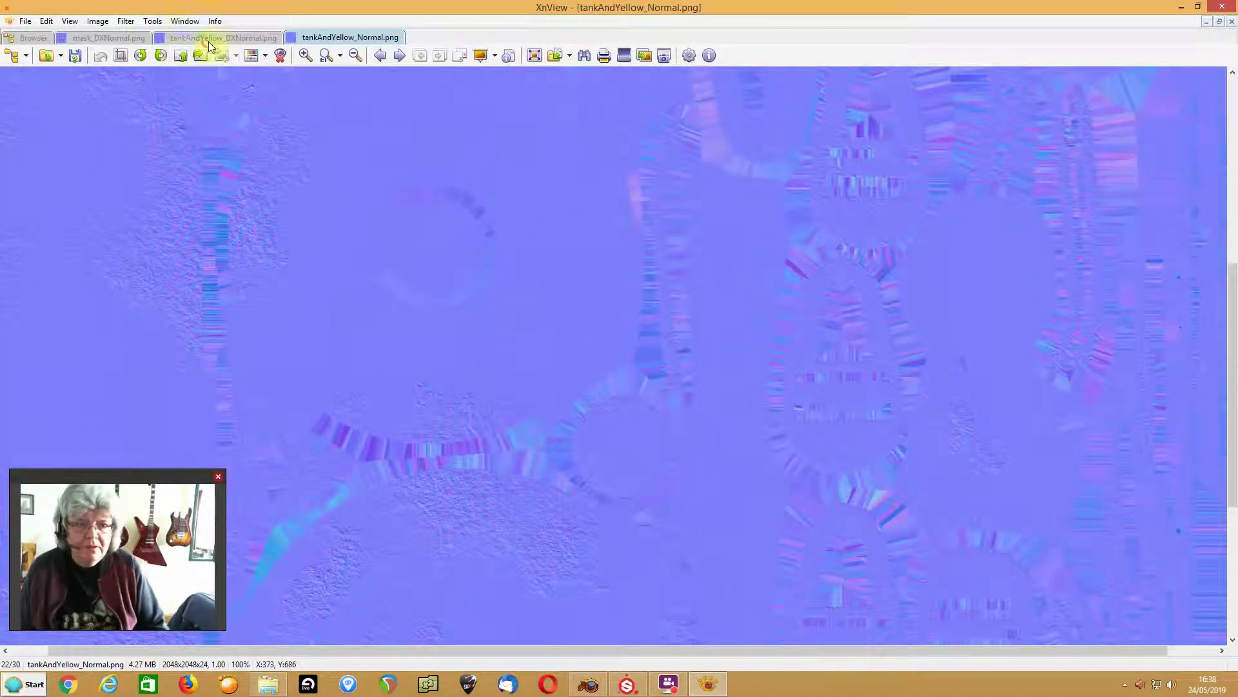
left_click(207, 39)
left_click(369, 37)
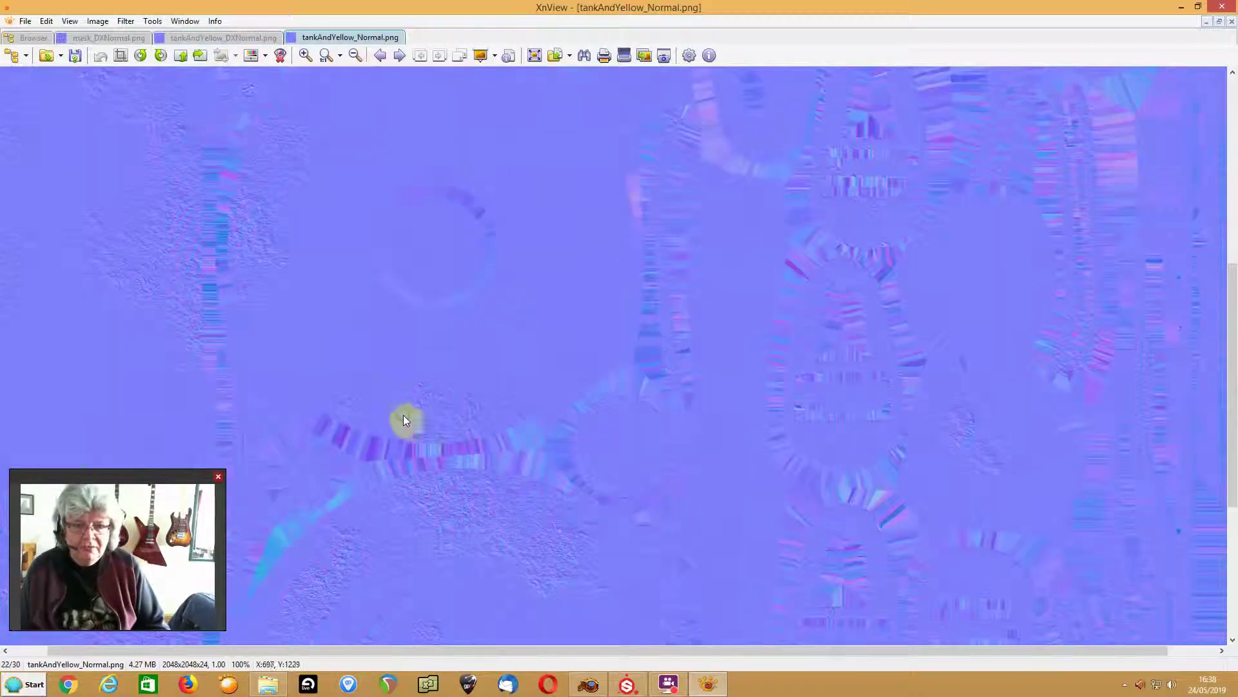
- Reopen tankAndYellow_Normal.png from the thumbnail browser and close the tankAndYellow_Metallic.png image
double_click(407, 420)
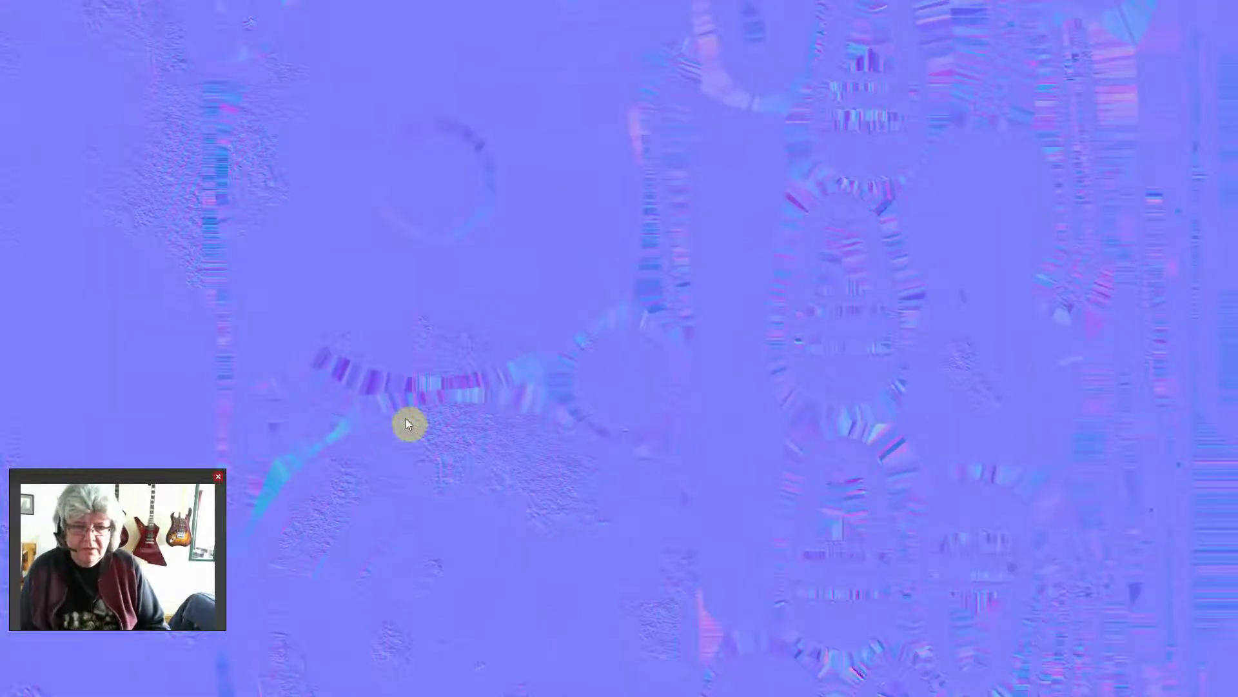
scroll(406, 418, "up", 1)
key("Escape")
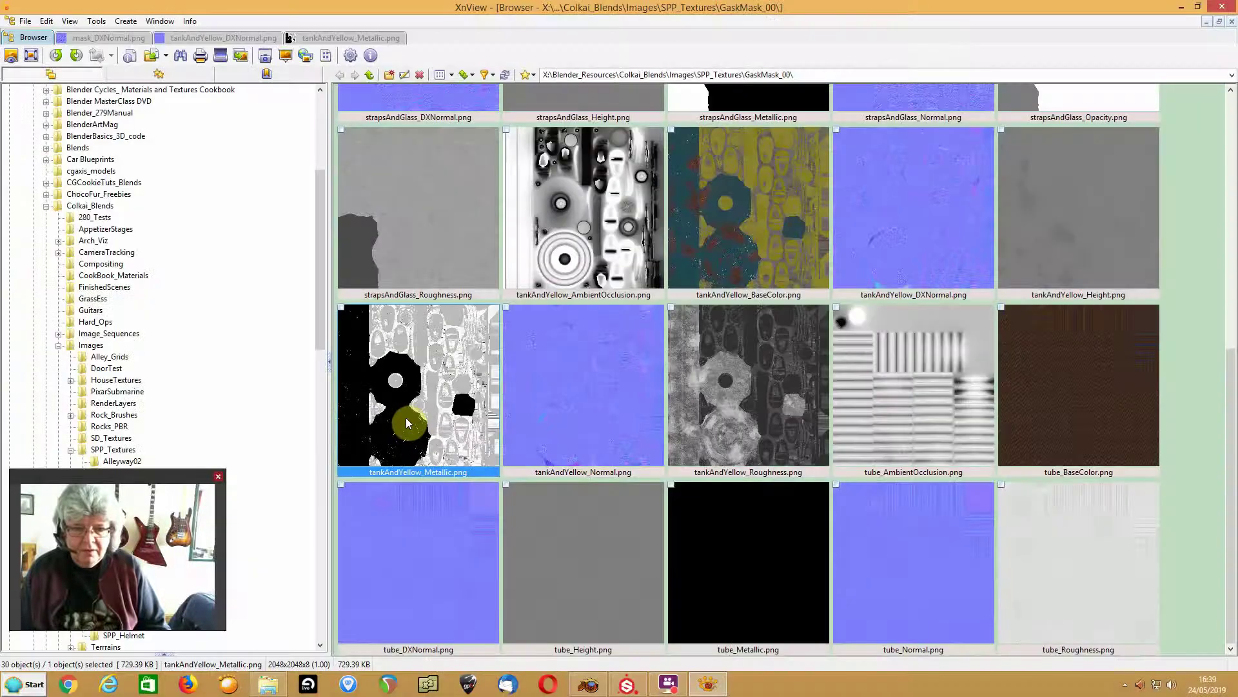
double_click(585, 374)
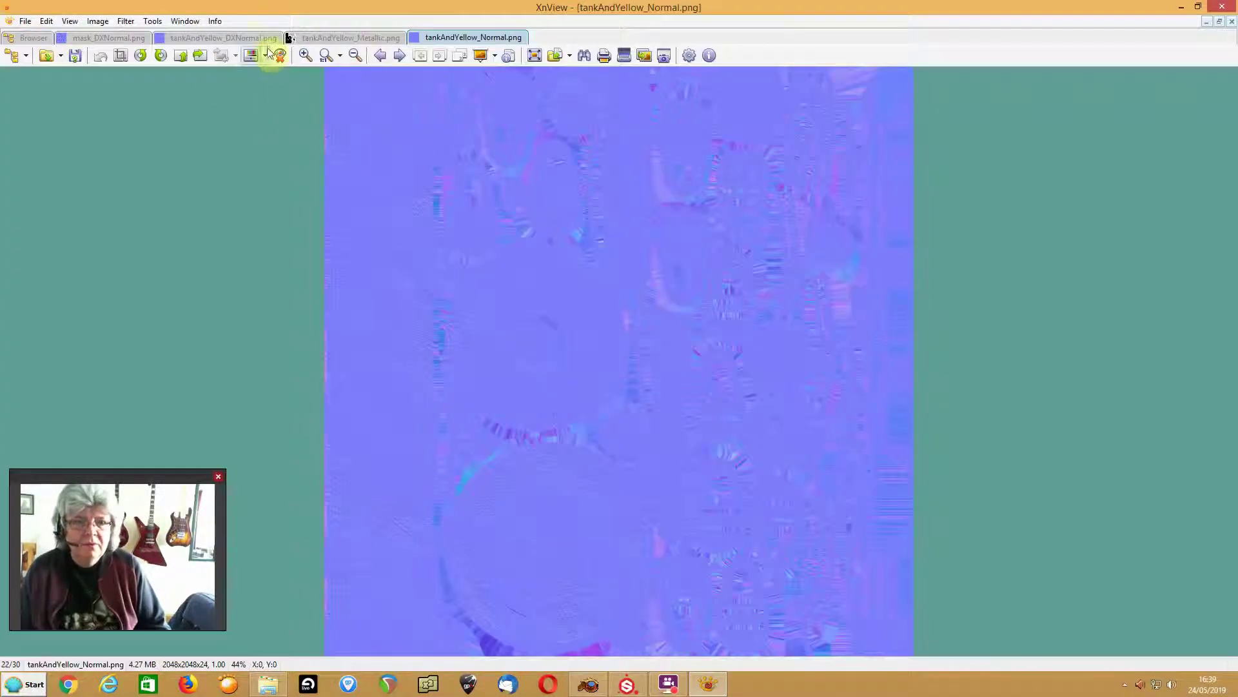
left_click(326, 37)
right_click(326, 37)
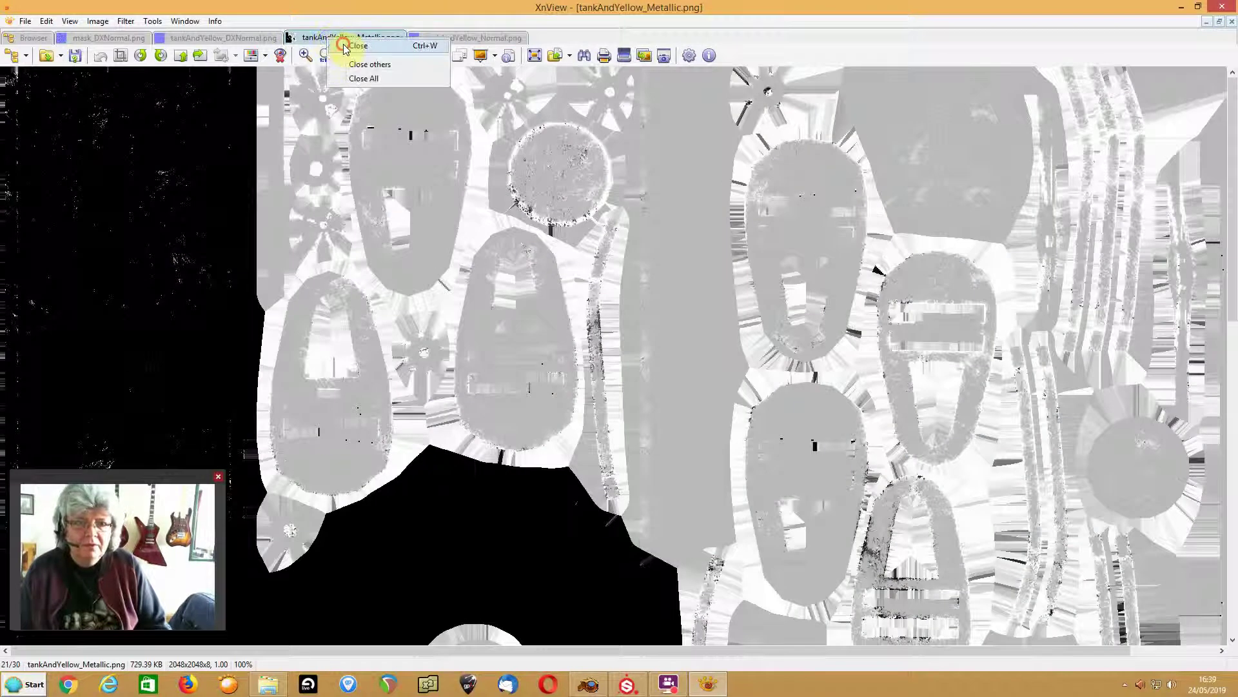
left_click(349, 45)
- Examine the same circular tank area enlarged in both tankAndYellow_Normal.png and tankAndYellow_DXNormal.png
scroll(526, 363, "up", 5)
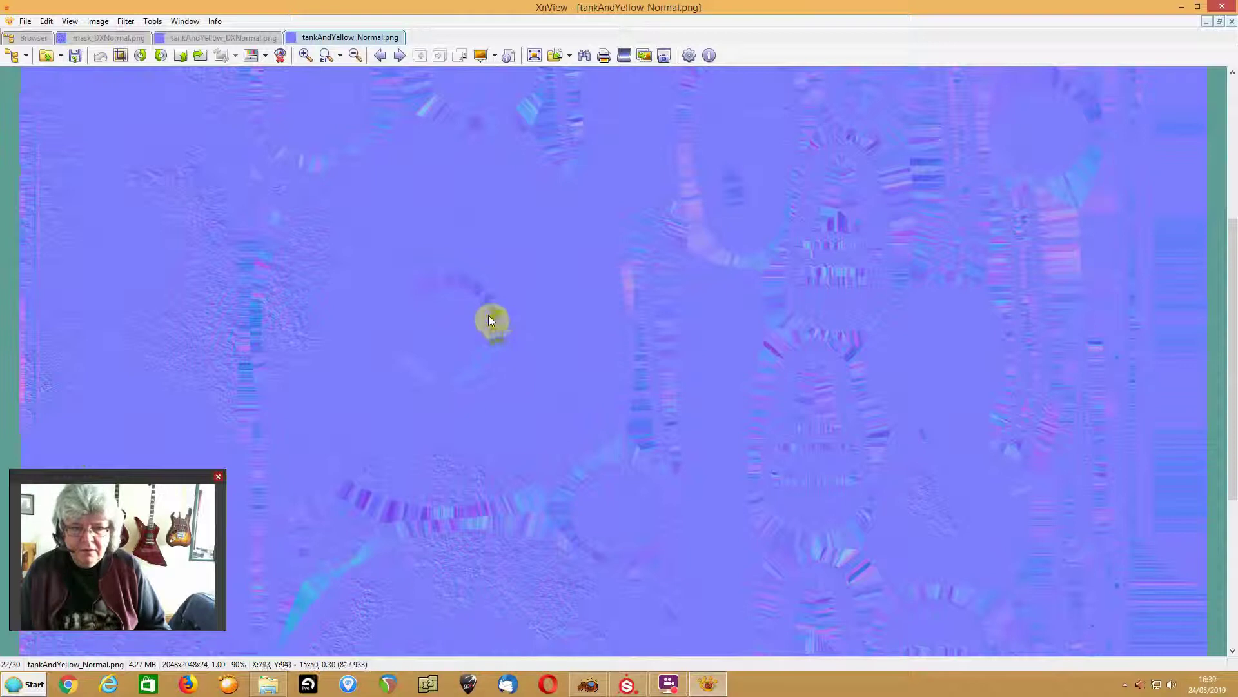
left_click_drag(432, 357, 436, 157)
scroll(474, 424, "up", 4)
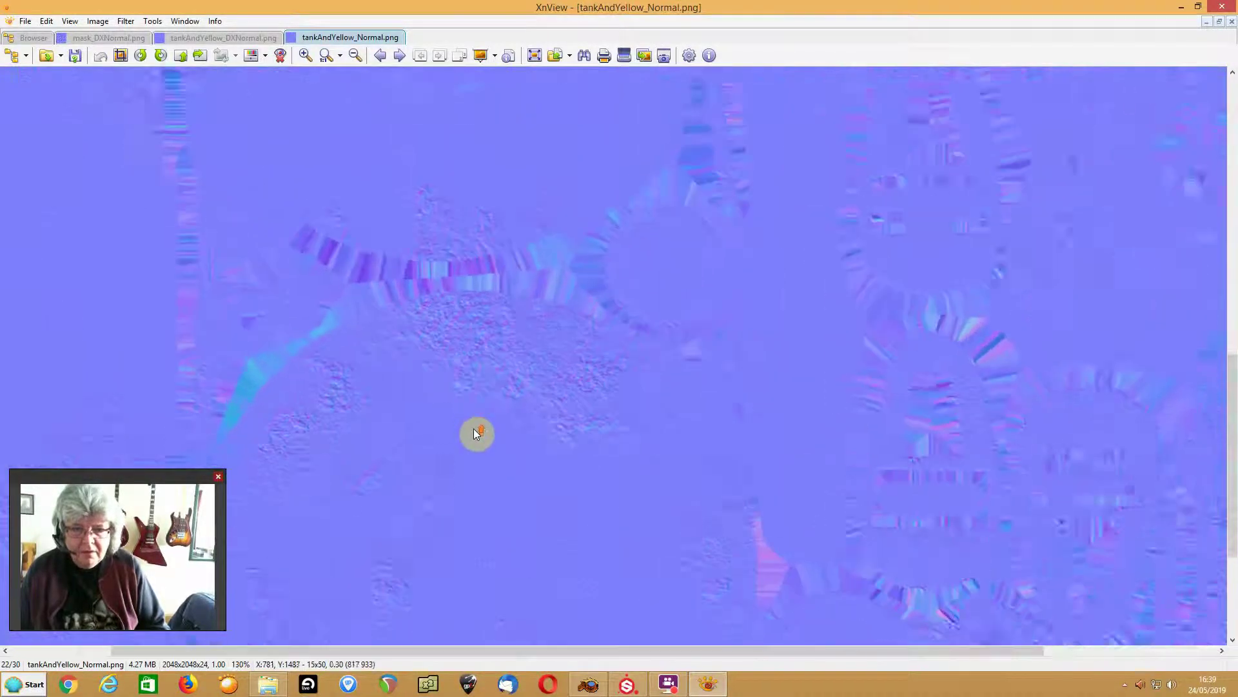
left_click(235, 36)
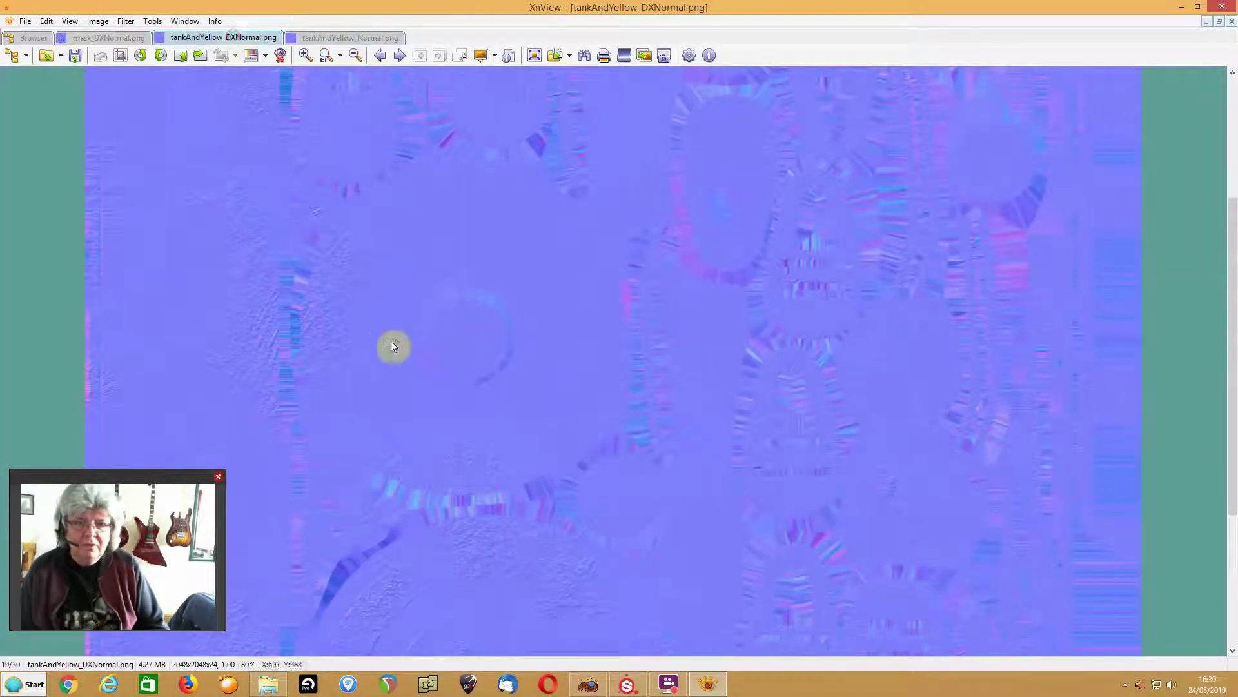
left_click_drag(395, 350, 385, 127)
scroll(449, 436, "up", 4)
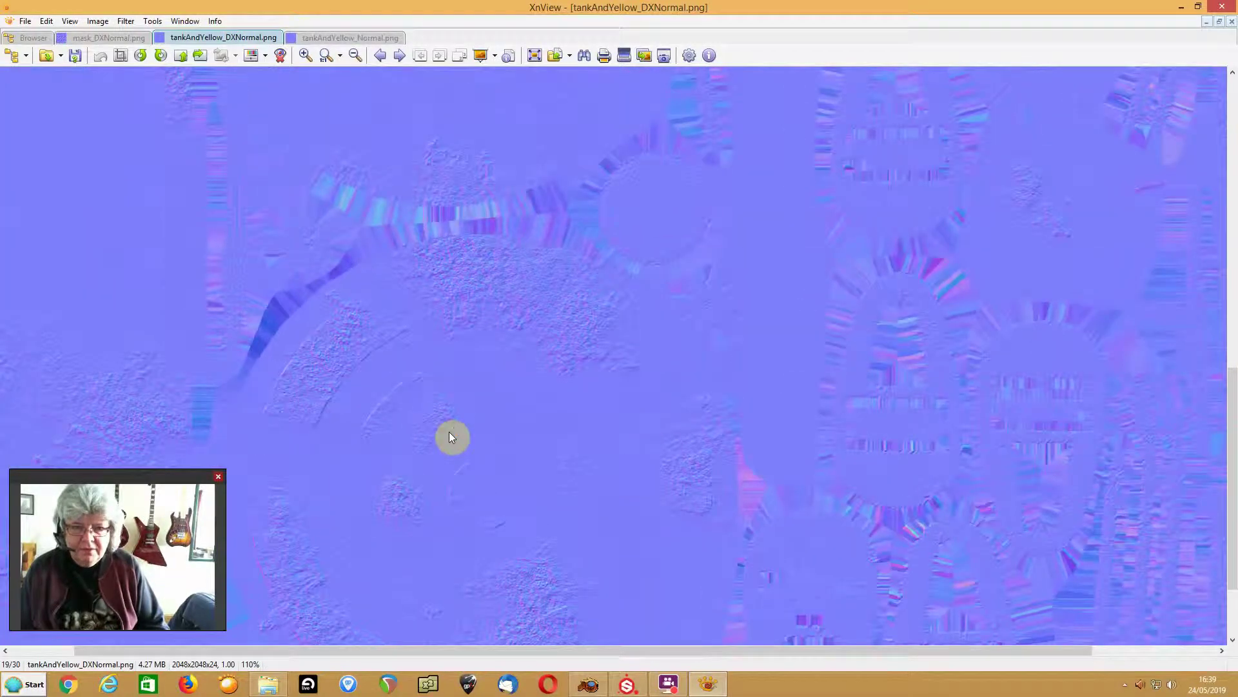
- Compare the surface relief and colours of tankAndYellow_Normal.png and tankAndYellow_DXNormal.png by alternating between the two images
left_click(340, 36)
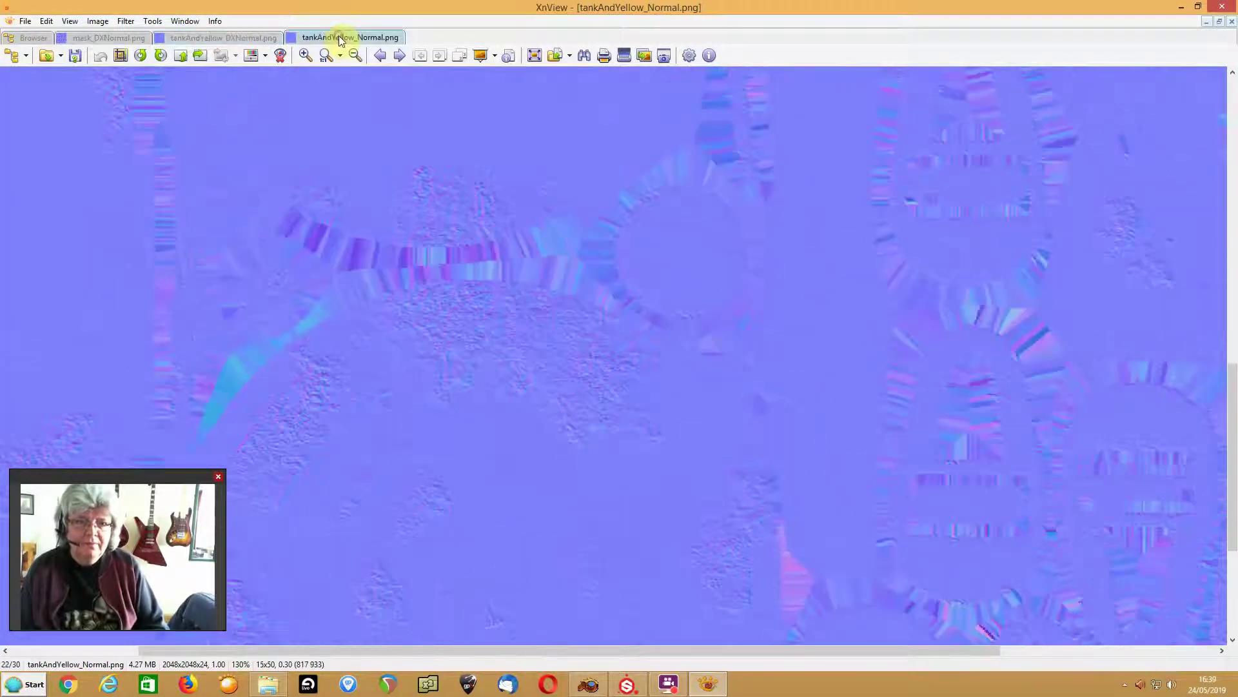
left_click(228, 37)
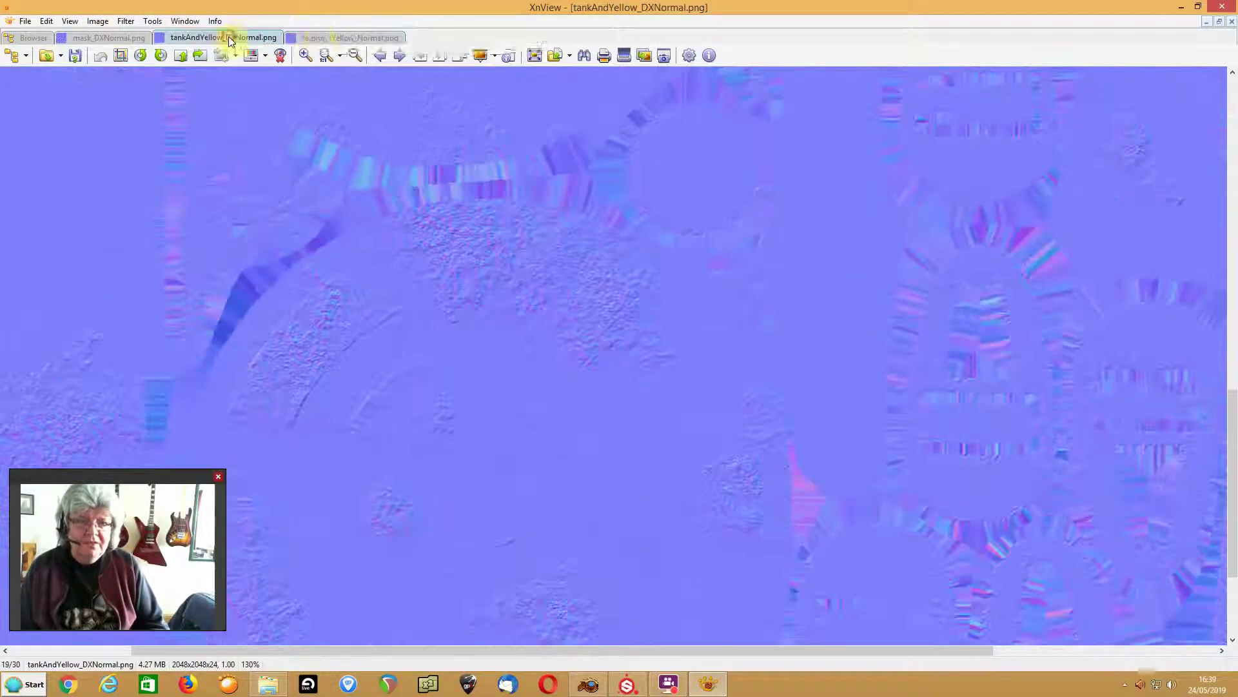
left_click(316, 37)
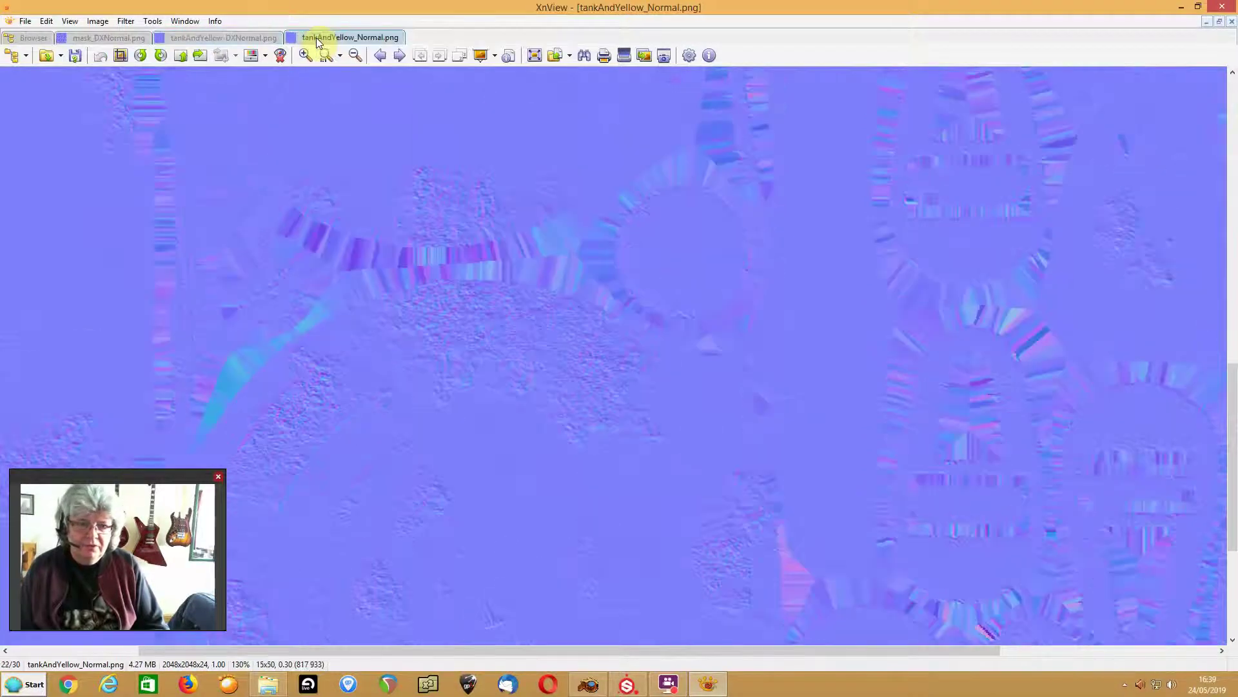
left_click(237, 38)
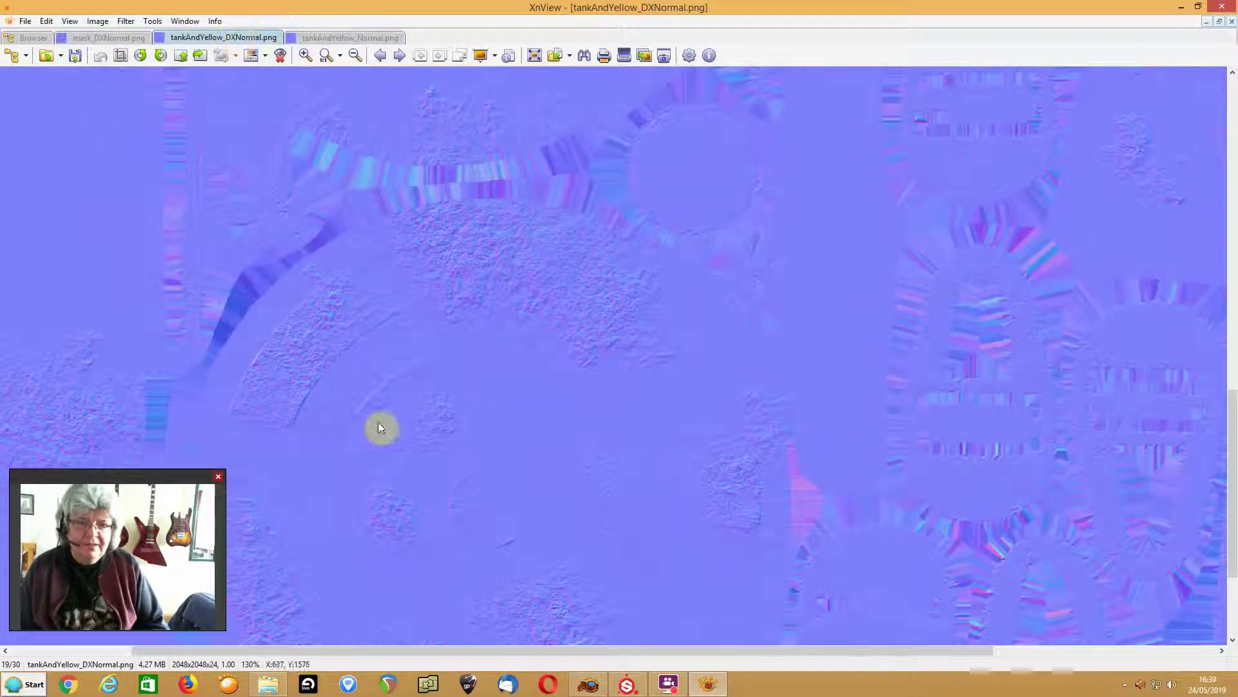
scroll(318, 351, "up", 1)
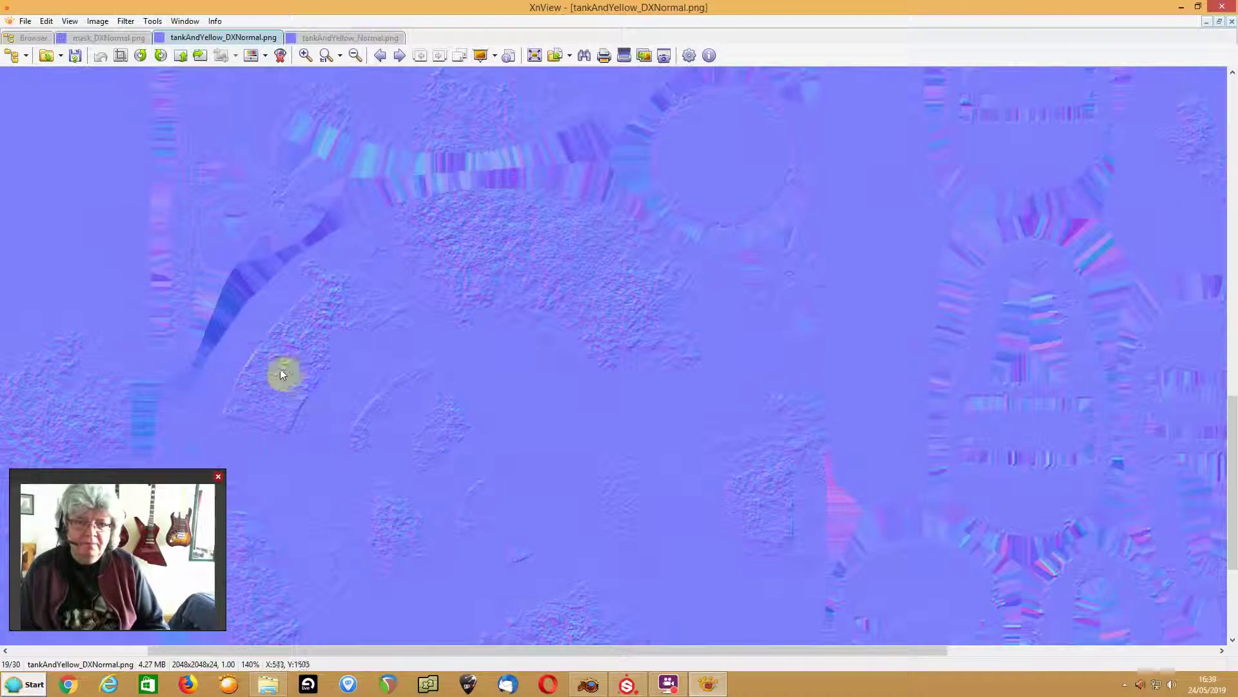
left_click(326, 39)
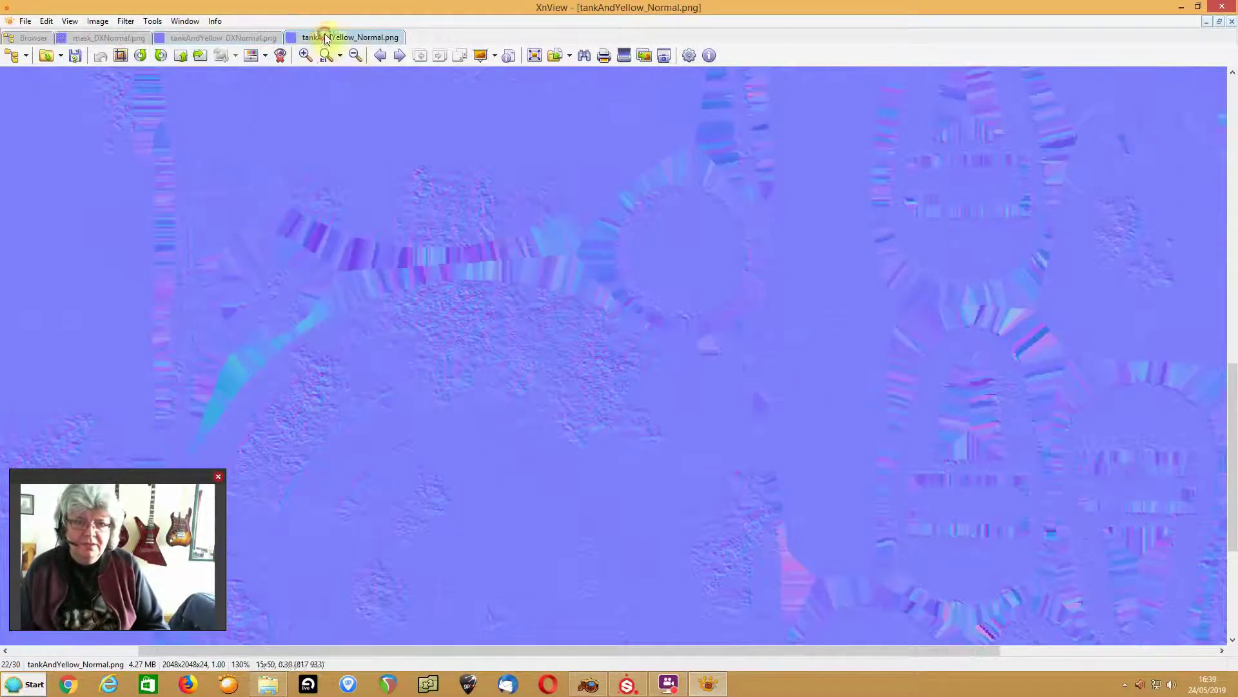
left_click(203, 39)
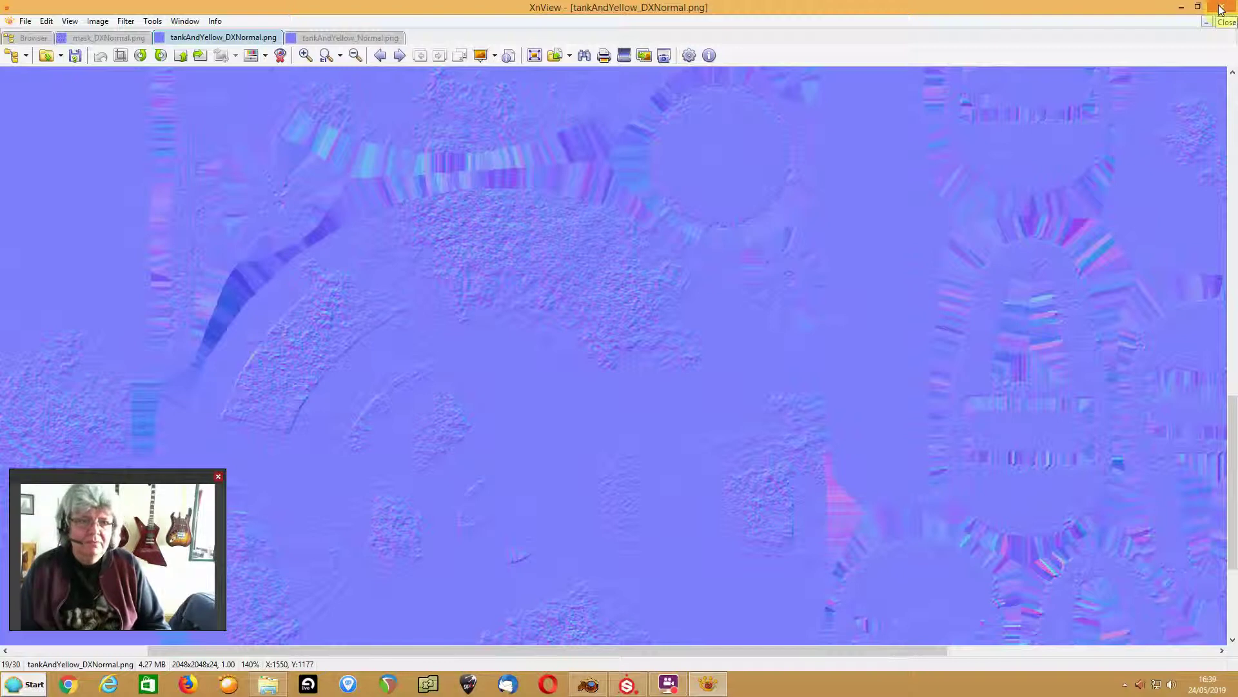
left_click(326, 37)
left_click(224, 39)
left_click(296, 39)
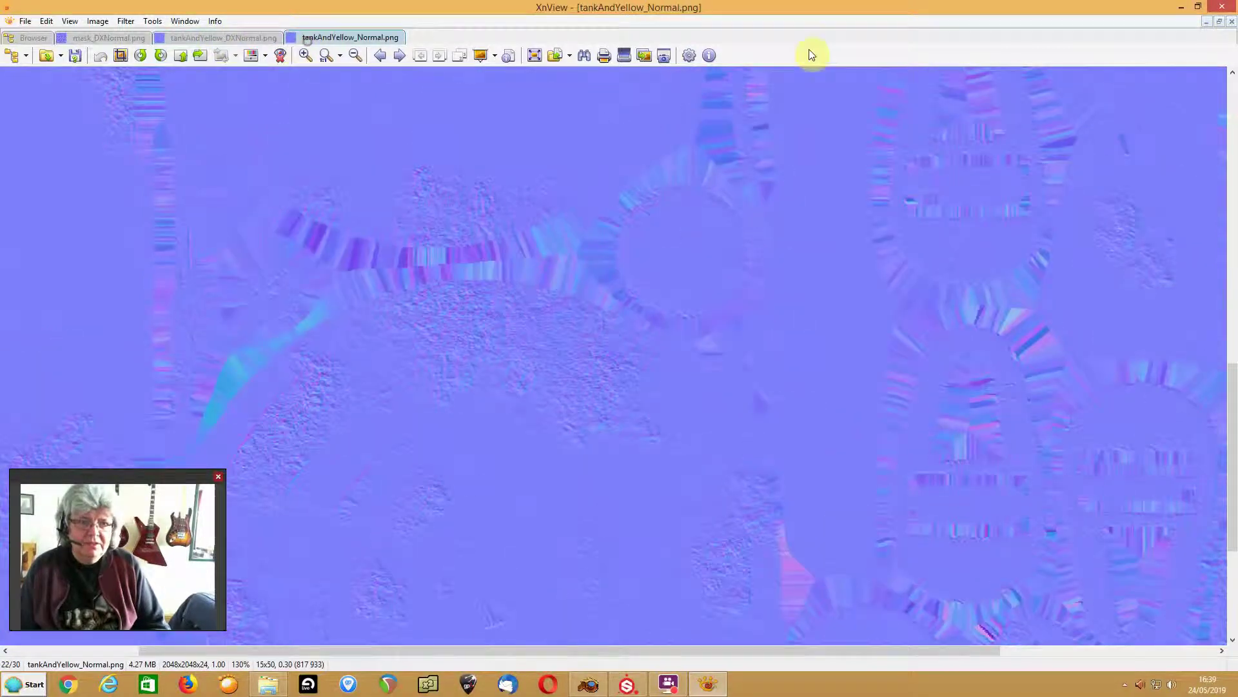
- Close the image viewer, switch to the gas mask scene in Blender and set the viewport shading to Material
left_click(1221, 11)
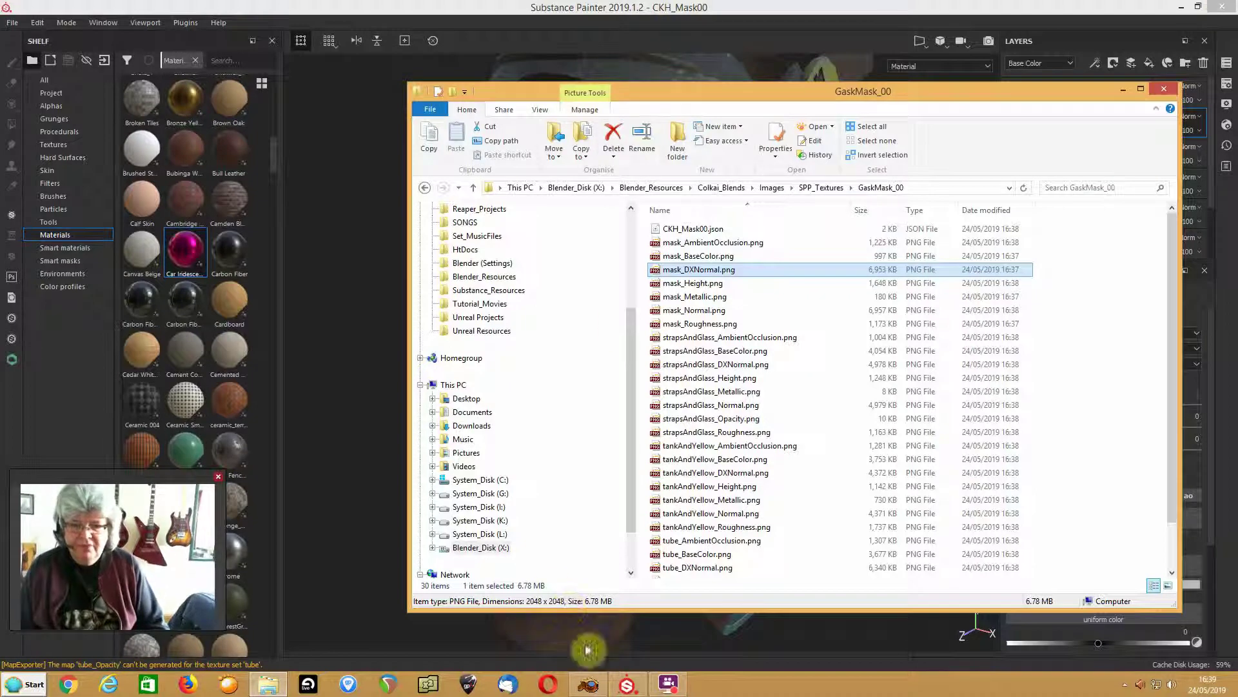
left_click(588, 684)
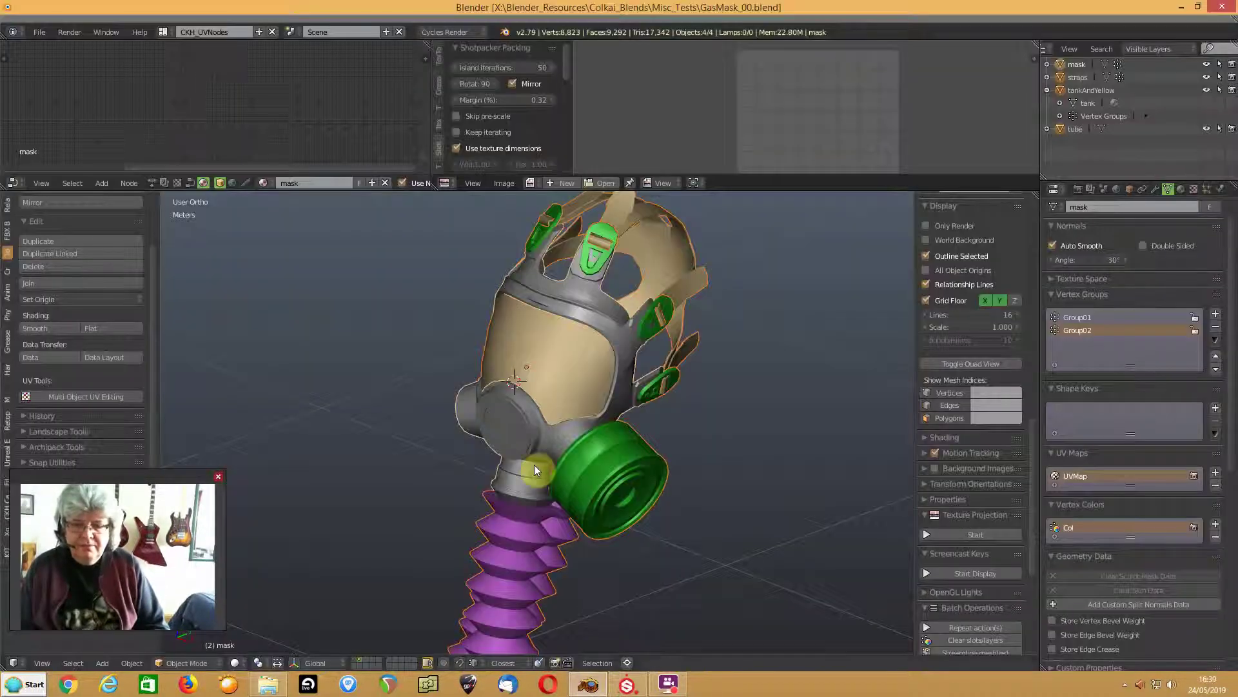
left_click_drag(380, 189, 381, 277)
middle_click_drag(474, 358, 354, 478)
left_click(235, 663)
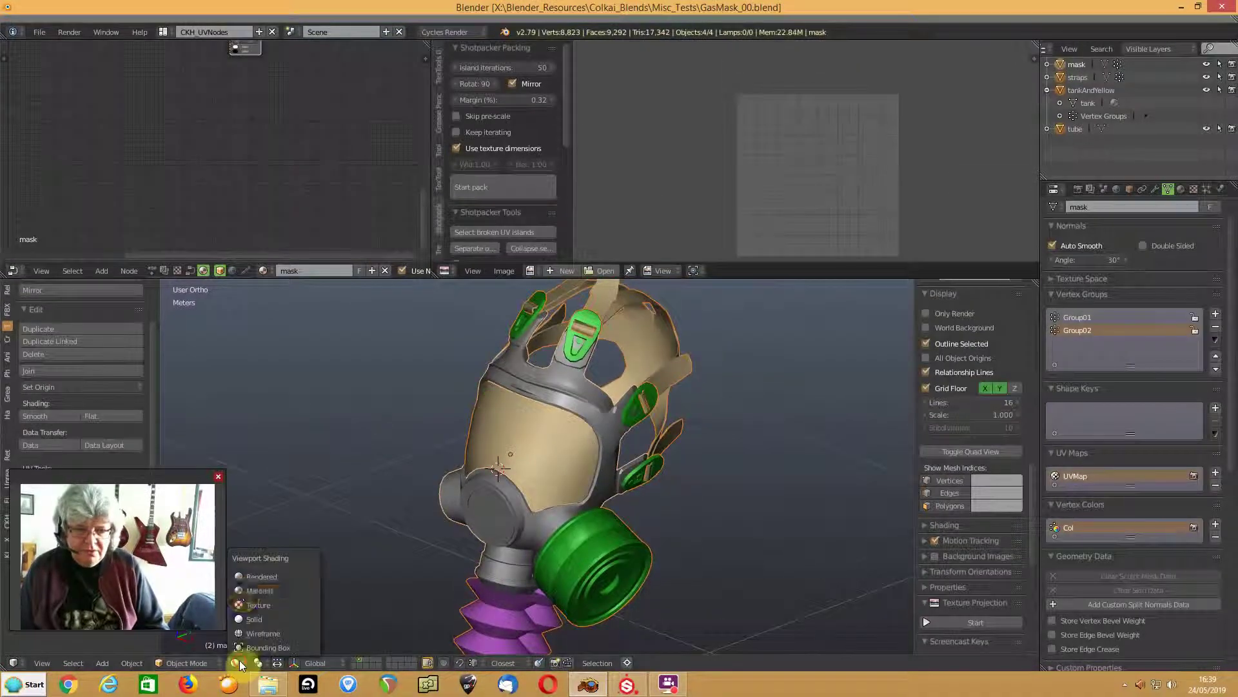
left_click(238, 590)
scroll(496, 518, "up", 7)
scroll(497, 518, "down", 4)
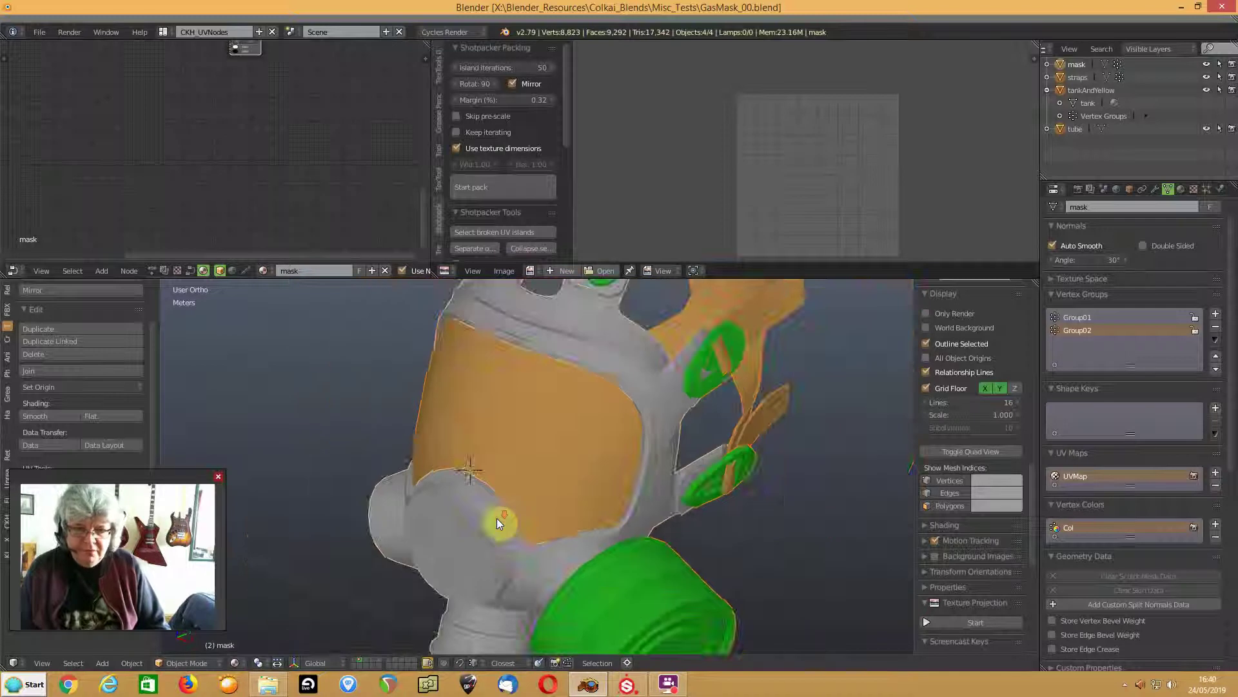
- Select the tankAndYellow object and delete the extra node below the Diffuse BSDF in its material
middle_click_drag(520, 518, 521, 429, "shift")
left_click(592, 529)
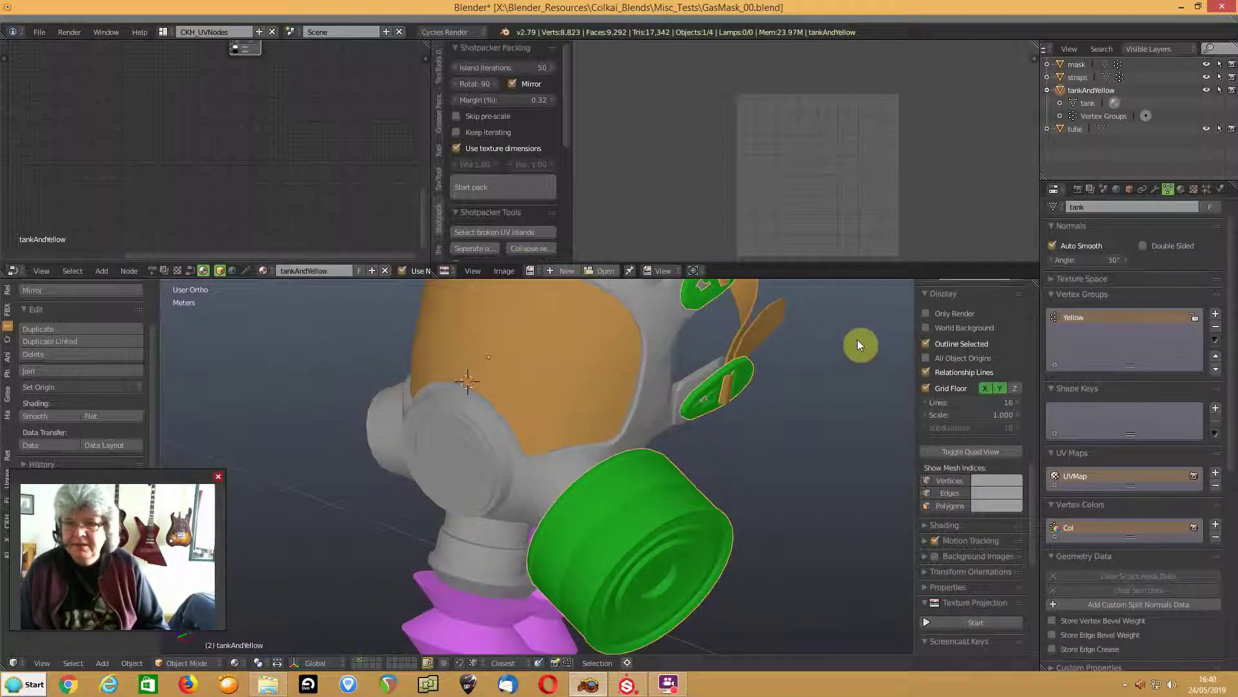
key("Home")
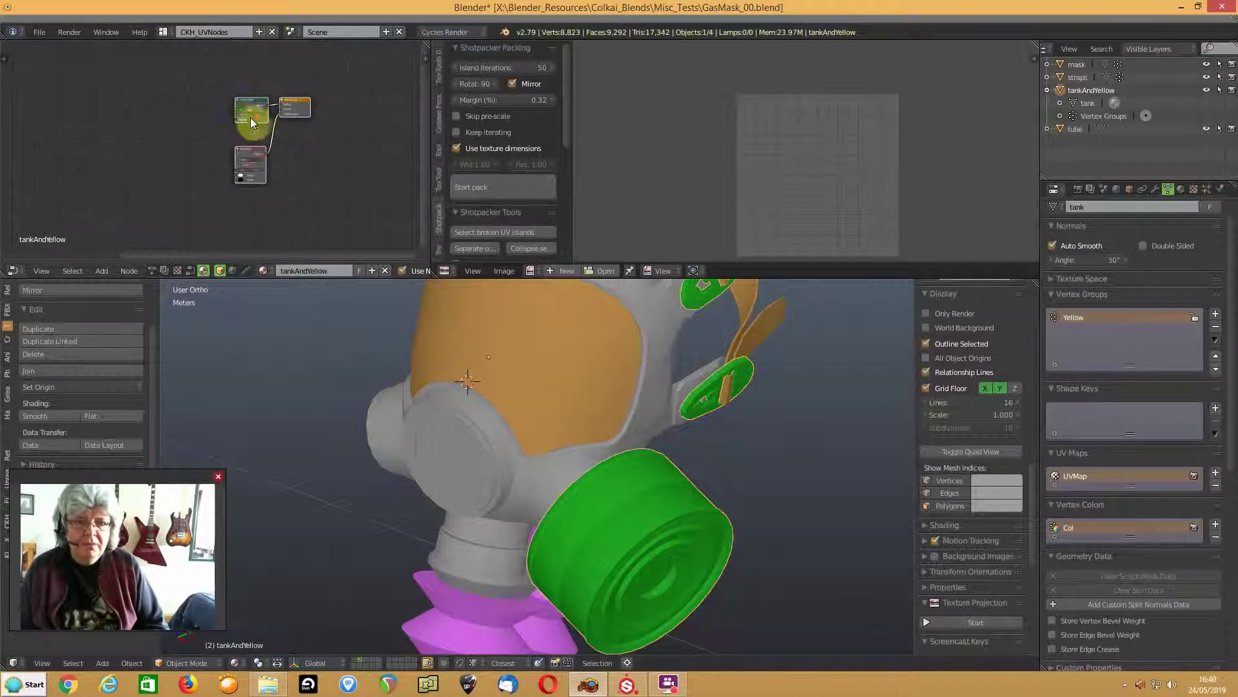
scroll(245, 137, "up", 6)
left_click(268, 159)
key("x")
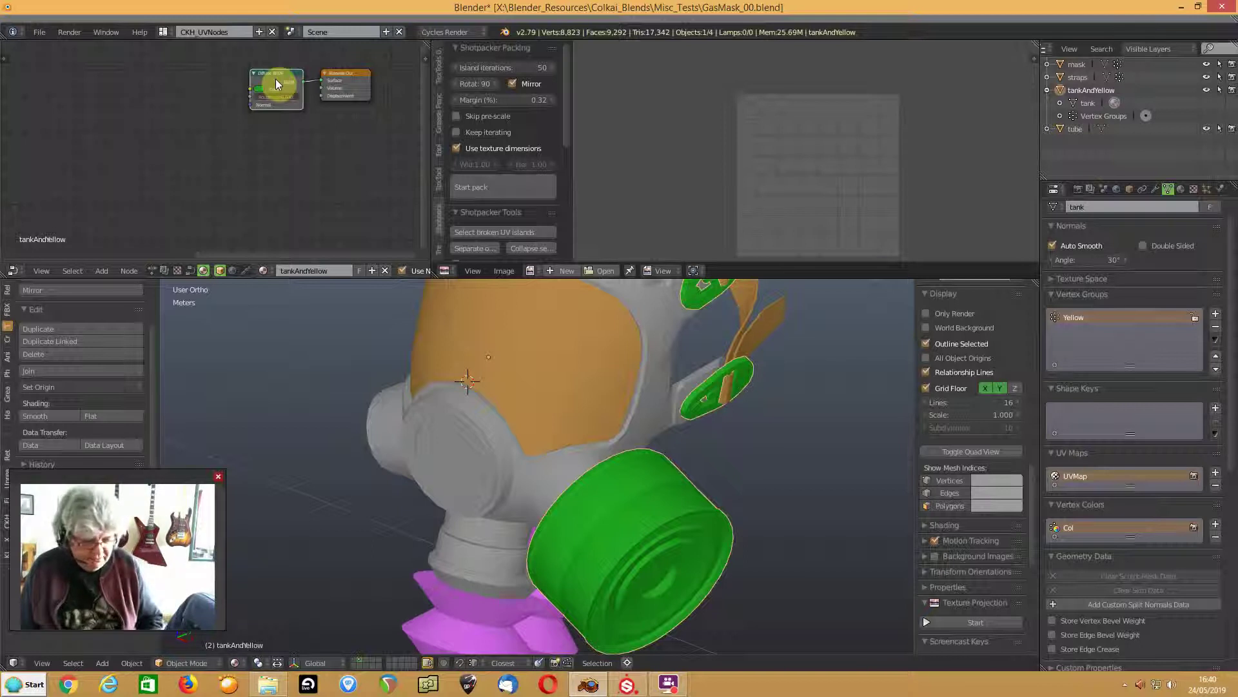
- Switch the tankAndYellow material's Diffuse BSDF node to a Principled BSDF
middle_click_drag(284, 112, 278, 164)
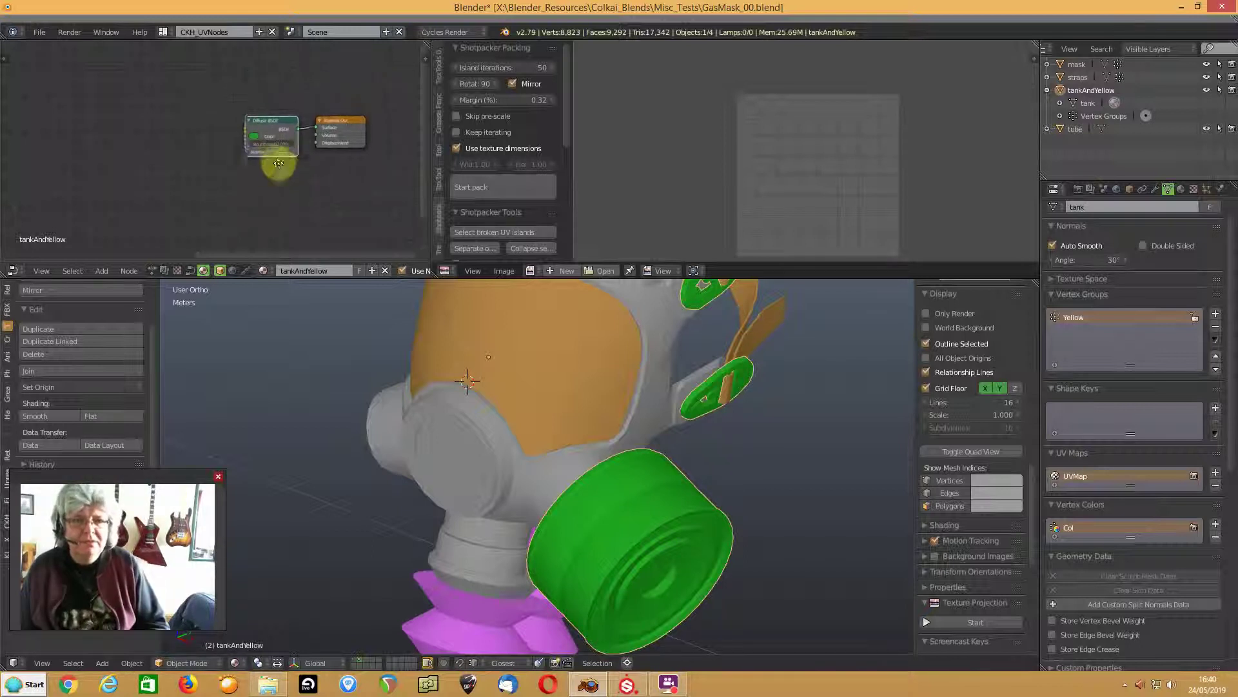
scroll(286, 166, "up", 3)
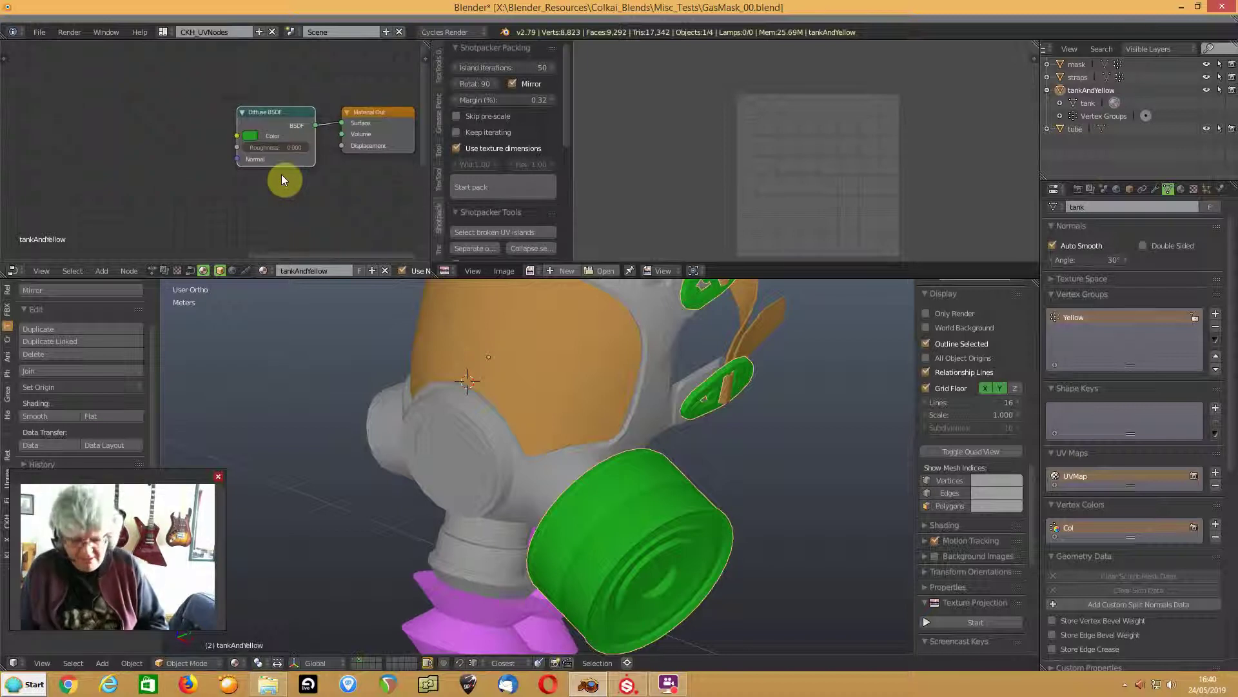
key("shift+s")
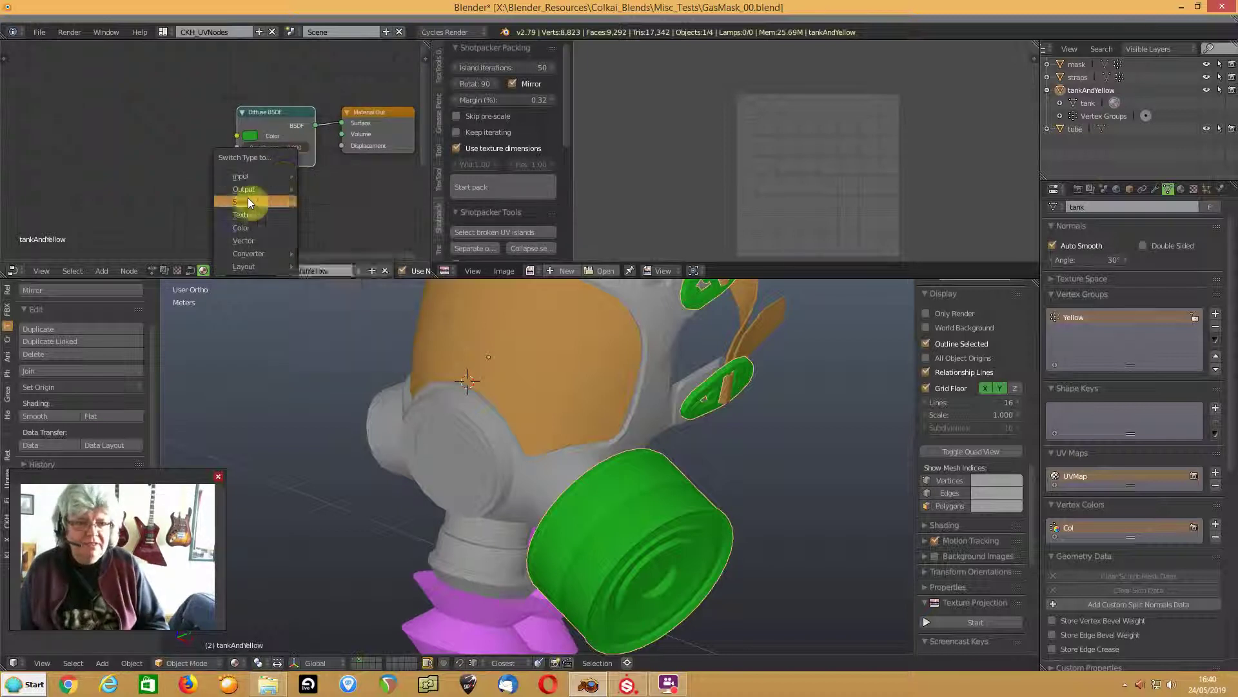
mouse_move(249, 197)
left_click(328, 343)
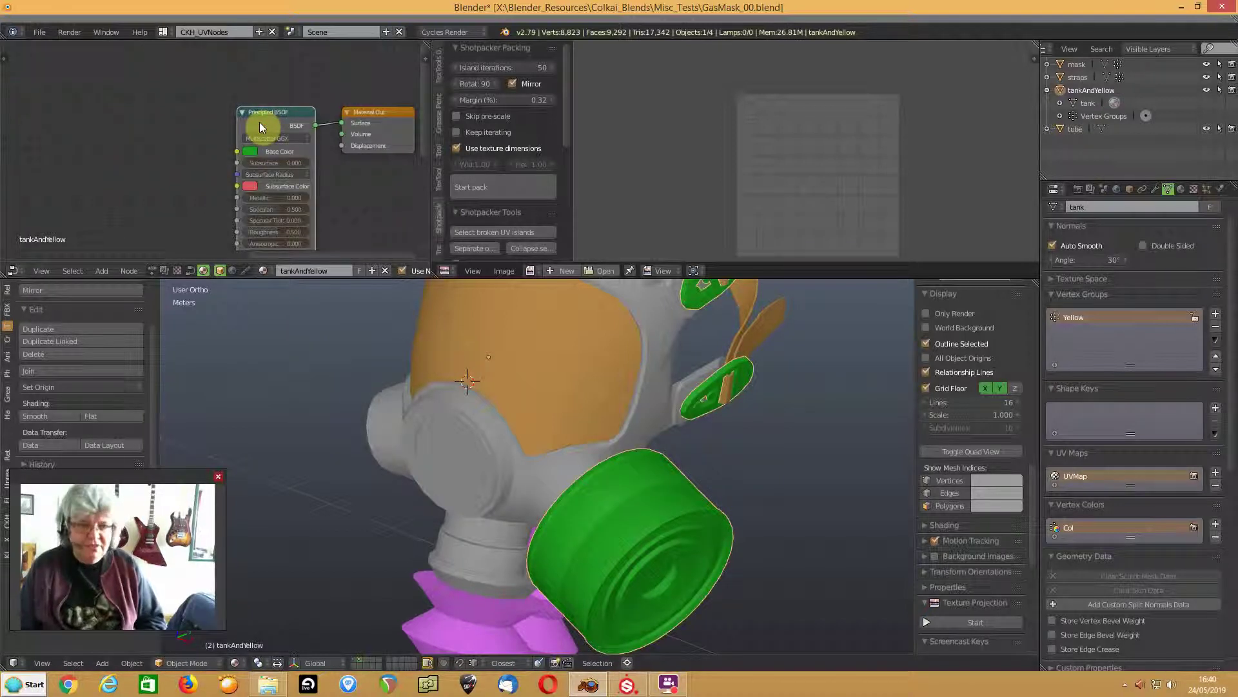
- Run Principled Texture Setup on the shader with all seven tankAndYellow textures from the GaskMask_00 folder
key("ctrl+shift+t")
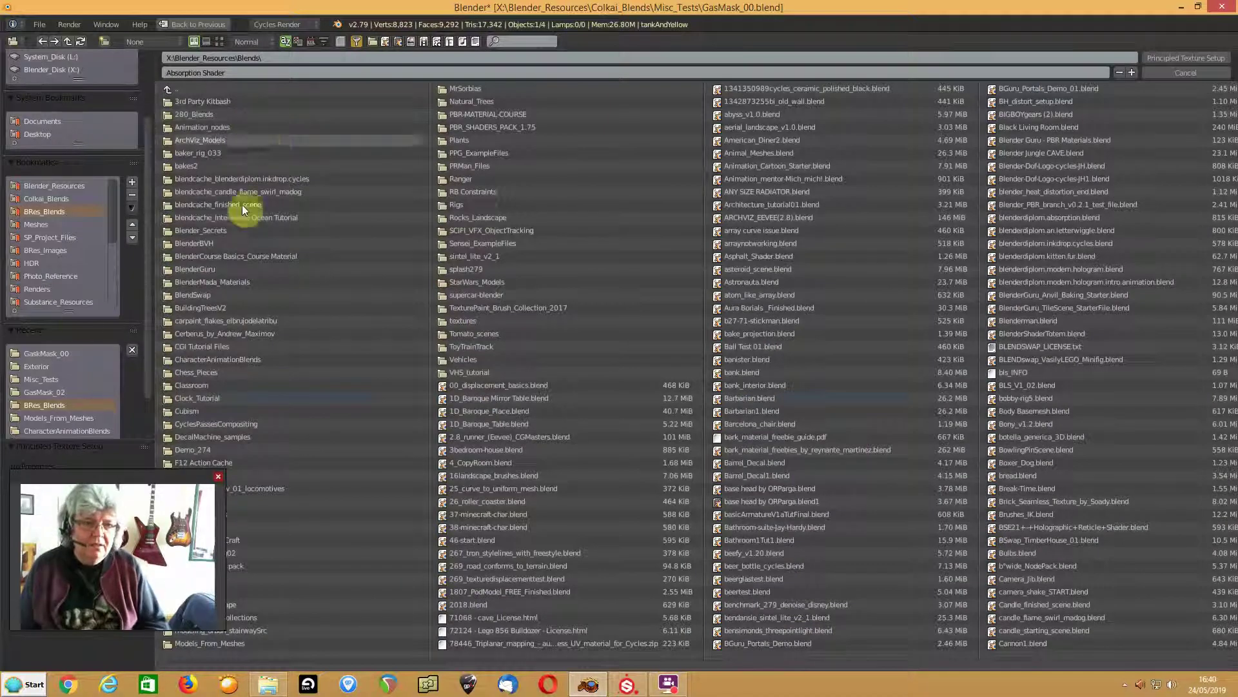
left_click(48, 353)
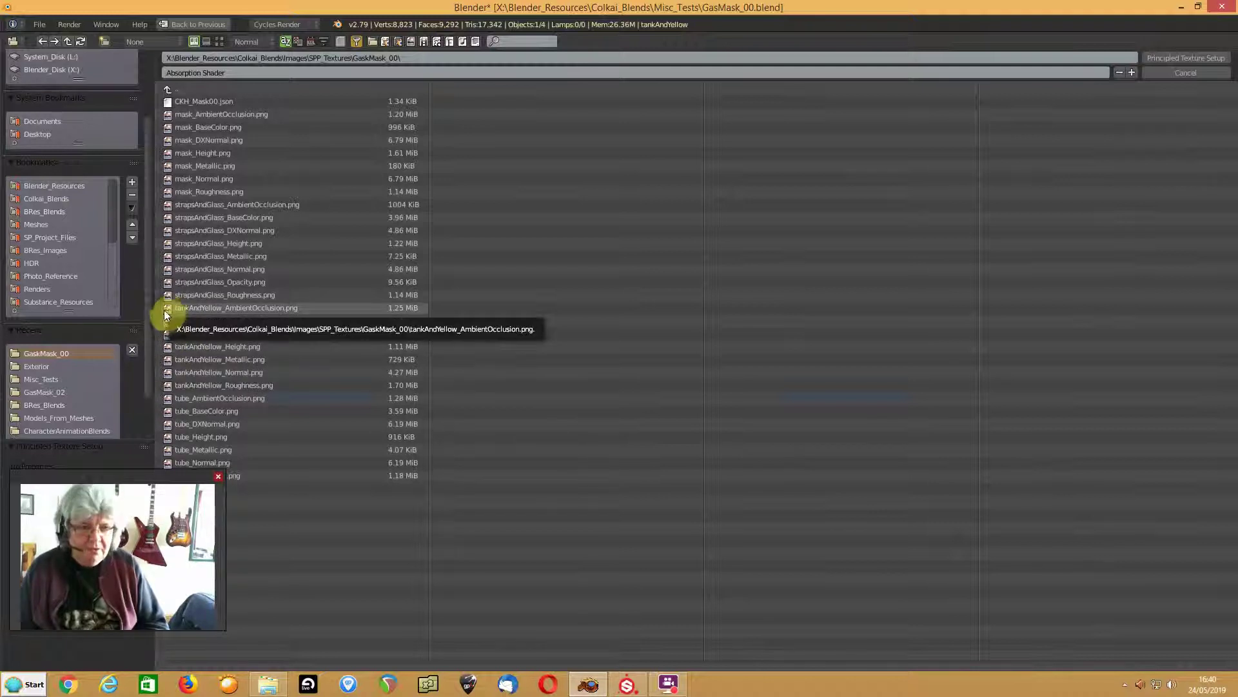
key("b")
left_click_drag(162, 310, 295, 387)
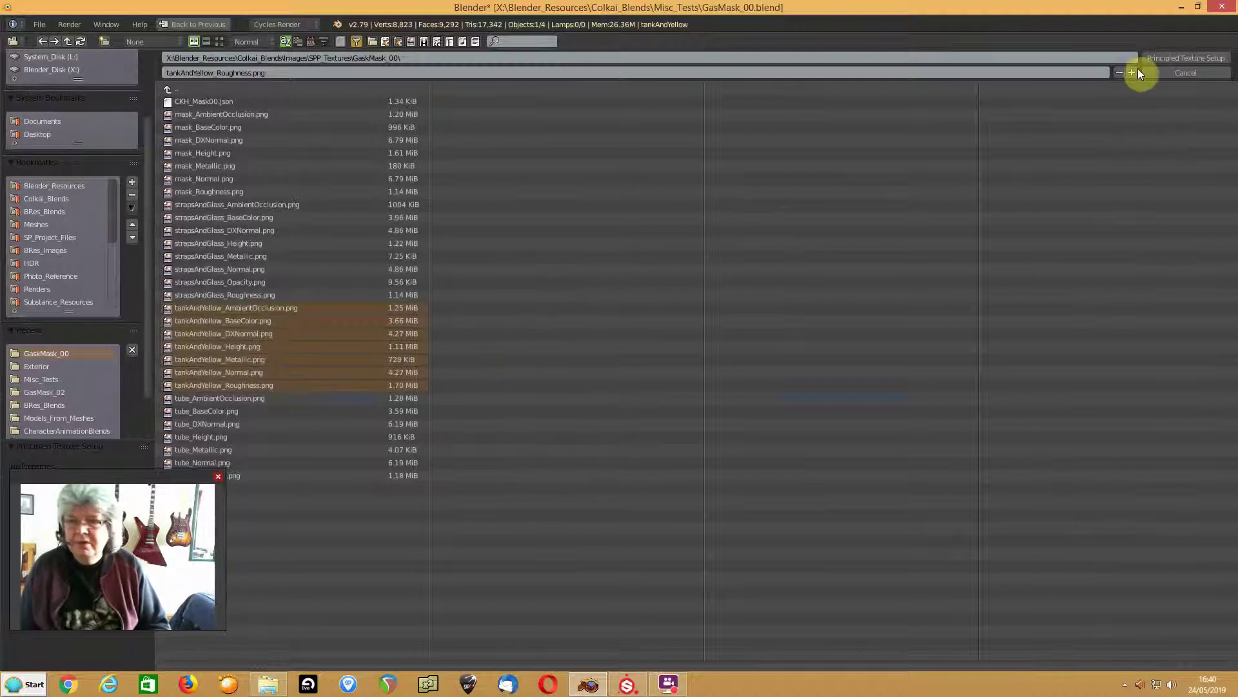
left_click(1164, 63)
- Widen the node editor, hide the image editor's tools, and show the node properties with both PBR node sections collapsed
middle_click_drag(221, 185, 290, 226)
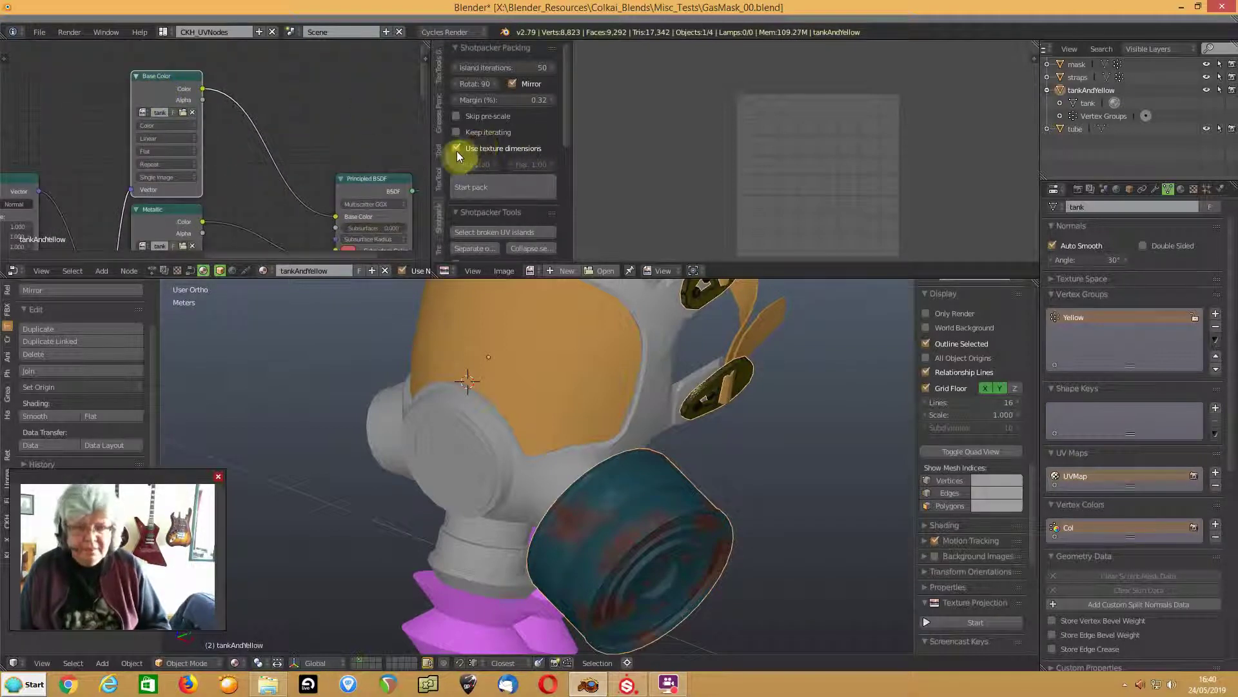
left_click_drag(431, 152, 626, 147)
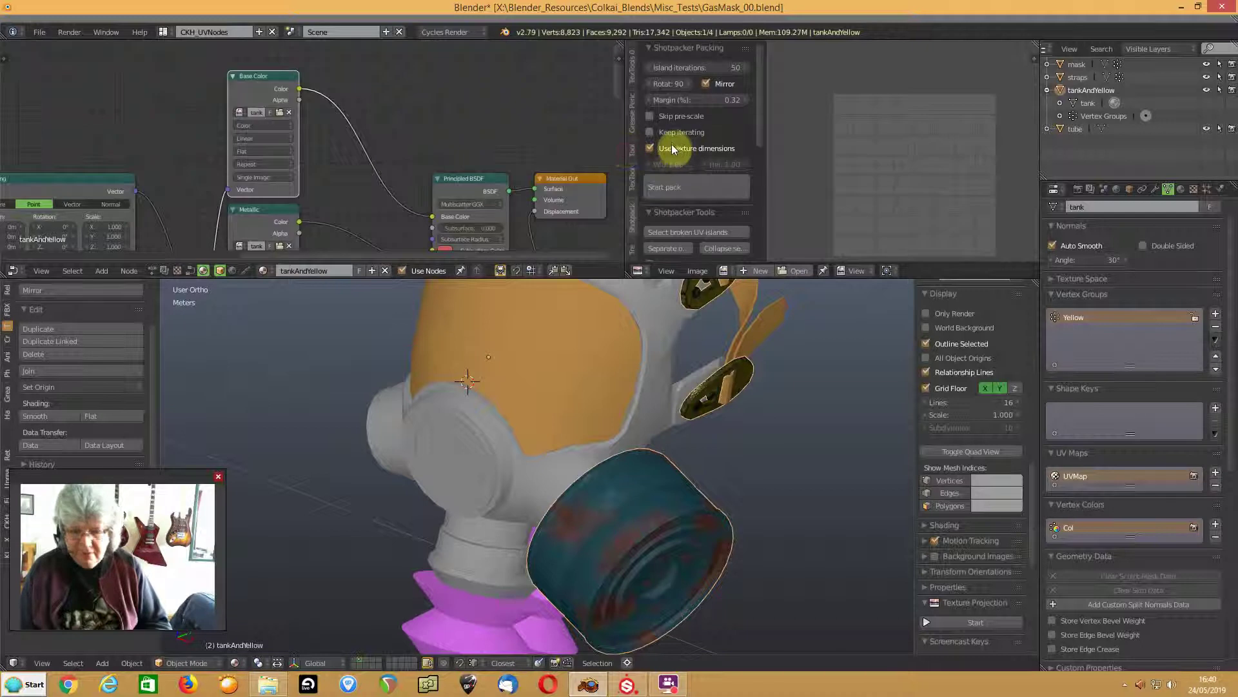
key("t")
key("n")
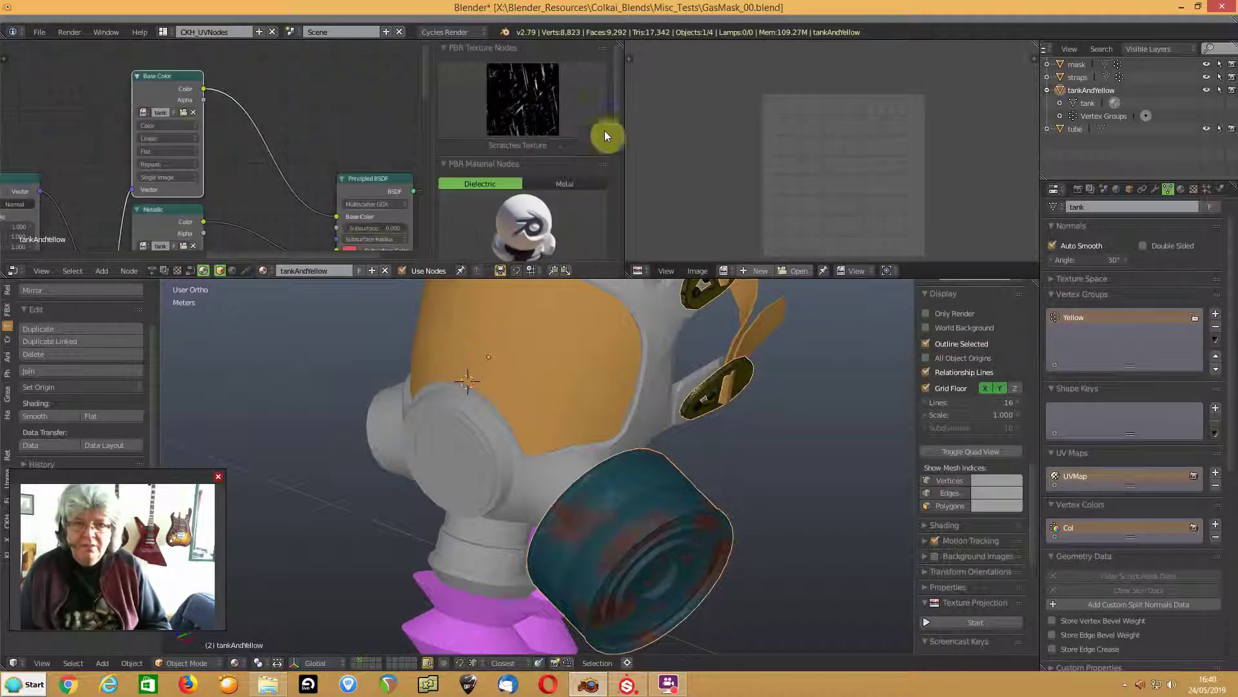
left_click(447, 48)
left_click(443, 64)
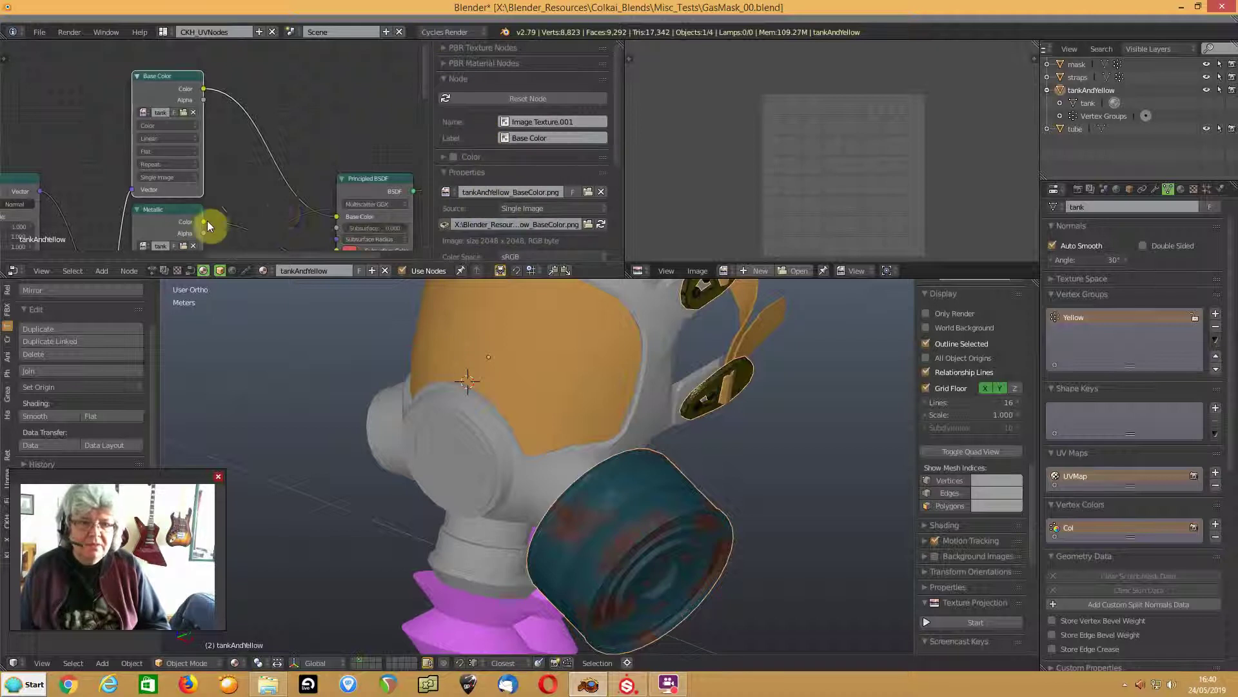
- Inspect the tankAndYellow material's image assignments on the Metallic, Roughness and Normal texture nodes
scroll(215, 165, "down", 5, "shift")
left_click(164, 135)
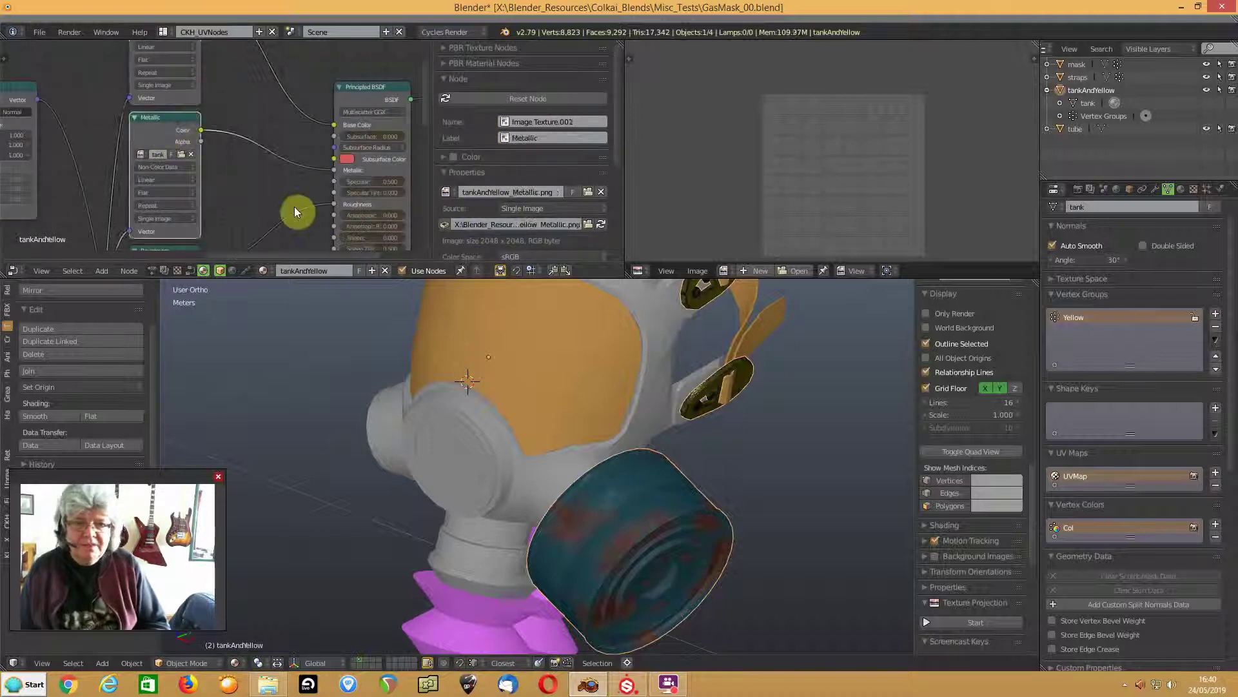
scroll(299, 207, "down", 6, "shift")
left_click(165, 137)
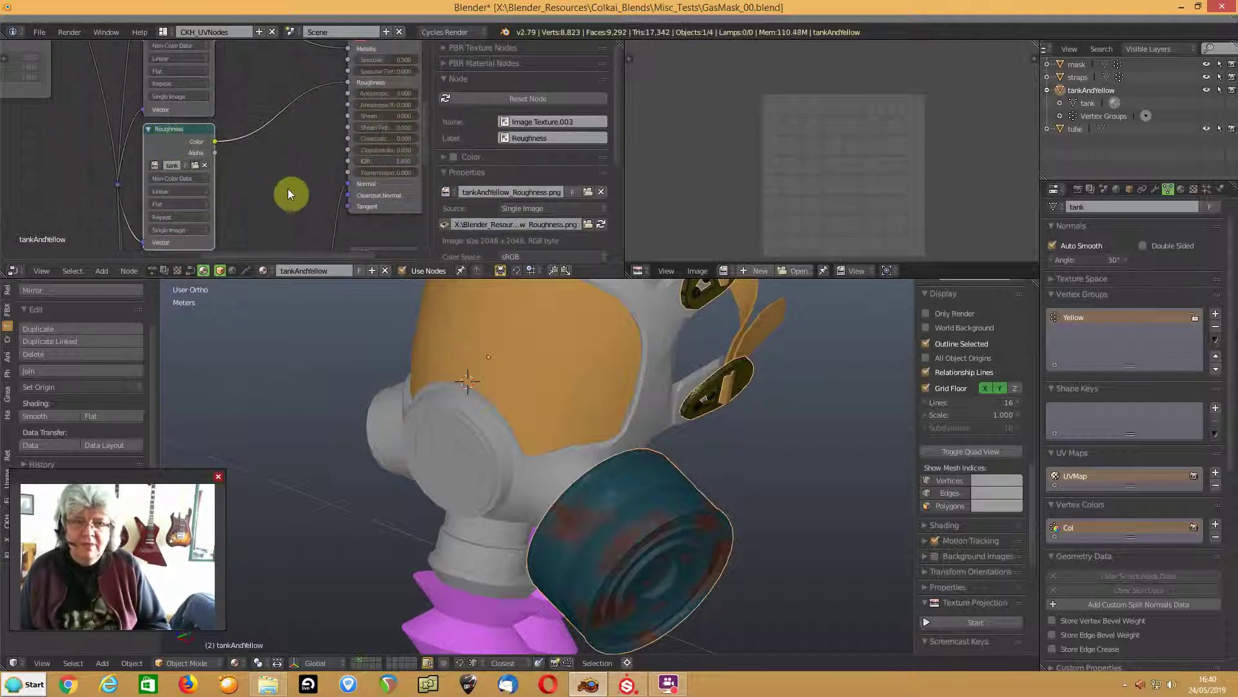
scroll(273, 201, "down", 7, "shift")
left_click(168, 133)
left_click(168, 133)
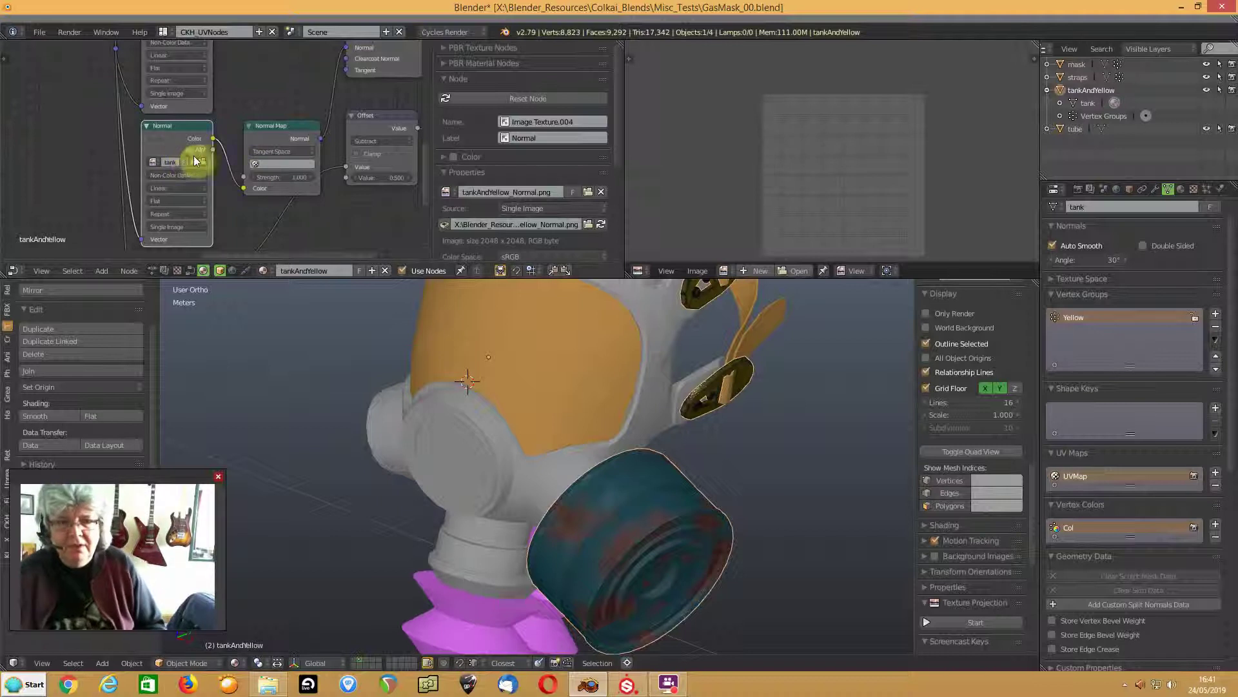
- Set the tankAndYellow Normal Map strength to 0.2 and the displacement Strength multiply value to 0.05
left_click(288, 177)
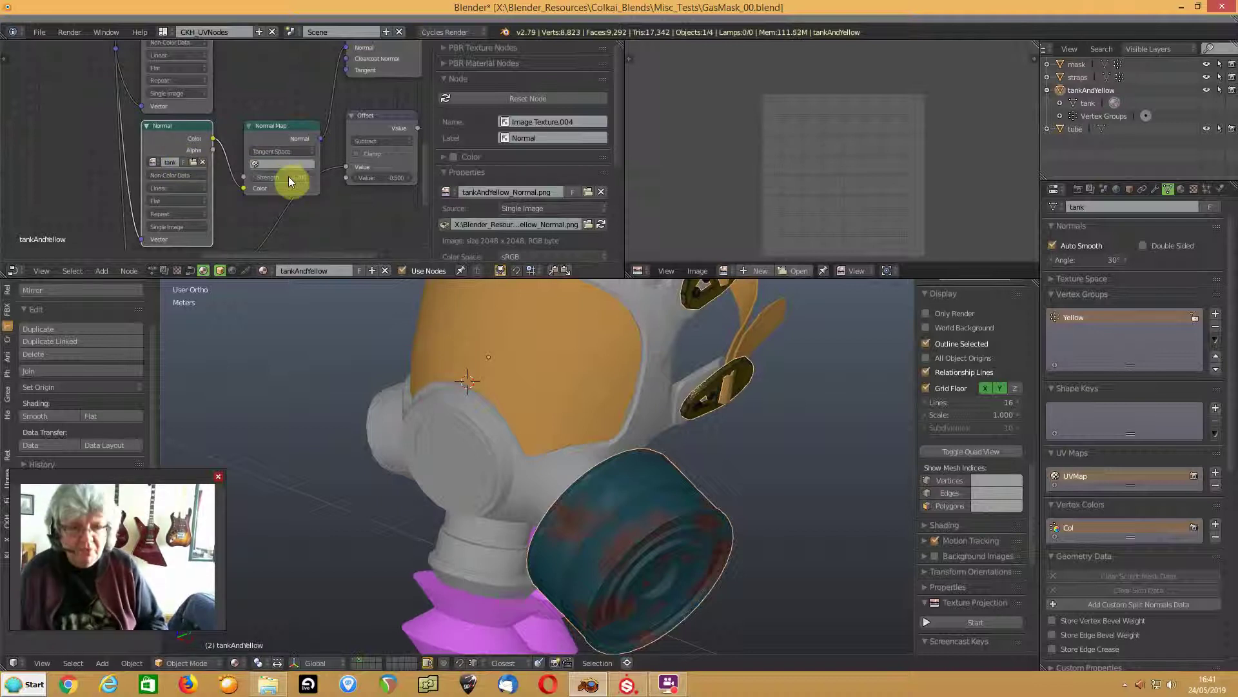
middle_click_drag(340, 193, 285, 105)
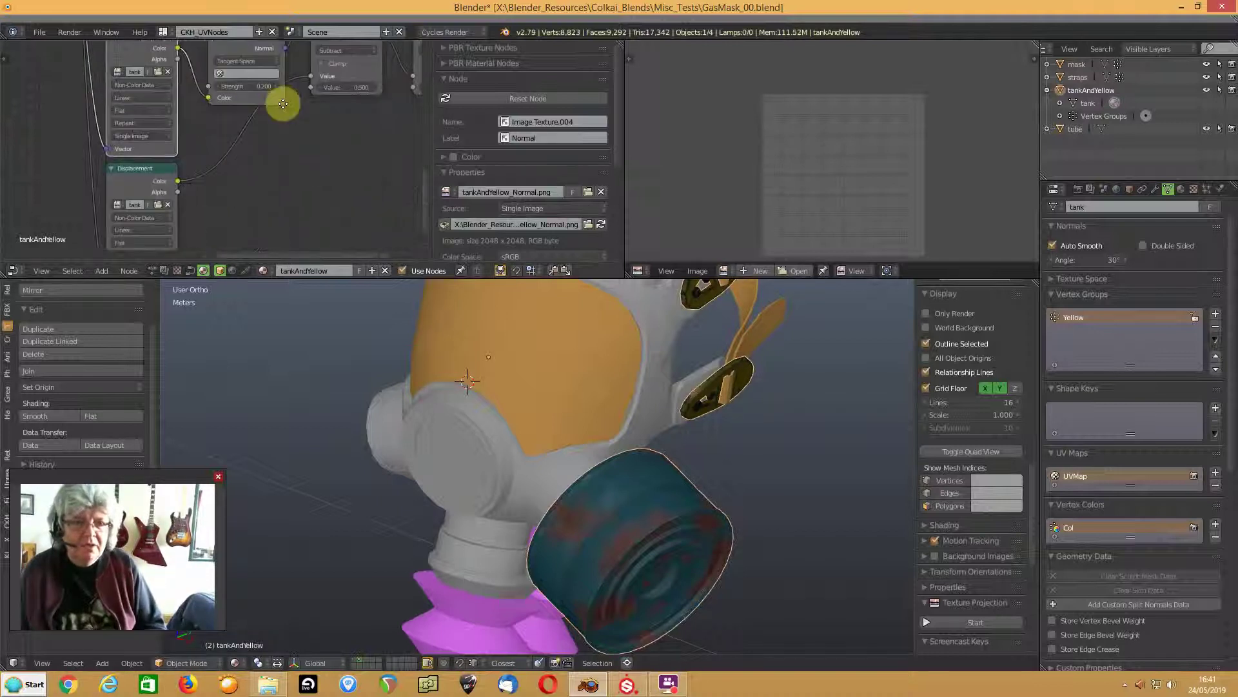
left_click(137, 184)
middle_click_drag(265, 180, 132, 243)
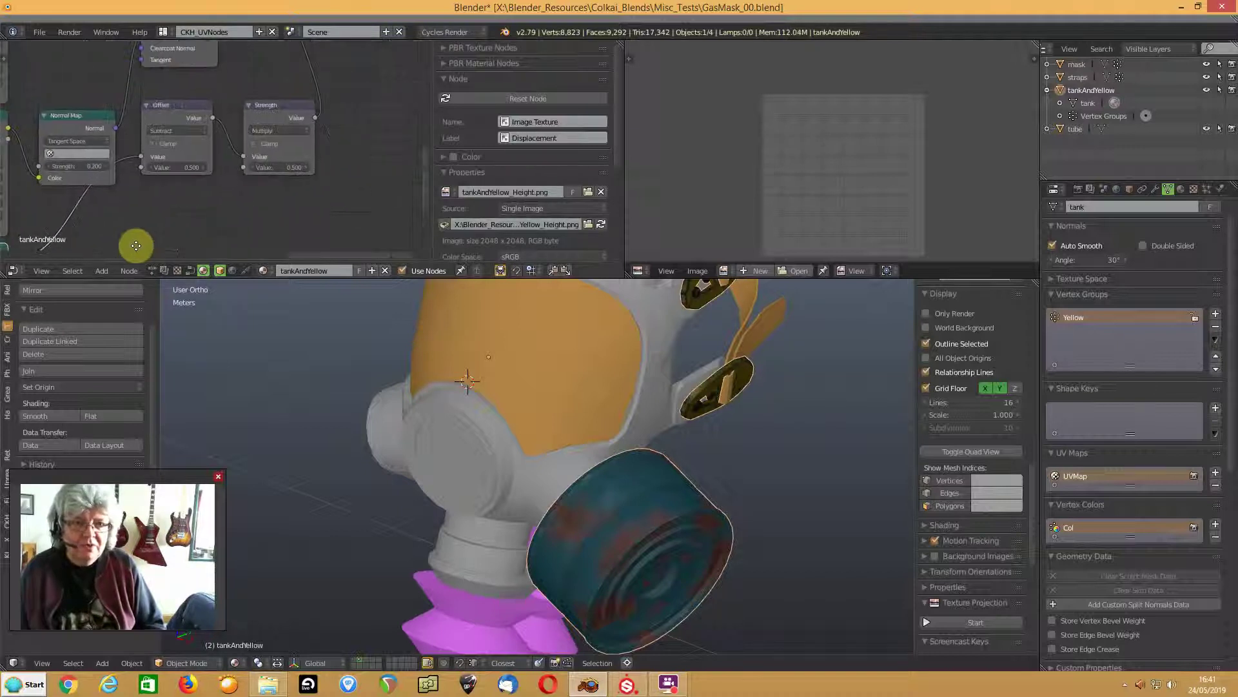
left_click(287, 169)
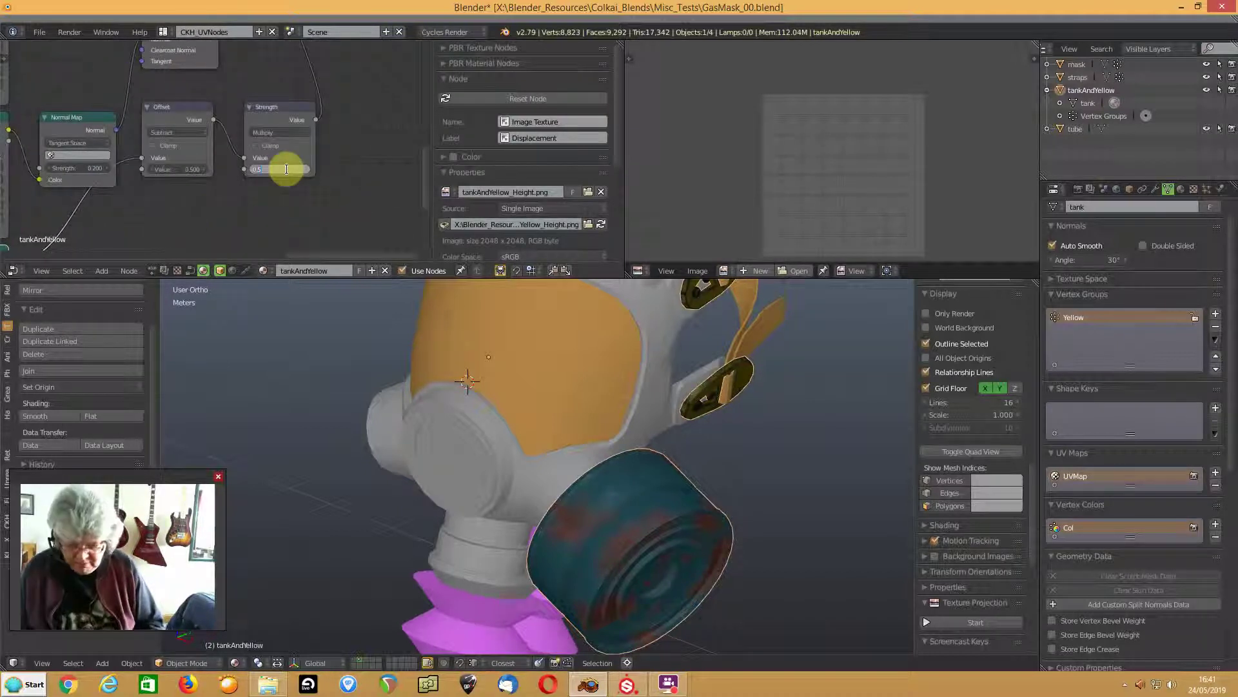
key("Return")
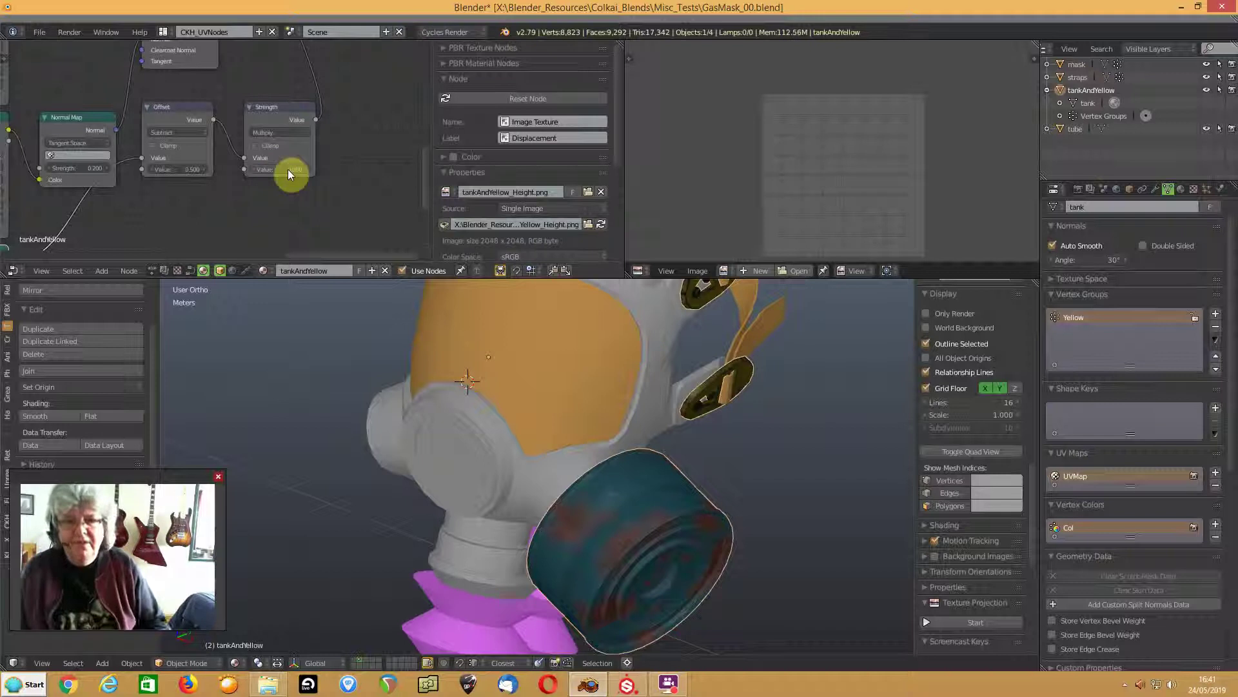
- Select the straps object and rename it strapsandglass
middle_click_drag(567, 500, 576, 434)
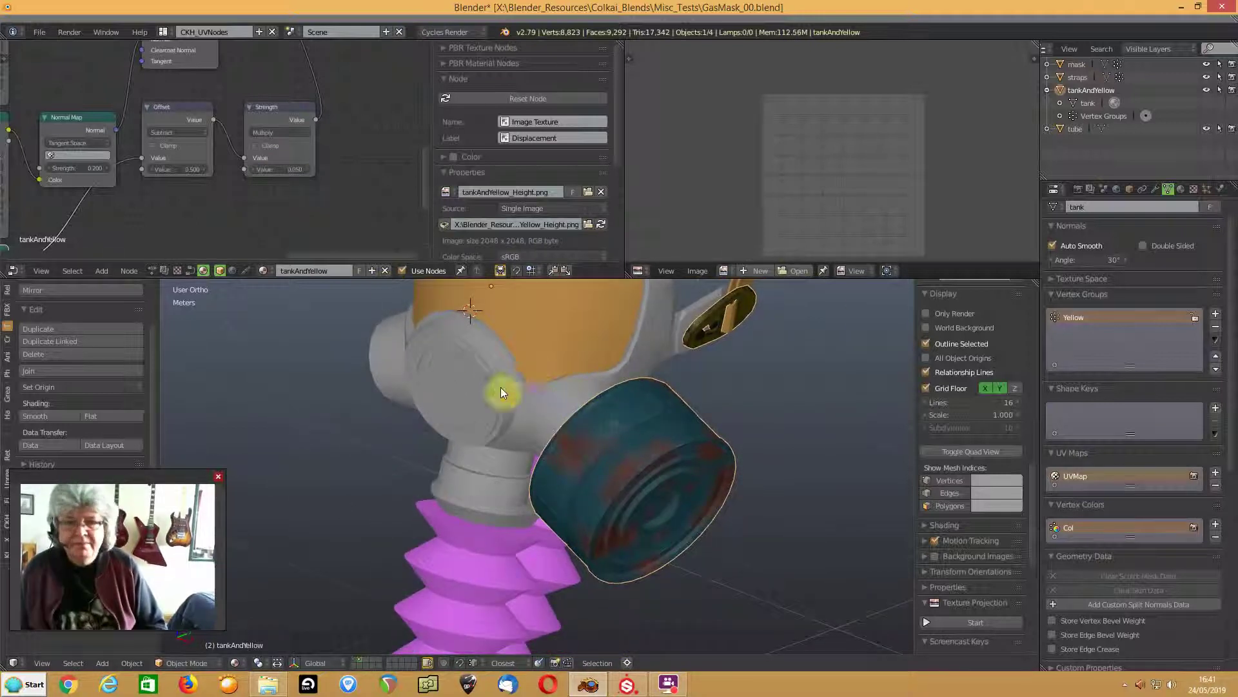
scroll(503, 389, "down", 4)
middle_click_drag(522, 377, 587, 425)
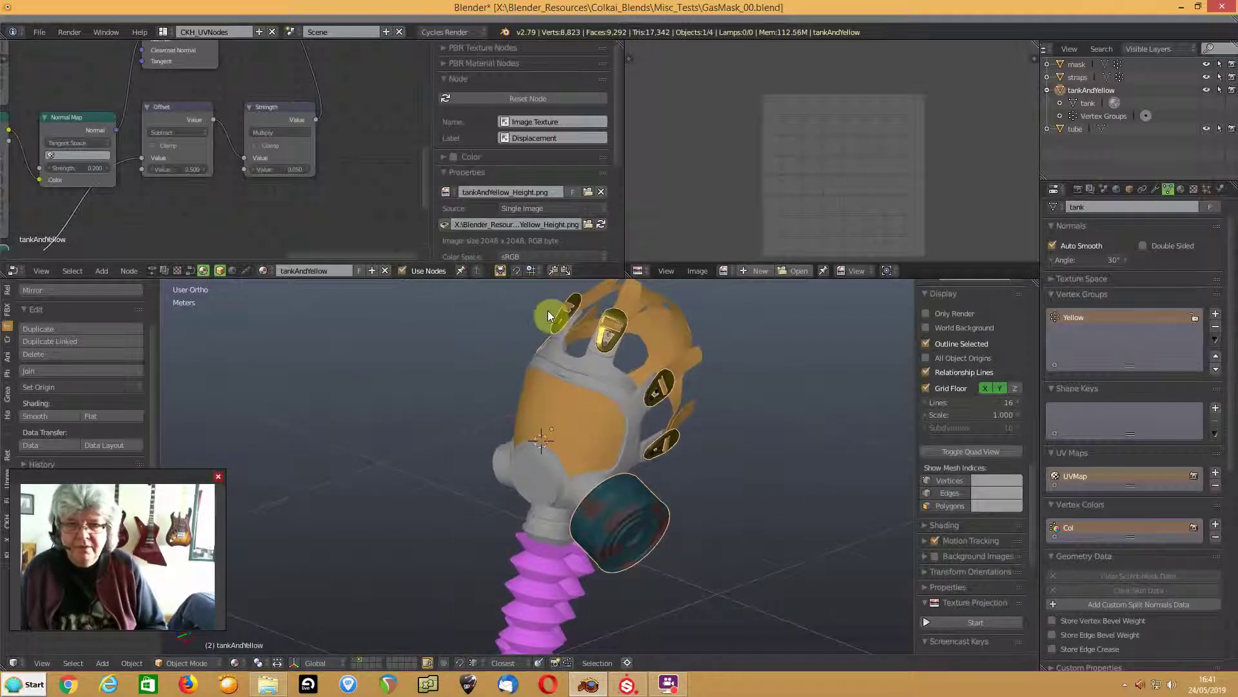
left_click(1074, 77)
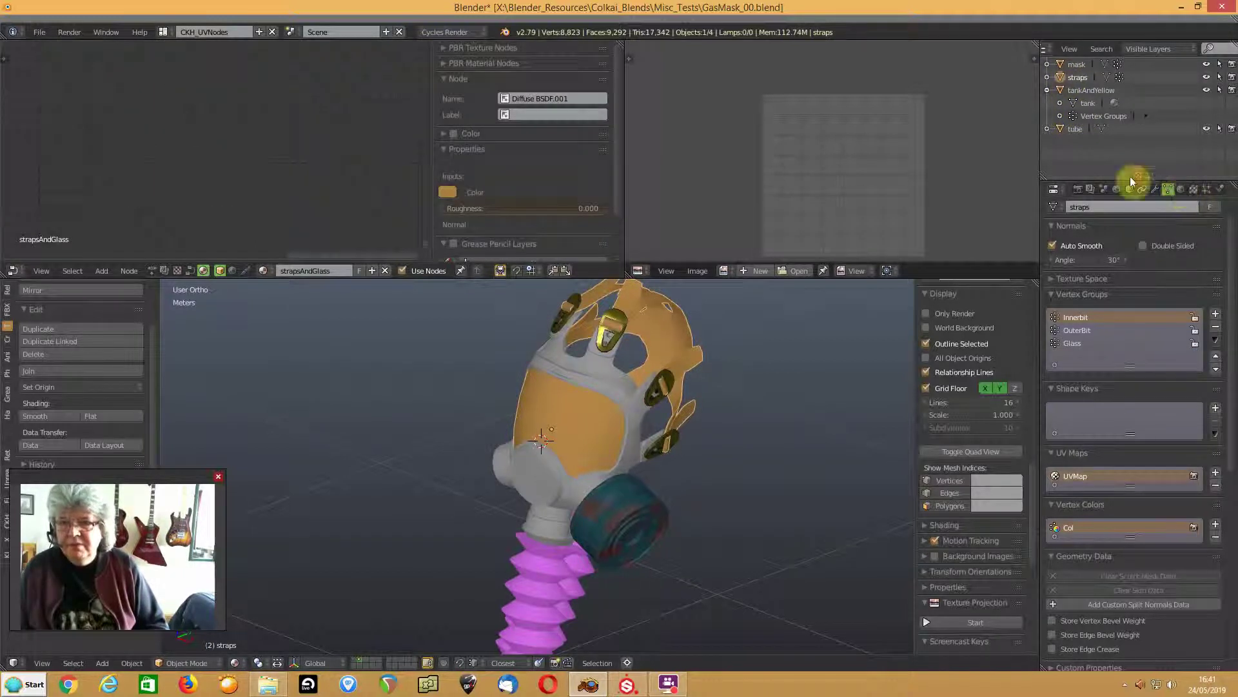
left_click(1181, 189)
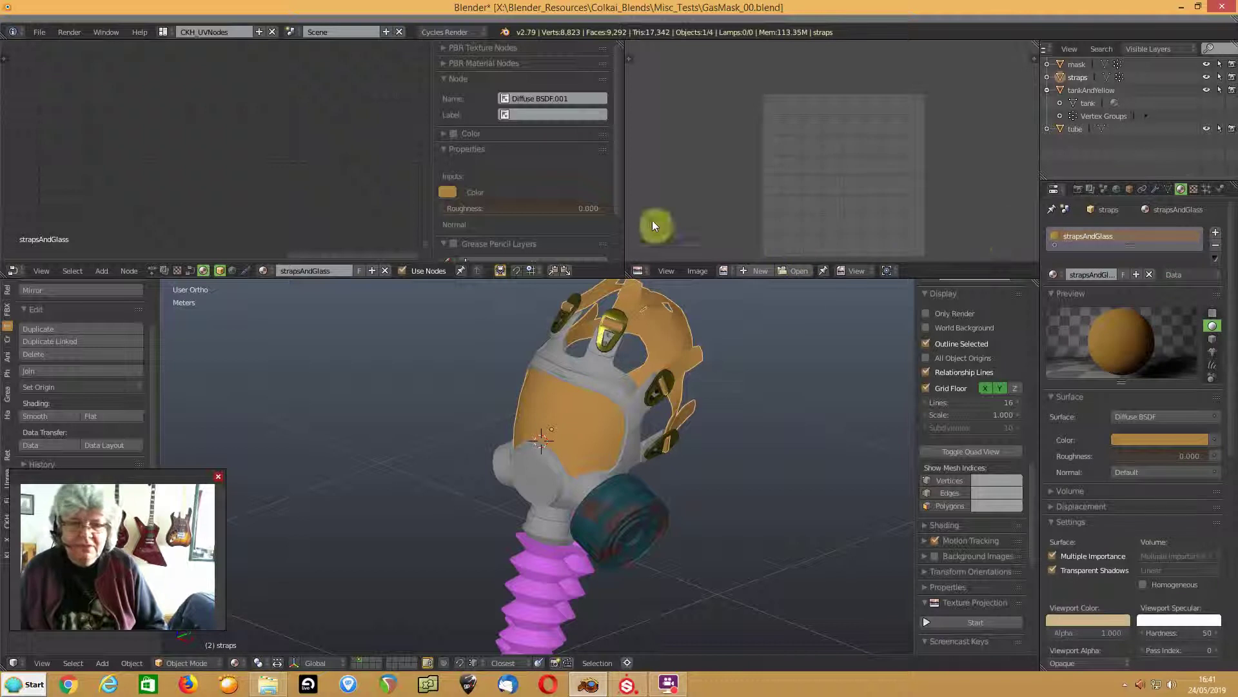
left_click(1129, 190)
double_click(1102, 230)
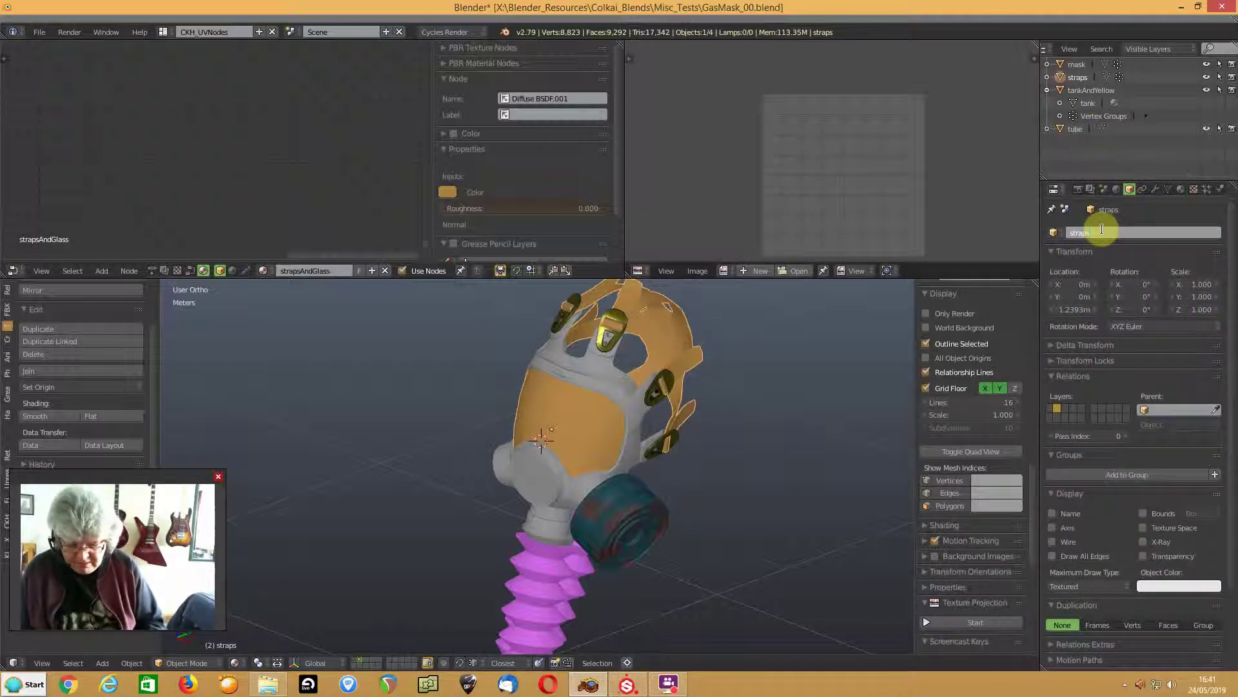
type("andglass")
key("Return")
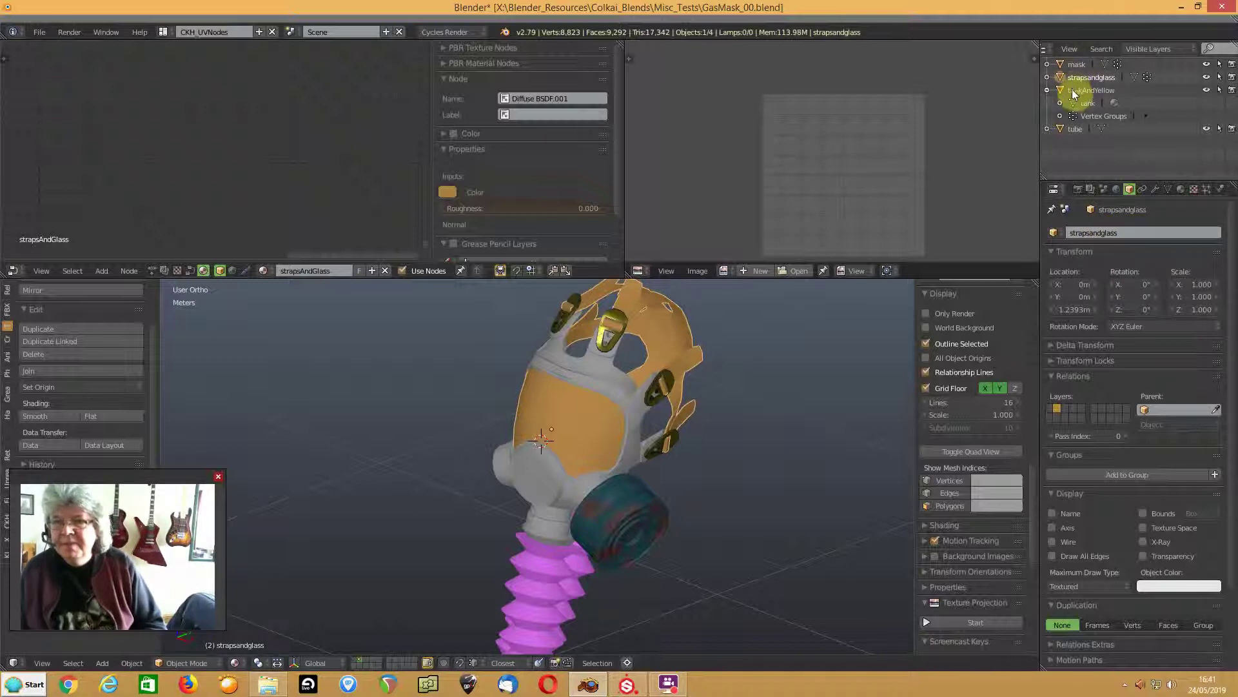
- Change the strapsAndGlass material's surface to a Principled BSDF and delete the extra node wired to the displacement input
left_click(1181, 189)
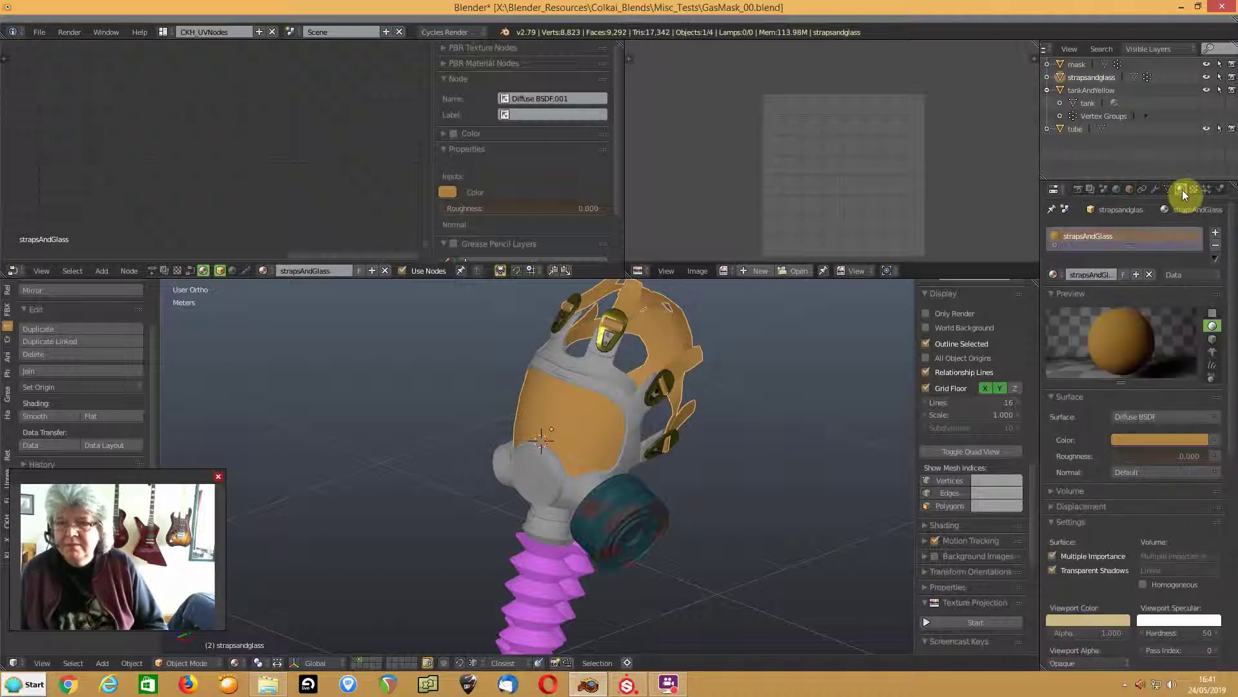
left_click(1151, 417)
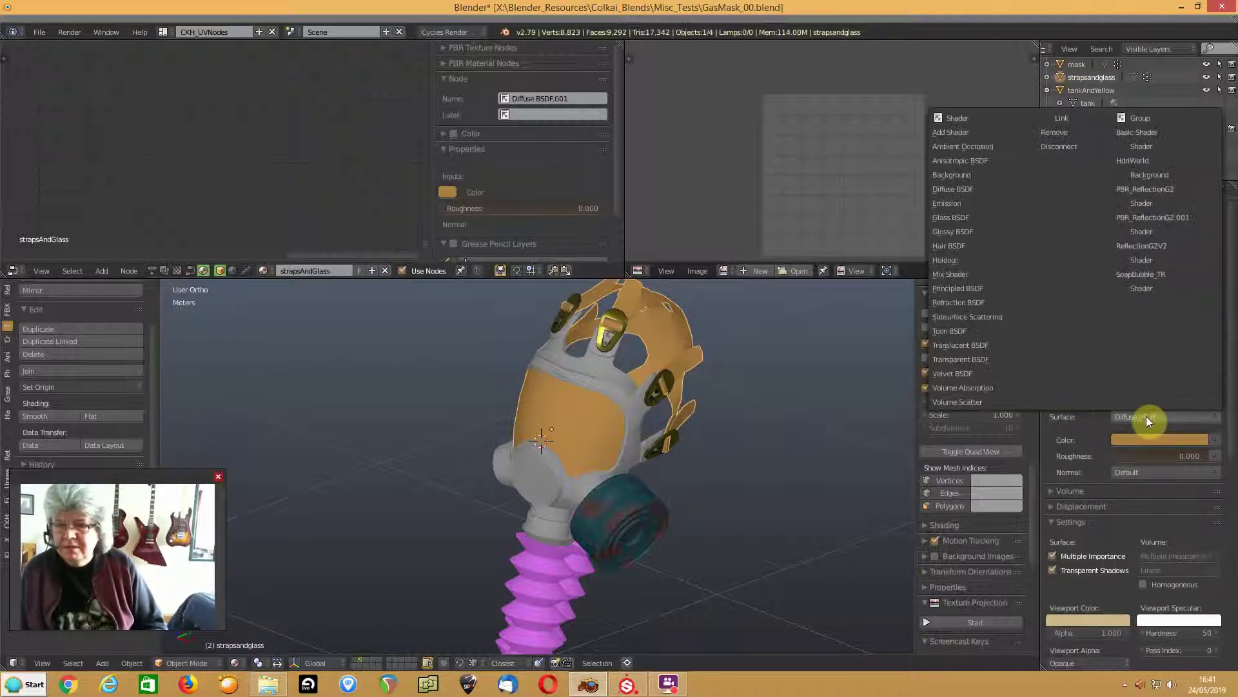
left_click(953, 289)
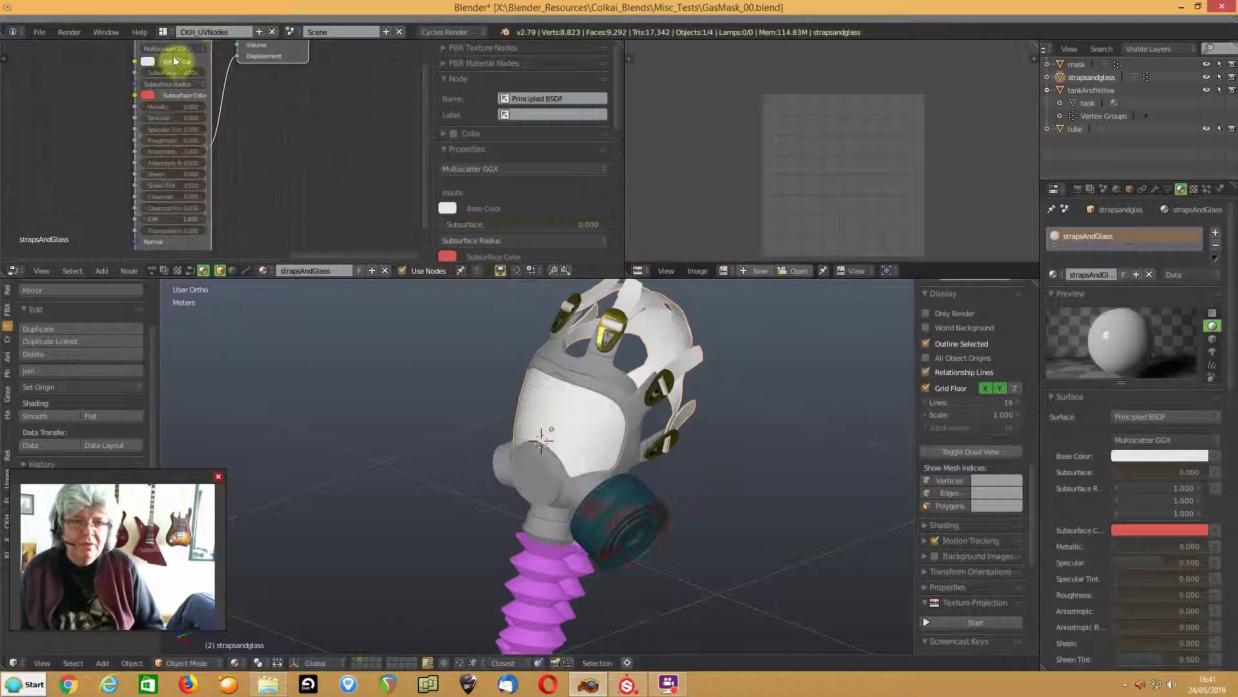
key("Home")
left_click(164, 137)
key("x")
middle_click_drag(180, 119, 296, 166)
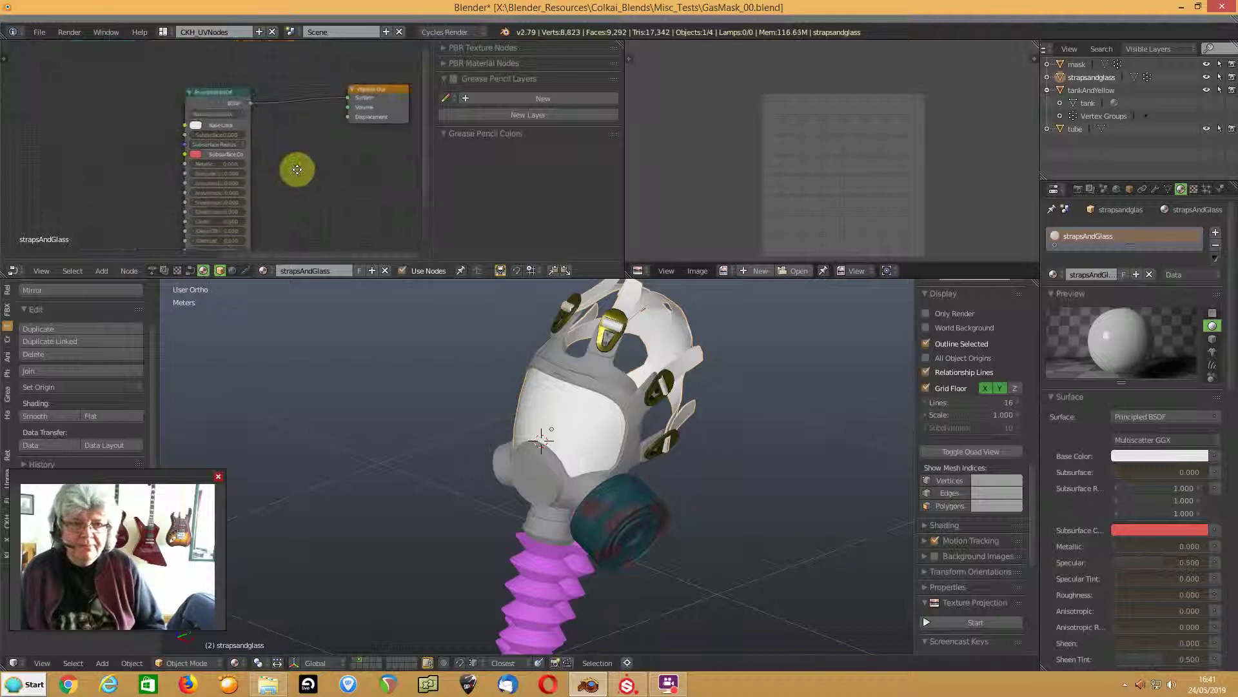
- Run Principled Texture Setup on the strapsAndGlass shader with all eight strapsAndGlass textures from the GaskMask_00 folder
left_click(217, 91)
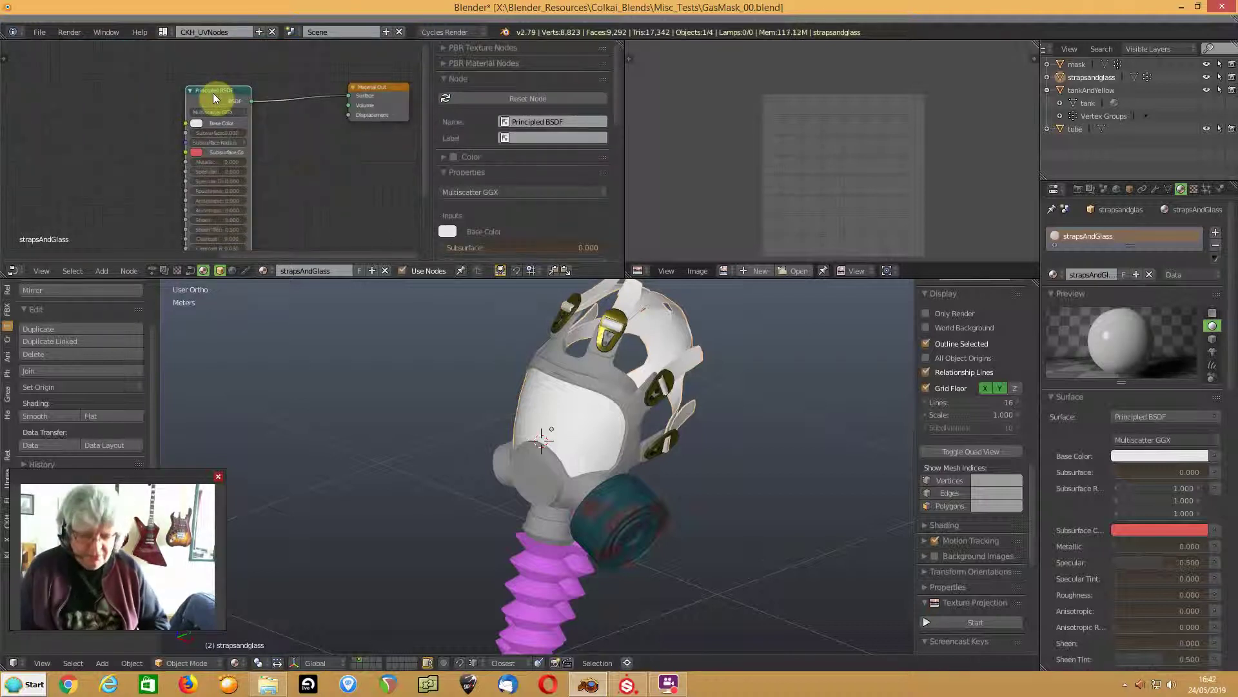
key("ctrl+shift+t")
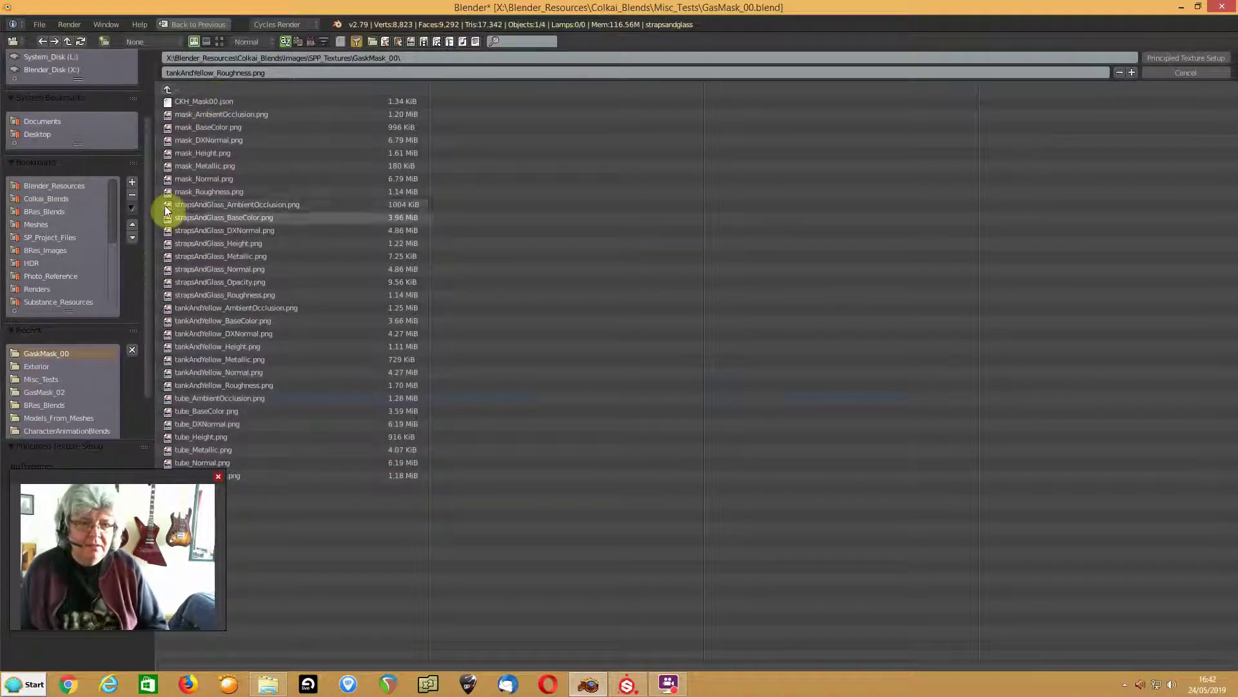
left_click_drag(161, 203, 346, 292)
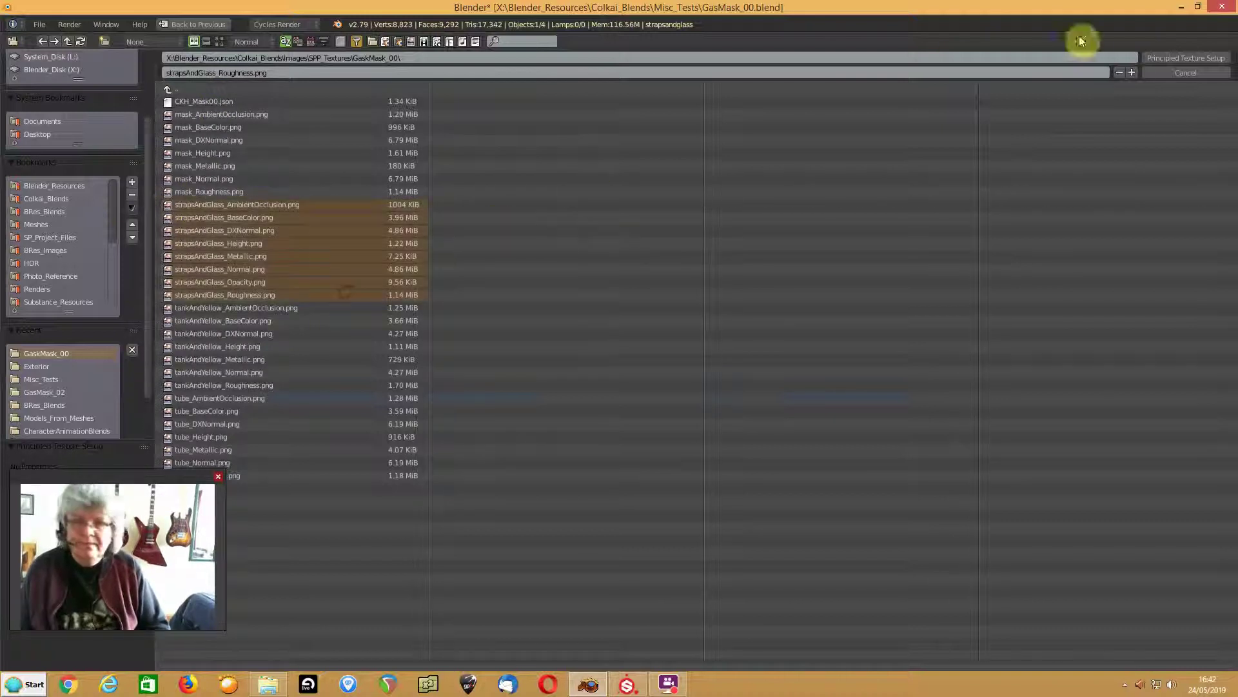
left_click(1159, 58)
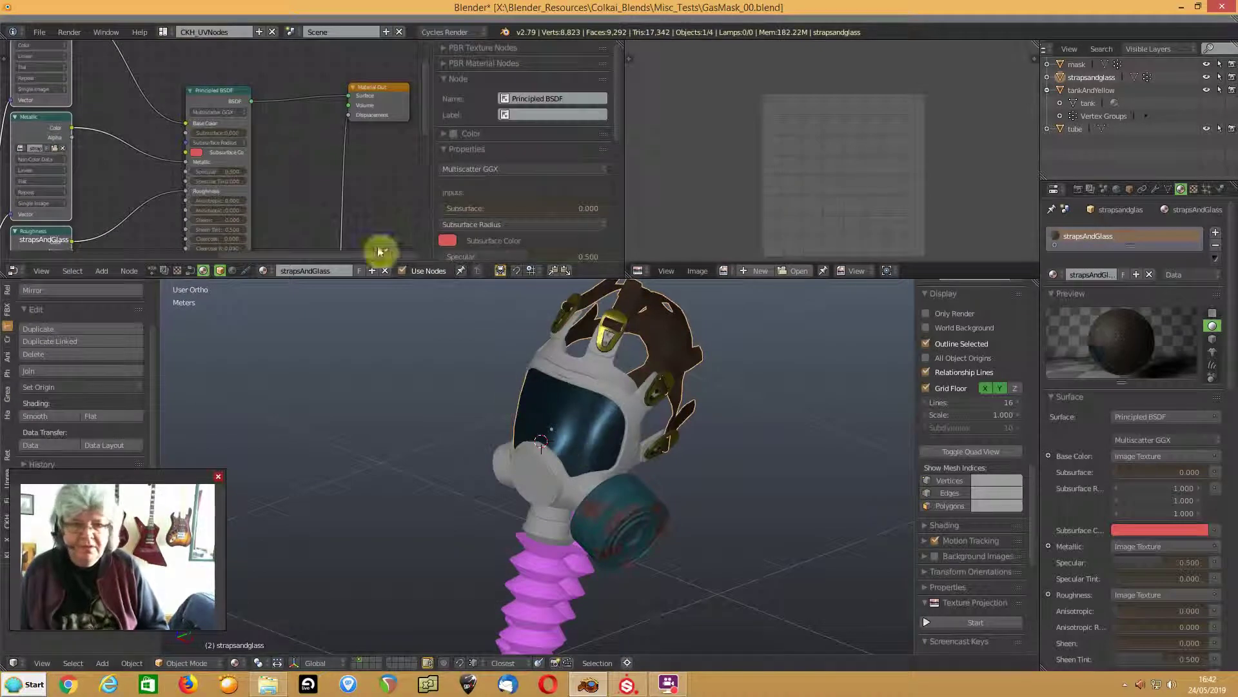
middle_click_drag(252, 153, 277, 215)
middle_click_drag(193, 194, 164, 150)
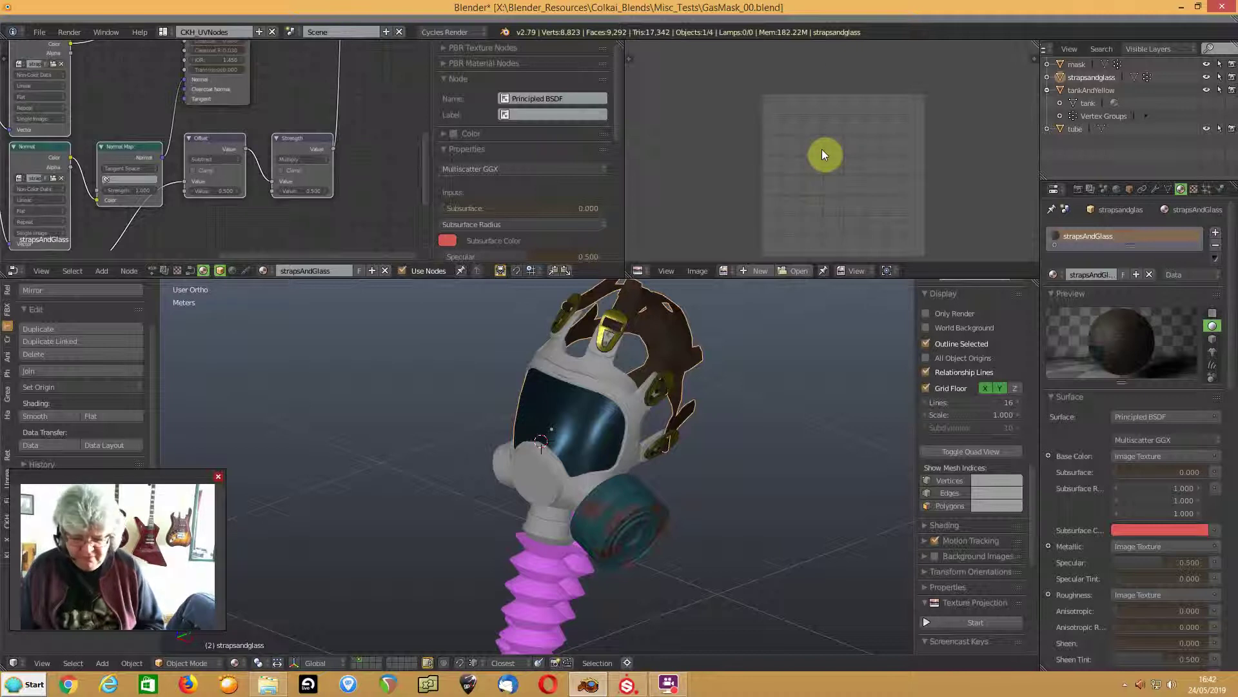
- Open strapsAndGlass_Opacity.png from the GaskMask_00 folder in the image editor and widen the node editor beside it
key("alt+o")
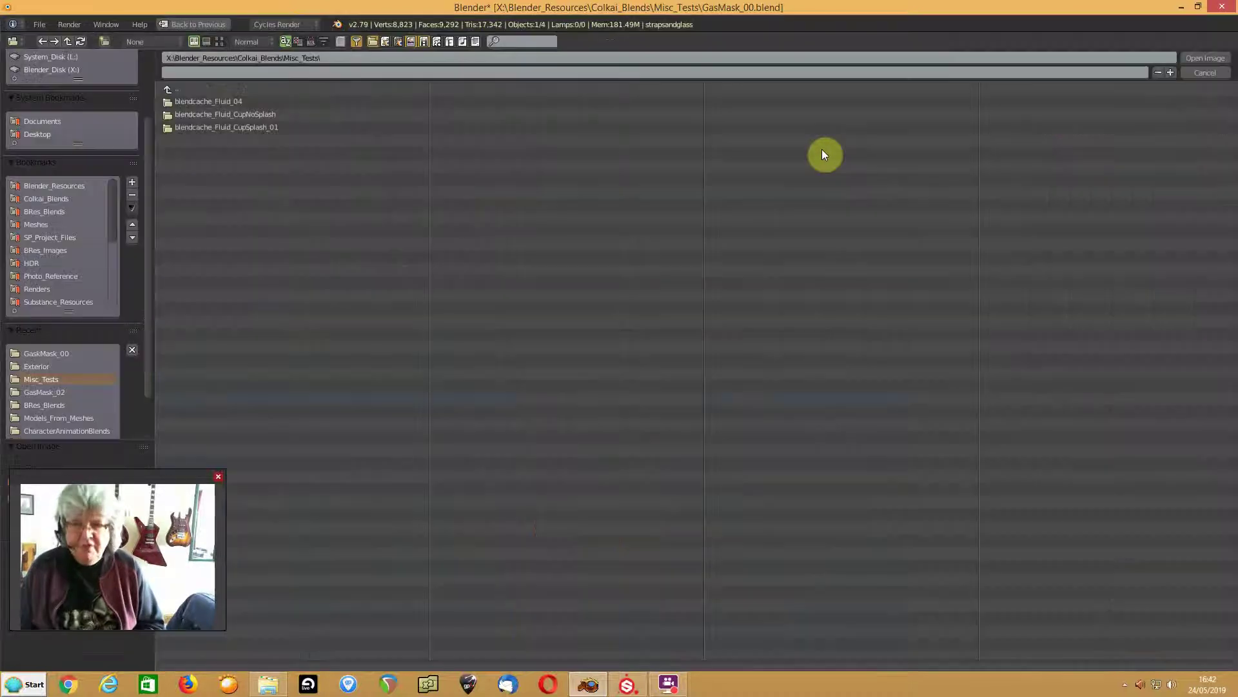
left_click(40, 354)
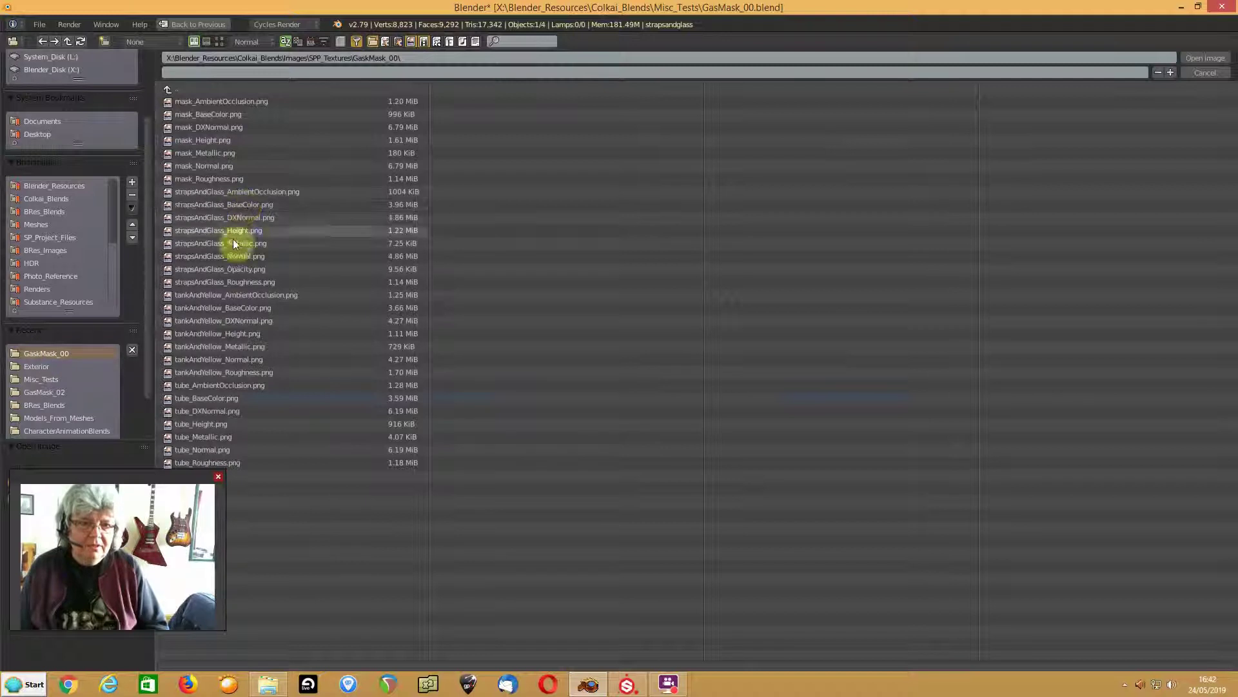
double_click(231, 267)
scroll(732, 161, "up", 2)
scroll(739, 164, "down", 1)
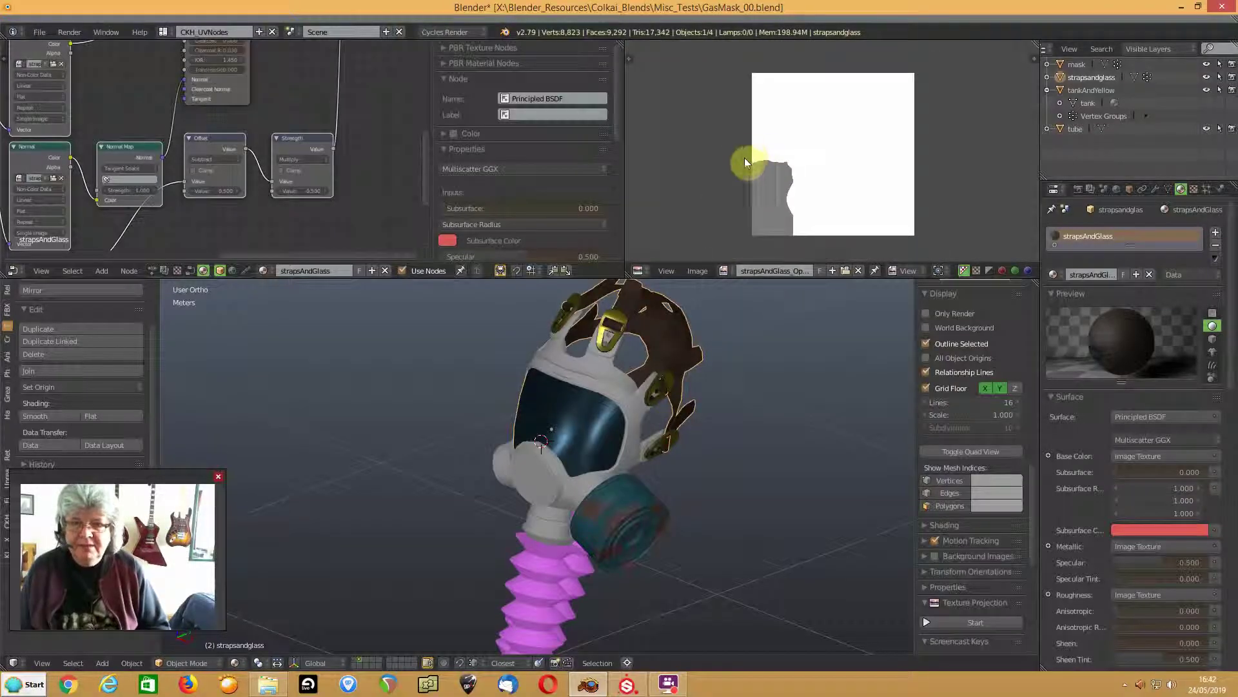
left_click_drag(625, 155, 711, 154)
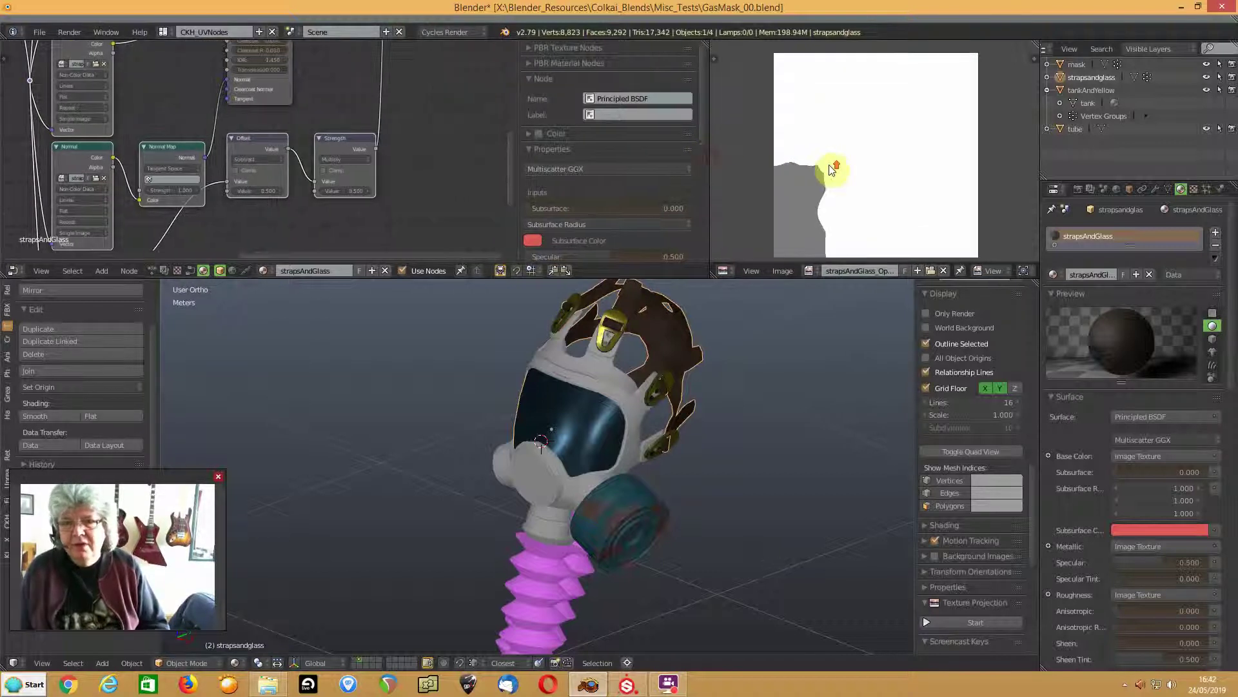
scroll(833, 170, "up", 1)
scroll(351, 180, "down", 2)
- Move the strapsAndGlass normal and displacement nodes down together to clear space below the Roughness texture node
middle_click_drag(249, 130, 399, 160)
scroll(342, 187, "down", 3)
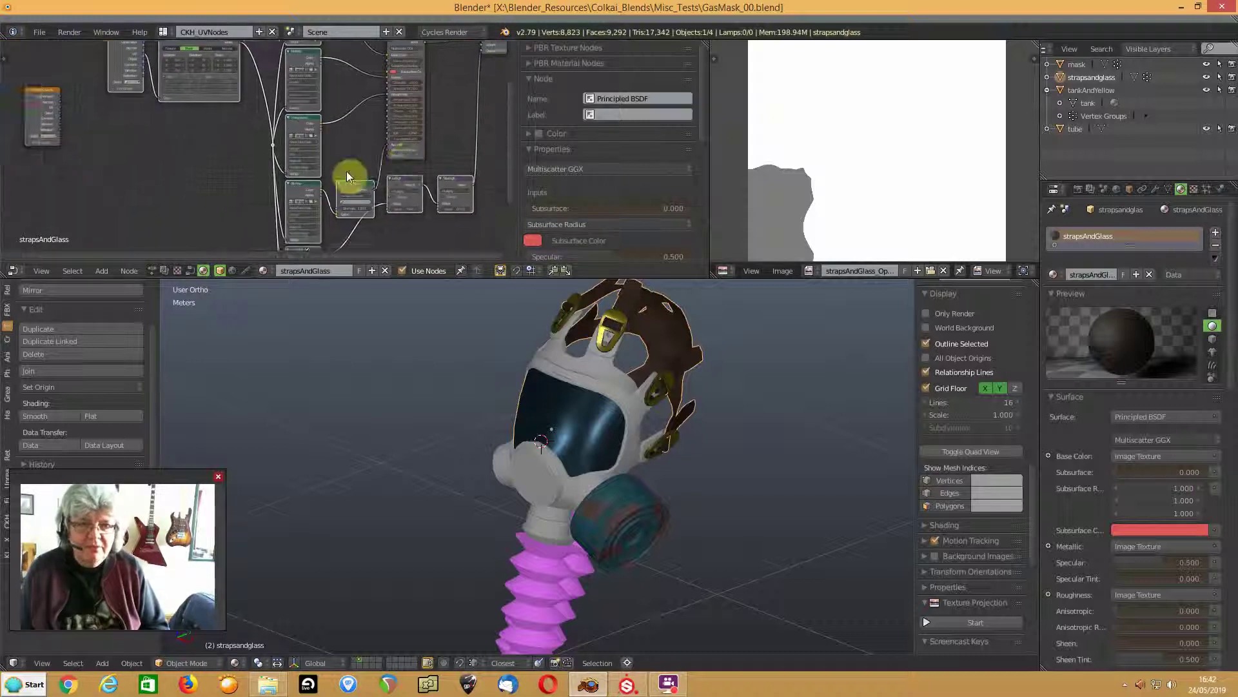
scroll(332, 175, "down", 1)
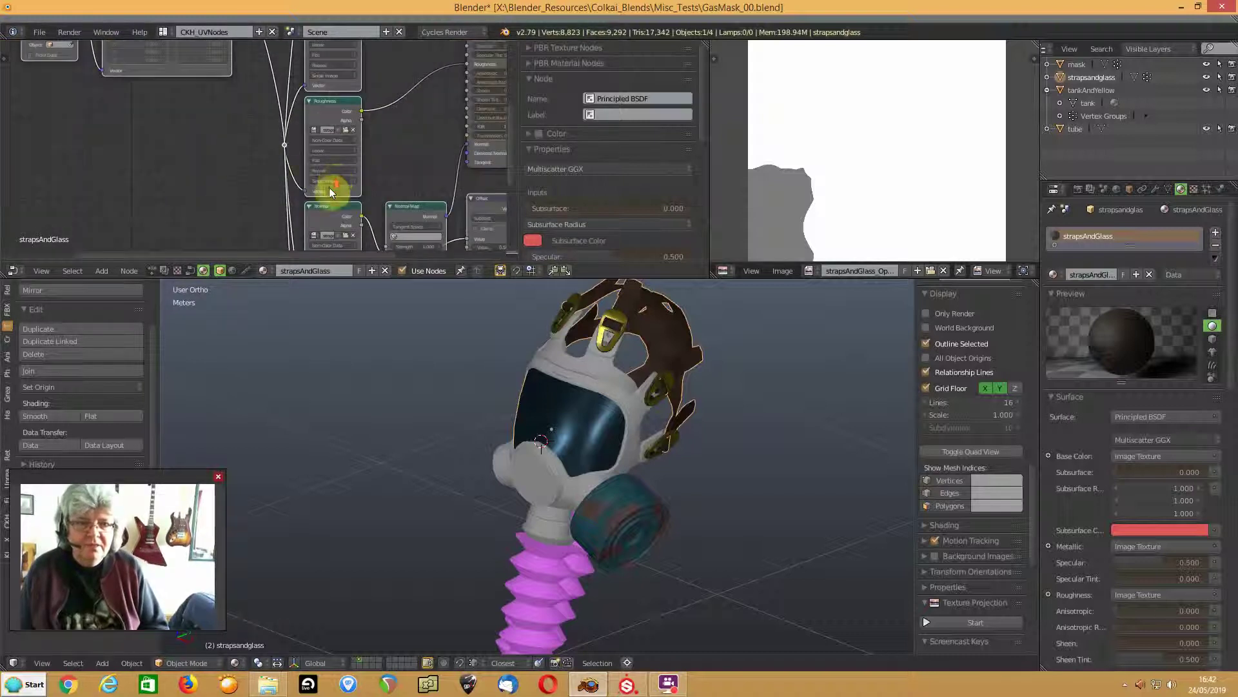
scroll(328, 179, "down", 1)
scroll(252, 186, "down", 1)
left_click(288, 188)
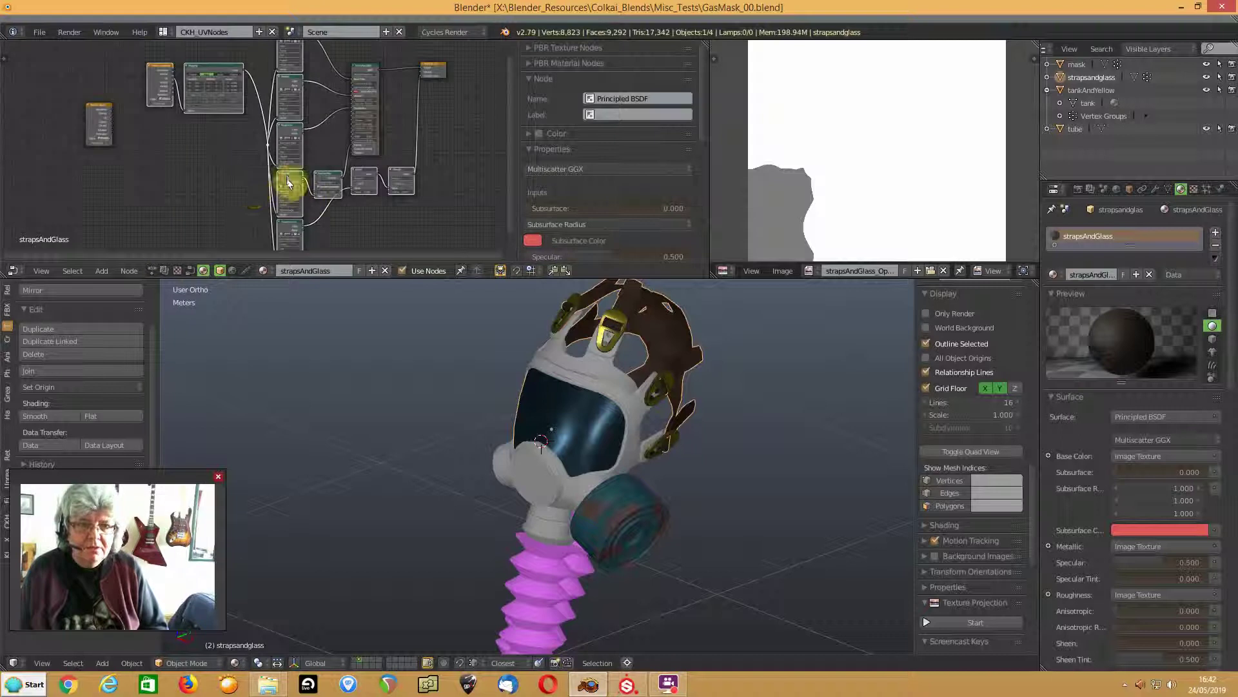
scroll(246, 187, "down", 1)
key("b")
left_click_drag(245, 186, 413, 238)
key("g")
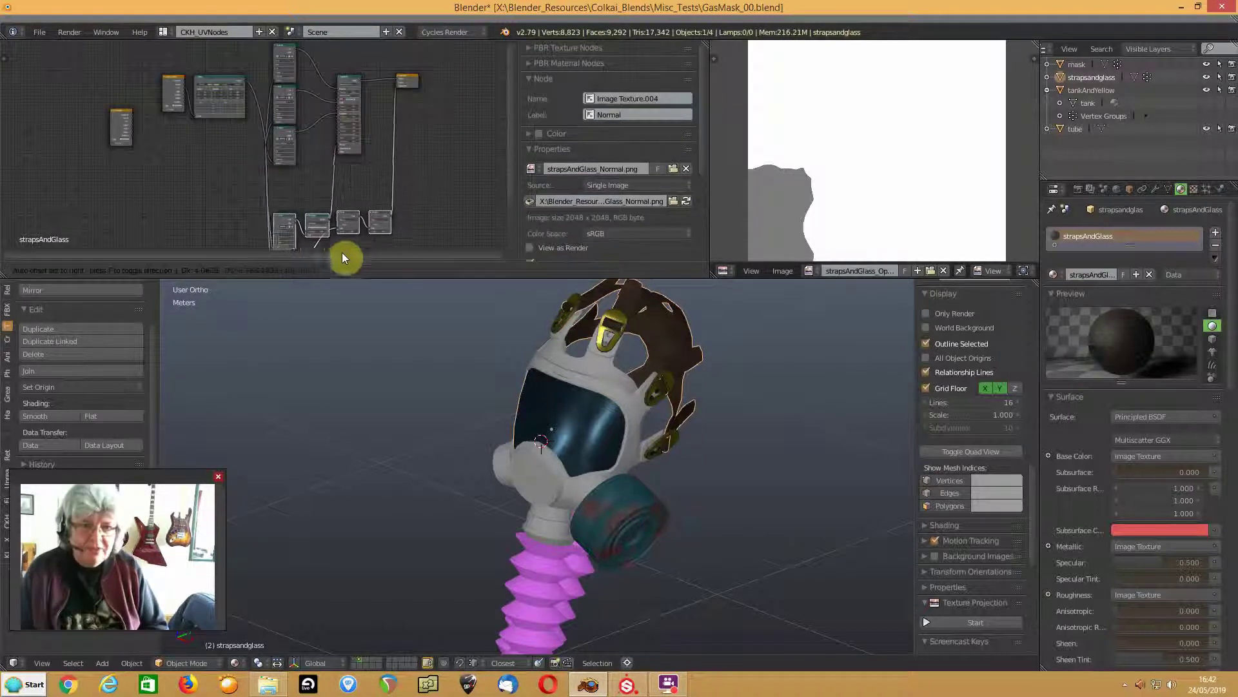
left_click(313, 87)
- Duplicate the Roughness image texture node and place the copy directly below the original
middle_click_drag(312, 87, 366, 84)
left_click(369, 65)
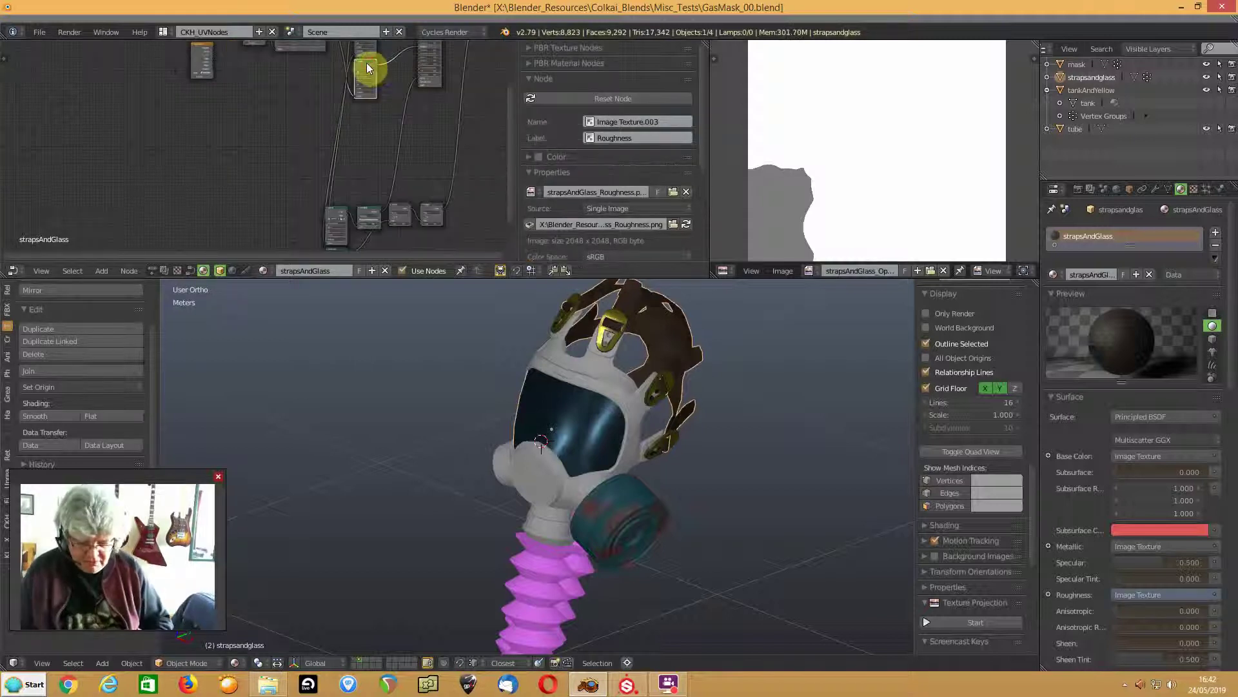
key("shift+d")
left_click(366, 114)
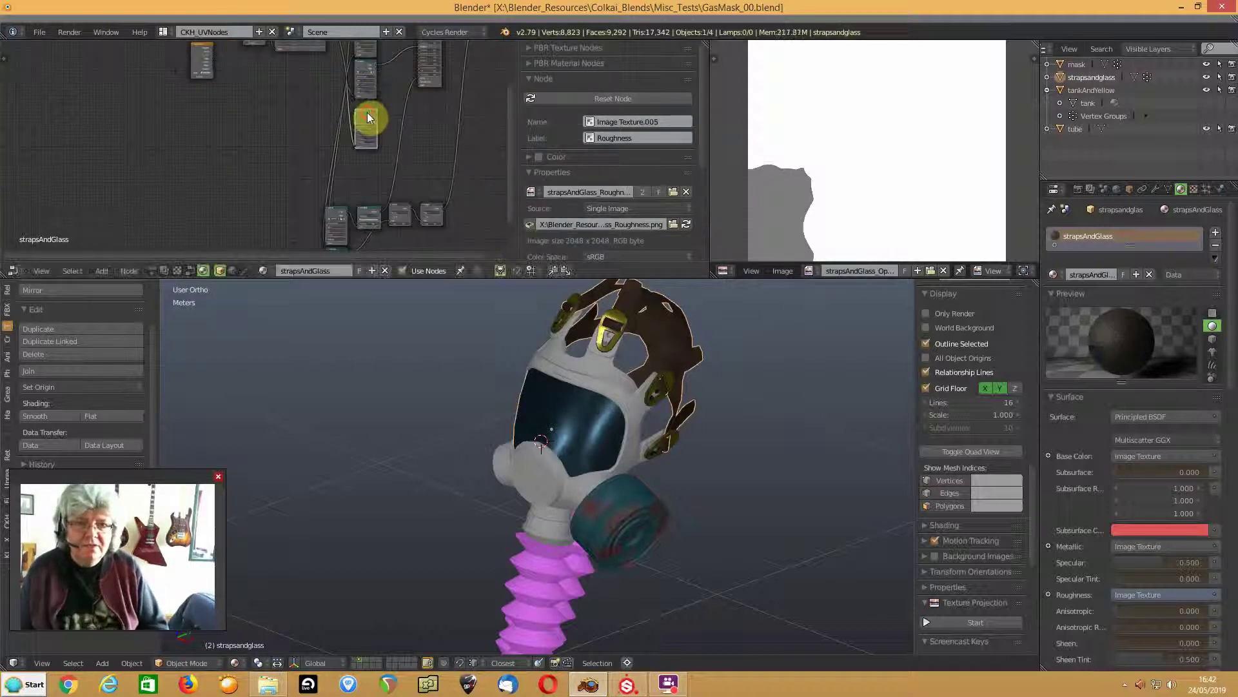
- Assign strapsAndGlass_Opacity.png to the duplicated texture node labelled Opacity and link its Color output to the Principled BSDF's Transmission input
scroll(427, 103, "up", 1)
middle_click_drag(427, 103, 321, 161)
scroll(405, 129, "up", 8)
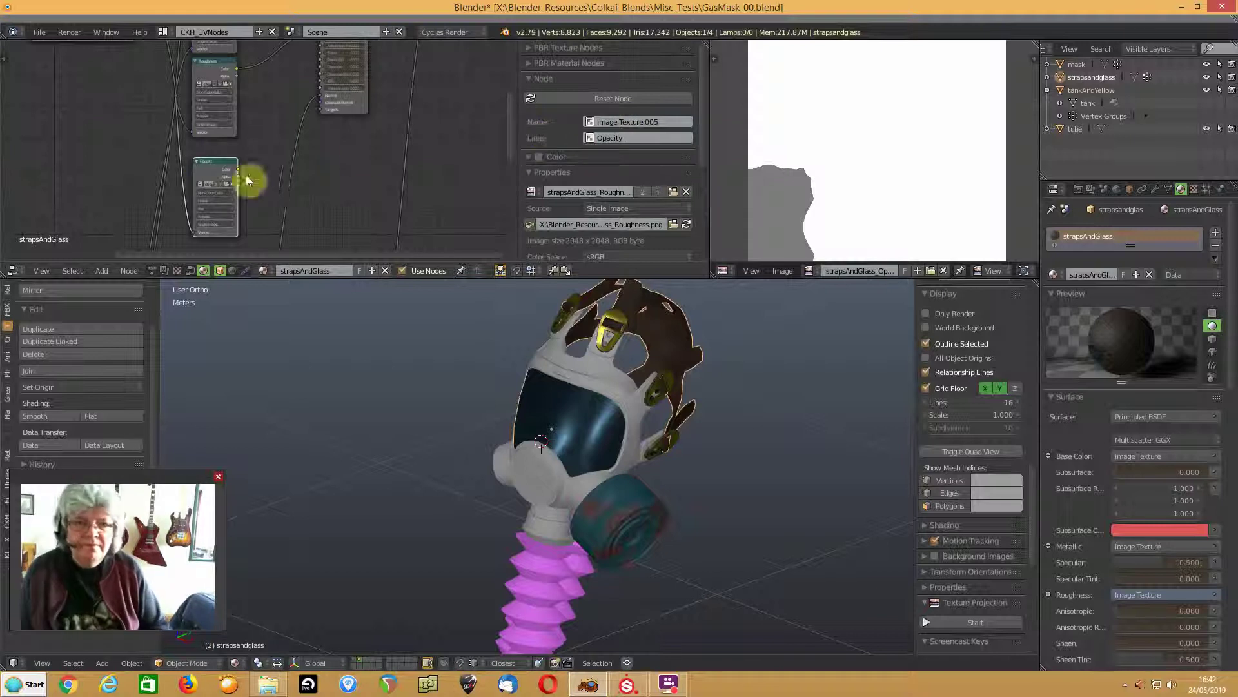
left_click(533, 192)
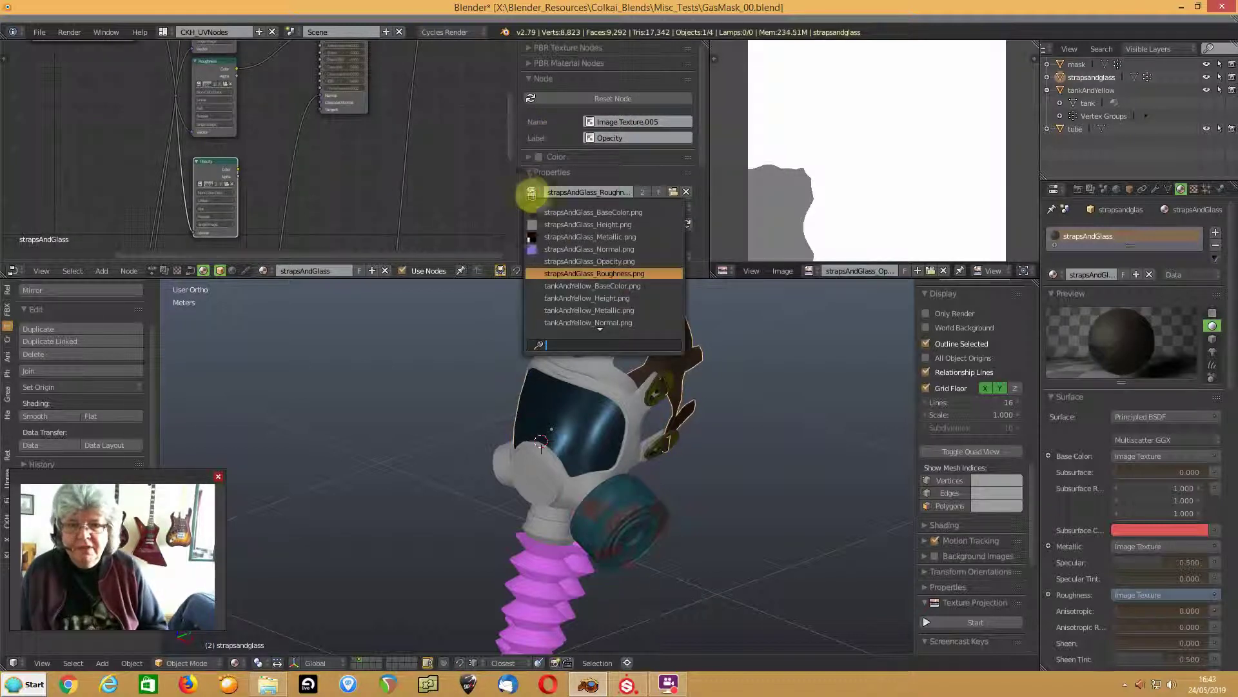
left_click(555, 261)
middle_click_drag(301, 160, 308, 207)
left_click_drag(245, 215, 329, 136)
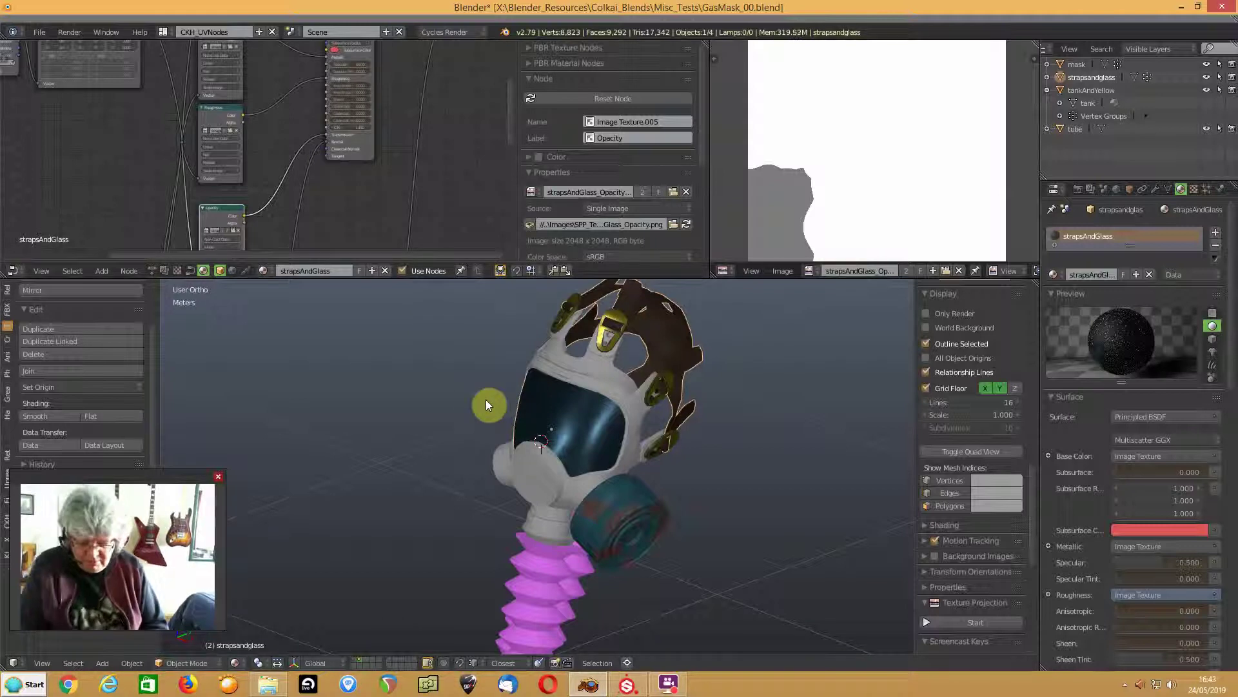
- Set a render border around the mask's head and straps and display it in rendered shading to examine the glass
key("b")
left_click_drag(479, 285, 750, 562)
key("shift+z")
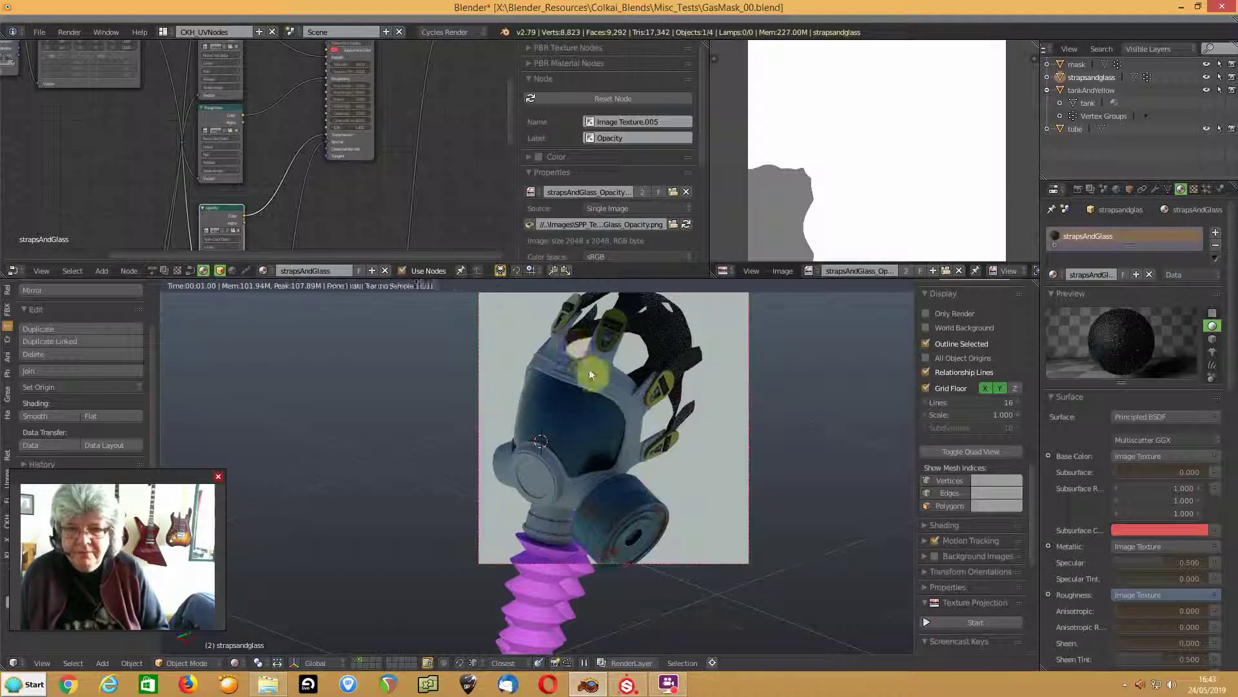
scroll(589, 375, "up", 3)
scroll(589, 374, "down", 2)
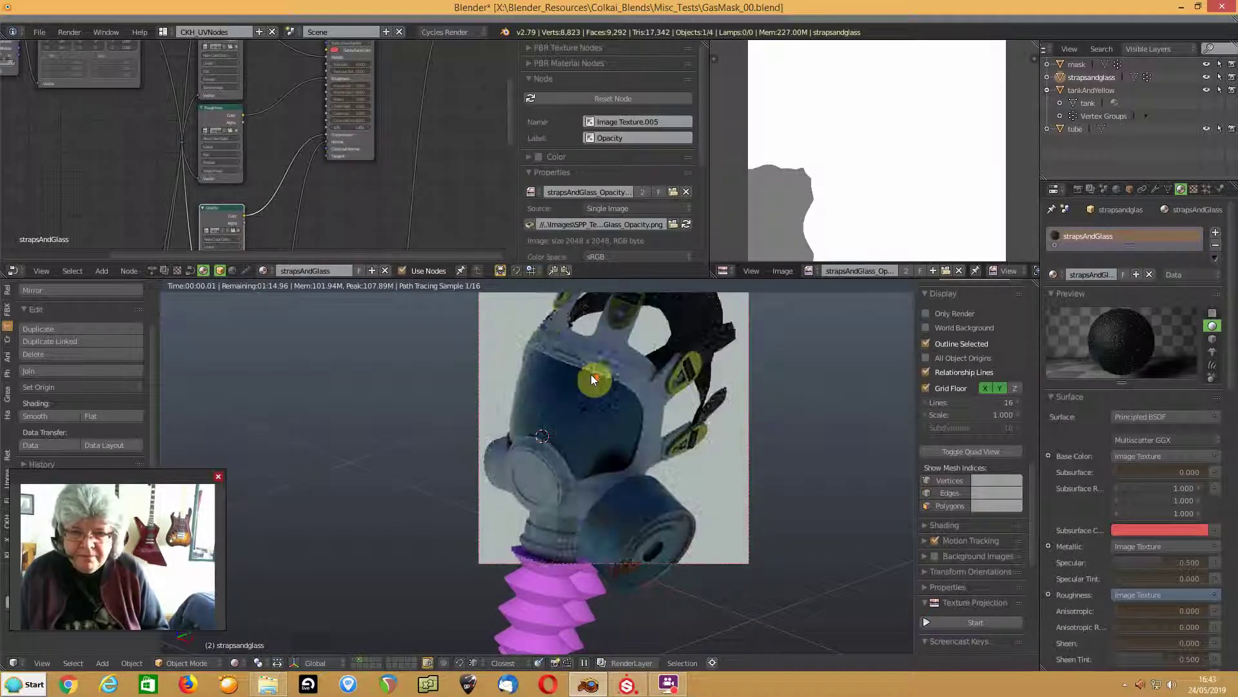
scroll(373, 177, "up", 2)
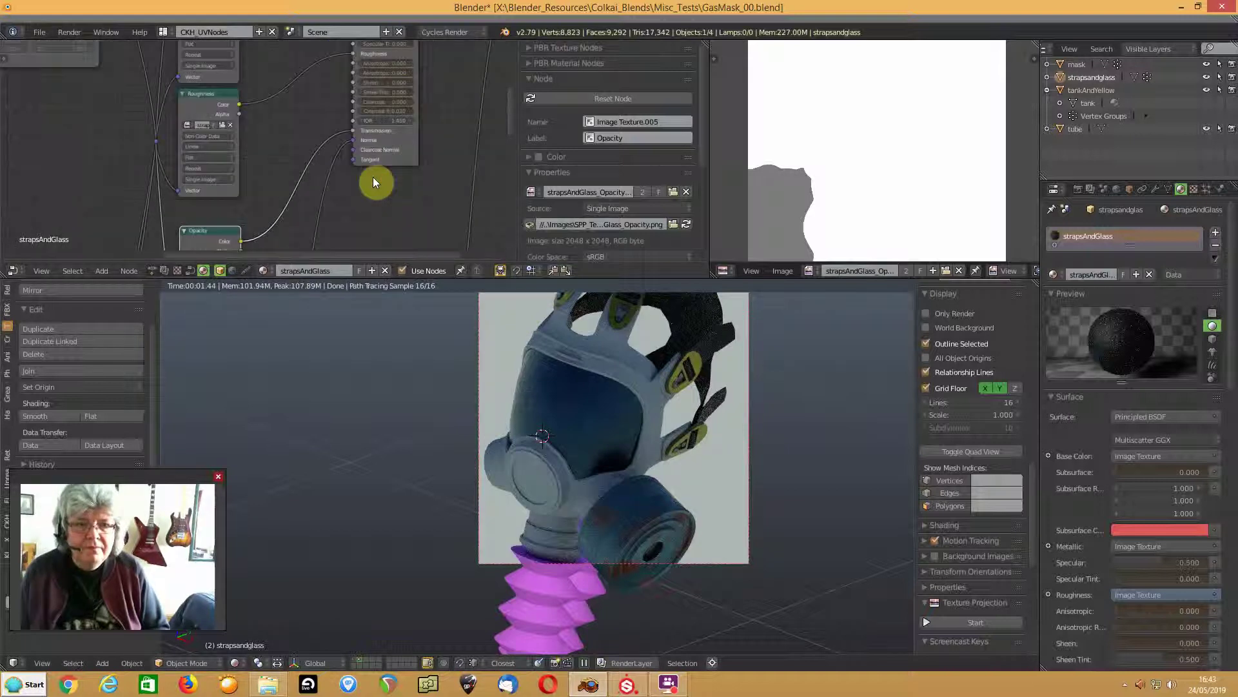
- Try an RGB Curves node on the link between the Opacity texture and Transmission, and preview its output on the model
middle_click_drag(276, 199, 350, 117)
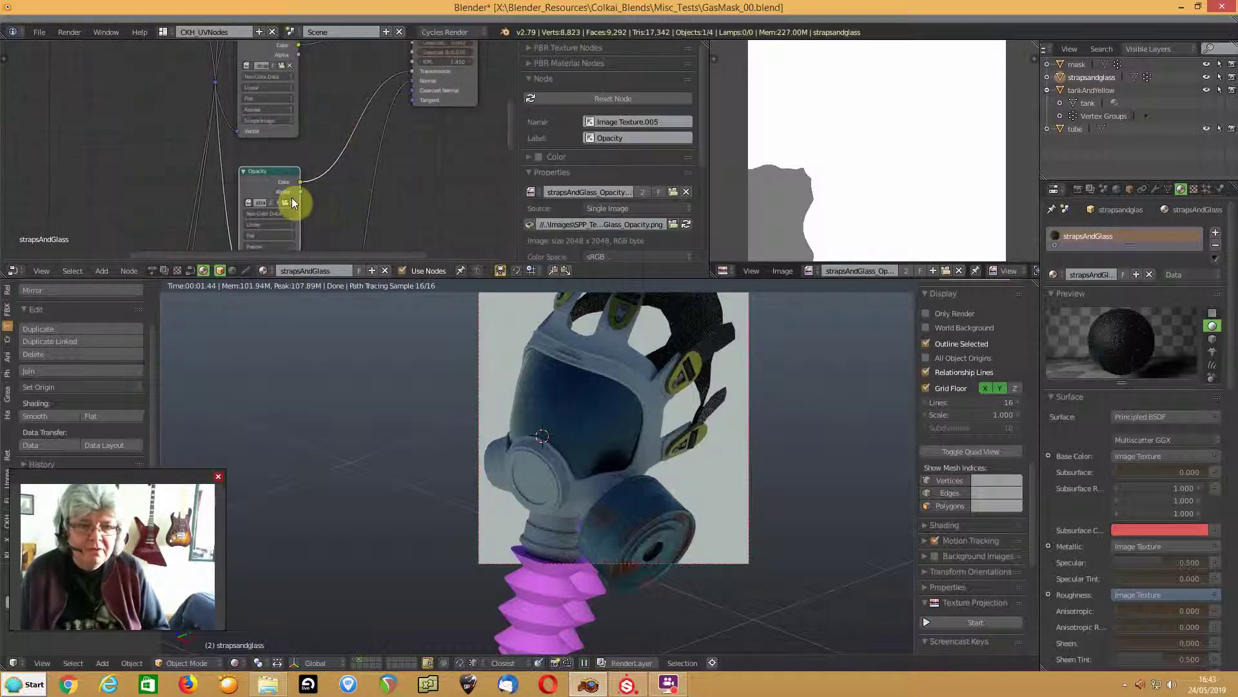
left_click_drag(270, 169, 254, 156)
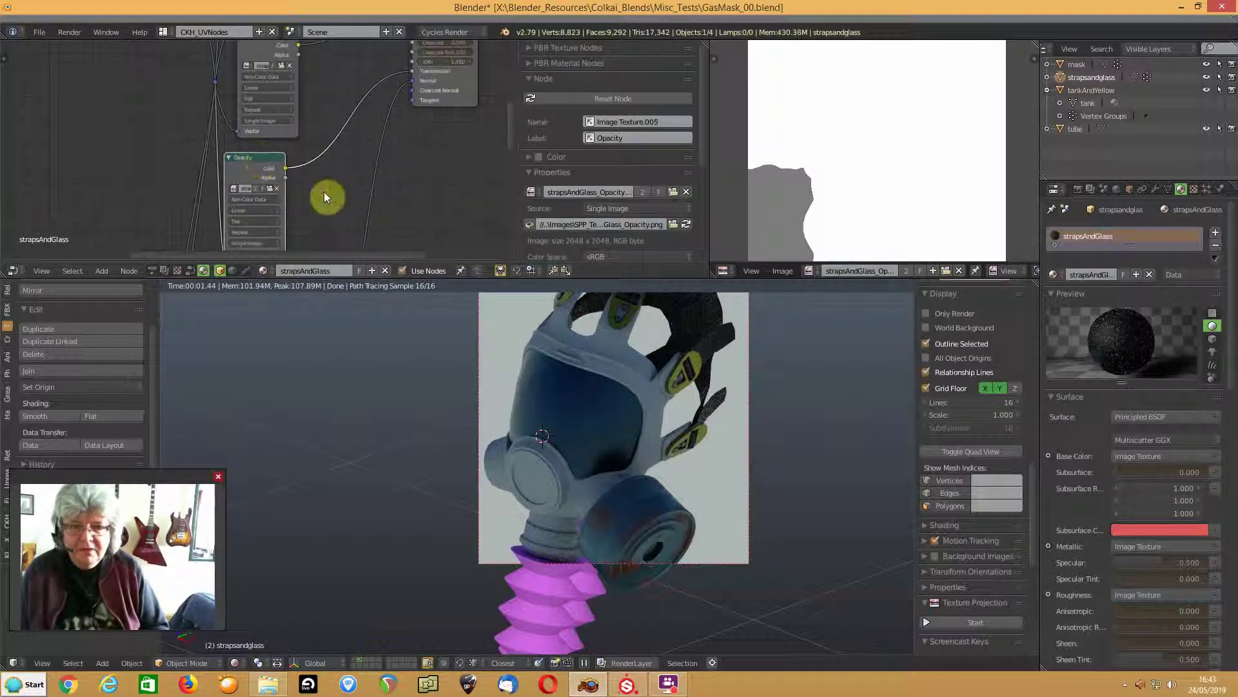
key("shift+a")
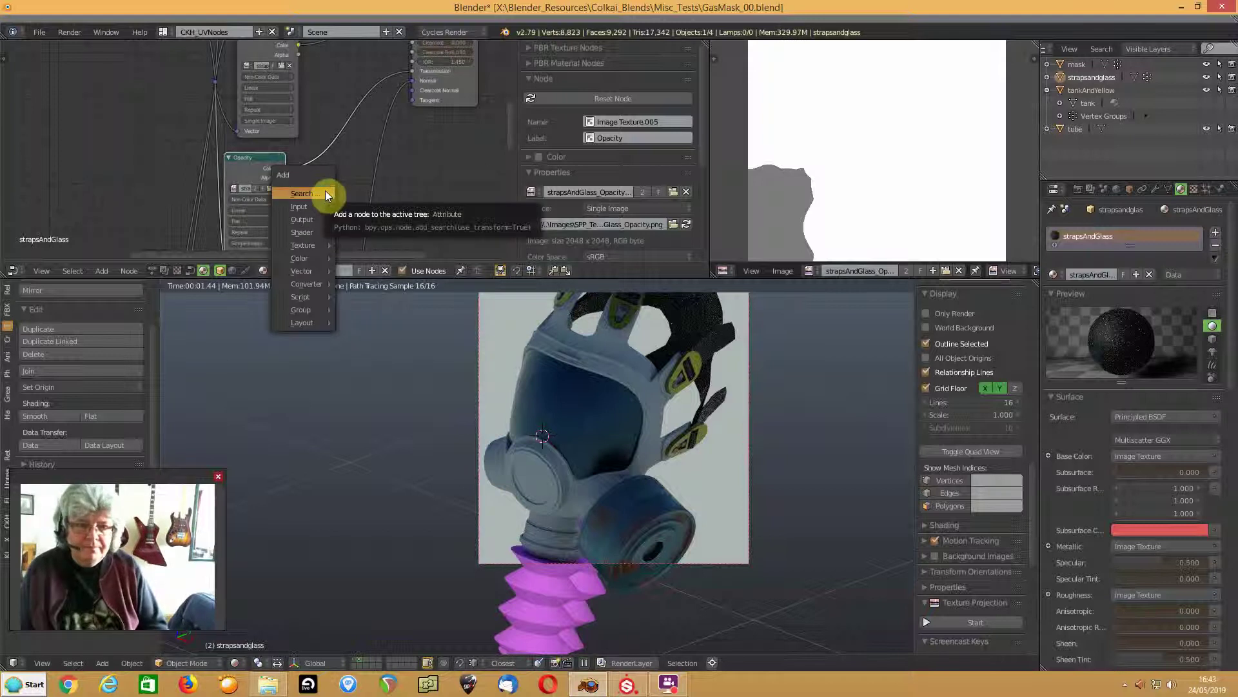
mouse_move(299, 257)
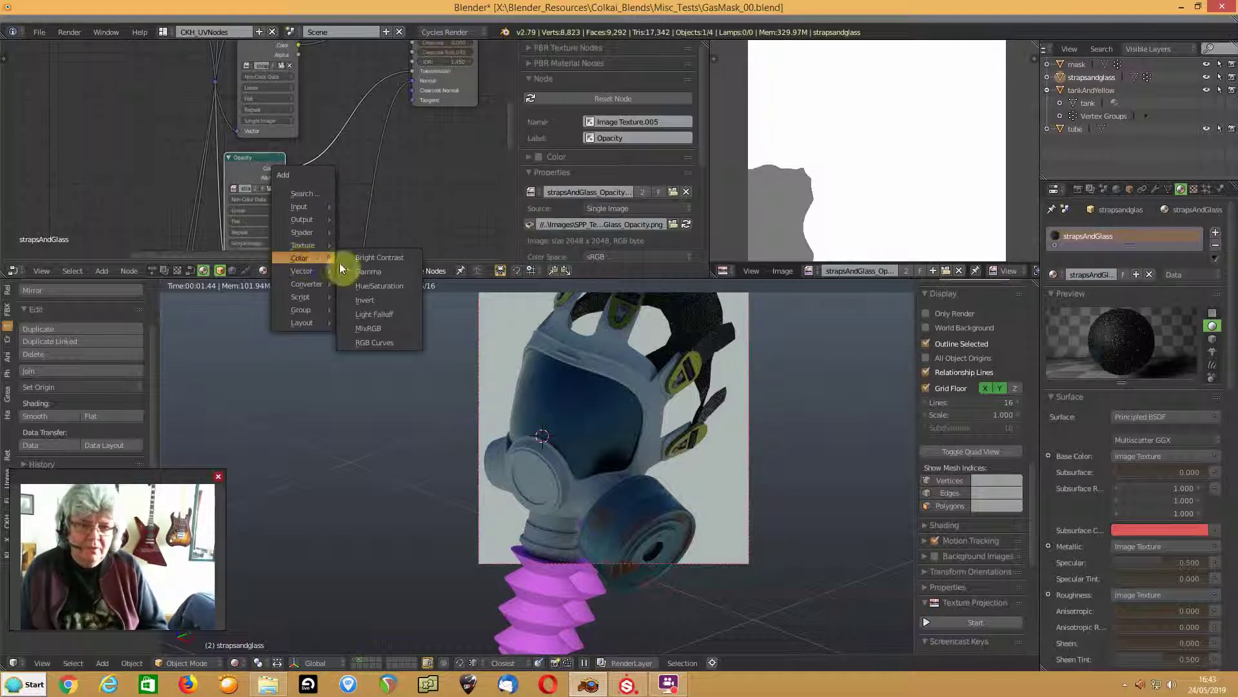
left_click(363, 341)
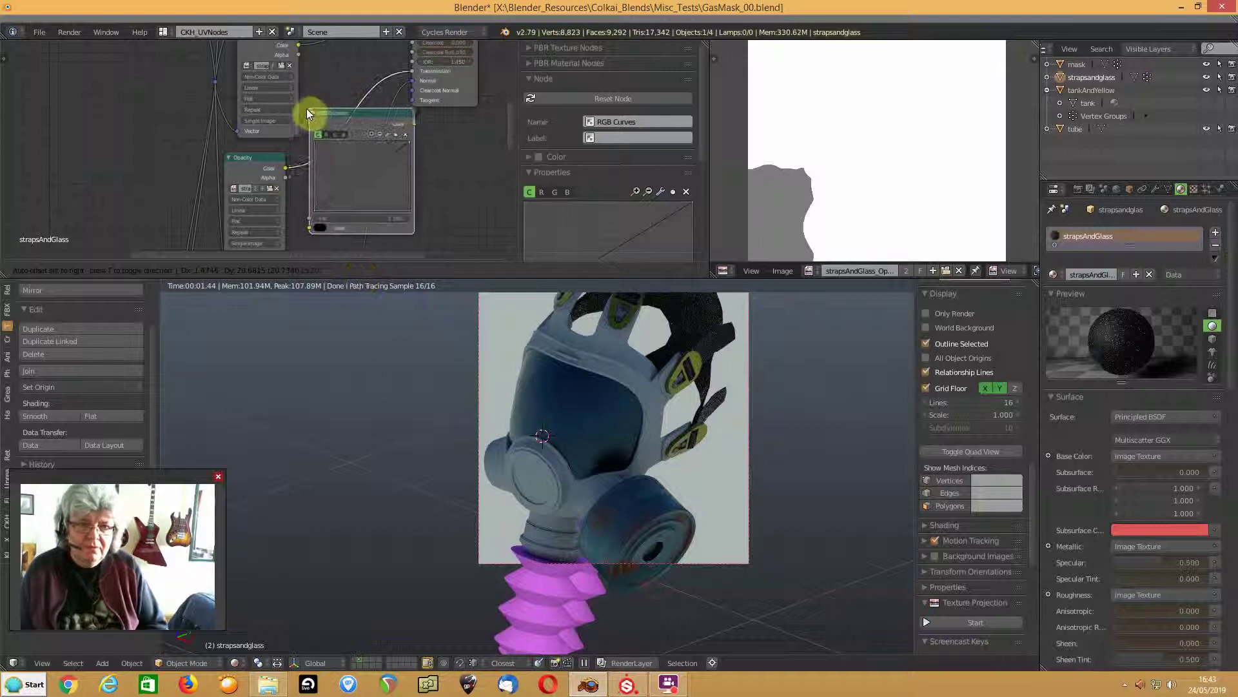
left_click(304, 108)
scroll(329, 104, "down", 1)
left_click_drag(365, 121, 347, 99)
left_click(342, 98, "ctrl+shift")
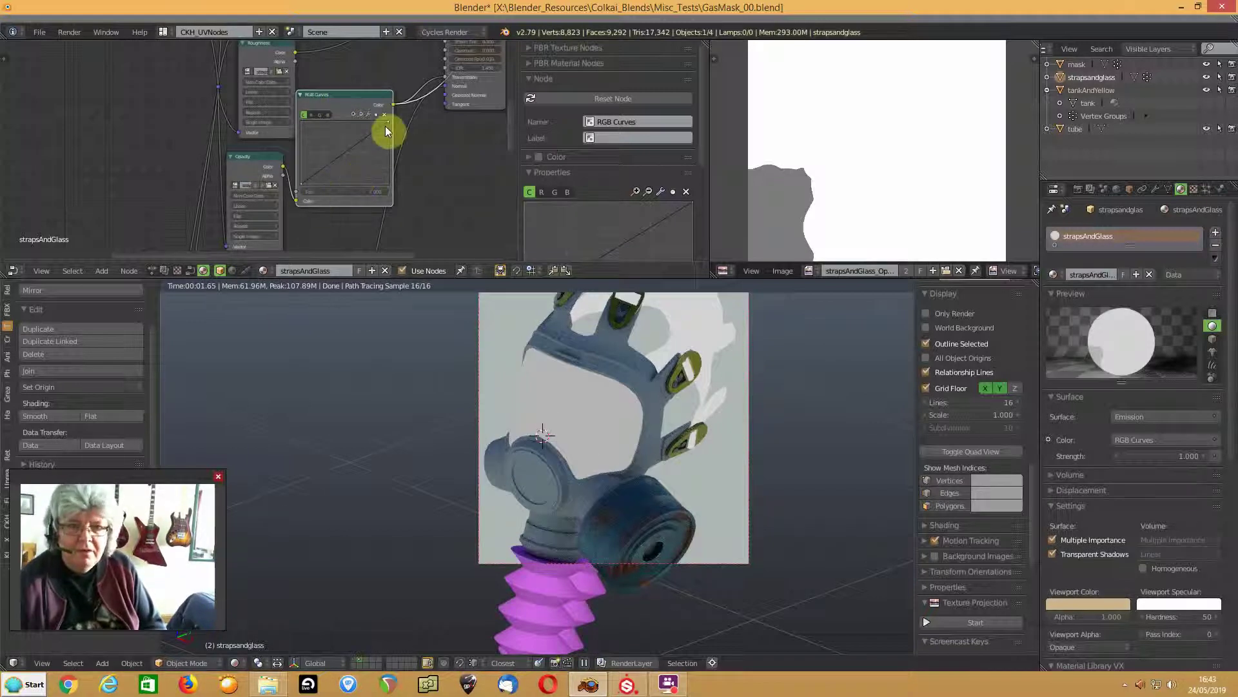
- Try a steep curve to darken the glass area, delete the RGB Curves node and return the preview to the Principled BSDF
left_click_drag(365, 141, 350, 171)
left_click(325, 151)
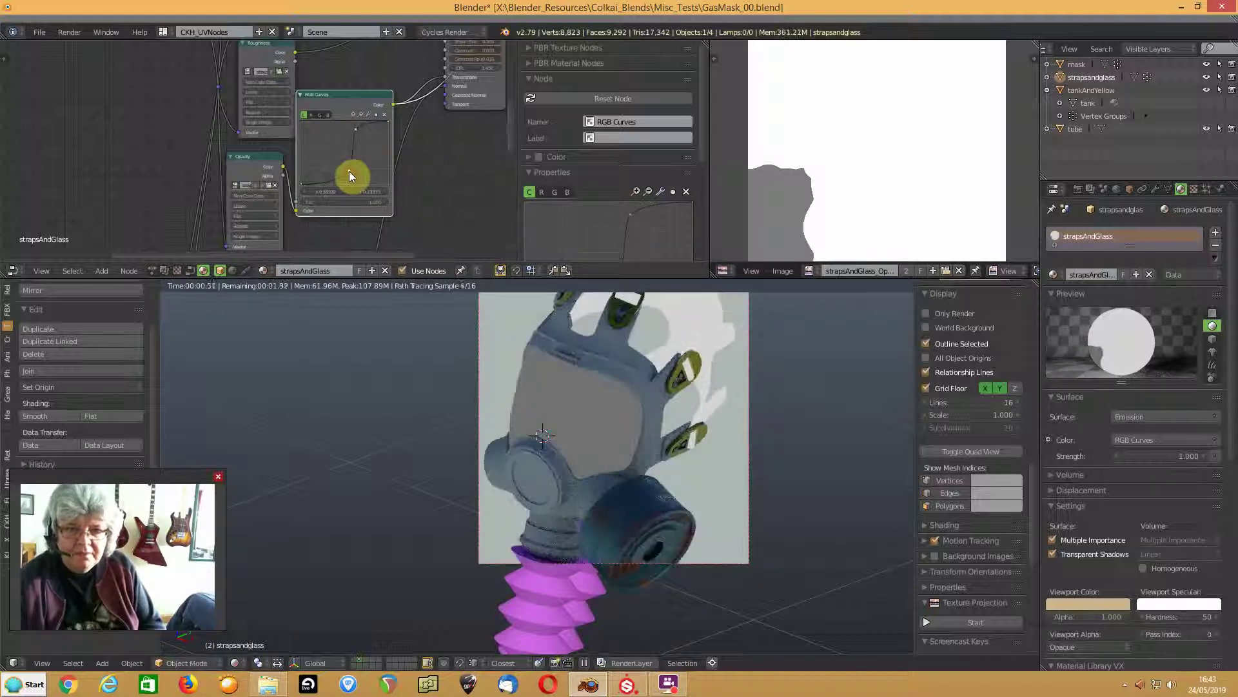
key("x")
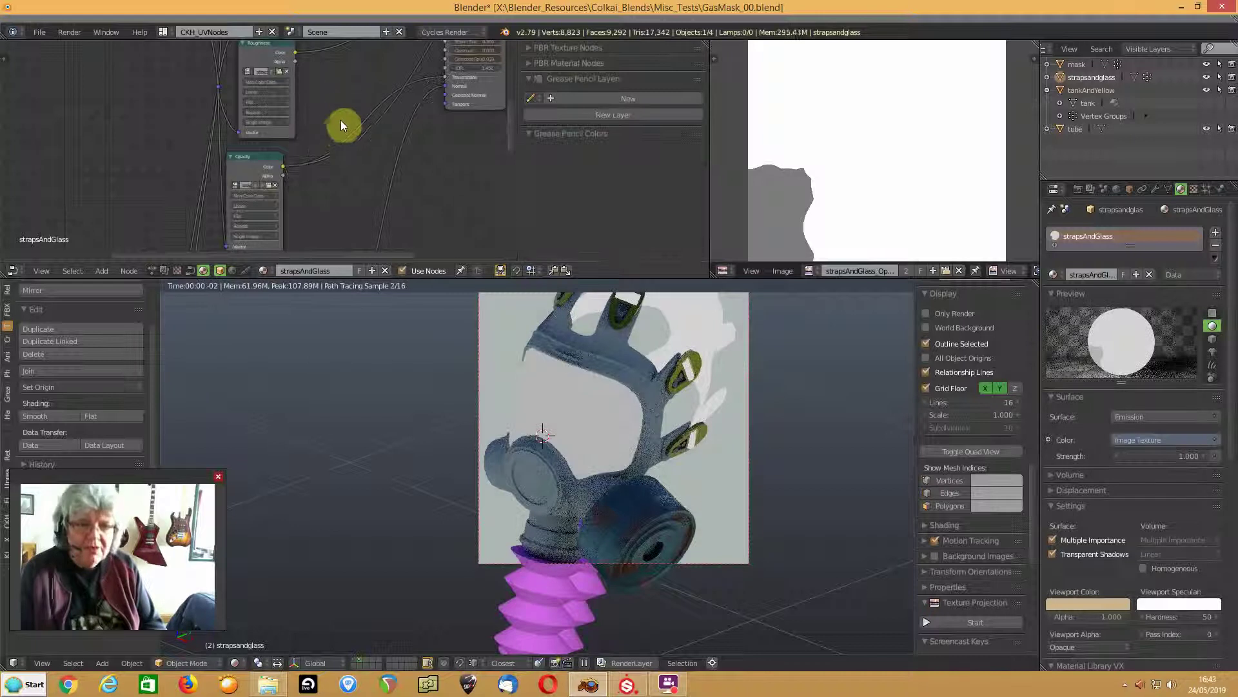
left_click(480, 84, "ctrl+shift")
- Insert a ColorRamp node between the Opacity texture and the Transmission input and preview its output on the model
key("shift+a")
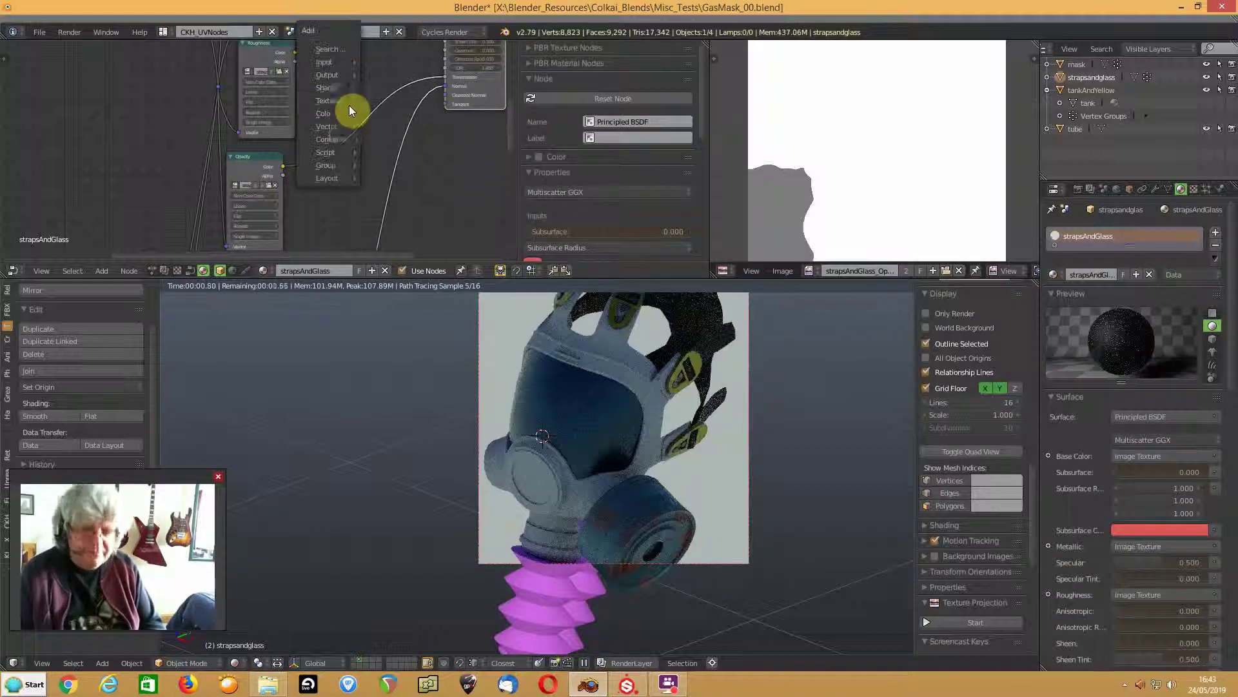
mouse_move(340, 138)
left_click(383, 152)
left_click(344, 91)
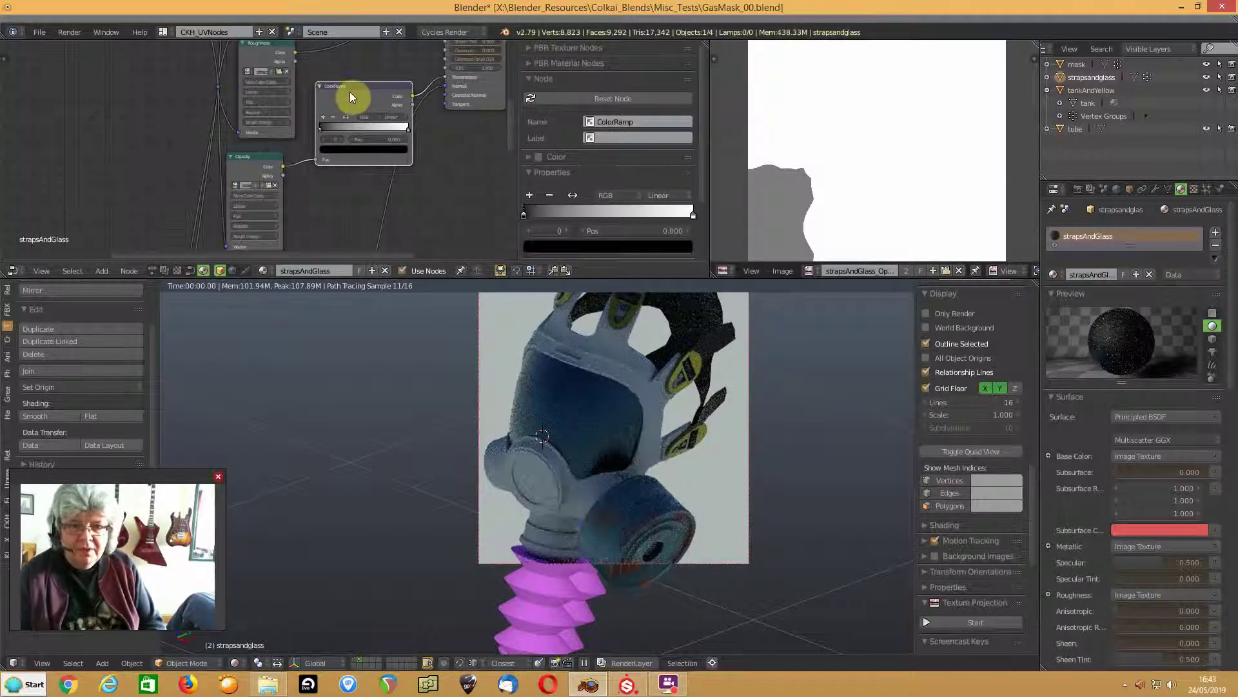
left_click(361, 93, "ctrl+shift")
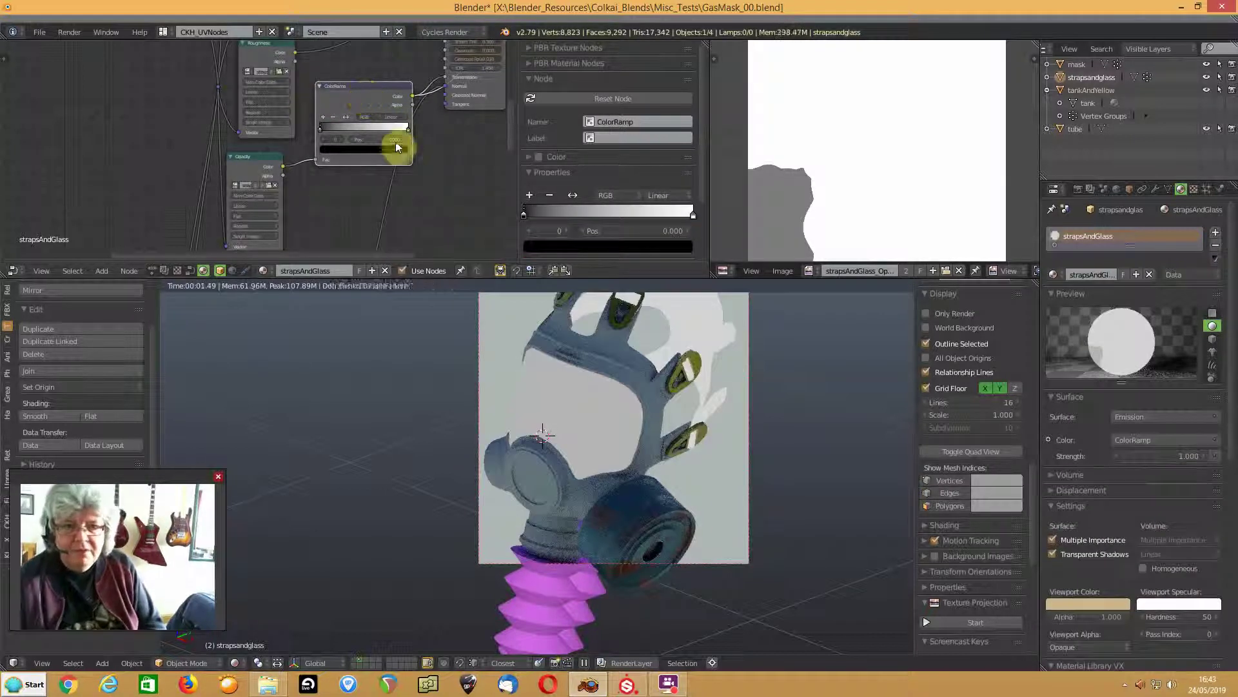
- Flip the ColorRamp and place its black stop at about 0.686 so the glass is white and the straps black
left_click_drag(322, 129, 366, 134)
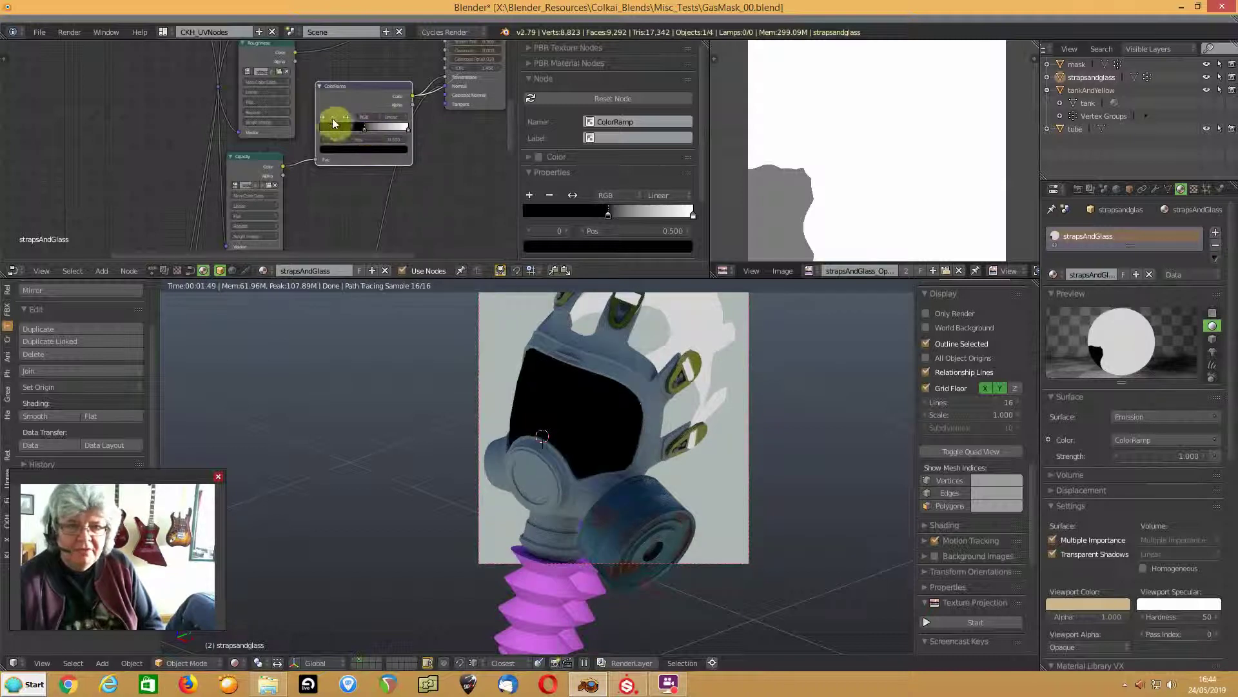
left_click(346, 116)
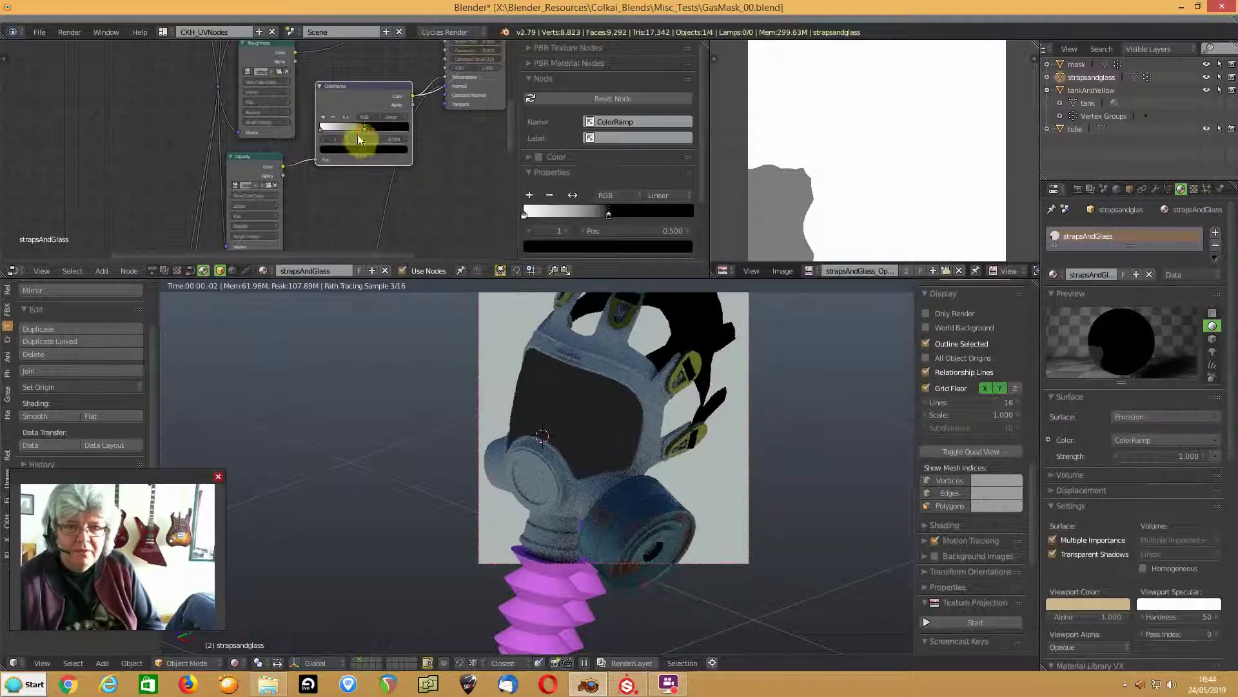
mouse_move(364, 129)
left_mouse_down()
mouse_move(345, 130)
mouse_move(381, 134)
left_mouse_up()
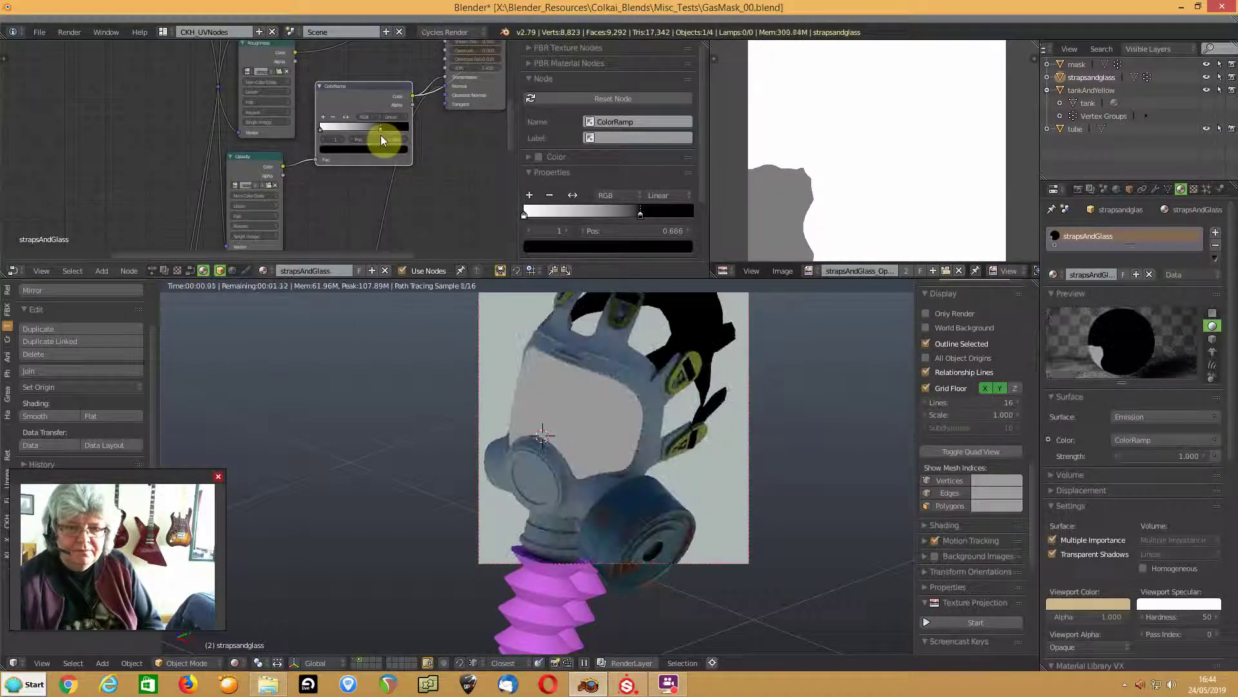
- Switch the preview back to the Principled BSDF and cut the link from the Metallic texture to its Metallic input
middle_click_drag(436, 151, 381, 234)
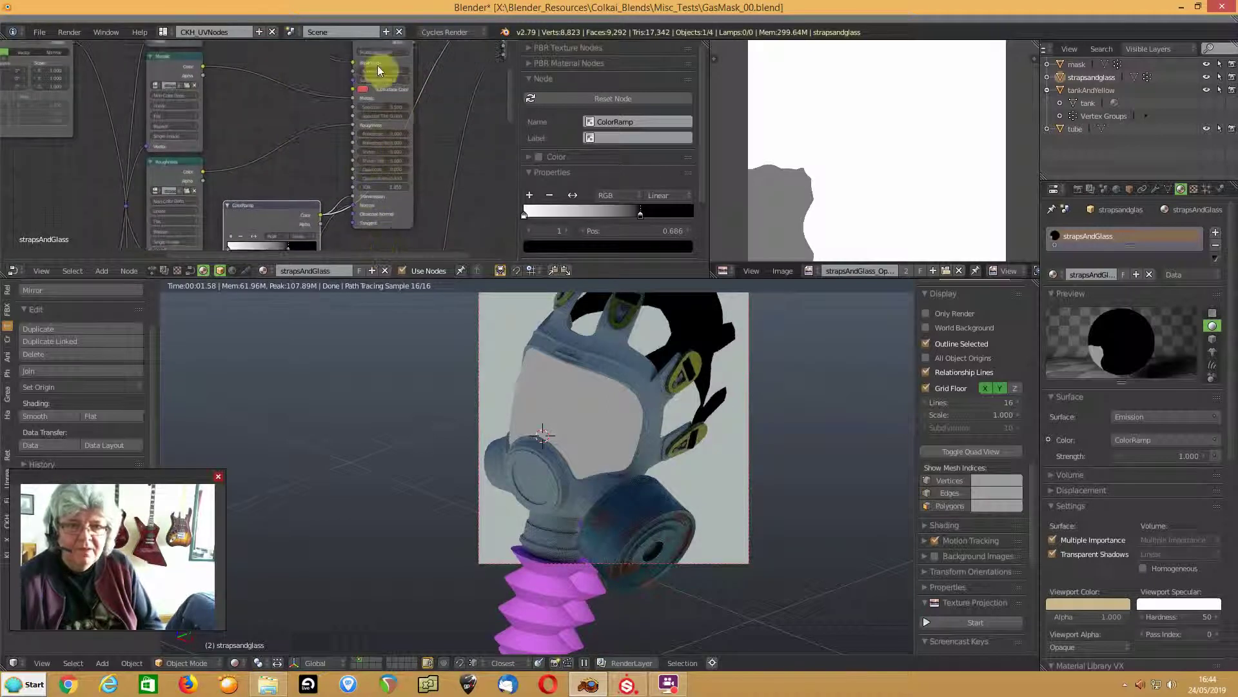
left_click(405, 68, "ctrl+shift")
middle_click_drag(285, 119, 369, 155)
right_click_drag(343, 94, 352, 160, "ctrl")
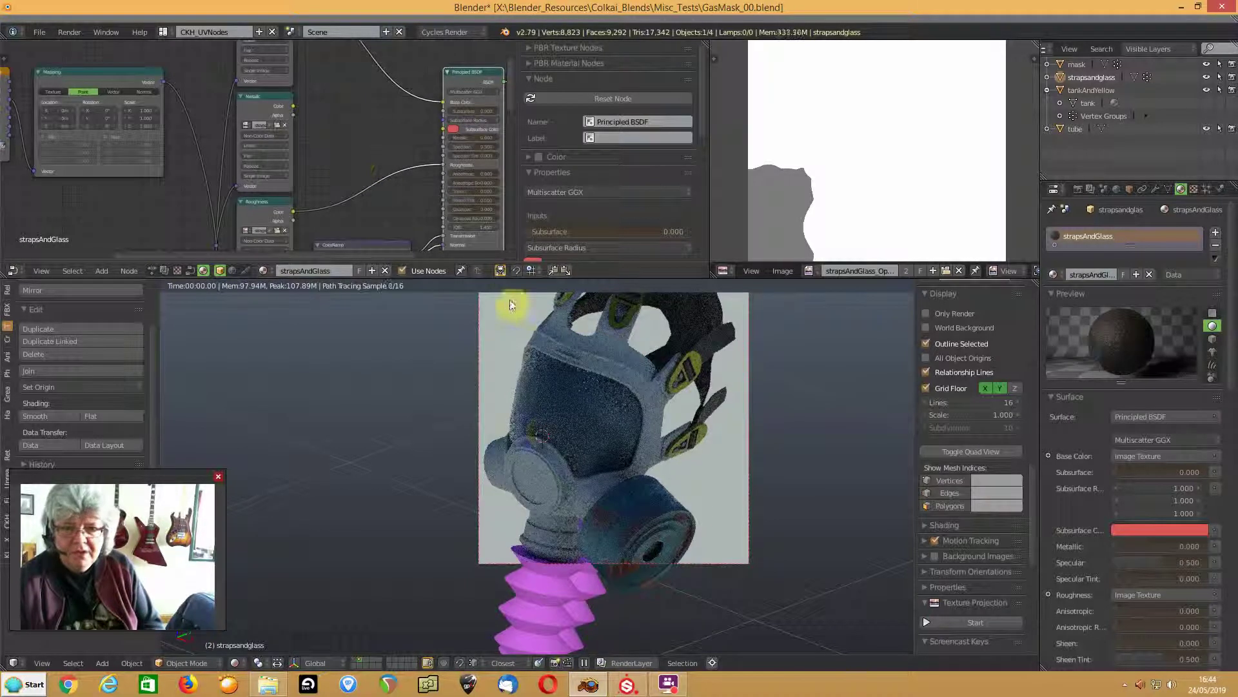
- Try lowering the strapsAndGlass roughness with an RGB Curves node between the Roughness texture and the Principled BSDF, and remove that node
scroll(541, 426, "up", 5)
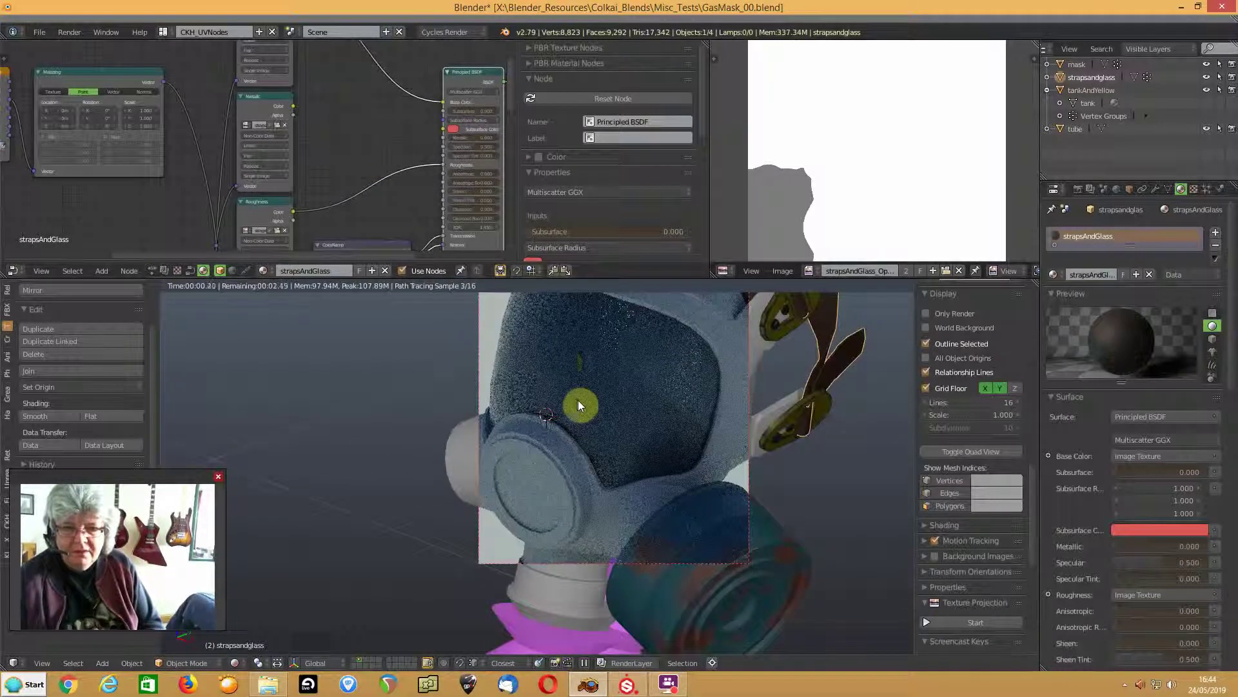
middle_click_drag(338, 159, 319, 59)
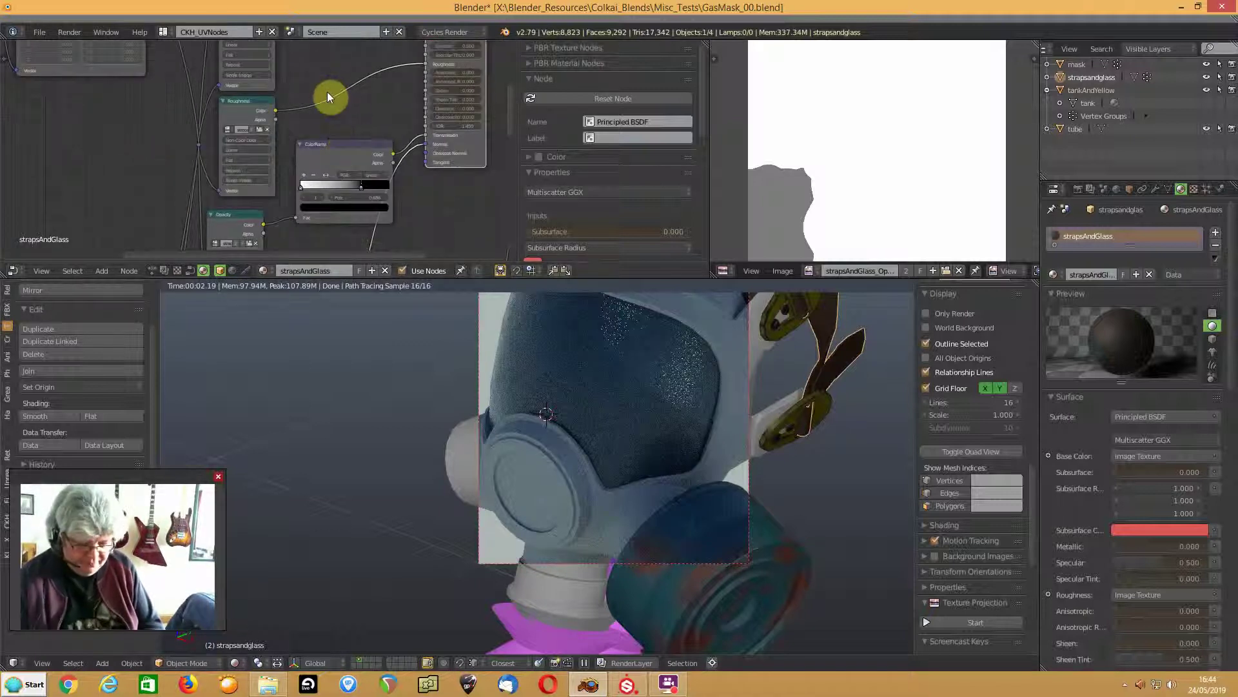
key("shift+a")
mouse_move(327, 91)
mouse_move(313, 117)
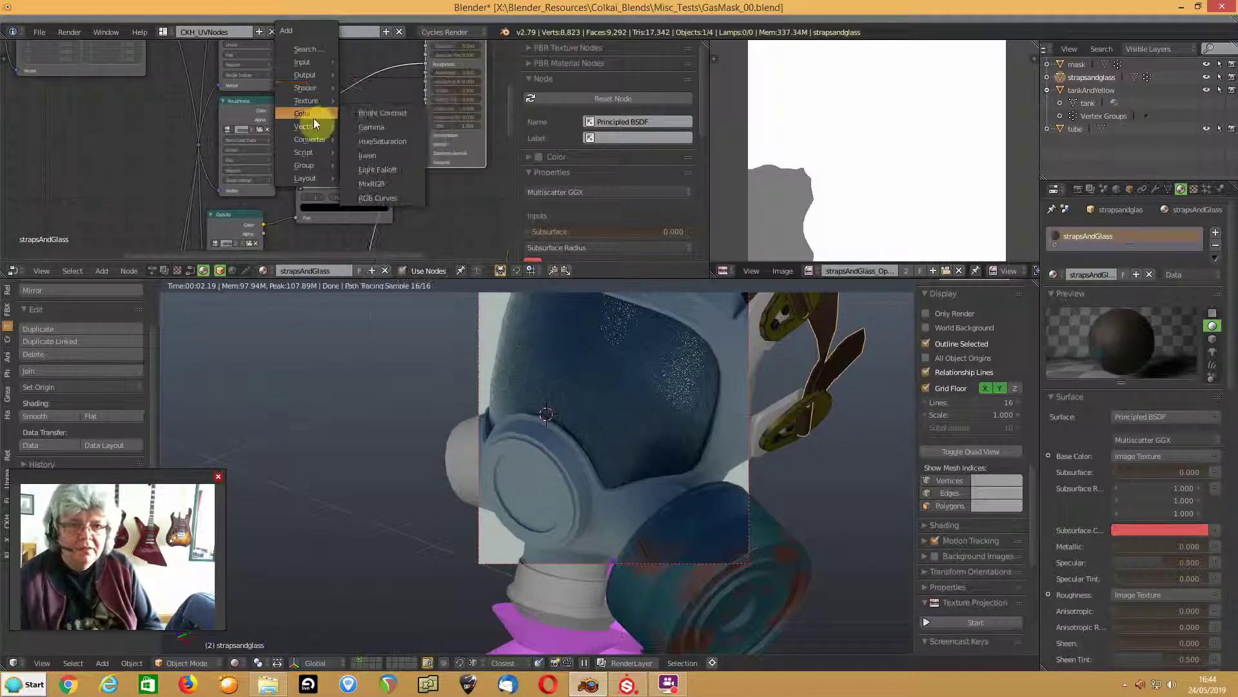
left_click(381, 198)
left_click(304, 43)
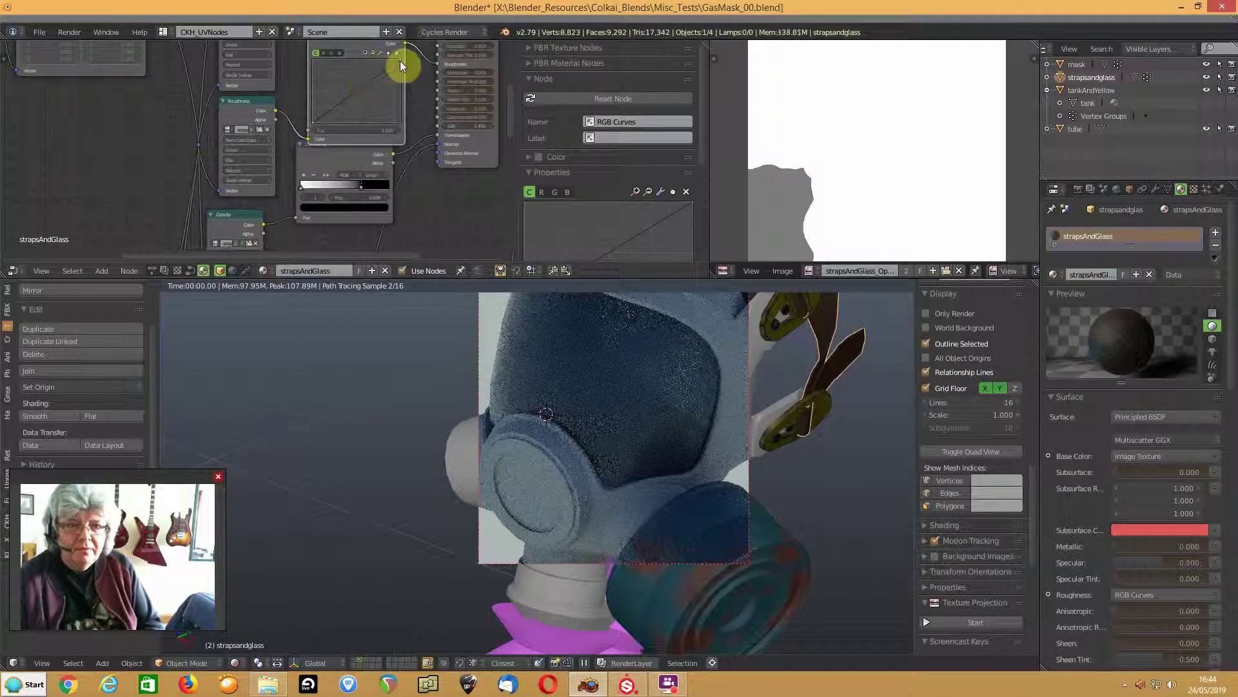
left_click_drag(400, 61, 400, 85)
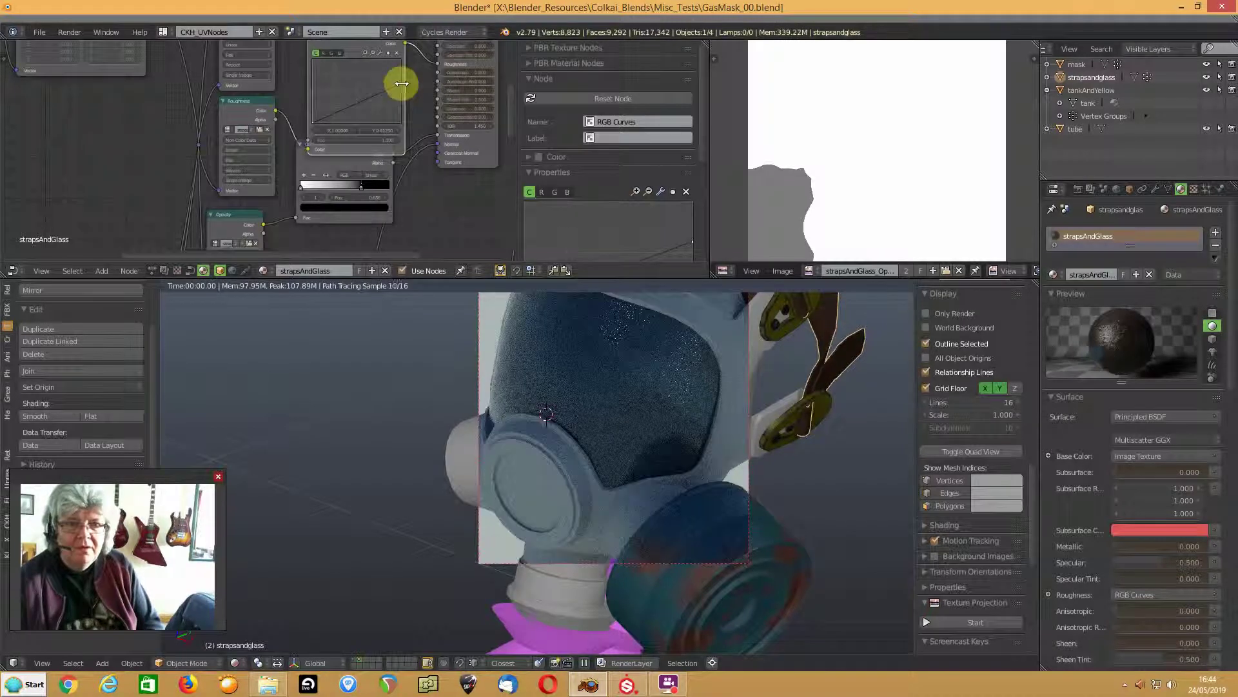
left_click_drag(401, 107, 401, 108)
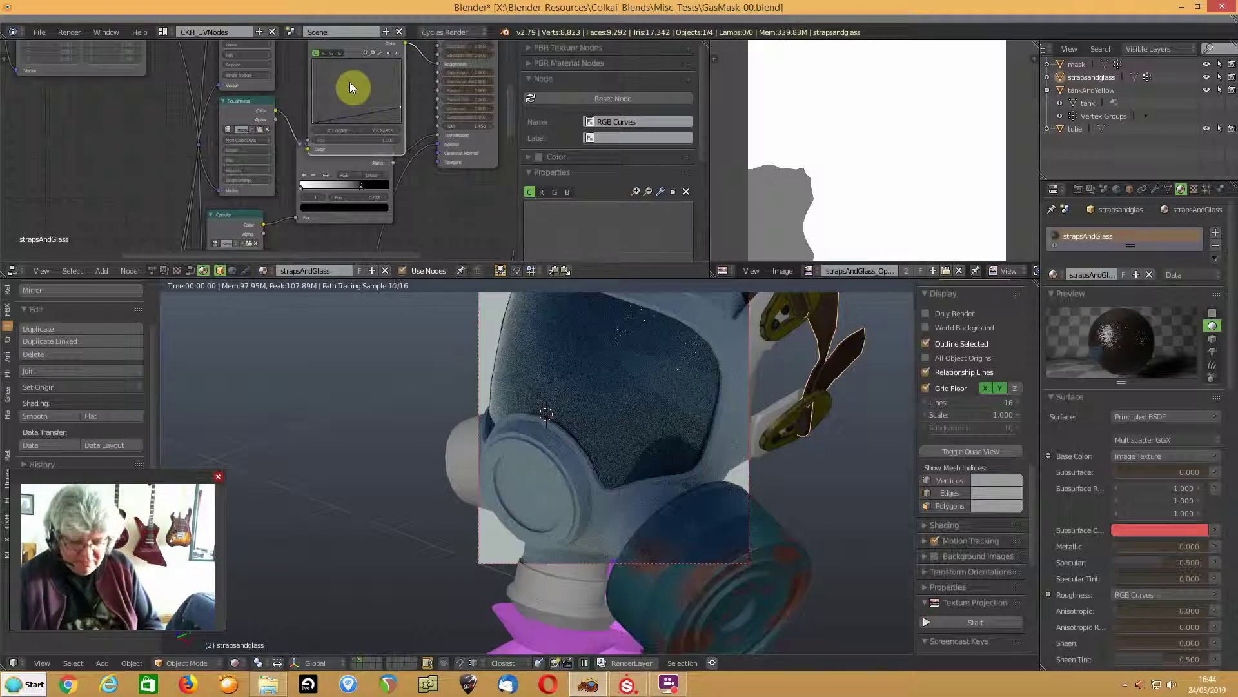
key("ctrl+x")
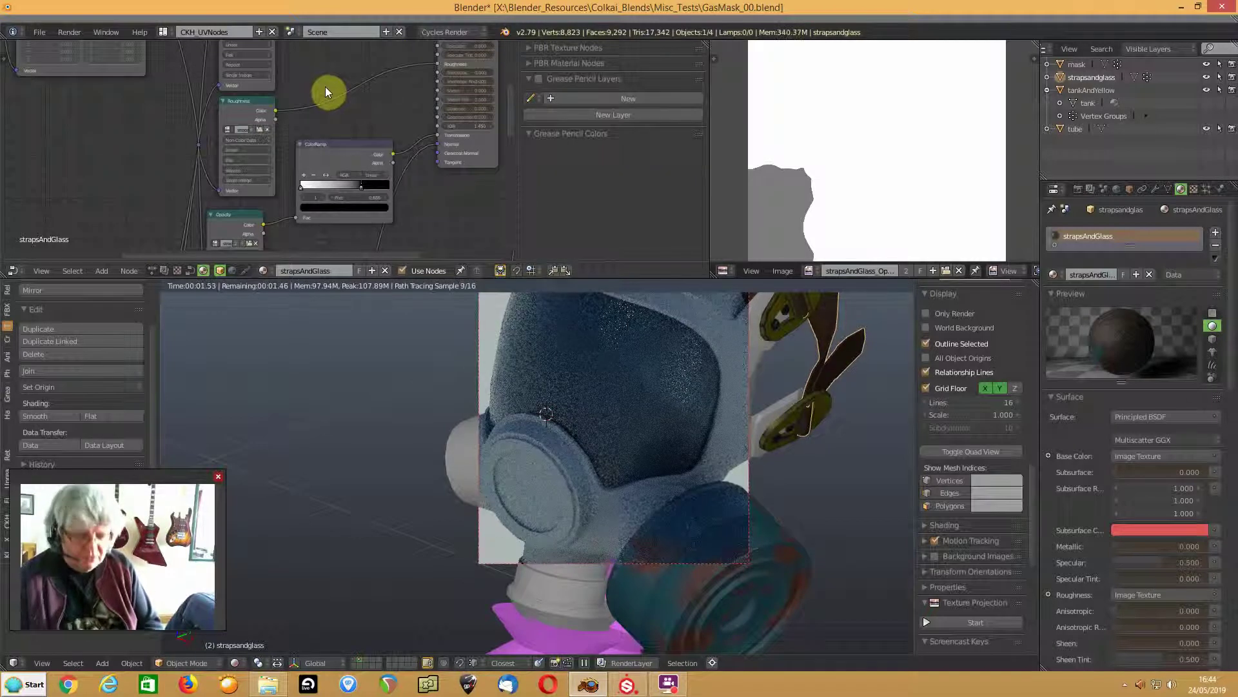
- Insert a ColorRamp between the Roughness texture and the Principled BSDF, with its black stop at about 0.27
key("shift+a")
mouse_move(306, 137)
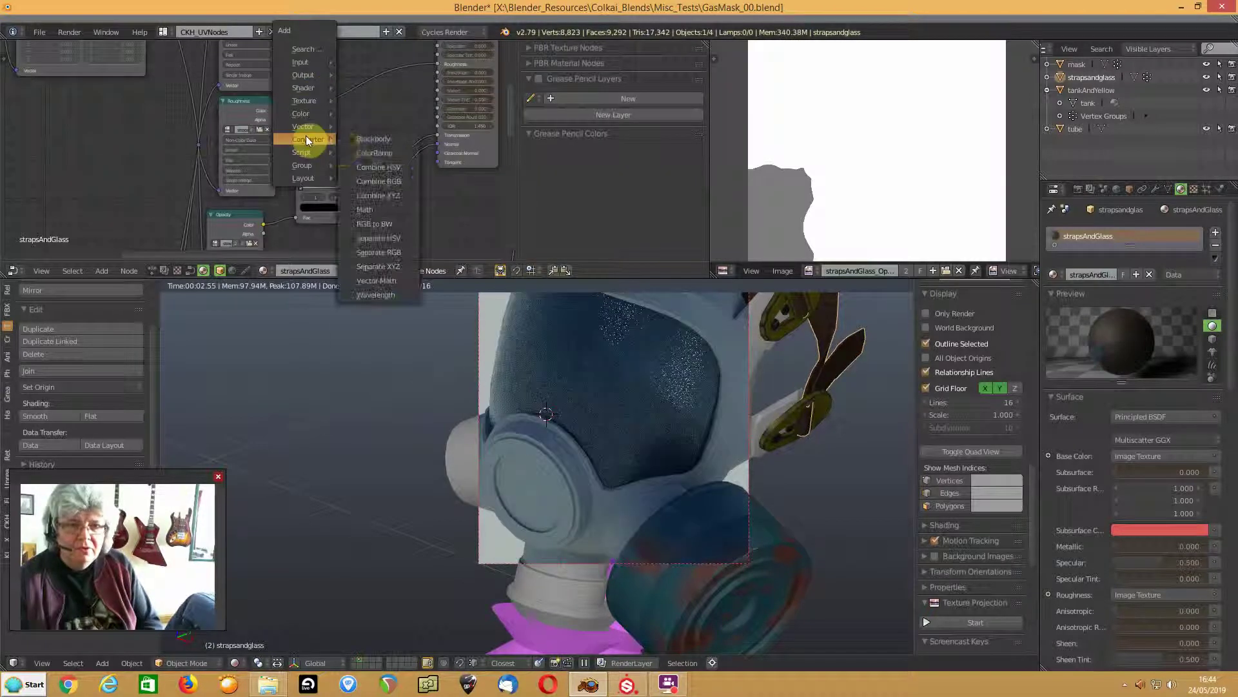
left_click(354, 152)
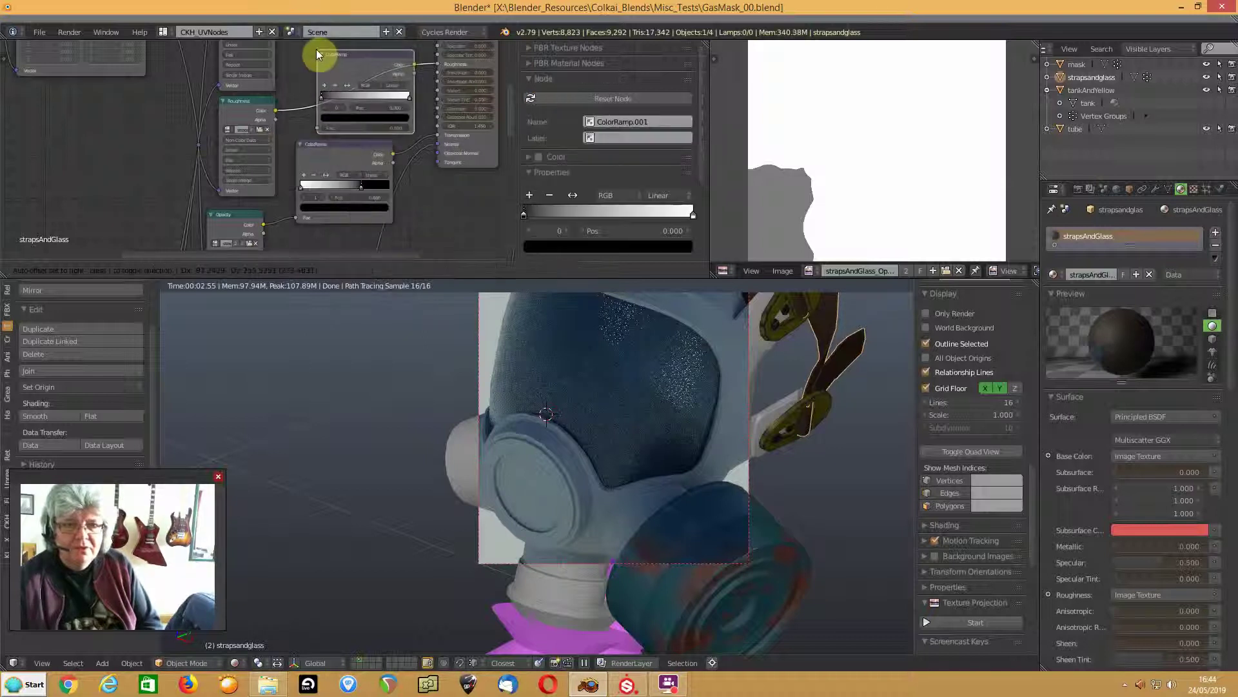
left_click(318, 50)
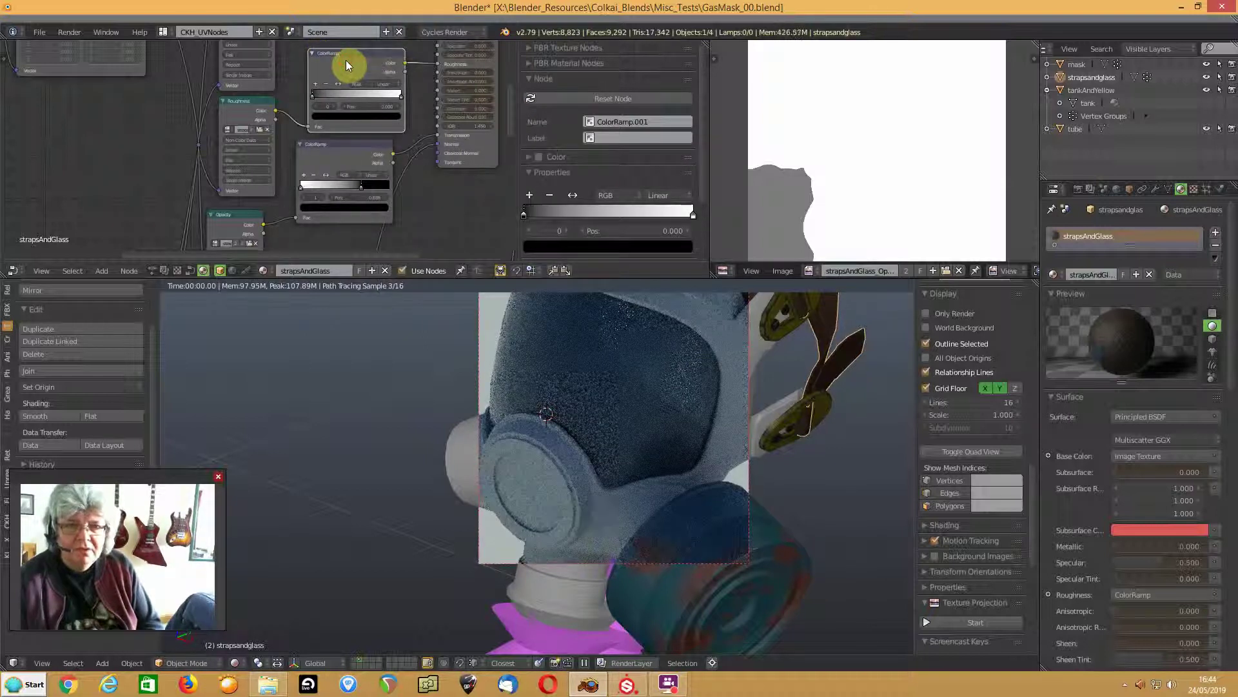
left_click_drag(312, 94, 361, 99)
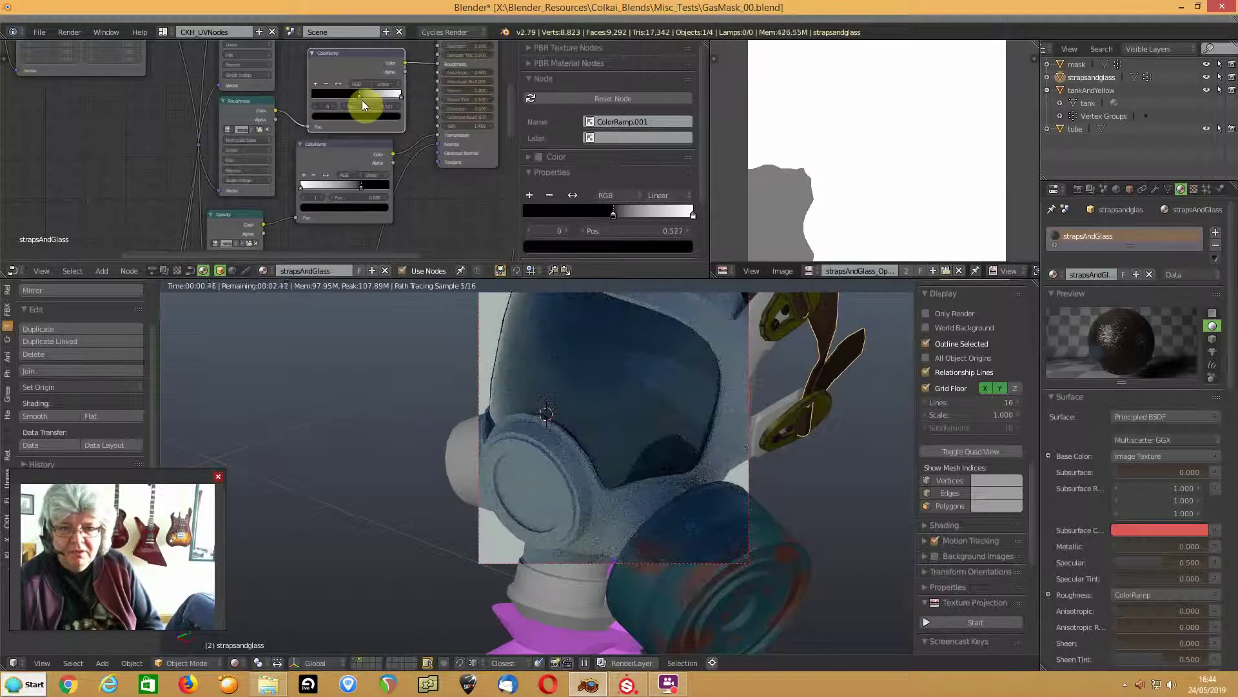
mouse_move(362, 100)
left_mouse_down()
mouse_move(324, 99)
mouse_move(339, 99)
left_mouse_up()
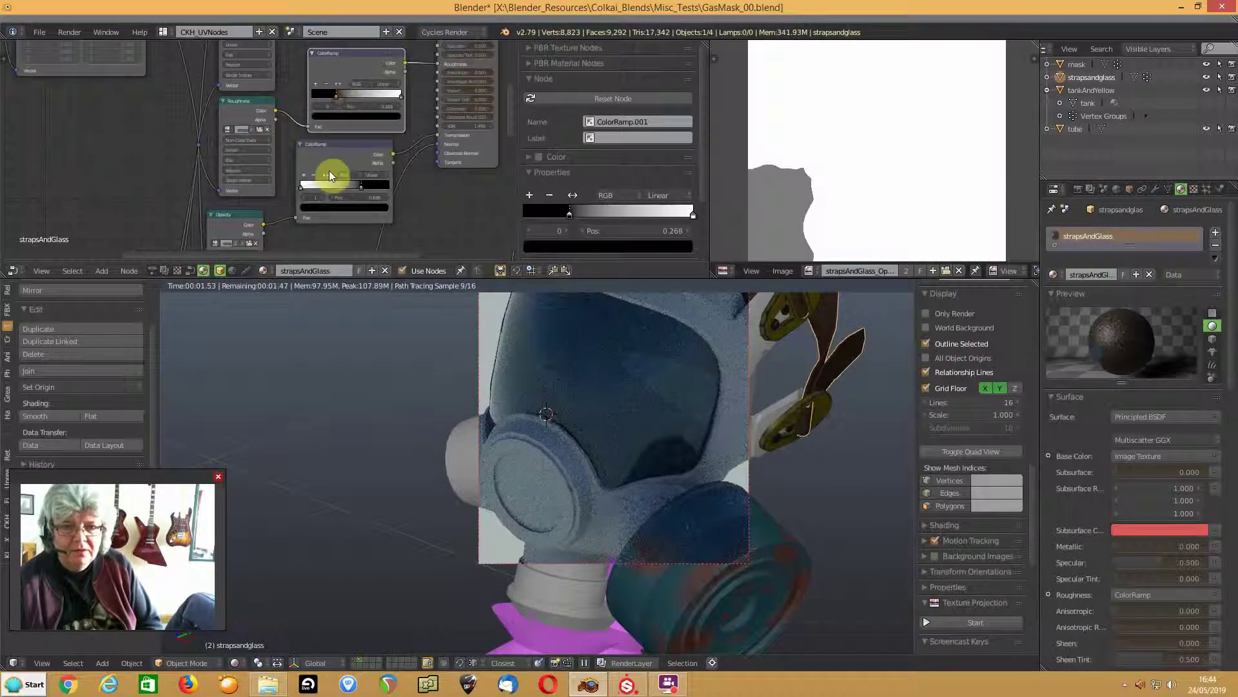
- Preview the opacity ColorRamp, move its black stop to the far end and its white stop to about 0.51, and return to the Principled BSDF output
mouse_move(362, 187)
left_mouse_down()
mouse_move(335, 187)
mouse_move(369, 191)
left_mouse_up()
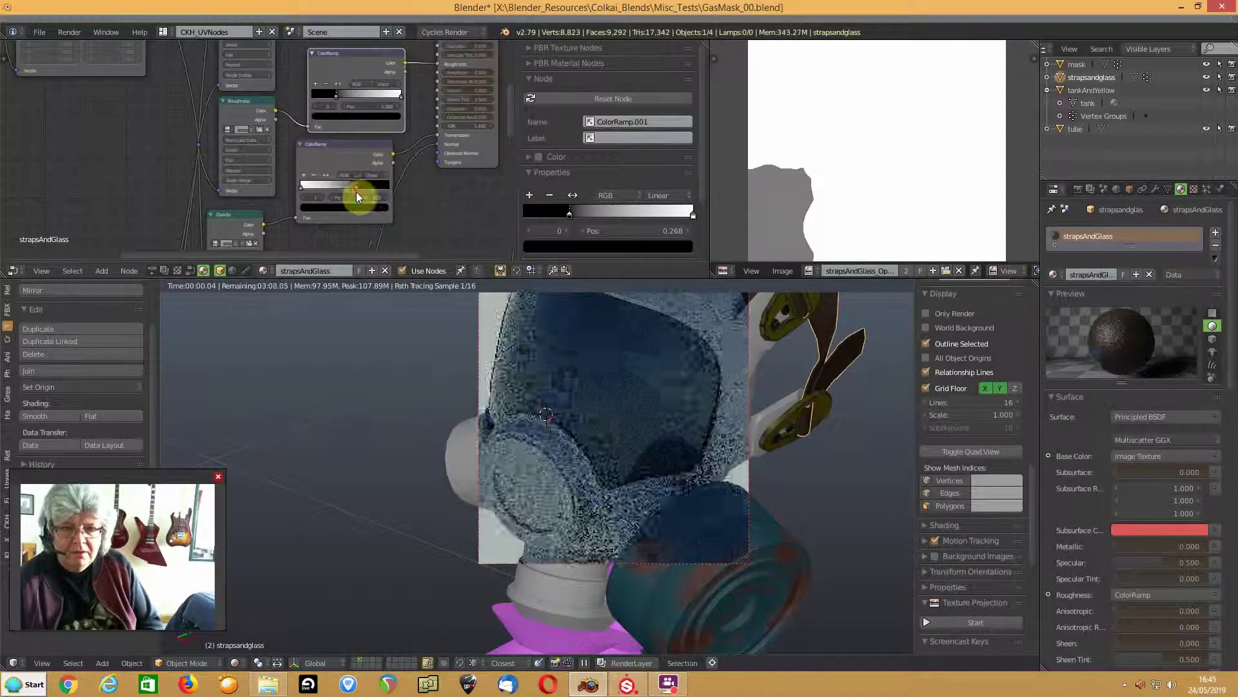
left_click(339, 157, "ctrl+shift")
left_click_drag(357, 184, 383, 191)
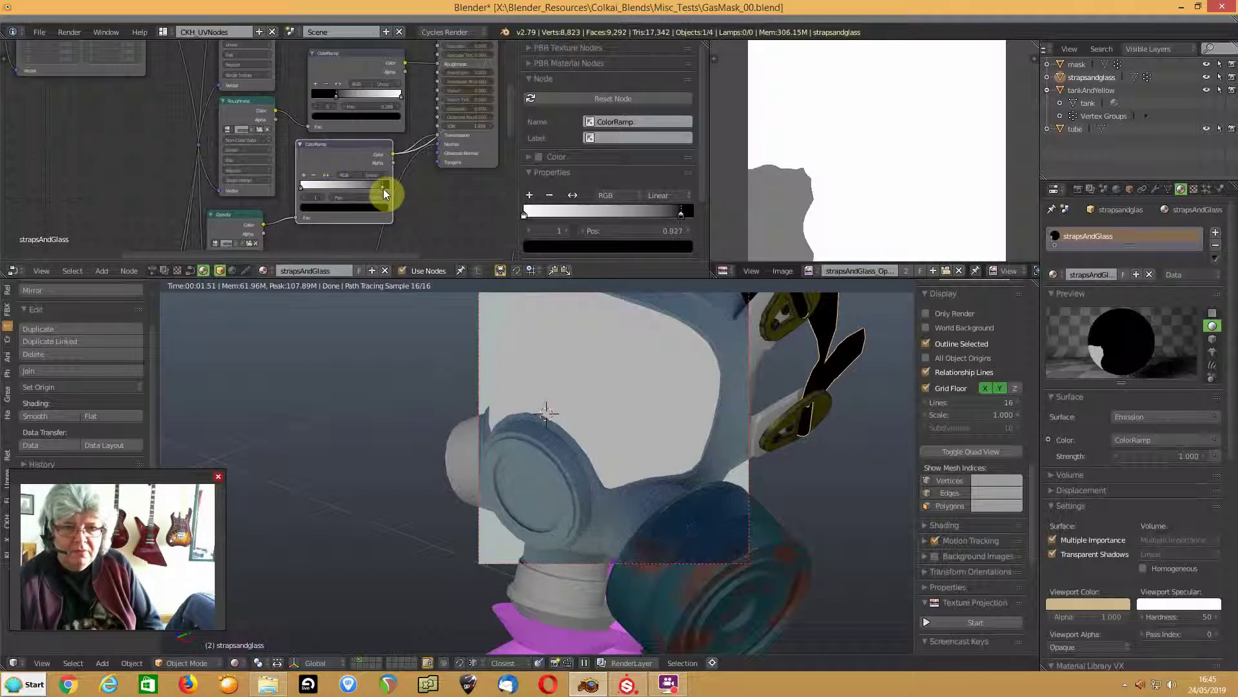
left_click_drag(306, 187, 345, 194)
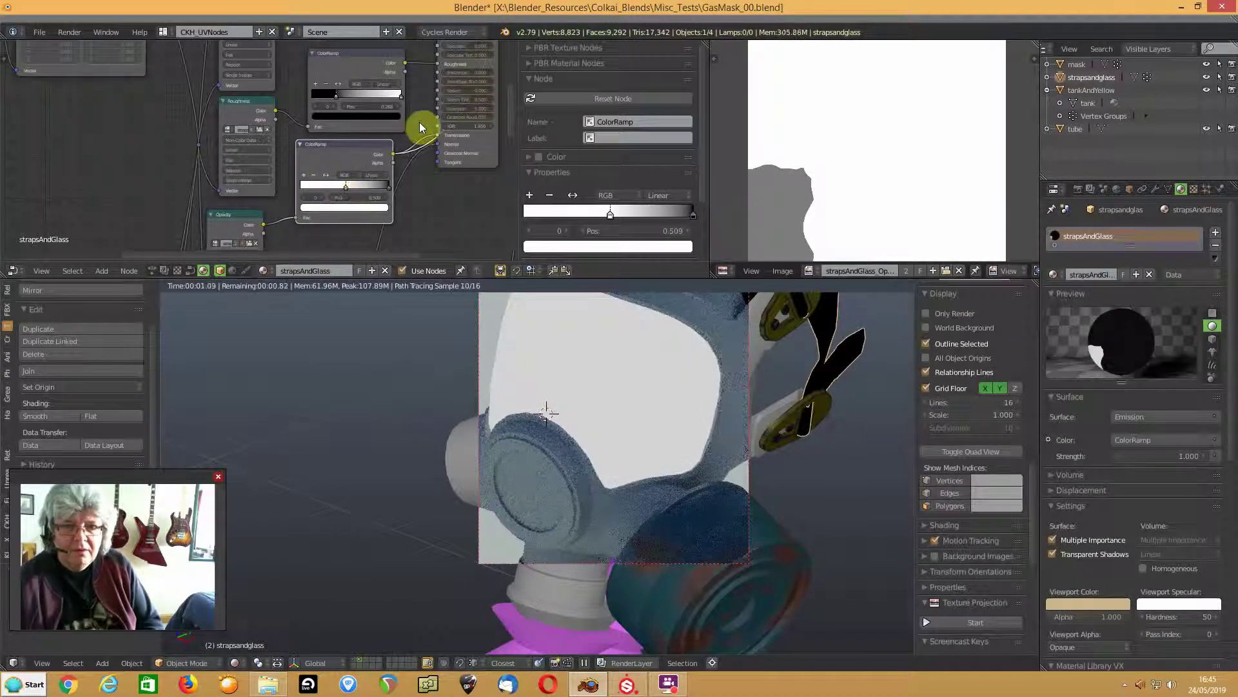
left_click(480, 149, "ctrl+shift")
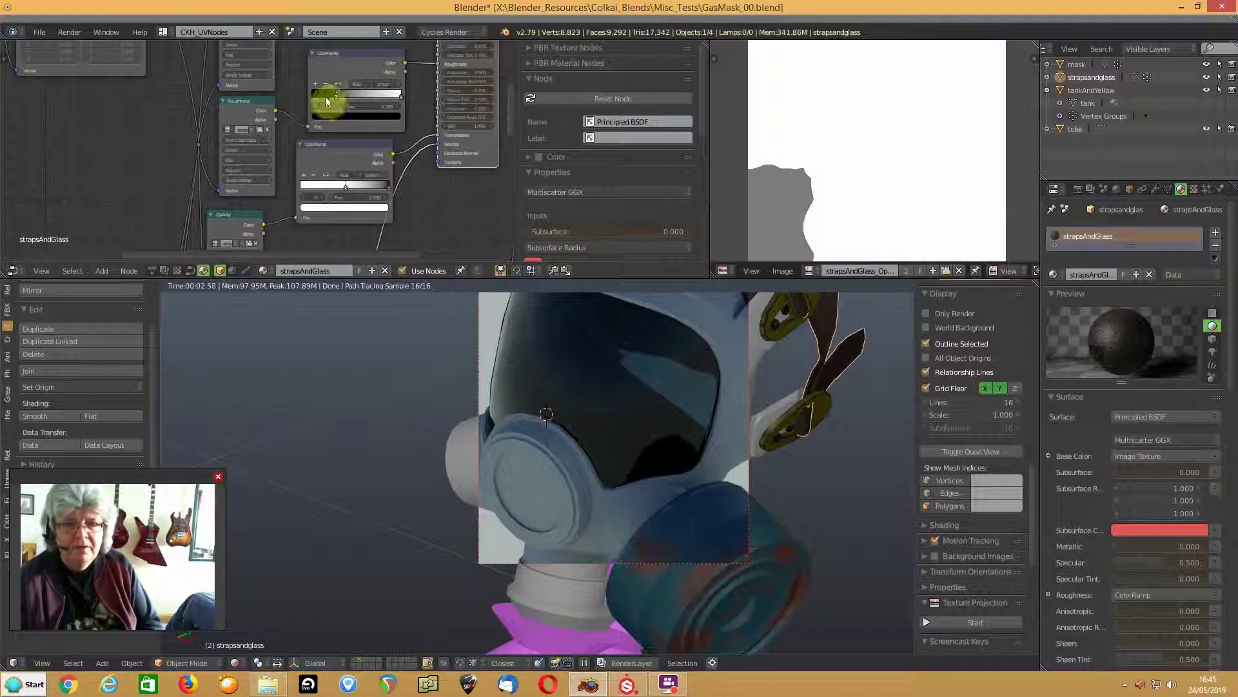
- Fine-tune the roughness ColorRamp's black stop to about 0.255 while previewing that ramp, and return to the Principled BSDF output
left_click_drag(335, 95, 332, 96)
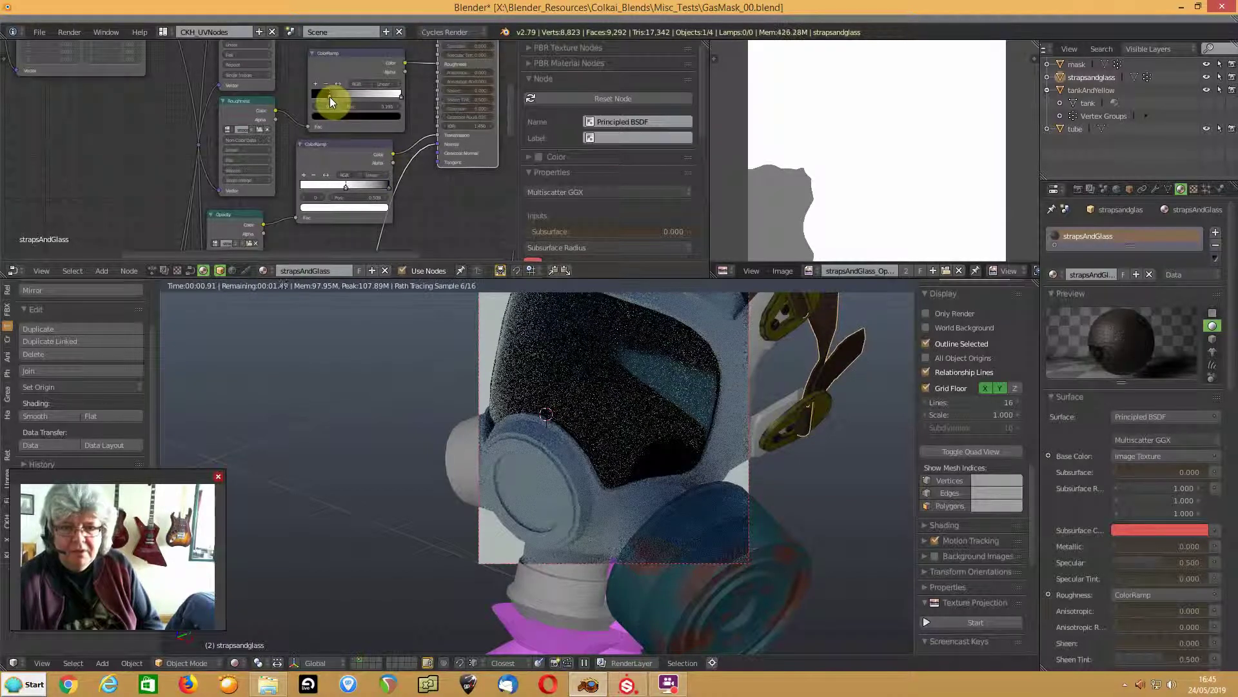
left_click_drag(330, 96, 331, 97)
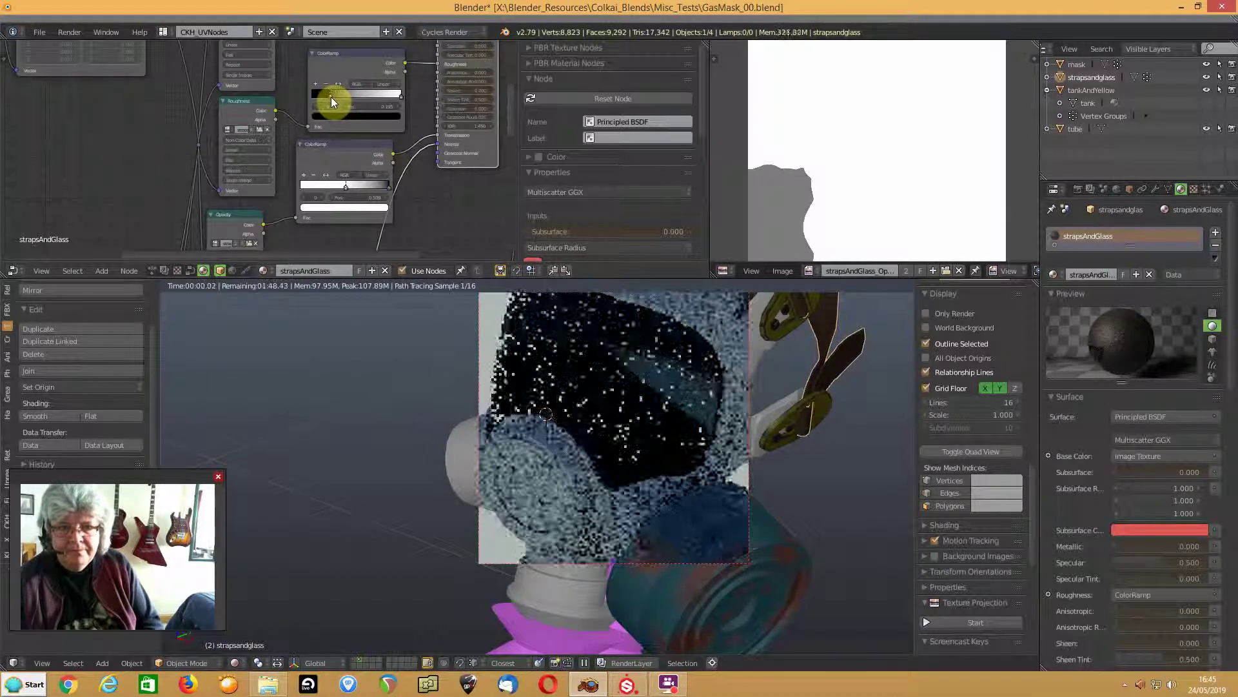
left_click(339, 63, "ctrl+shift")
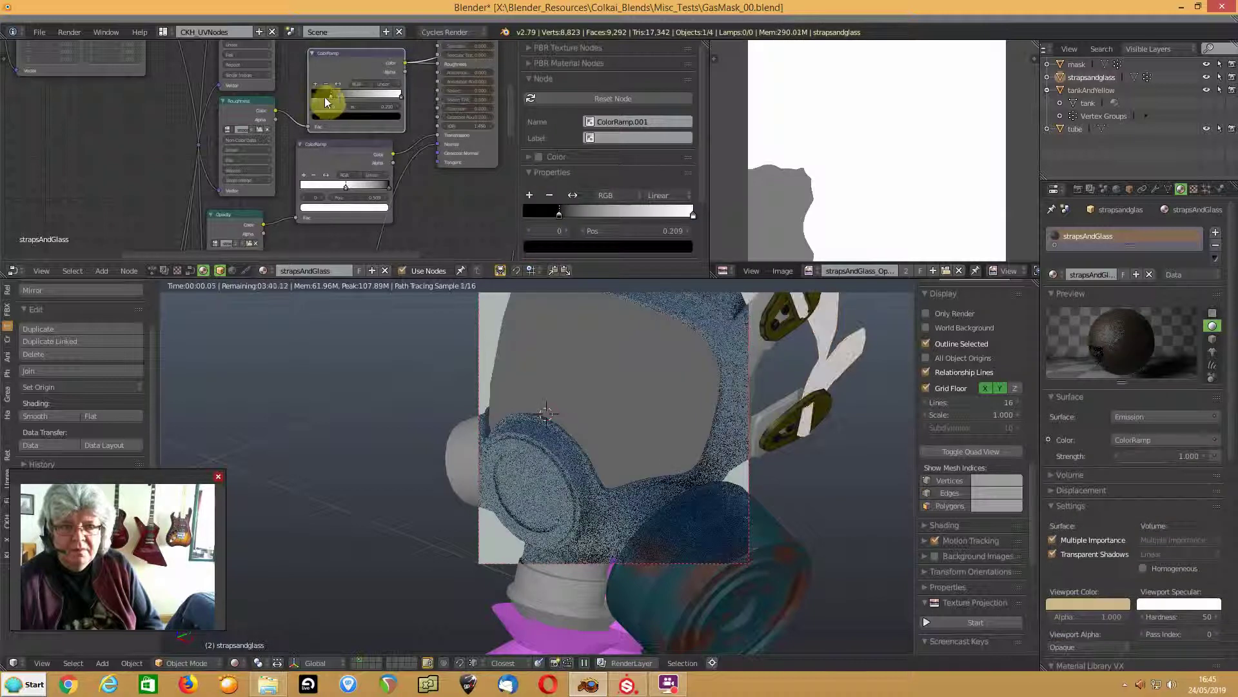
mouse_move(332, 95)
left_mouse_down()
mouse_move(322, 96)
mouse_move(369, 99)
mouse_move(335, 97)
left_mouse_up()
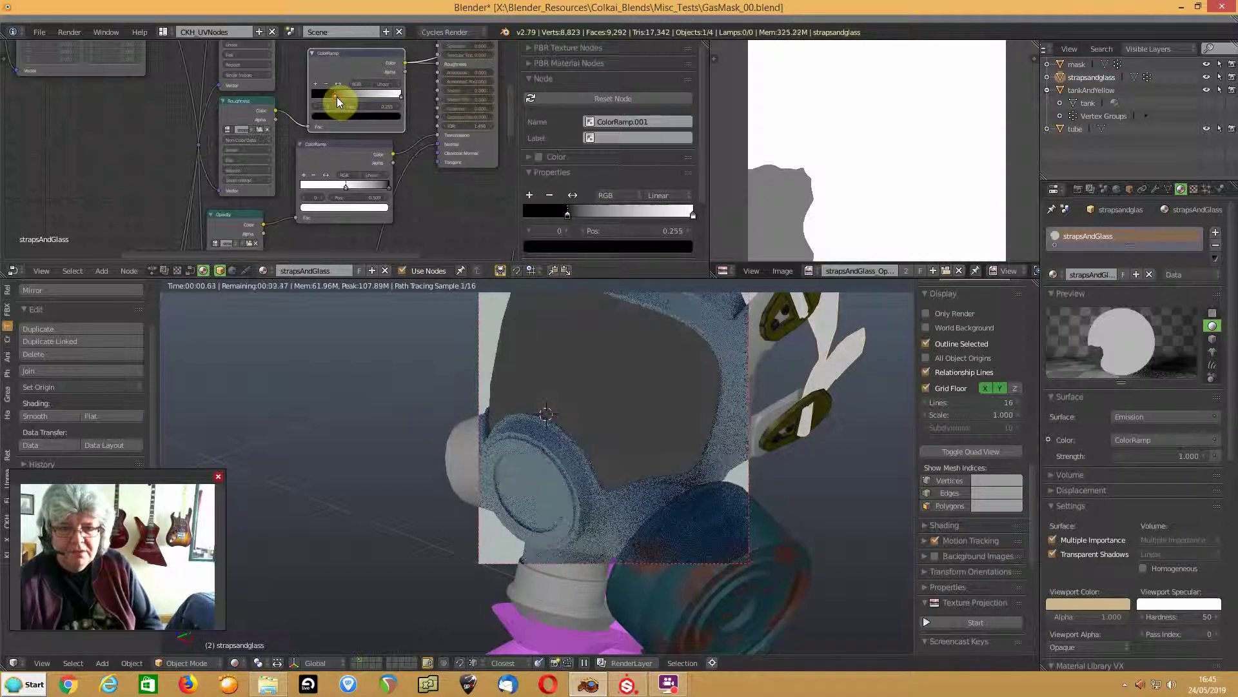
left_click(470, 150, "ctrl+shift")
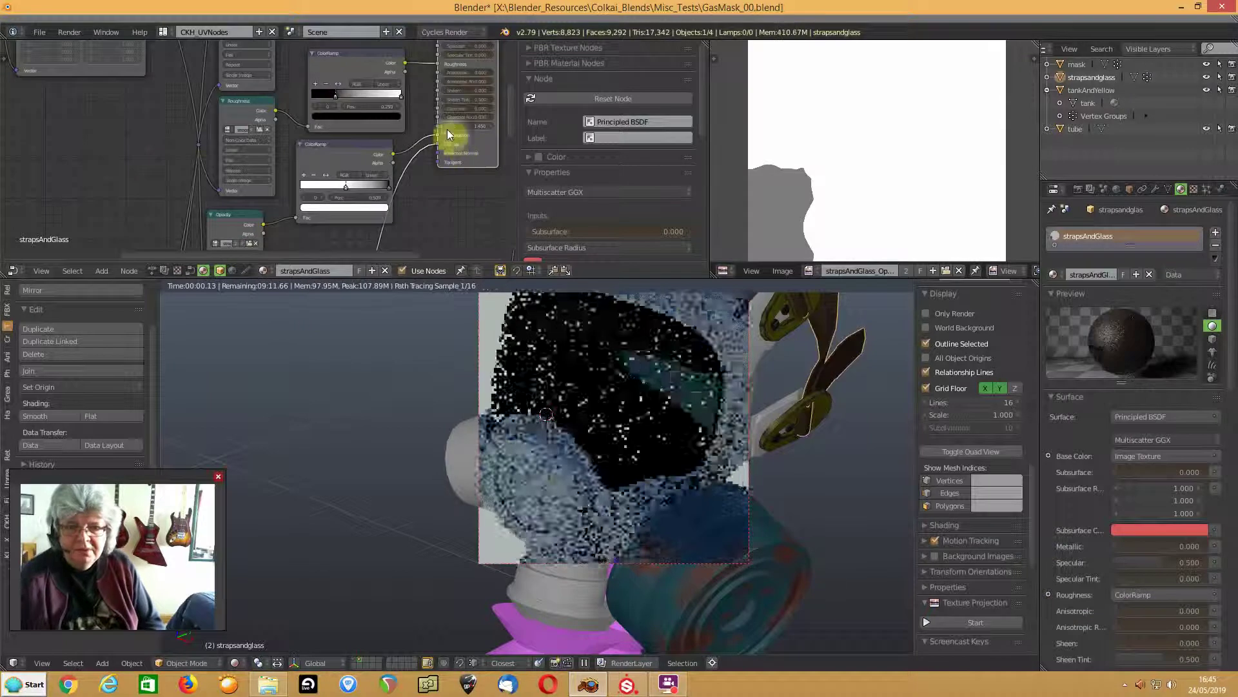
- Select the mask object, remove the extra node feeding its material's displacement, and switch its Diffuse BSDF to a Principled BSDF
middle_click_drag(460, 165, 373, 196)
scroll(368, 187, "down", 2)
scroll(351, 160, "down", 1)
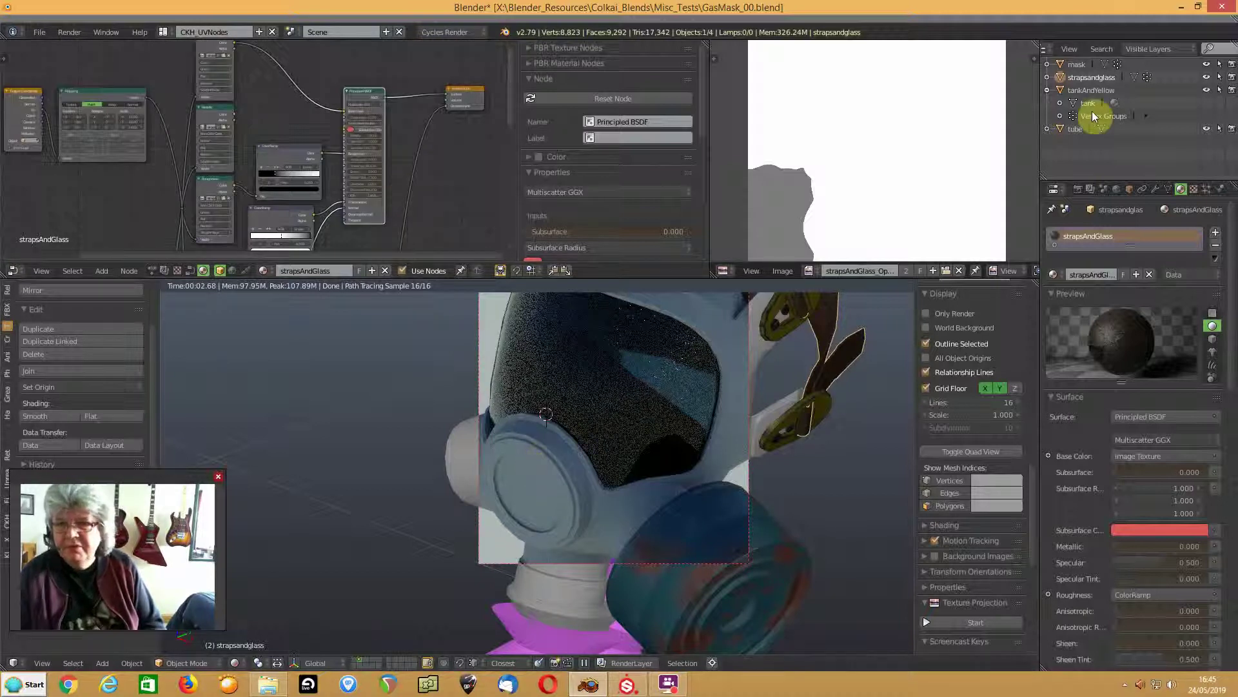
left_click(1075, 64)
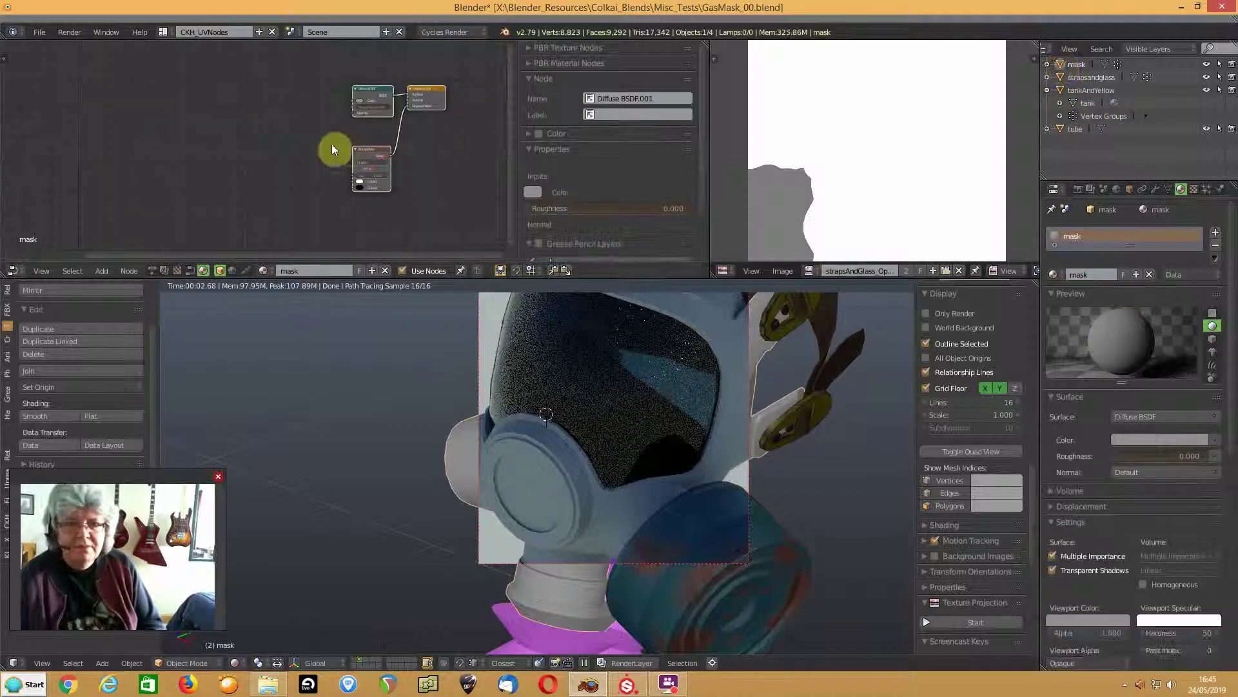
key("x")
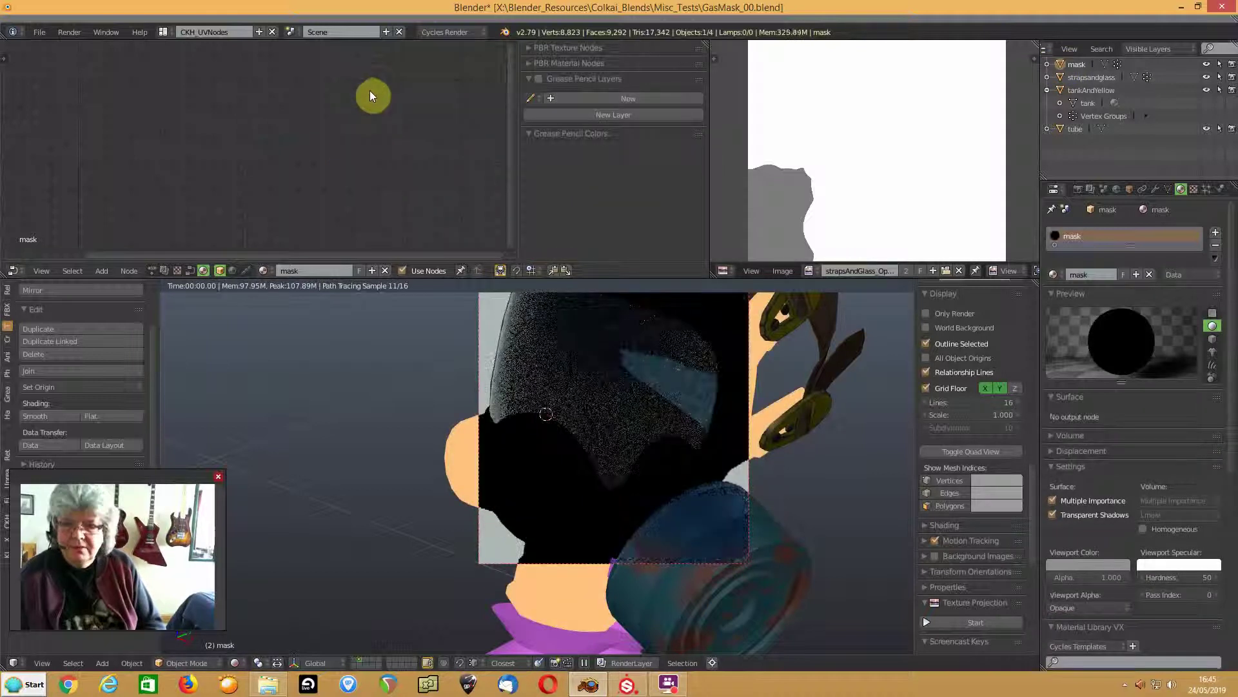
key("ctrl+z")
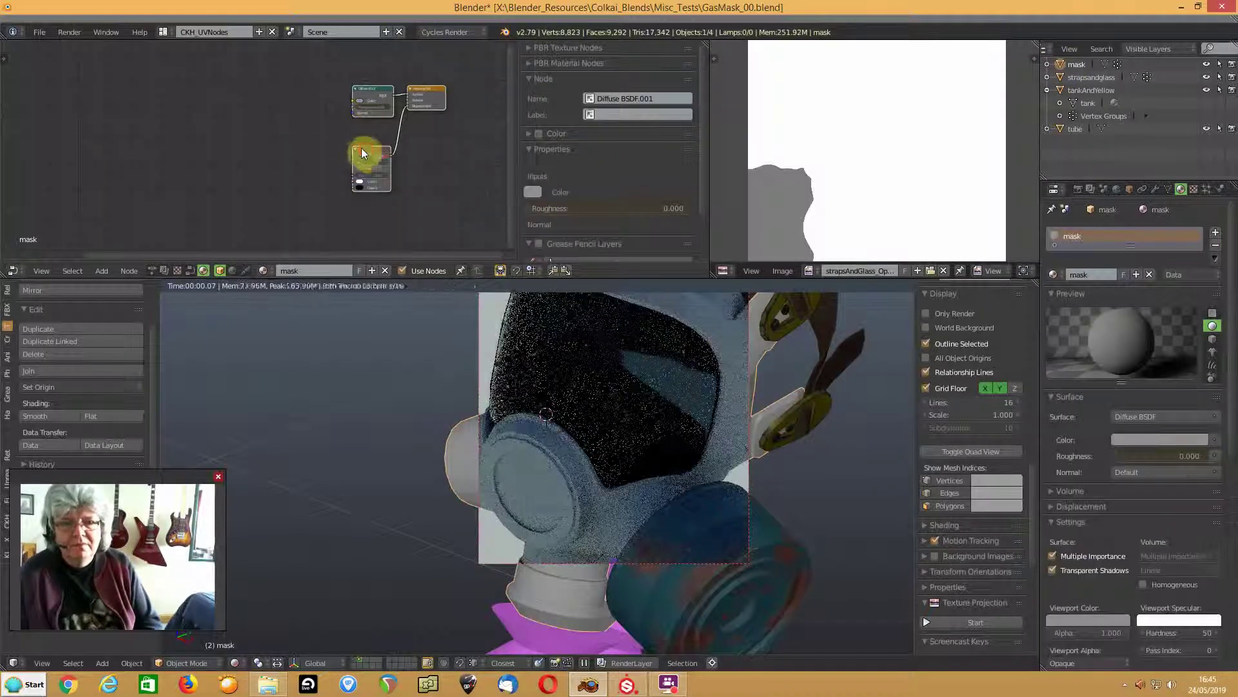
left_click(370, 93)
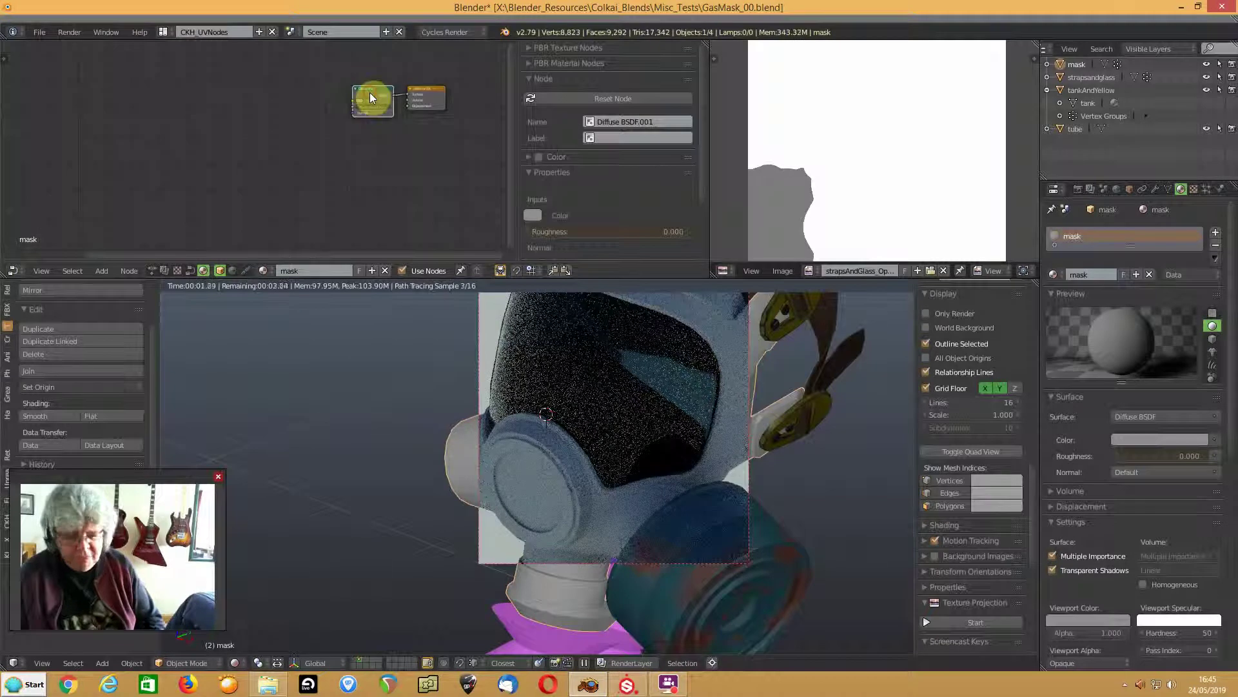
key("shift+s")
mouse_move(369, 94)
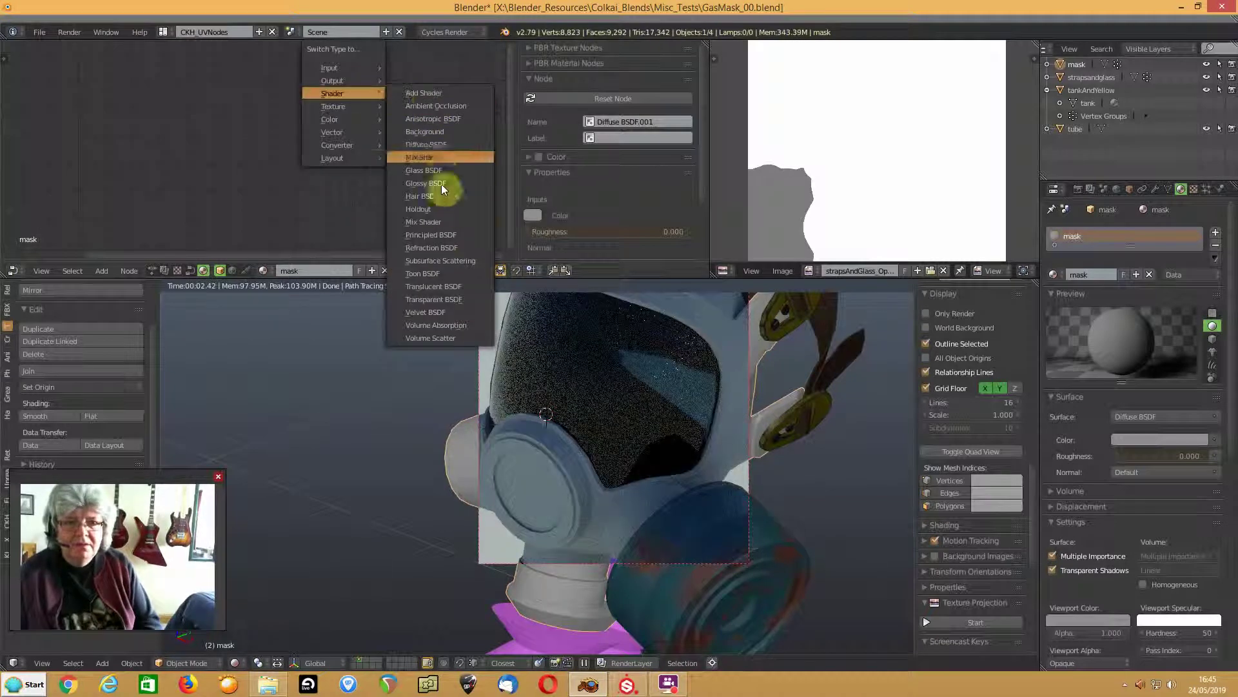
left_click(438, 235)
- Run Principled Texture Setup on the mask material with the textures from mask_BaseColor.png through mask_Roughness.png
left_click(372, 94)
key("ctrl+shift+t")
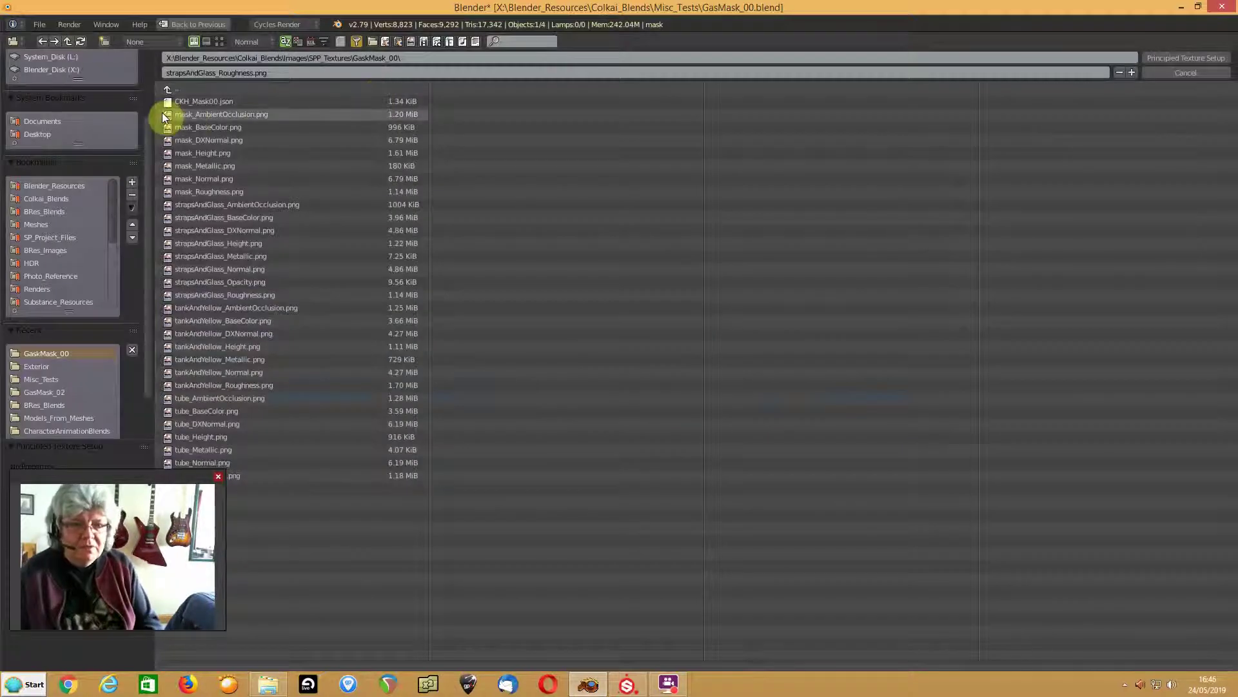
key("b")
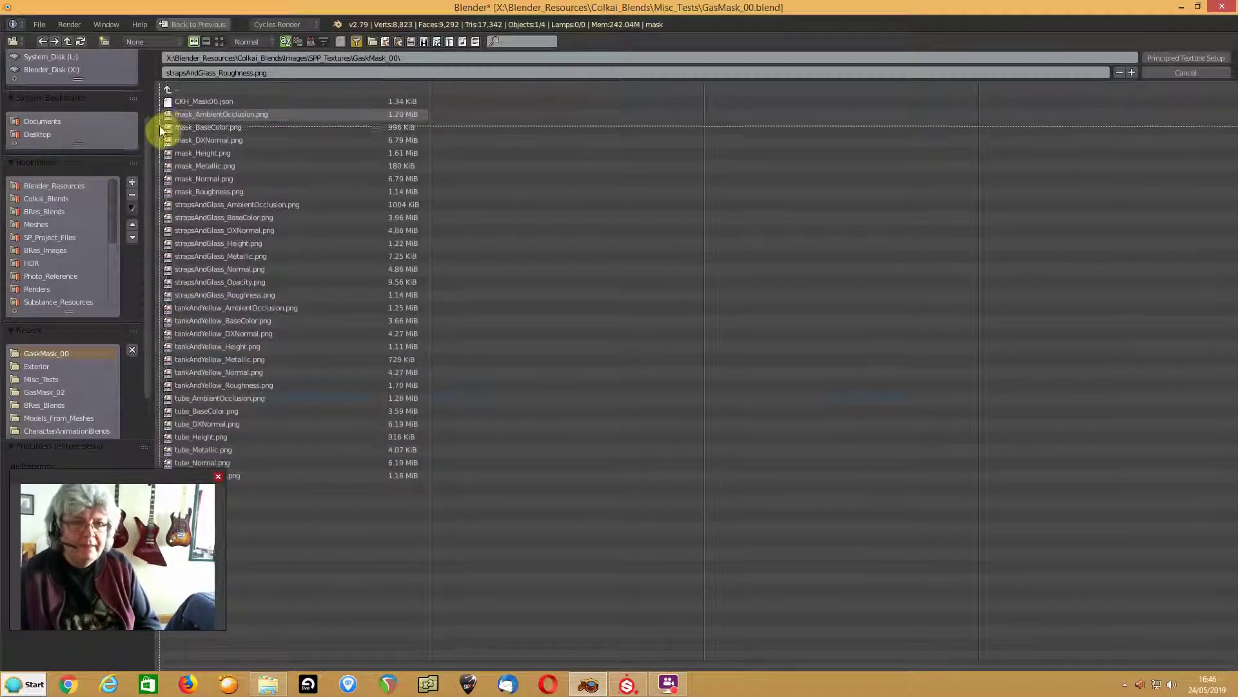
left_click_drag(160, 126, 313, 190)
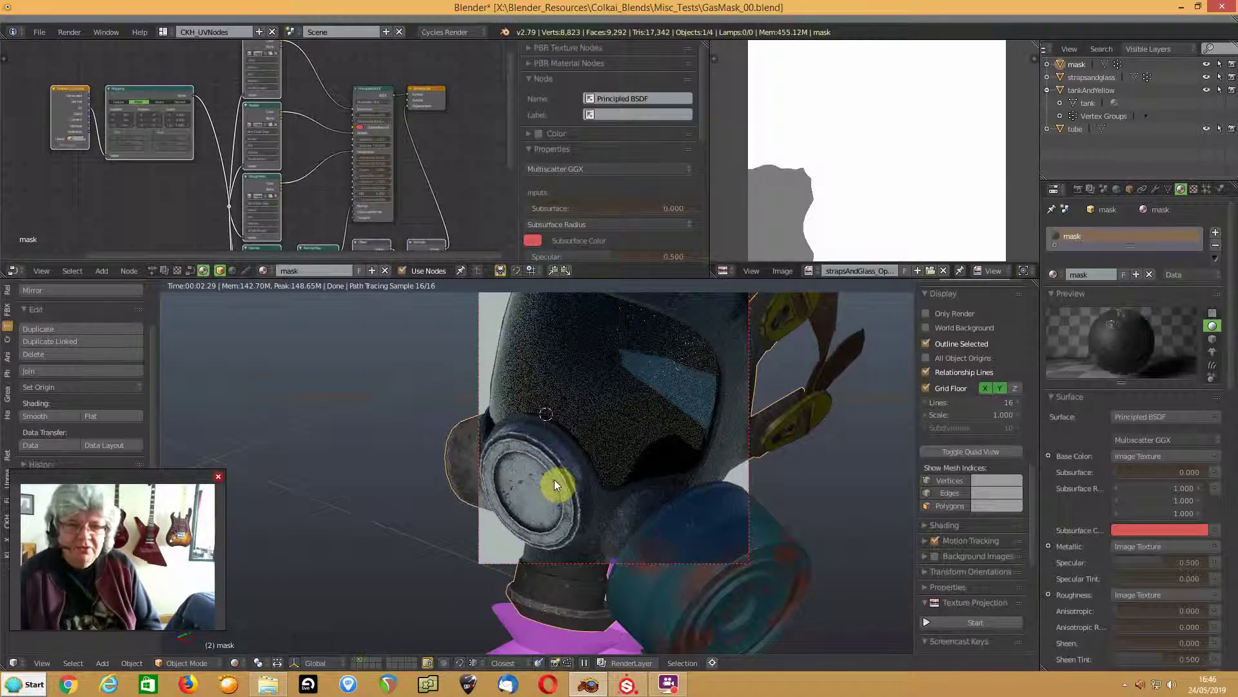
- Set the strength of the mask material's Normal Map node to 0.5
middle_click_drag(361, 202, 346, 119)
left_click(304, 165)
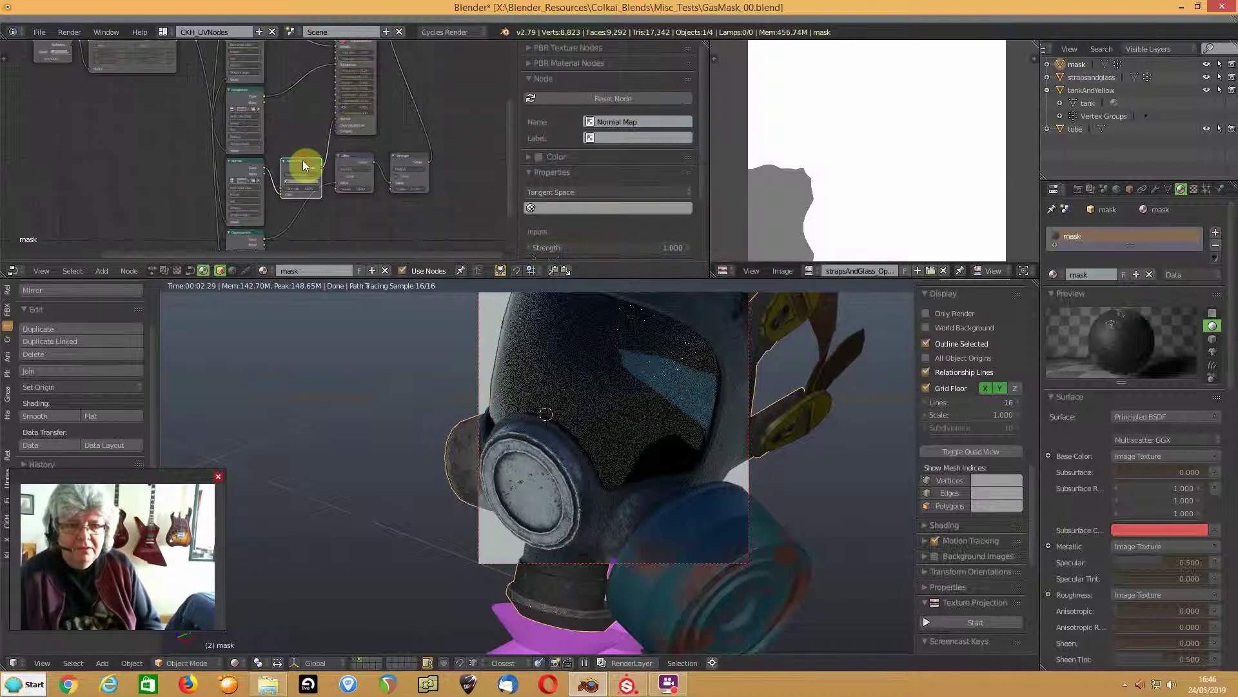
left_click(649, 246)
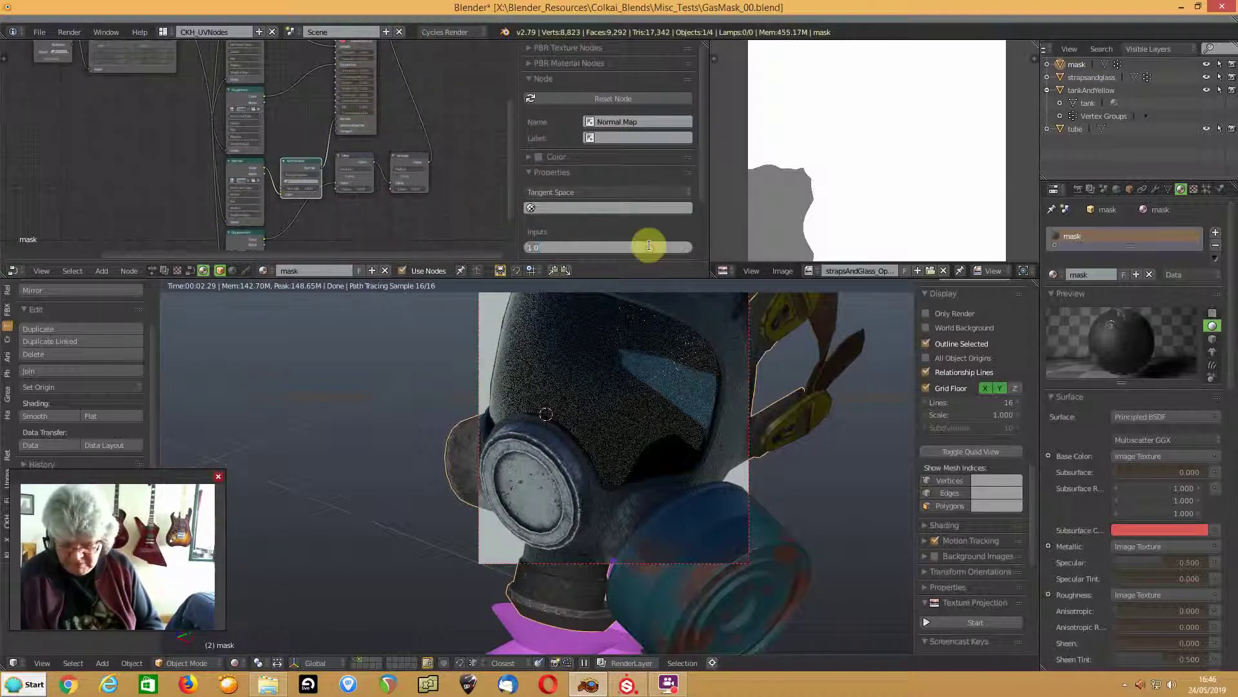
type("0.5")
key("Return")
- Set the multiply value of the mask material's displacement Strength node to 0.05
left_click(413, 161)
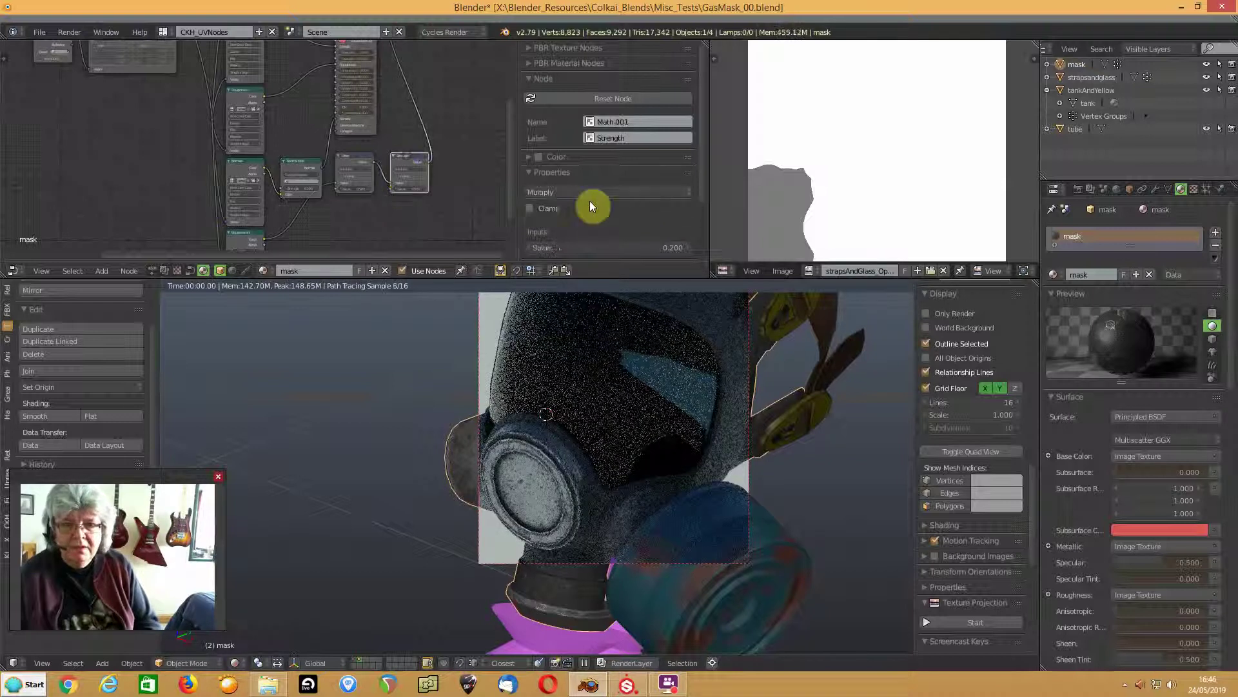
left_click(643, 247)
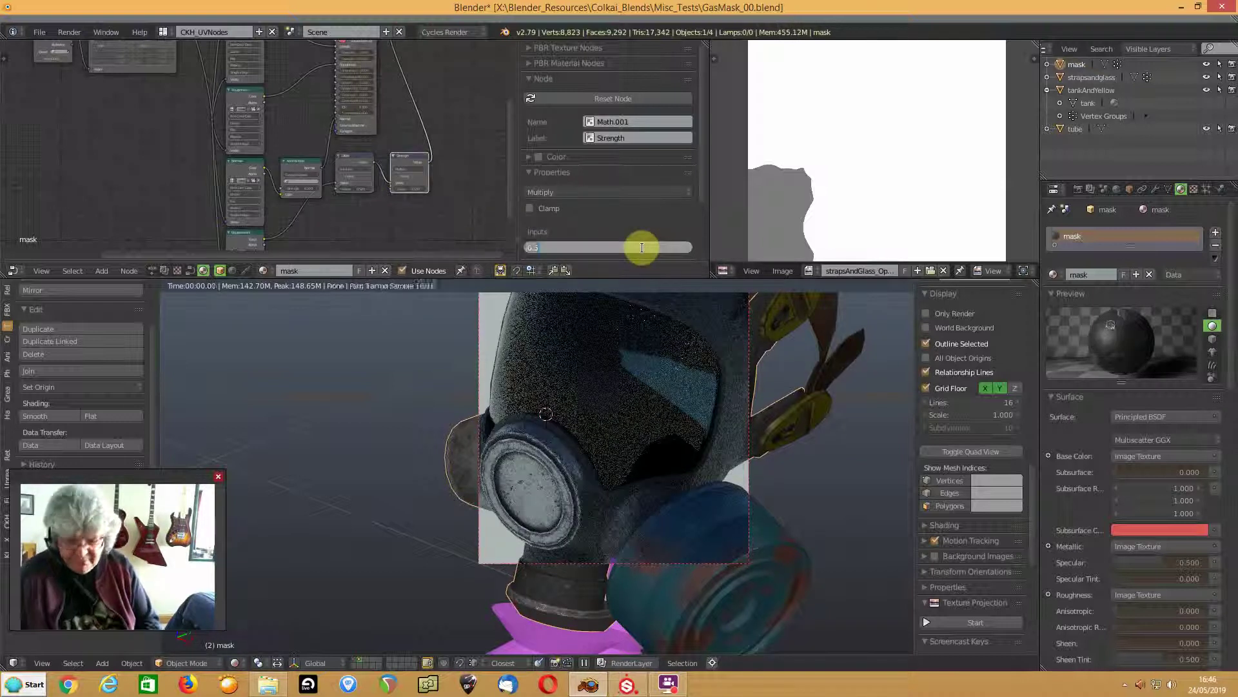
type("0.05")
key("Return")
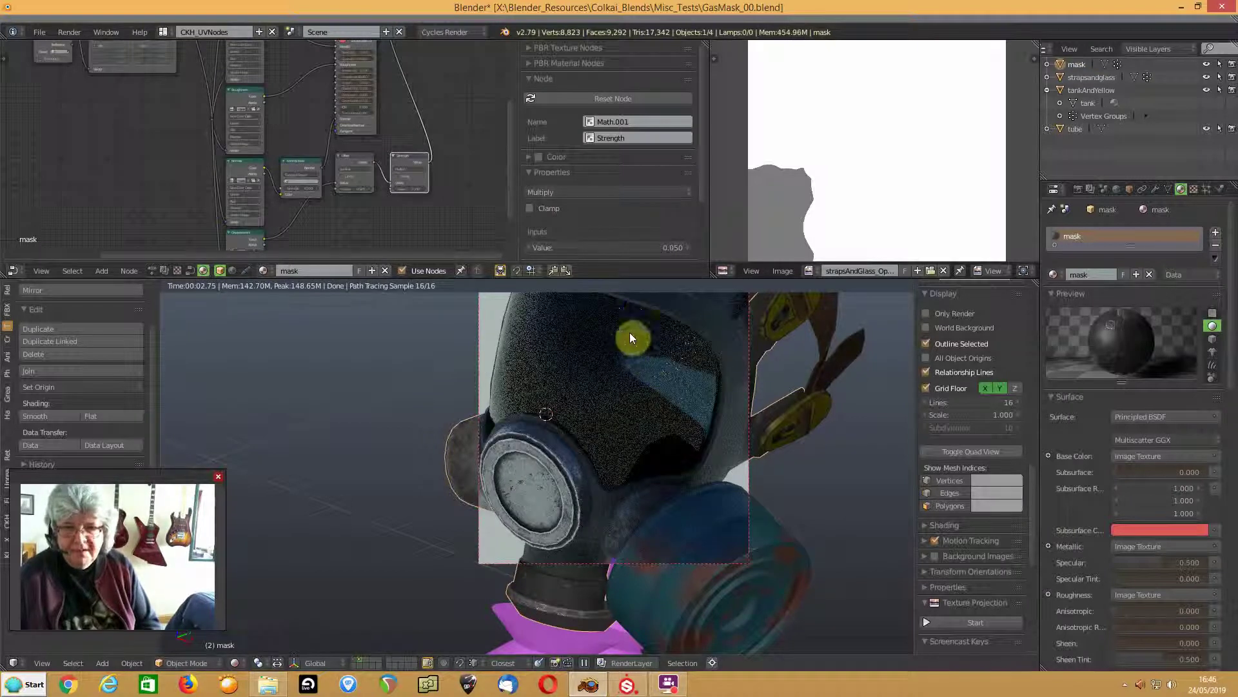
- Select the tube object, remove the extra node feeding its material's displacement, and switch its Diffuse BSDF to a Principled BSDF
middle_click_drag(569, 492, 598, 316)
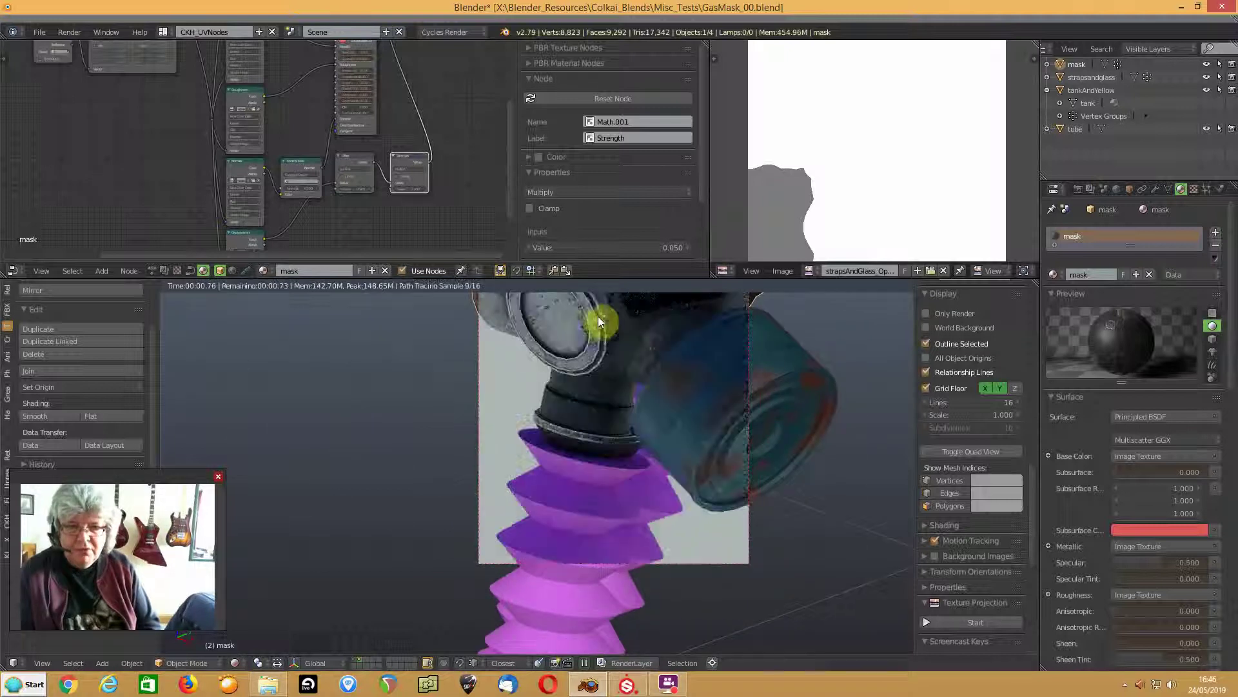
left_click(1065, 128)
middle_click_drag(407, 114, 377, 213)
left_click(318, 179)
key("x")
left_click(319, 122)
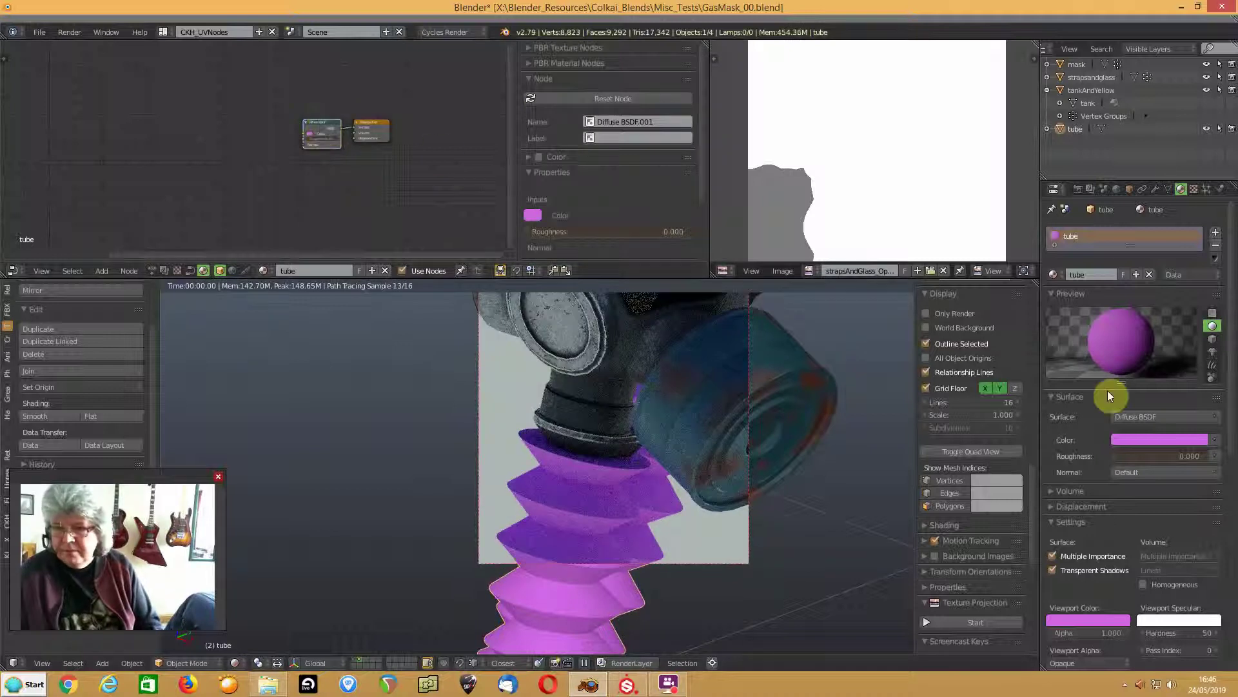
left_click(1135, 417)
left_click(954, 294)
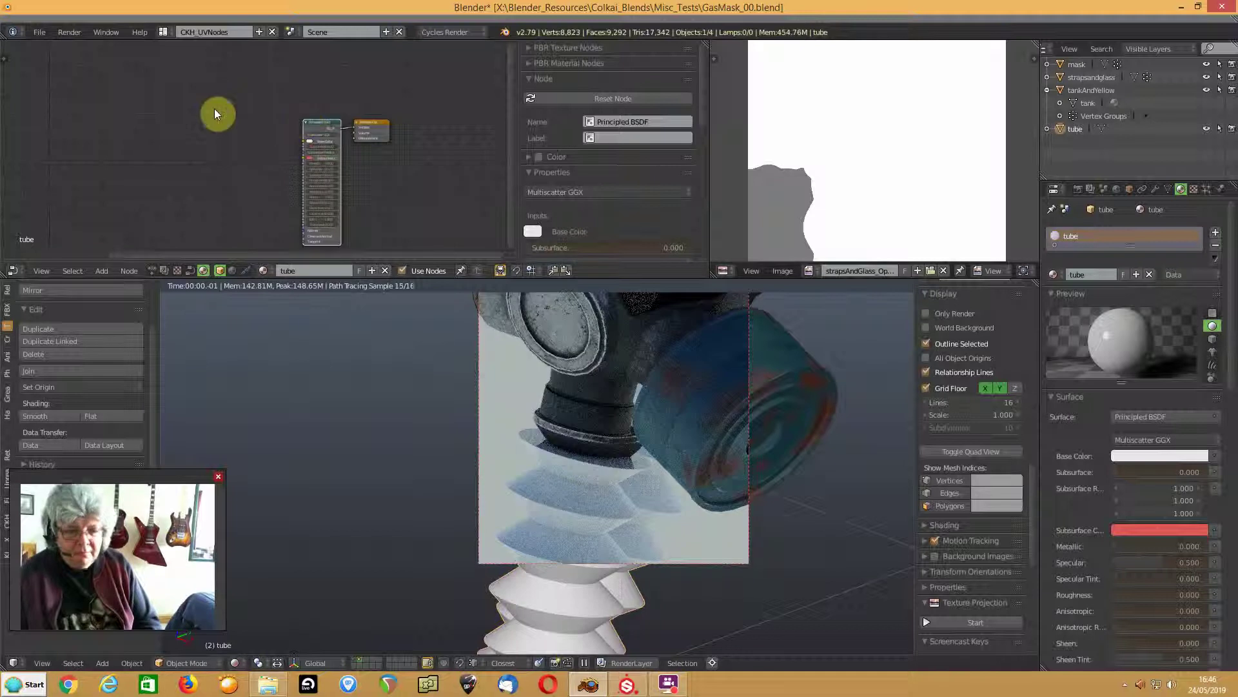
- Run Principled Texture Setup on the tube material with the textures from tube_BaseColor.png through tube_Roughness.png
key("ctrl+shift+t")
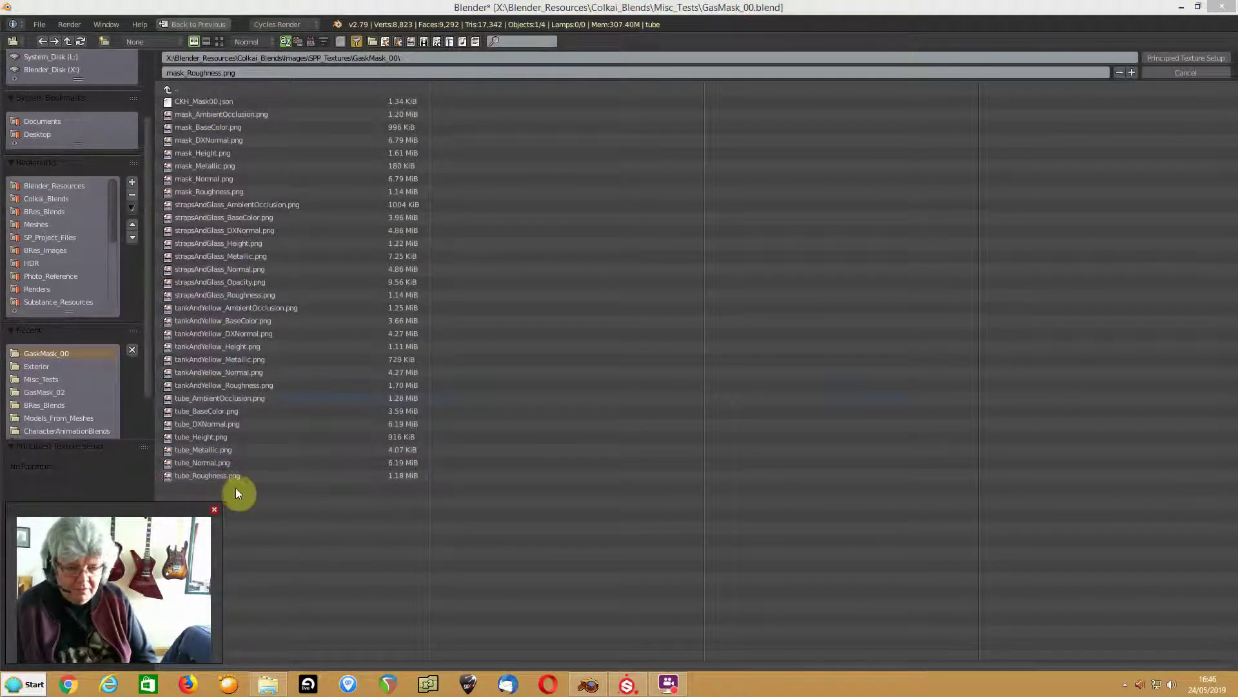
left_click_drag(261, 490, 169, 409)
left_click(1183, 59)
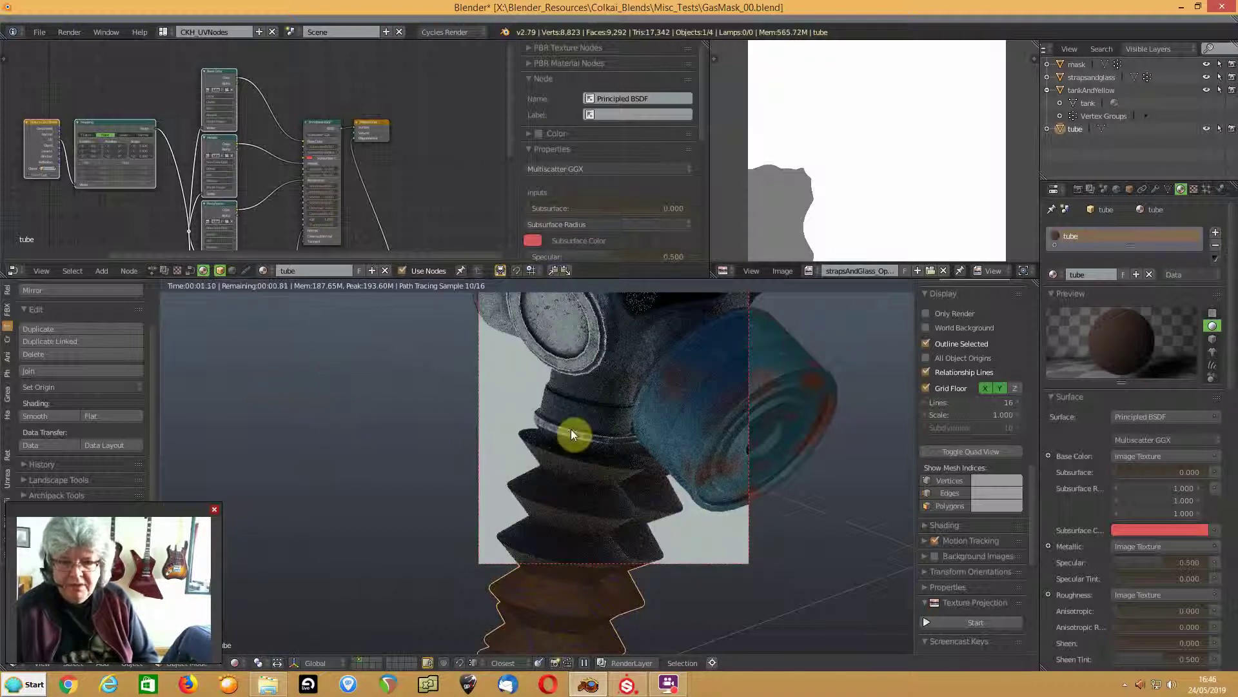
scroll(575, 430, "down", 4)
mouse_move(586, 423)
middle_mouse_down()
mouse_move(600, 456)
mouse_move(601, 425)
middle_mouse_up()
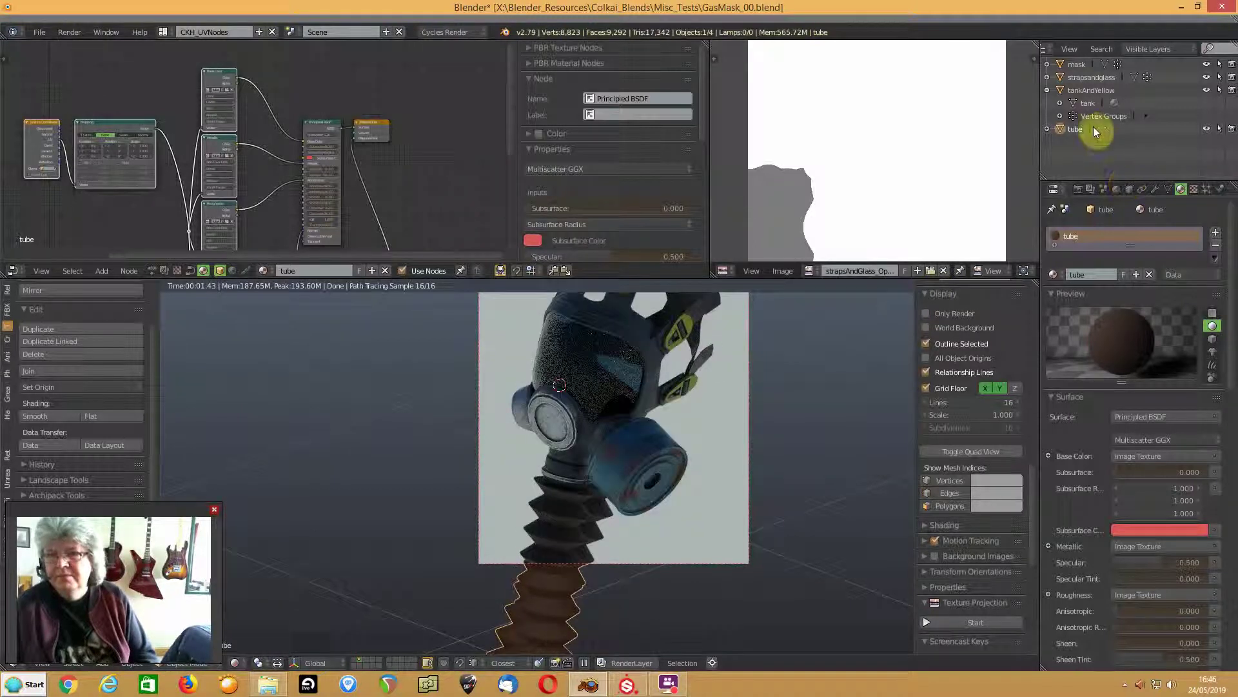
- Switch the world background color to an Environment Texture and load Panorama.hdr from the Exterior folder of the SP_environments bookmark
left_click(1118, 191)
left_click(1226, 330)
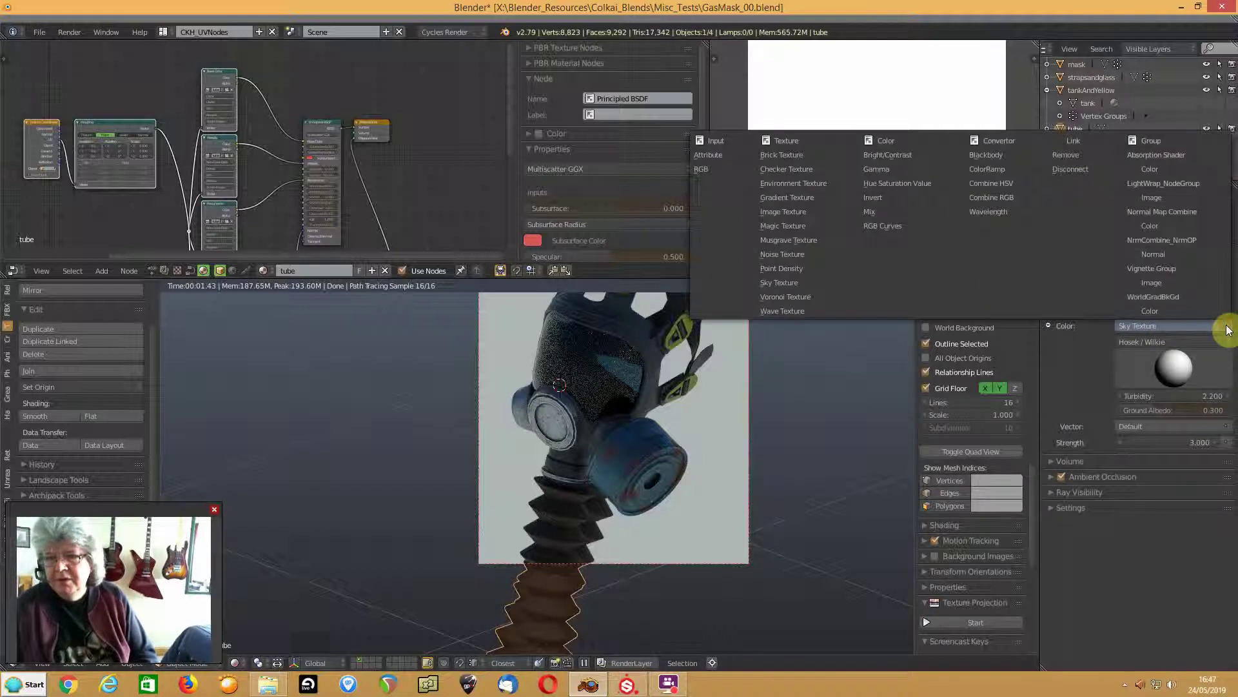
left_click(772, 185)
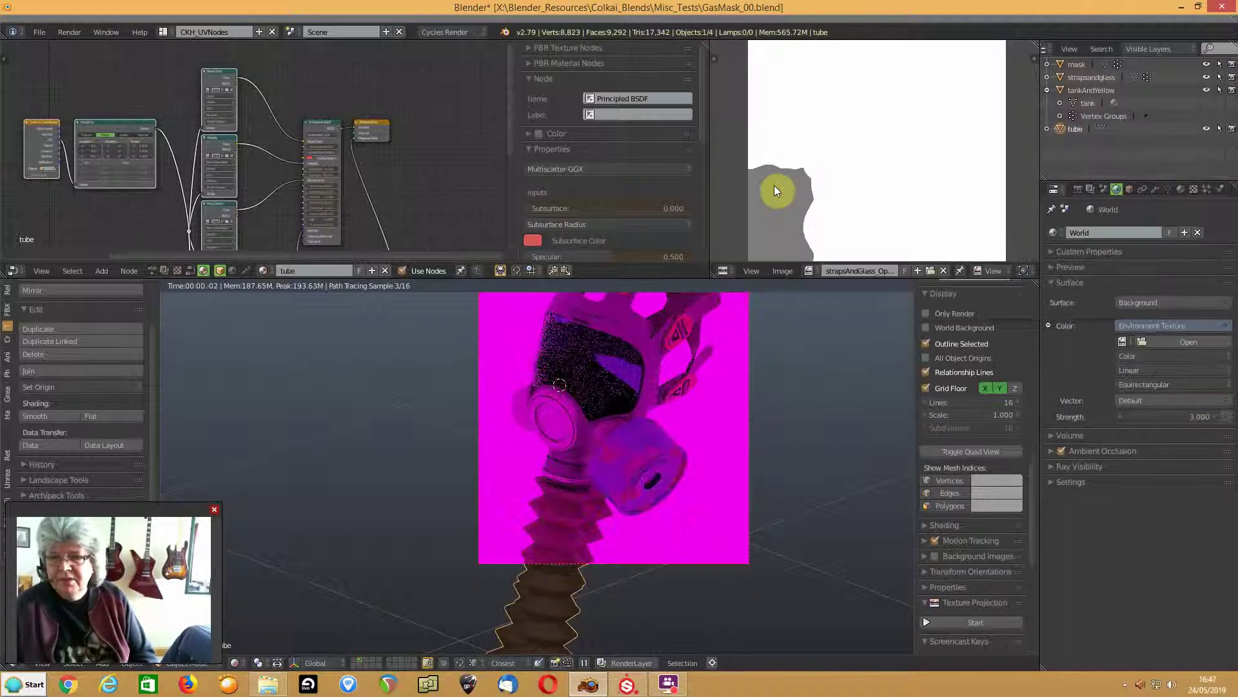
left_click(1172, 342)
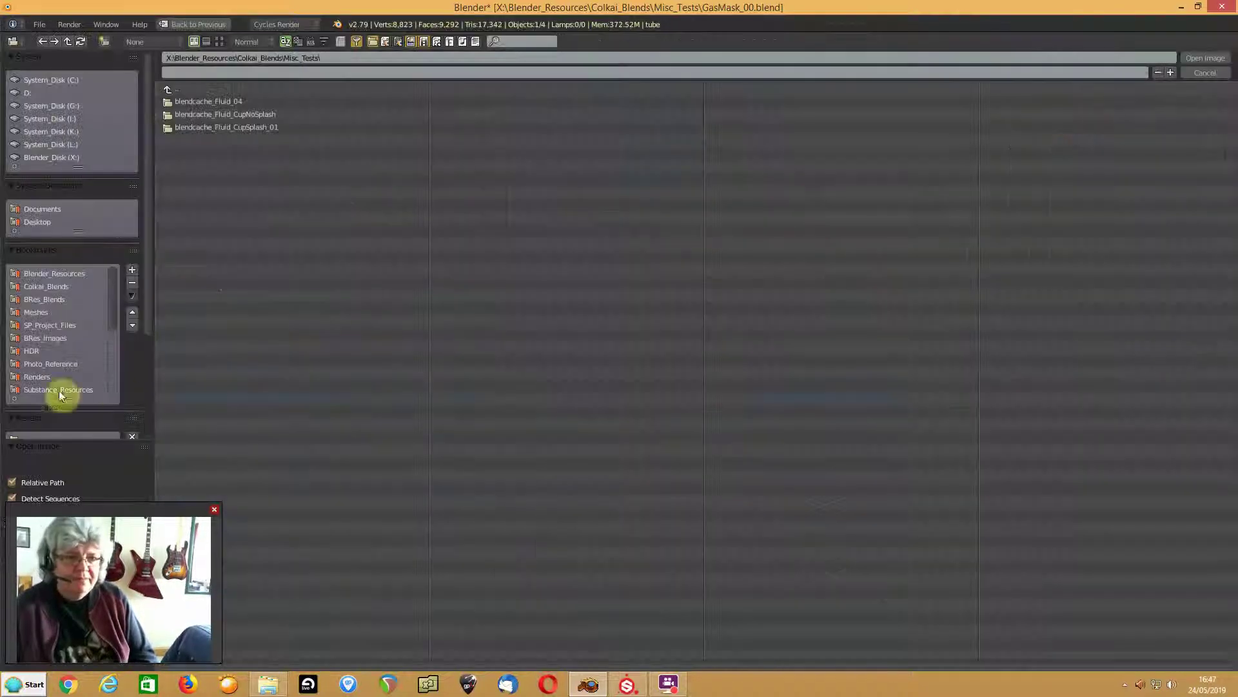
left_click_drag(114, 322, 114, 386)
left_click(40, 389)
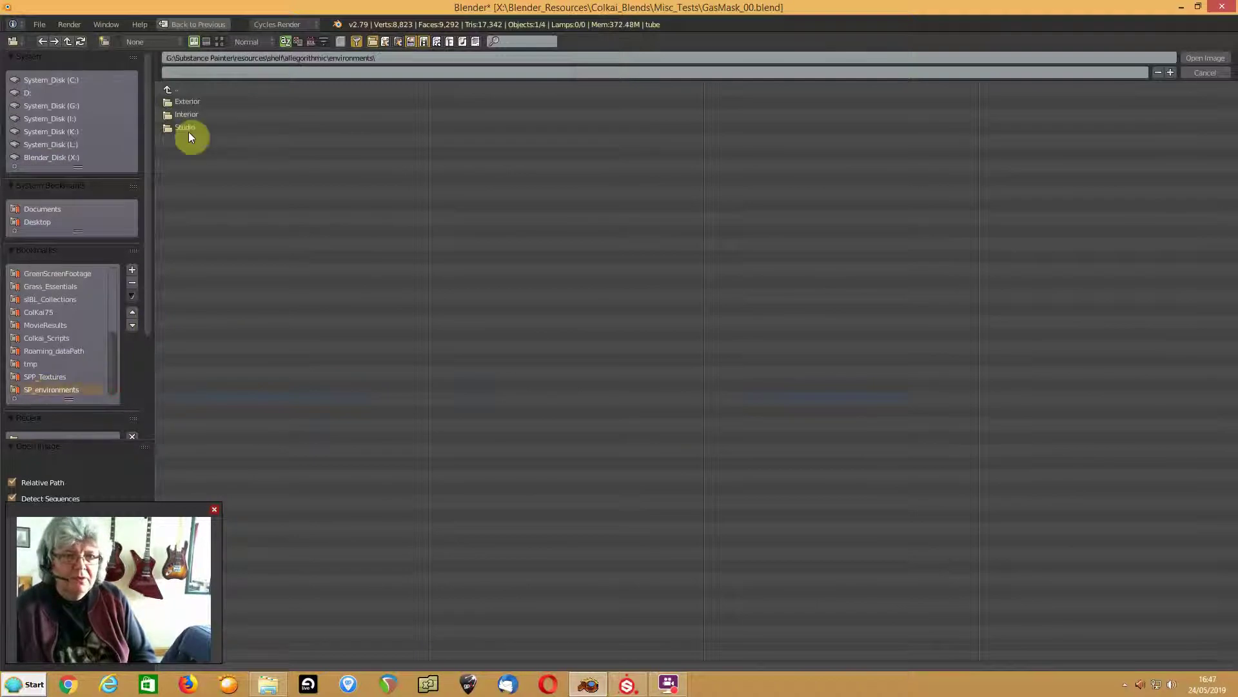
left_click(174, 102)
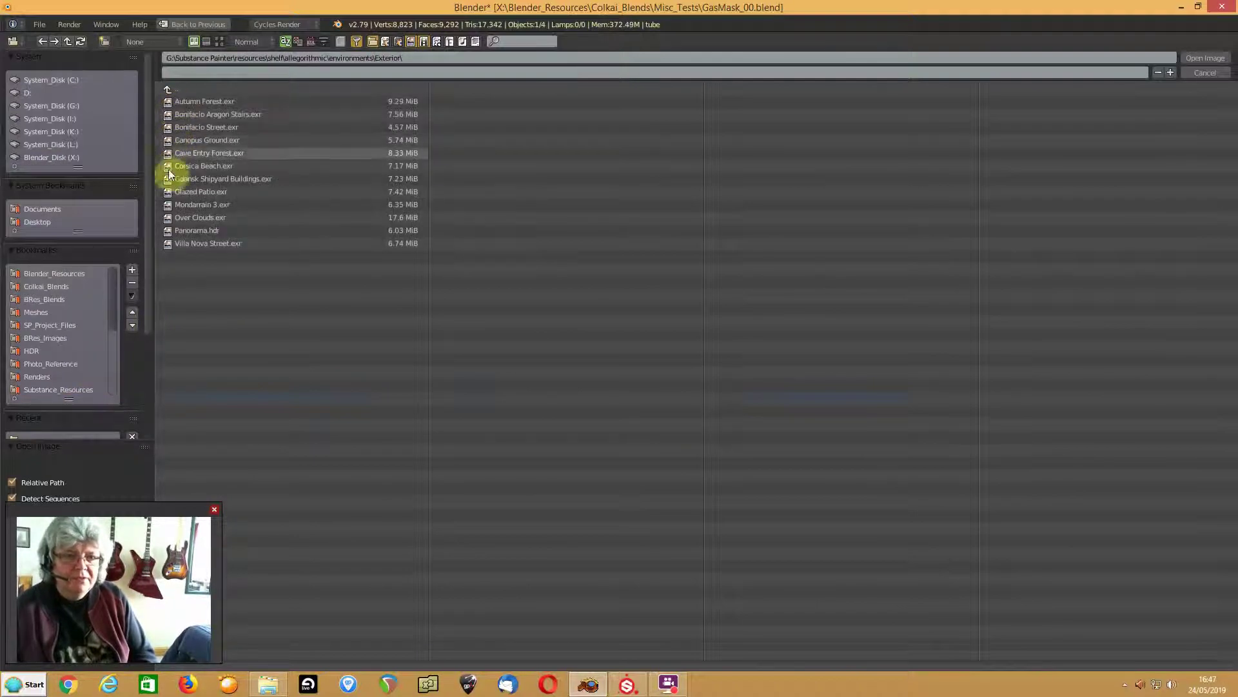
double_click(176, 231)
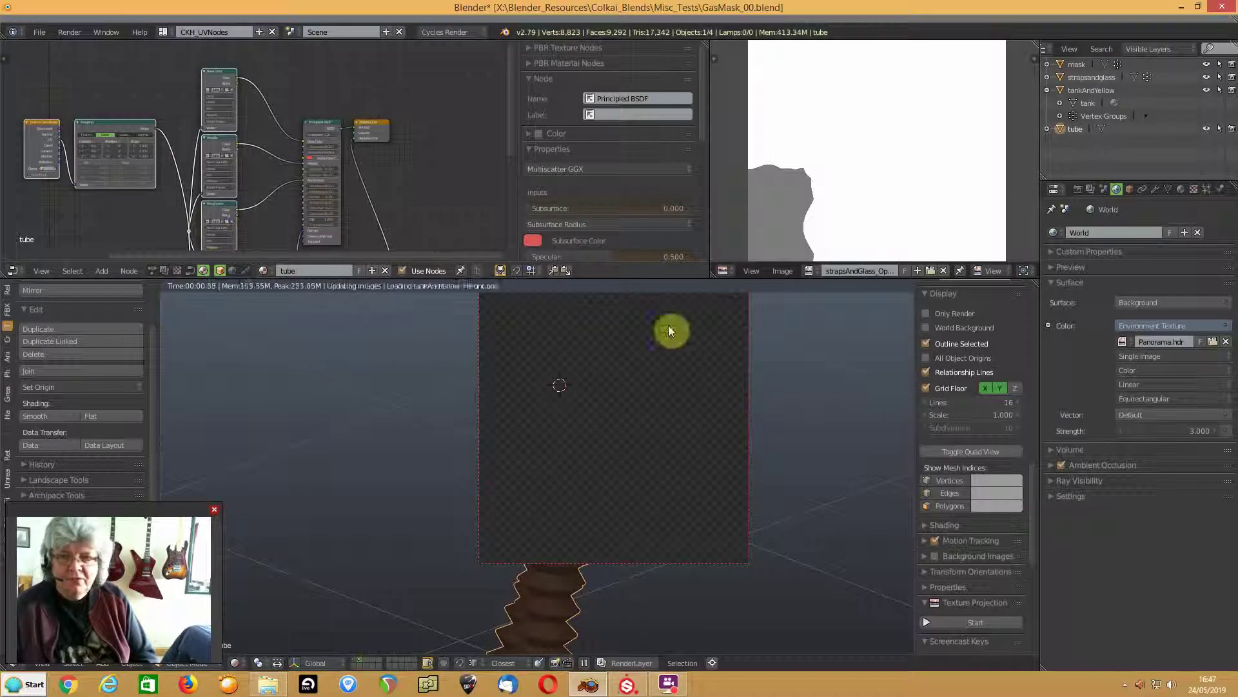
- Set the world background strength to 0.67
left_click(1185, 429)
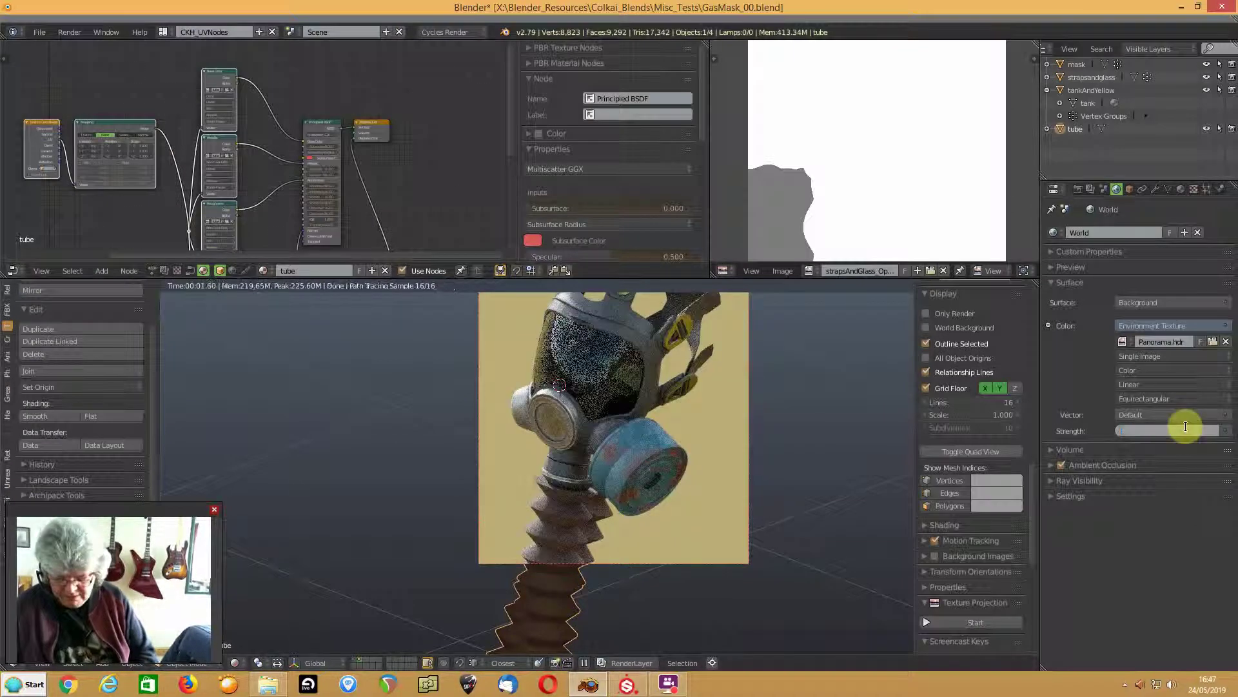
type(".67")
key("Return")
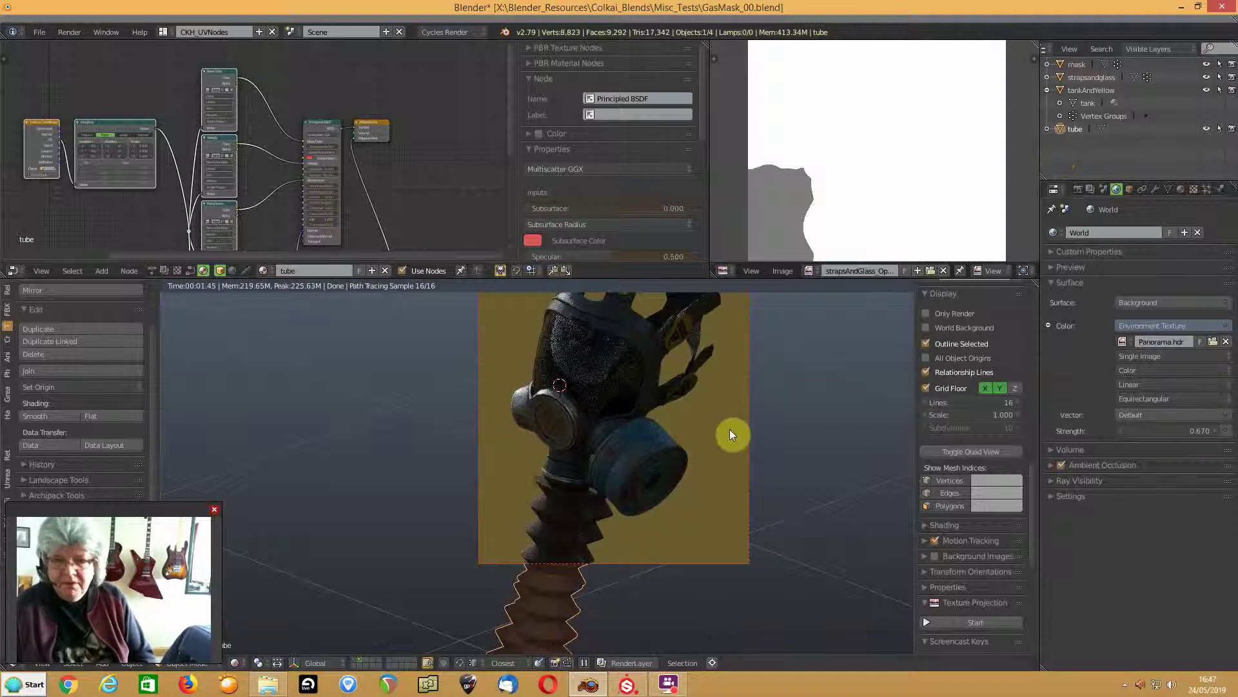
- Show layer 2 as well, select the Sun lamp, and raise the world background strength to 1.07
key("shift+2")
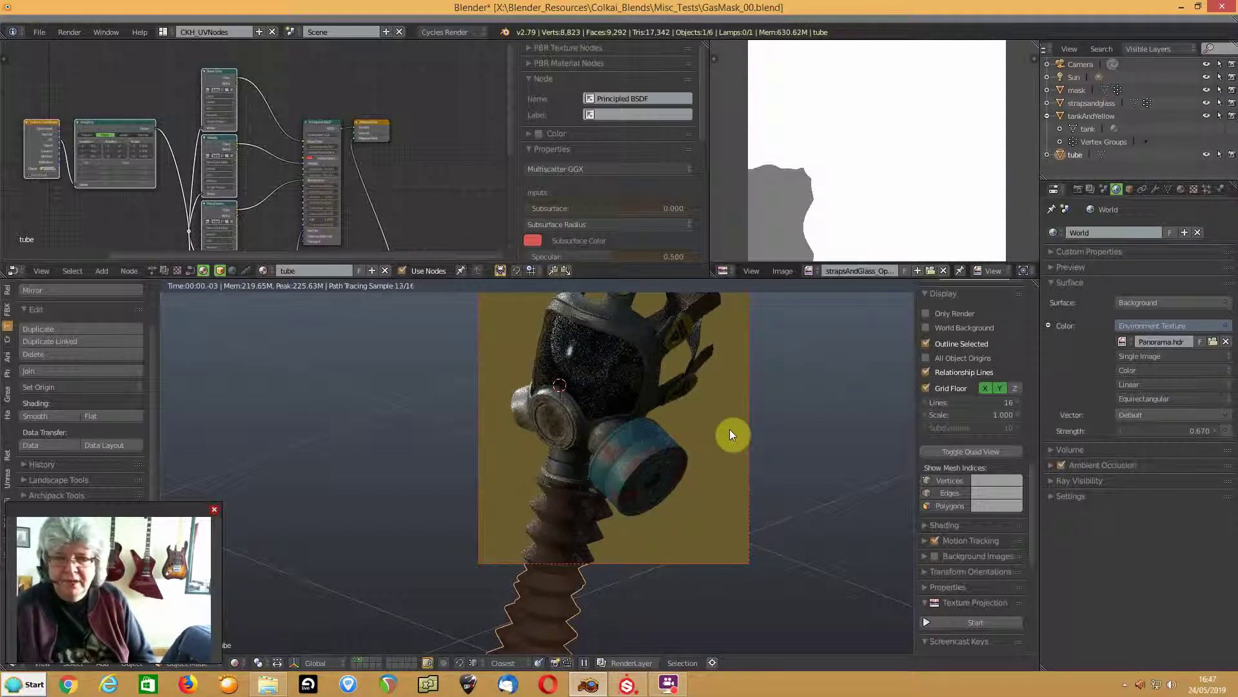
left_click(1068, 78)
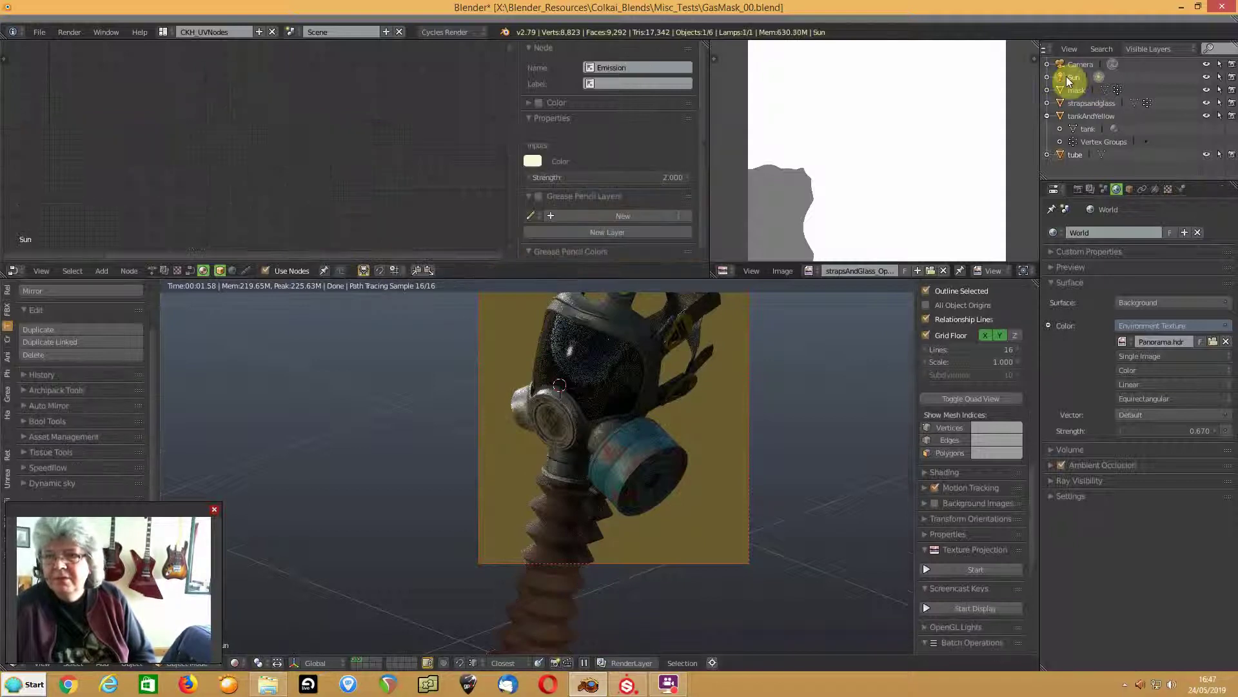
mouse_move(1174, 431)
left_mouse_down()
mouse_move(1227, 431)
mouse_move(1166, 428)
left_mouse_up()
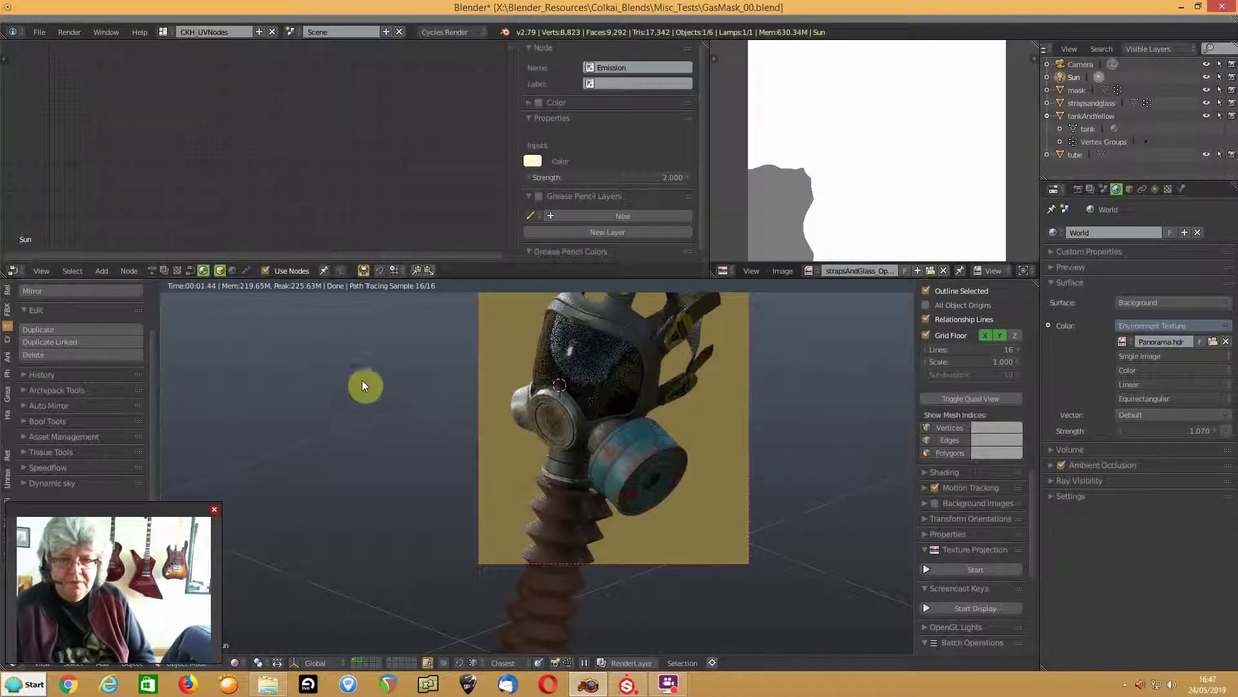
- Rotate the Sun lamp in the top view and the front view to change the light direction, and return to the node editor
key("shift+F5")
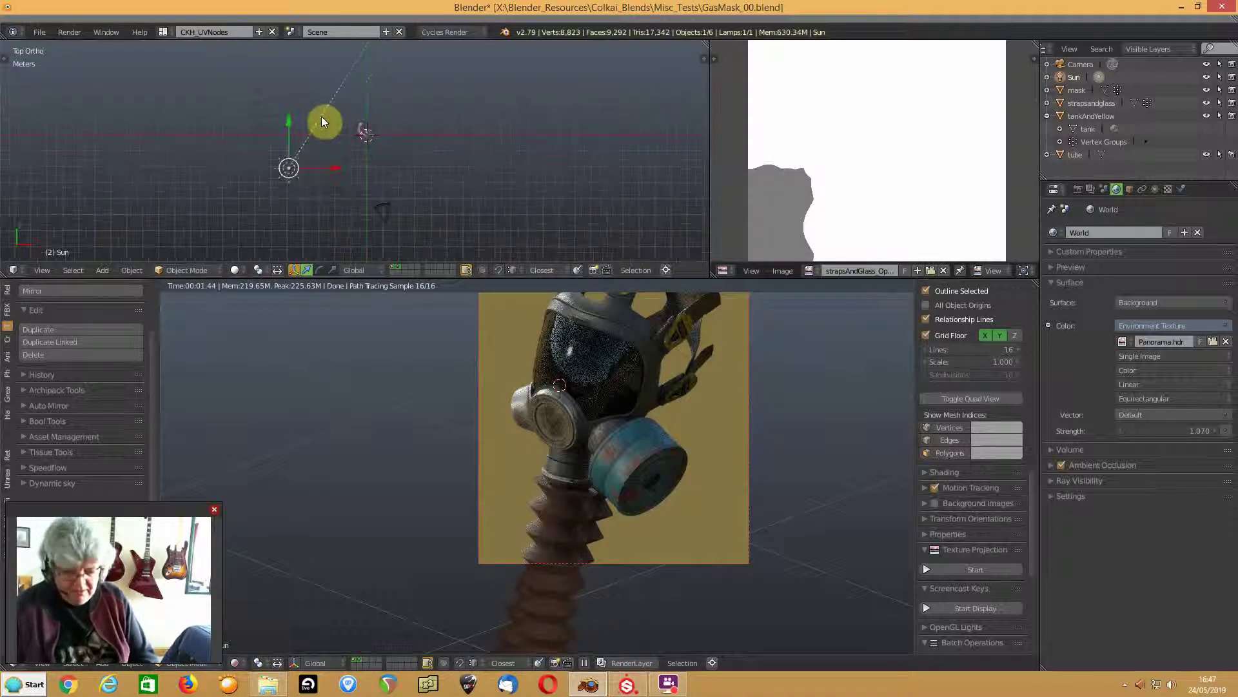
key("r")
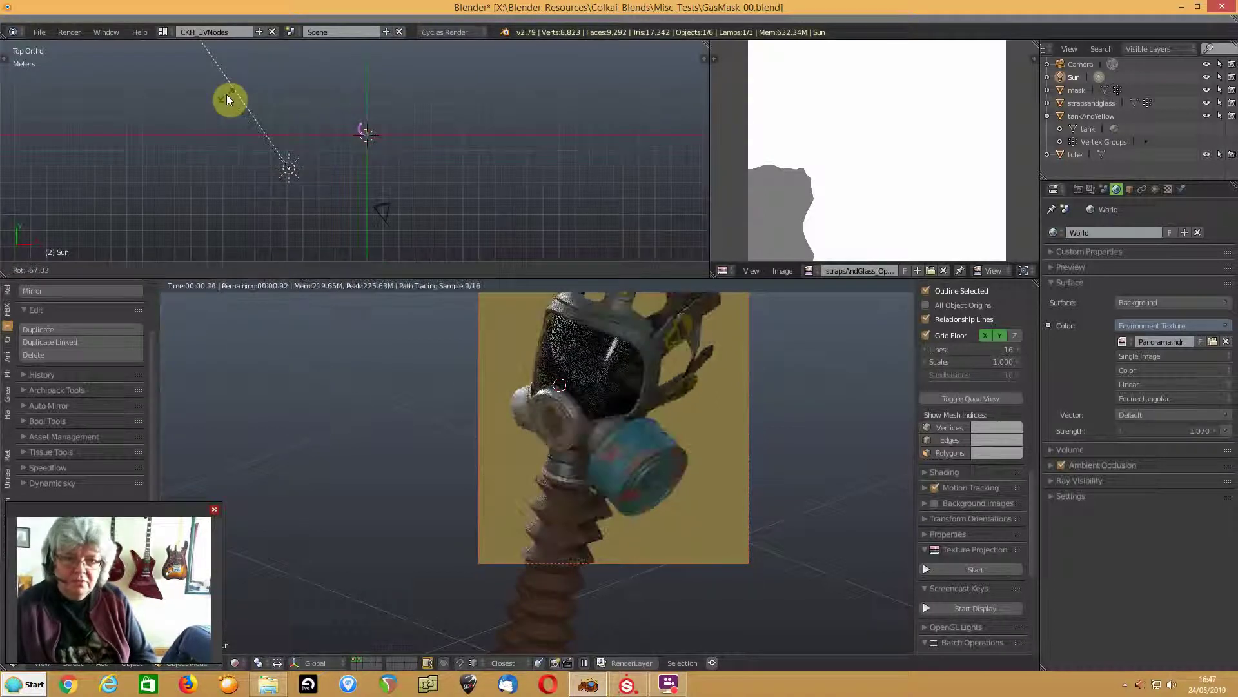
left_click(215, 107)
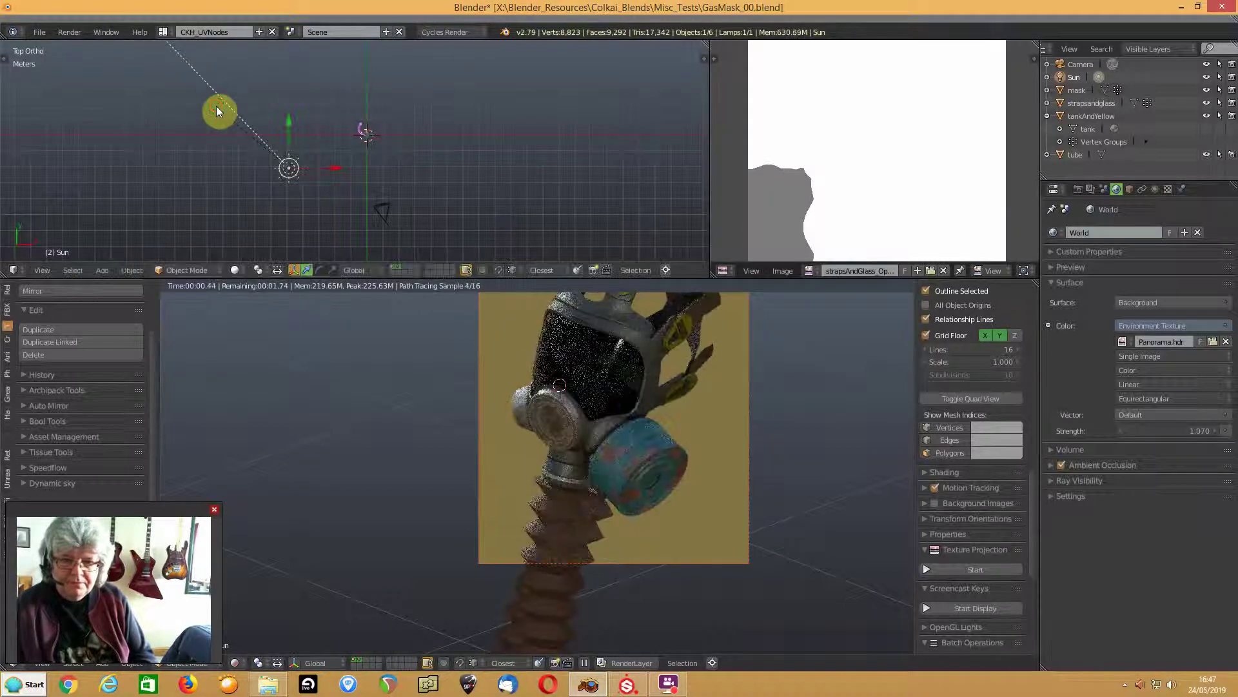
key("KP_1")
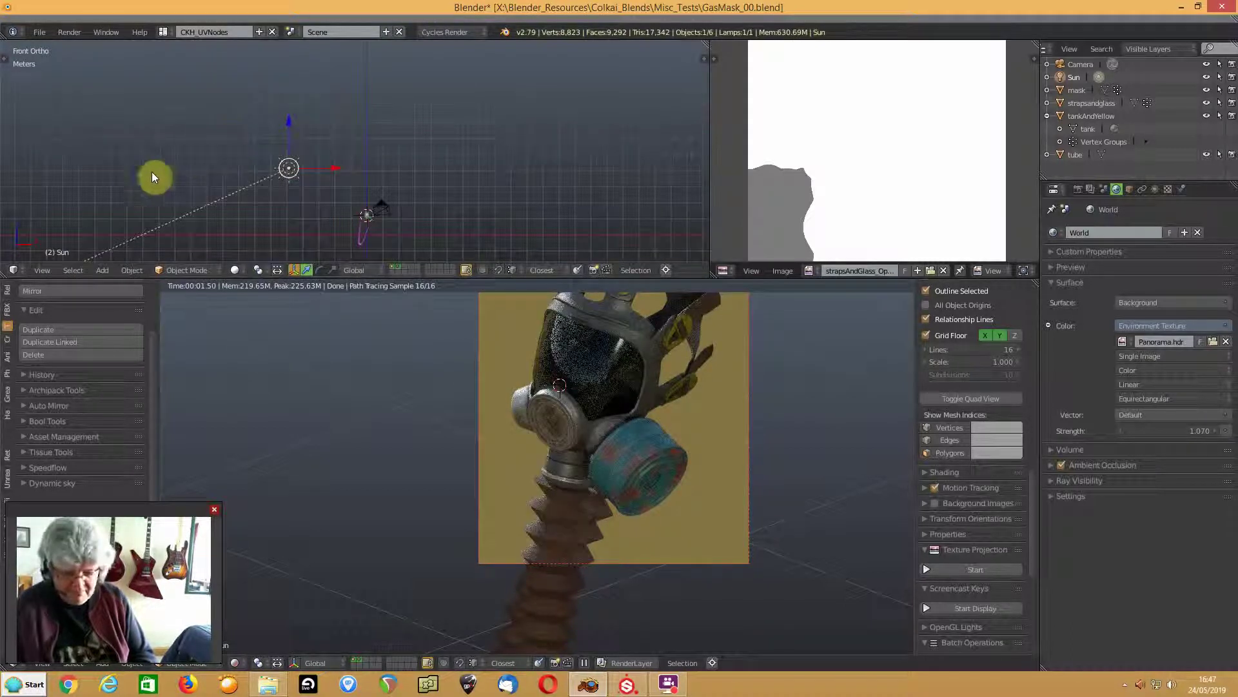
key("r")
left_click(171, 227)
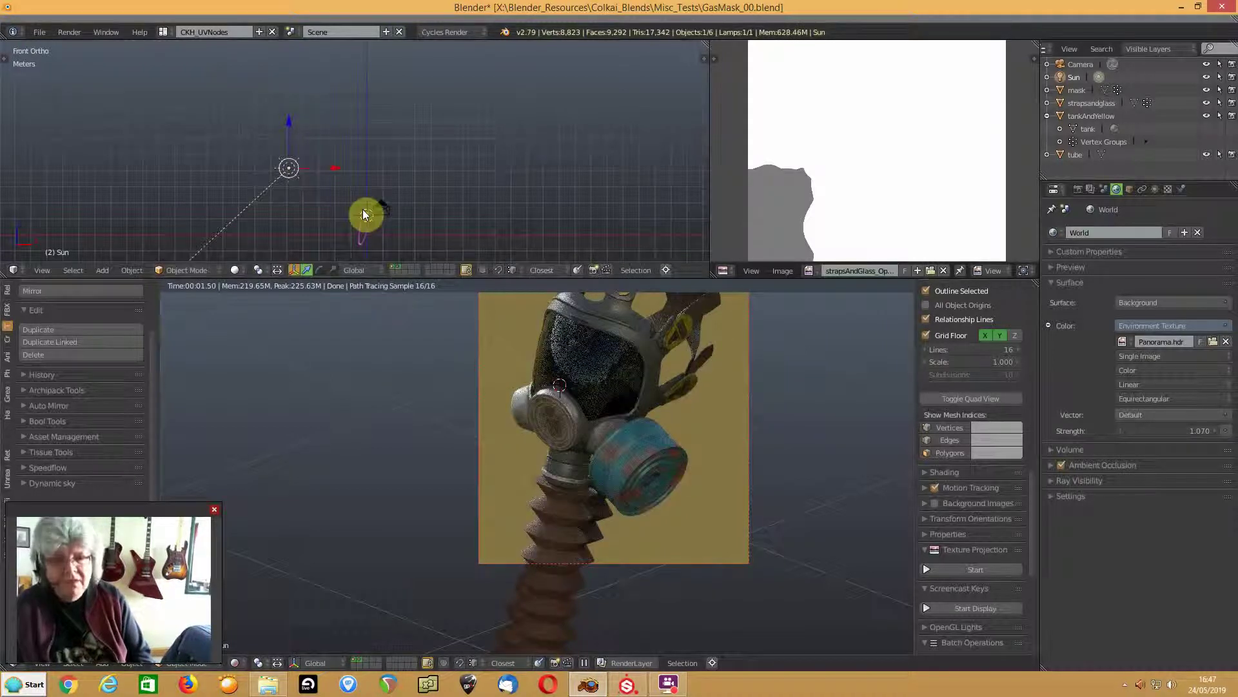
key("shift+F3")
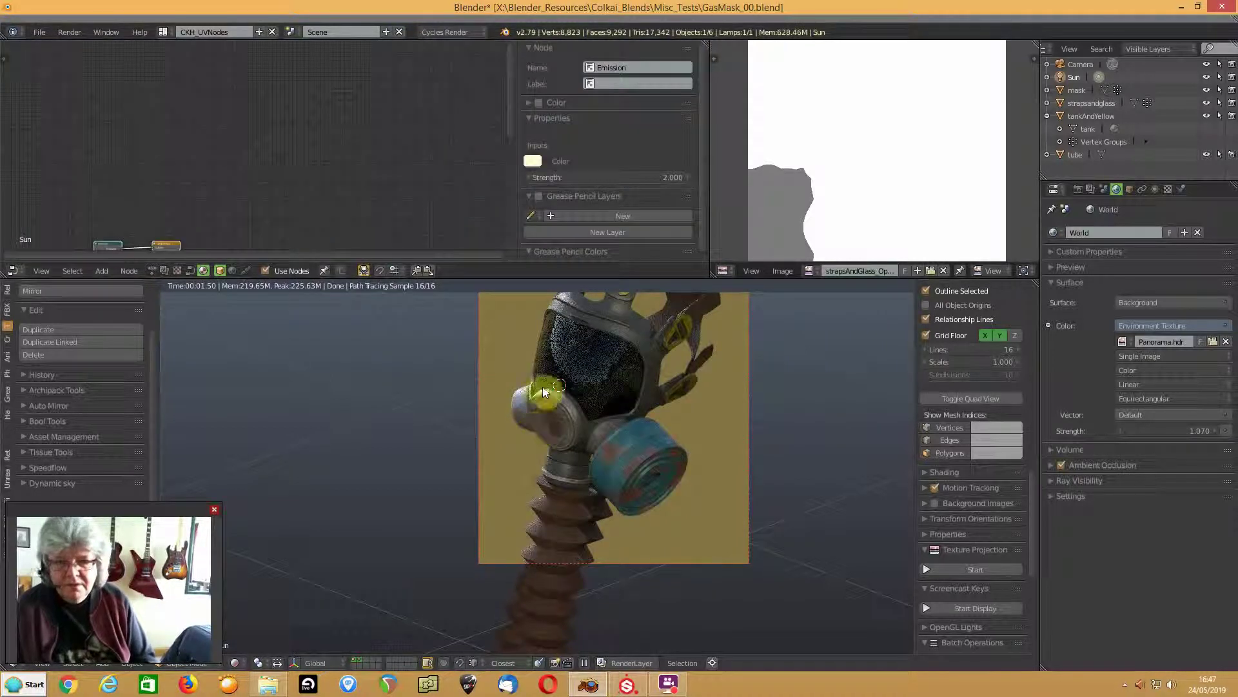
- Enlarge the 3D viewport and inspect the rendered gas mask up close
middle_click_drag(590, 369, 572, 398)
scroll(572, 397, "up", 2)
left_click_drag(515, 276, 513, 113)
scroll(603, 298, "up", 2)
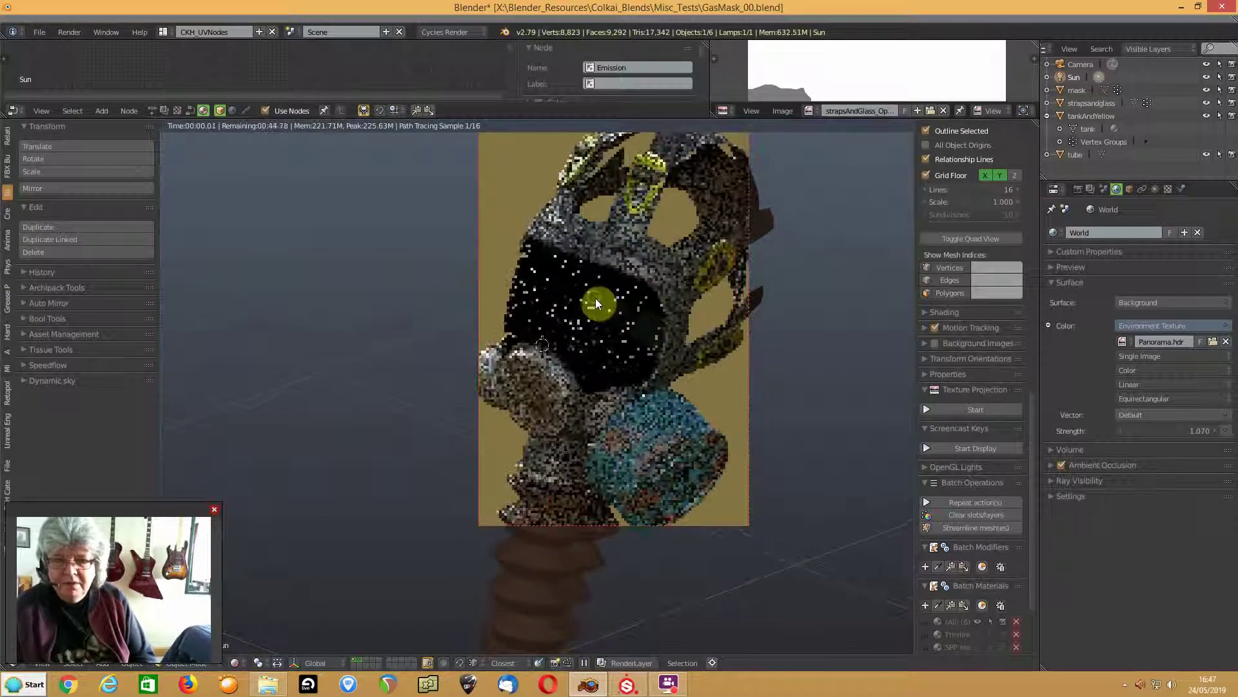
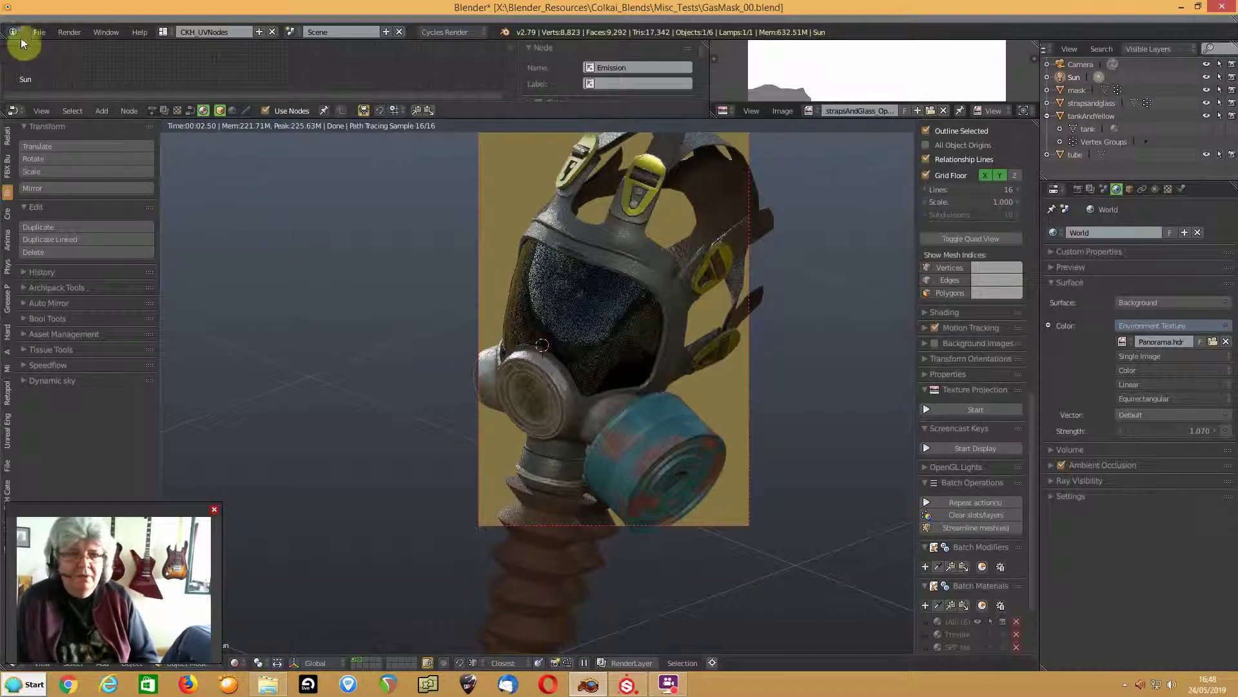
- Revert GasMask_00.blend to its last saved version
left_click(40, 32)
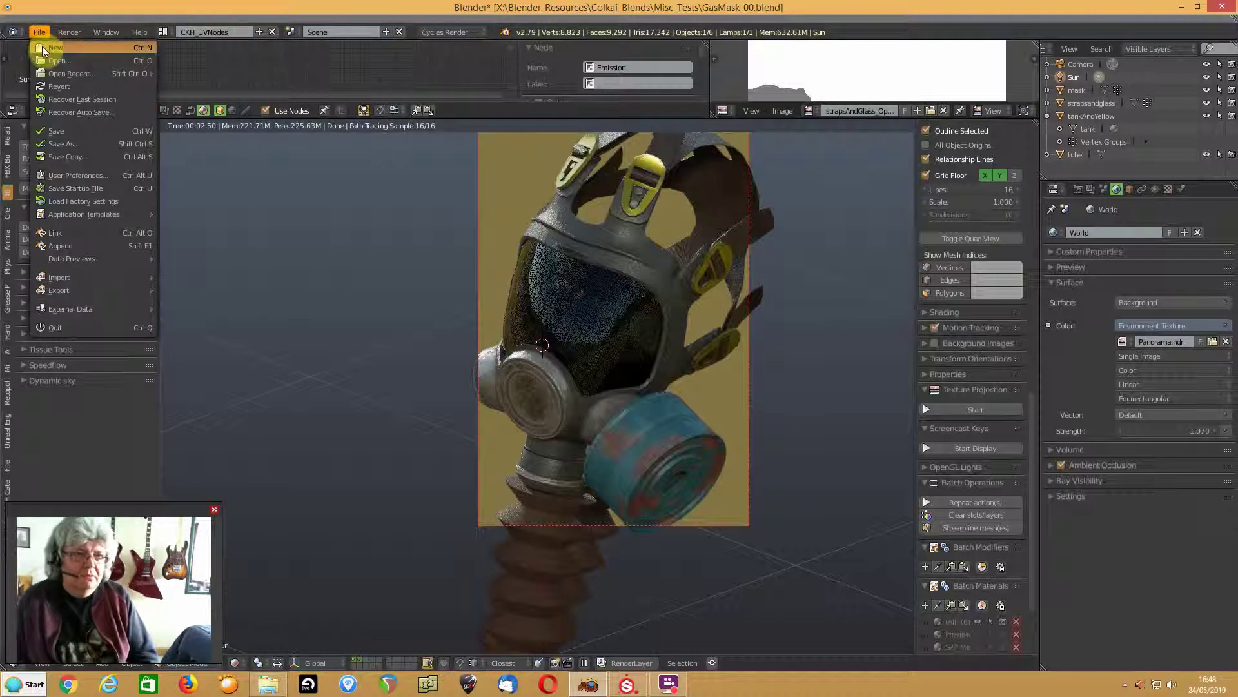
left_click(45, 87)
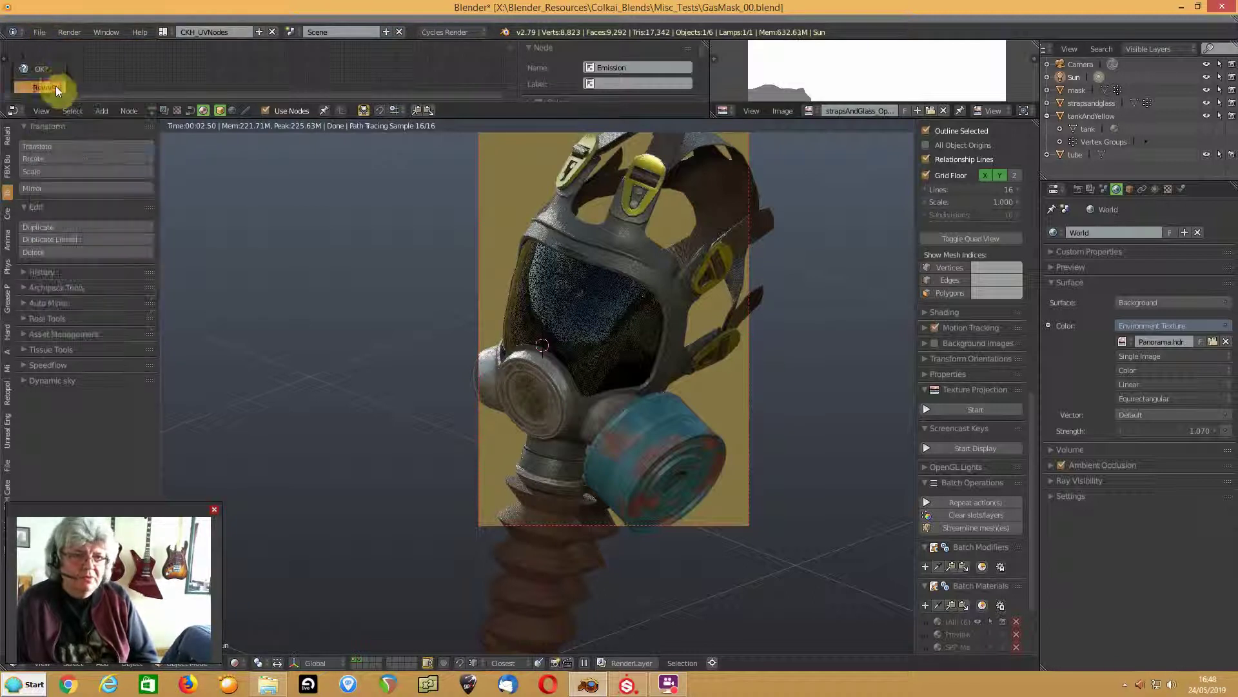
left_click(57, 90)
mouse_move(613, 373)
middle_mouse_down()
mouse_move(602, 369)
mouse_move(626, 369)
middle_mouse_up()
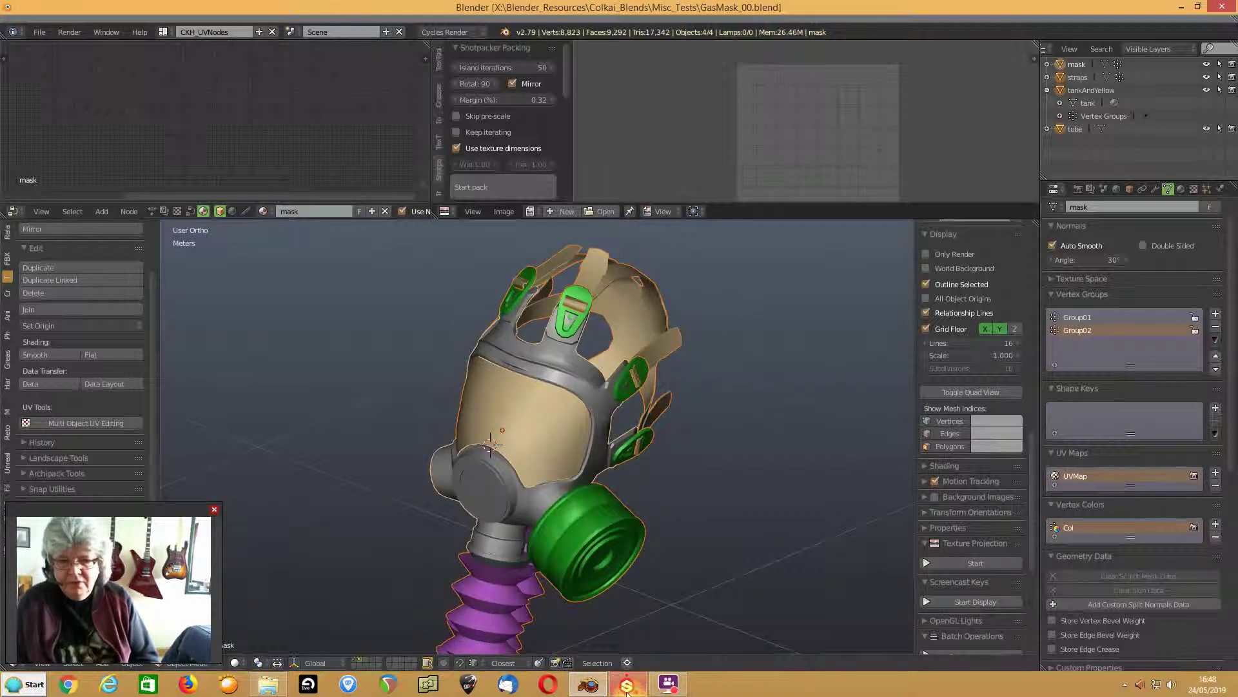
- Check the textured mask in Substance Painter, switch back to Blender, and start the SP Live Link server
left_click(627, 685)
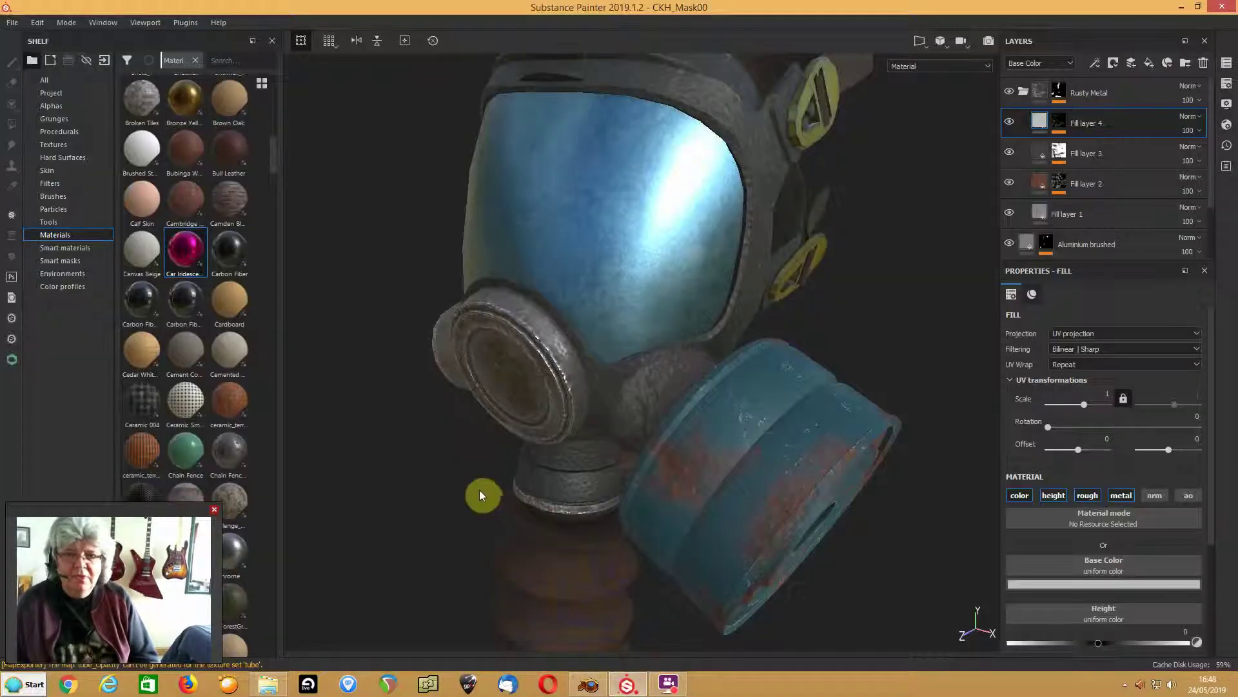
left_click(588, 685)
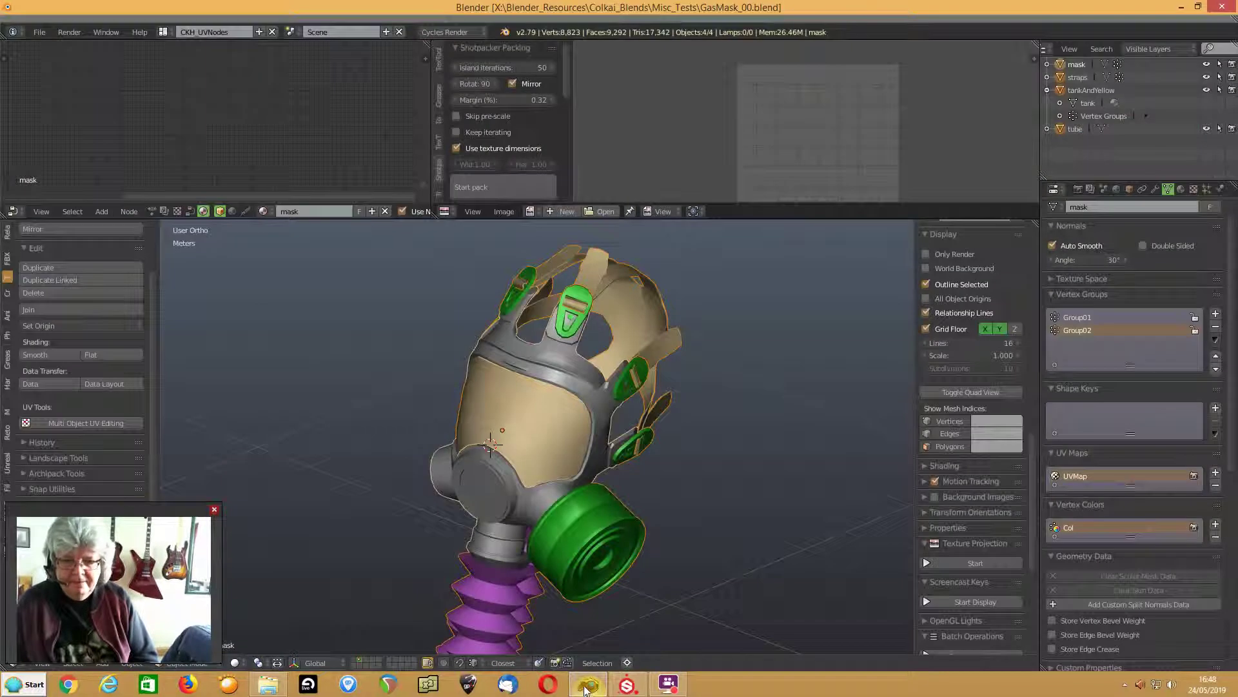
left_click_drag(141, 513, 261, 47)
left_click(8, 533)
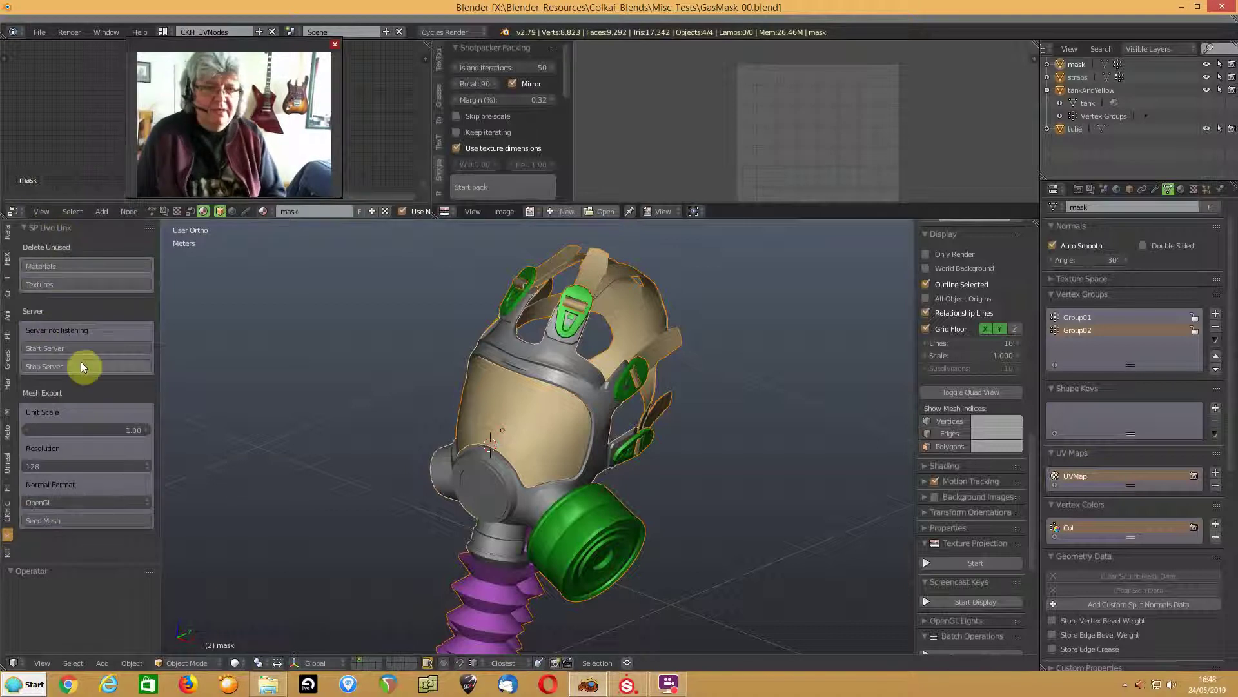
left_click(45, 349)
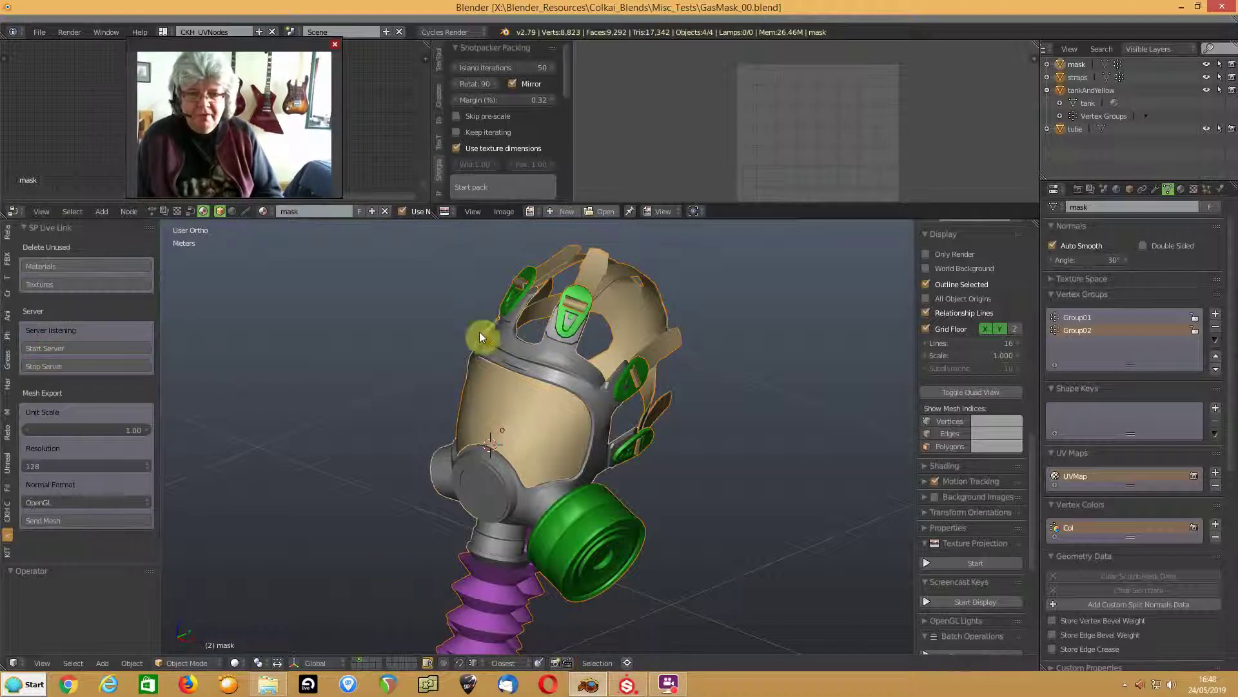
- Switch to Substance Painter and open the Live Link plugin's configuration window
mouse_move(624, 692)
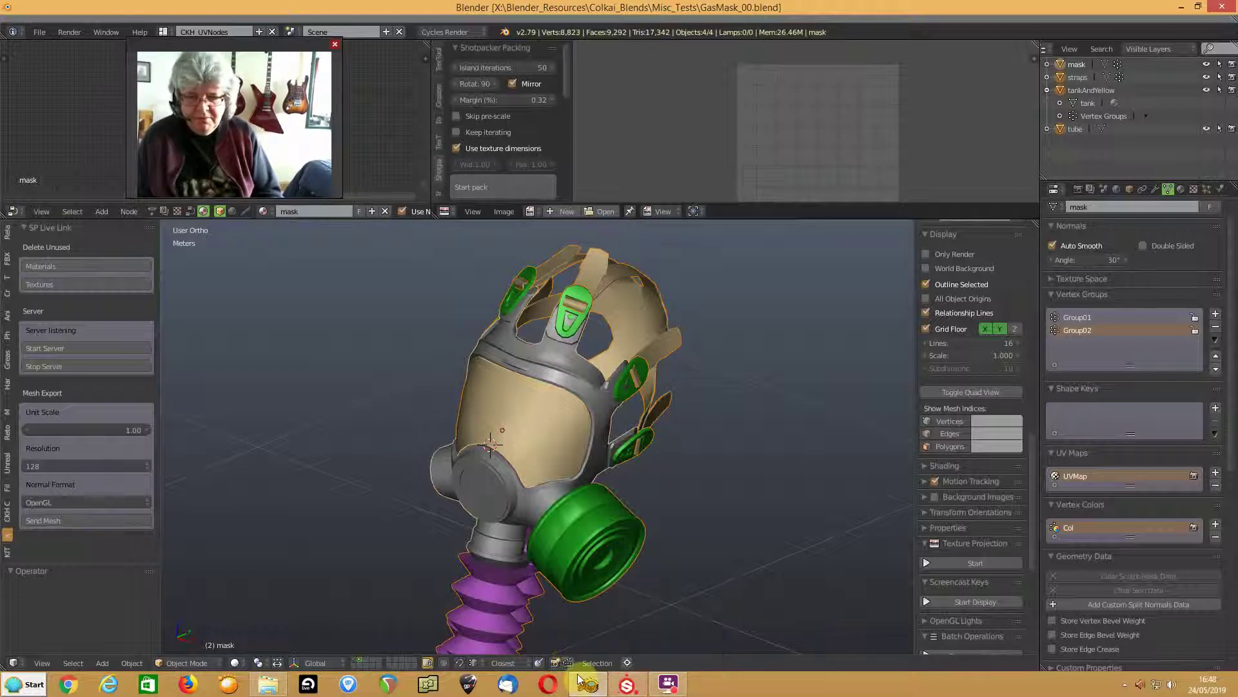
left_click(628, 687)
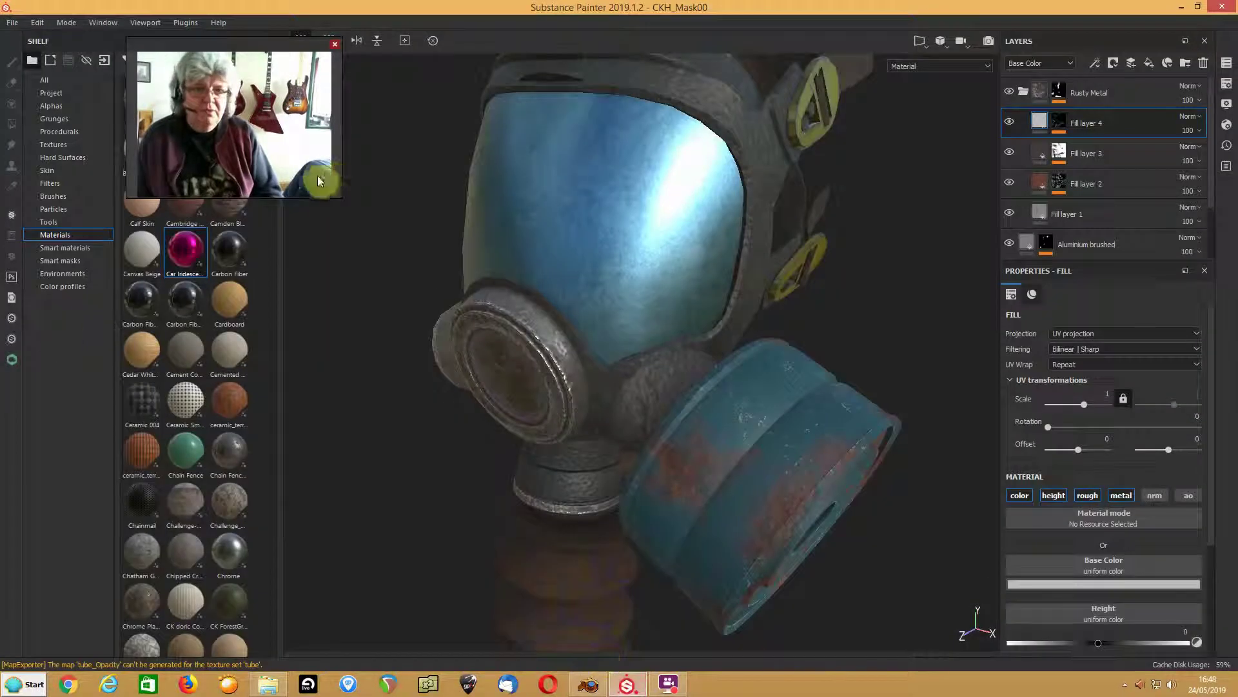
left_click(11, 360)
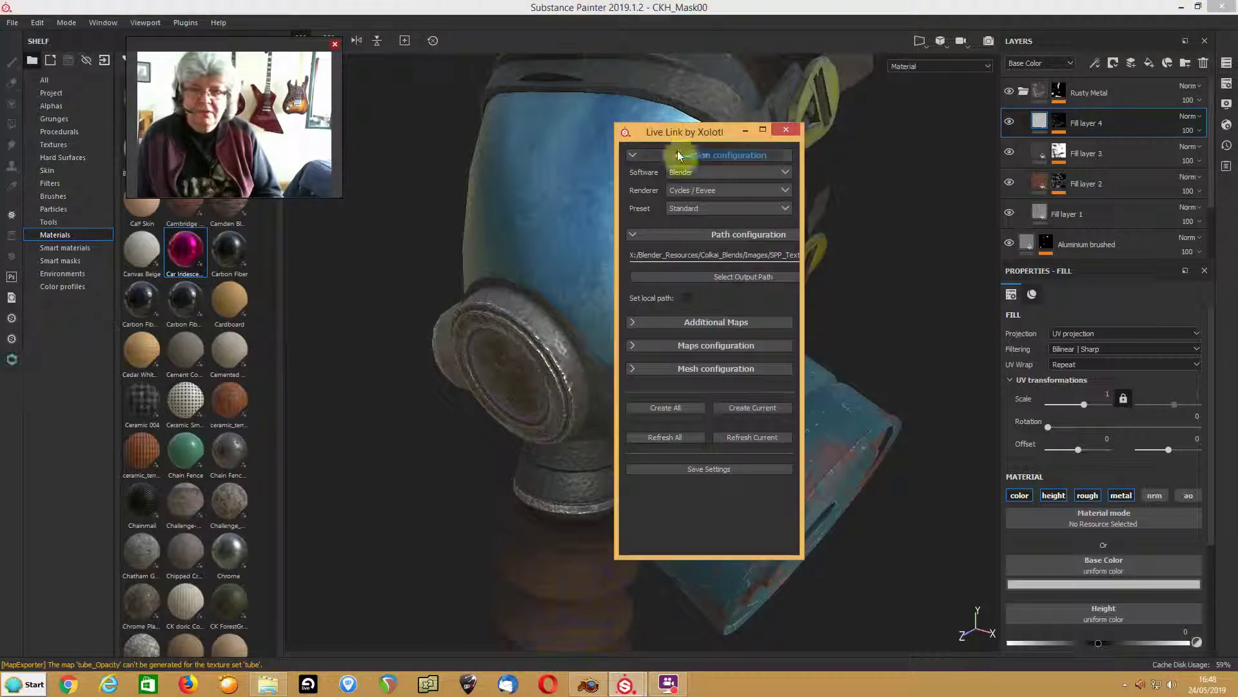
- Move and widen the Live Link window, and review its output path and additional maps settings
left_click_drag(682, 134, 948, 134)
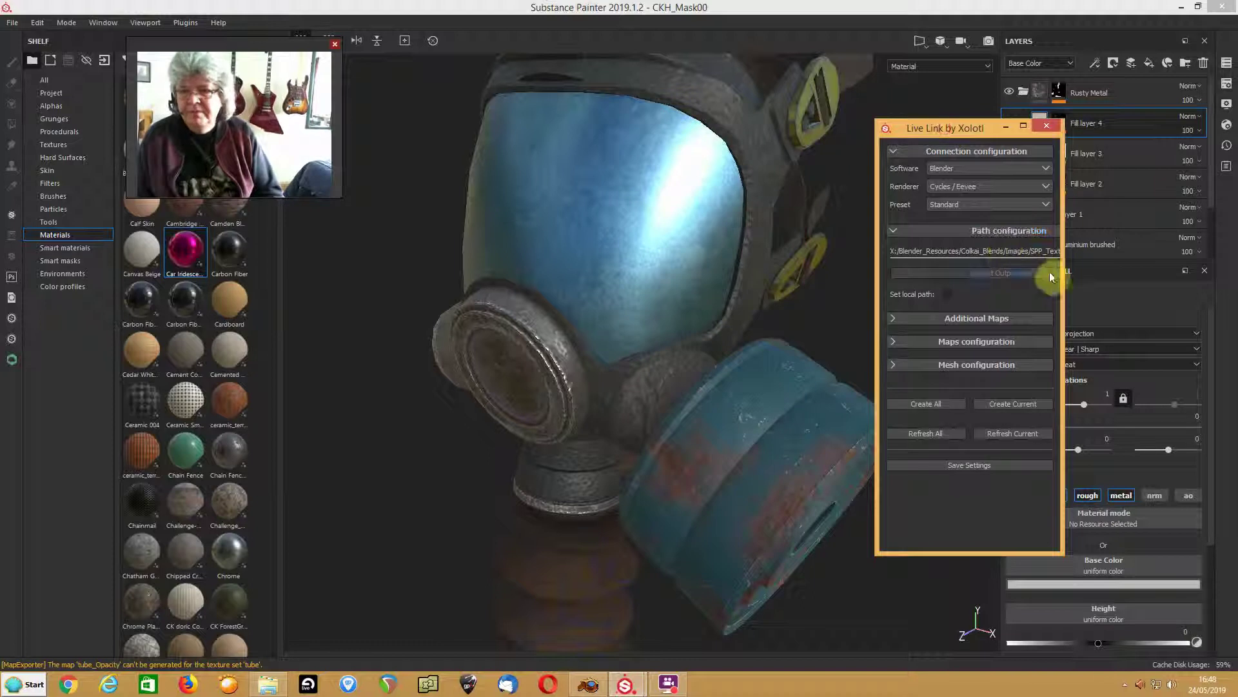
left_click_drag(1058, 277, 1231, 277)
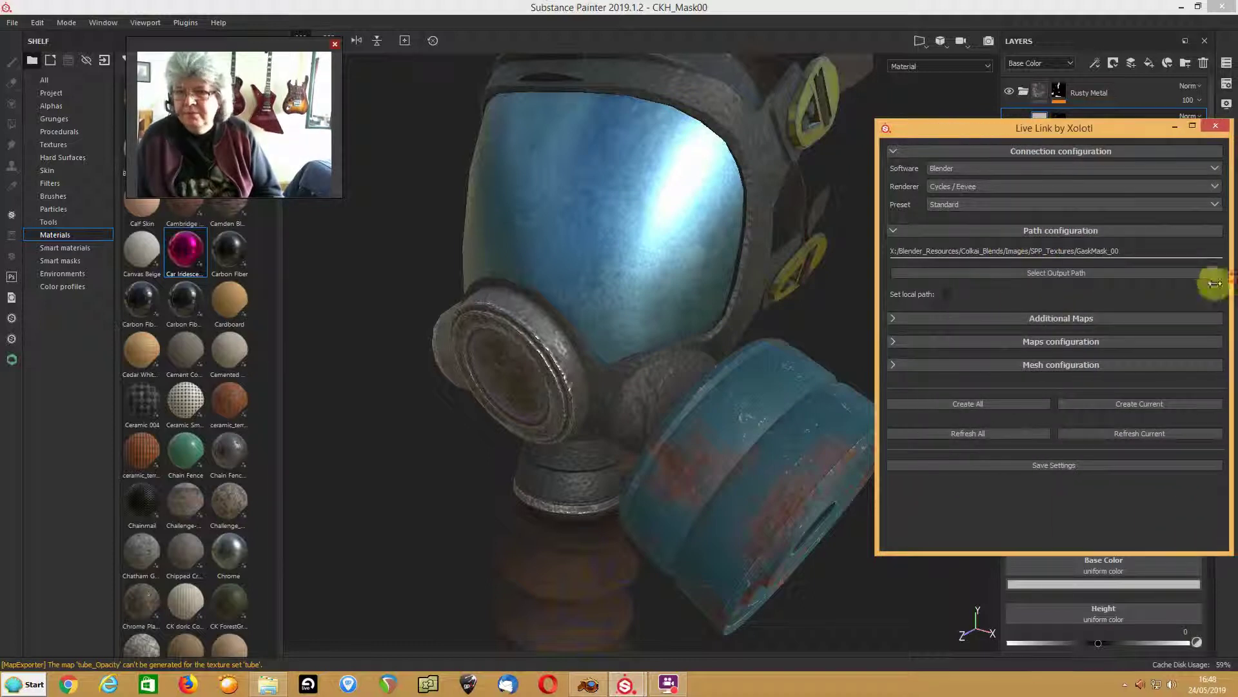
left_click(894, 319)
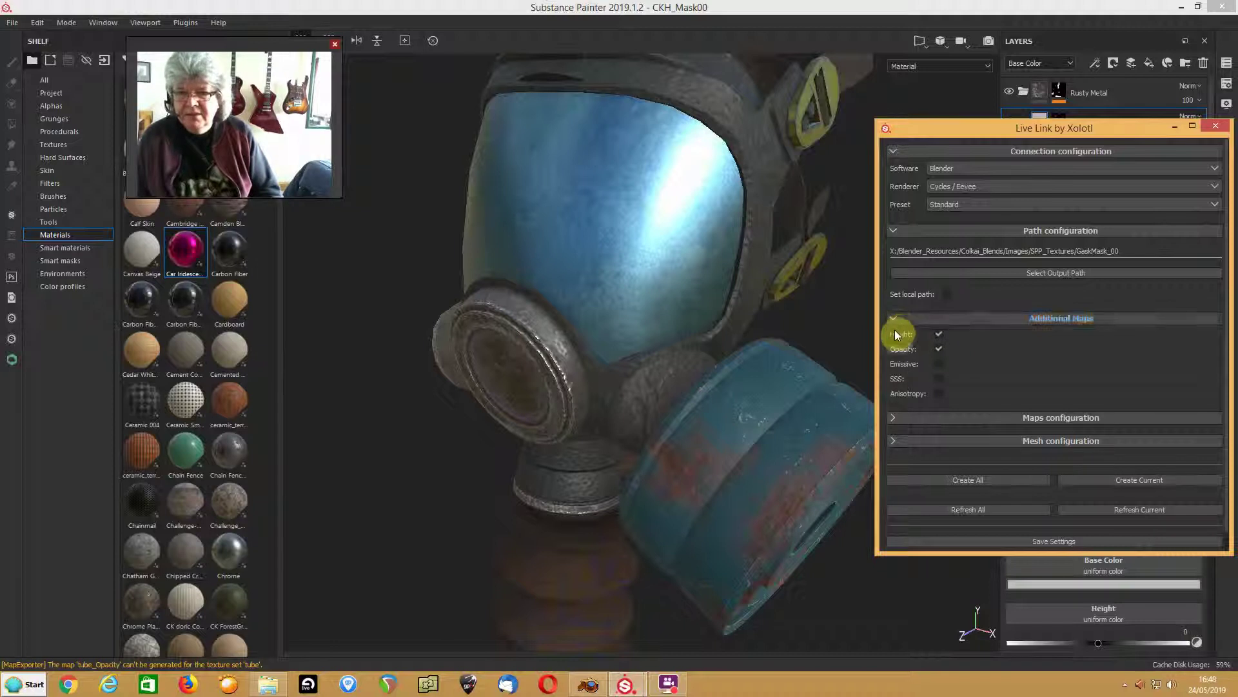
left_click(894, 319)
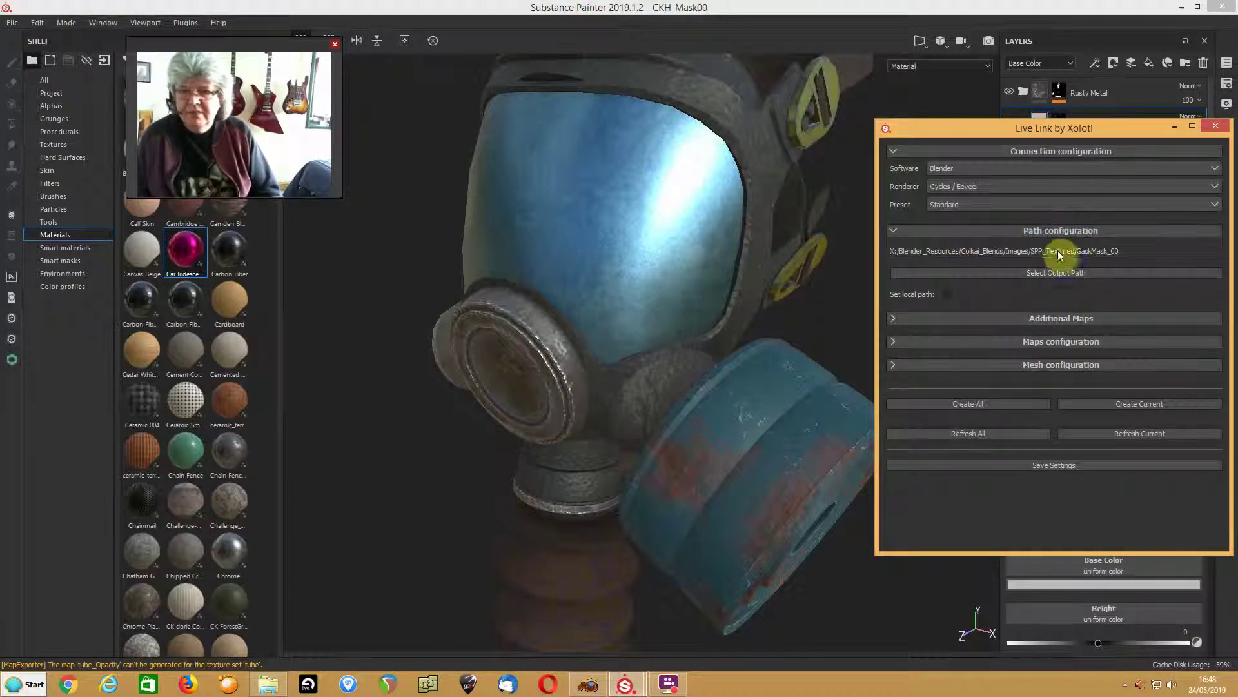
left_click(1043, 274)
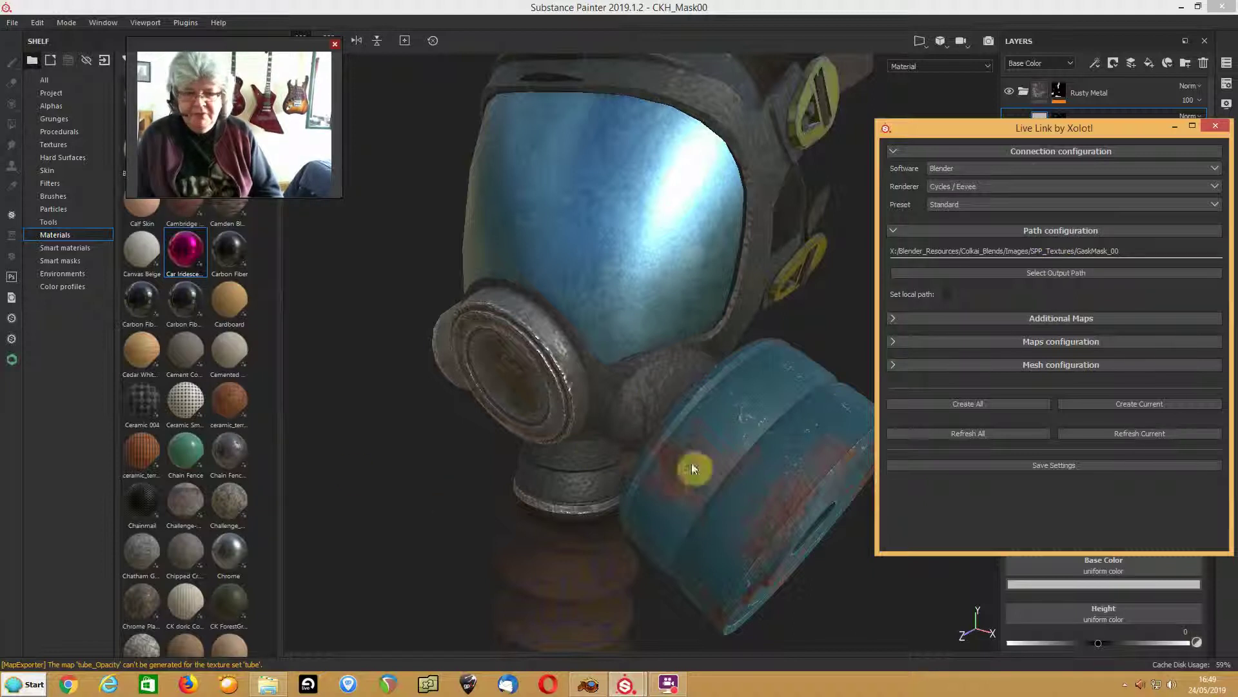
- Send all of the mask's texture sets to Blender with Live Link's Create All
left_click(968, 407)
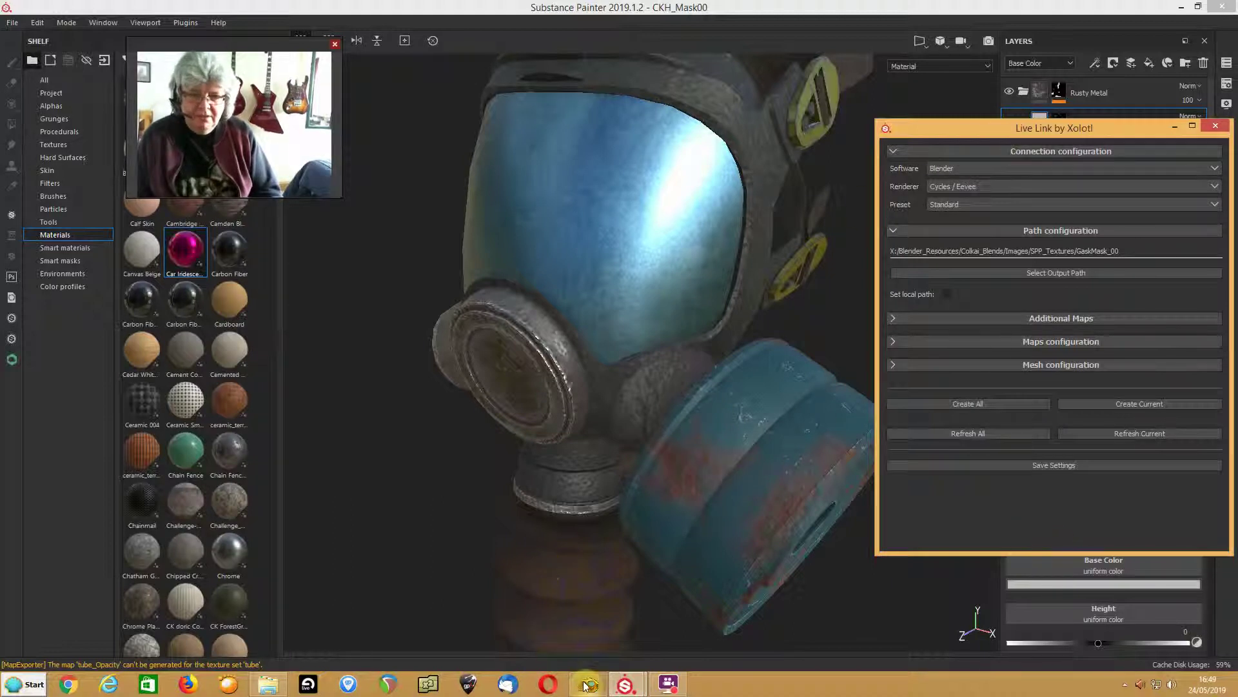
mouse_move(585, 693)
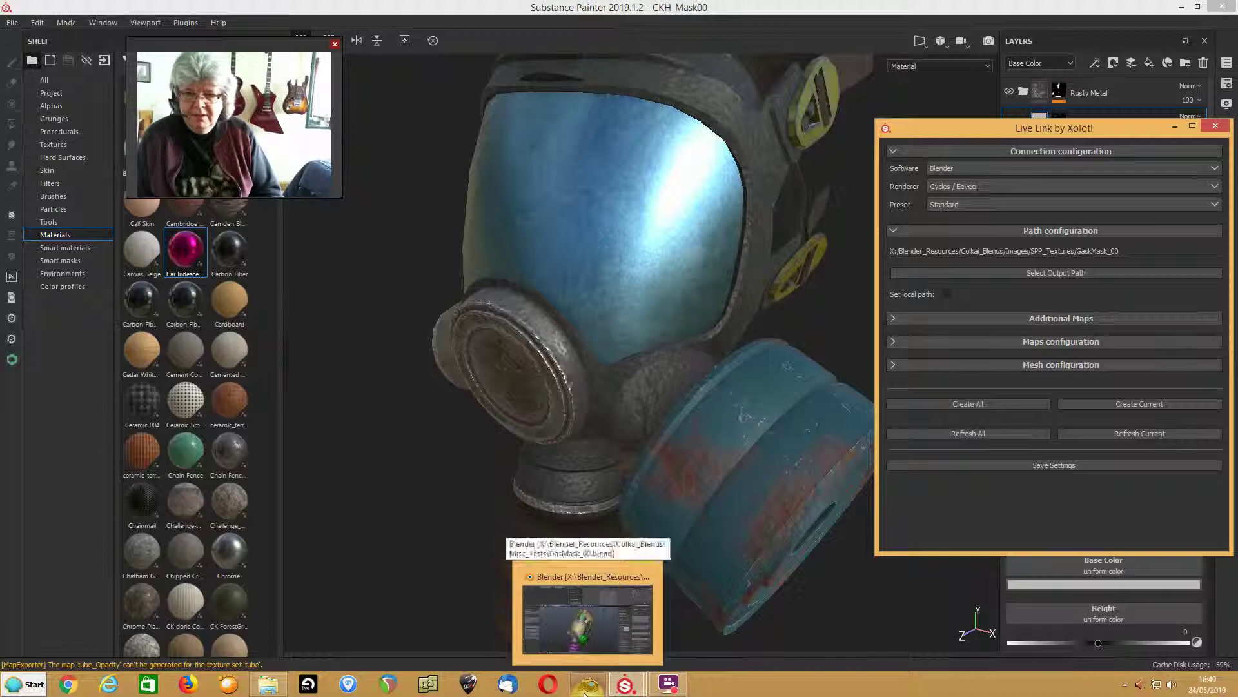
left_click(966, 403)
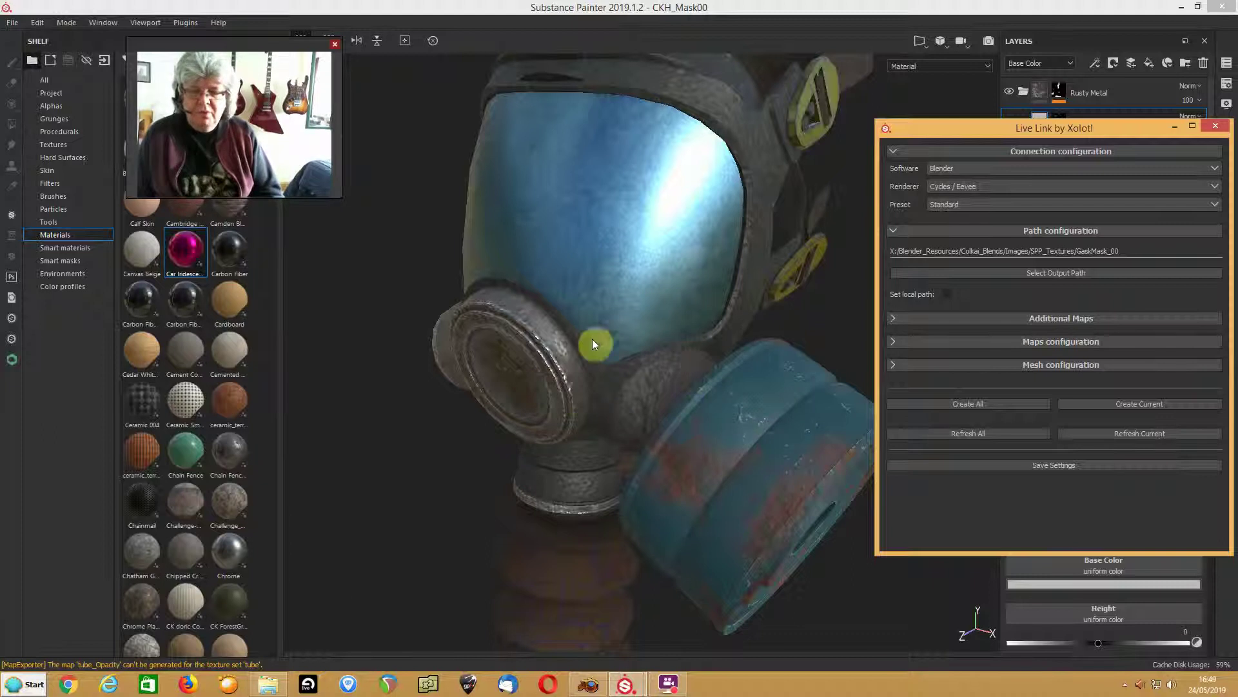
left_click(936, 405)
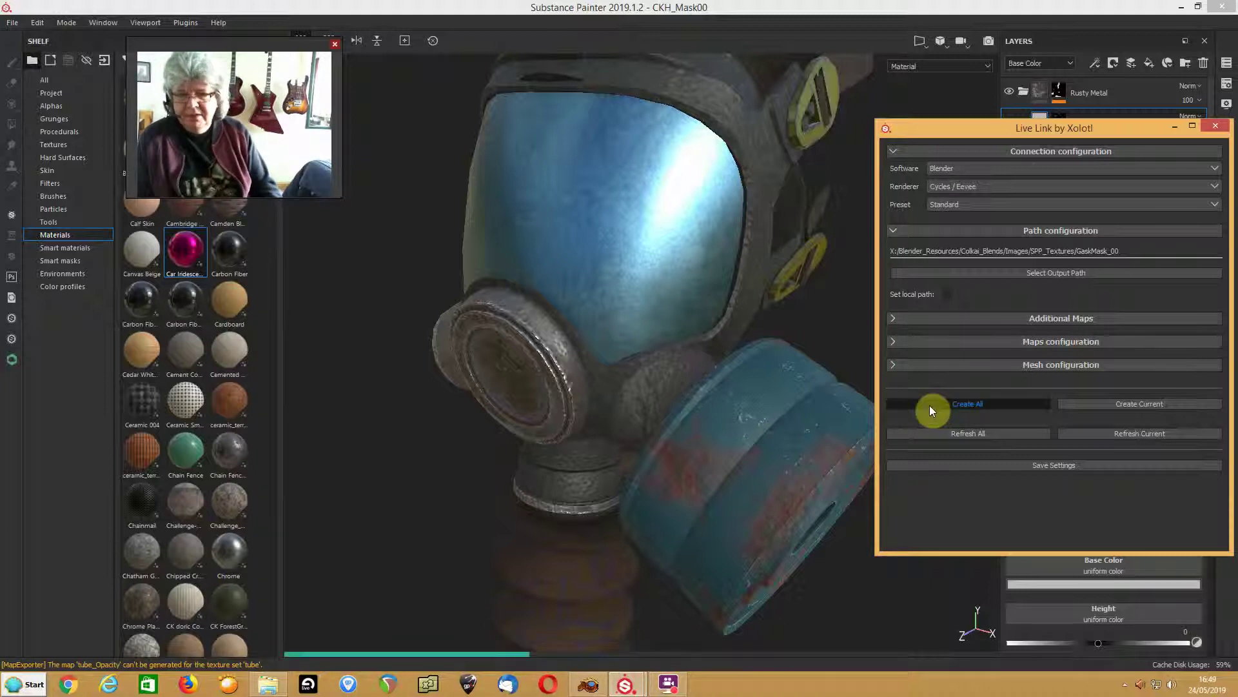
- Switch to Blender and set the 3D viewport shading to Material
left_click(587, 684)
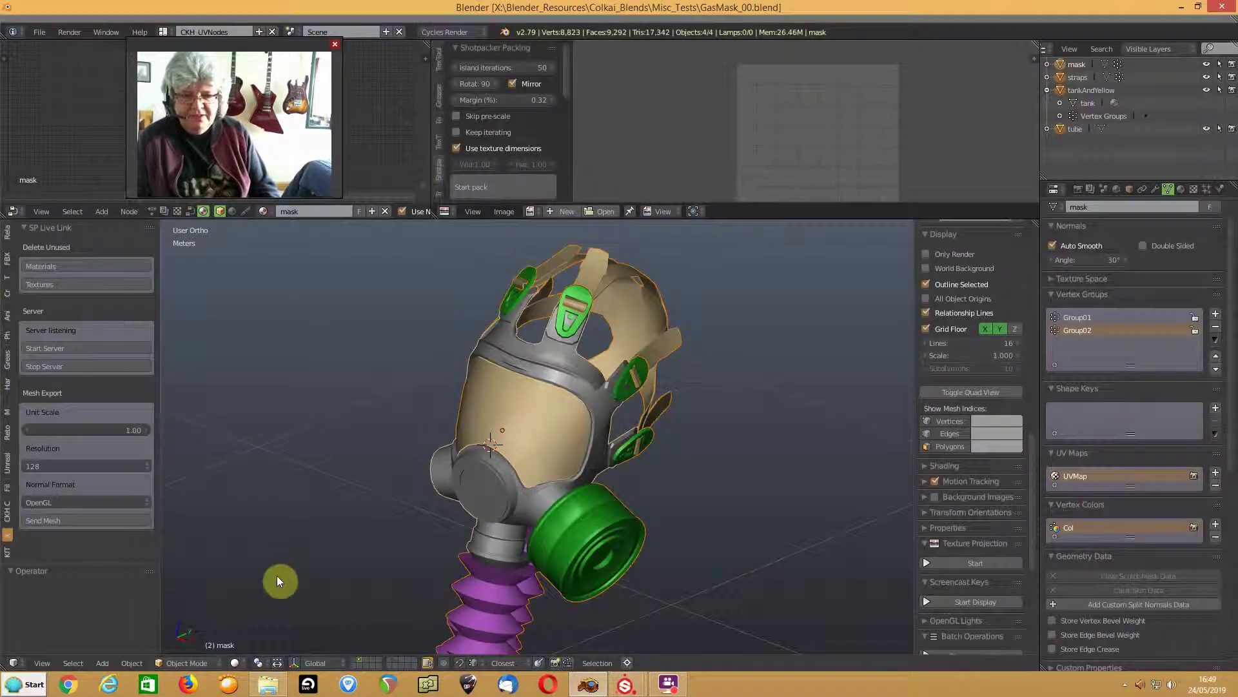
left_click(234, 664)
left_click(240, 589)
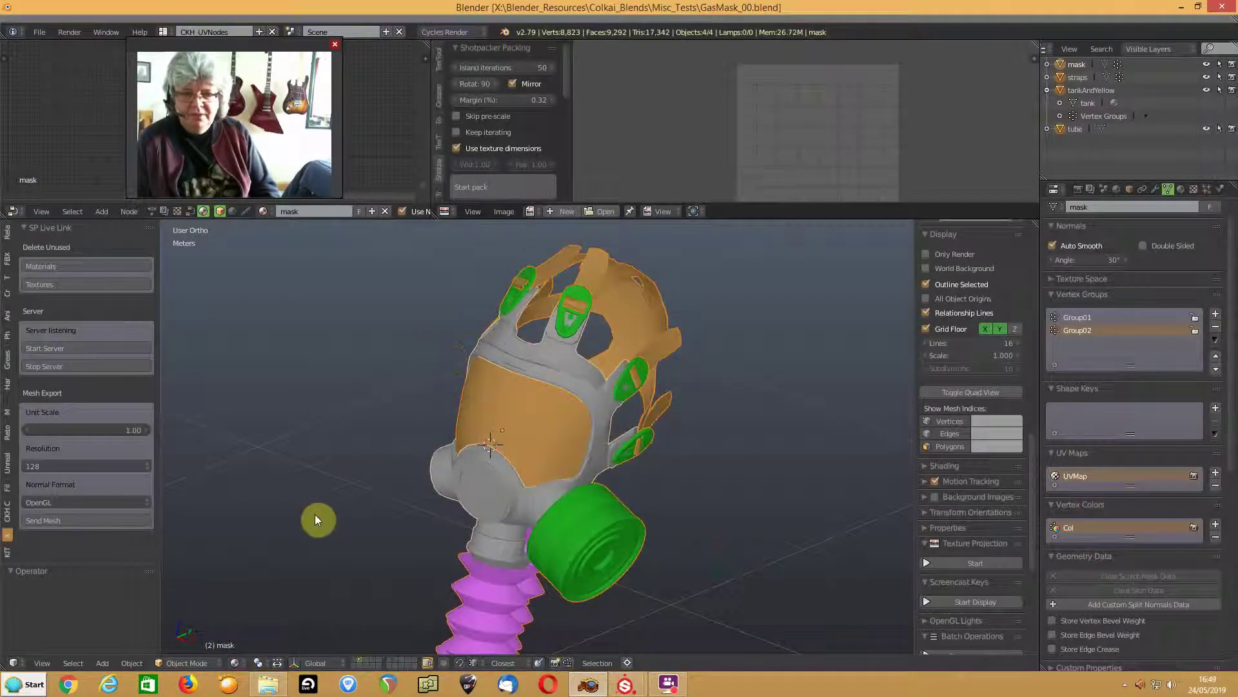
mouse_move(624, 688)
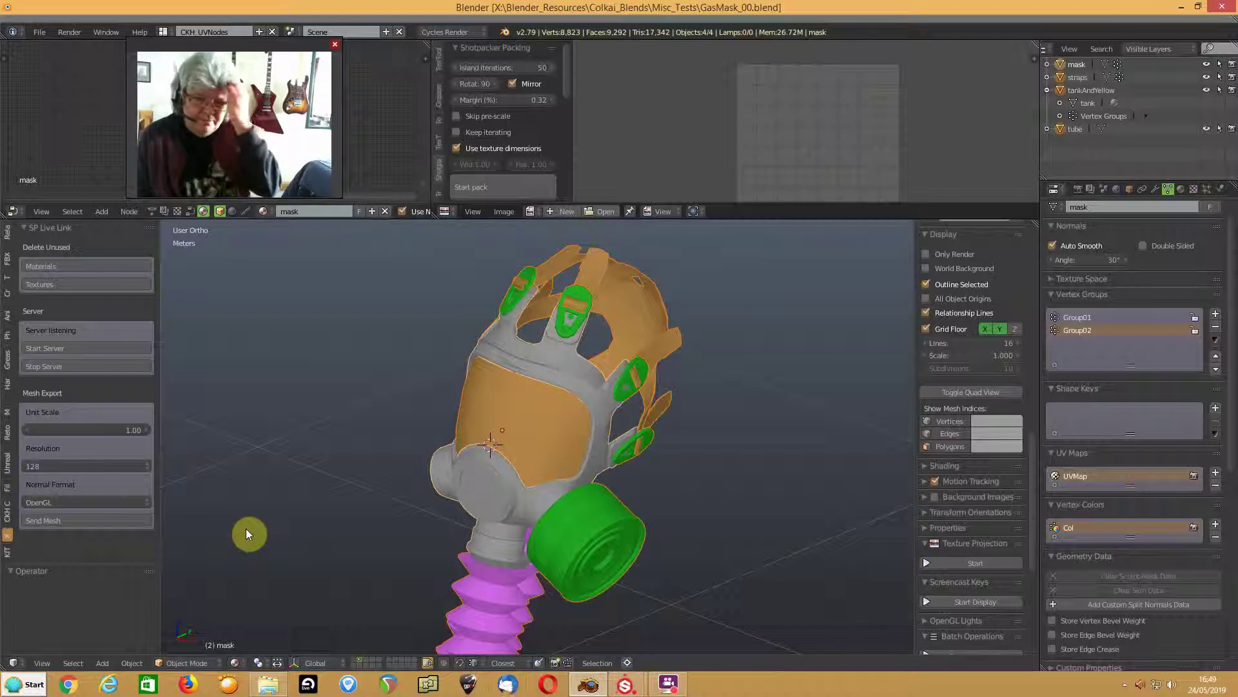
mouse_move(332, 555)
middle_mouse_down()
mouse_move(335, 523)
mouse_move(276, 493)
mouse_move(280, 506)
middle_mouse_up()
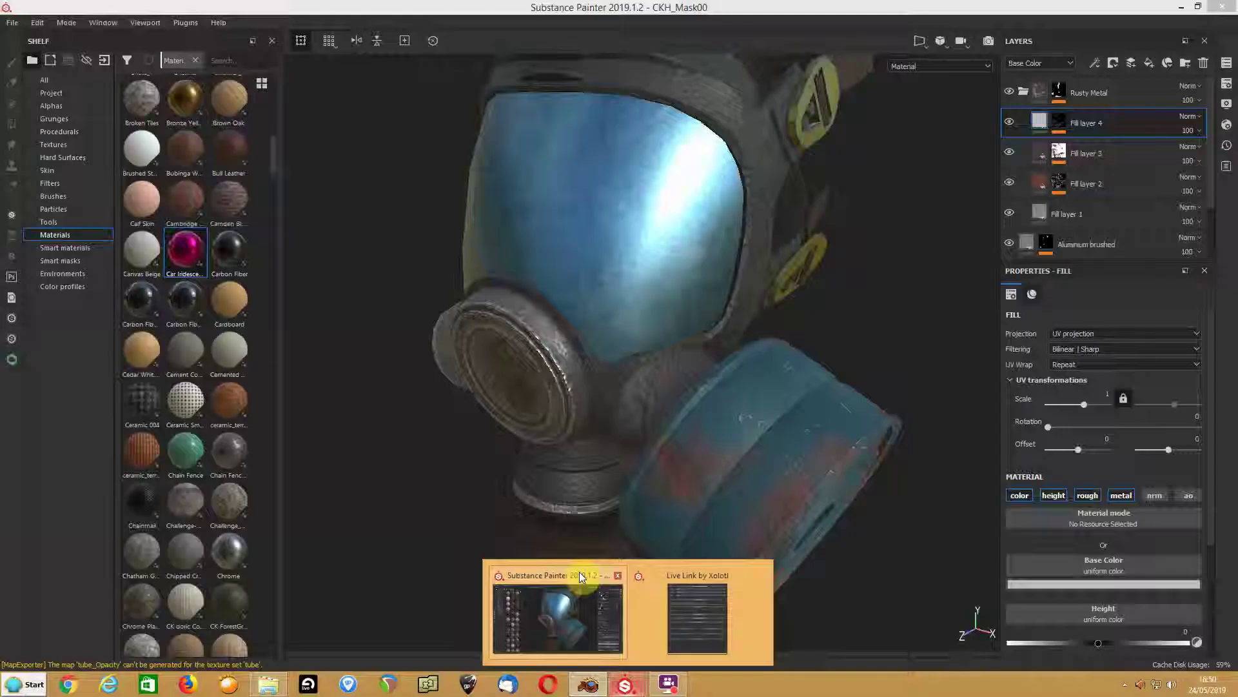
- Check the export in Substance Painter, return to Blender, and preview the textured mask with Rendered viewport shading
left_click(580, 571)
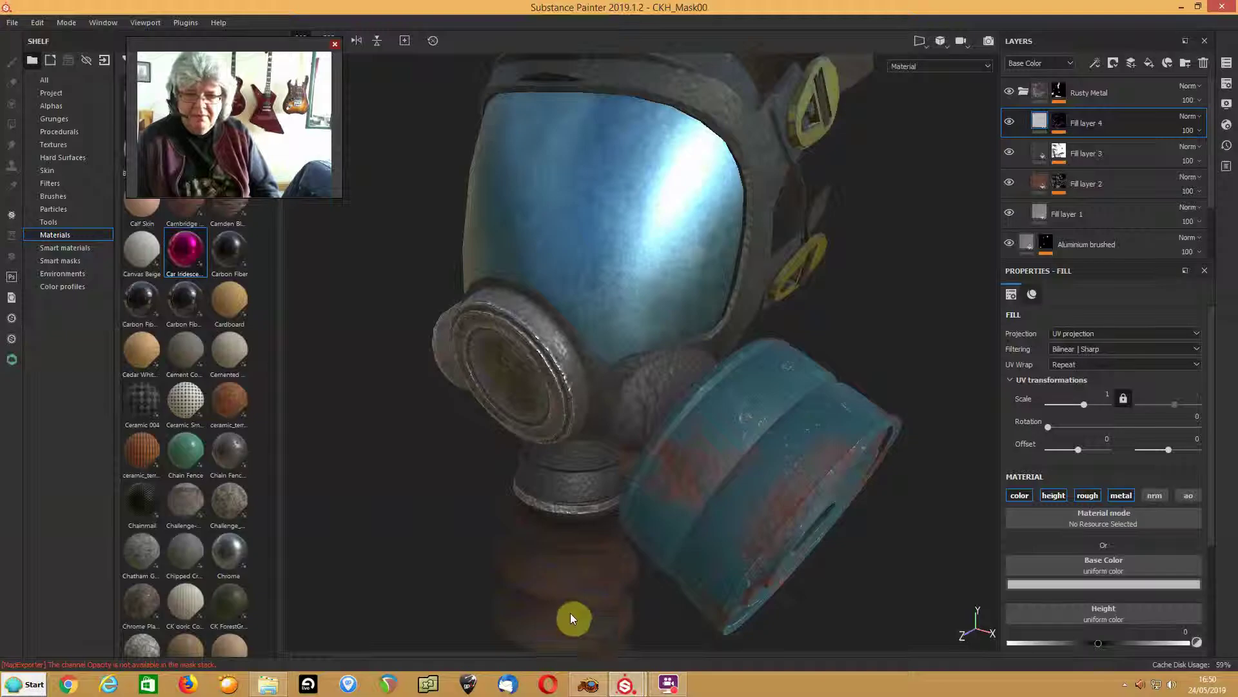
left_click(588, 688)
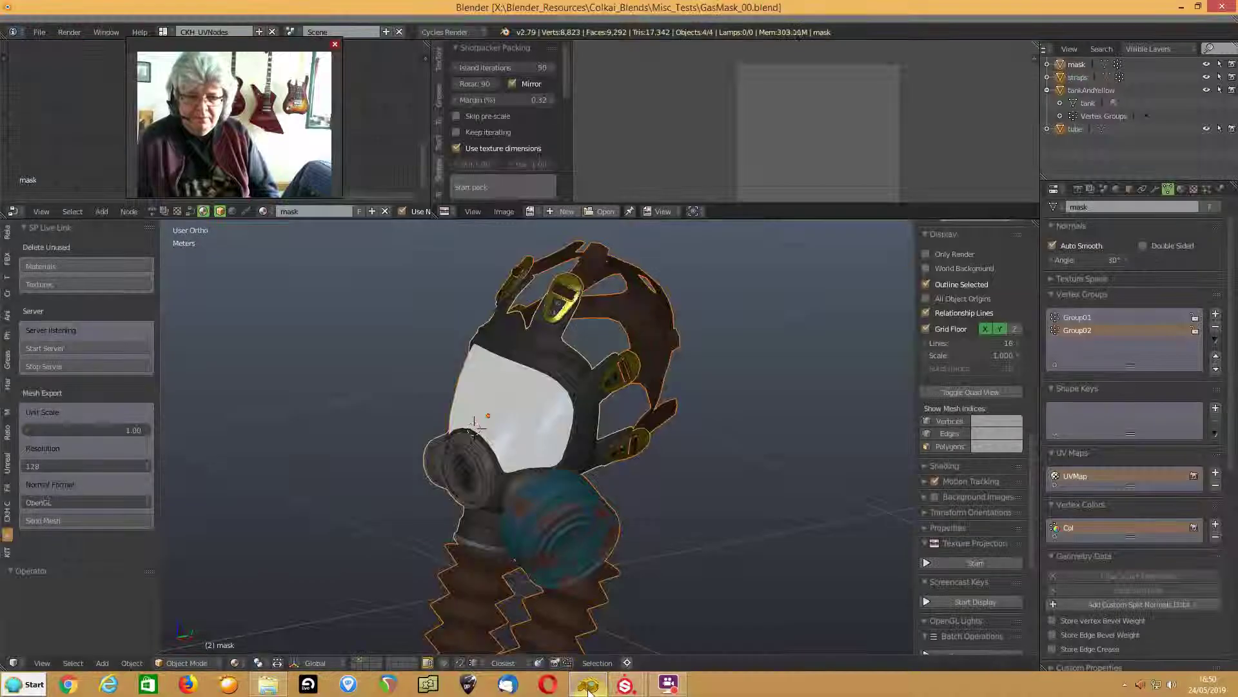
middle_click_drag(513, 470, 550, 471)
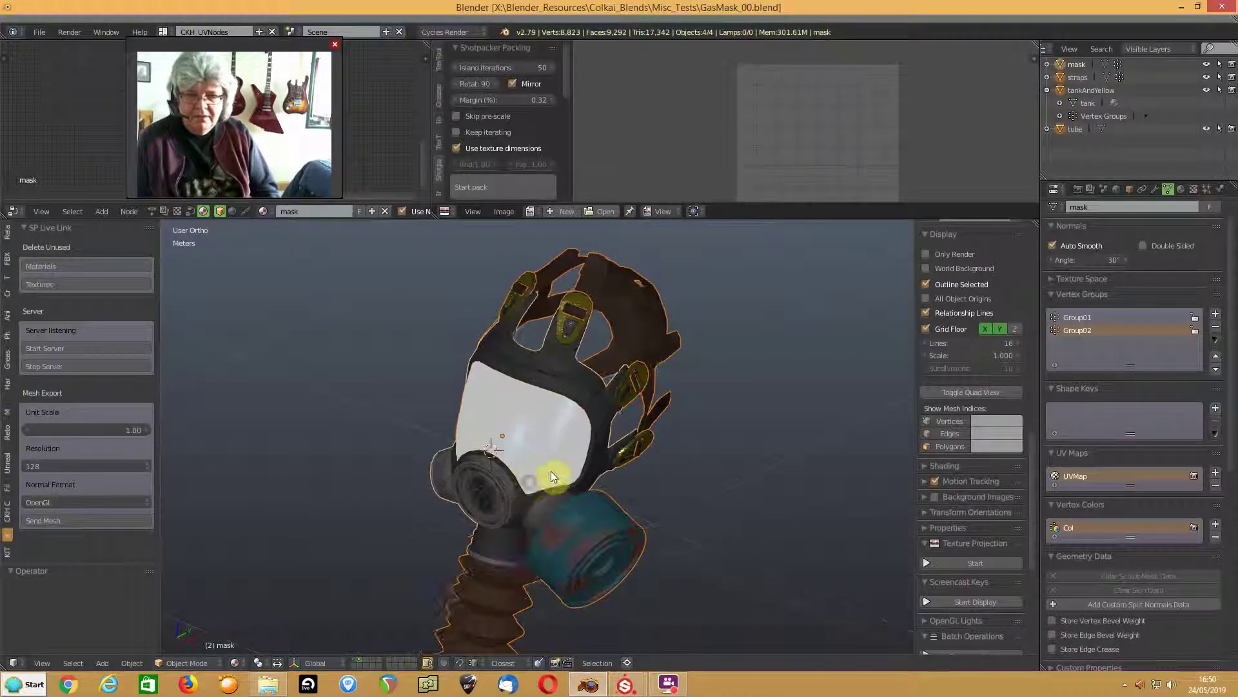
key("z")
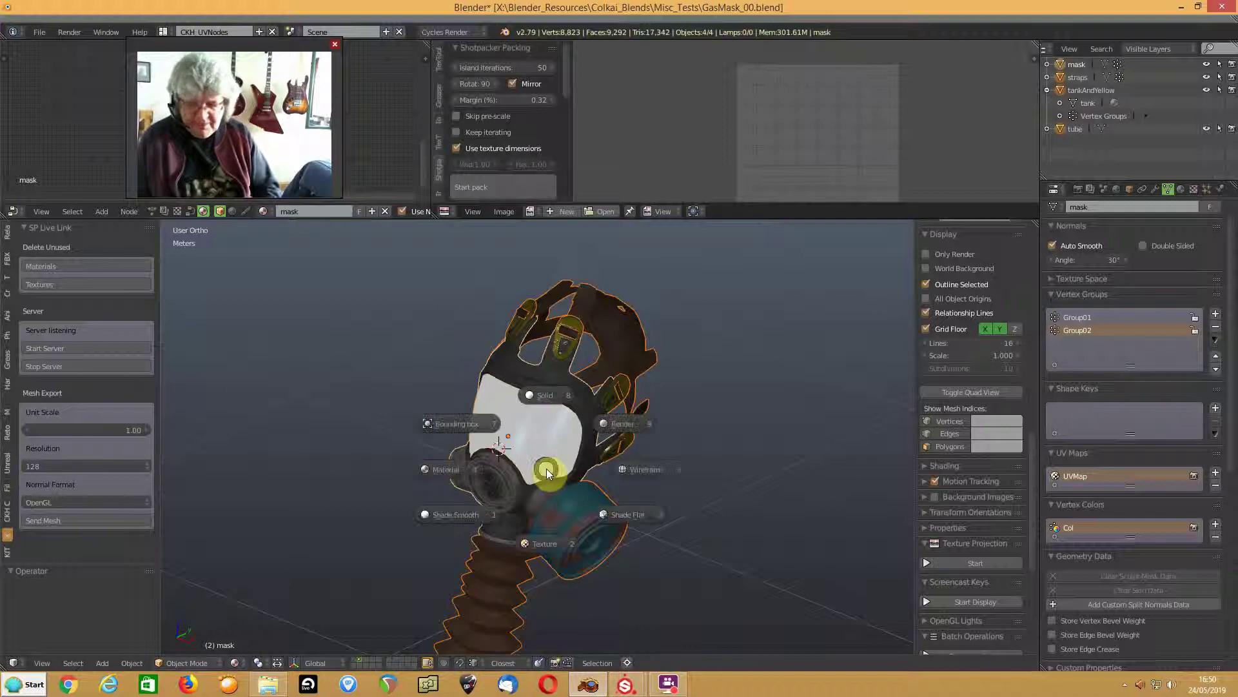
key("r")
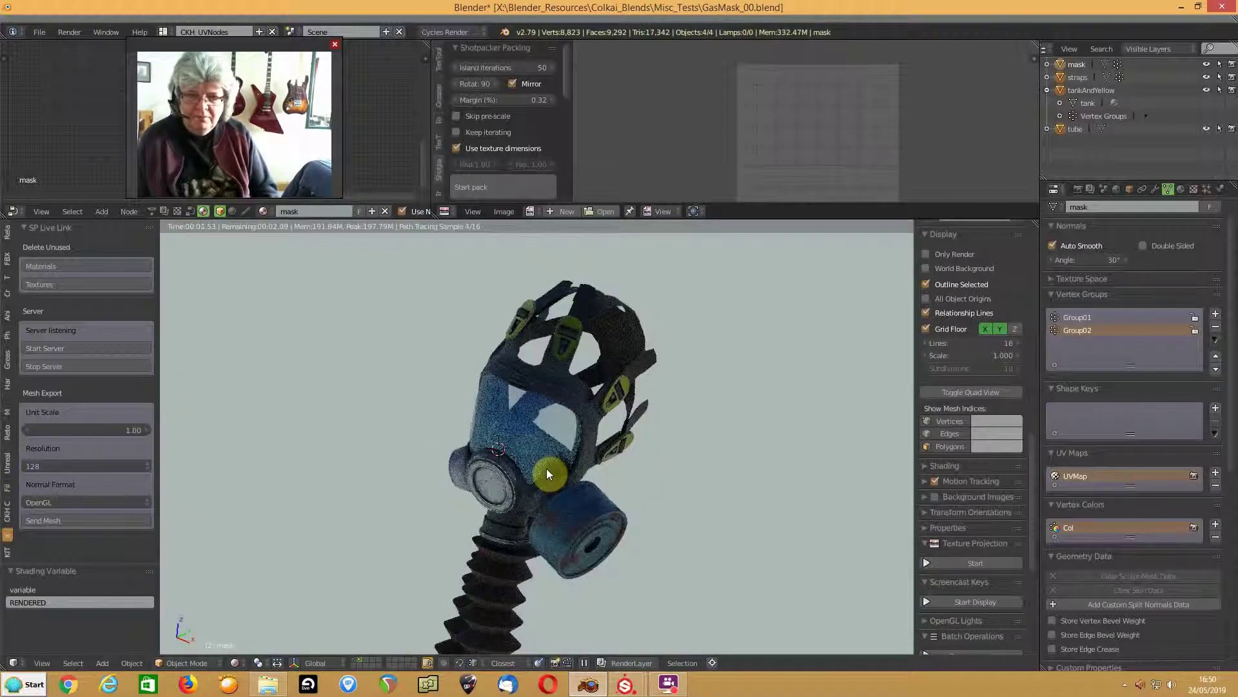
- Replace the world background's Sky Texture colour source with an Environment Texture
left_click(1117, 187)
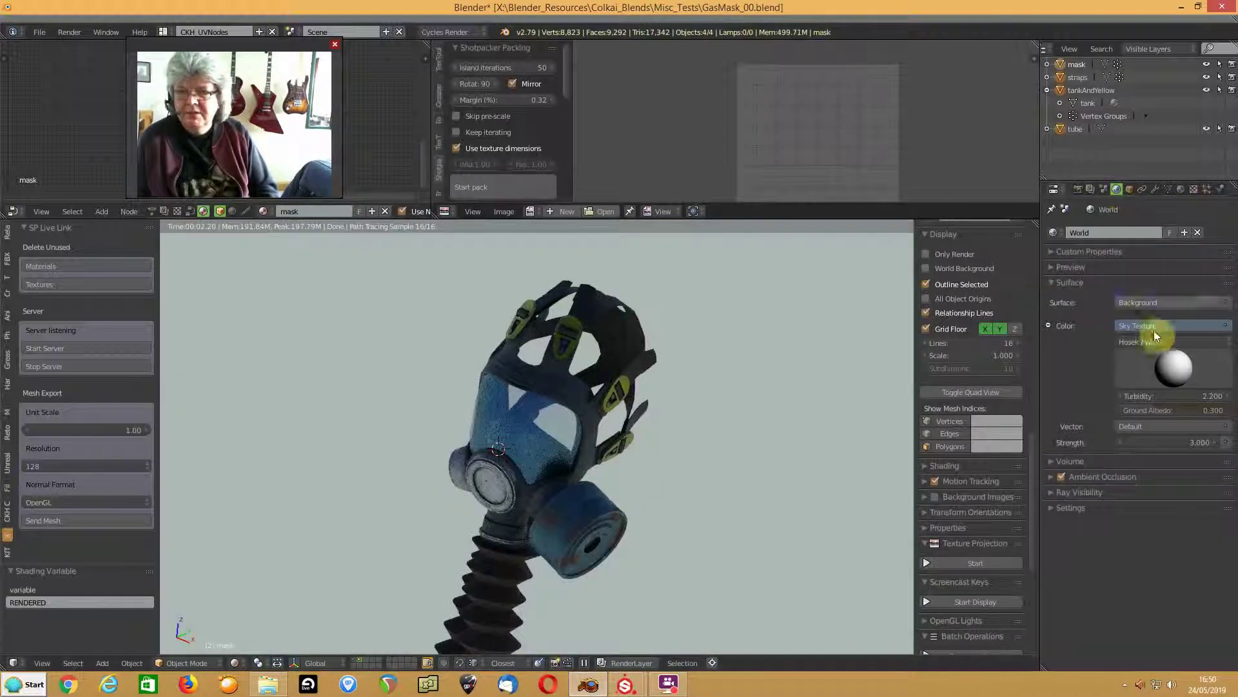
left_click(1183, 326)
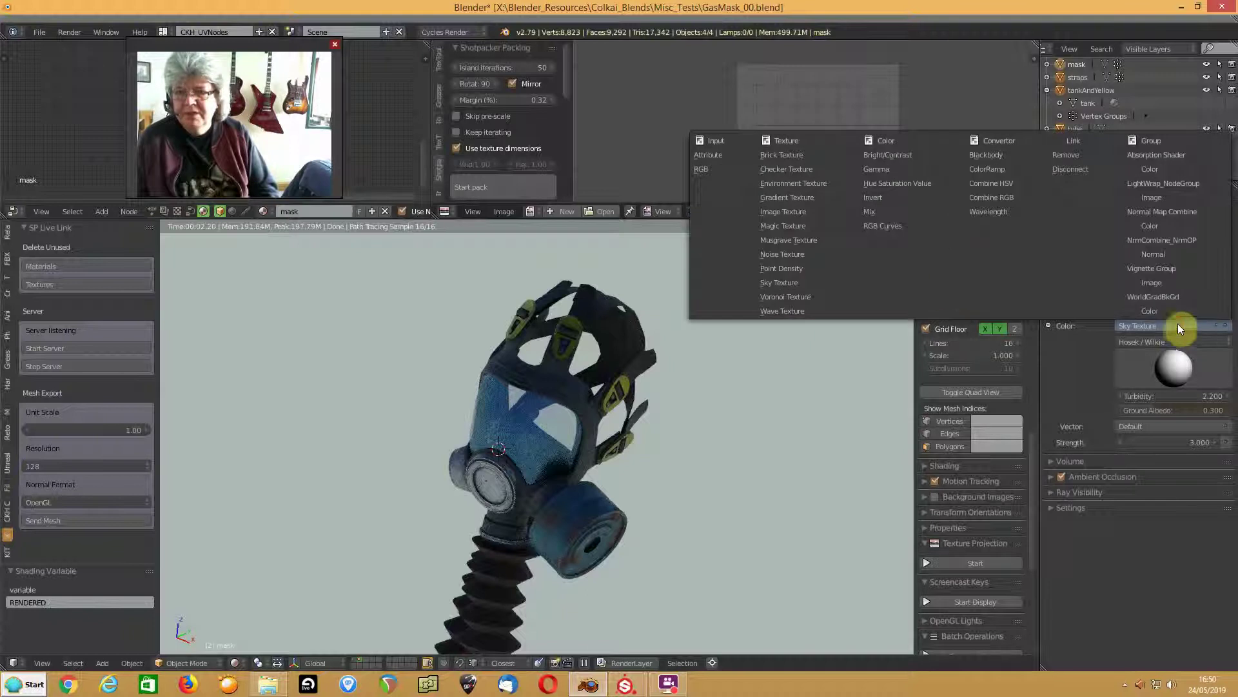
left_click(776, 185)
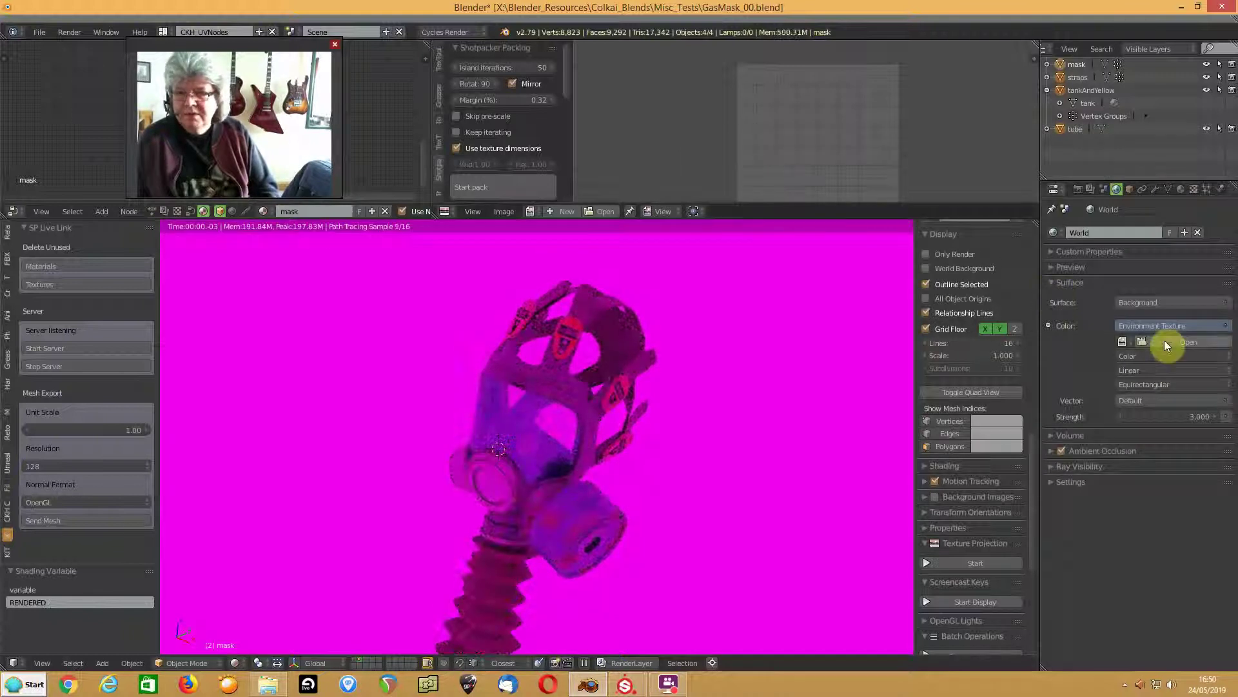
- Load Panorama.hdr from the recent Exterior folder as the world's environment image
left_click(1164, 342)
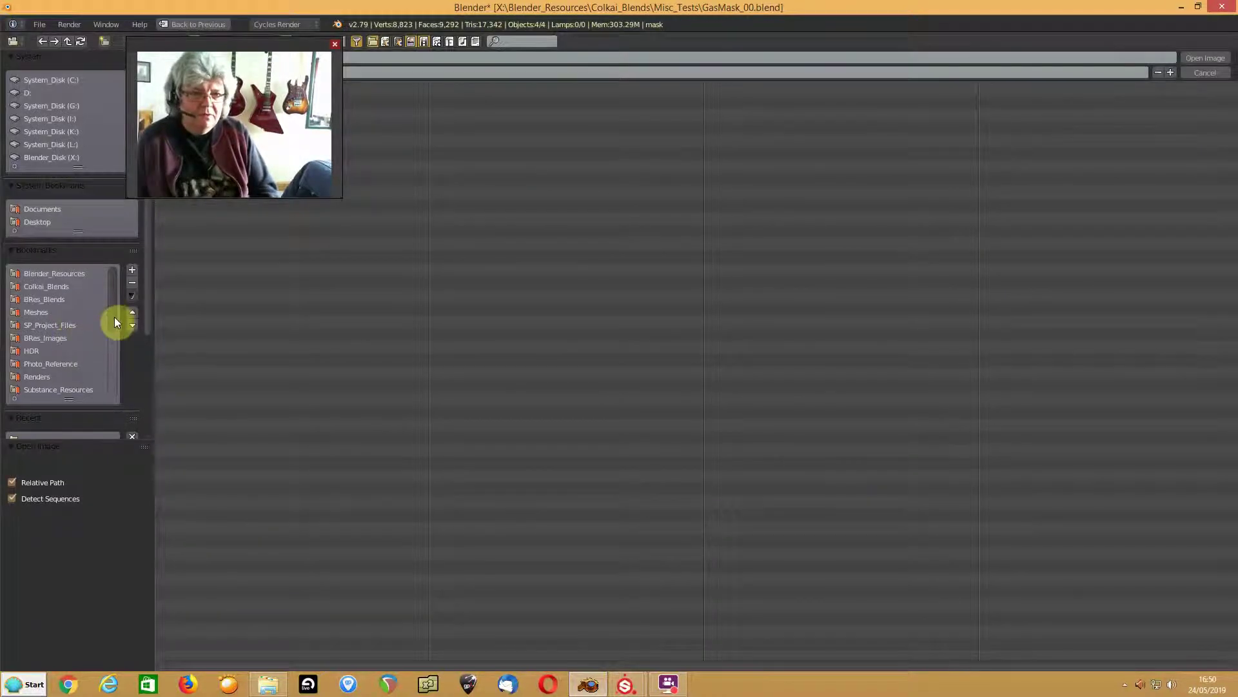
scroll(146, 316, "down", 3)
left_click(37, 369)
left_click_drag(246, 40, 172, 286)
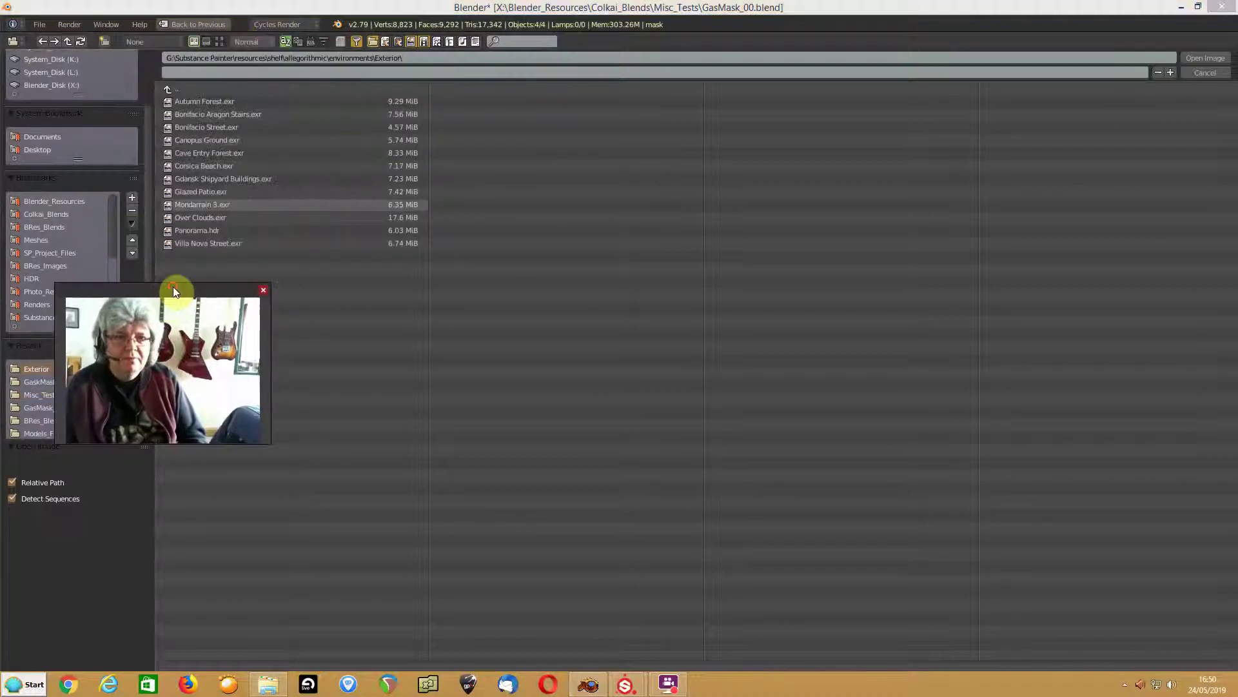
left_click(188, 232)
double_click(187, 229)
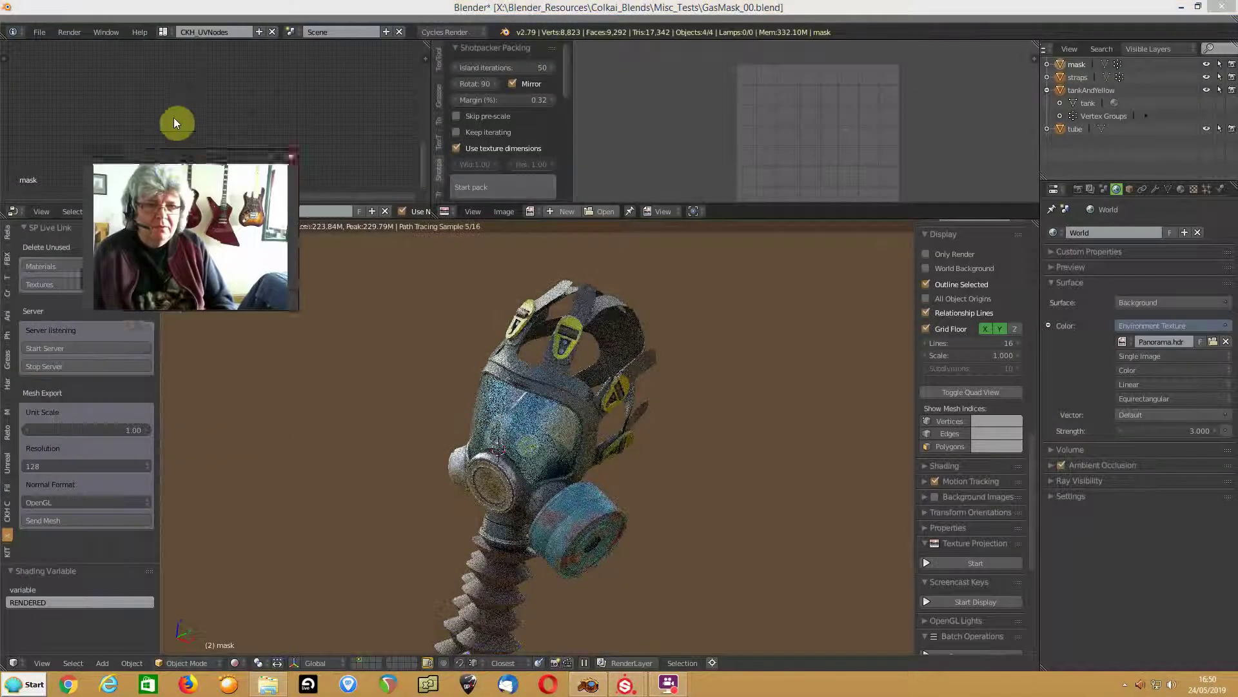
left_click_drag(192, 68, 193, 64)
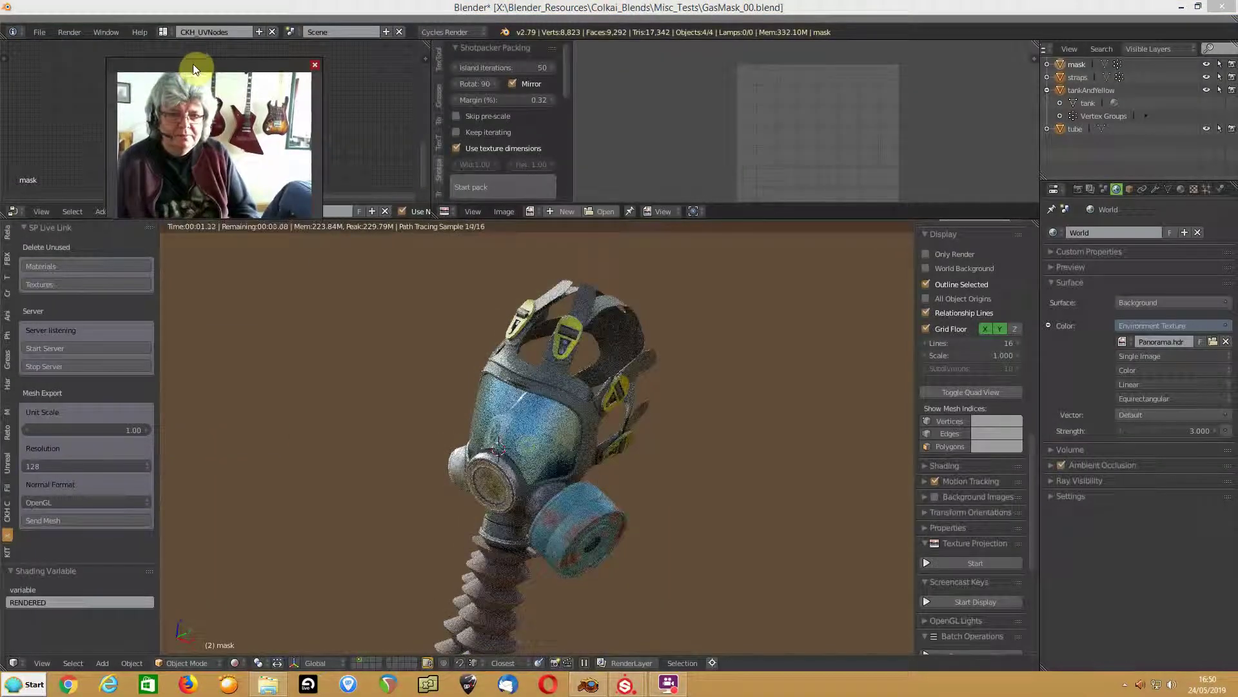
- Try a world background strength of 0.7
double_click(1186, 428)
type("0.7")
key("Return")
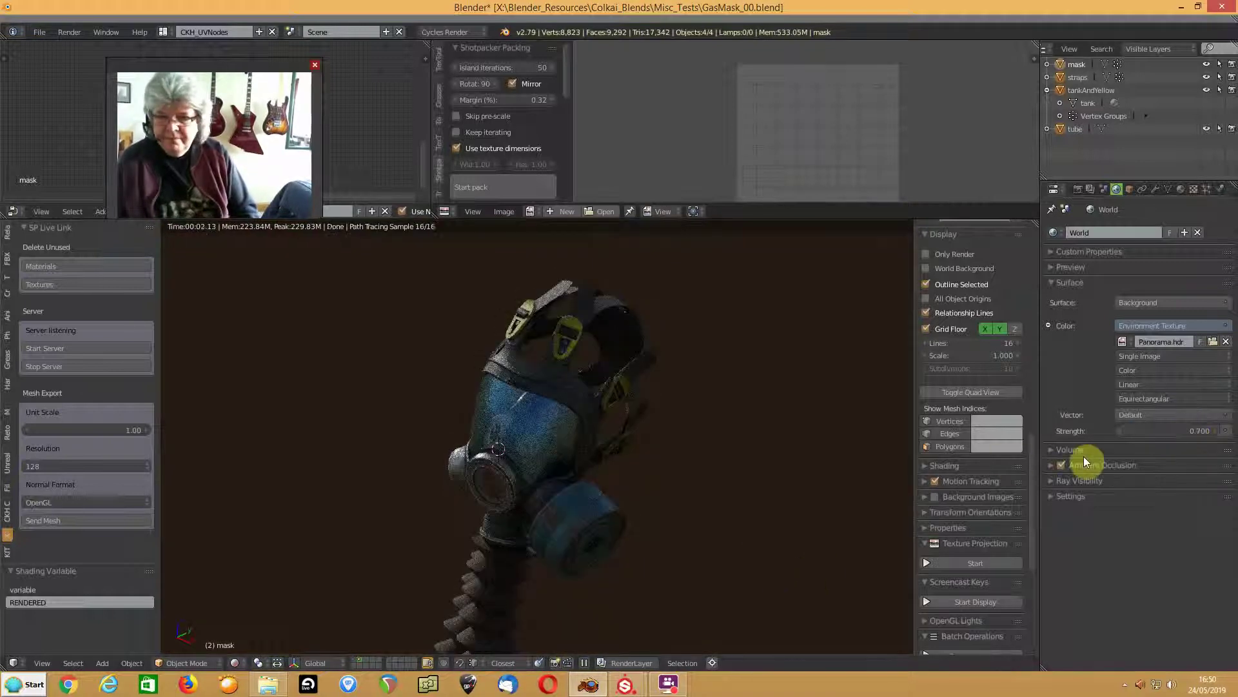
- Set the world background strength to 1.8 and inspect the rendered mask more closely
left_click_drag(1194, 437, 1214, 437)
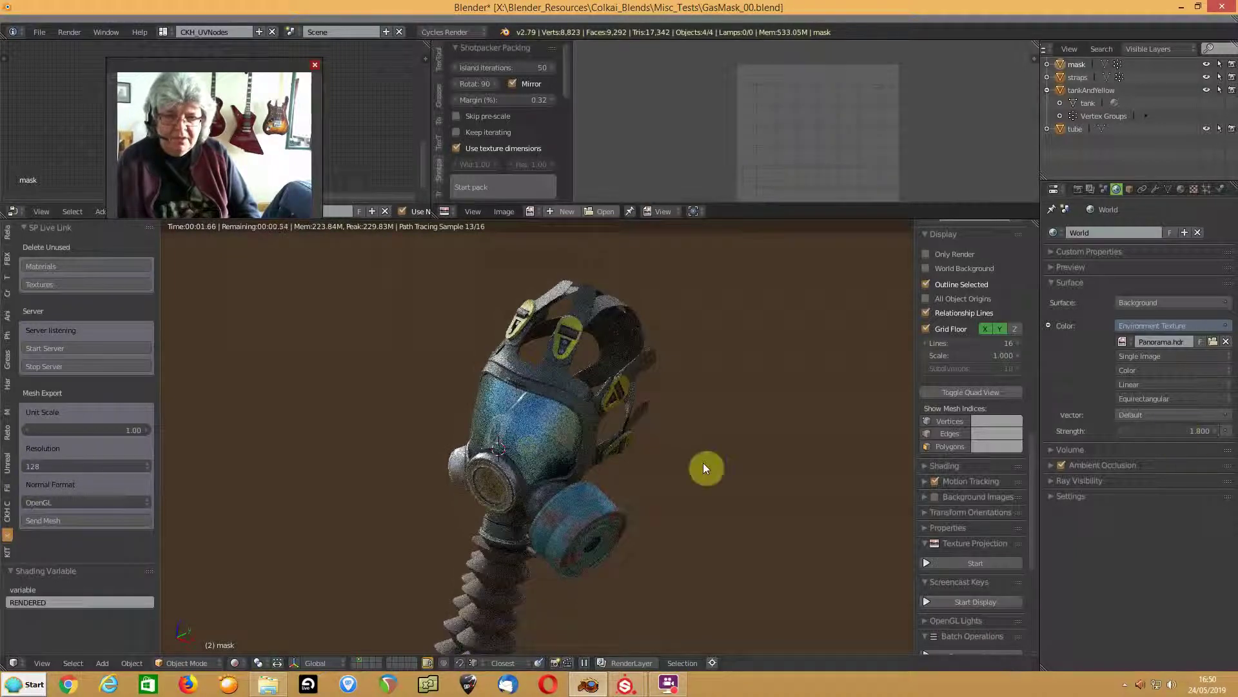
scroll(524, 481, "up", 2)
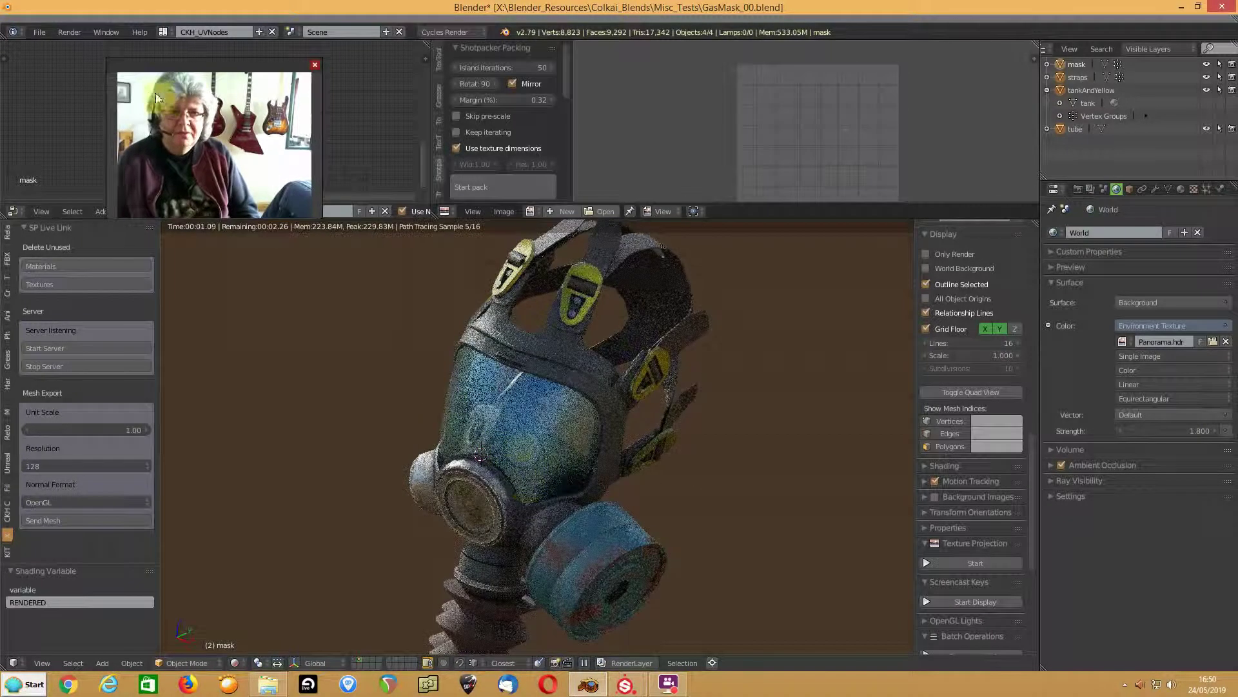
left_click_drag(201, 68, 188, 50)
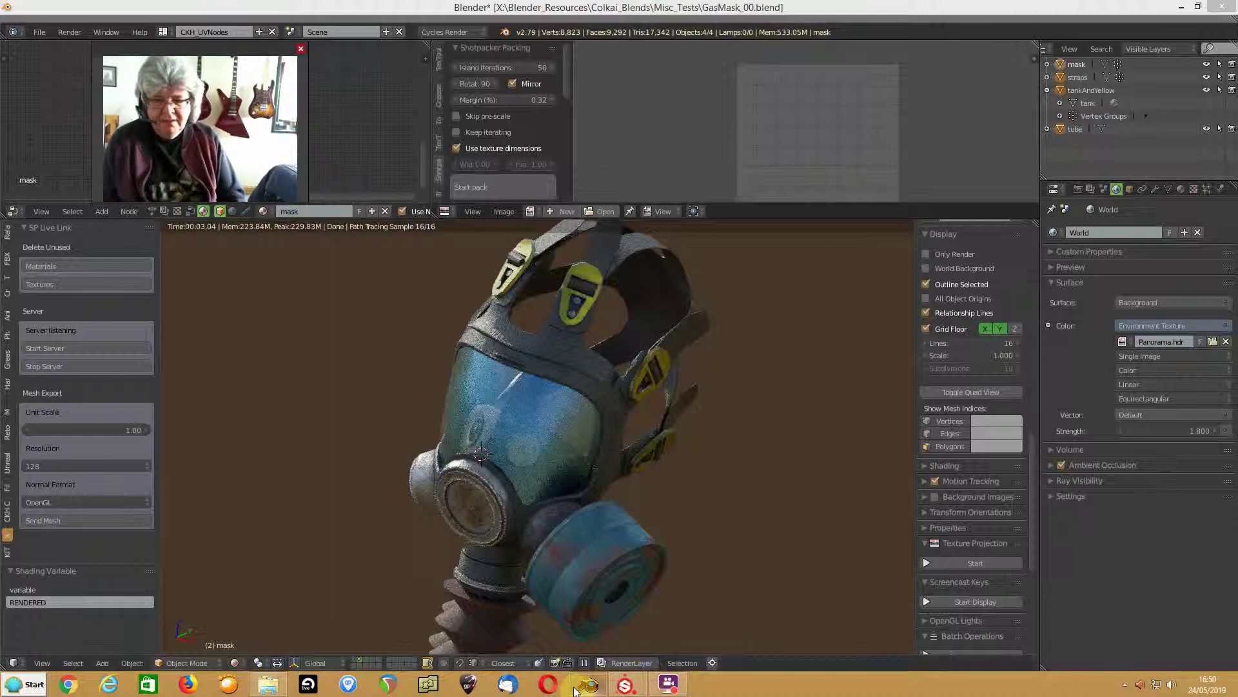
- Switch to Substance Painter and select the texture set of the mask's filter tank
mouse_move(589, 688)
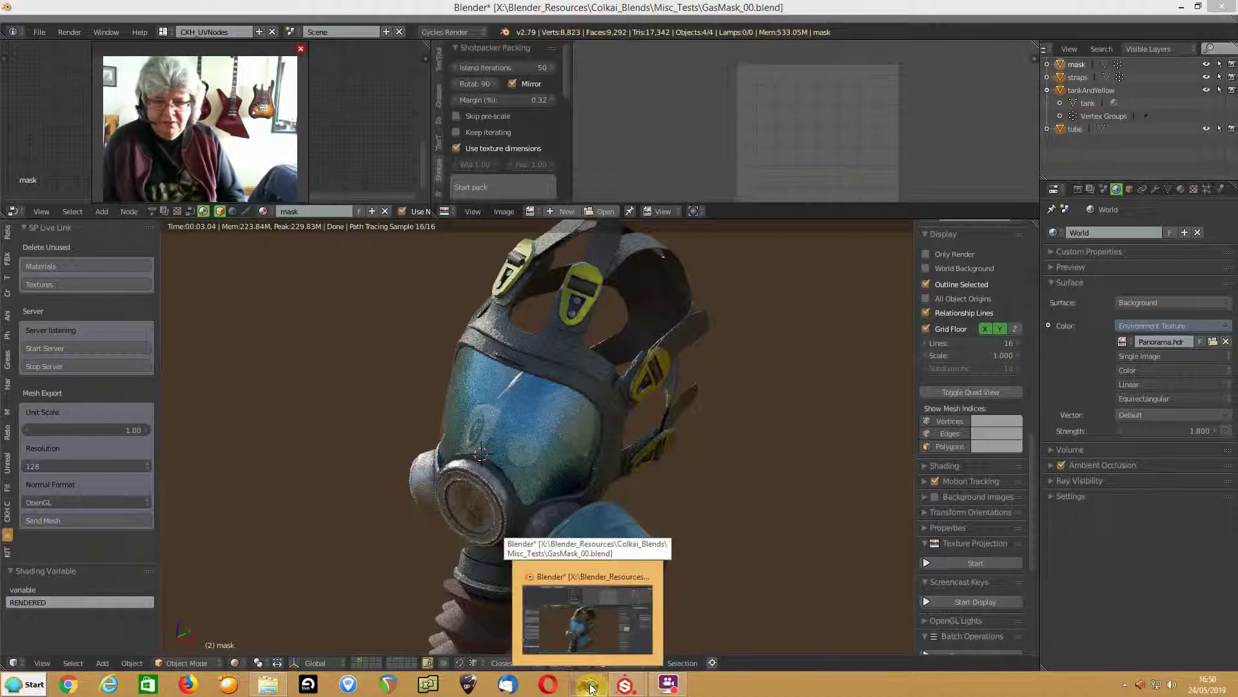
mouse_move(625, 685)
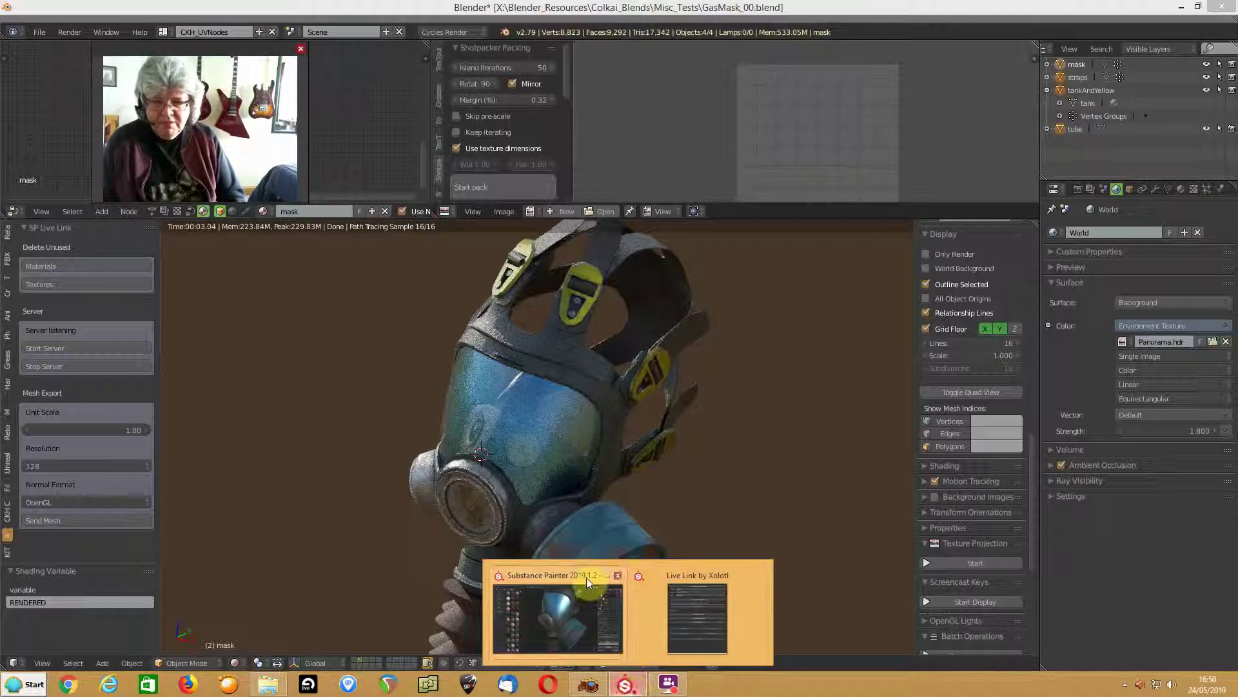
left_click(586, 577)
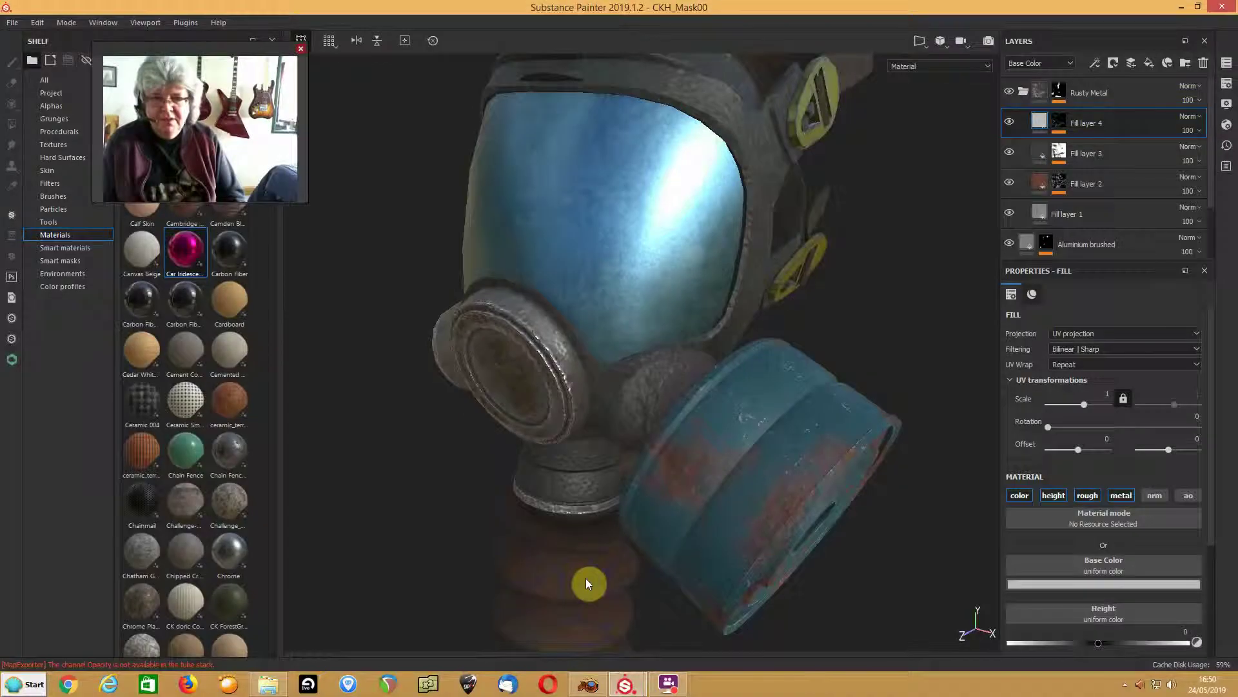
right_click(772, 445, "ctrl+alt")
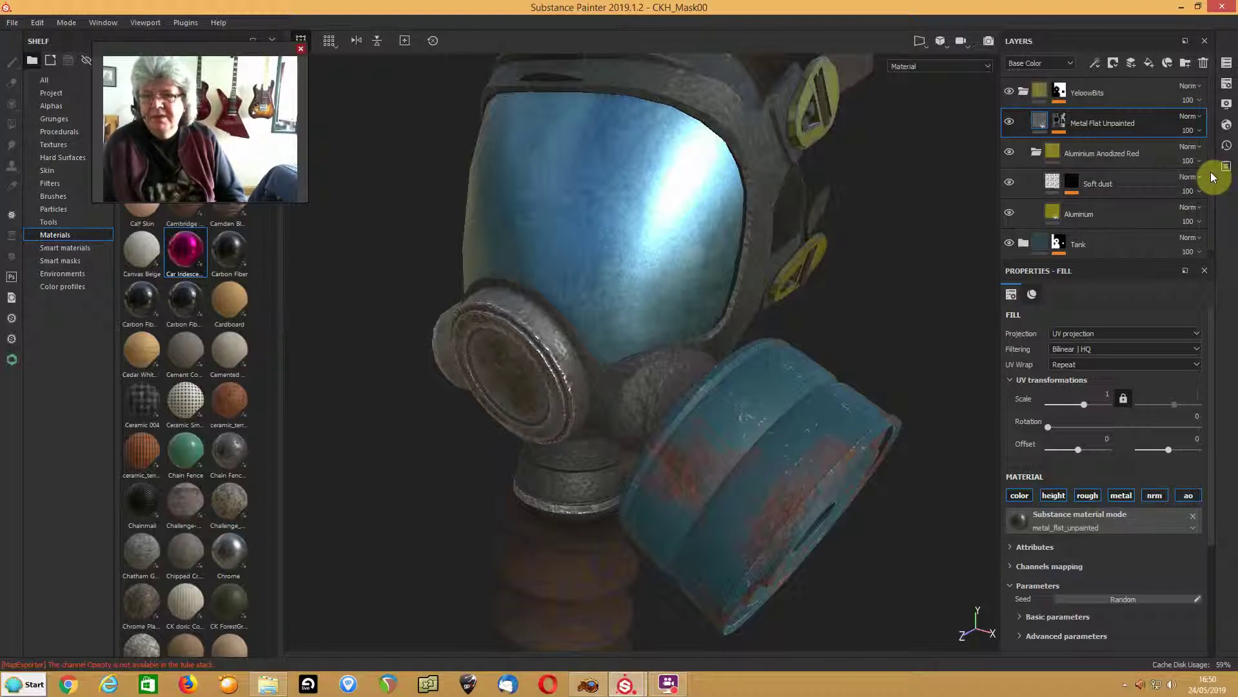
- Recolour the Base Paint fill in the tank's Steel Painted Stained folder to dark green, with hue 0.281 and value 0.059
left_click(1024, 245)
scroll(1023, 242, "down", 1)
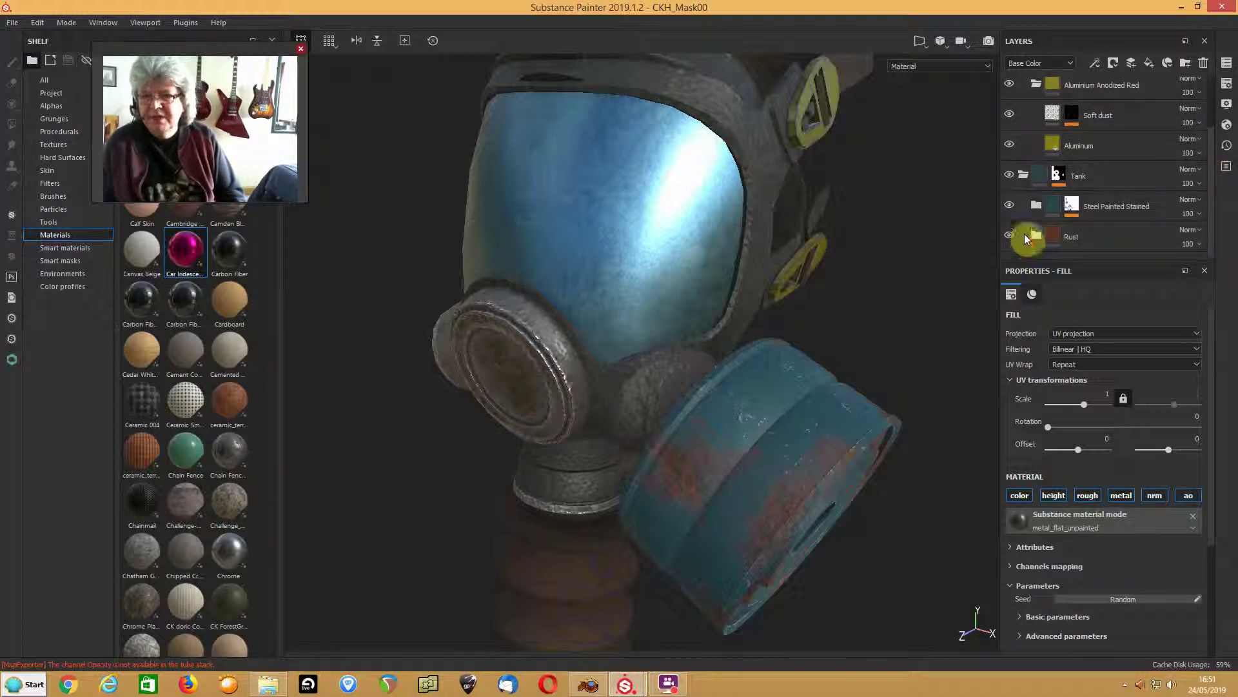
left_click(1039, 205)
scroll(1028, 212, "down", 1)
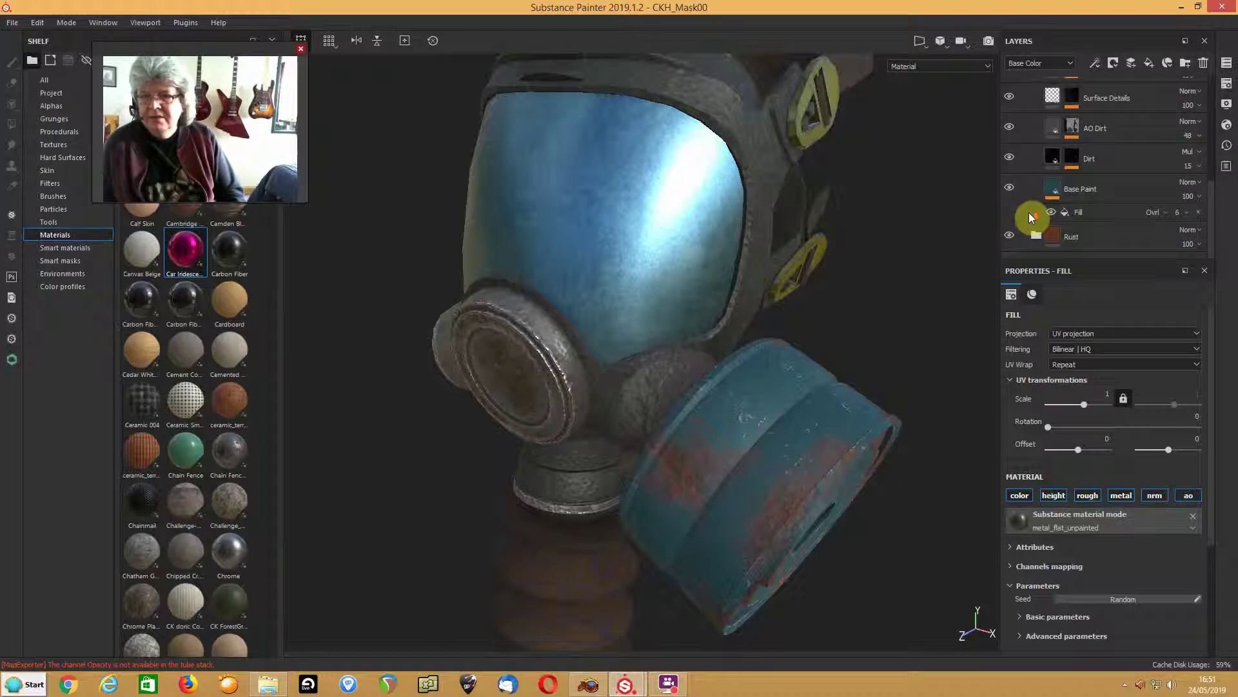
left_click(1052, 188)
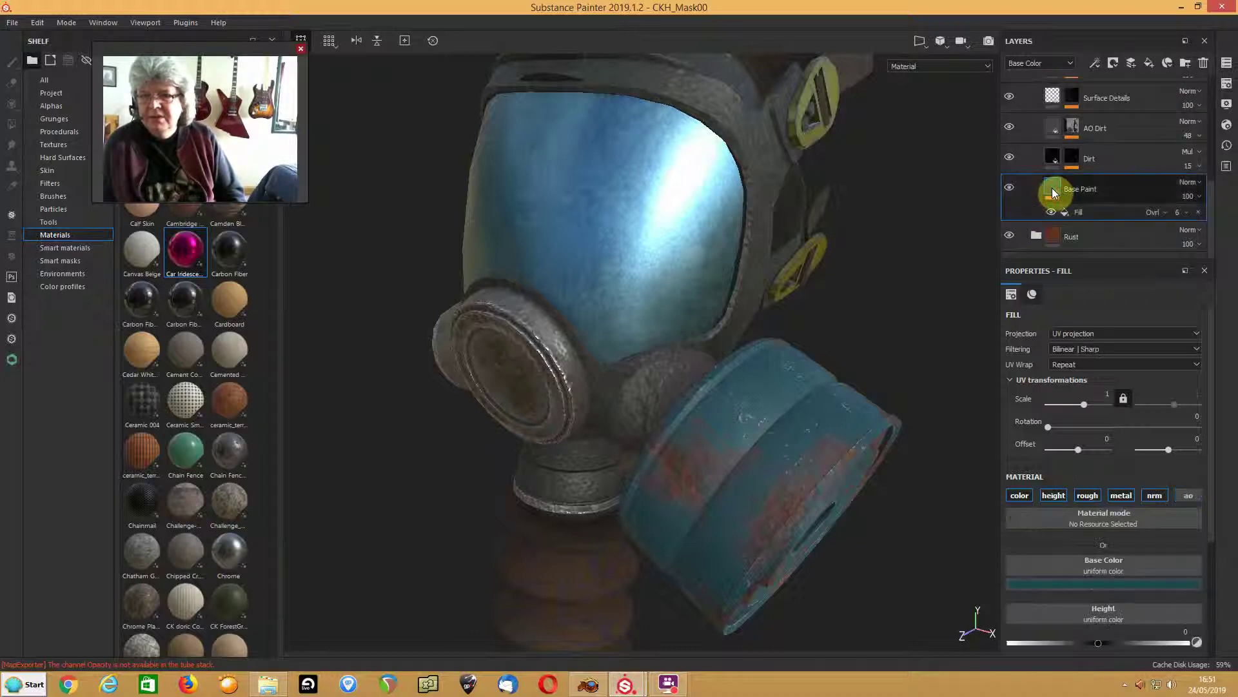
left_click(1076, 583)
left_click(1213, 437)
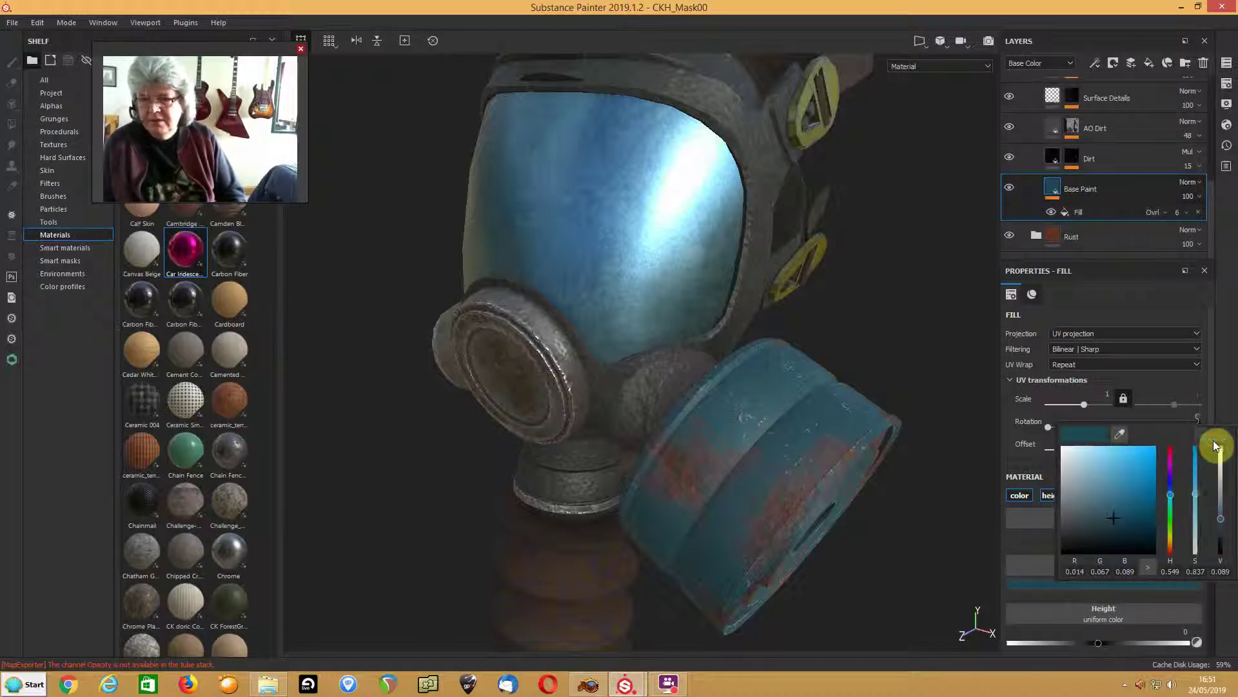
left_click(1171, 495)
left_click_drag(1170, 496, 1171, 520)
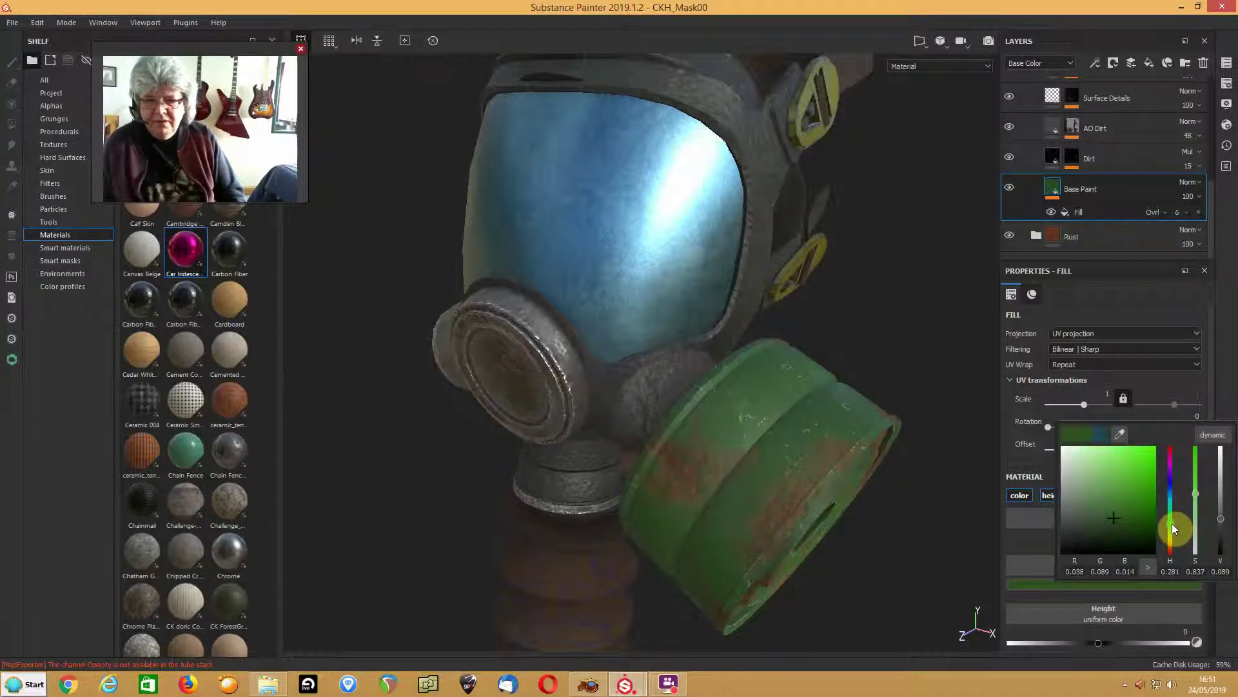
left_click_drag(1221, 519, 1224, 531)
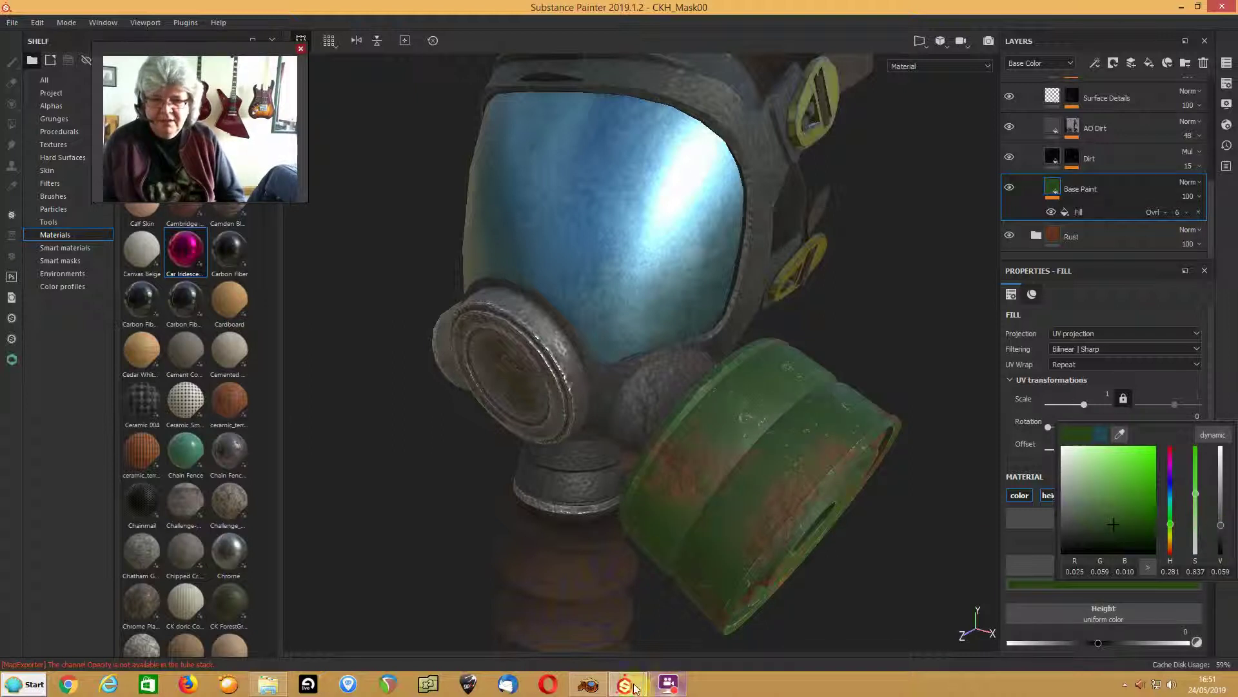
- Refresh the current texture set's maps in Blender through Live Link
mouse_move(659, 690)
left_click(685, 567)
left_click(1089, 435)
left_click(1108, 437)
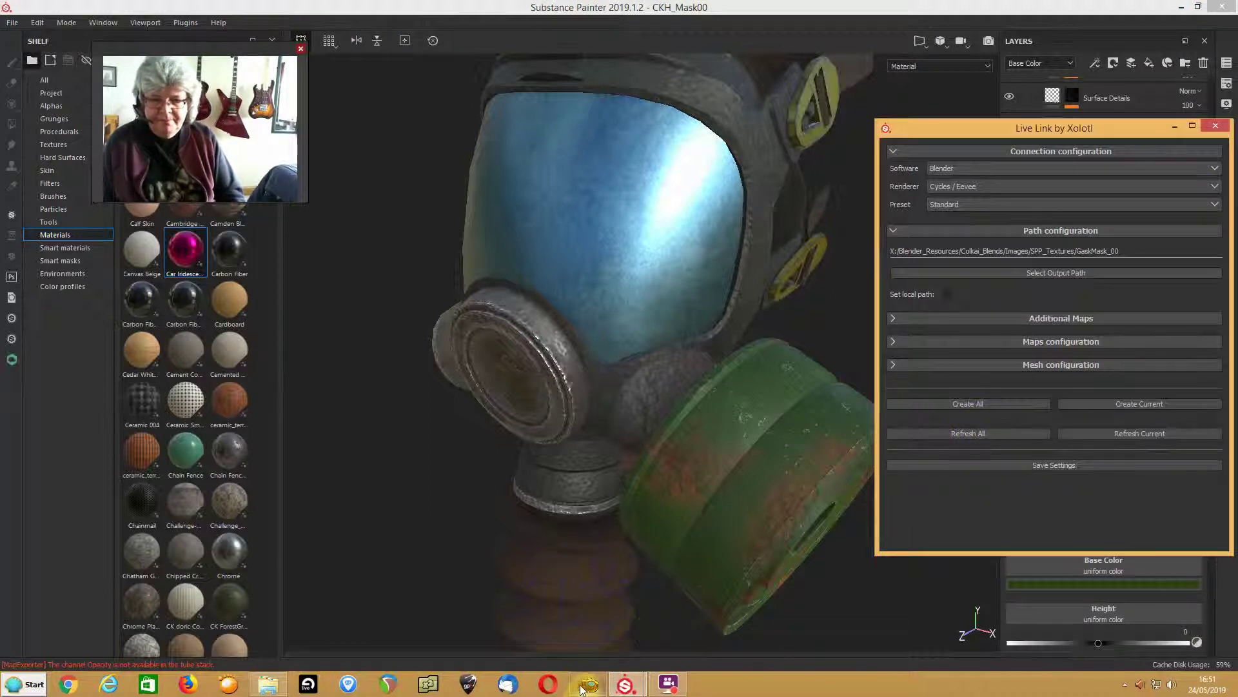
- Switch to Blender and inspect the recoloured filter tank up close in the rendered view
mouse_move(586, 687)
left_click(596, 622)
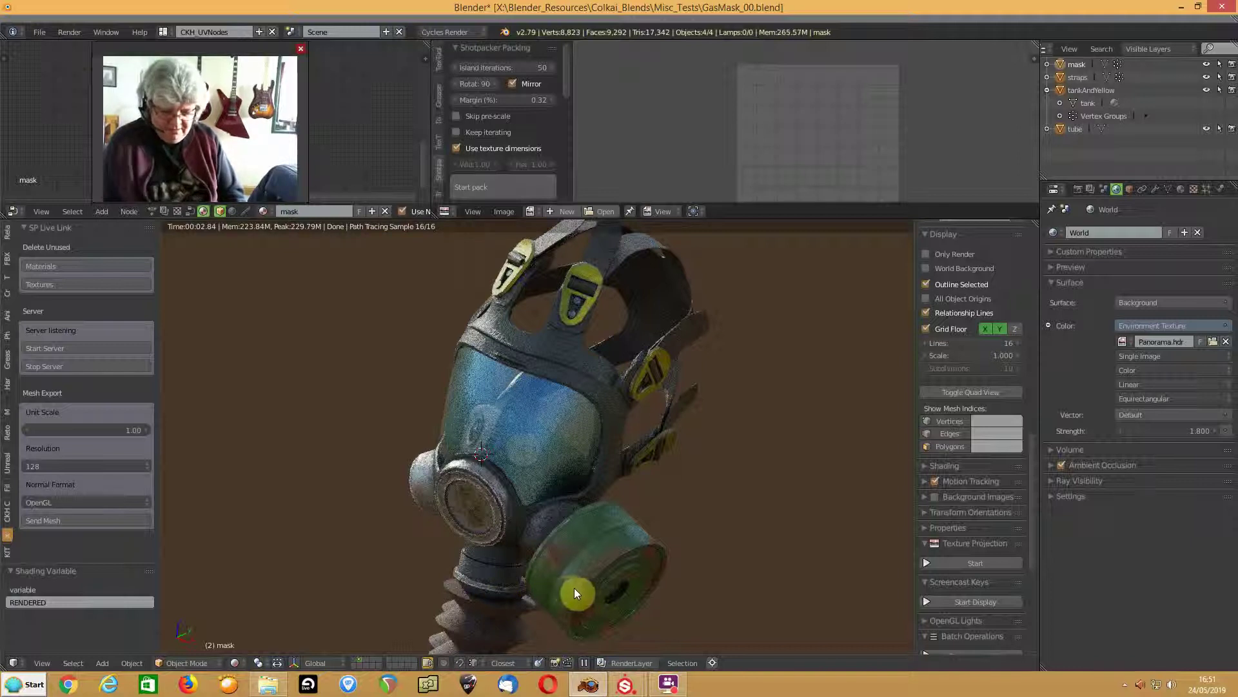
mouse_move(571, 533)
middle_mouse_down()
mouse_move(568, 482)
mouse_move(607, 523)
mouse_move(586, 452)
mouse_move(509, 398)
middle_mouse_up()
scroll(607, 525, "up", 5)
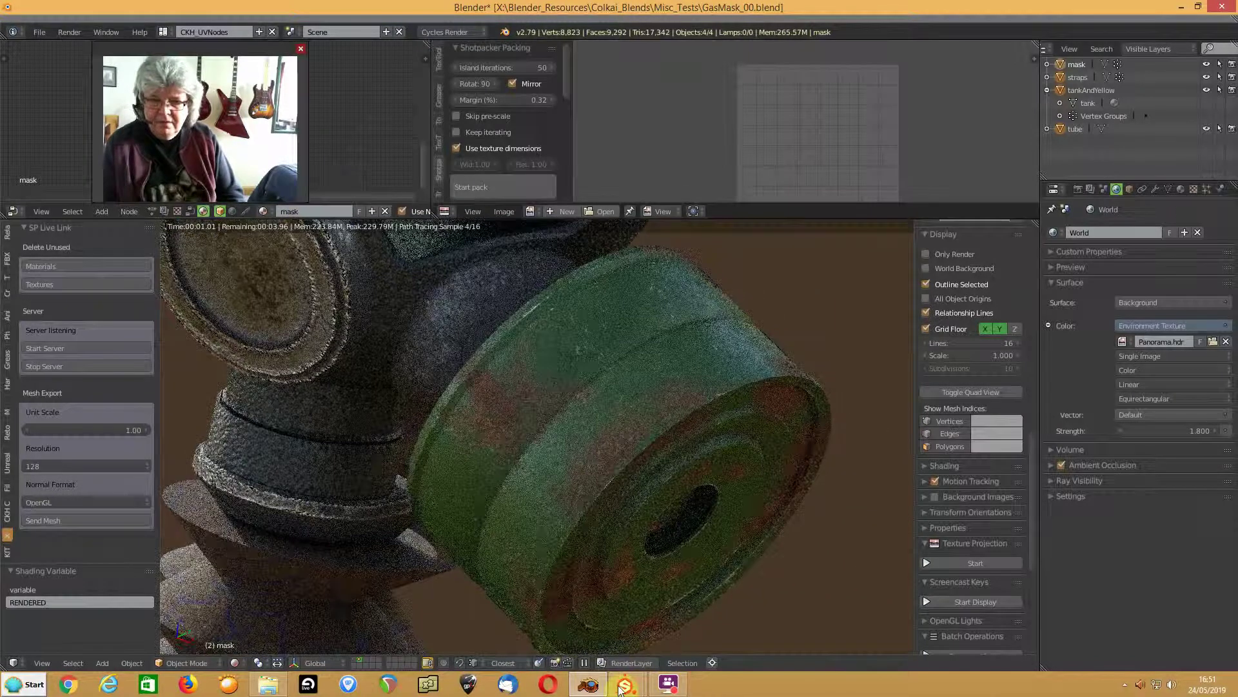
- Switch back to Substance Painter and add a paint layer above the Steel Painted Stained folder inside the Tank group
mouse_move(624, 682)
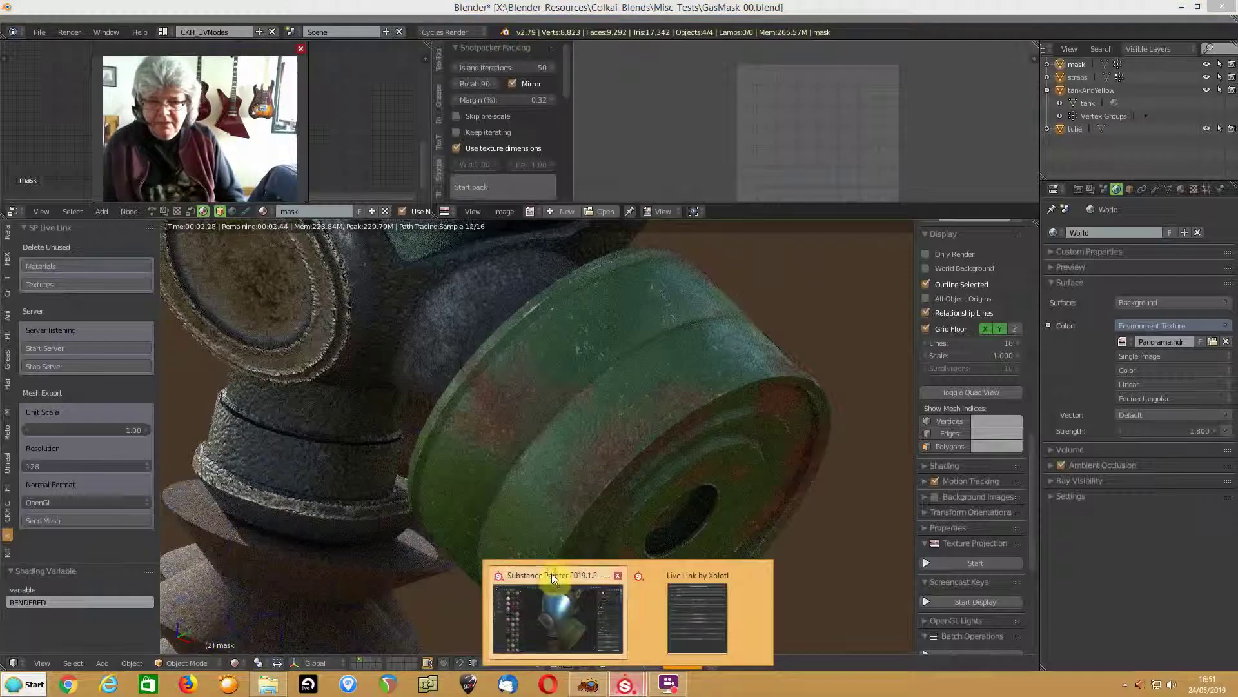
left_click(552, 572)
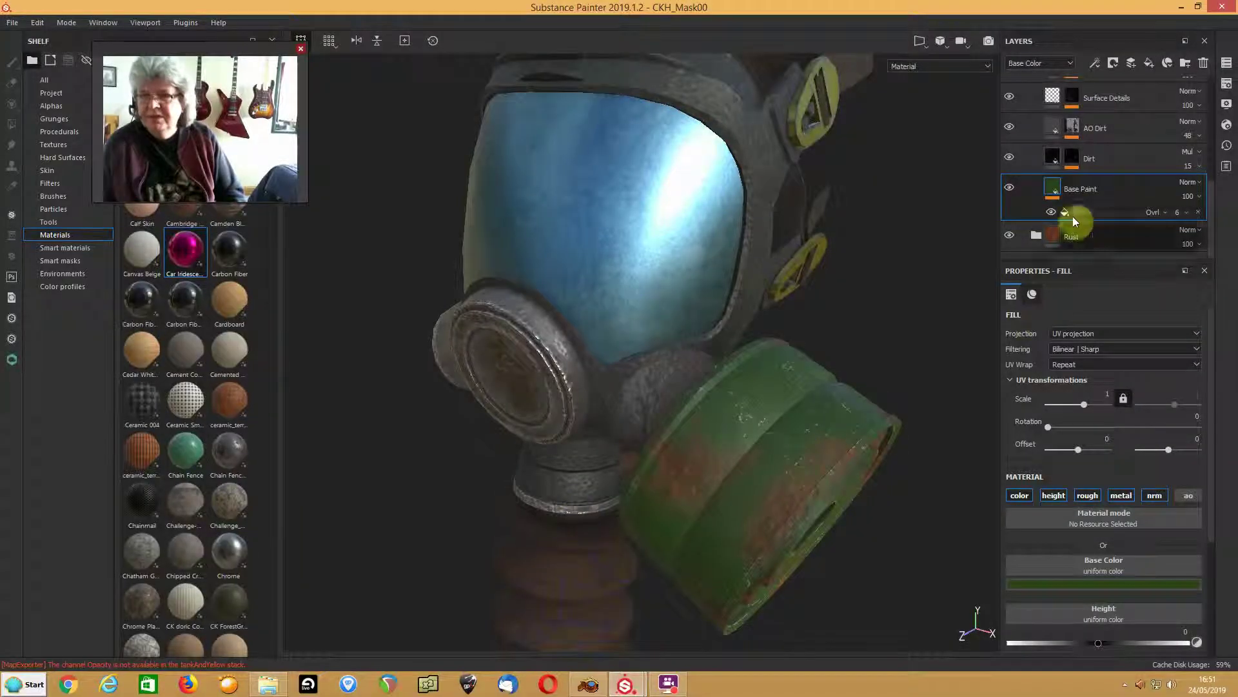
scroll(1214, 173, "up", 2)
scroll(1210, 135, "up", 4)
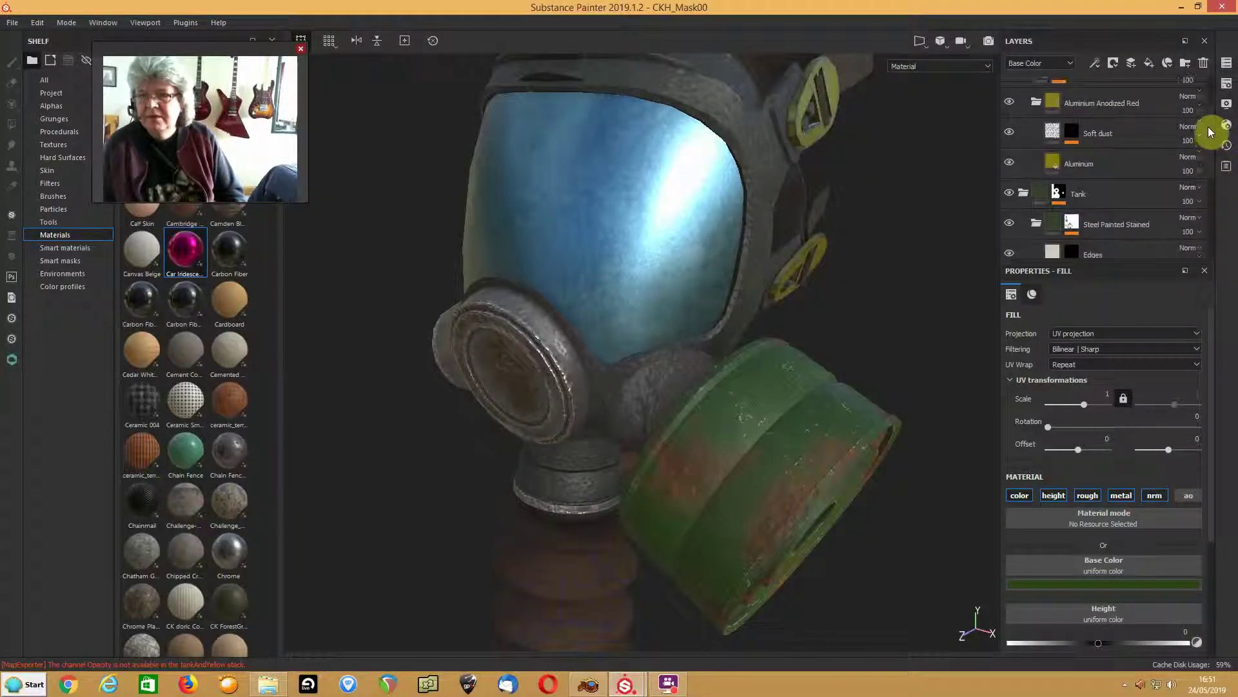
scroll(1209, 128, "up", 1)
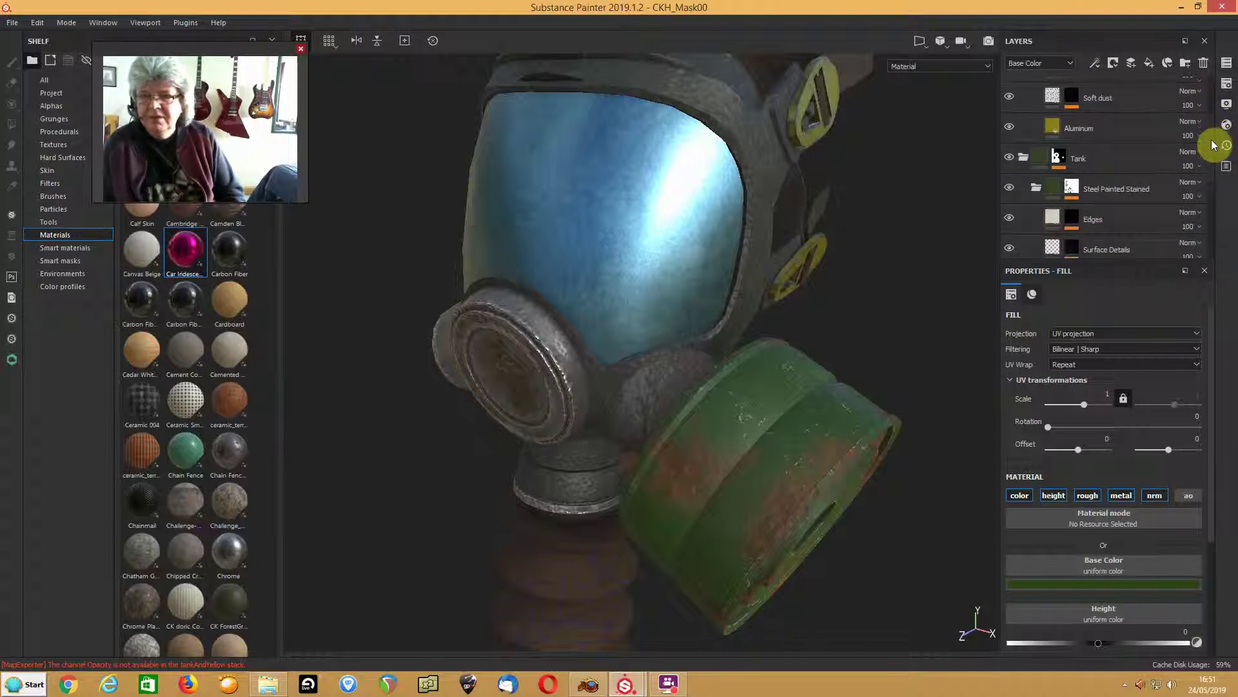
scroll(1214, 160, "down", 2)
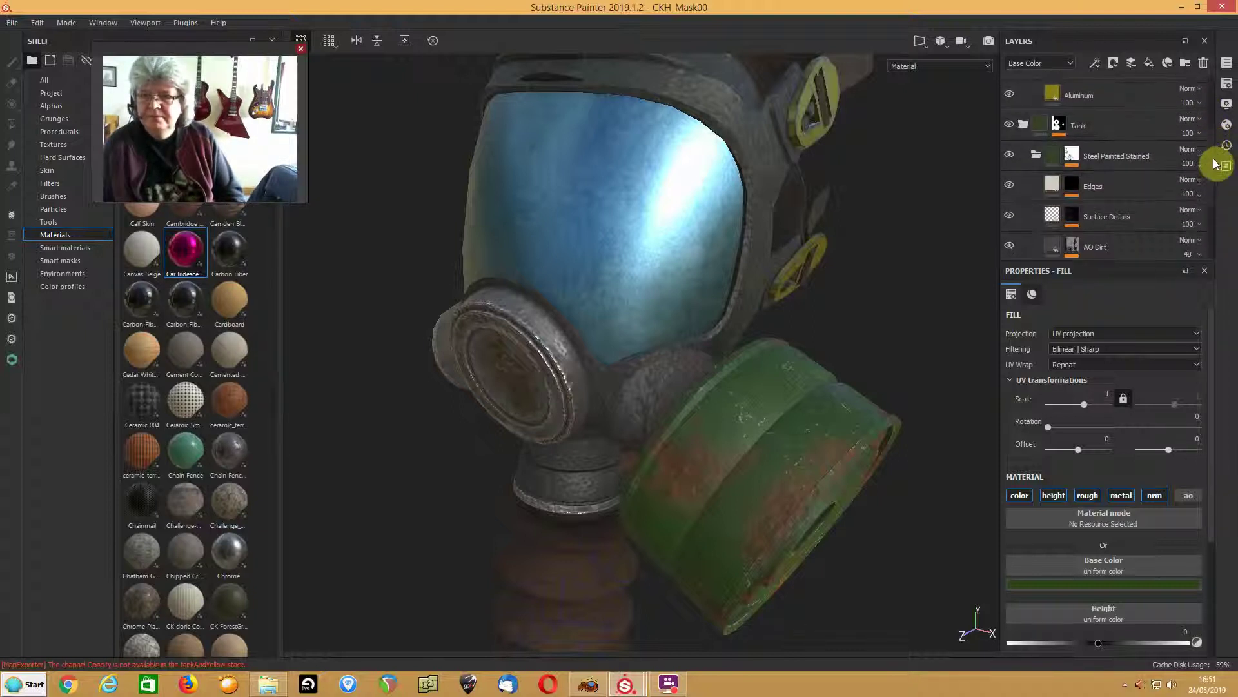
scroll(1214, 159, "up", 1)
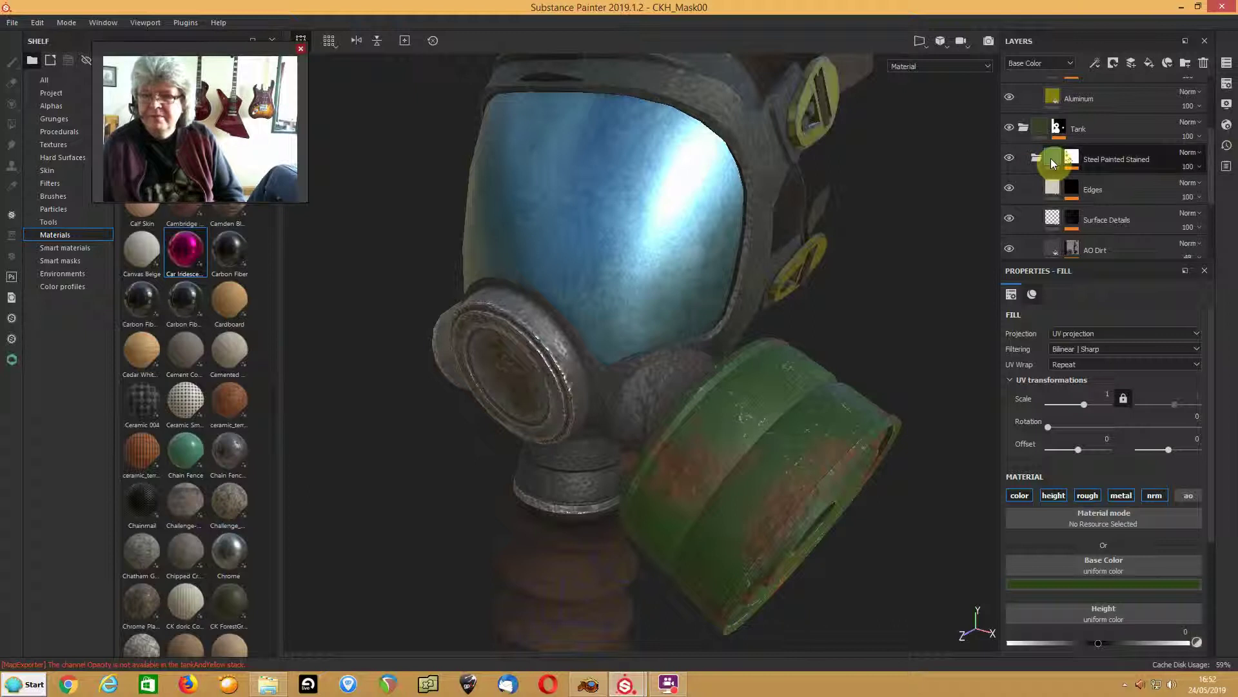
mouse_move(1050, 158)
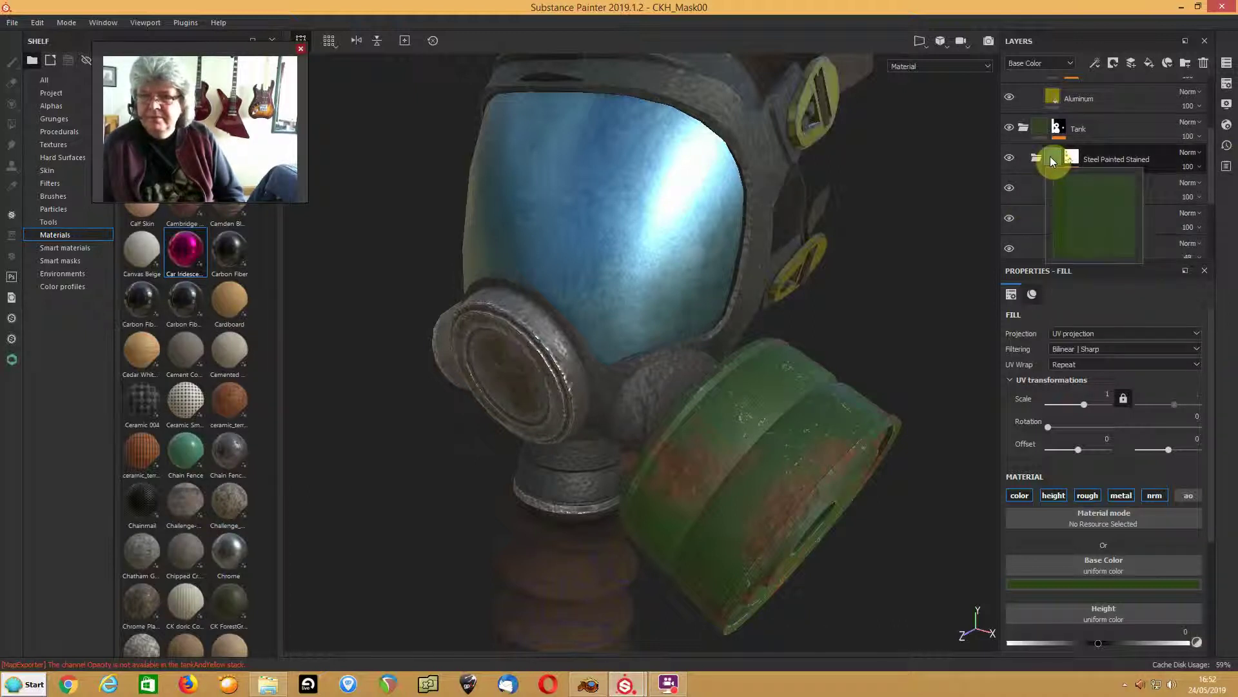
left_click(1050, 158)
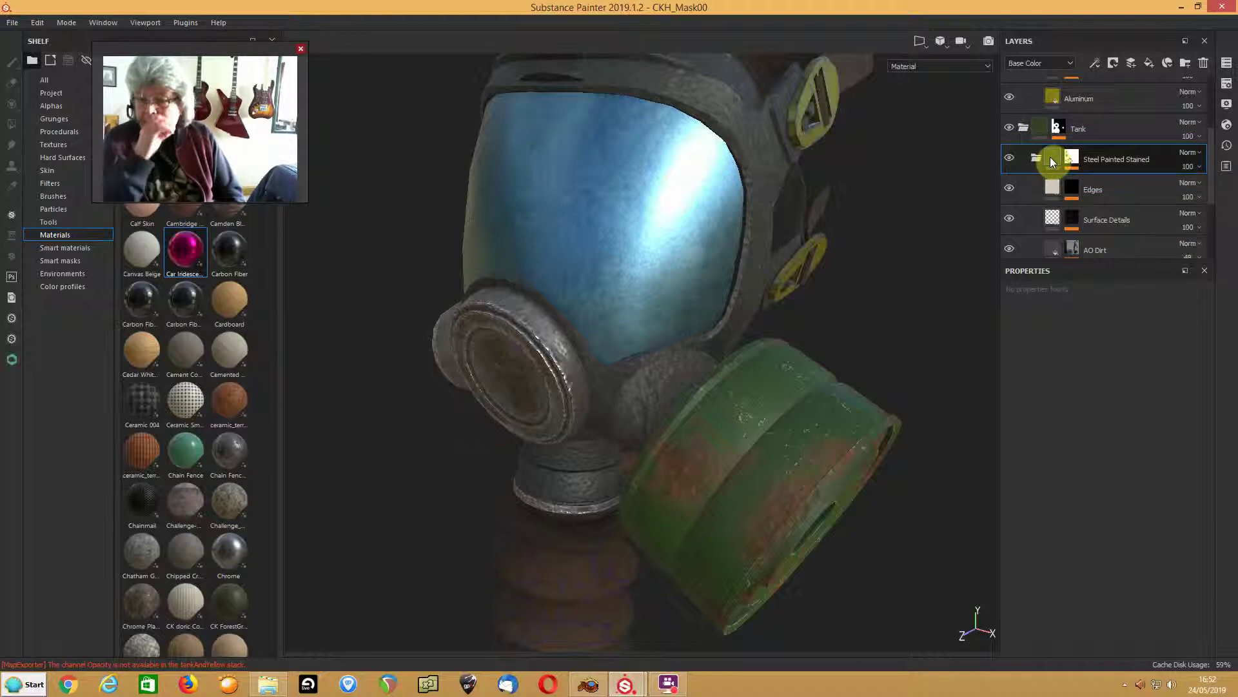
left_click(1134, 60)
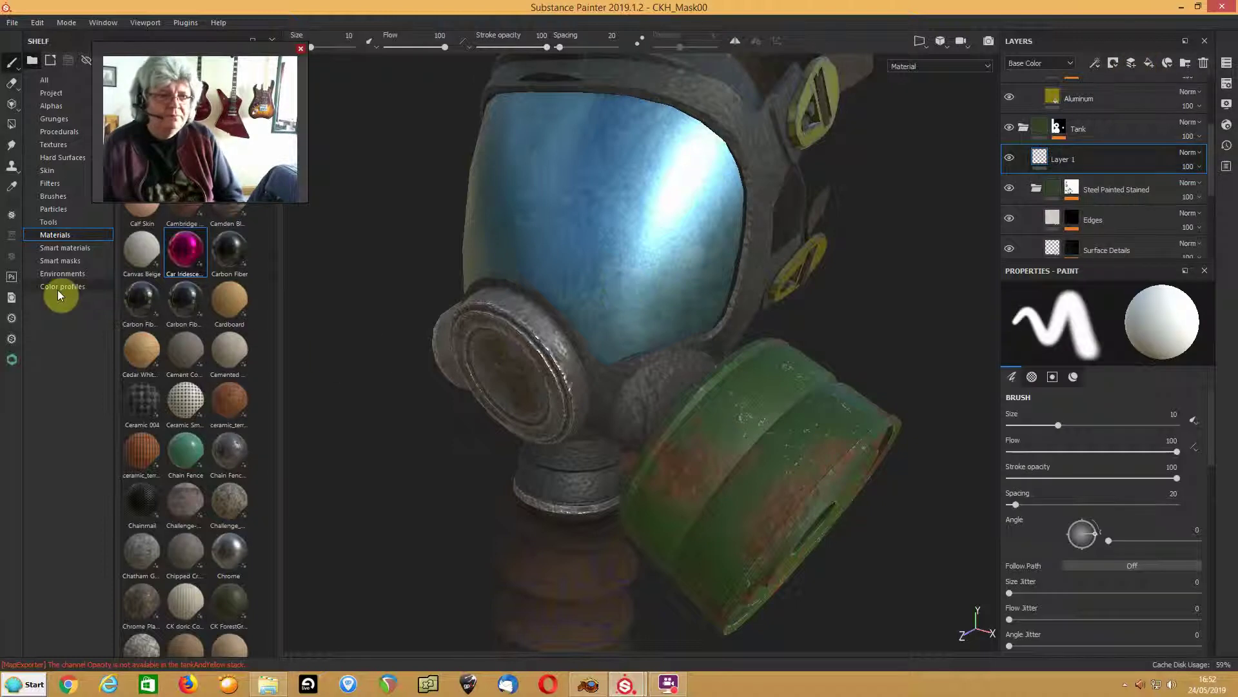
- Browse the complete resource shelf, including the alphas and normal decals, for a surface detail that suits the filter tank
left_click_drag(147, 57, 44, 476)
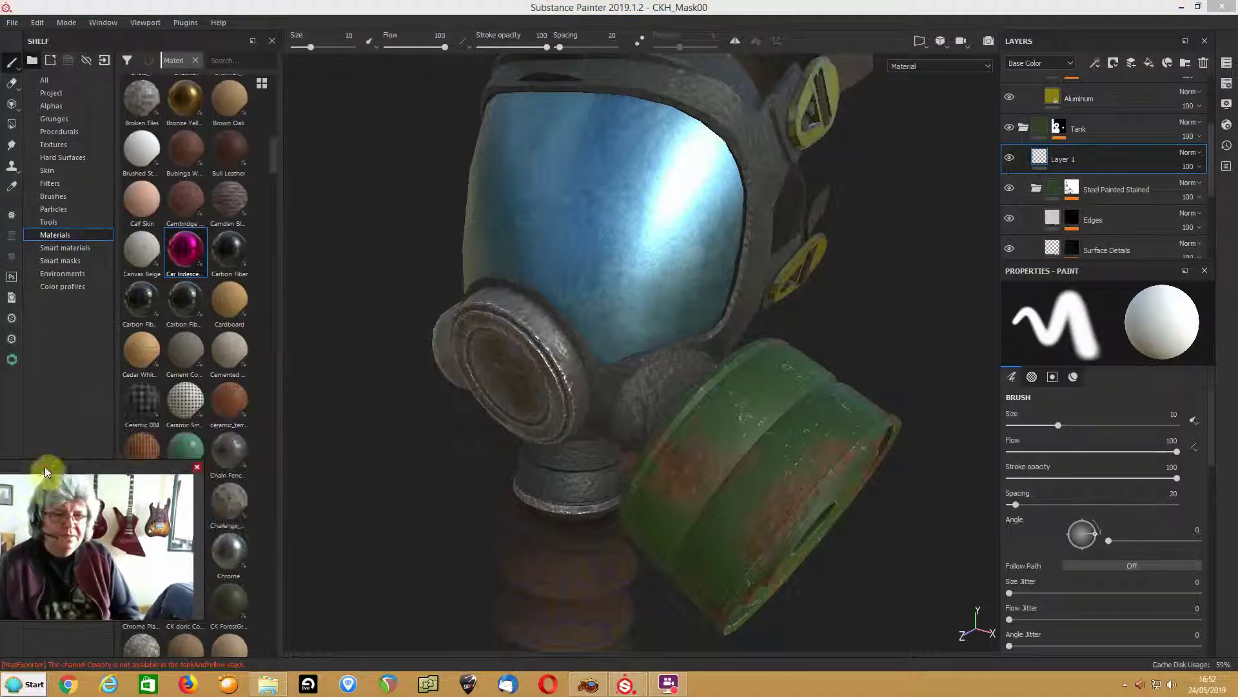
left_click(55, 82)
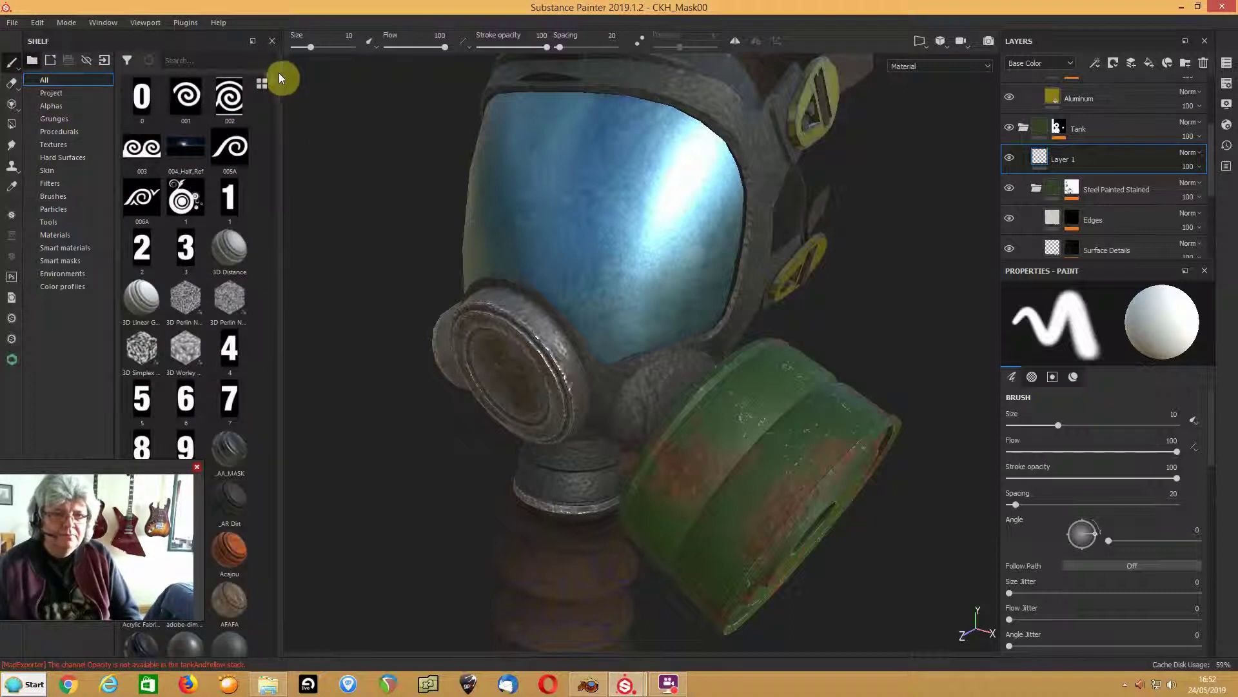
scroll(242, 167, "down", 5)
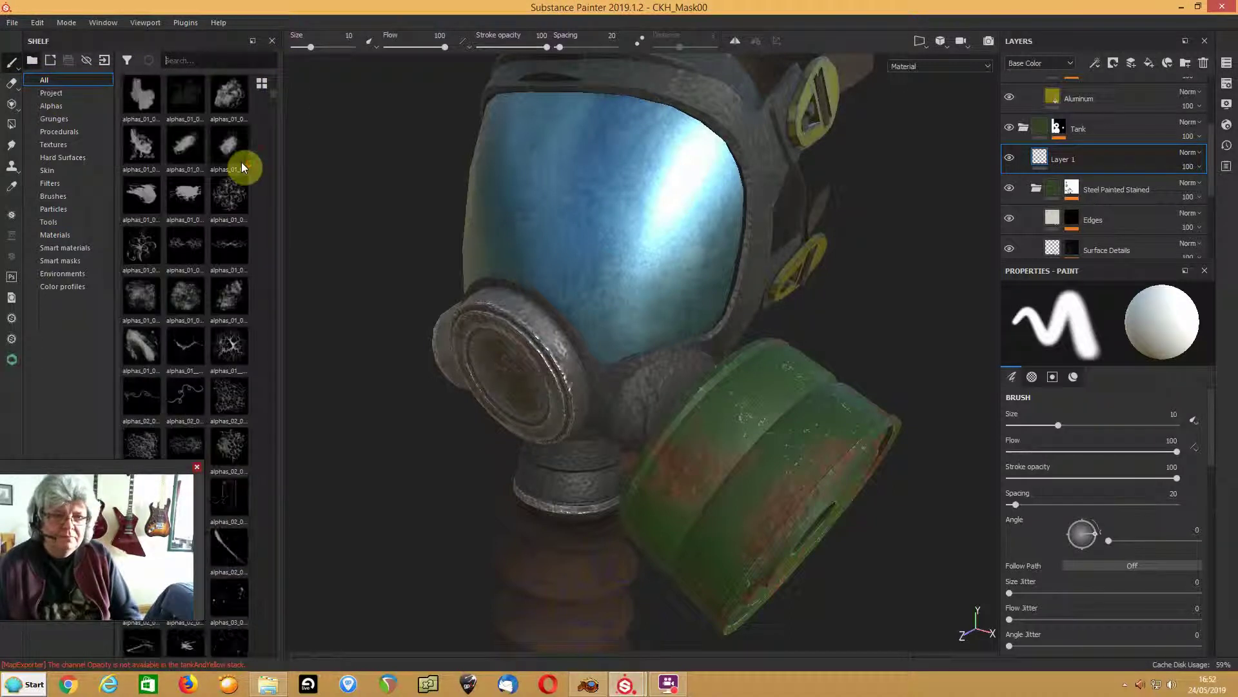
scroll(242, 166, "down", 5)
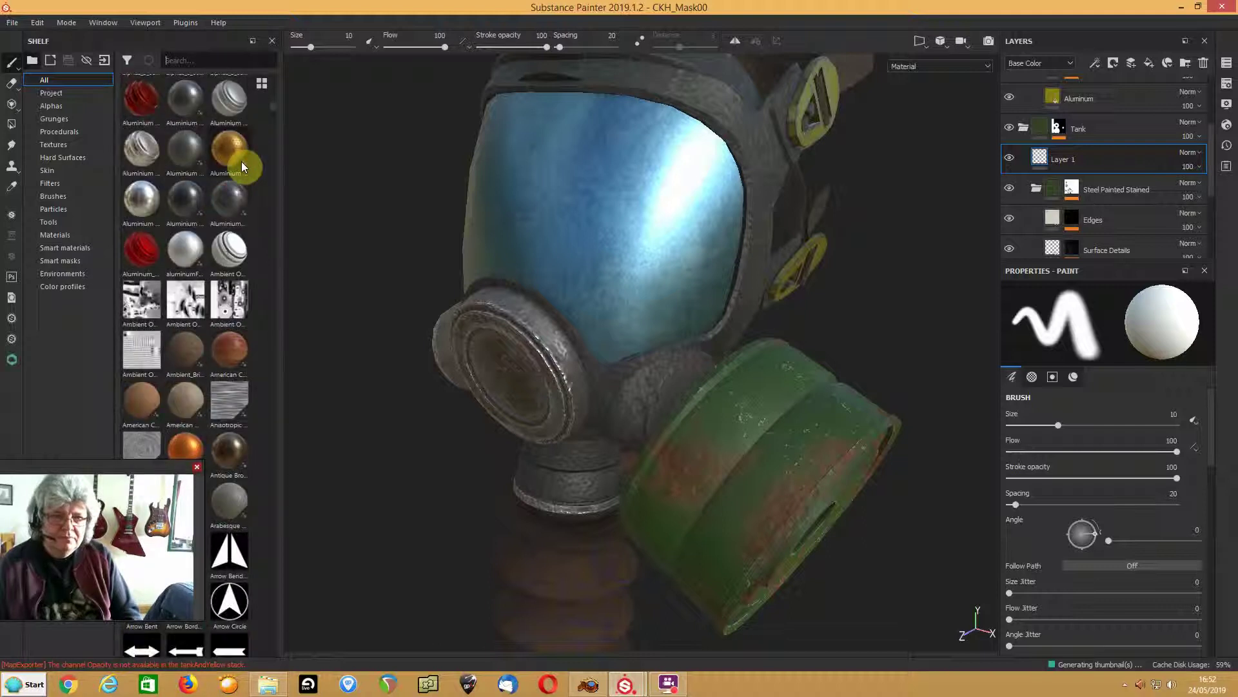
scroll(242, 167, "down", 6)
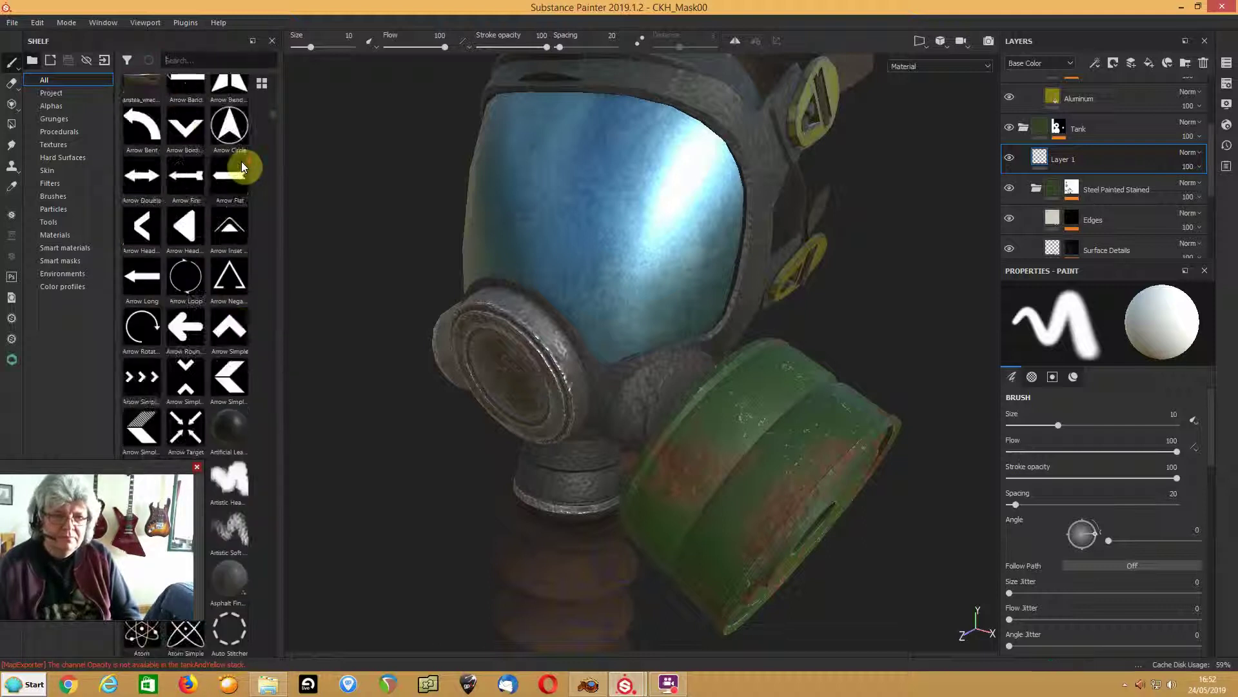
scroll(239, 167, "down", 6)
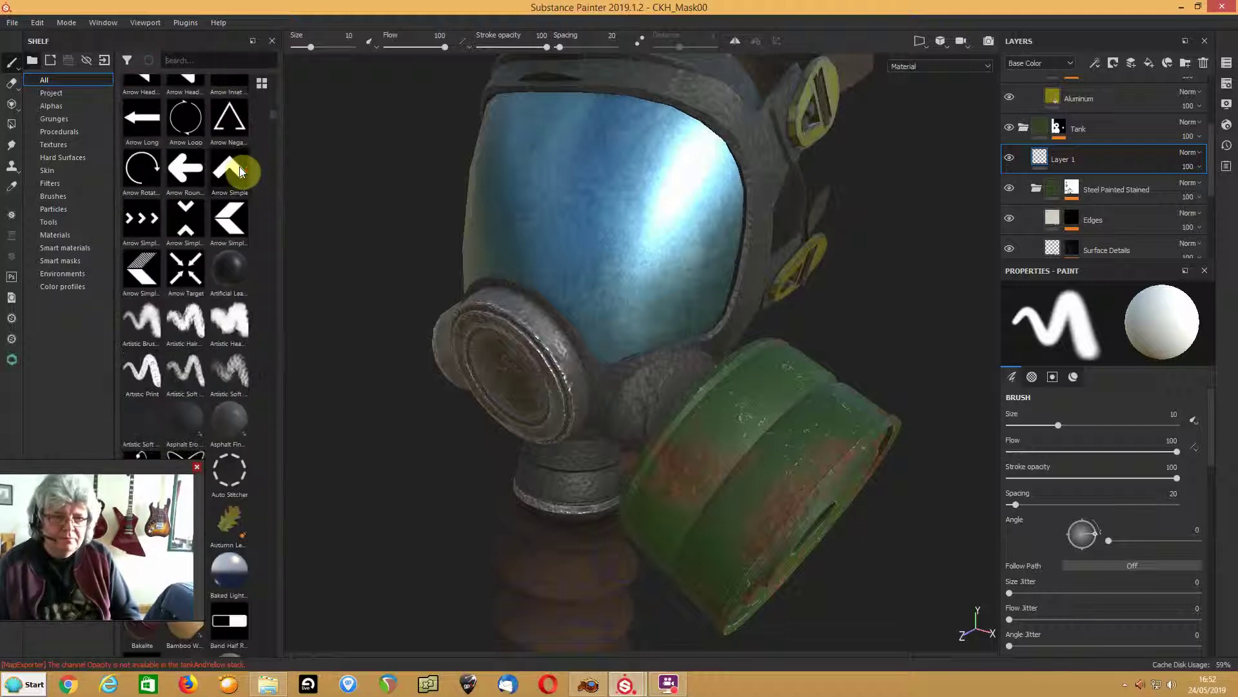
scroll(239, 166, "down", 8)
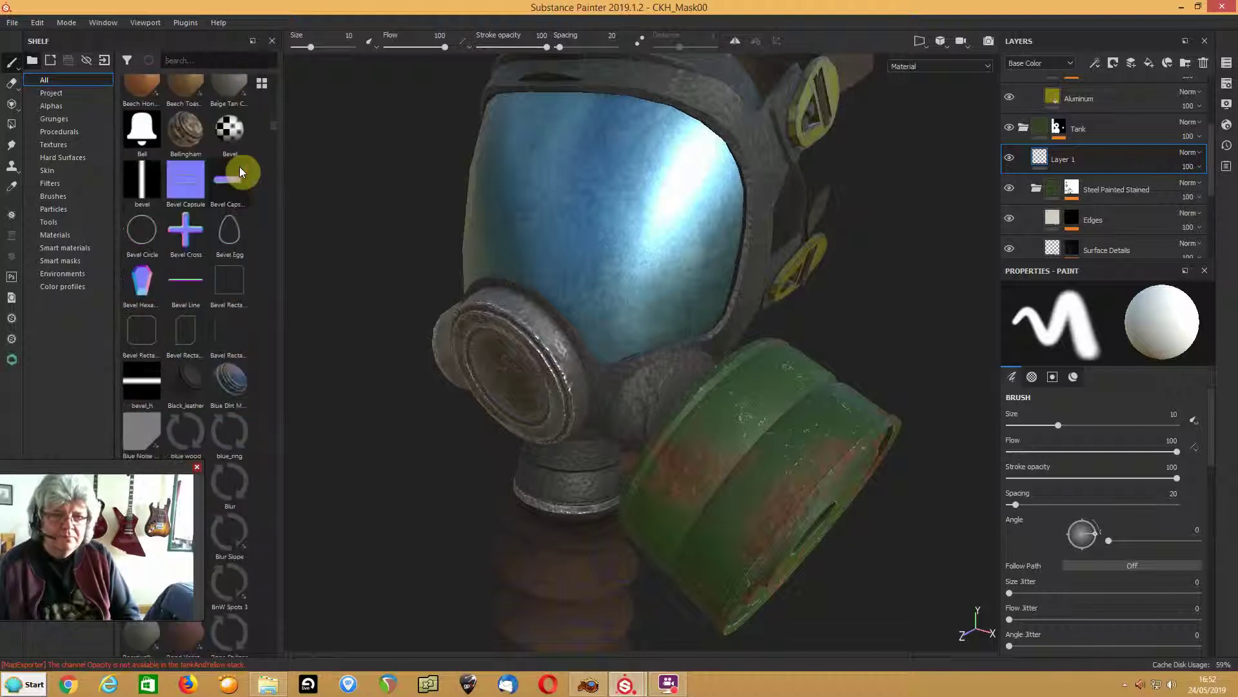
scroll(239, 167, "down", 8)
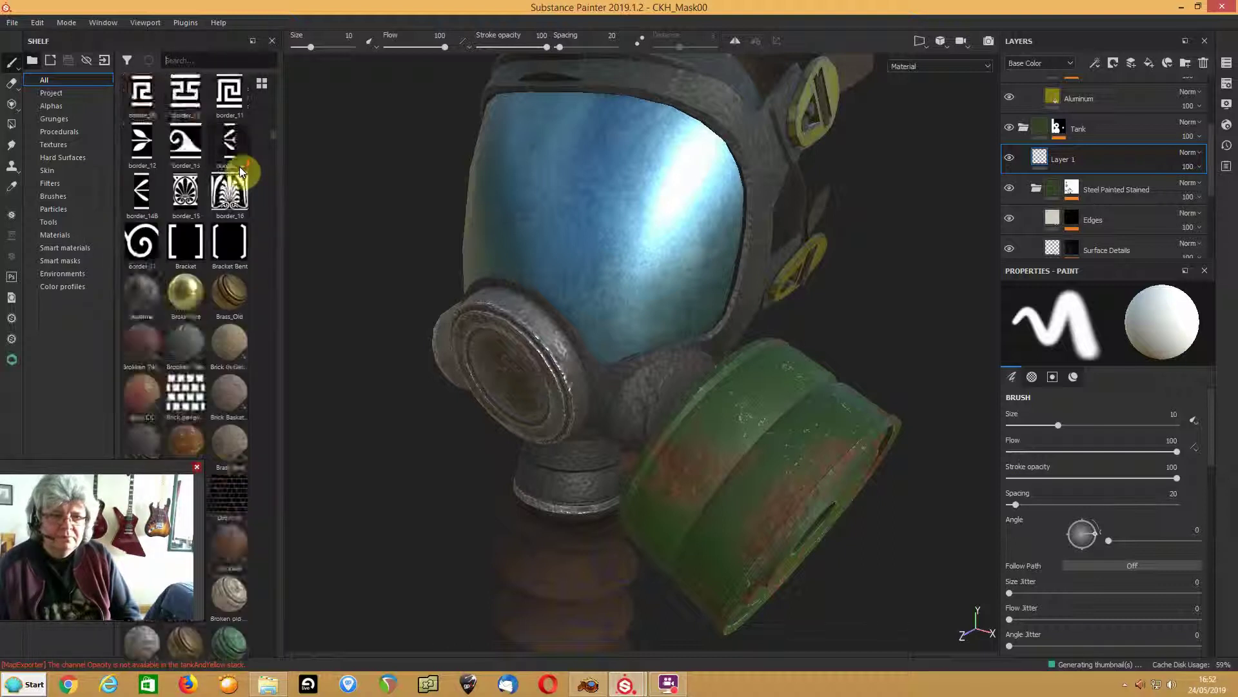
scroll(239, 166, "down", 10)
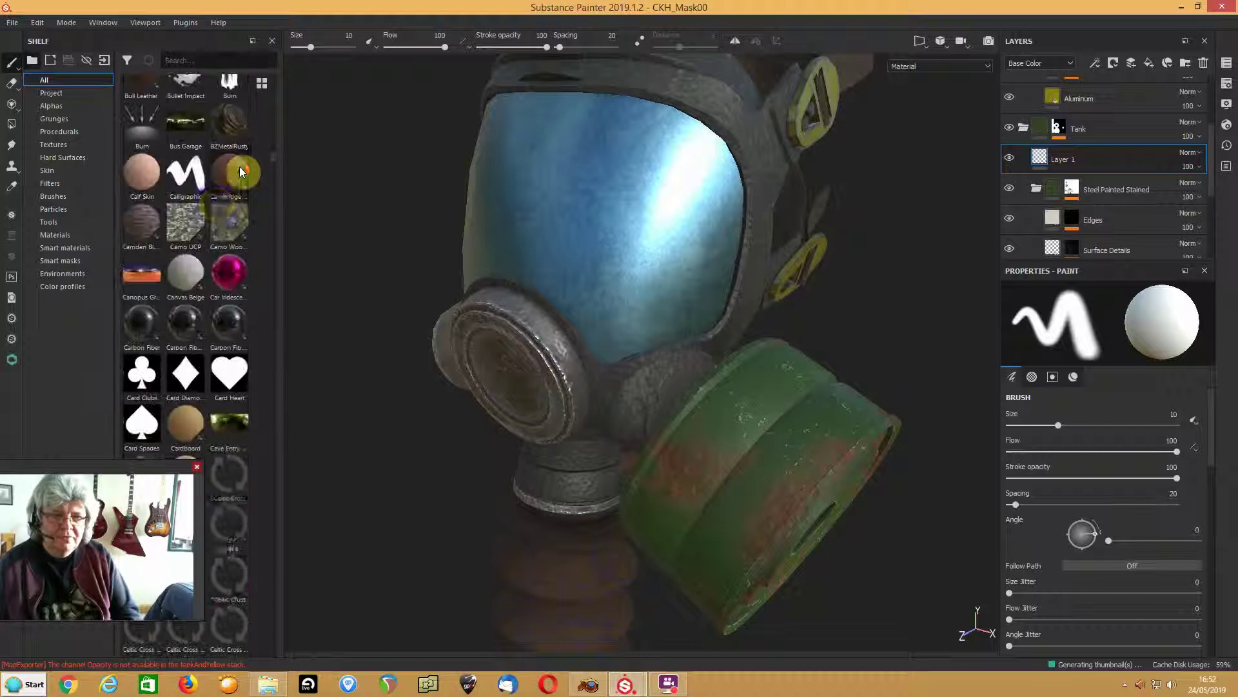
scroll(215, 203, "down", 10)
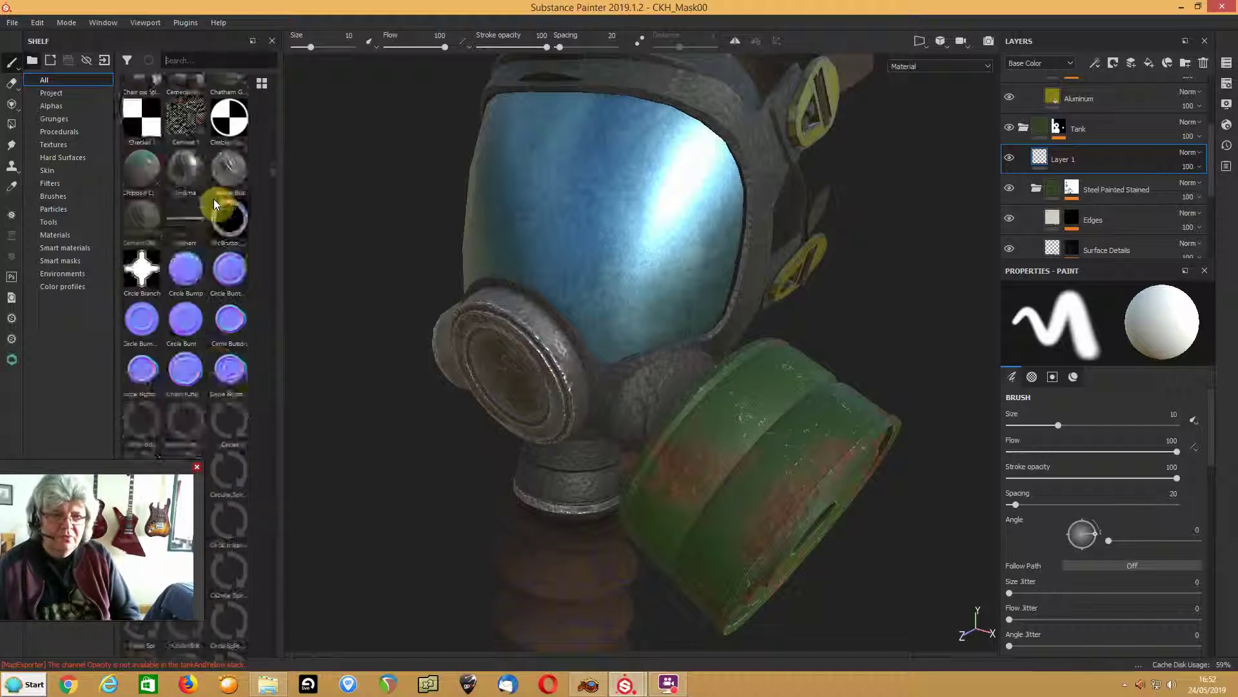
scroll(215, 203, "down", 10)
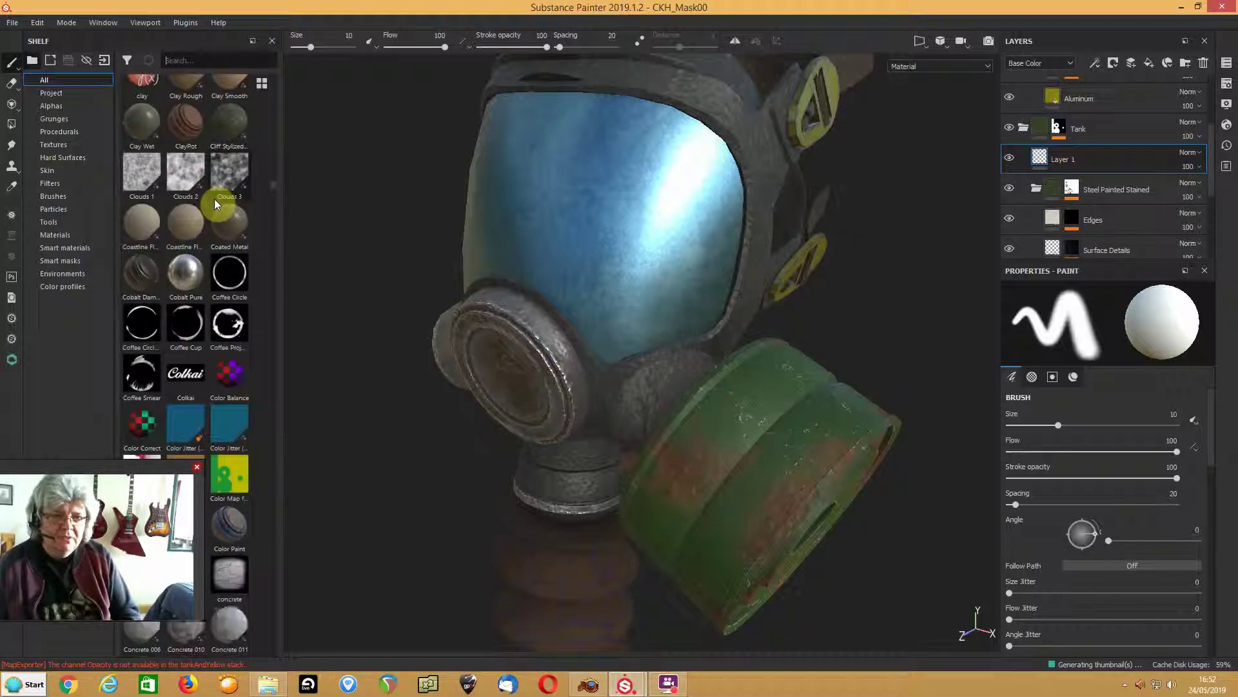
scroll(215, 204, "down", 10)
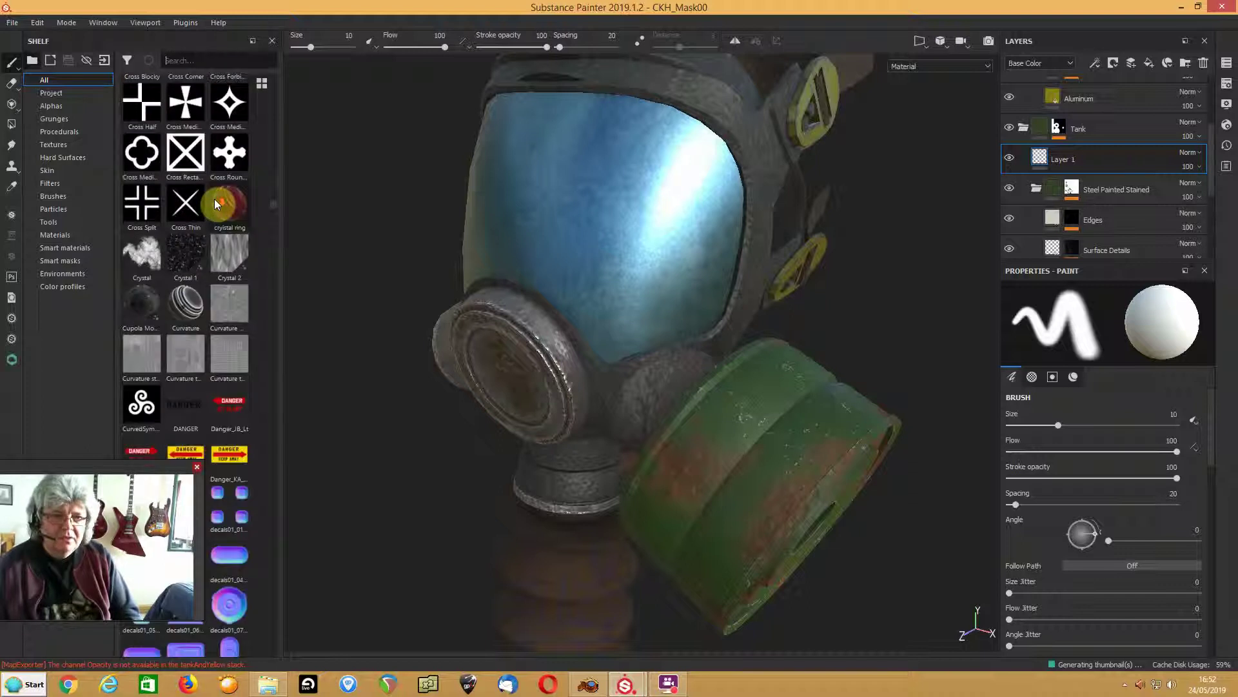
scroll(216, 204, "down", 10)
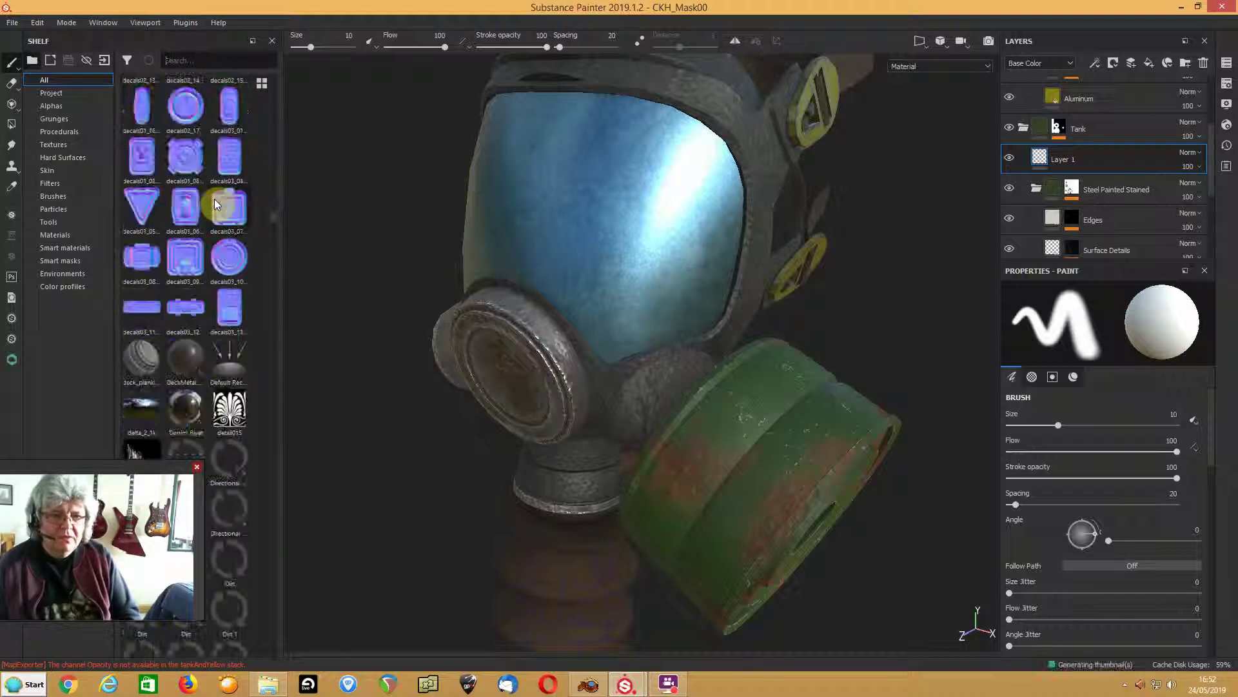
scroll(215, 204, "down", 5)
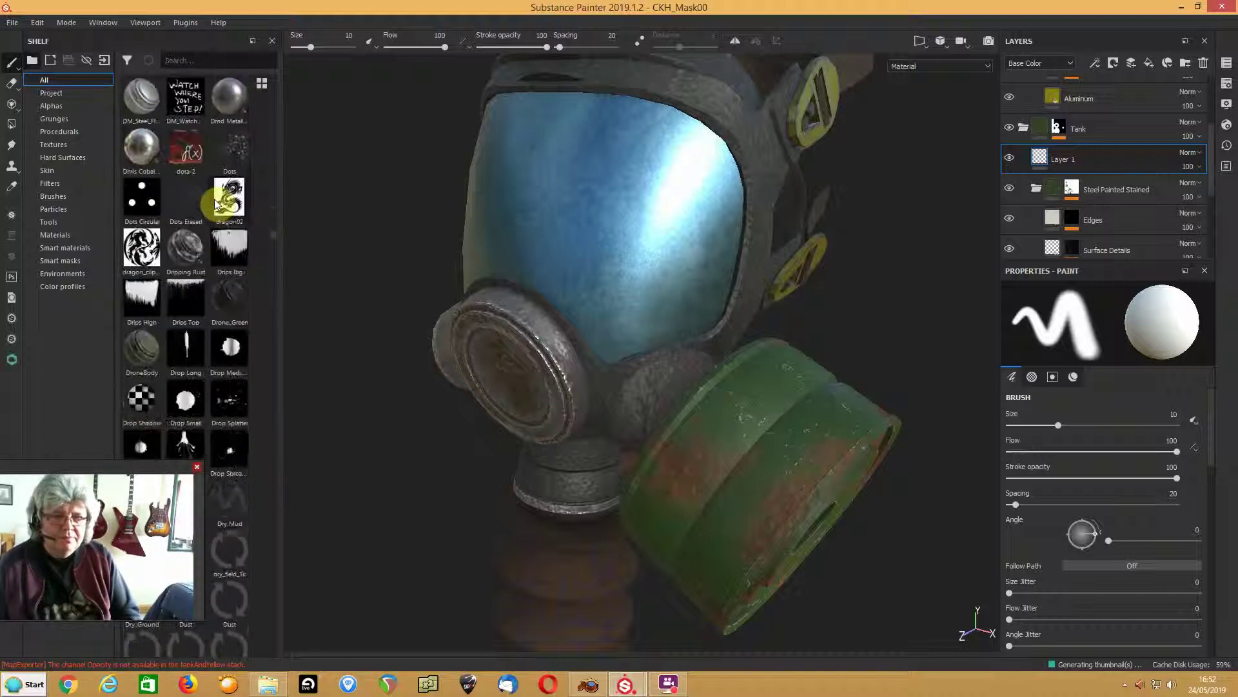
scroll(215, 204, "up", 5)
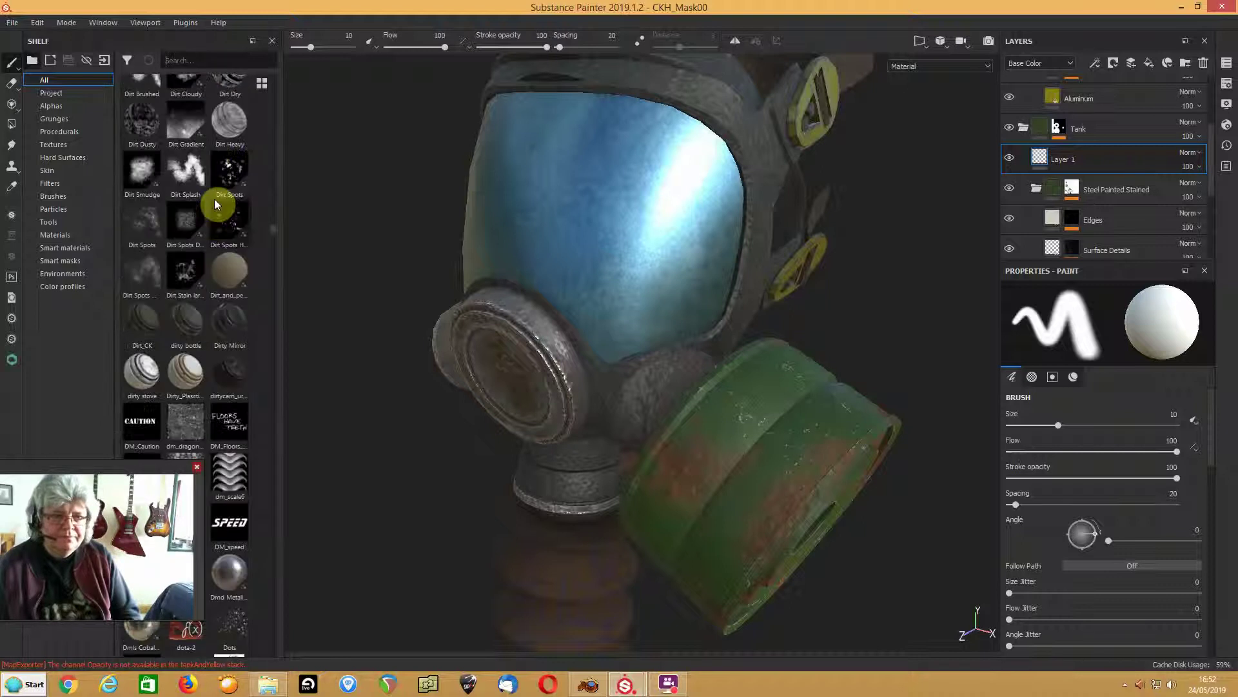
scroll(215, 203, "up", 5)
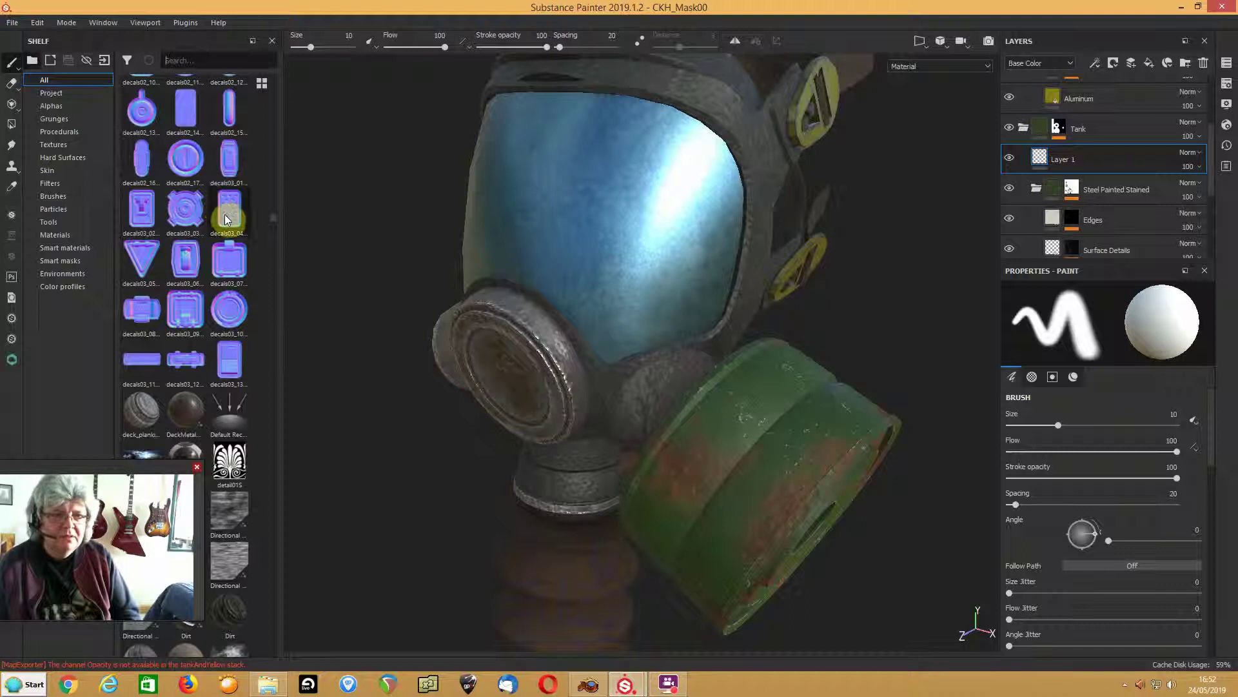
mouse_move(226, 216)
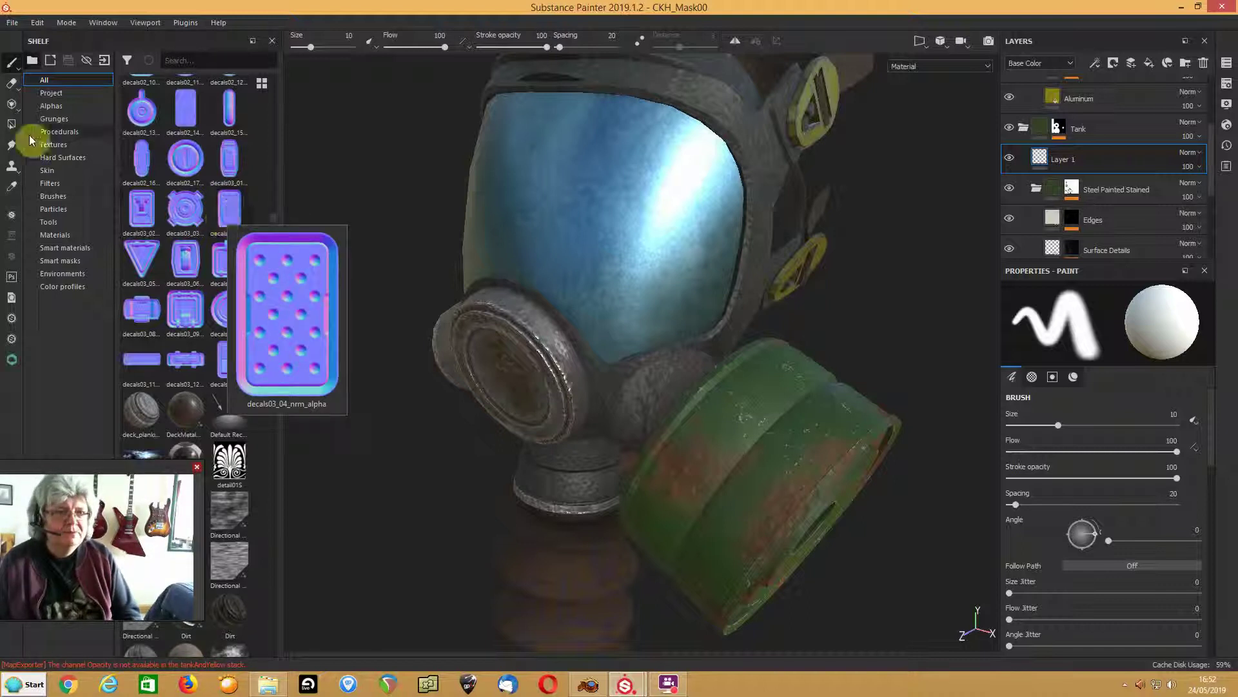
- List the Hard Surfaces resources and limit Layer 1's brush material to the height and normal channels
left_click(63, 158)
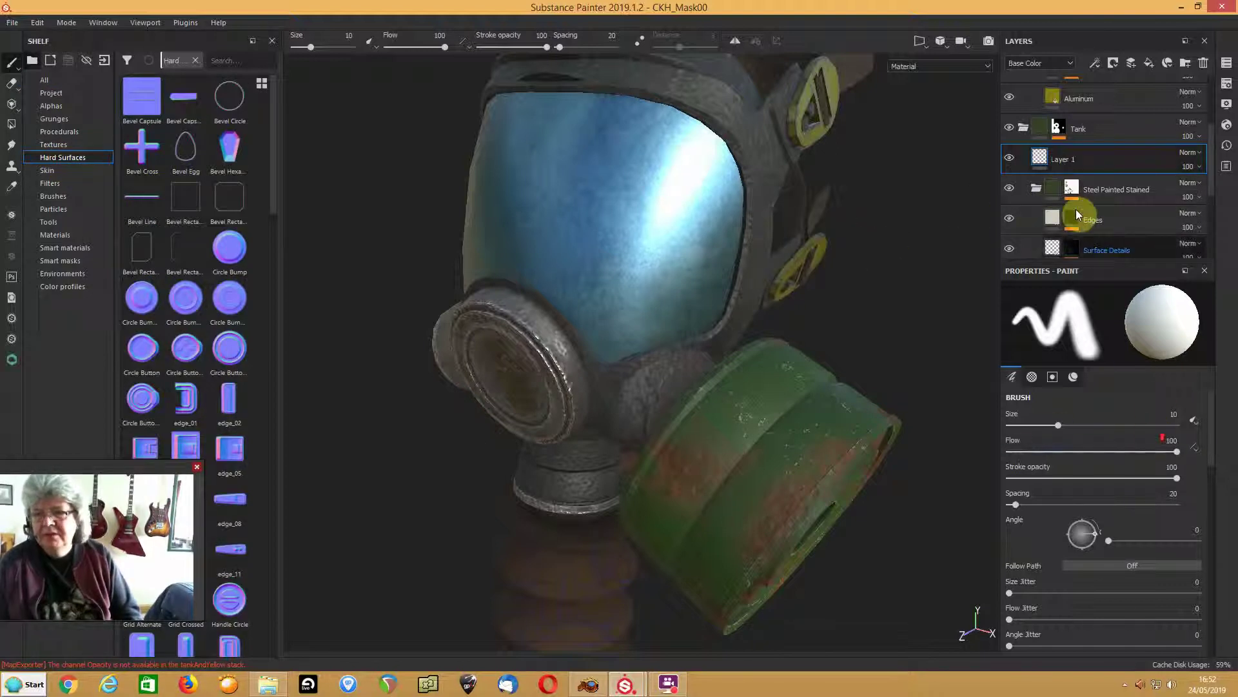
scroll(1100, 528, "down", 6)
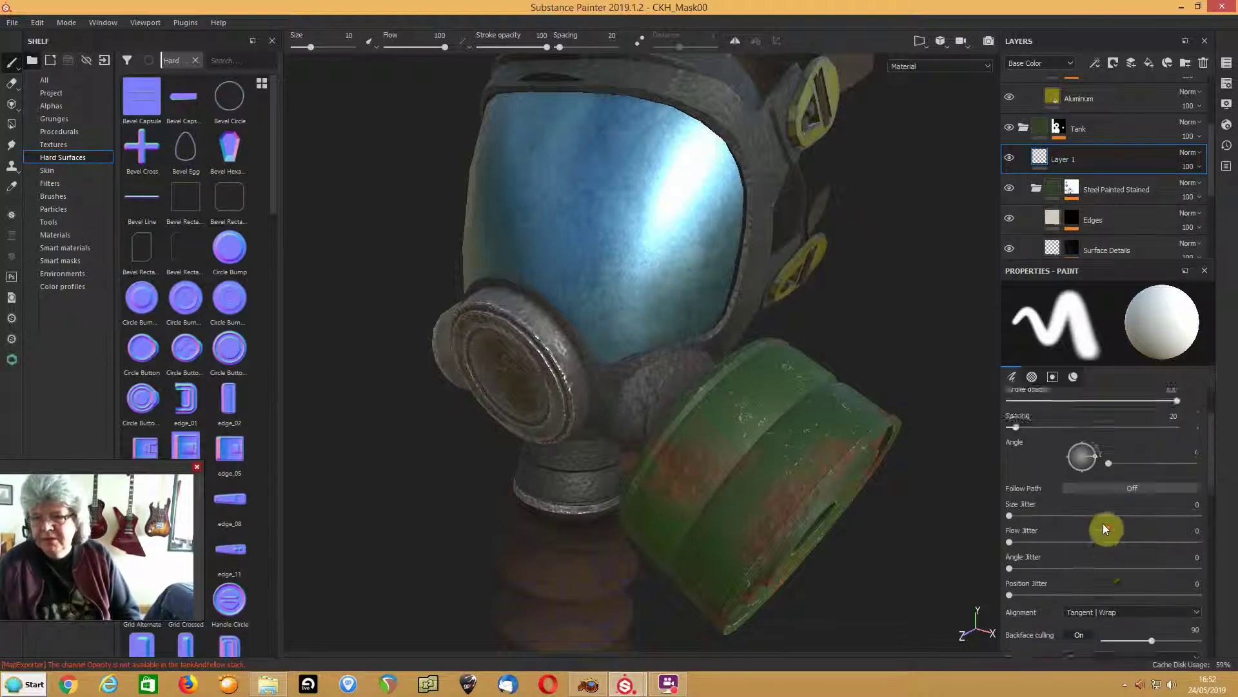
scroll(1114, 518, "down", 3)
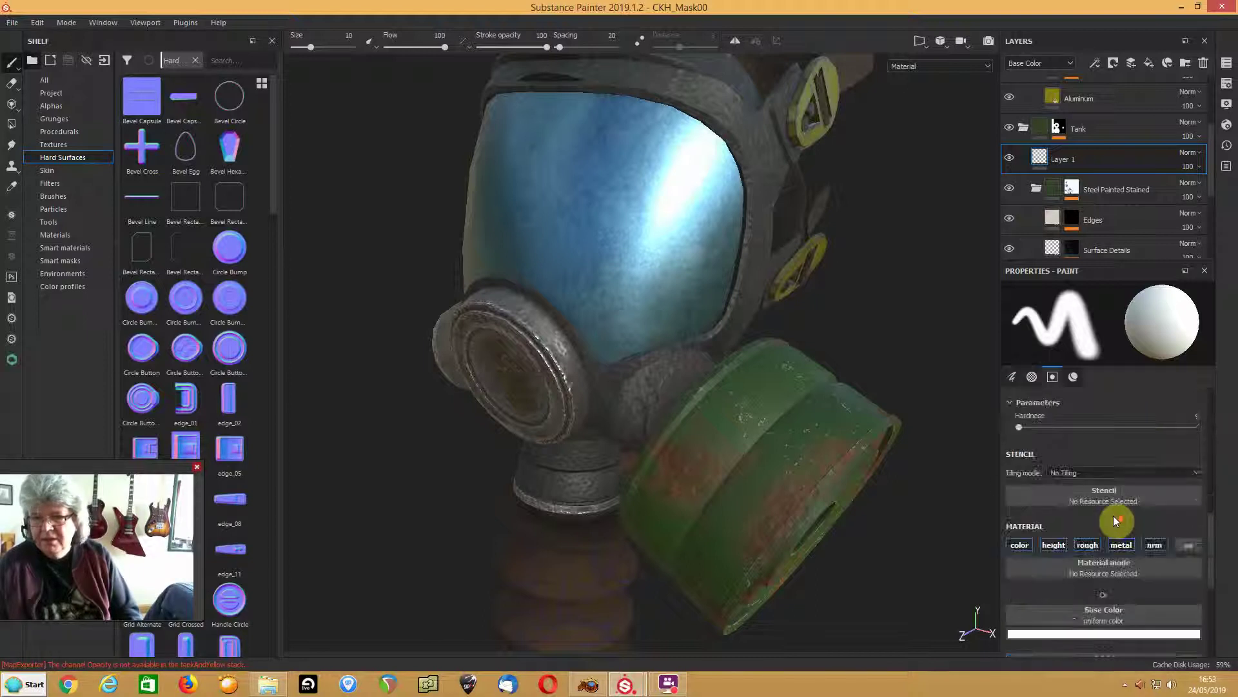
left_click(1120, 545)
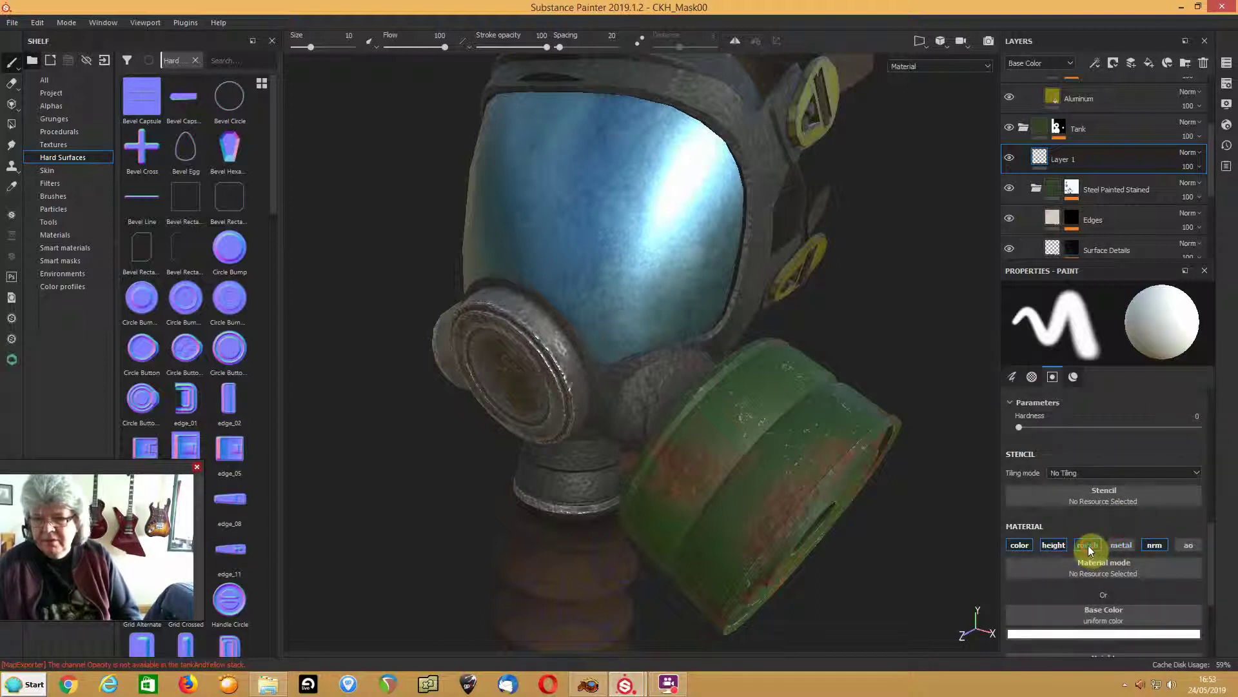
left_click(1089, 544)
left_click(1013, 545)
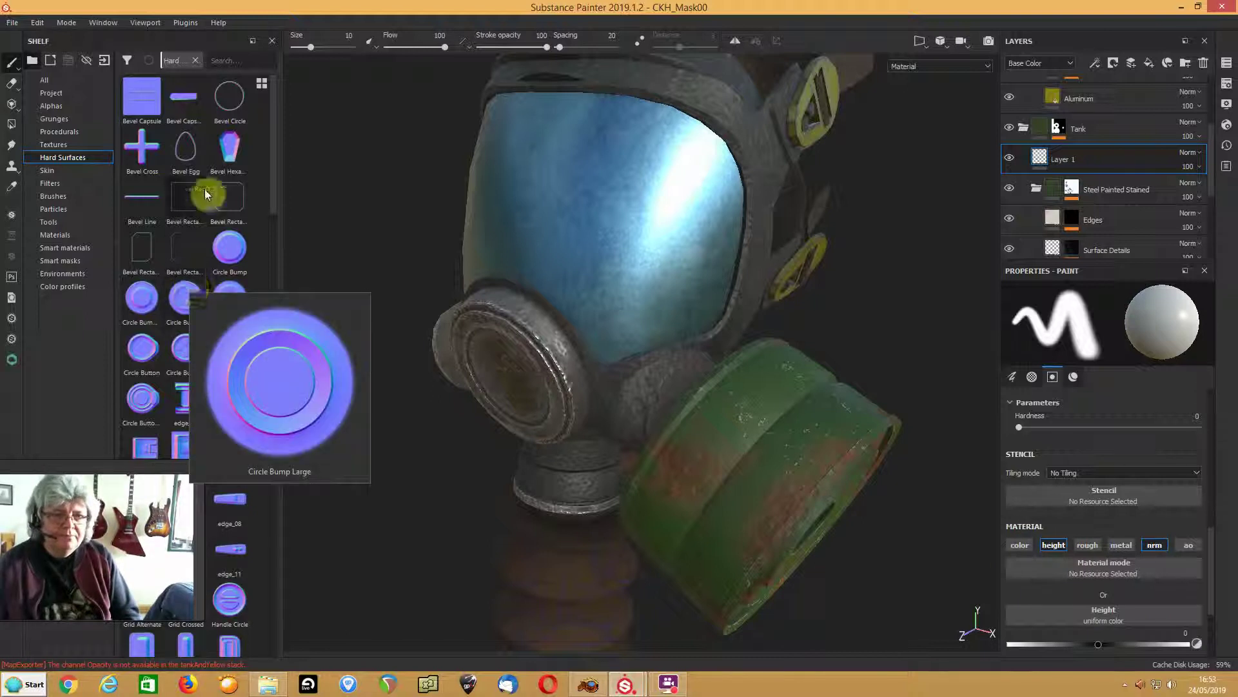
- Find the Vent Capsule Diagonal hard surface and assign it as the brush's normal map
scroll(192, 224, "down", 5)
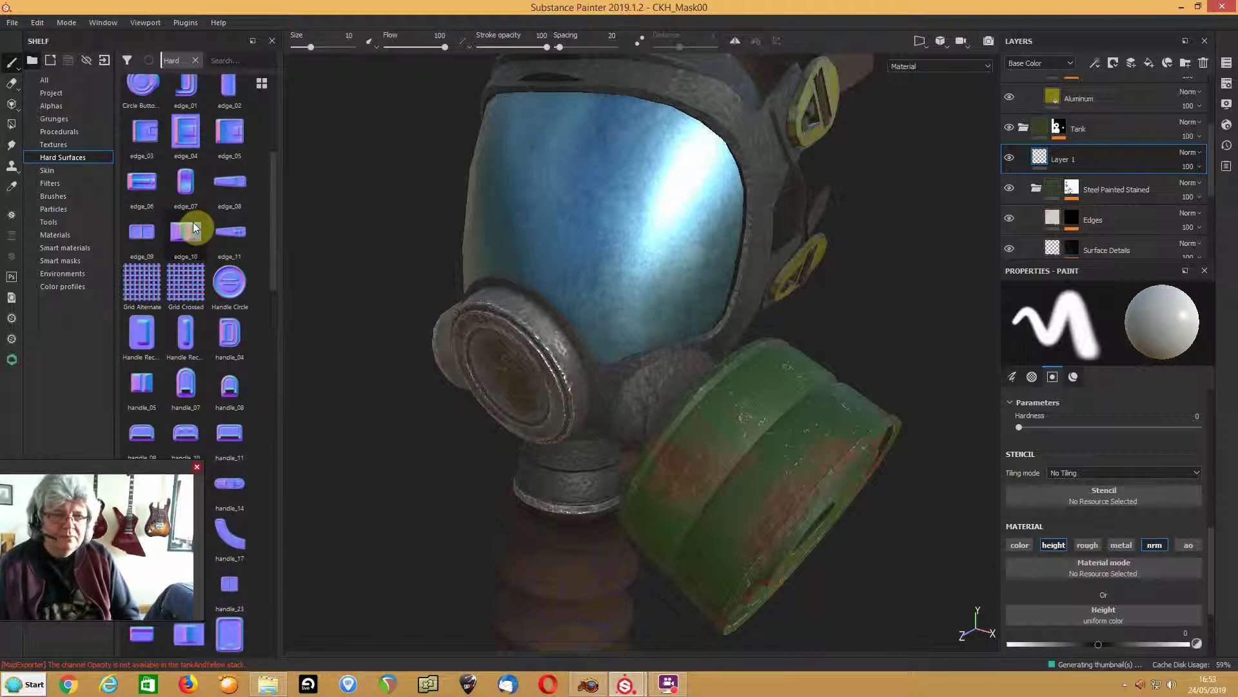
scroll(192, 222, "down", 5)
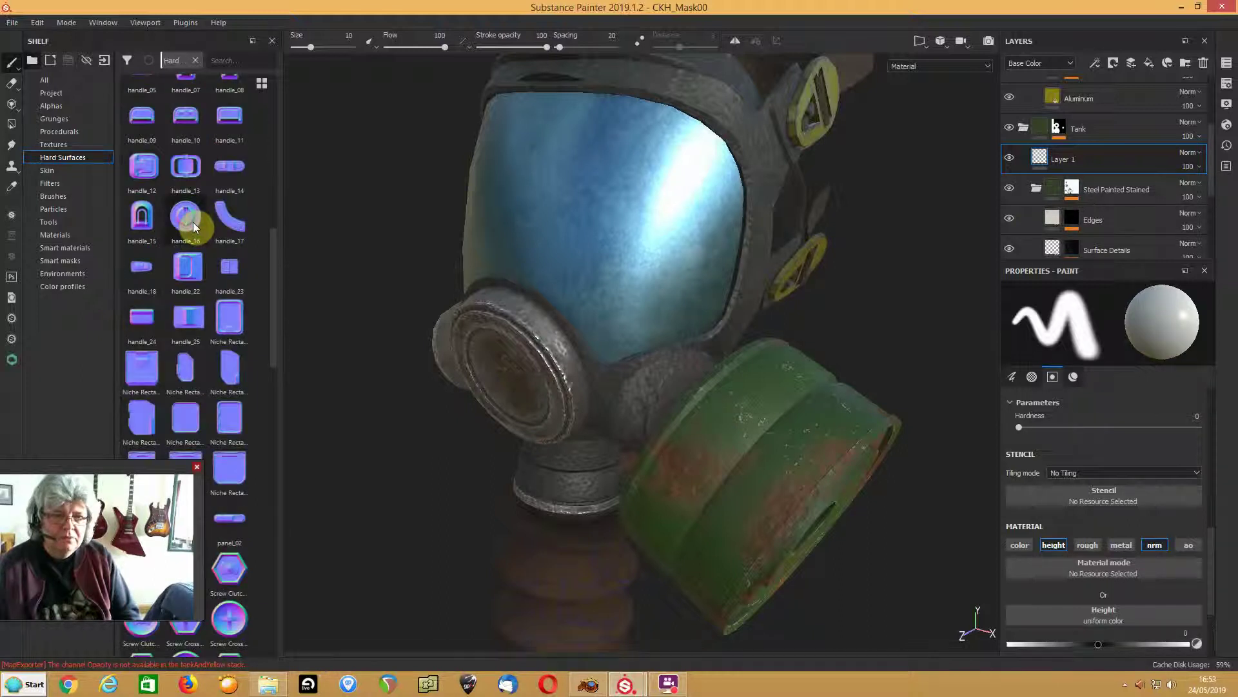
scroll(192, 222, "down", 10)
scroll(192, 222, "up", 3)
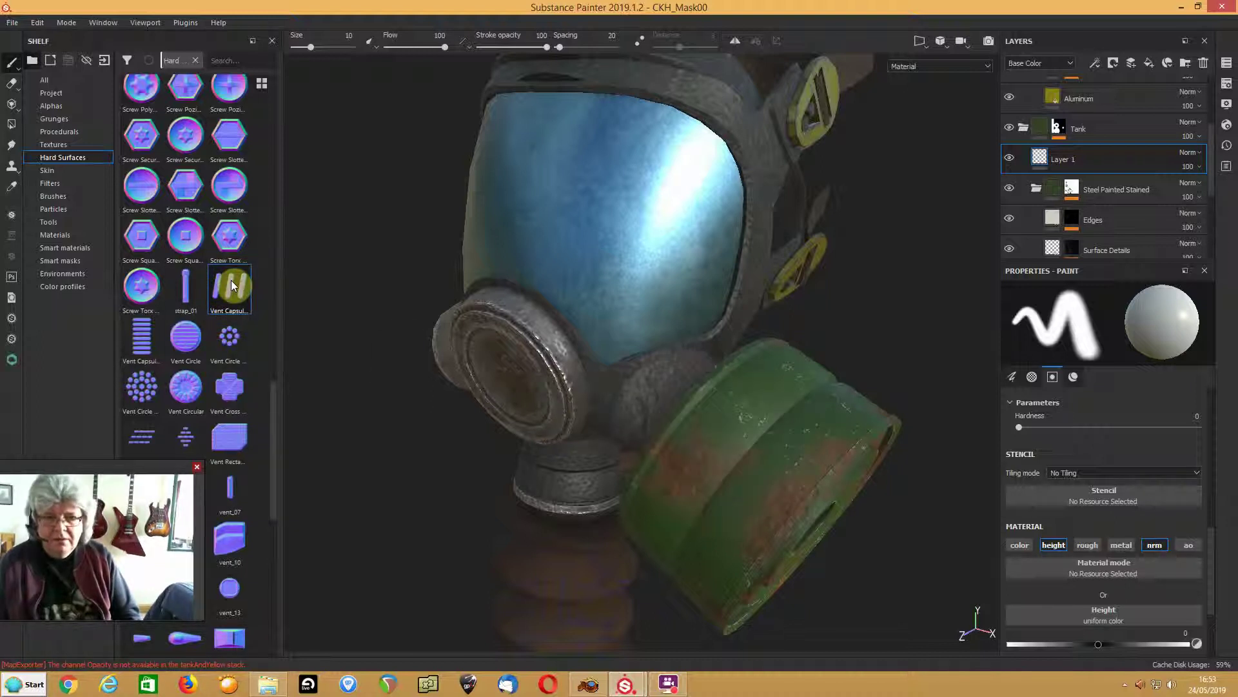
left_click_drag(1218, 567, 1213, 591)
left_click_drag(220, 290, 1068, 559)
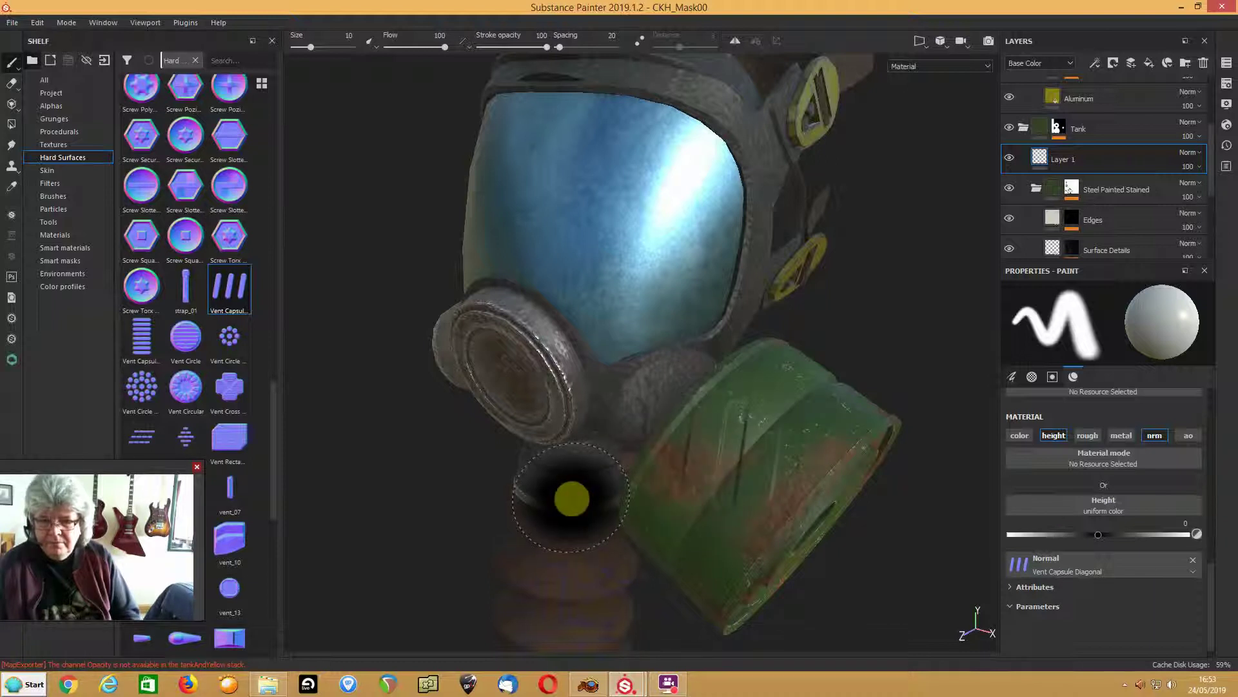
- Reduce the brush size to 4.95, harden its edge and paint scratch-like normal strokes along the tank's side
right_click_drag(753, 451, 700, 452, "ctrl")
mouse_move(777, 407)
right_mouse_down("ctrl")
mouse_move(780, 462)
mouse_move(821, 434)
mouse_move(850, 443)
mouse_move(839, 444)
right_mouse_up("ctrl")
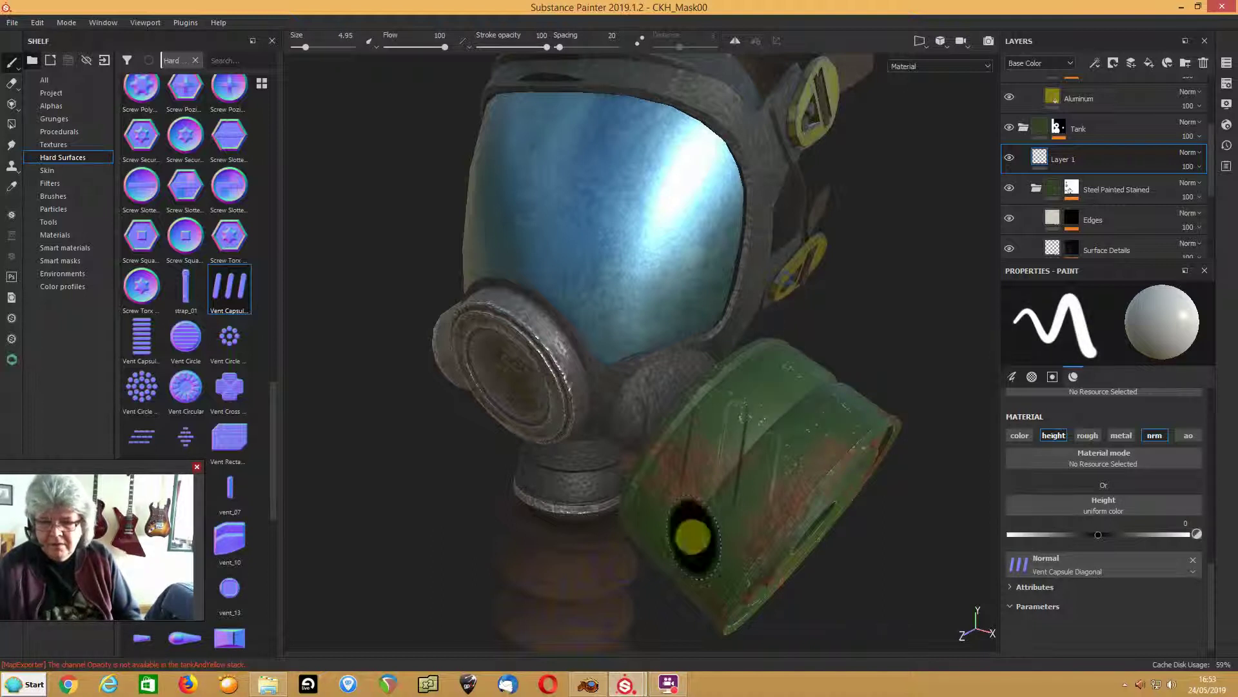
left_click_drag(562, 539, 600, 511, "alt")
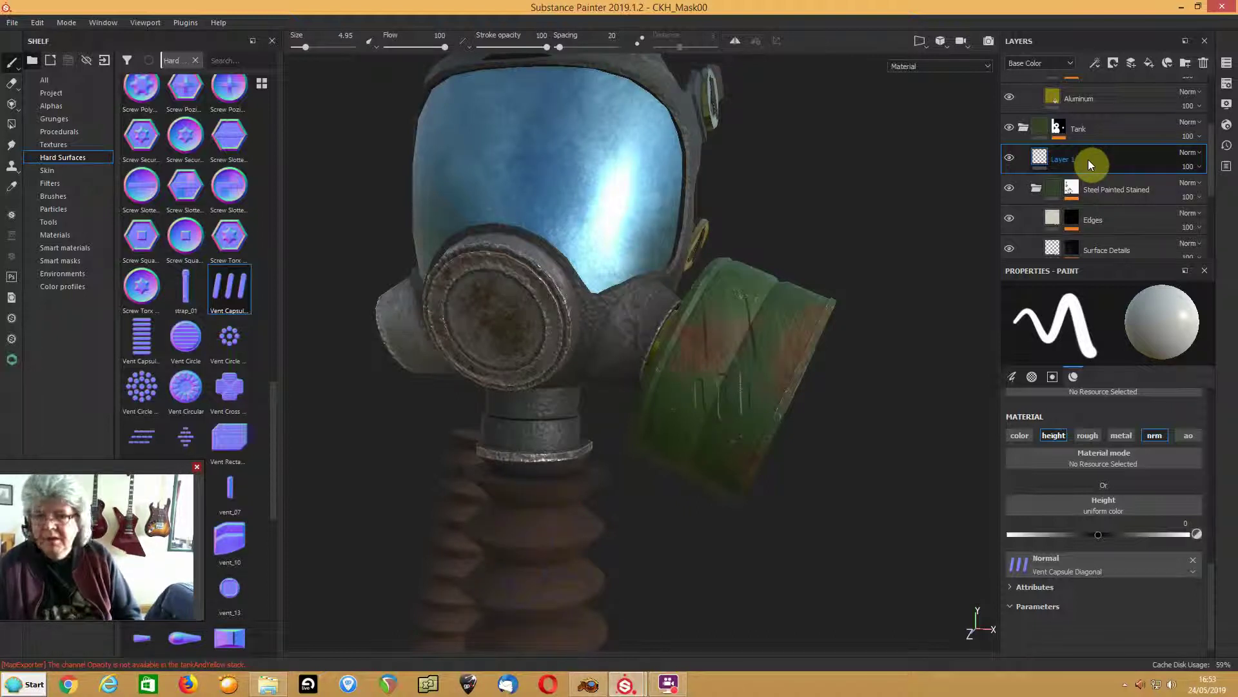
- Add a paint layer above Layer 1, keep only its normal channel active and assign Vent Capsule Horizontal as the normal map
left_click(1133, 63)
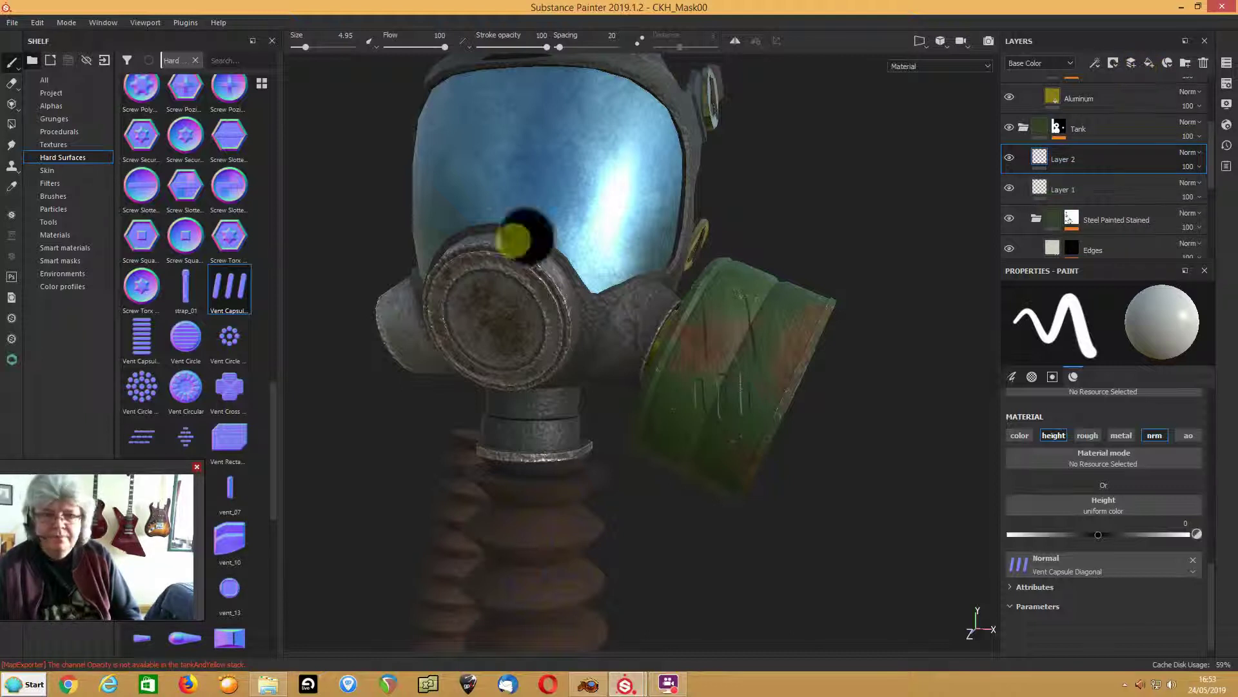
left_click(1055, 436)
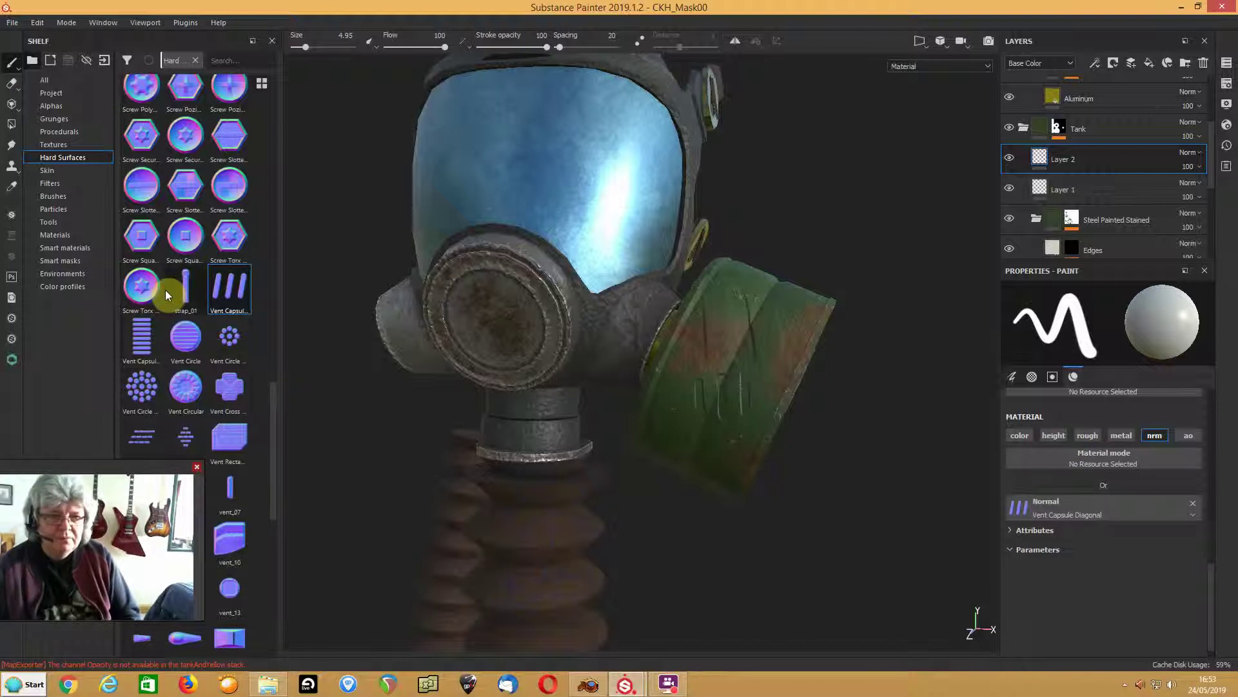
left_click(150, 343)
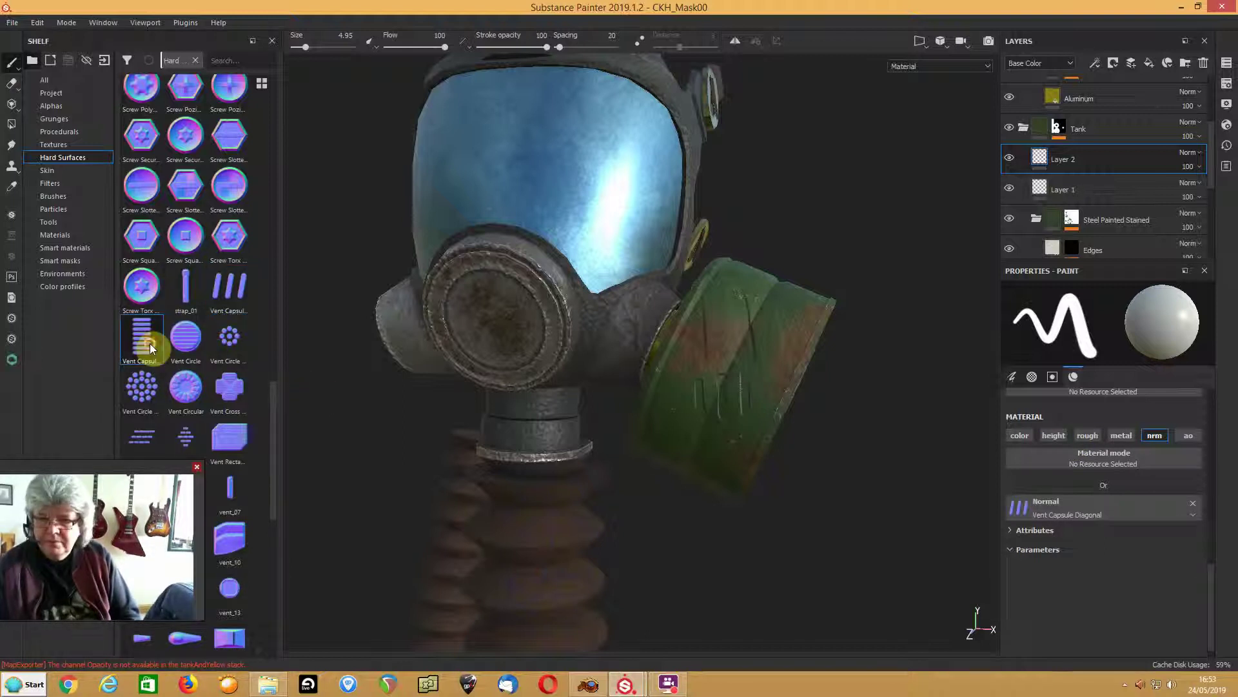
left_click_drag(149, 342, 1126, 508)
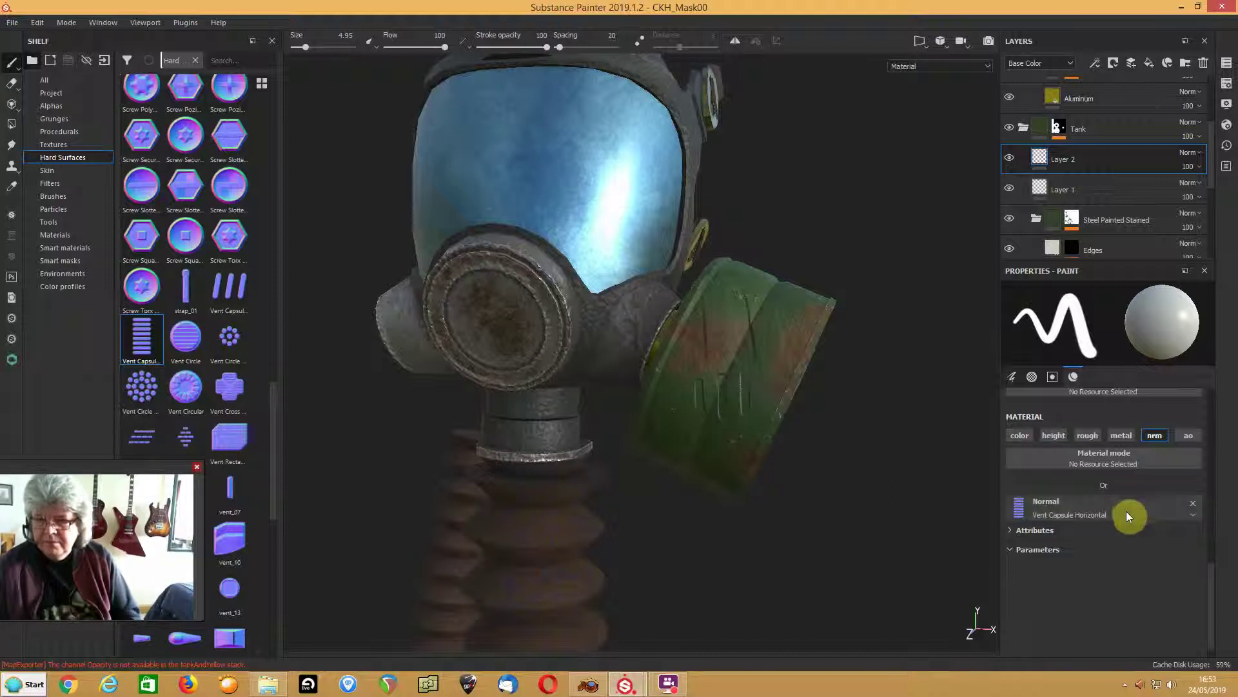
- Set the brush size to 2.59, remove its alpha shape and stamp a vent on each side of the tank's round end face
mouse_move(839, 400)
left_mouse_down("alt")
mouse_move(768, 368)
mouse_move(605, 337)
left_mouse_up("alt")
scroll(655, 361, "up", 4)
right_click_drag(629, 360, 635, 362, "ctrl")
scroll(1099, 407, "up", 5)
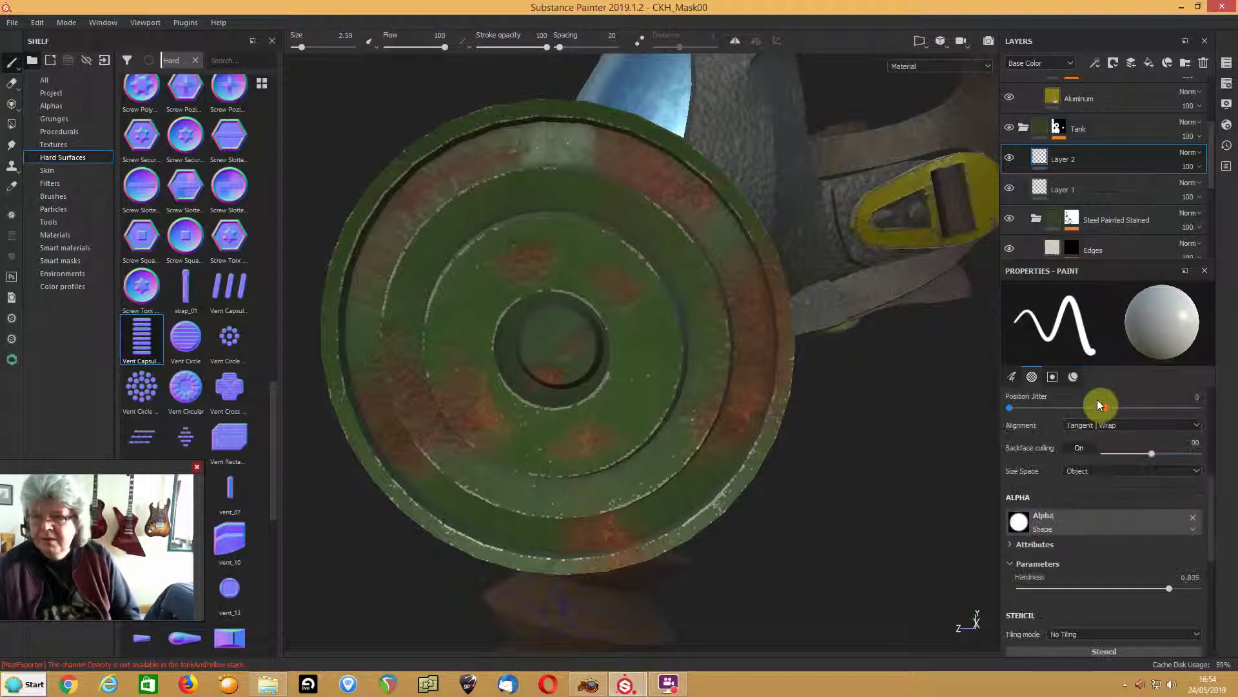
left_click(1193, 520)
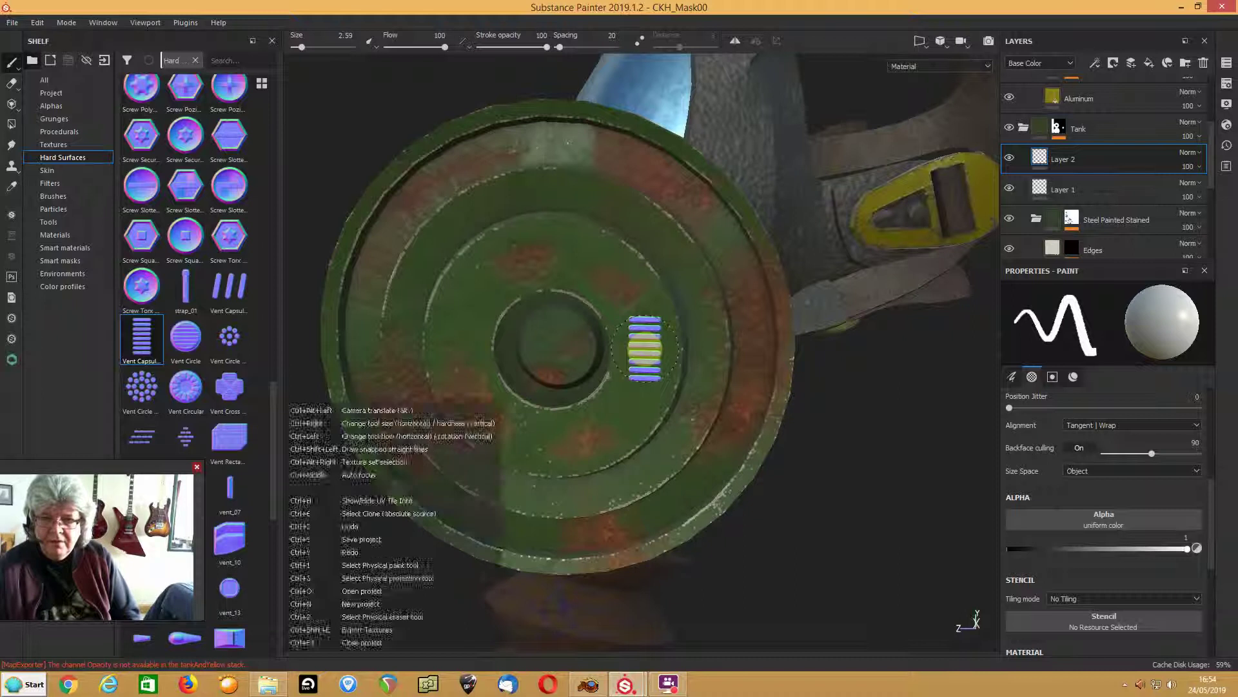
left_click(645, 348)
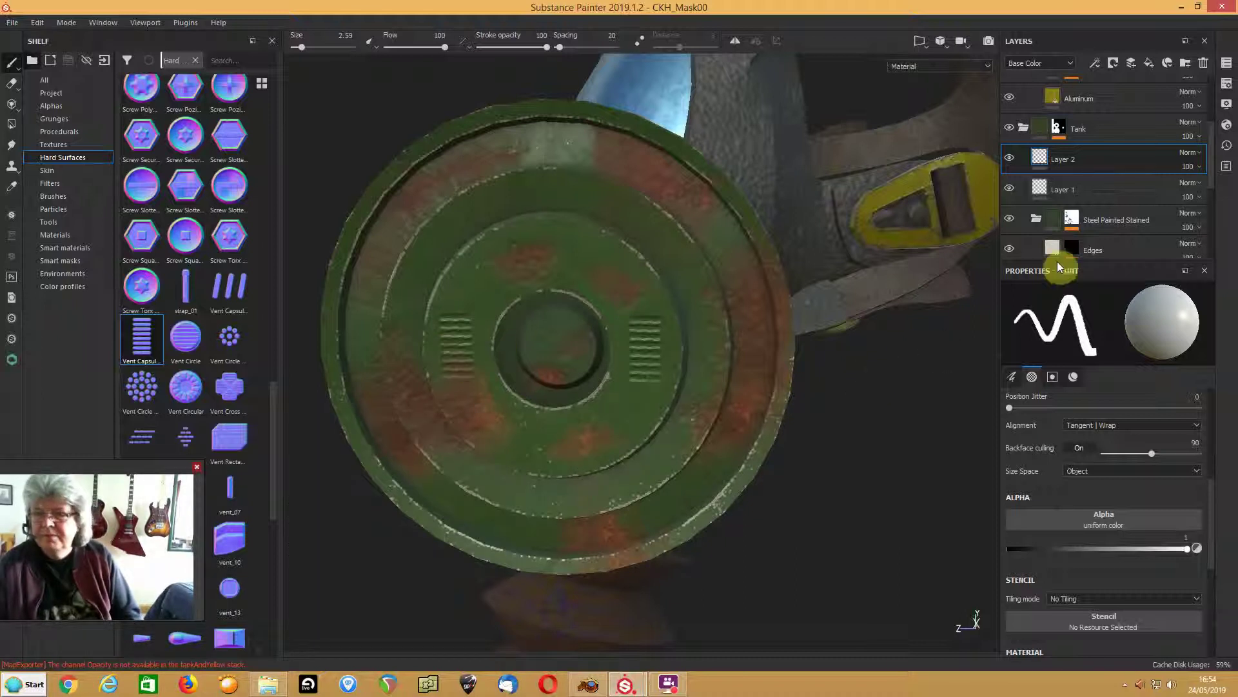
scroll(1032, 256, "up", 1)
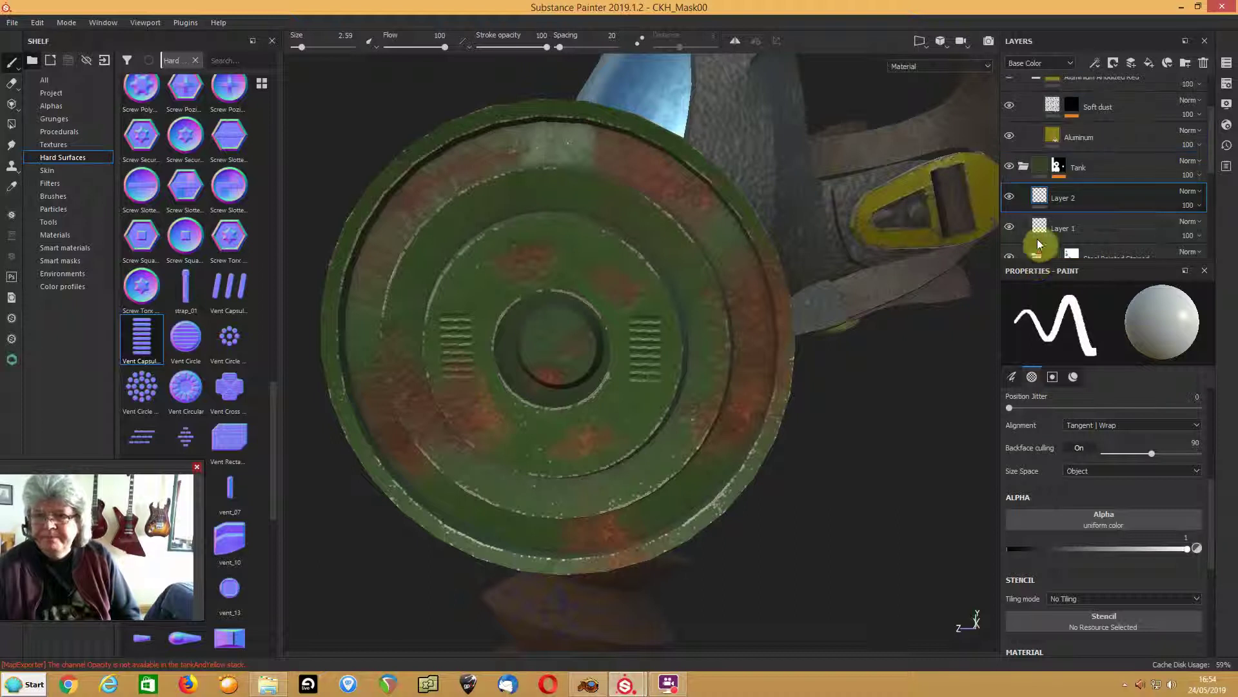
right_click(1077, 196)
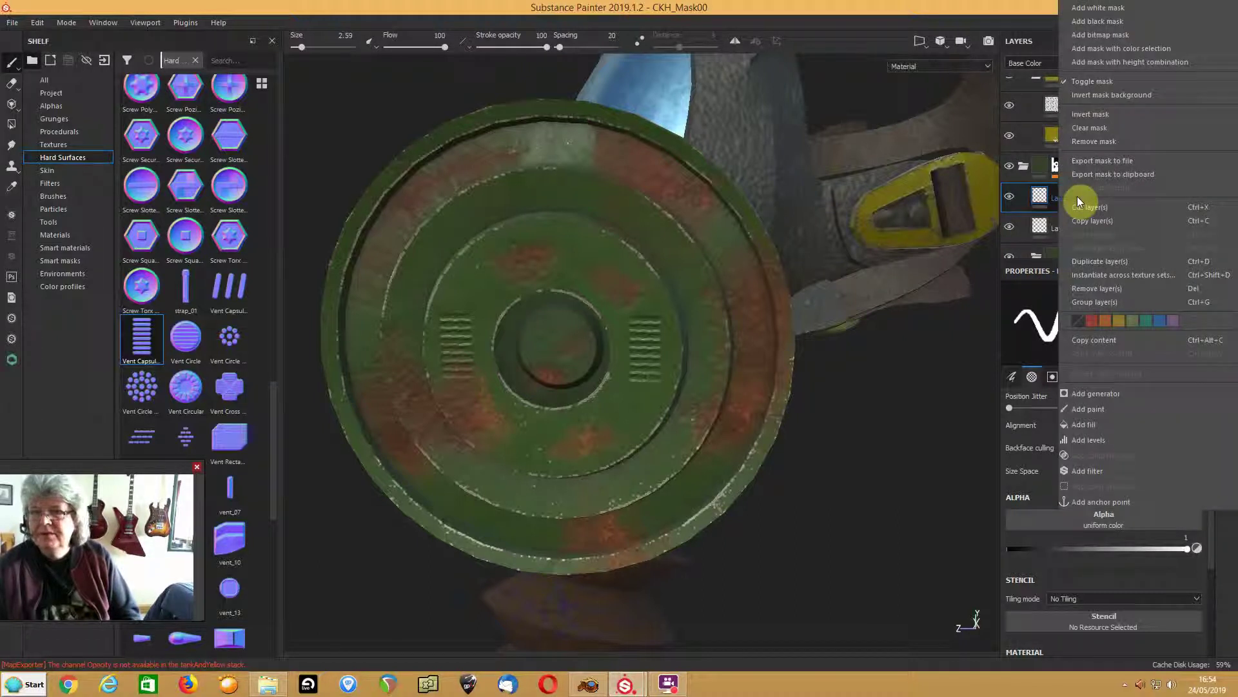
left_click(1086, 393)
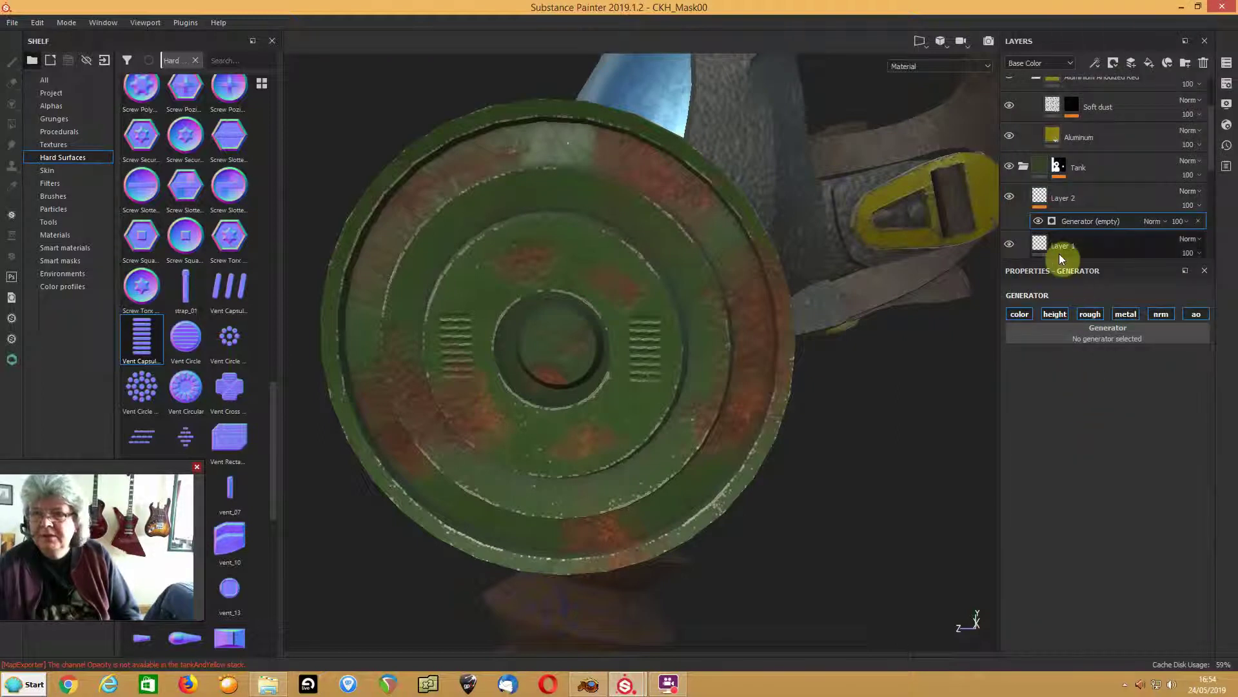
left_click(1096, 331)
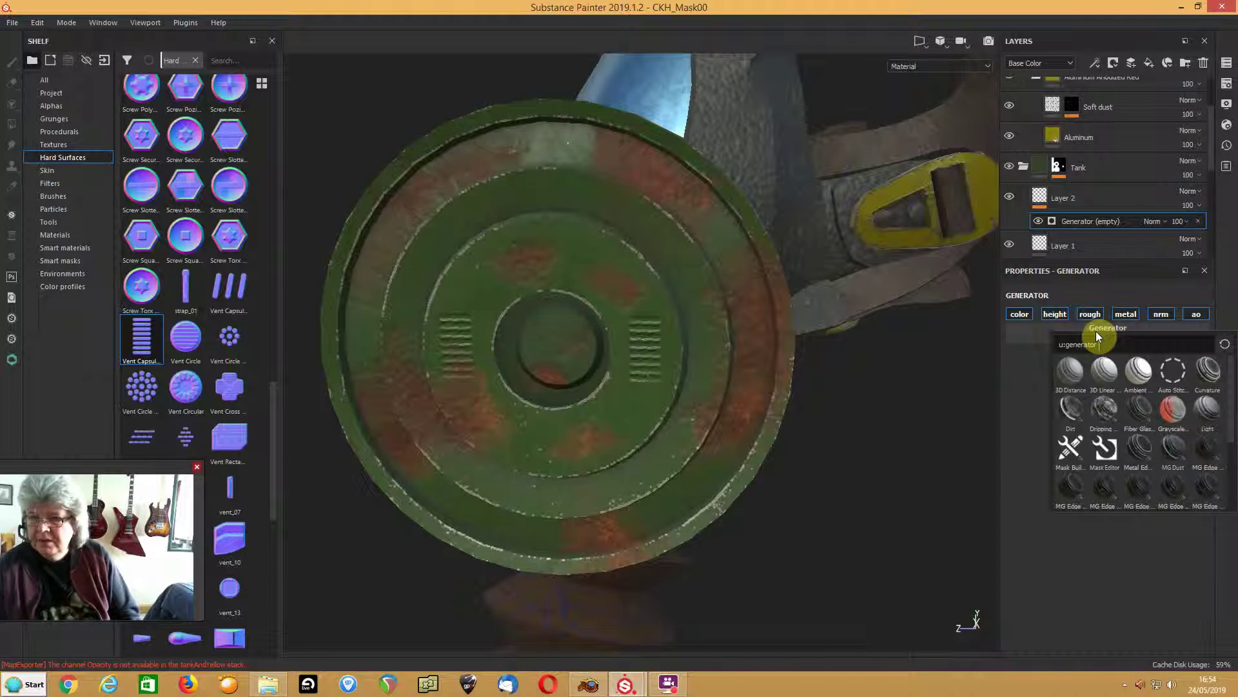
scroll(1104, 365, "down", 3)
scroll(1105, 359, "up", 3)
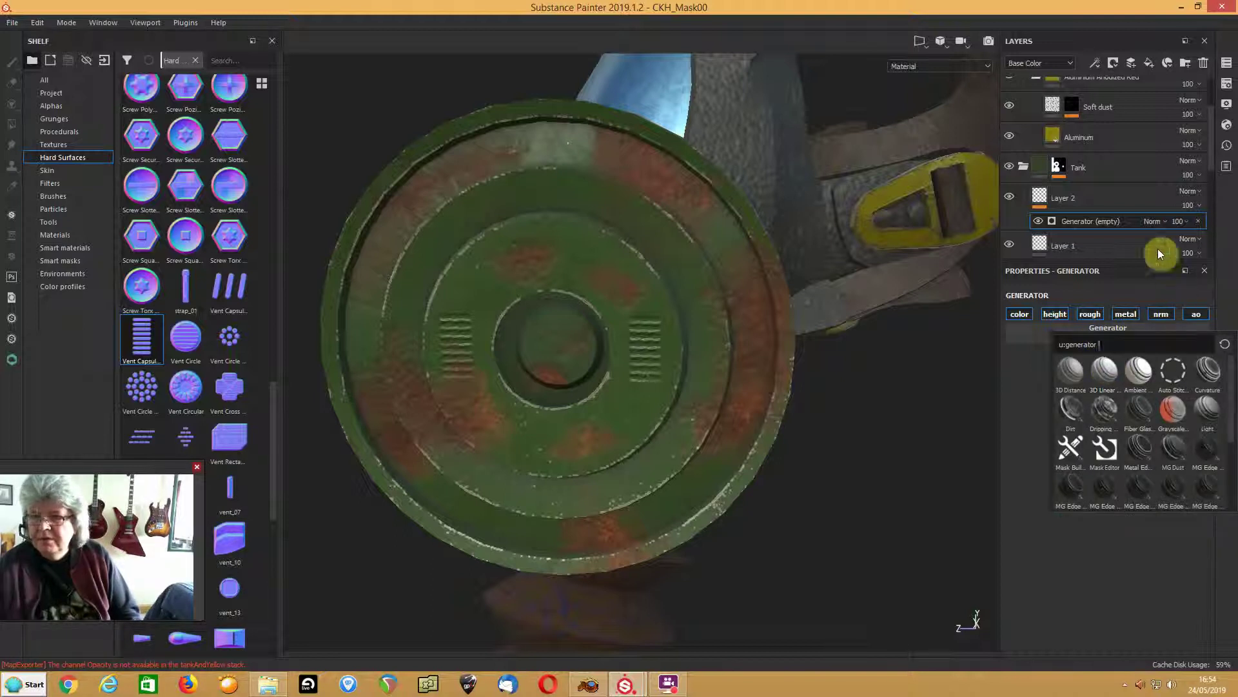
left_click(1065, 203)
- Add the MatFx Detail Edge Wear filter to Layer 2 and set its wear level to 0.31
right_click(1066, 202)
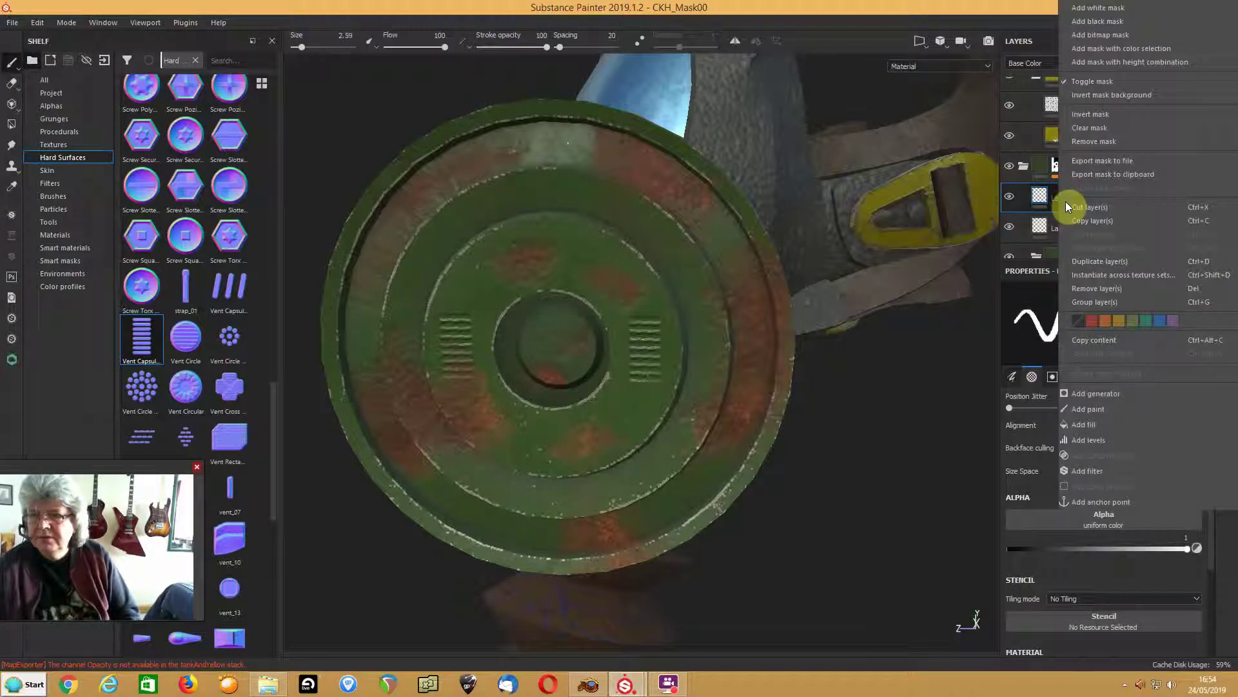
left_click(1085, 471)
left_click(1109, 332)
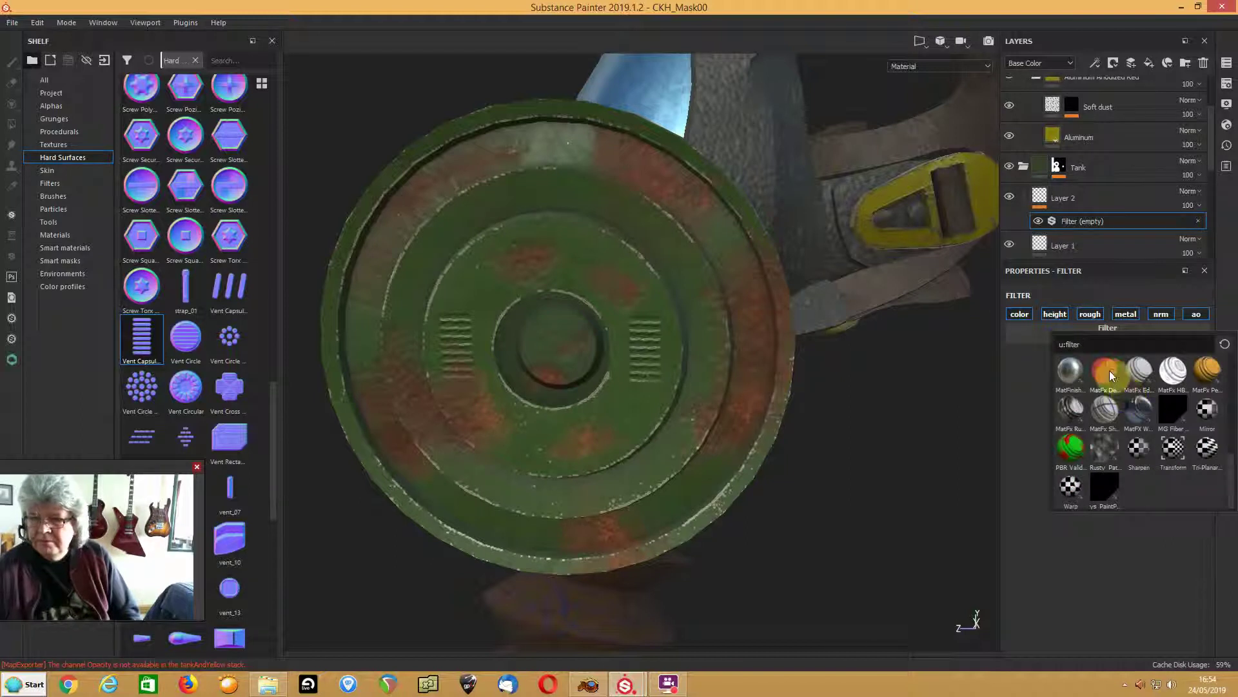
left_click(1108, 373)
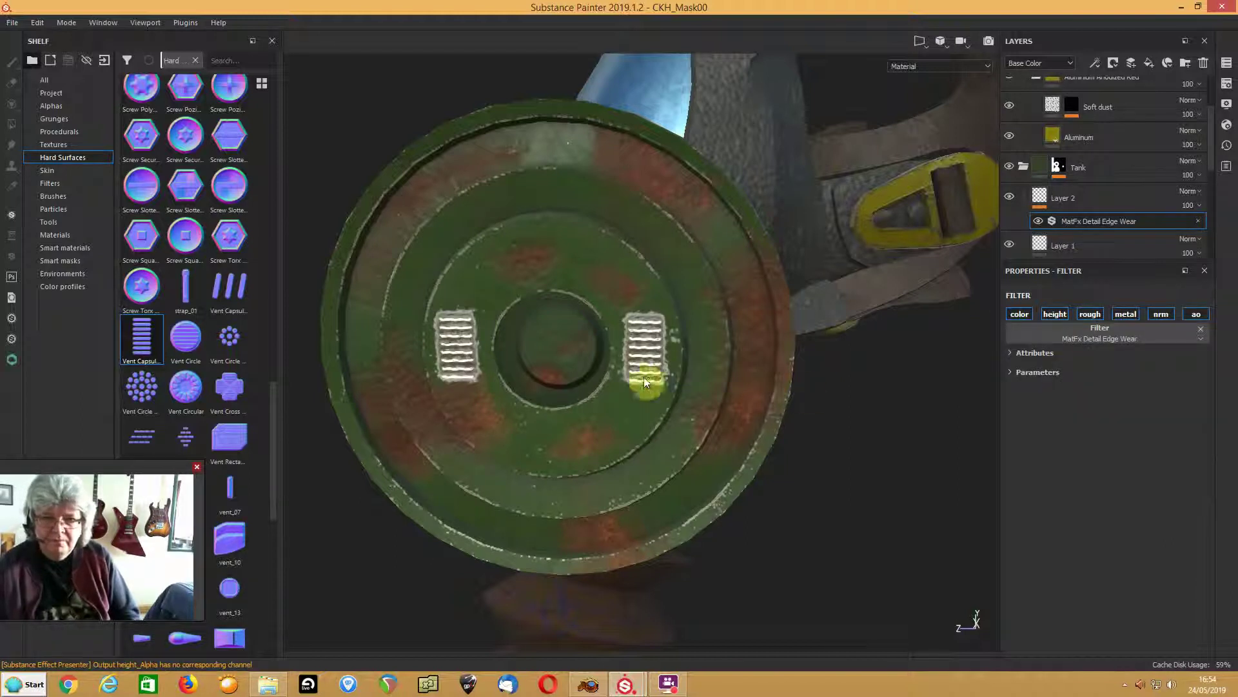
left_click(1014, 372)
left_click_drag(1154, 435, 1090, 432)
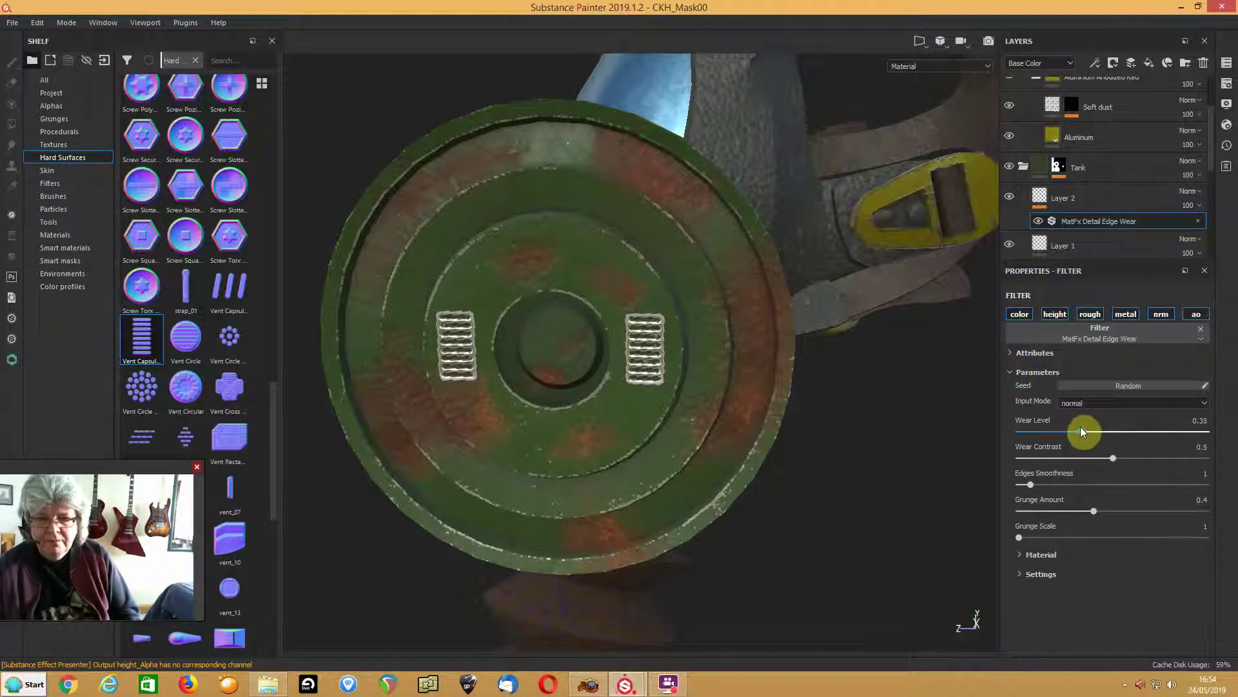
- Add the MatFx Detail Edge Wear filter to Layer 1 so the scratches on the tank's side get worn edges
mouse_move(498, 332)
left_mouse_down("alt")
mouse_move(627, 322)
mouse_move(694, 368)
mouse_move(570, 345)
mouse_move(636, 370)
left_mouse_up("alt")
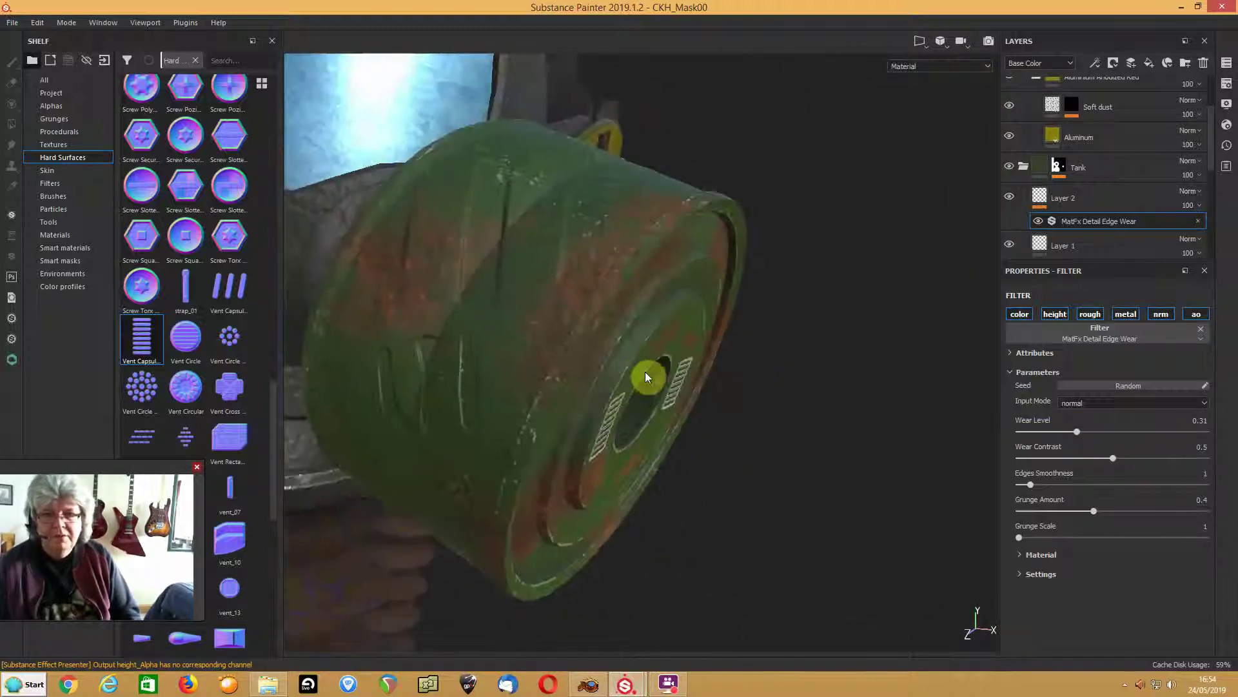
left_click(1076, 245)
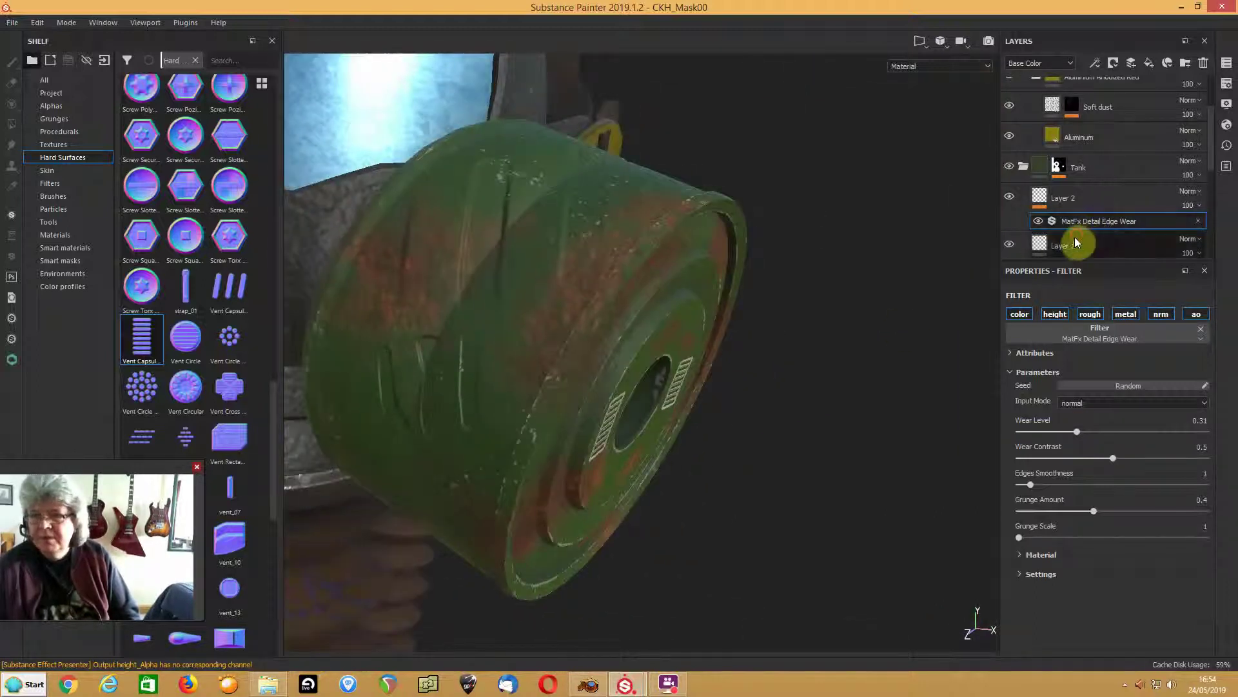
right_click(1080, 247)
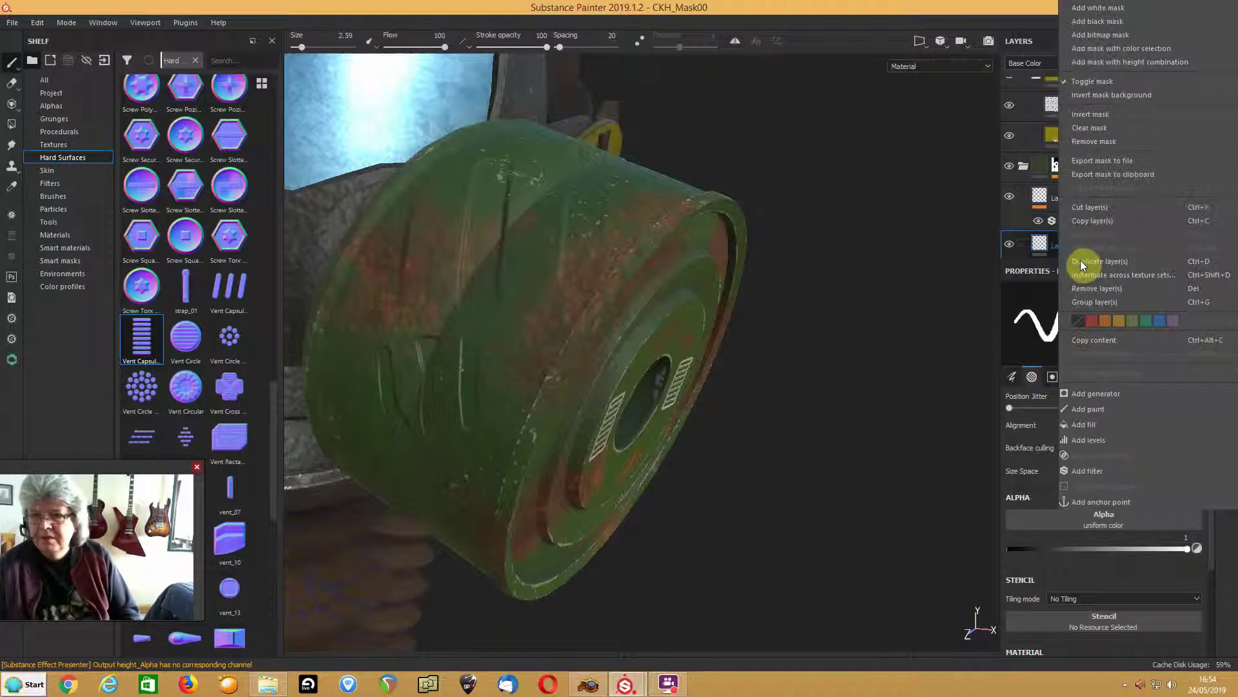
left_click(1070, 468)
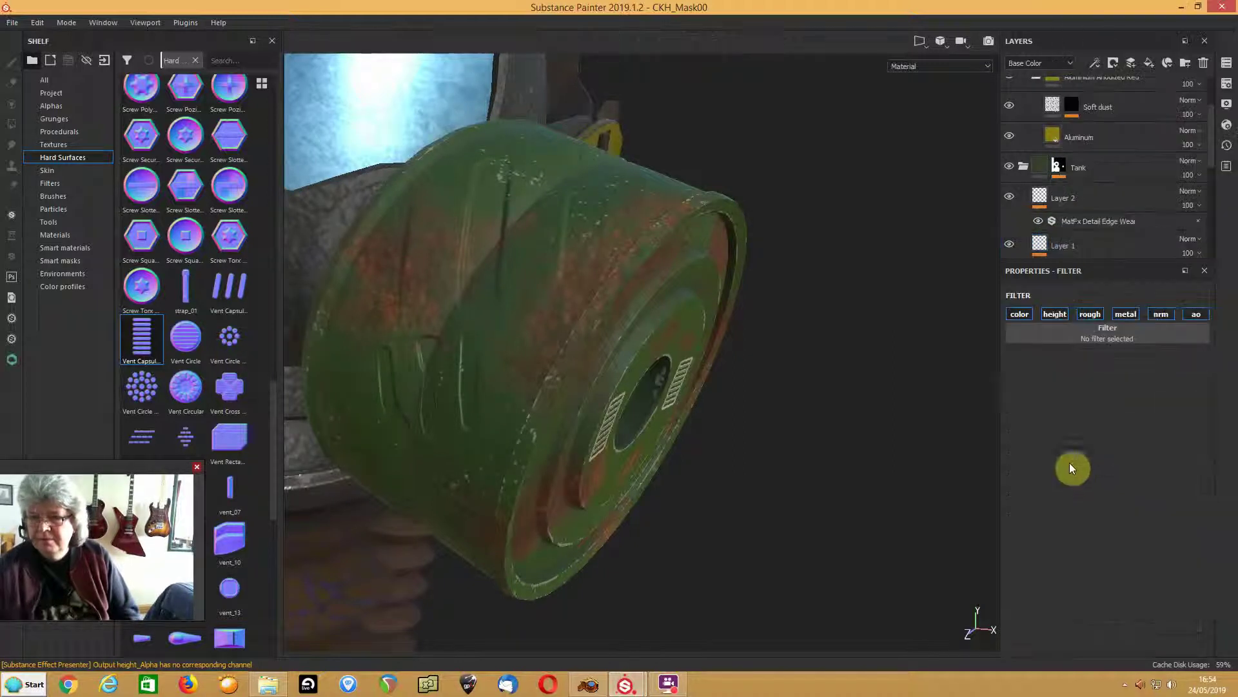
left_click(1104, 332)
left_click_drag(1230, 395, 1225, 484)
left_click(1104, 389)
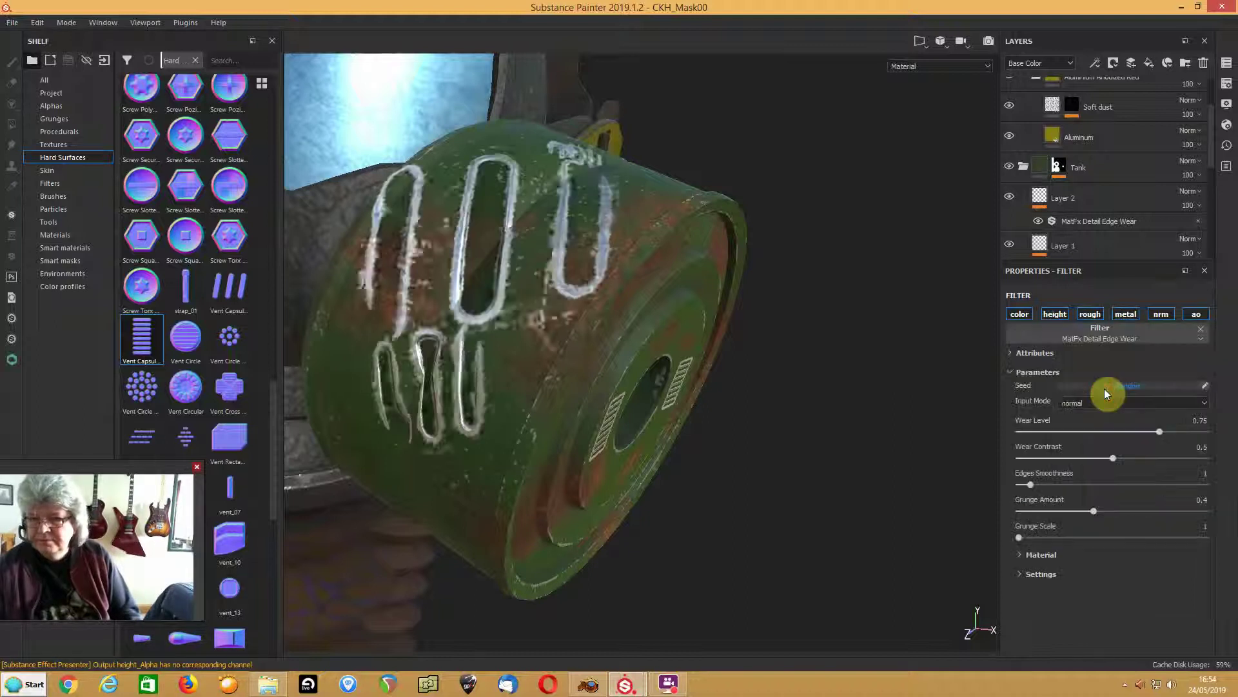
scroll(633, 320, "down", 3)
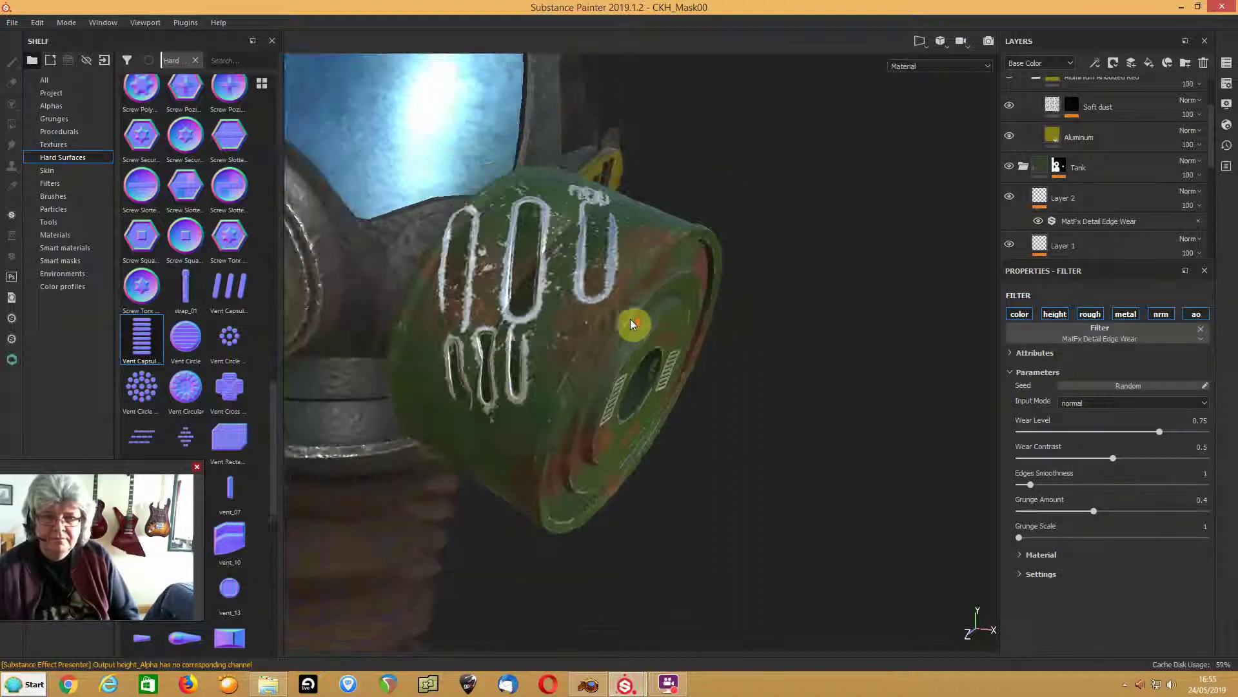
left_click_drag(687, 353, 583, 362, "alt")
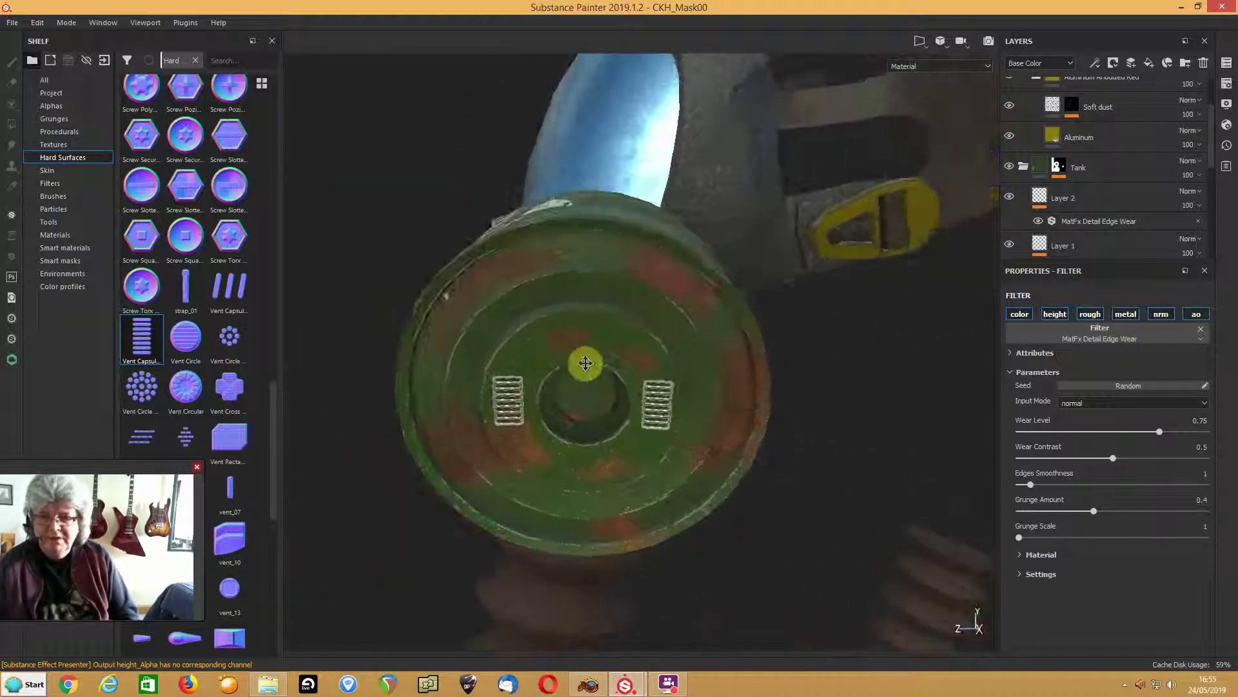
- Look through the Steel Painted Stained layers and check the effect of AO Dirt's mask generator by toggling its visibility
scroll(1113, 204, "down", 3)
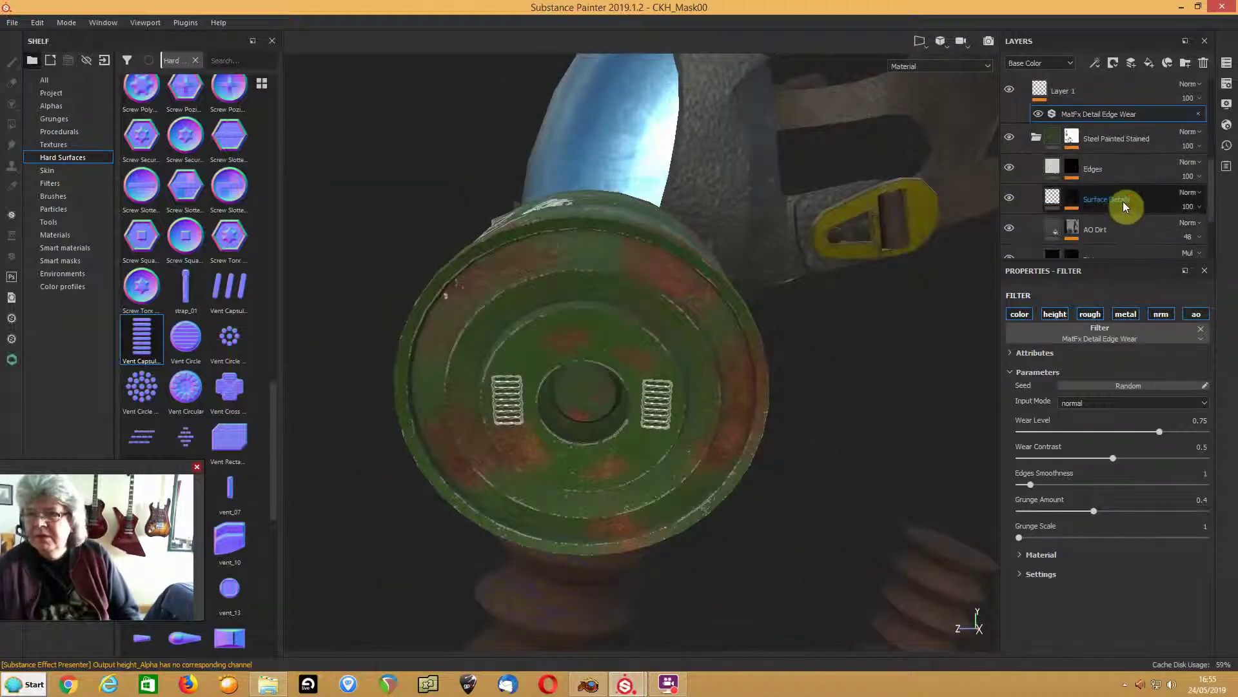
scroll(1124, 202, "down", 4)
scroll(1124, 201, "down", 5)
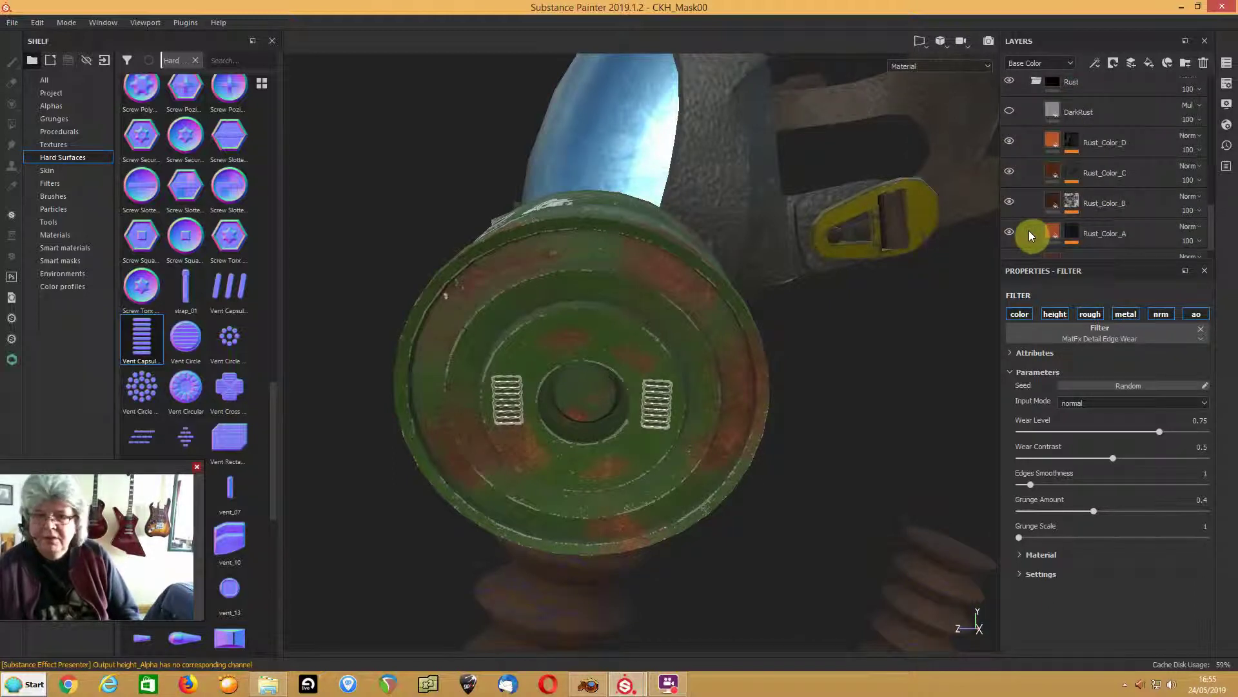
scroll(1030, 236, "up", 5)
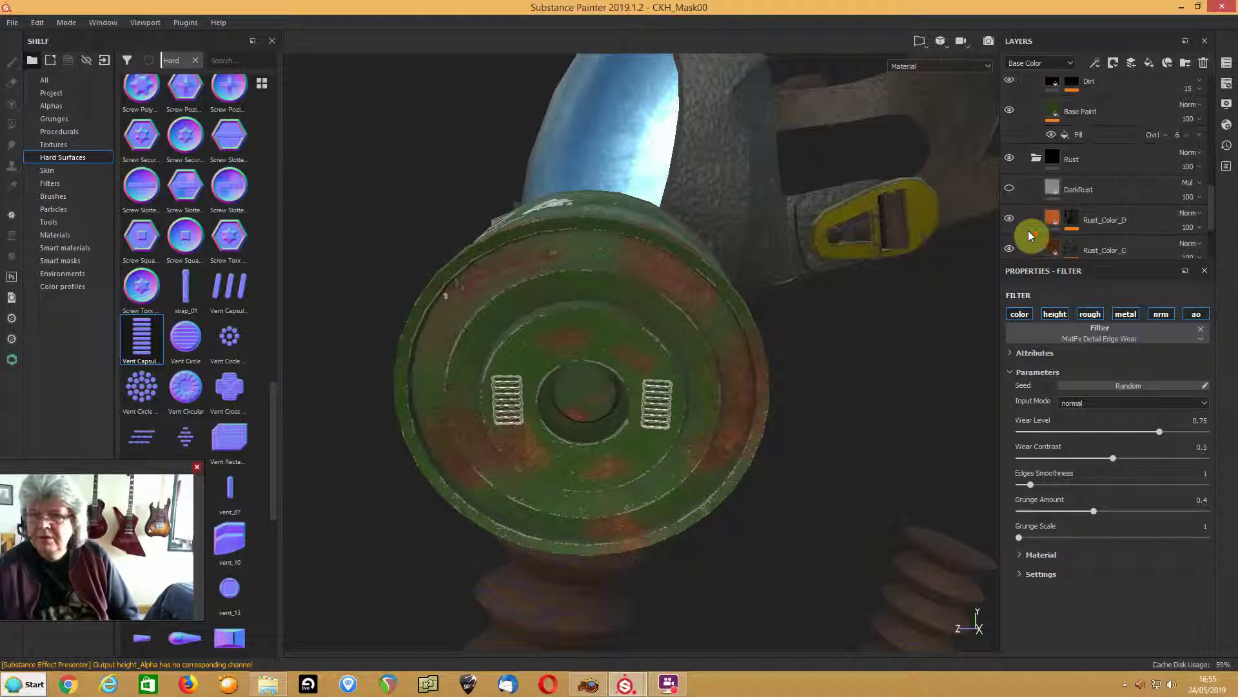
scroll(1030, 236, "up", 1)
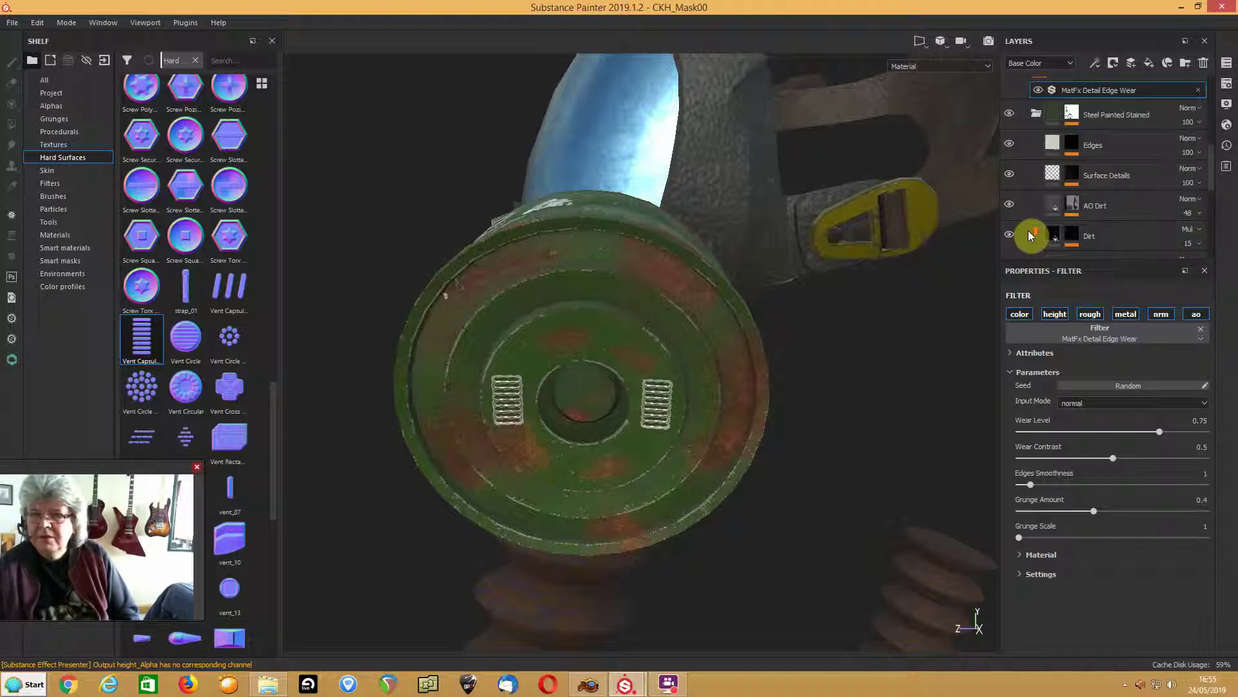
left_click(1072, 204)
scroll(1124, 198, "down", 3)
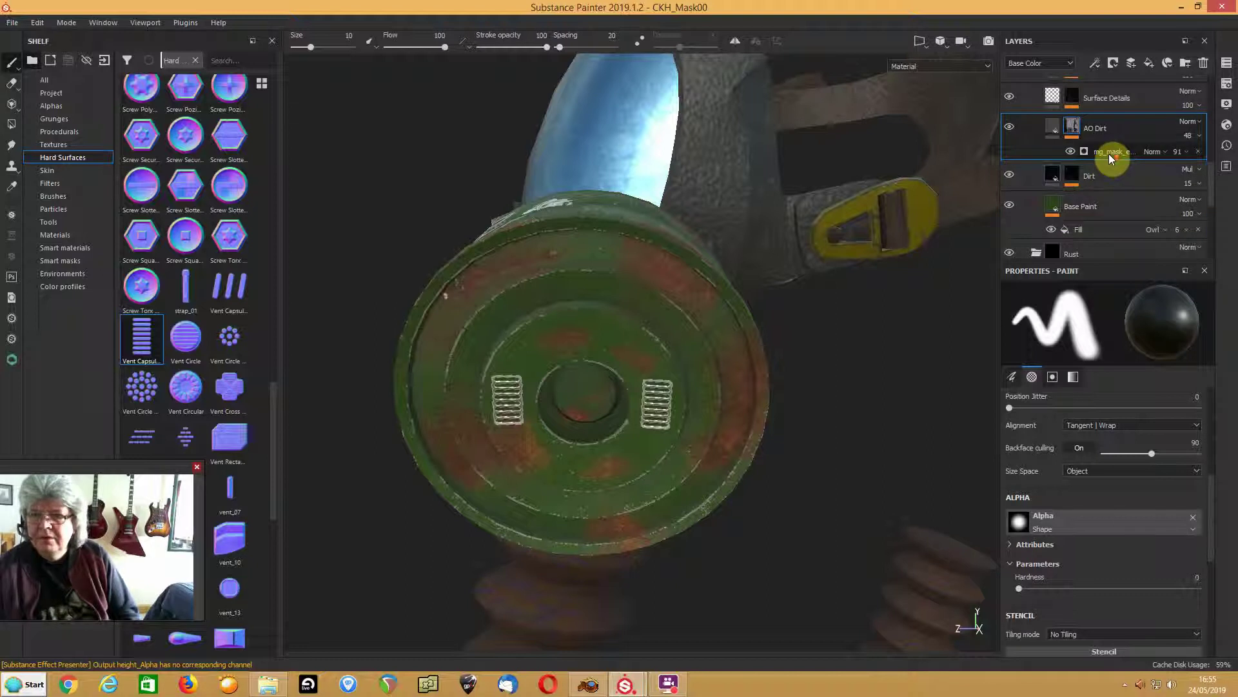
scroll(1109, 153, "up", 3)
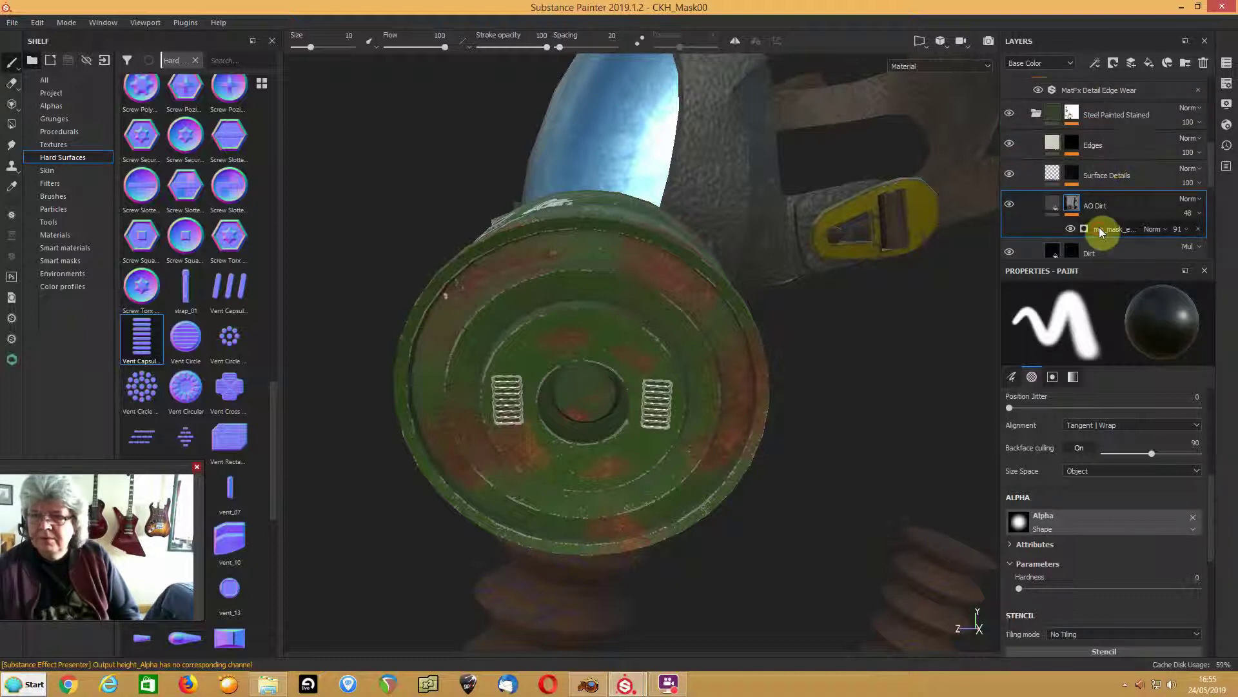
left_click(1070, 229)
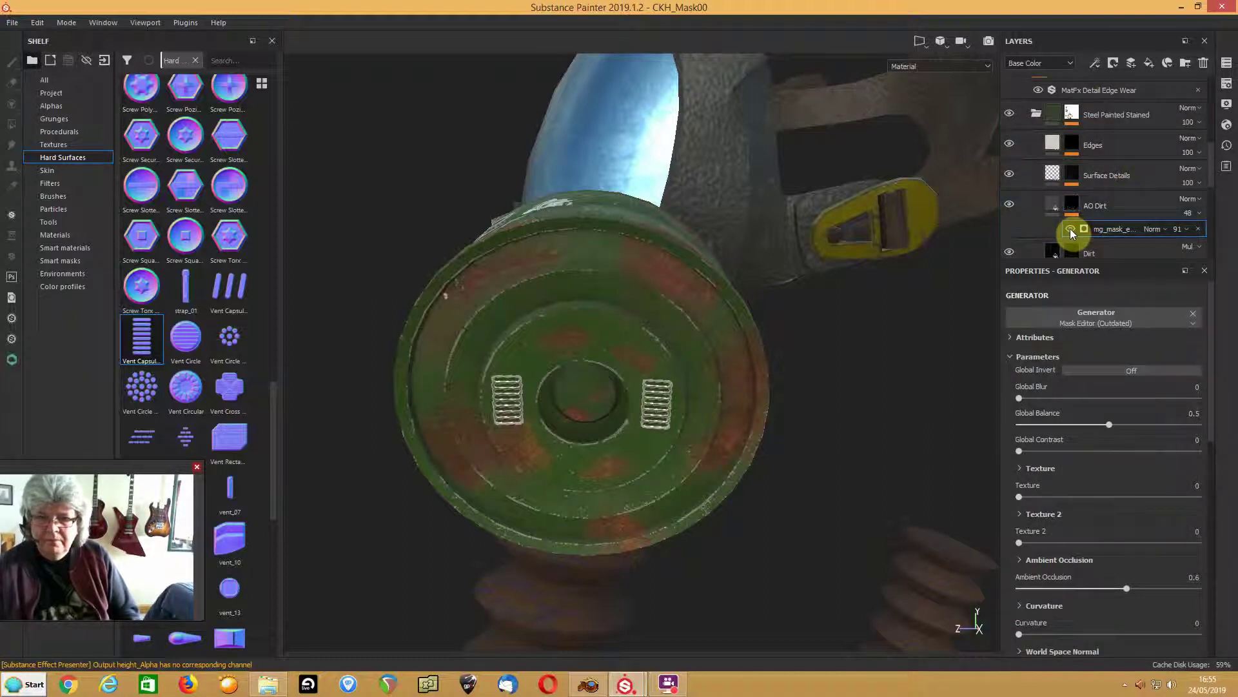
- Toggle the visibility of Rust_Color_D, Rust_Color_C and Rust_Color_B to compare their effect on the tank's rust
scroll(1074, 194, "up", 3)
scroll(1083, 172, "down", 6)
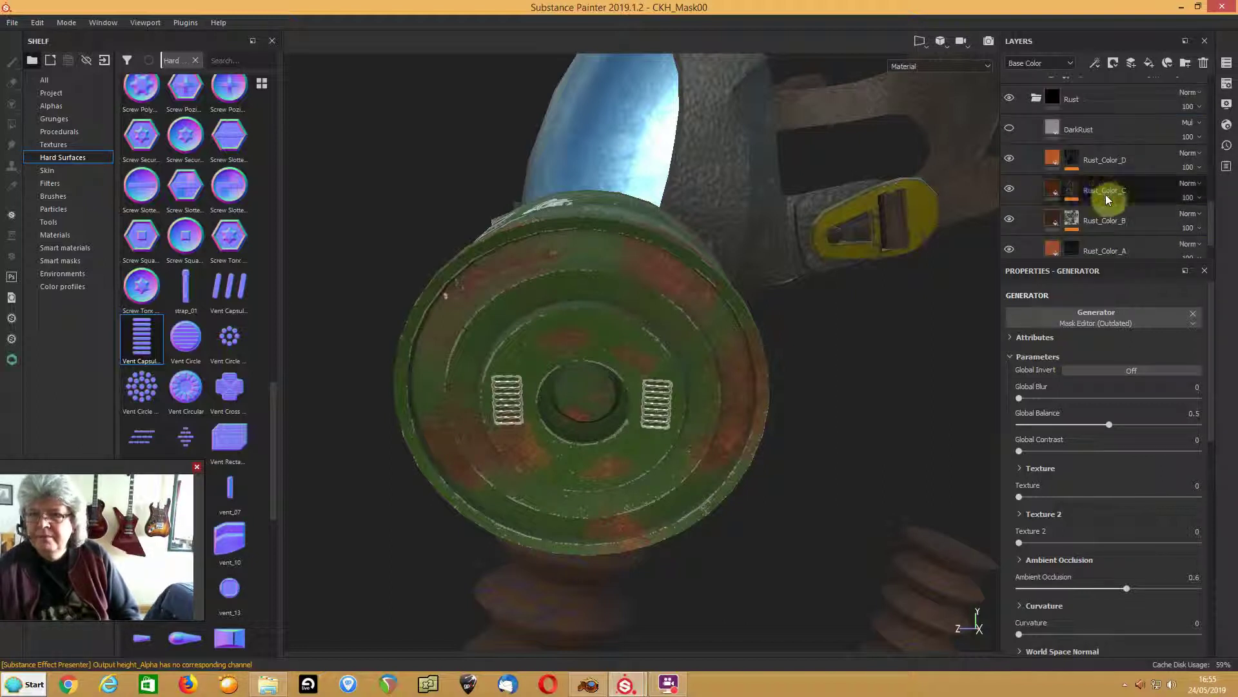
left_click(1012, 158)
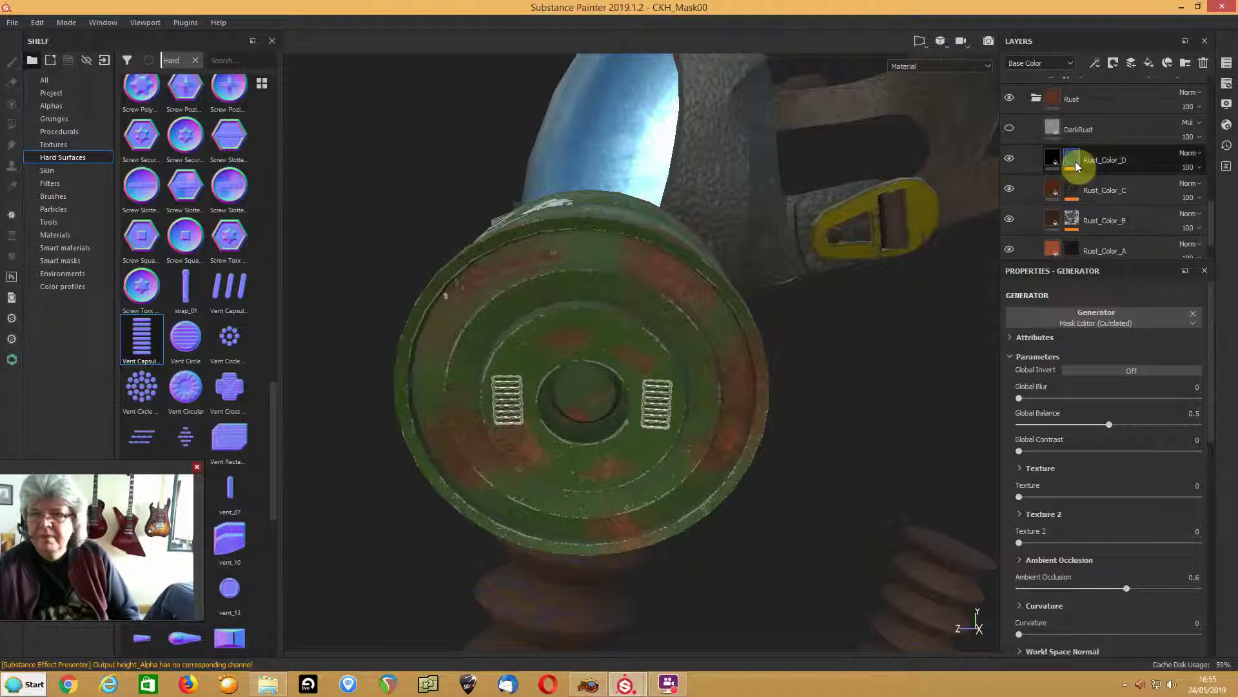
left_click(1010, 191)
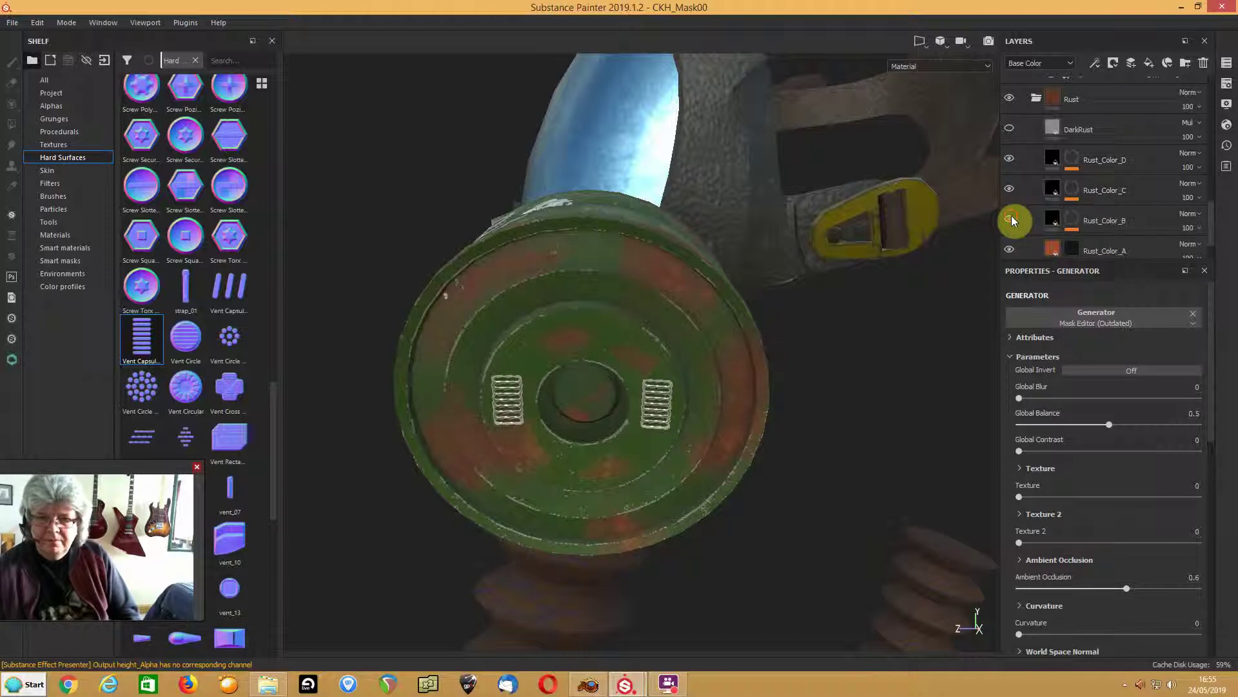
- Add a paint effect above dirt_1 in the Rust_Color_B layer's mask
left_click(1085, 219)
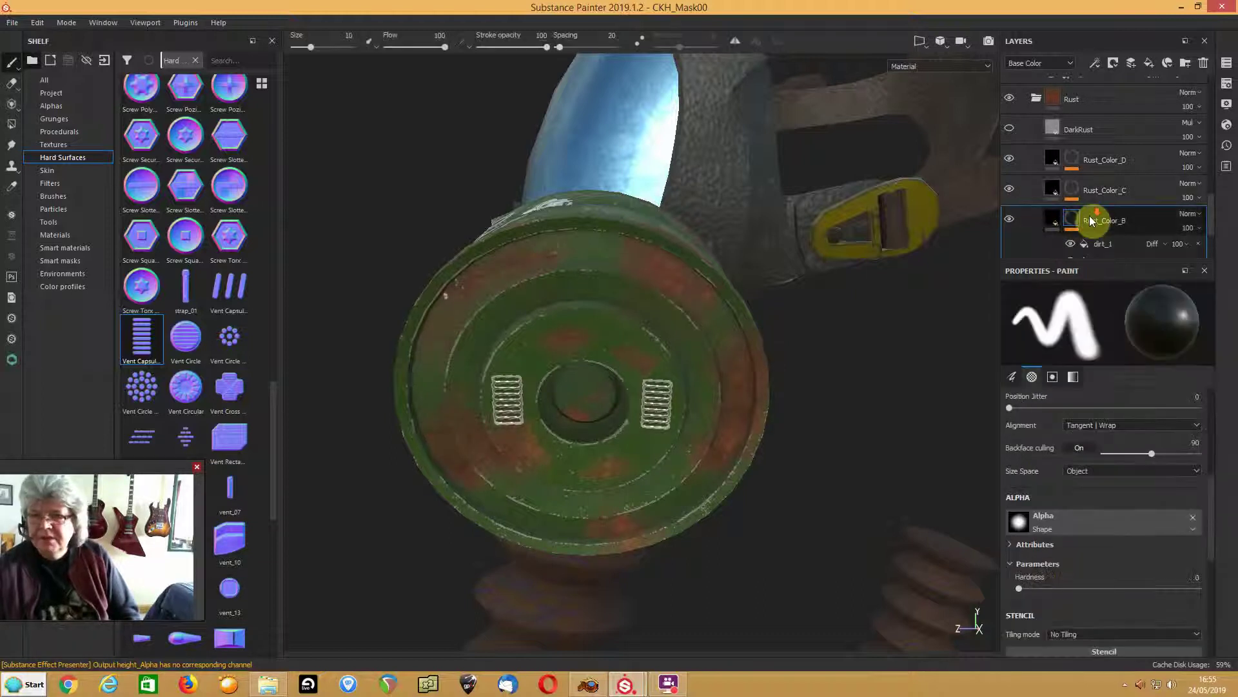
left_click(1100, 149)
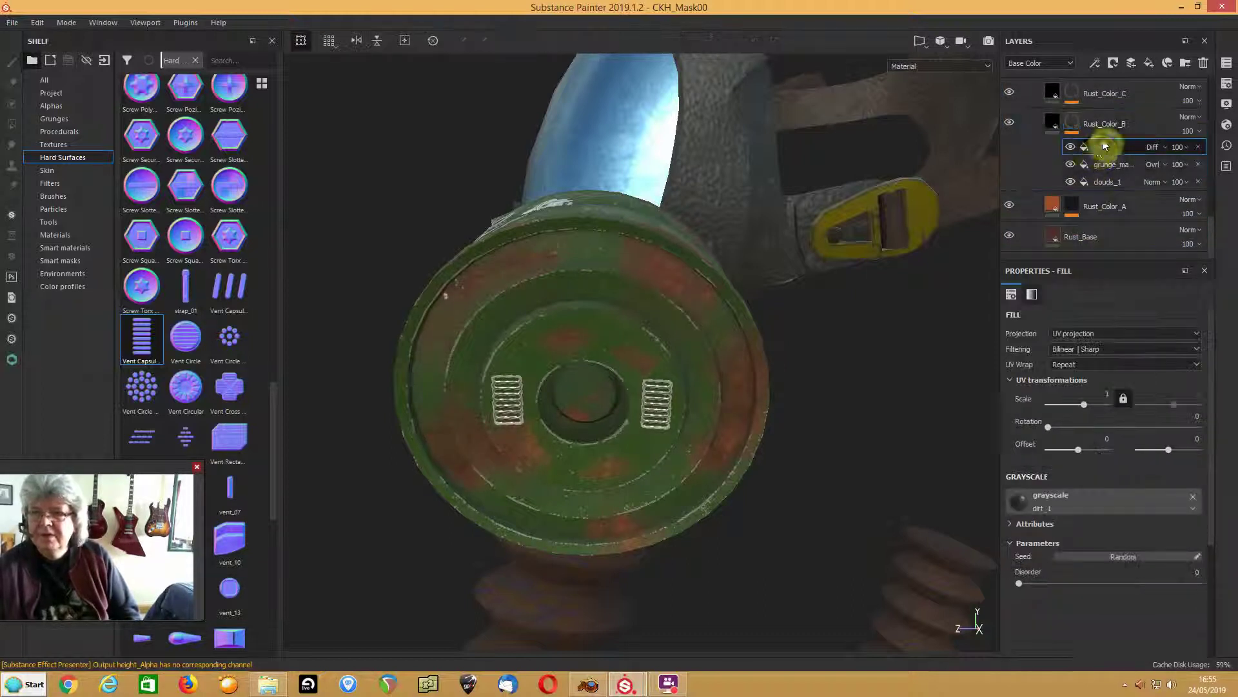
left_click(1103, 64)
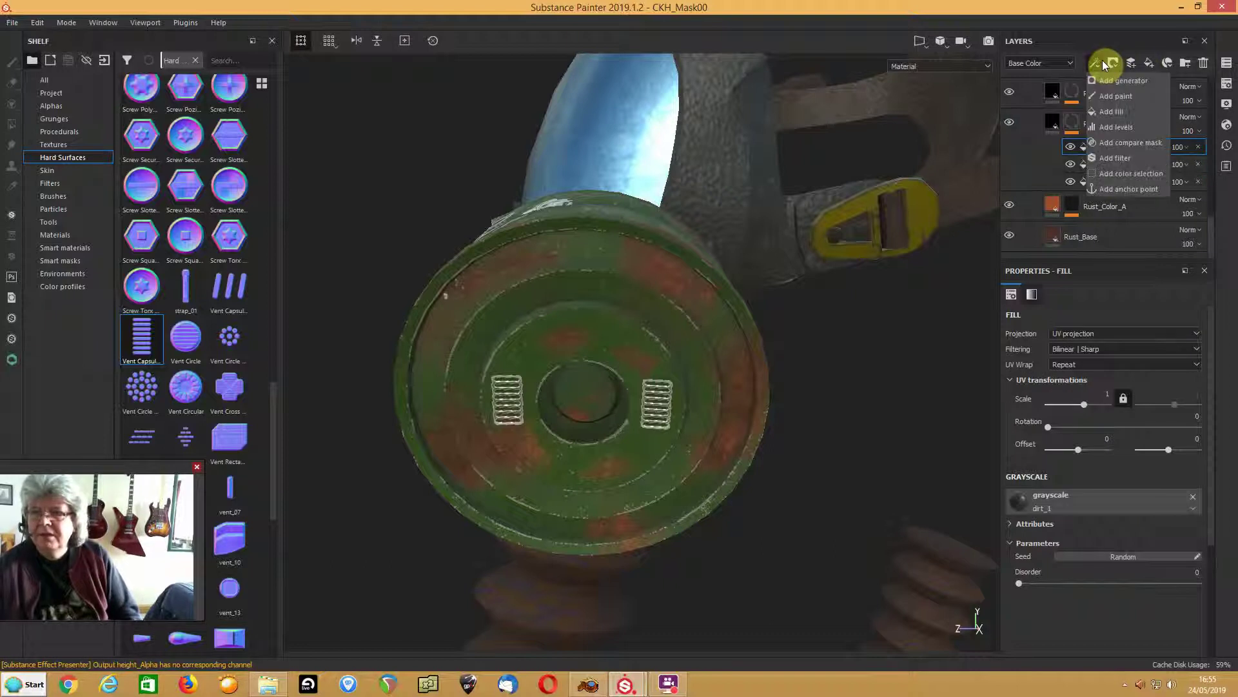
left_click(1115, 97)
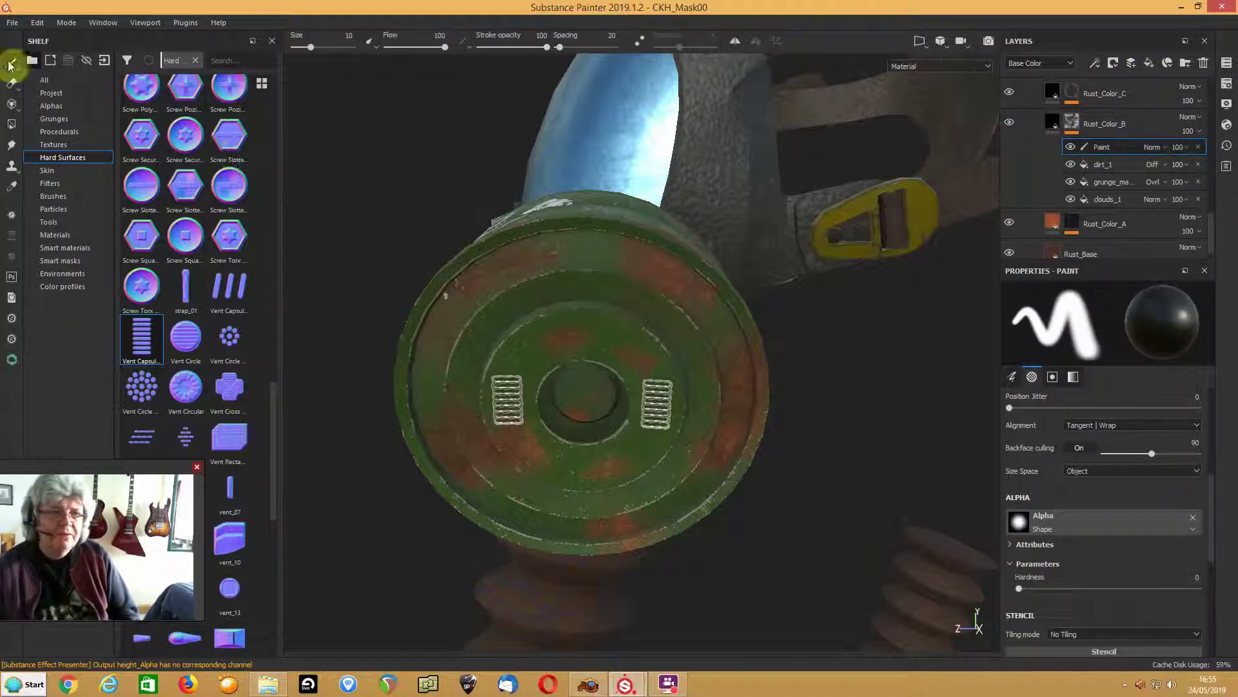
- Choose the Dirt 2 brush for the mask paint and set its size to 5.94 and hardness to 0.925
left_click(57, 132)
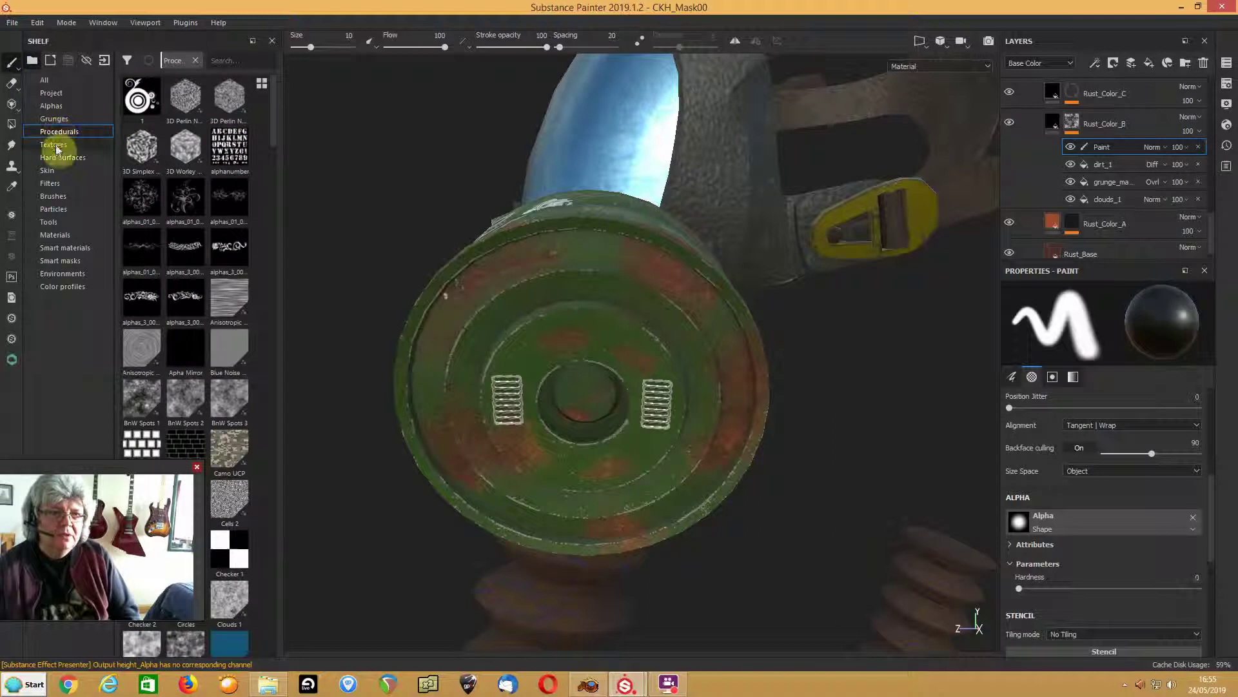
left_click(57, 196)
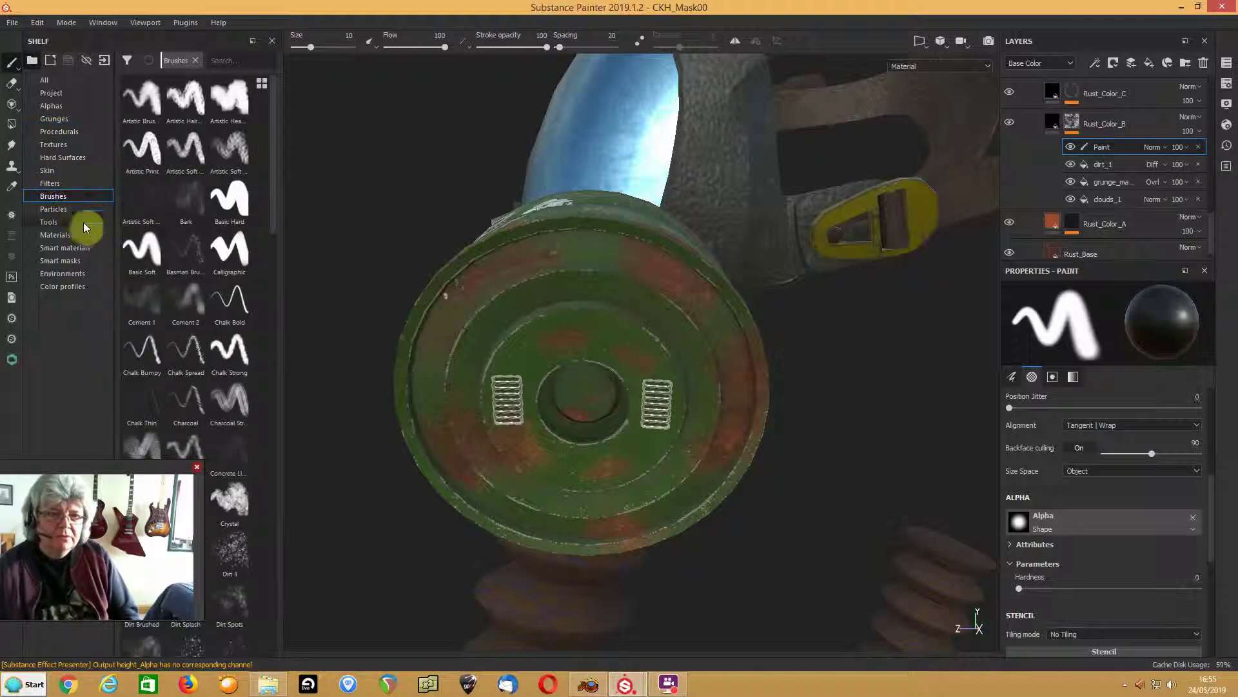
scroll(215, 240, "down", 10)
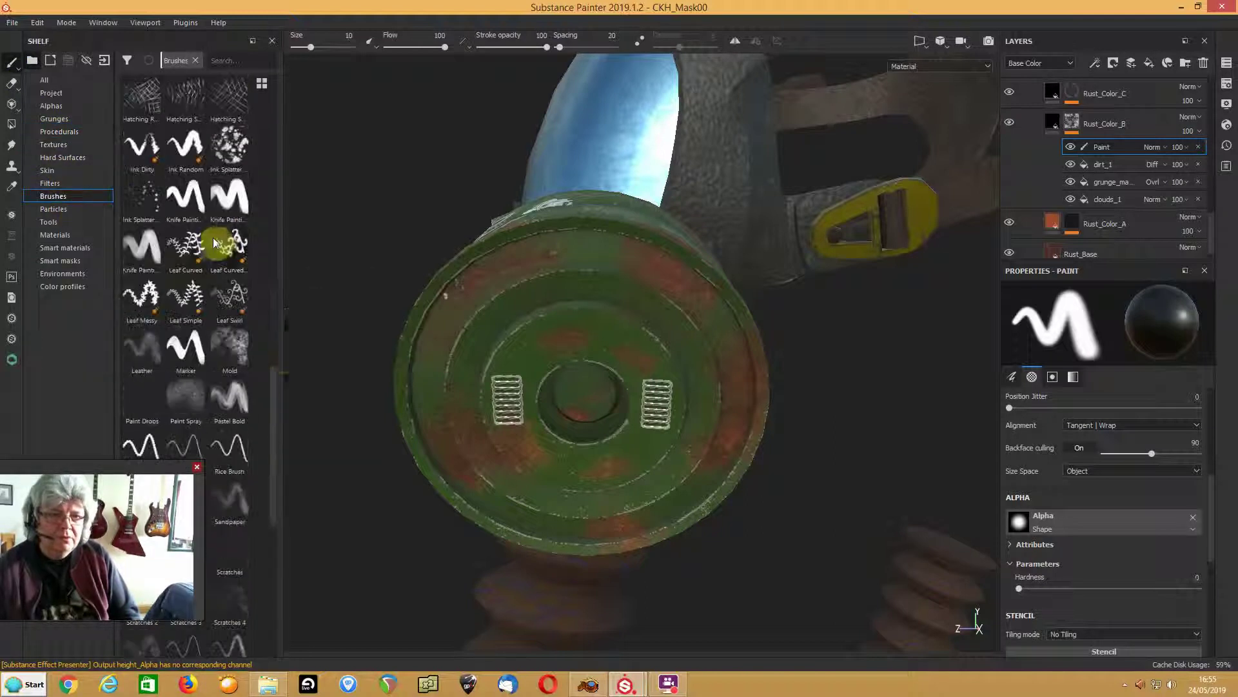
left_click_drag(271, 381, 265, 205)
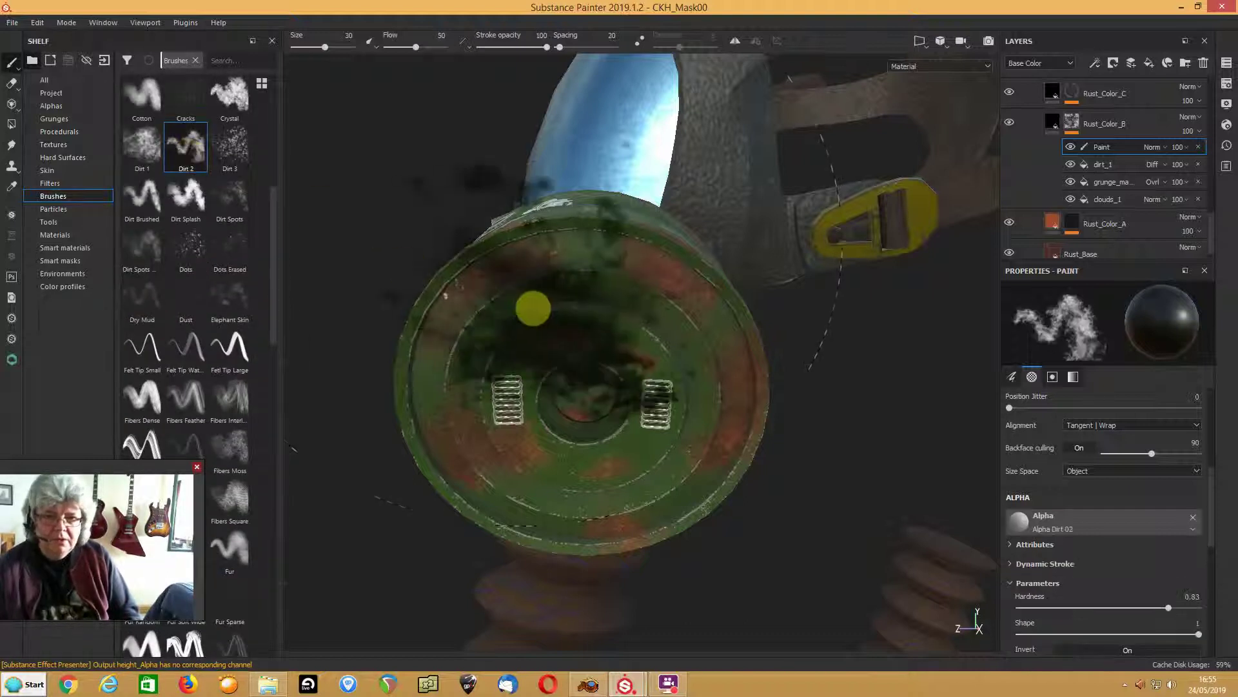
mouse_move(590, 342)
right_mouse_down("ctrl")
mouse_move(491, 308)
mouse_move(589, 337)
mouse_move(589, 307)
mouse_move(599, 319)
right_mouse_up("ctrl")
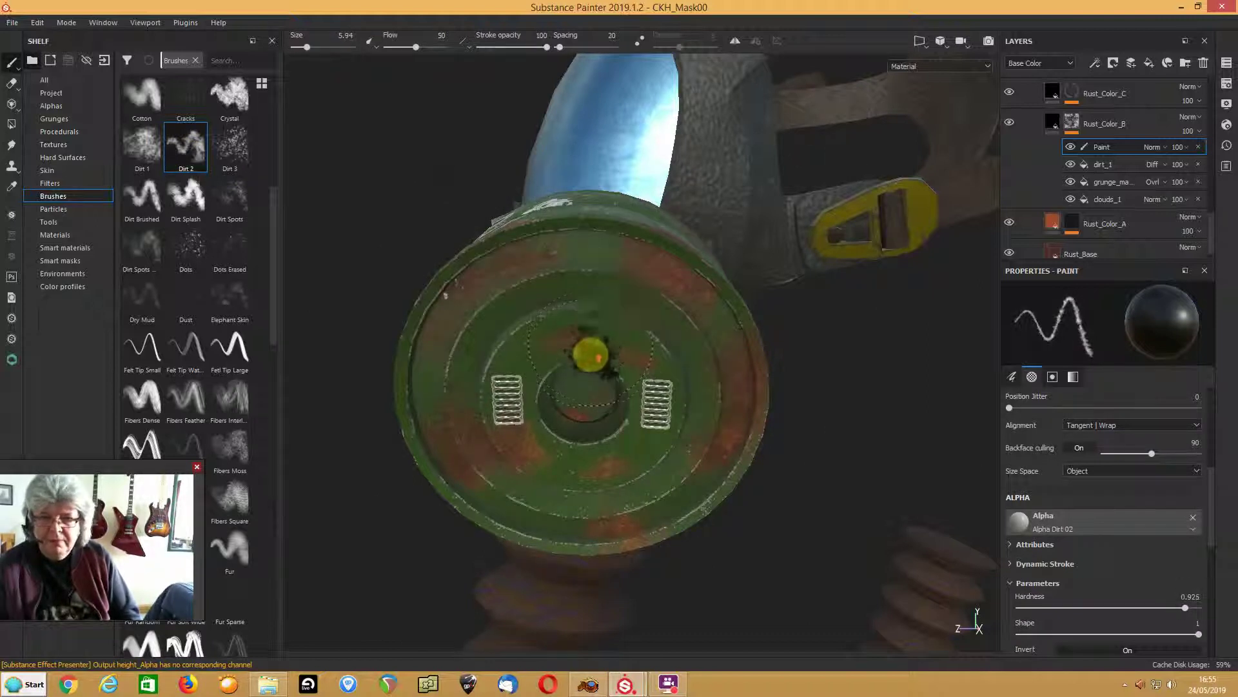
- Set the paint effect's grayscale value to 1 and dab the tank's face in the Rust_Color_B mask
scroll(589, 353, "up", 2)
scroll(589, 356, "down", 2)
scroll(591, 358, "up", 5)
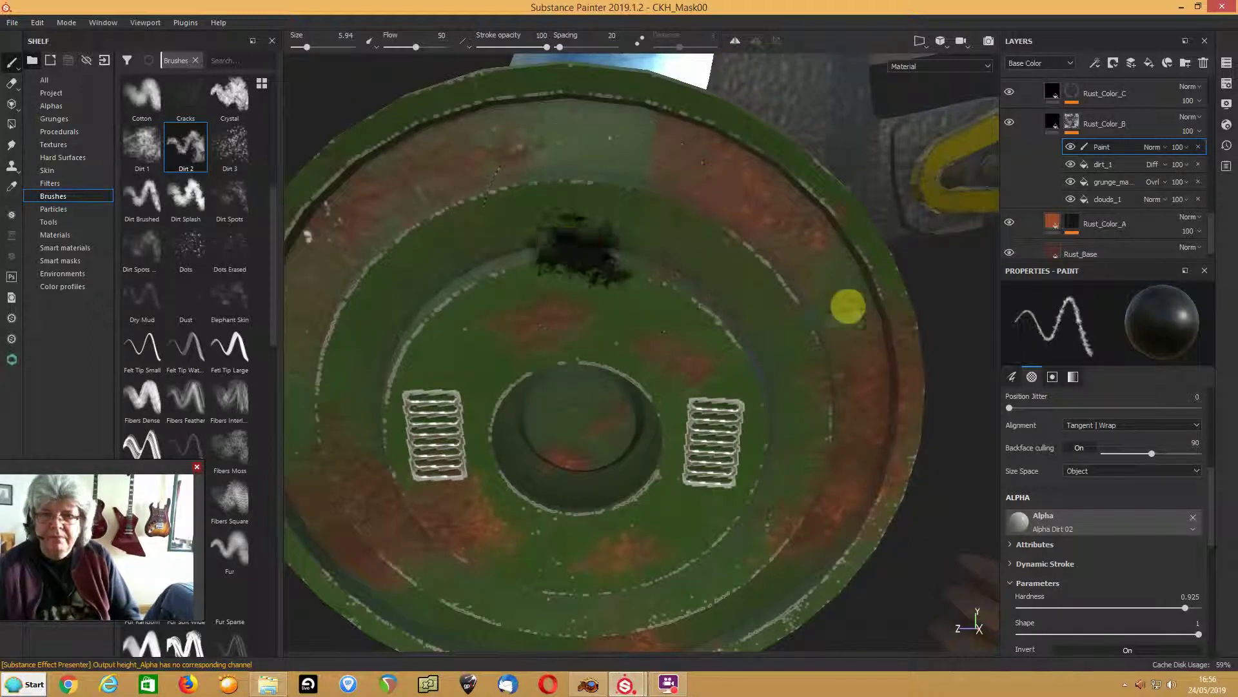
scroll(1142, 434, "down", 5)
left_click_drag(1011, 455, 1200, 451)
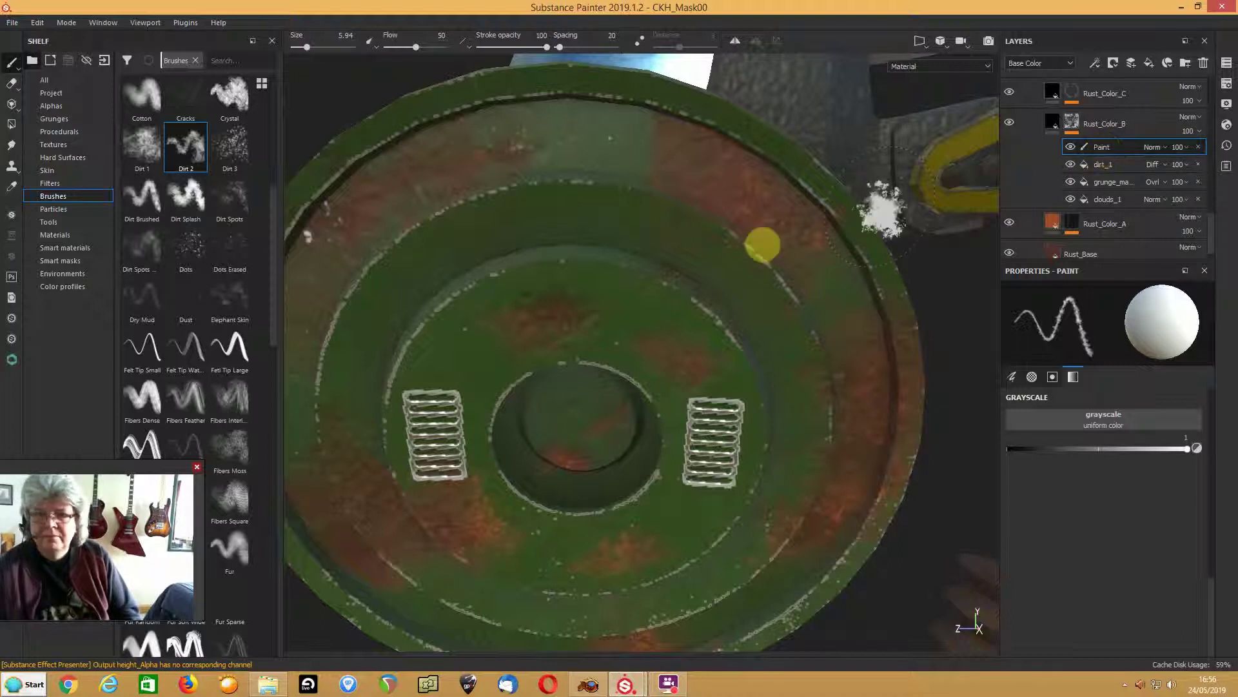
left_click(748, 199)
left_click(857, 412)
left_click(864, 401)
left_click(973, 199)
- Add a paint effect above dirt_1 in the Rust_Color_C layer's mask and dab it on the tank's face
left_click(1070, 97)
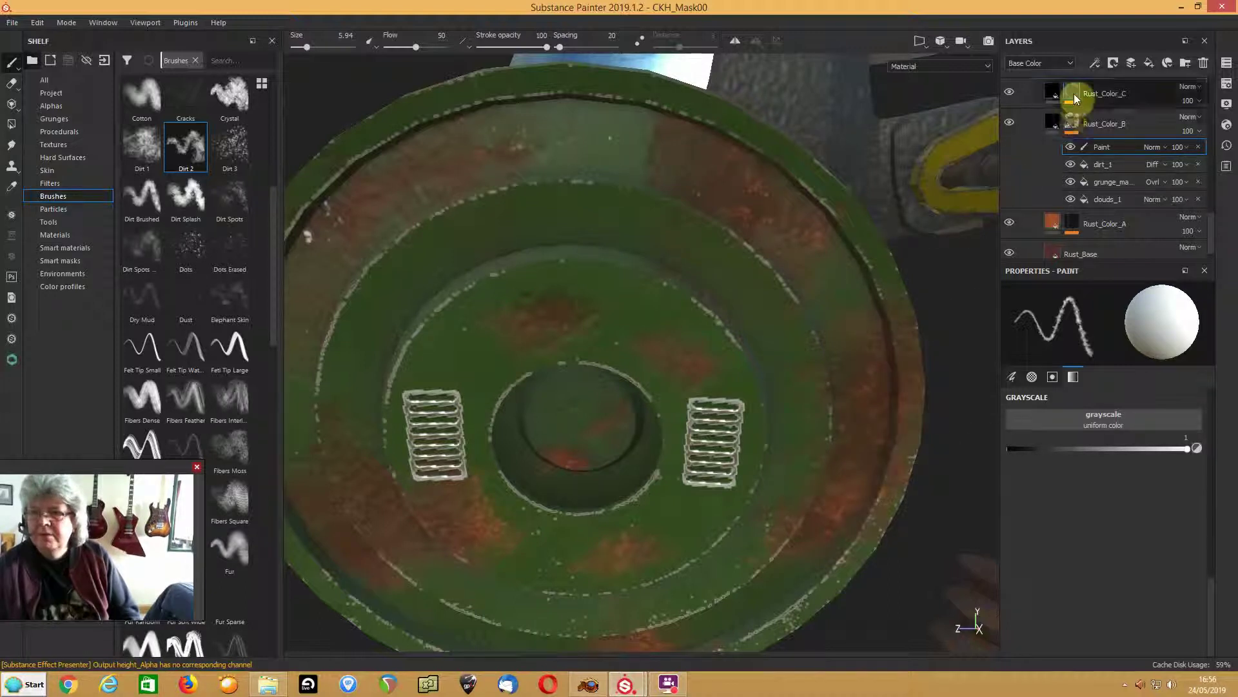
left_click(1103, 116)
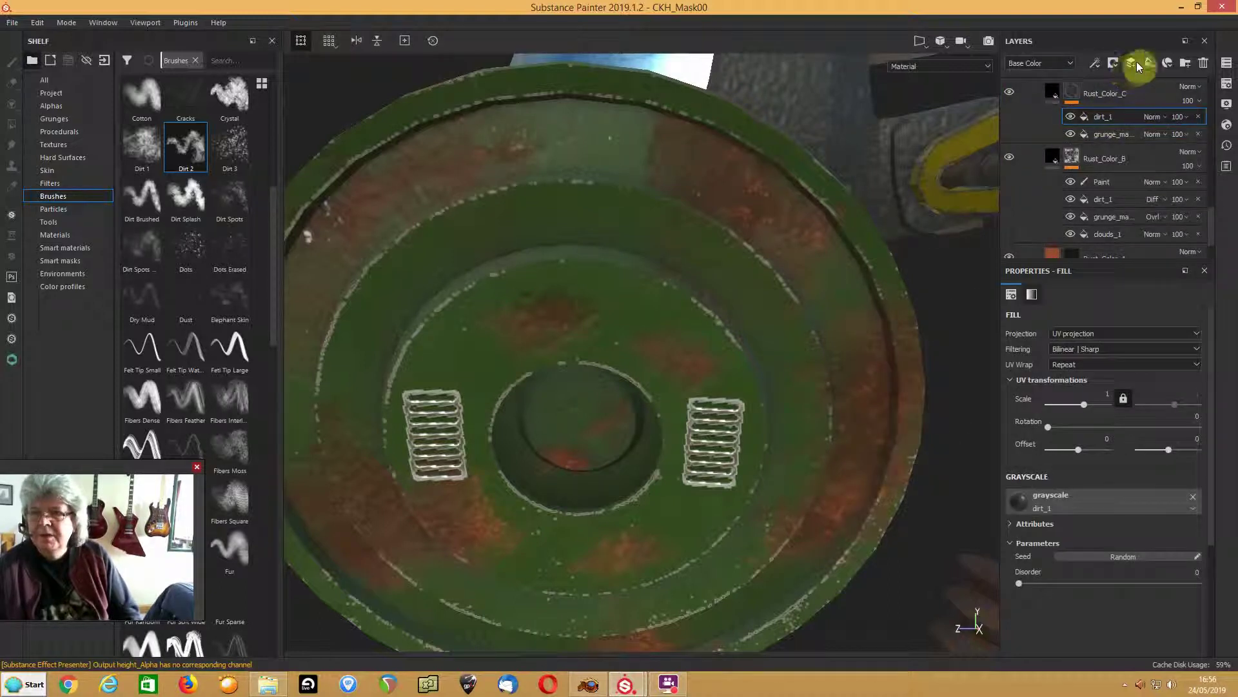
left_click(1096, 63)
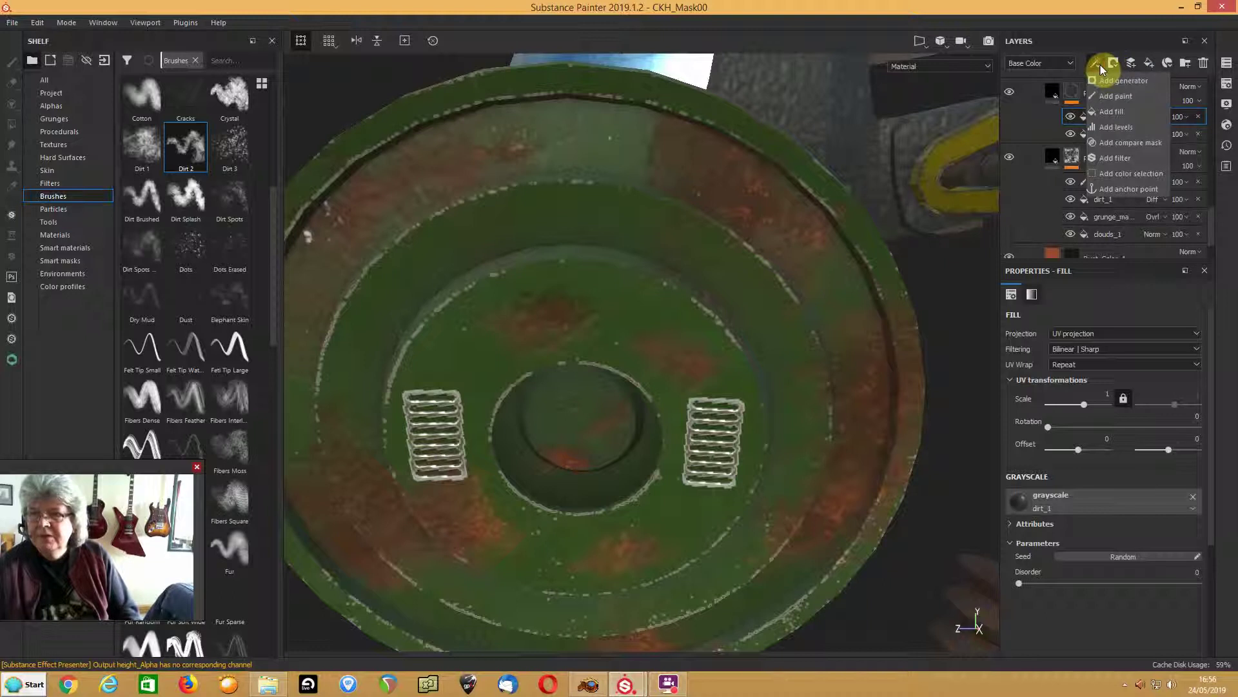
left_click(1098, 99)
left_click(694, 325)
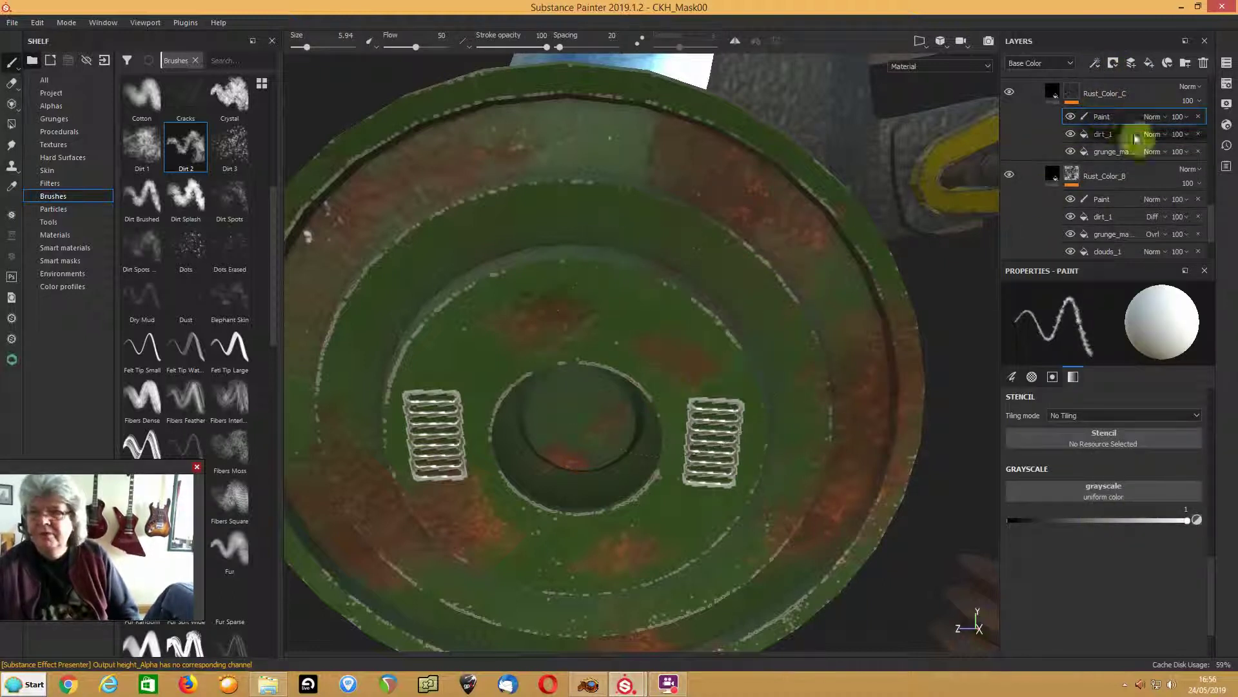
- Toggle the DarkRust layer's visibility to compare its effect on the tank's face
scroll(1118, 168, "up", 4)
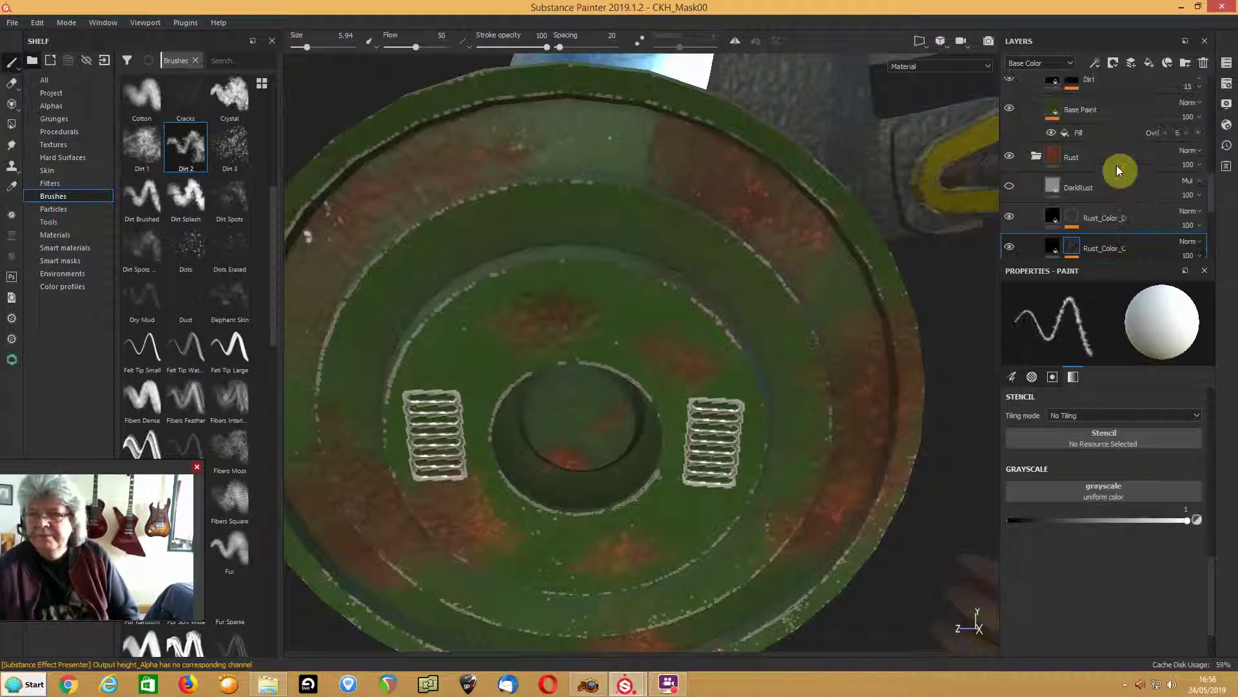
left_click(1010, 186)
left_click(1010, 186)
left_click(1015, 187)
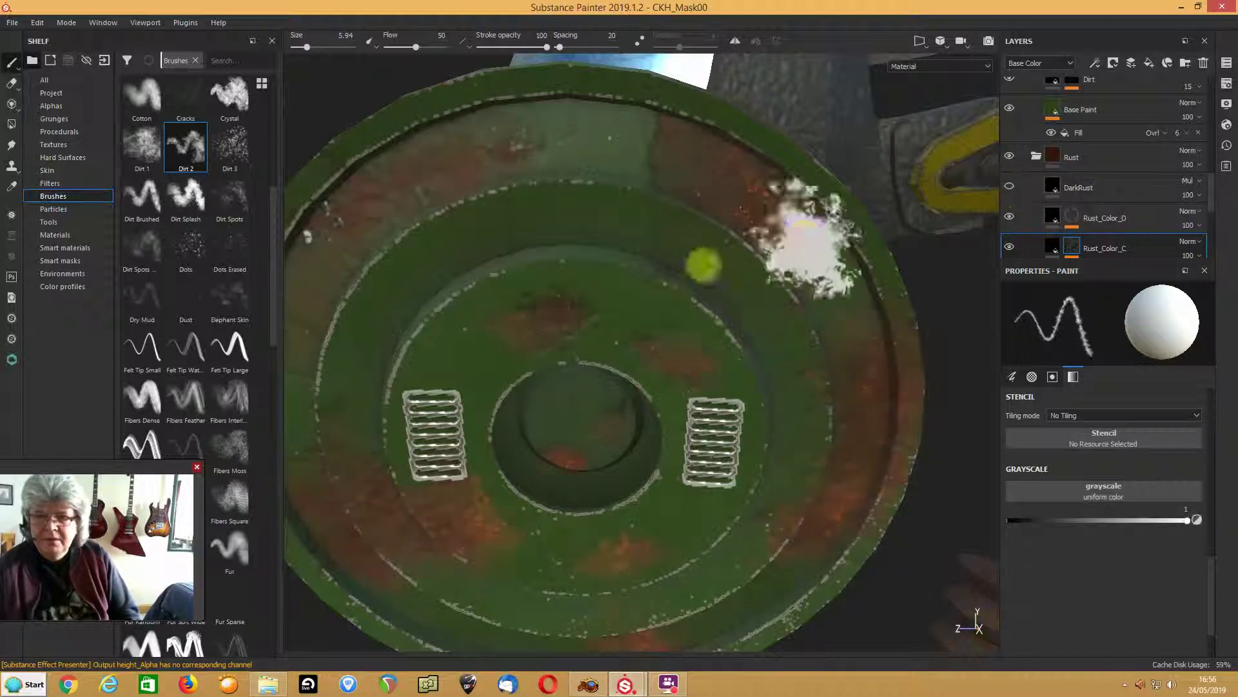
scroll(649, 291, "up", 2)
scroll(654, 290, "down", 3)
left_click_drag(502, 352, 562, 354, "alt")
- Add a paint layer directly above Edges in the Steel Painted Stained folder
scroll(1081, 160, "up", 6)
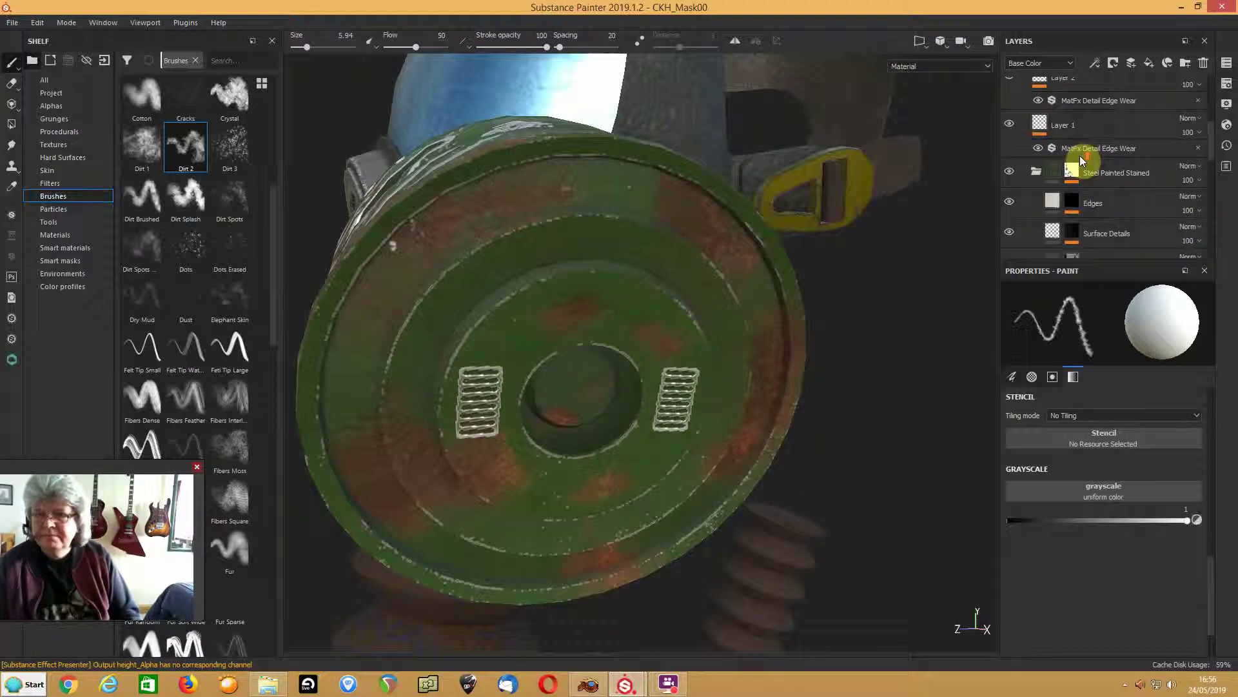
scroll(1082, 159, "up", 1)
scroll(1080, 156, "down", 1)
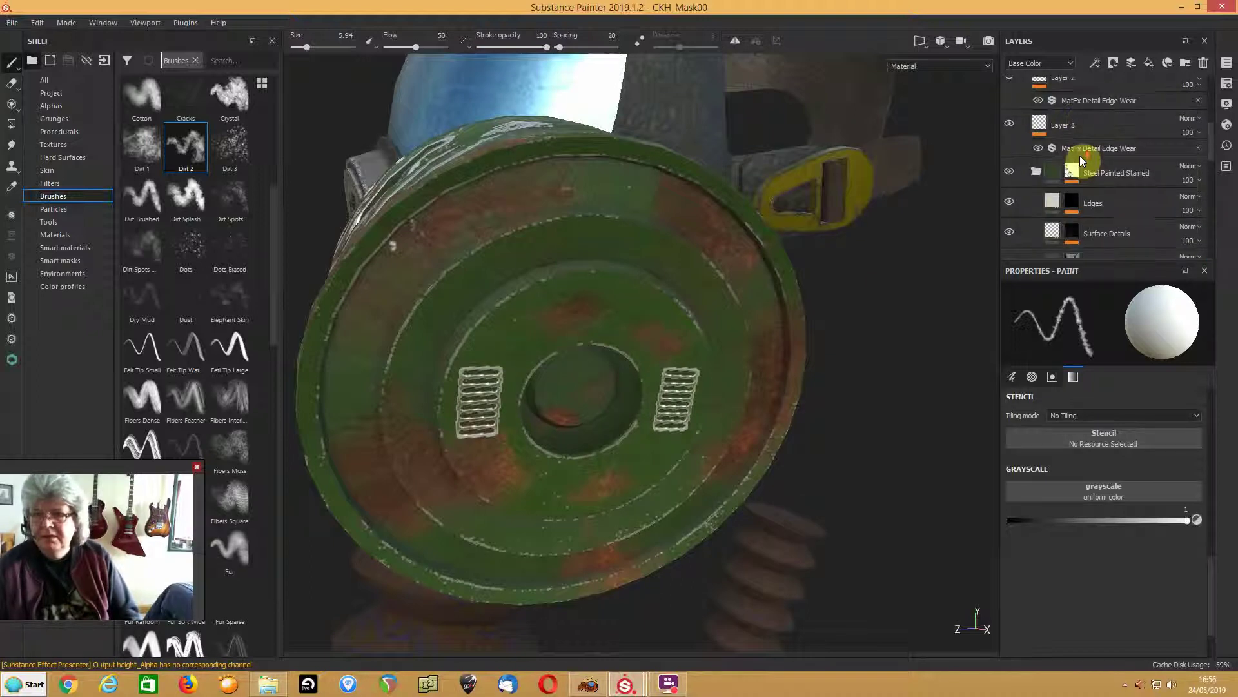
scroll(1080, 156, "down", 1)
left_click(1090, 161)
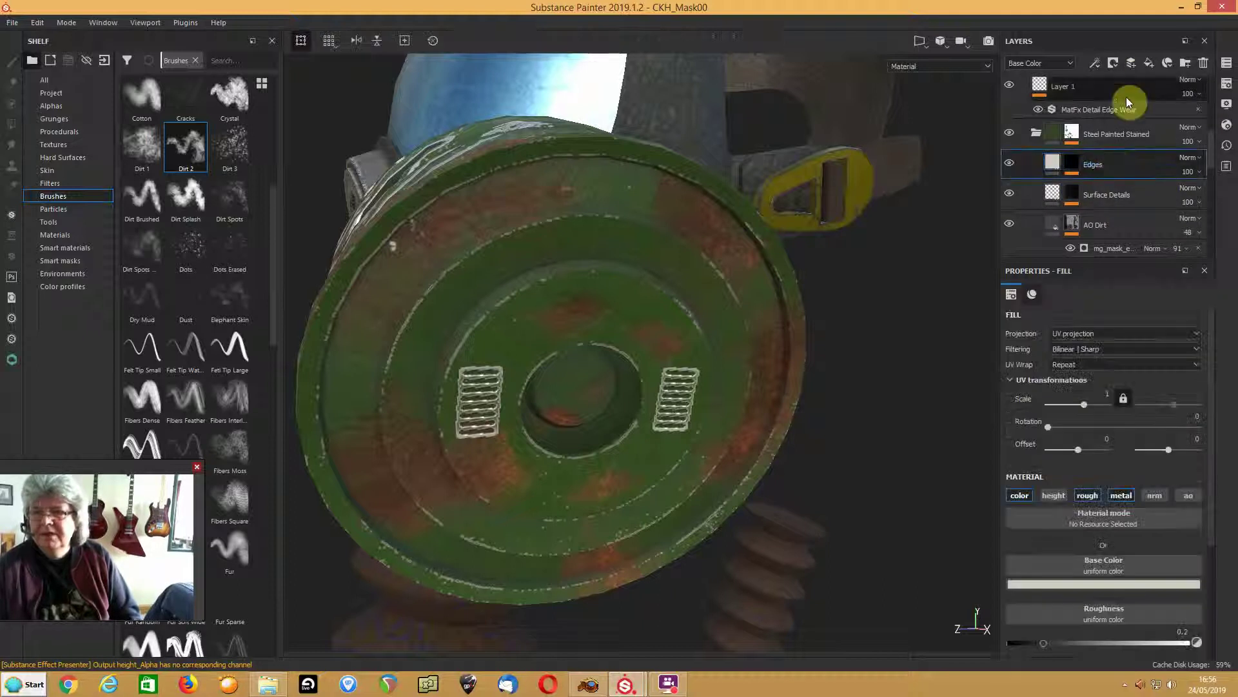
left_click(1134, 63)
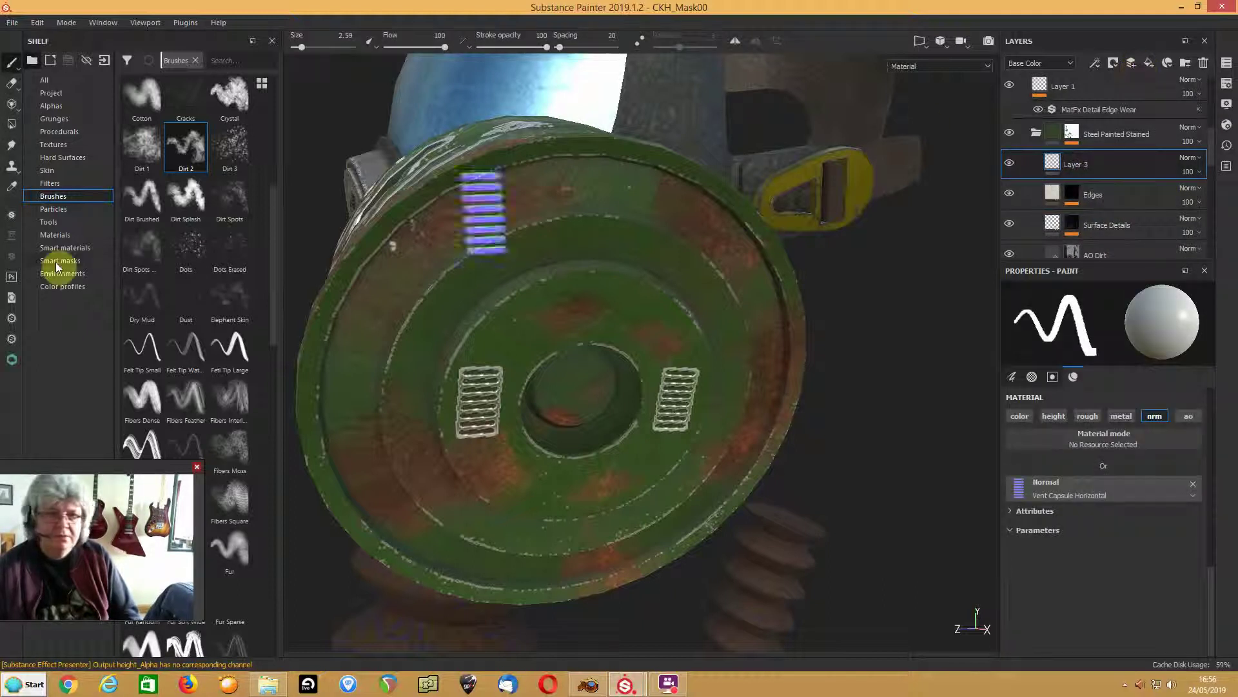
- Limit the new layer's paint material to the color channel and set its base color to red (R 0.539, G 0.007, B 0.007)
left_click(1155, 416)
left_click(1019, 416)
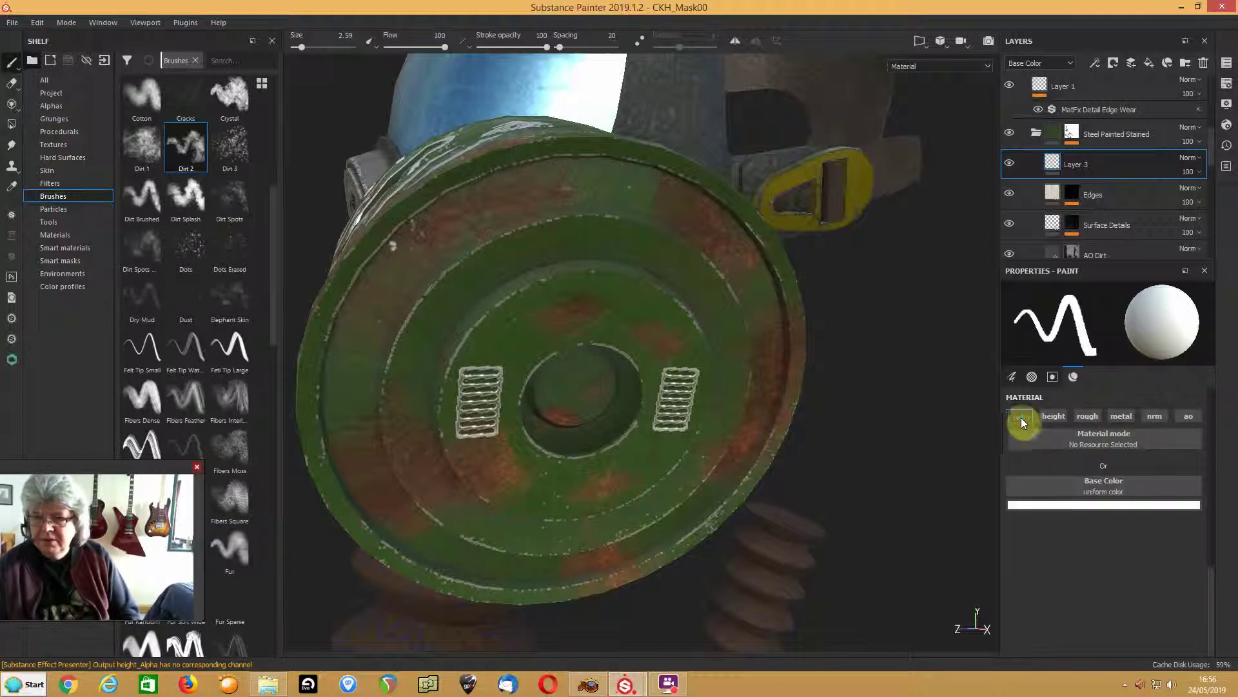
left_click(1090, 504)
left_click(1143, 564)
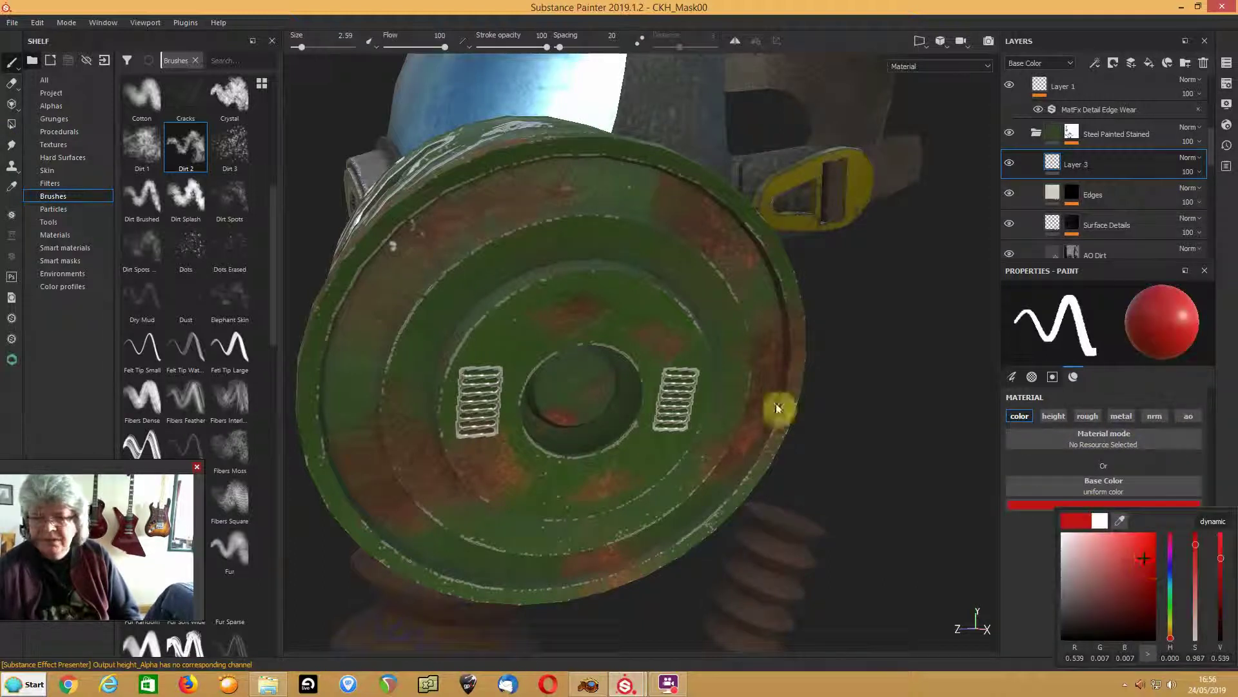
left_click(1056, 168)
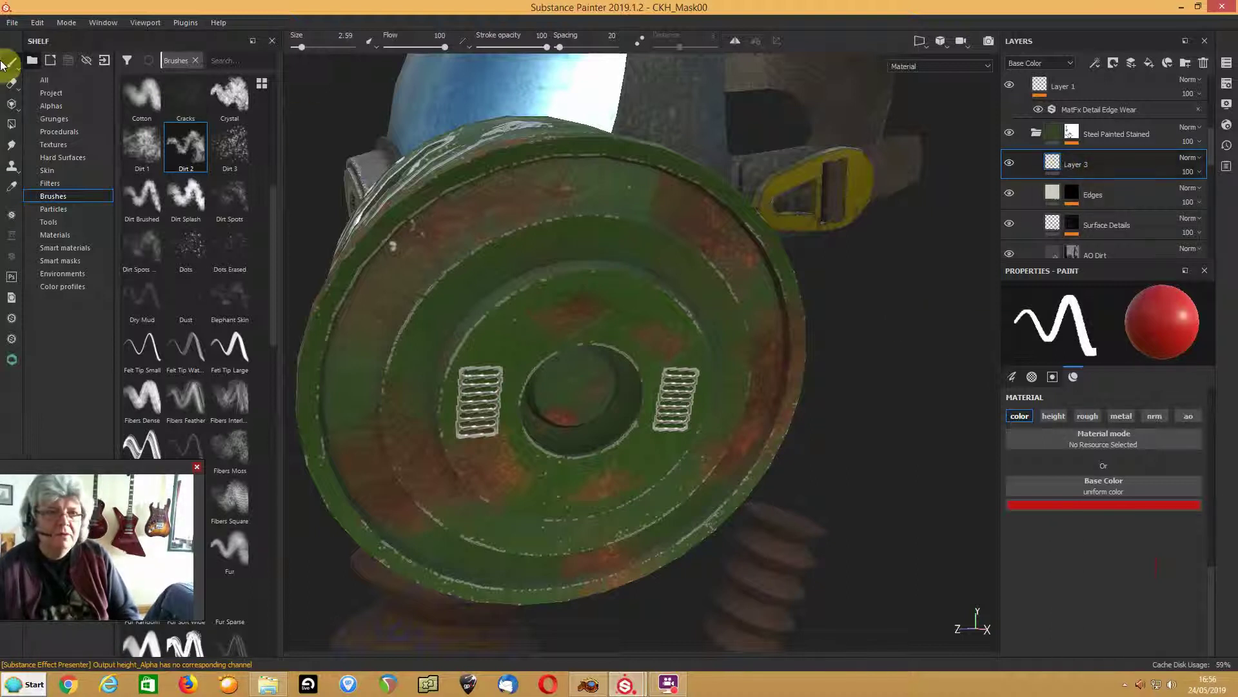
- Paint red patches across the tank's round face with the Dirt 2 brush at size 6.44
left_click(166, 161)
mouse_move(509, 249)
left_mouse_down()
mouse_move(303, 241)
mouse_move(493, 296)
mouse_move(459, 302)
left_mouse_up()
right_click_drag(460, 301, 436, 293, "ctrl")
mouse_move(624, 240)
left_mouse_down()
mouse_move(591, 271)
mouse_move(579, 260)
left_mouse_up()
mouse_move(520, 451)
left_mouse_down()
mouse_move(525, 478)
mouse_move(494, 495)
mouse_move(456, 442)
mouse_move(428, 437)
mouse_move(484, 505)
mouse_move(631, 533)
left_mouse_up()
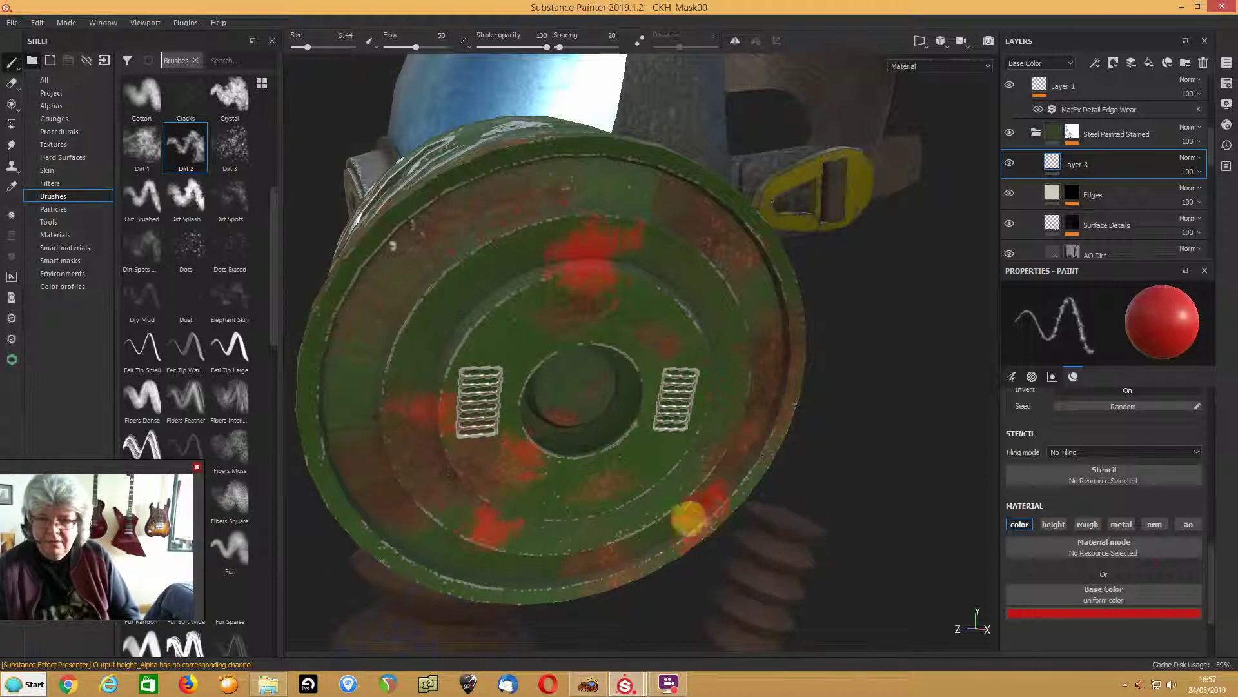
- Extend the red Dirt 2 patches onto the tank's outer side near the scratched markings
scroll(579, 464, "up", 2)
scroll(580, 462, "down", 4)
left_click_drag(495, 406, 581, 468, "alt")
mouse_move(529, 238)
left_mouse_down()
mouse_move(572, 277)
mouse_move(568, 236)
left_mouse_up()
left_click_drag(734, 388, 567, 584, "alt")
- Refresh the current texture set through Live Link and switch to Blender
mouse_move(625, 683)
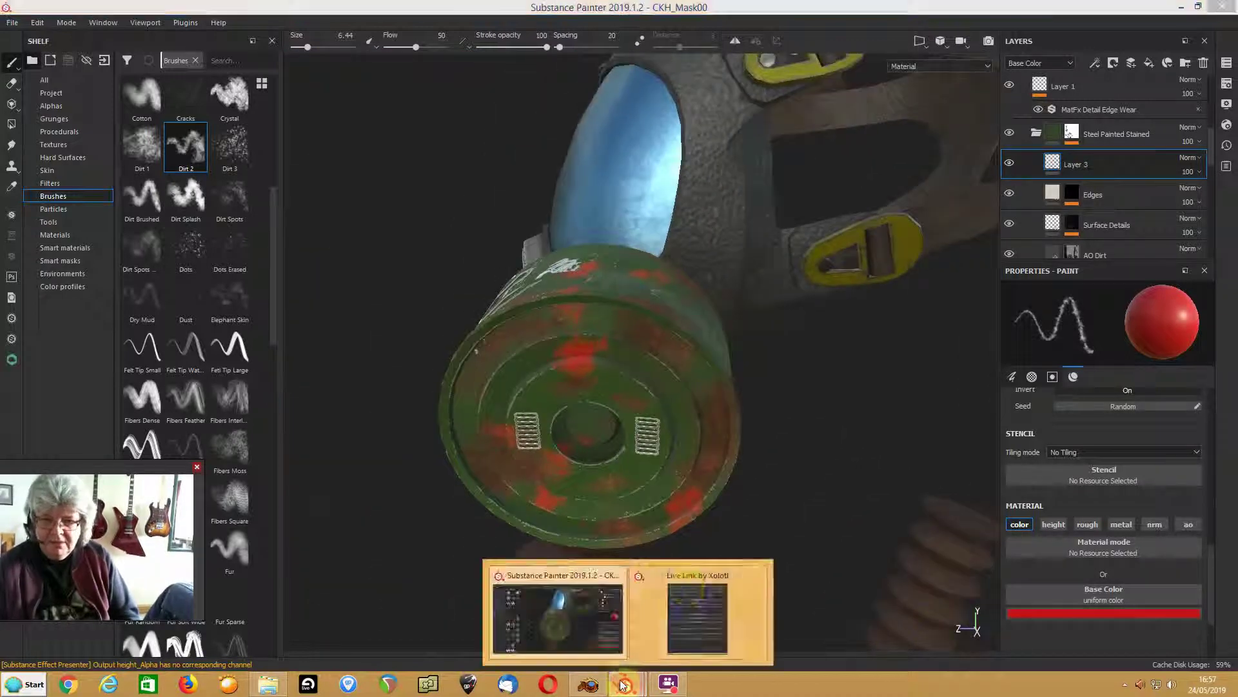
left_click(684, 581)
left_click(1118, 433)
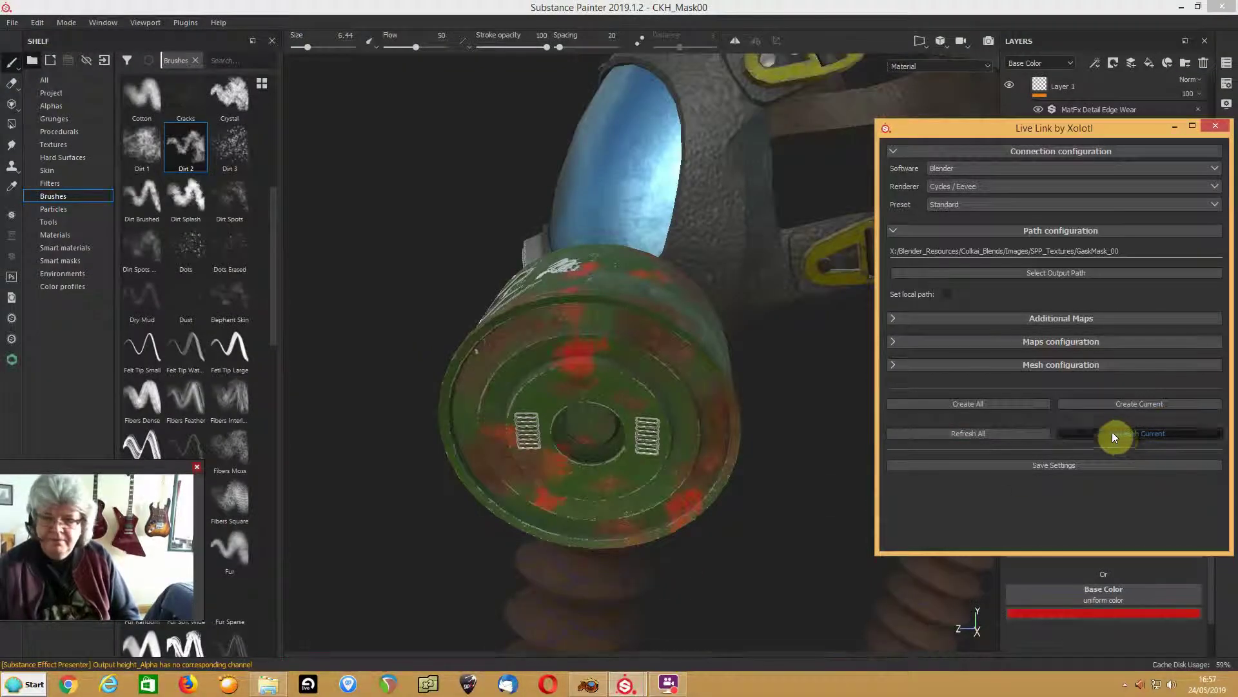
left_click(589, 685)
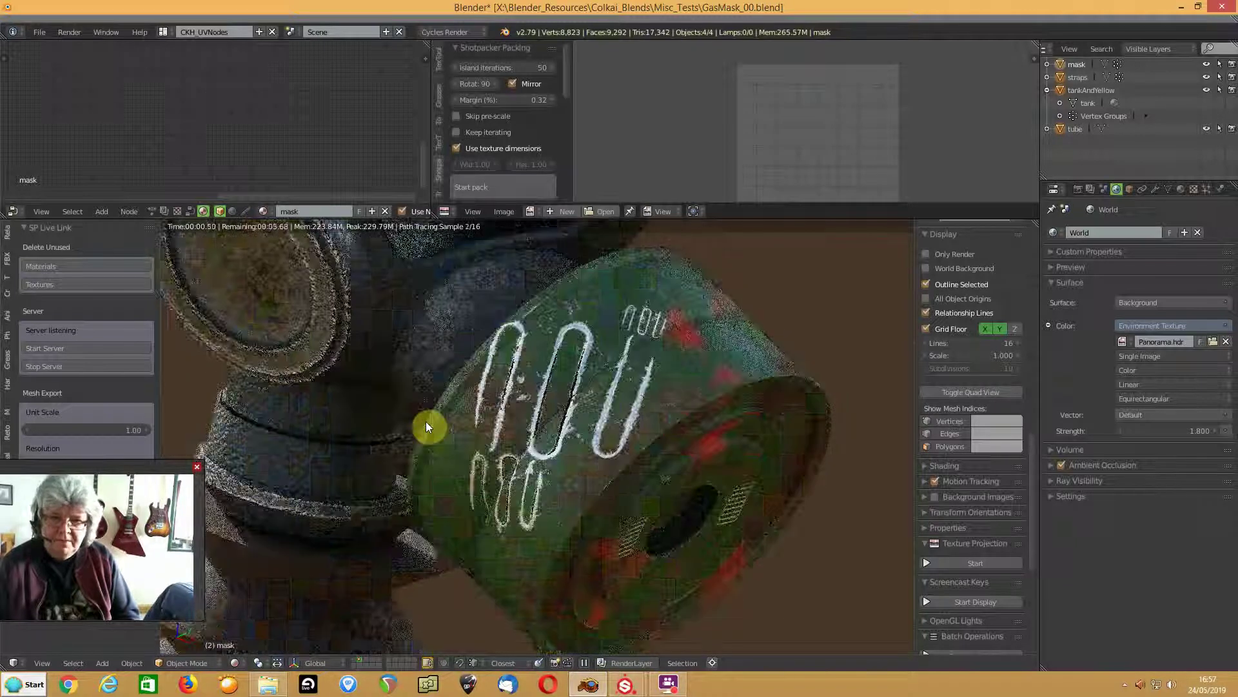
- Select the tankAndYellow object and examine the refreshed textures in the rendered view from several angles
right_click(632, 474)
middle_click_drag(630, 443, 667, 473)
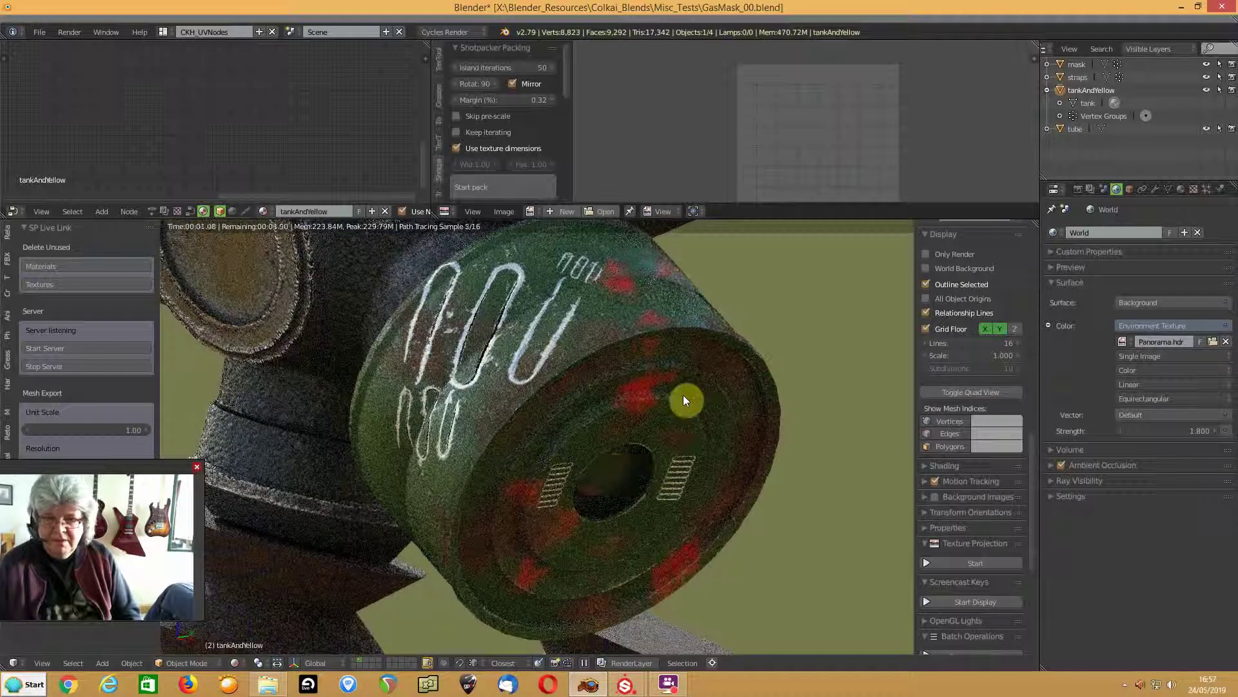
scroll(381, 392, "down", 1)
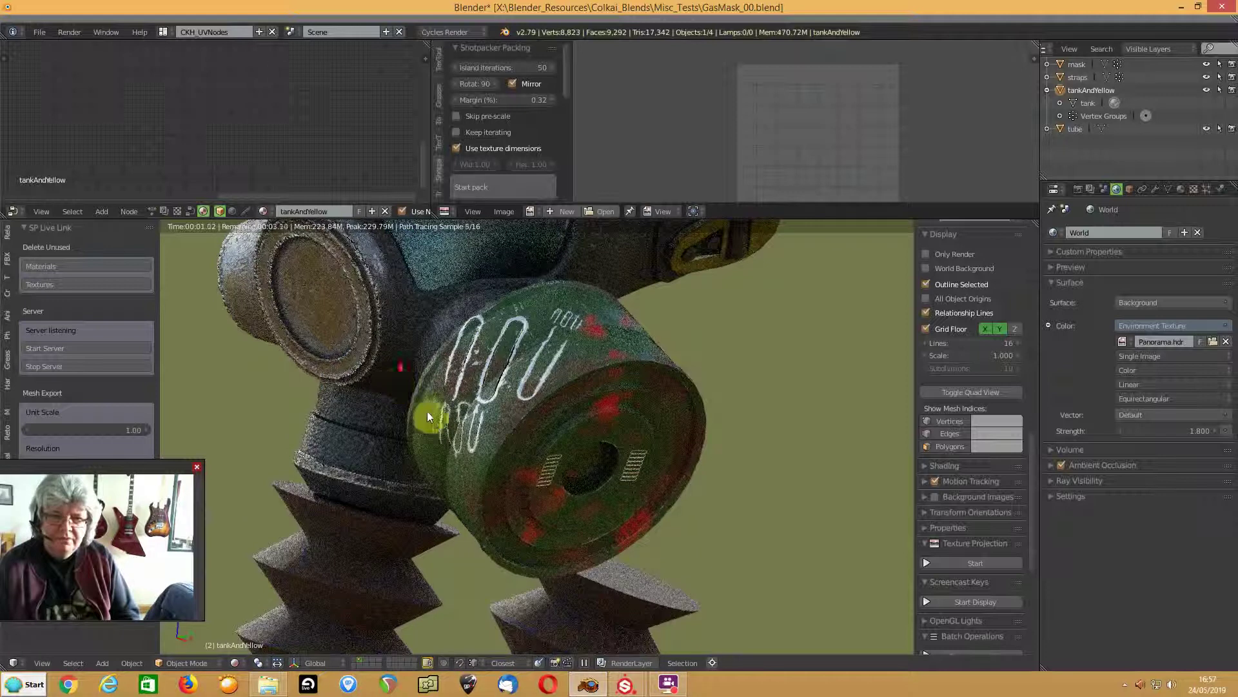
scroll(463, 430, "up", 3)
scroll(459, 424, "down", 2)
scroll(467, 408, "up", 3)
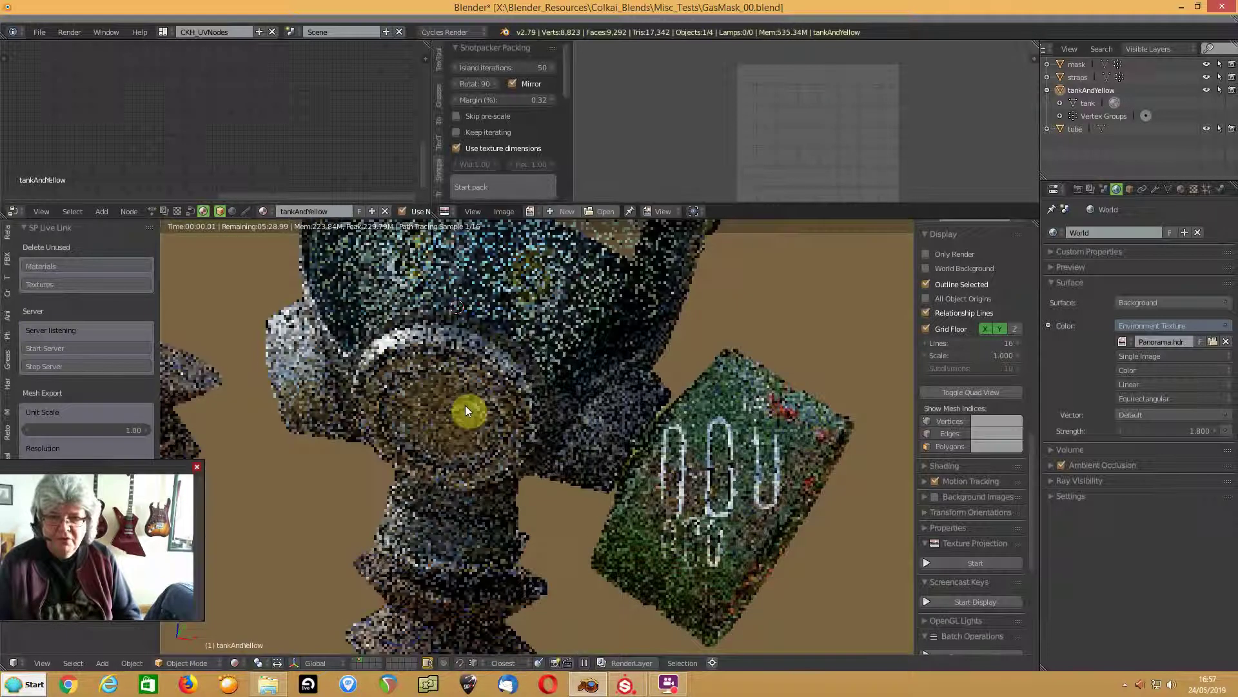
scroll(462, 410, "down", 3)
scroll(461, 405, "up", 1)
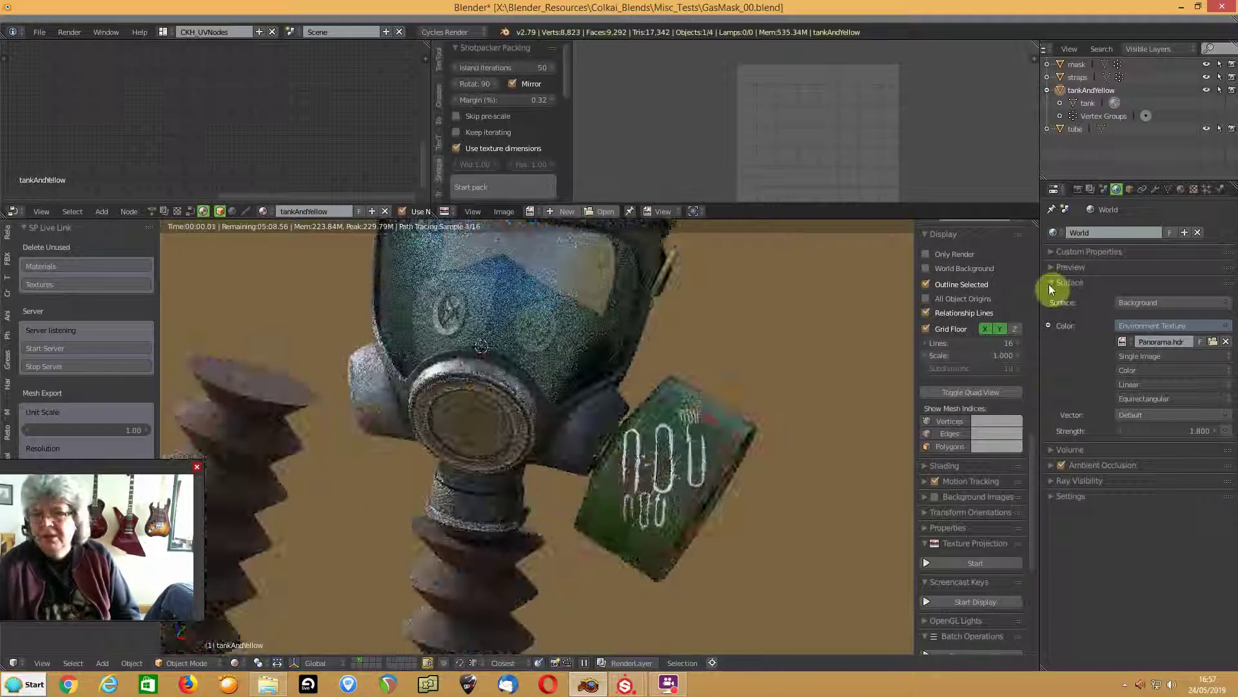
- Raise the Cycles preview samples to 12 in the render sampling settings
left_click(1078, 189)
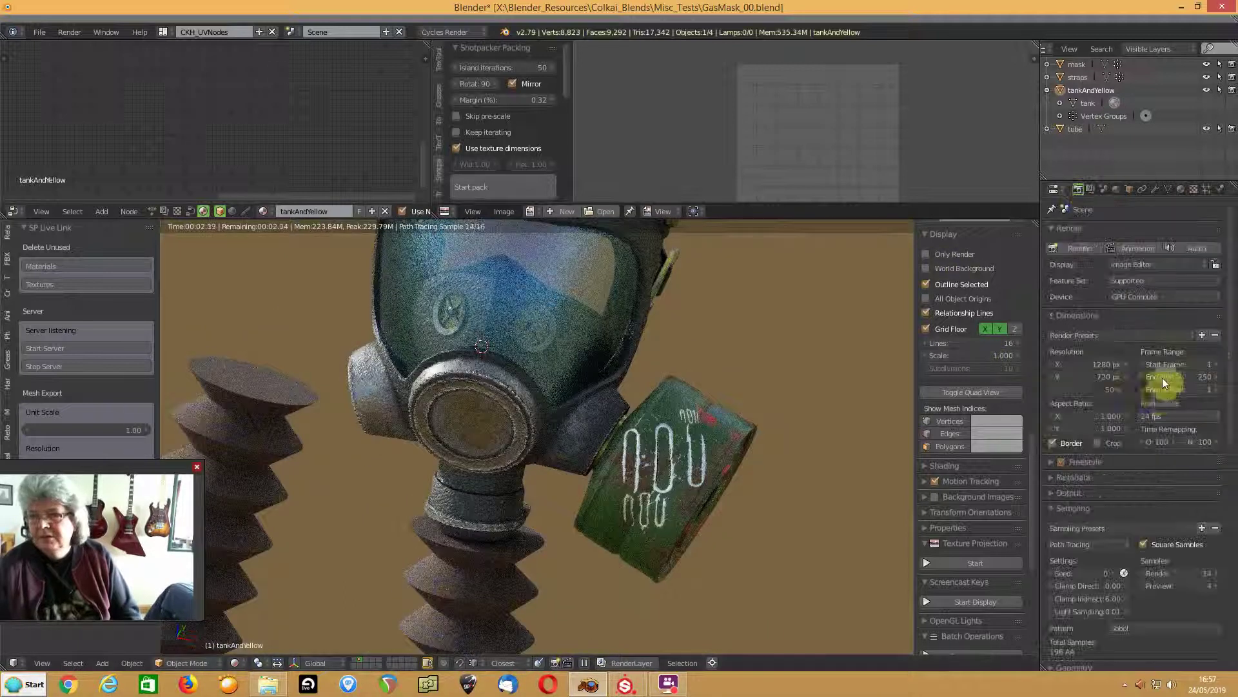
left_click(1179, 585)
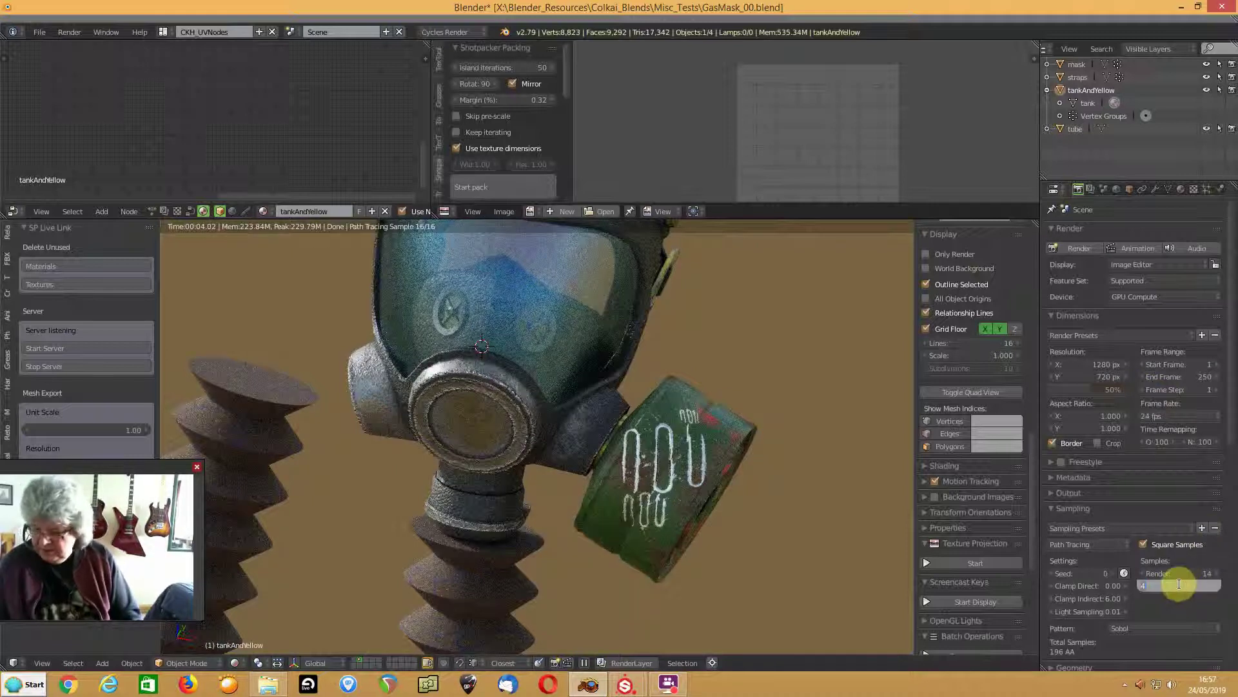
type("8")
key("Return")
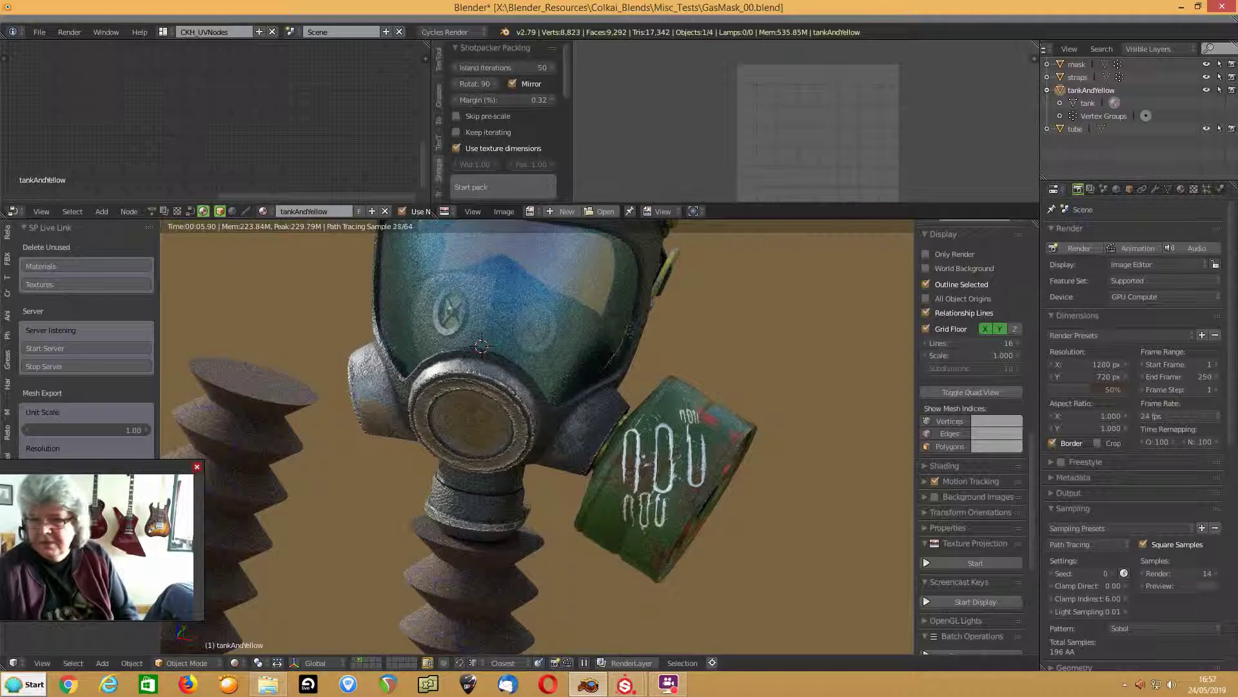
left_click(1217, 587)
left_click(1218, 587)
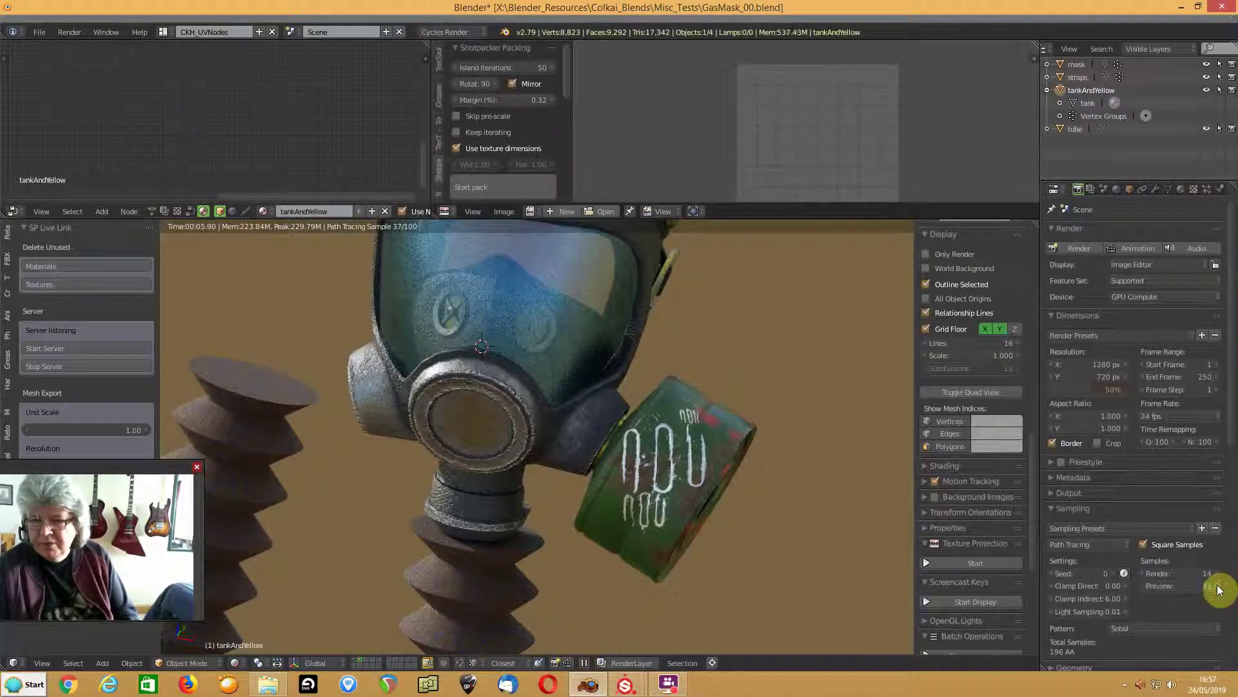
left_click(1217, 587)
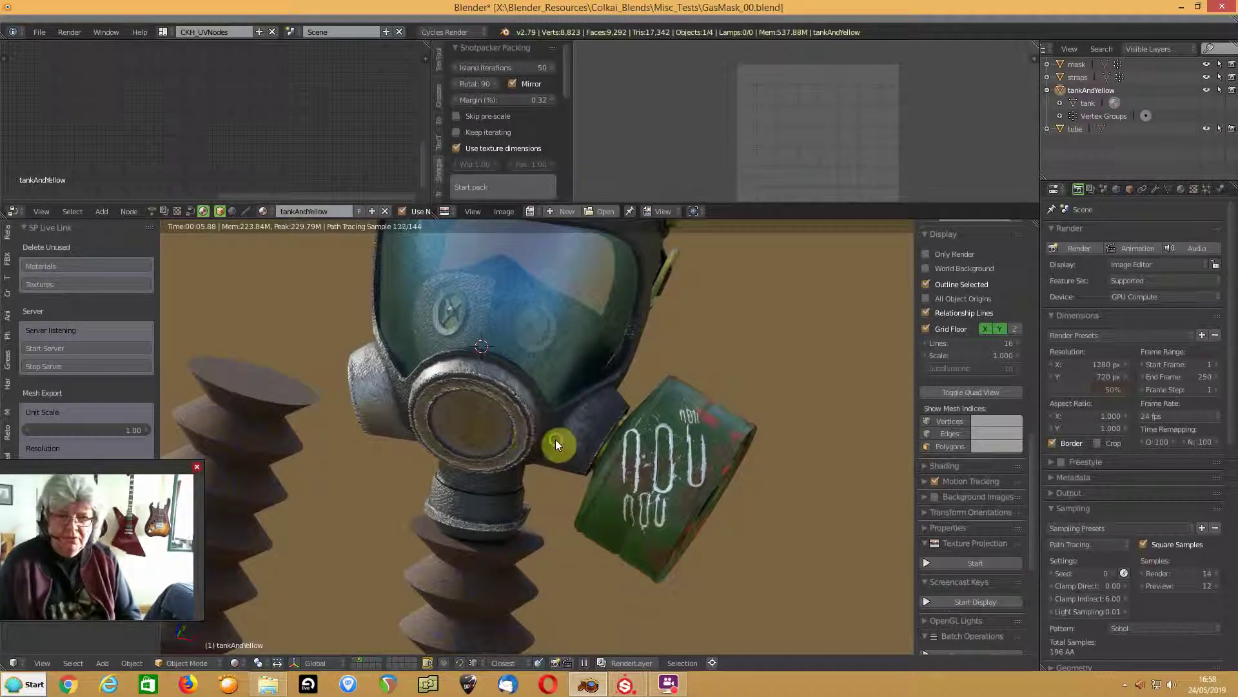
middle_click_drag(558, 444, 524, 423)
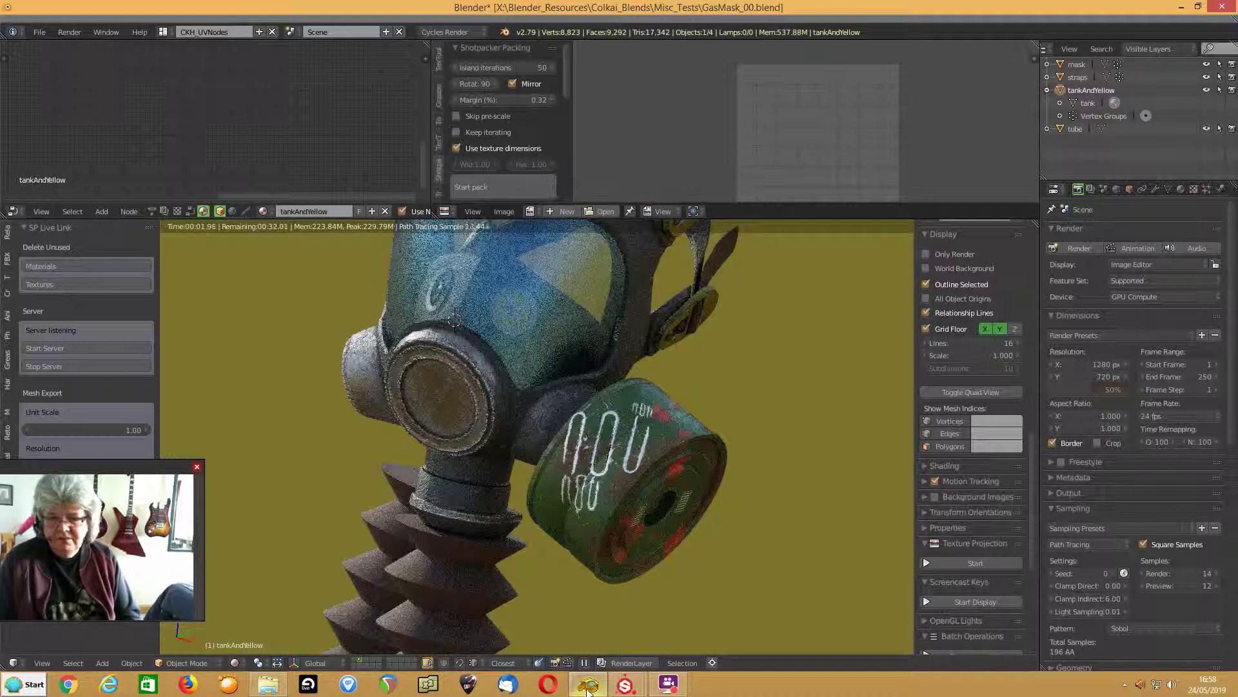
mouse_move(588, 691)
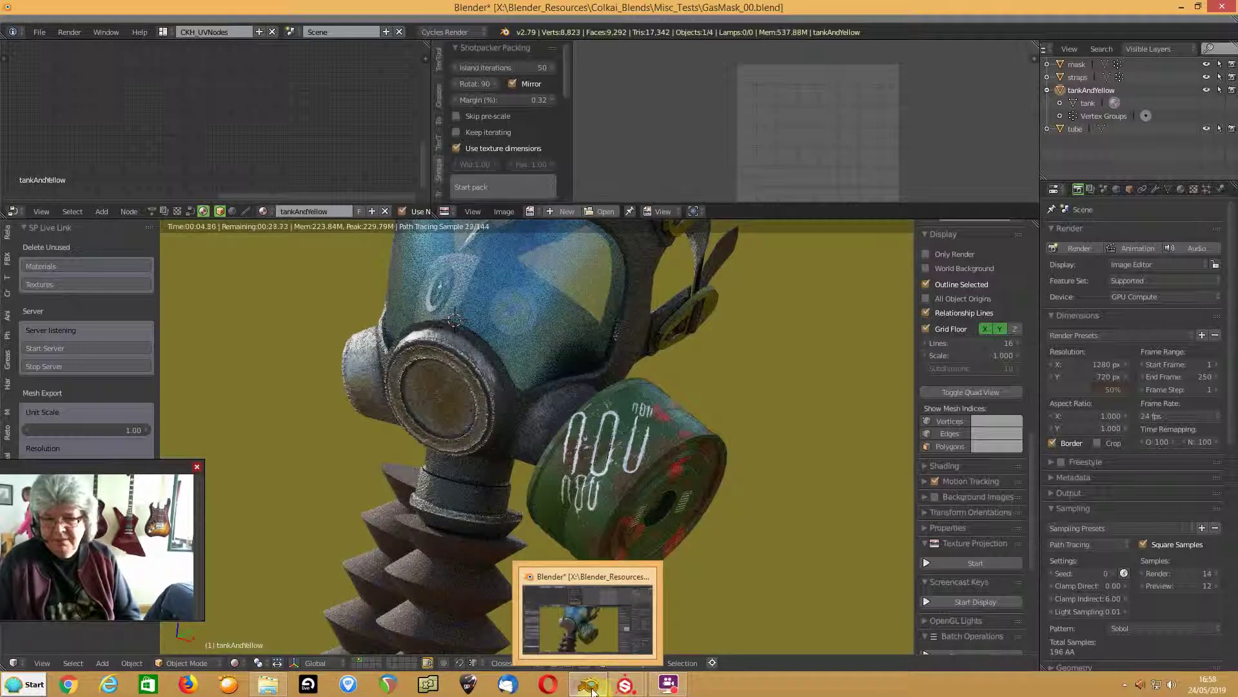
mouse_move(669, 691)
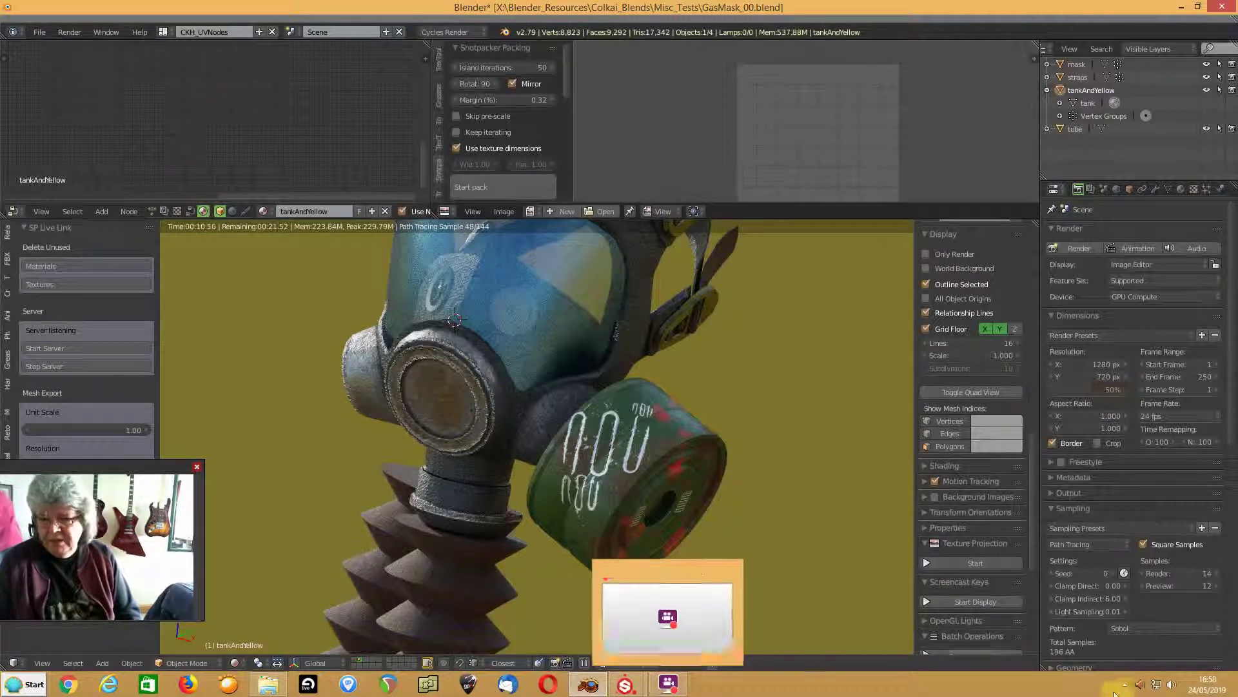
left_click(1124, 685)
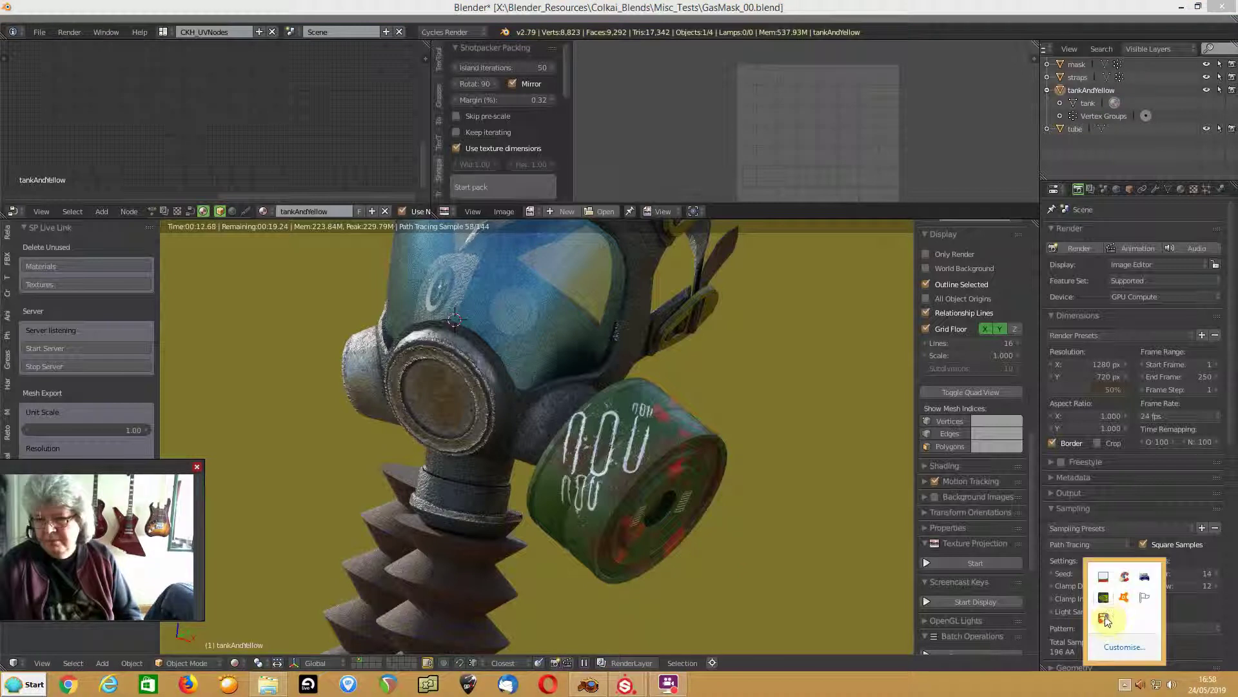